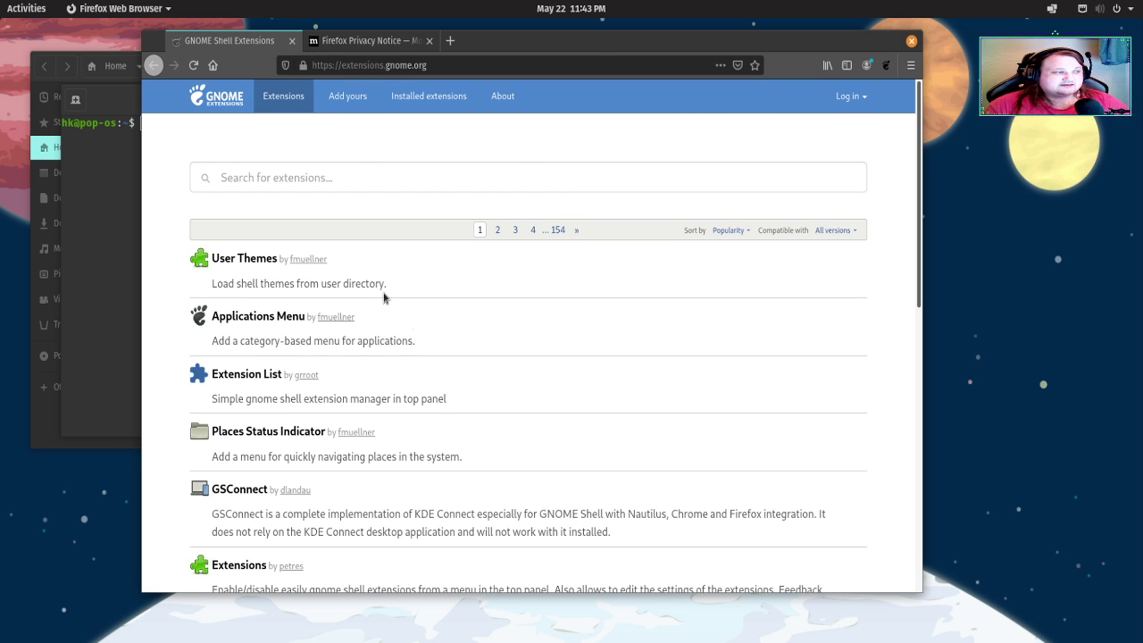
Search extensions.gnome.org for 'dash to dock', switch it on and confirm the install.
{"action": "left_click", "coordinate": [342, 181]}
{"action": "type", "text": "dash to dock"}
{"action": "left_click", "coordinate": [241, 261]}
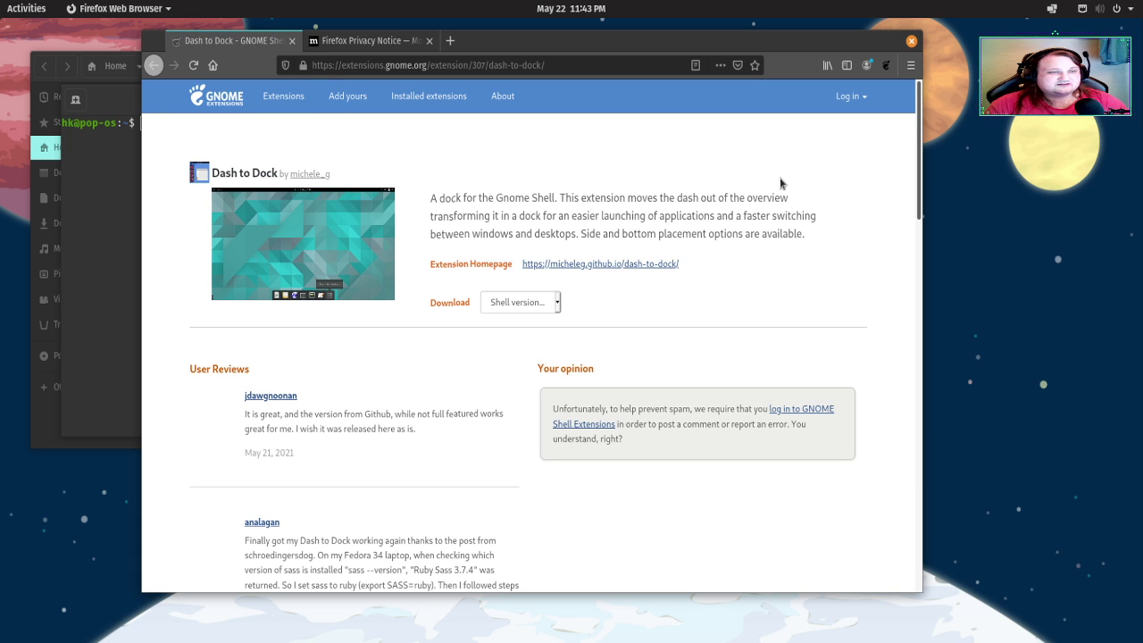
{"action": "left_click", "coordinate": [803, 173]}
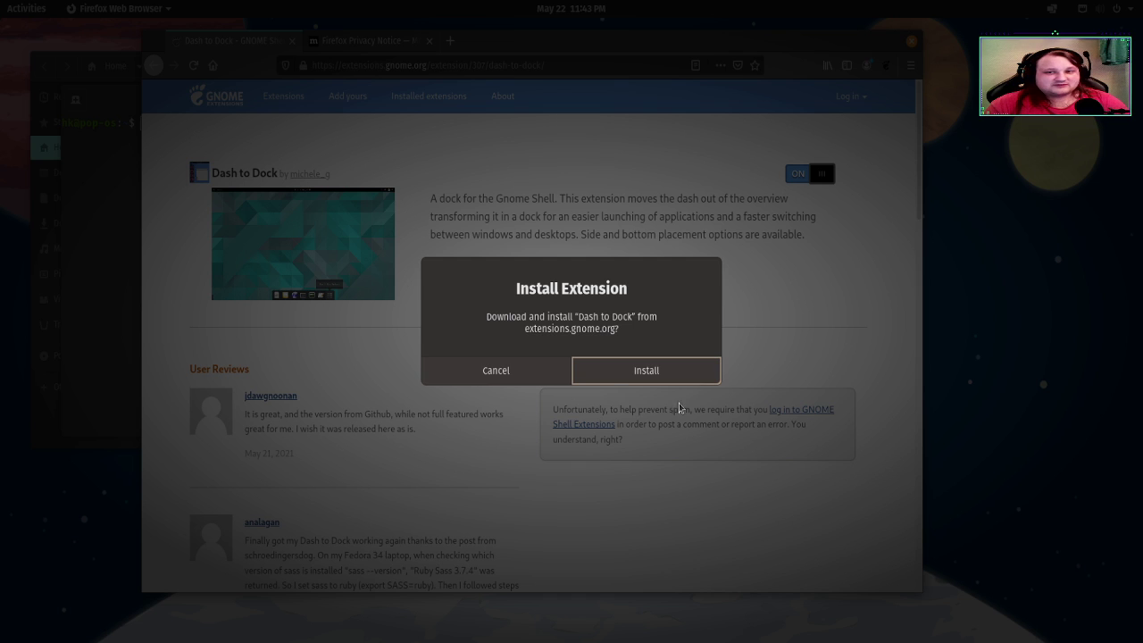
{"action": "left_click", "coordinate": [650, 368]}
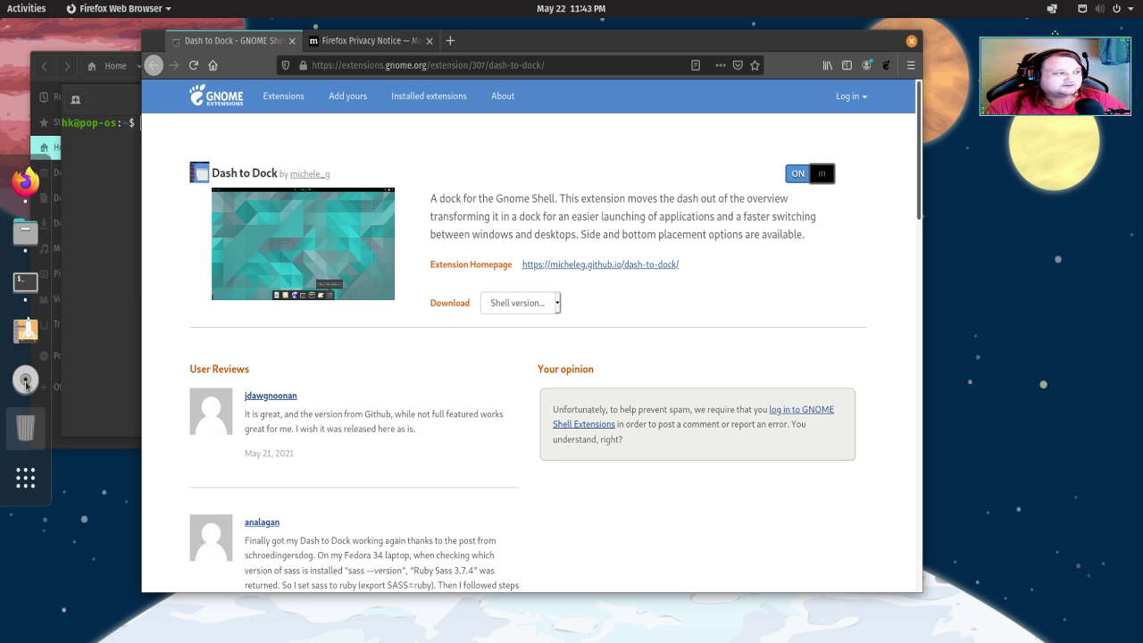
Maximize and then restore the Firefox window, and show all installed applications.
{"action": "mouse_move", "coordinate": [501, 43]}
{"action": "left_mouse_down"}
{"action": "mouse_move", "coordinate": [288, 39]}
{"action": "mouse_move", "coordinate": [344, 38]}
{"action": "mouse_move", "coordinate": [415, 65]}
{"action": "mouse_move", "coordinate": [556, 60]}
{"action": "mouse_move", "coordinate": [384, 71]}
{"action": "mouse_move", "coordinate": [576, 56]}
{"action": "mouse_move", "coordinate": [507, 59]}
{"action": "left_mouse_up"}
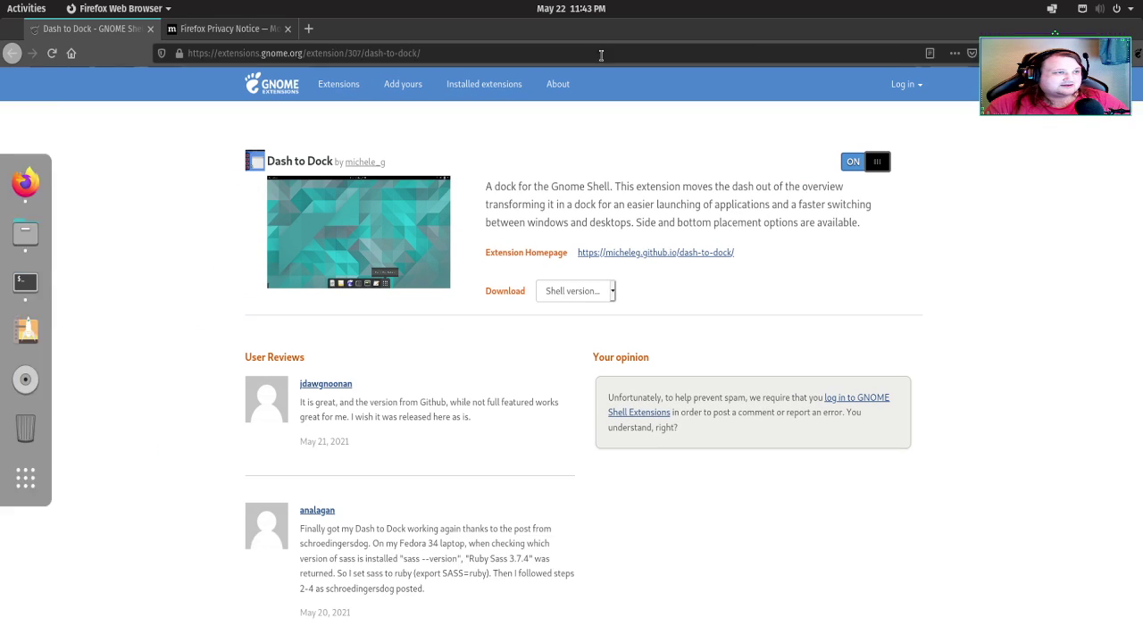
{"action": "key", "text": "super+Up"}
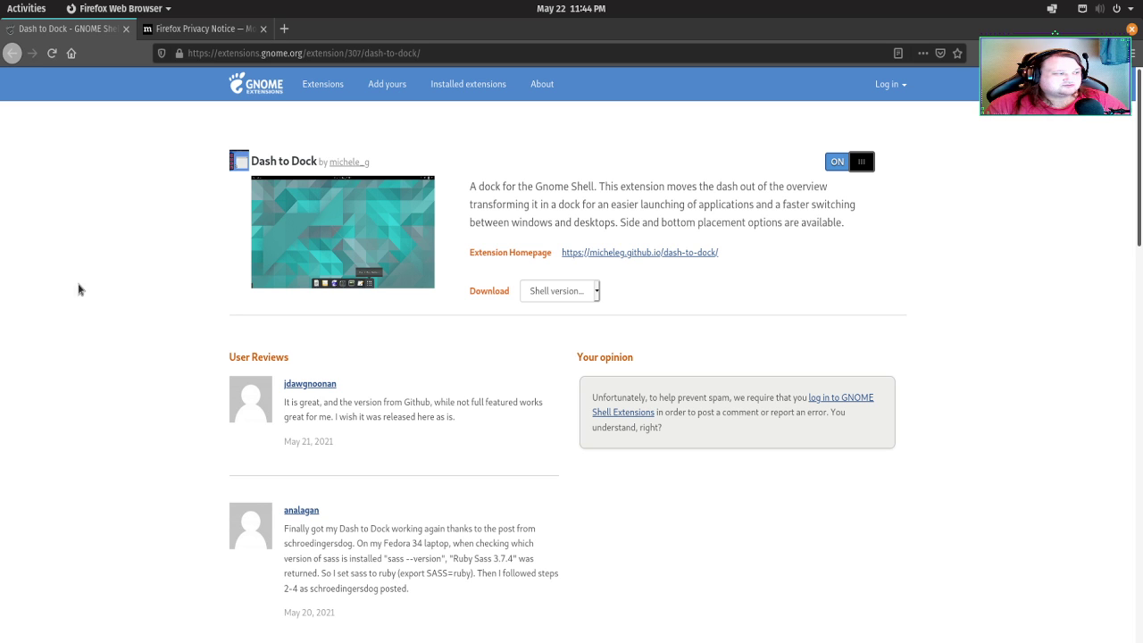
{"action": "key", "text": "super"}
{"action": "key", "text": "super"}
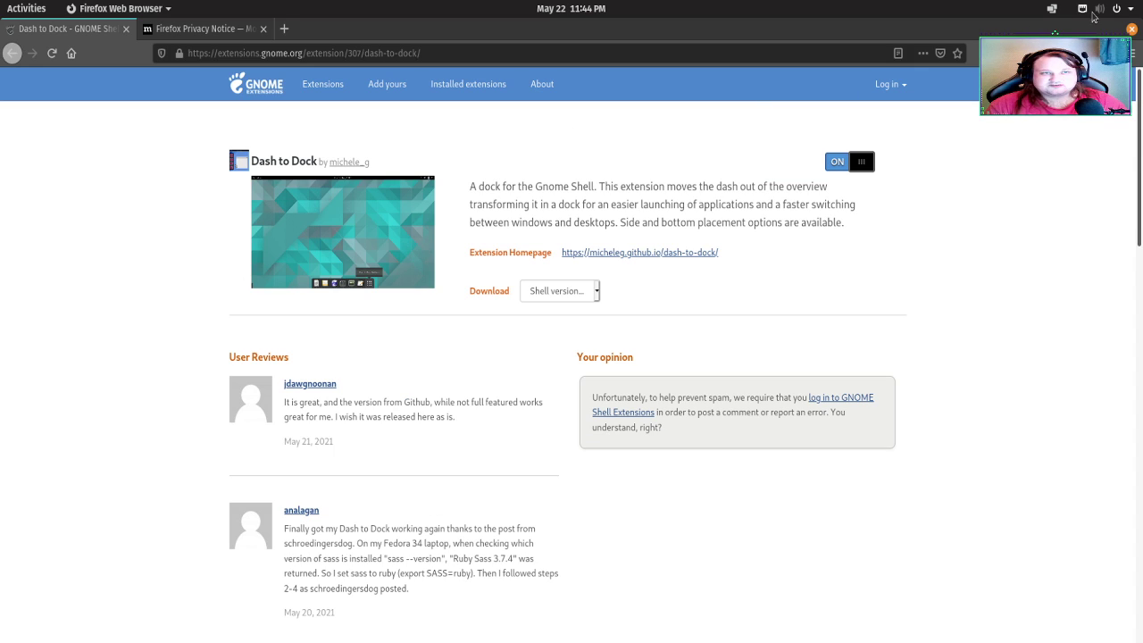
{"action": "double_click", "coordinate": [646, 34]}
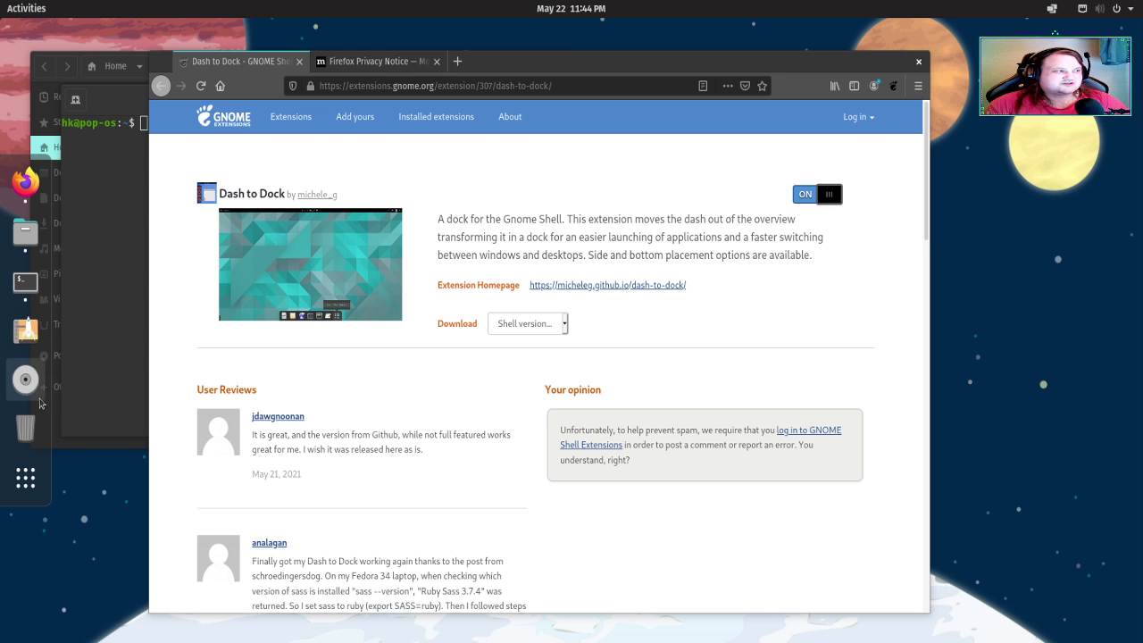
{"action": "left_click", "coordinate": [25, 478]}
Launch Extensions from the Utilities folder and open Dash to Dock's preferences.
{"action": "left_click", "coordinate": [314, 397]}
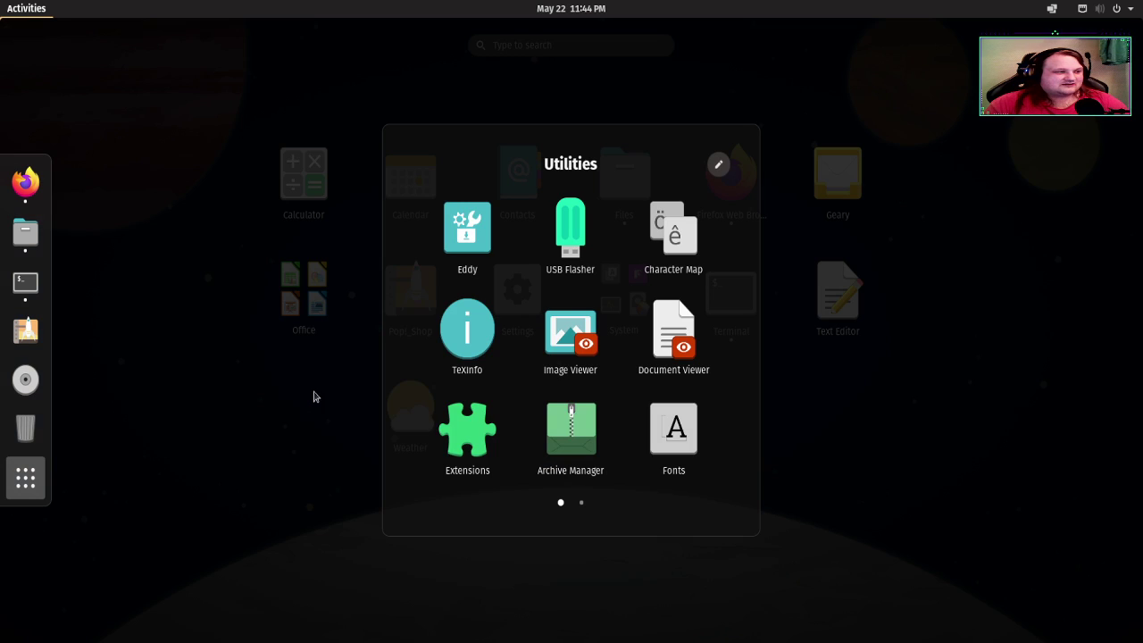
{"action": "left_click", "coordinate": [500, 439]}
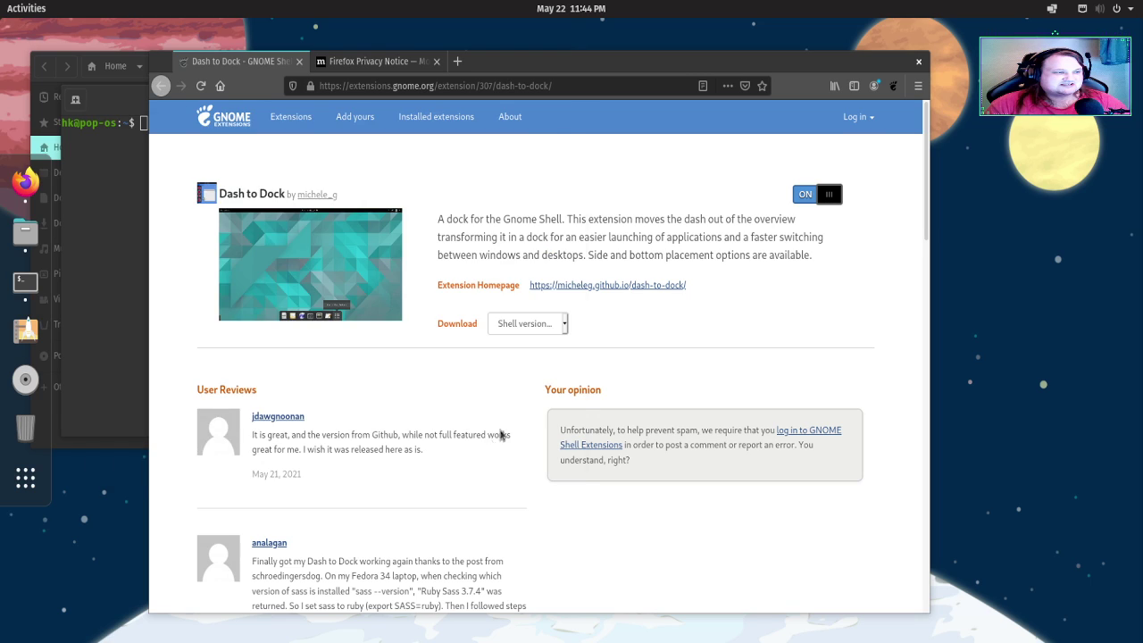
{"action": "left_click_drag", "start_coordinate": [371, 134], "coordinate": [478, 120]}
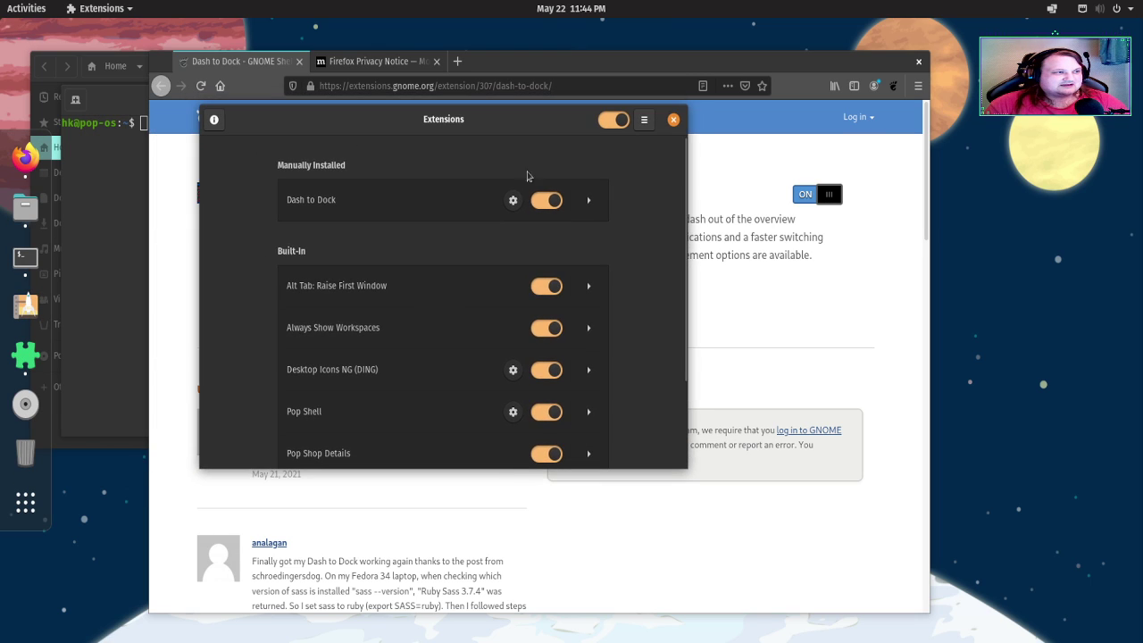
{"action": "left_click", "coordinate": [512, 200]}
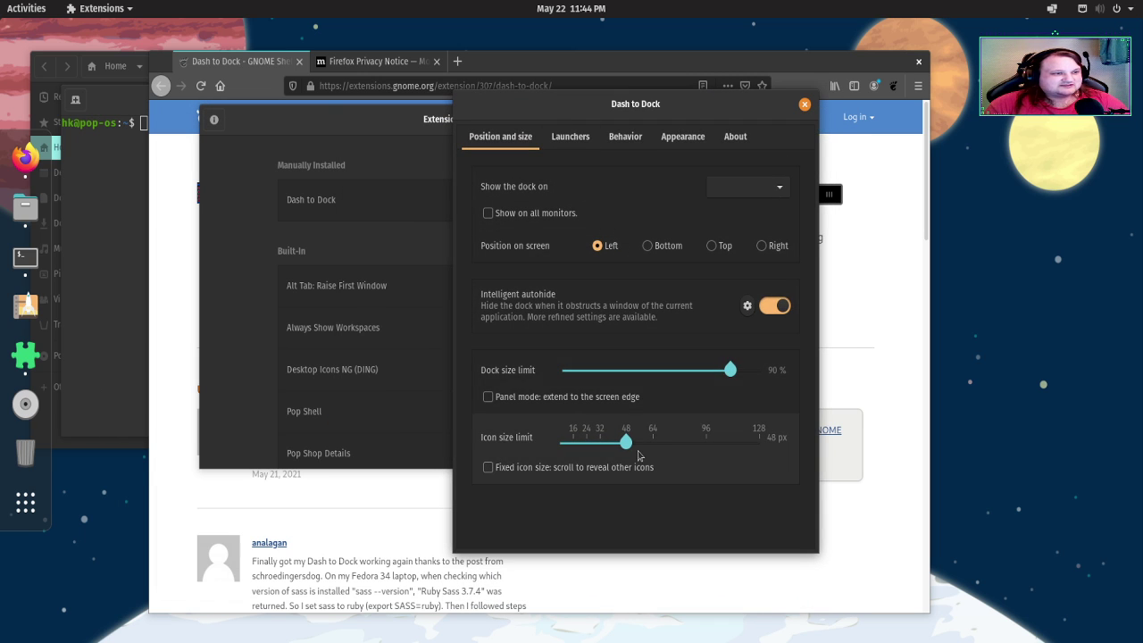
Set dock icons to 24 px, disable intelligent autohide, and enable Shrink the dash and Panel mode.
{"action": "left_click_drag", "start_coordinate": [618, 446], "coordinate": [586, 447]}
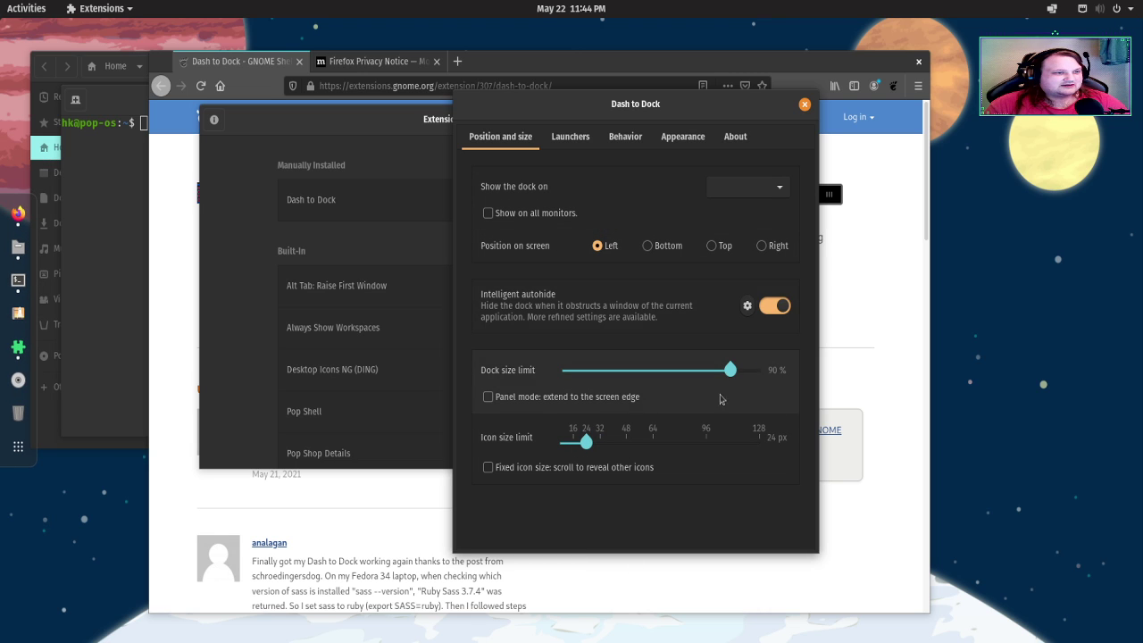
{"action": "left_click", "coordinate": [777, 309]}
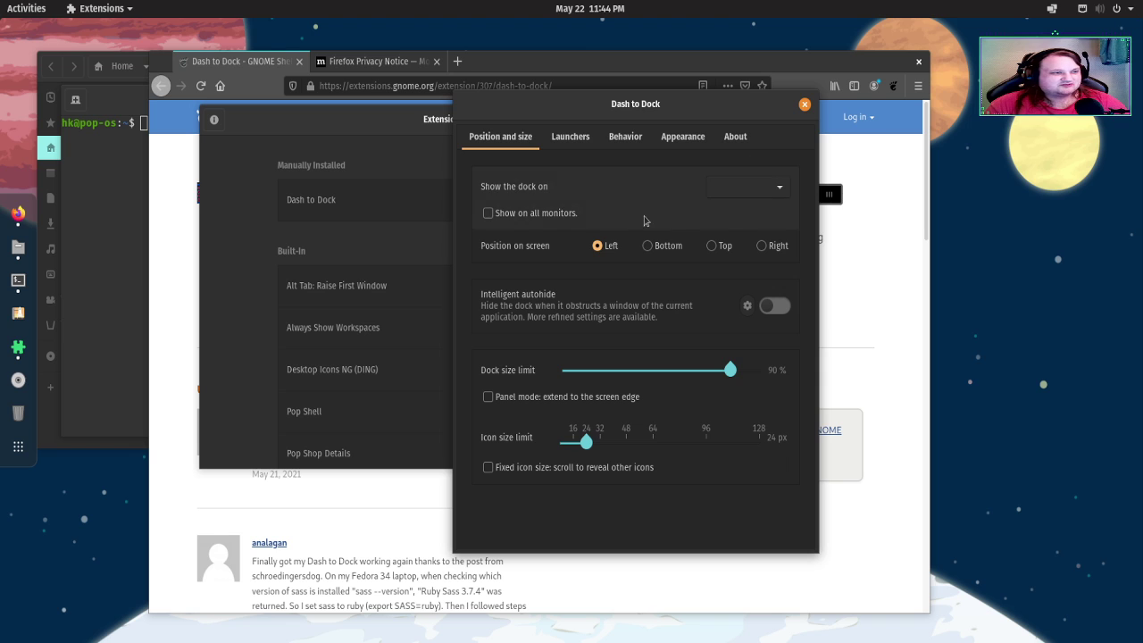
{"action": "left_click", "coordinate": [676, 140]}
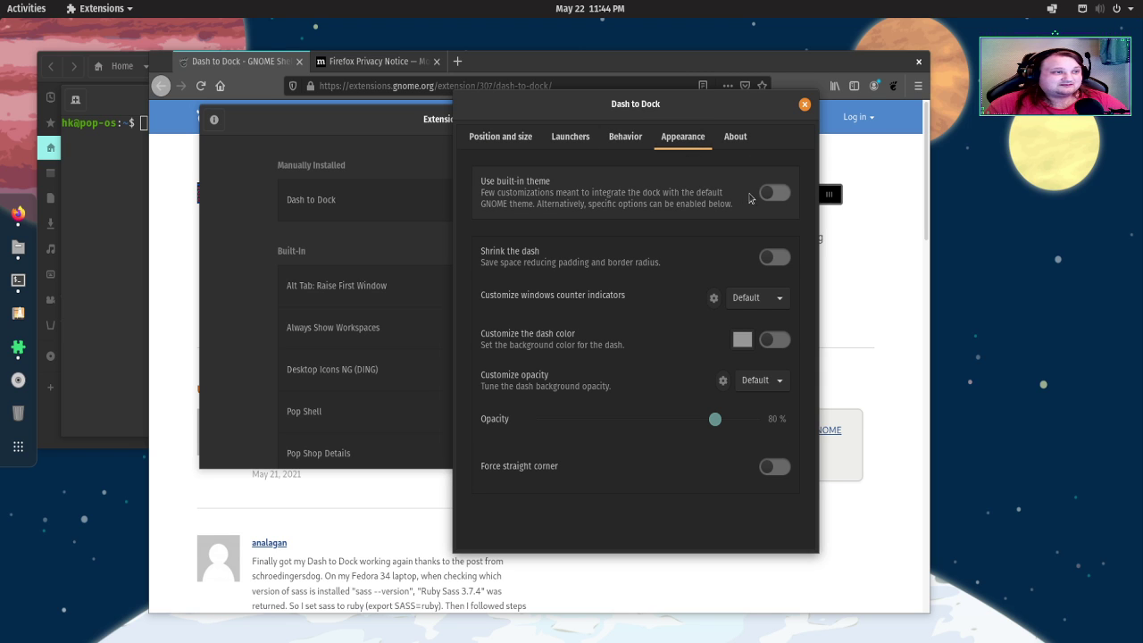
{"action": "left_click", "coordinate": [775, 258]}
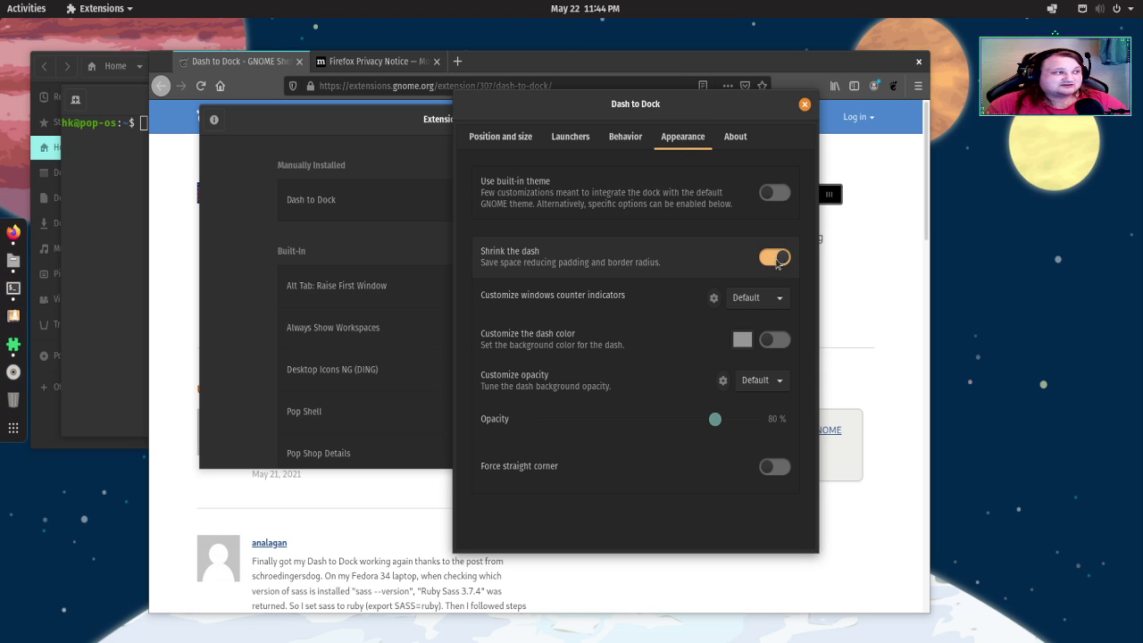
{"action": "left_click", "coordinate": [535, 139]}
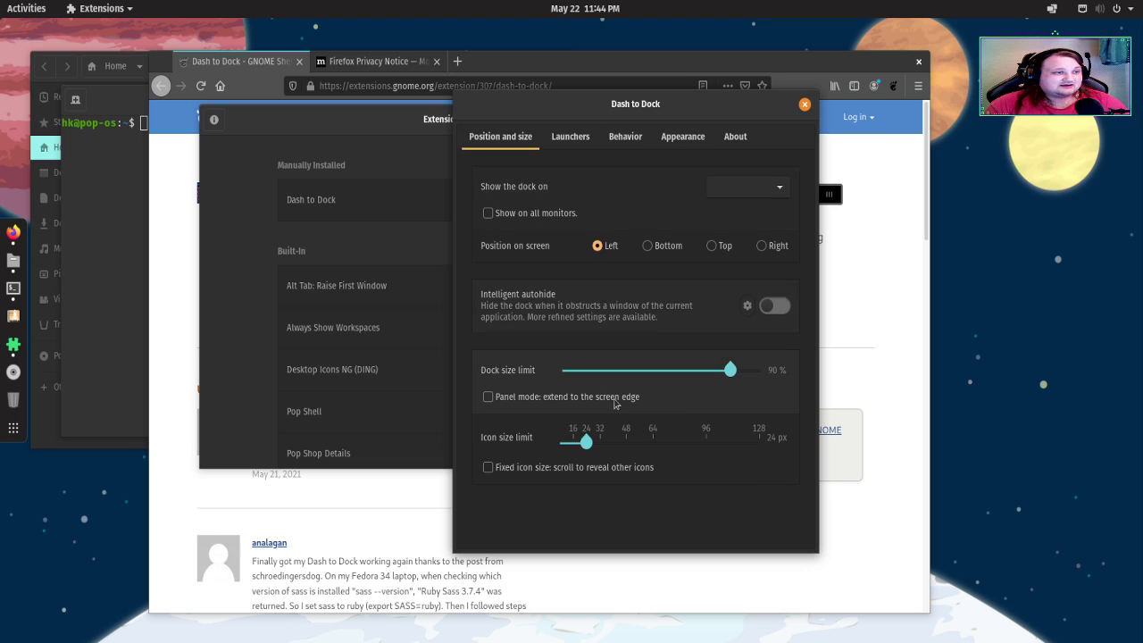
{"action": "left_click", "coordinate": [523, 398]}
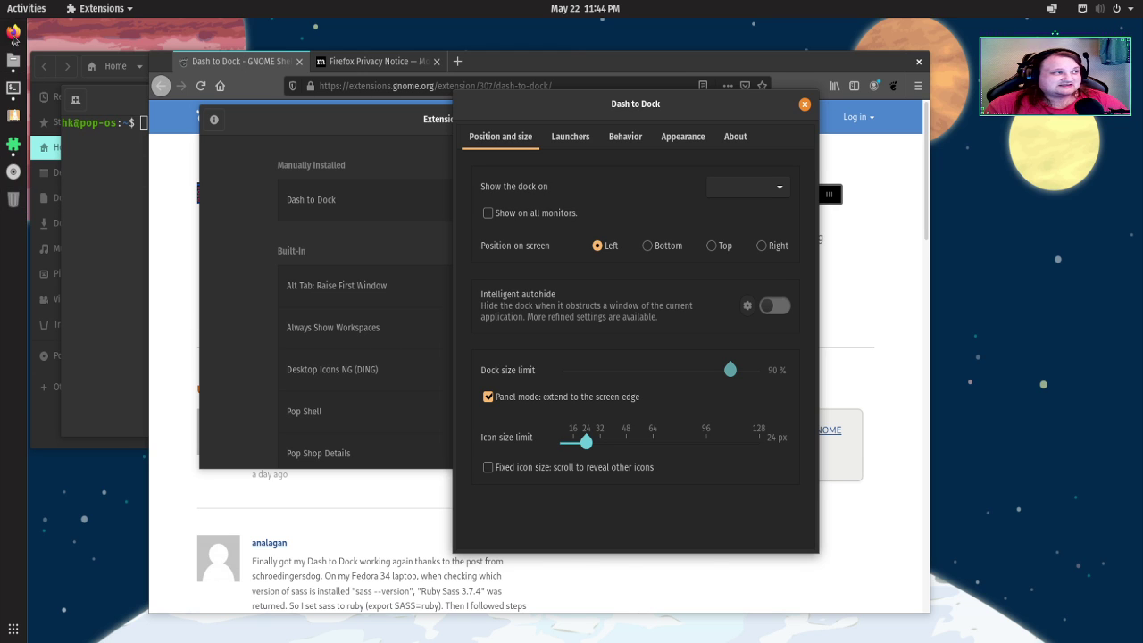
{"action": "left_click", "coordinate": [13, 36]}
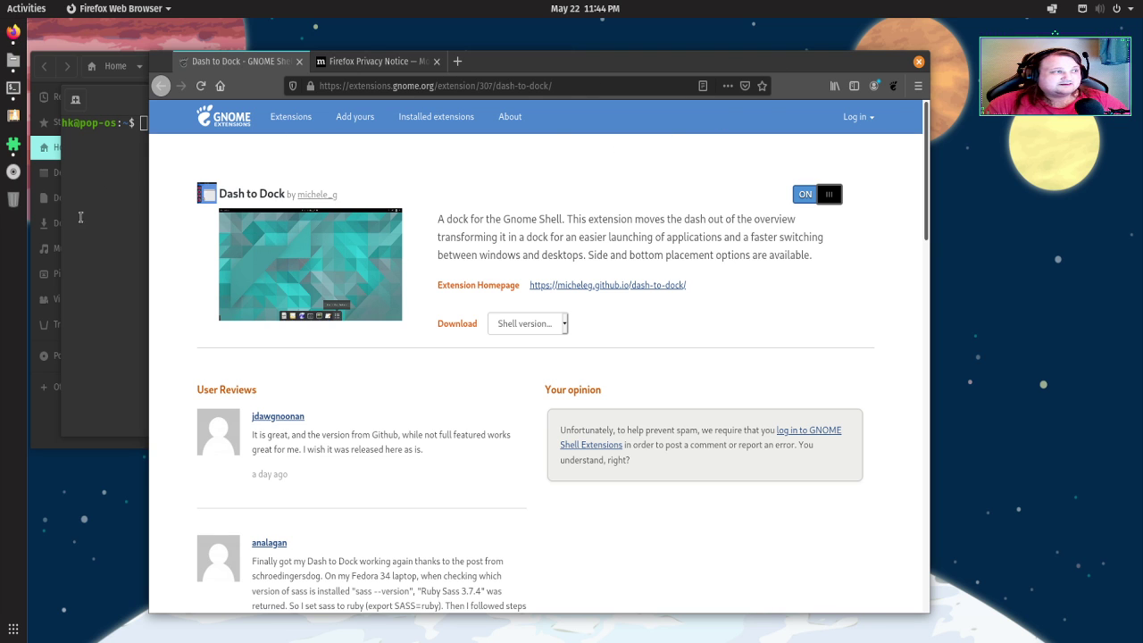
Close the Dash to Dock preferences, then view and close Pop Shell's settings in Extensions.
{"action": "left_click", "coordinate": [13, 144]}
{"action": "left_click", "coordinate": [806, 107]}
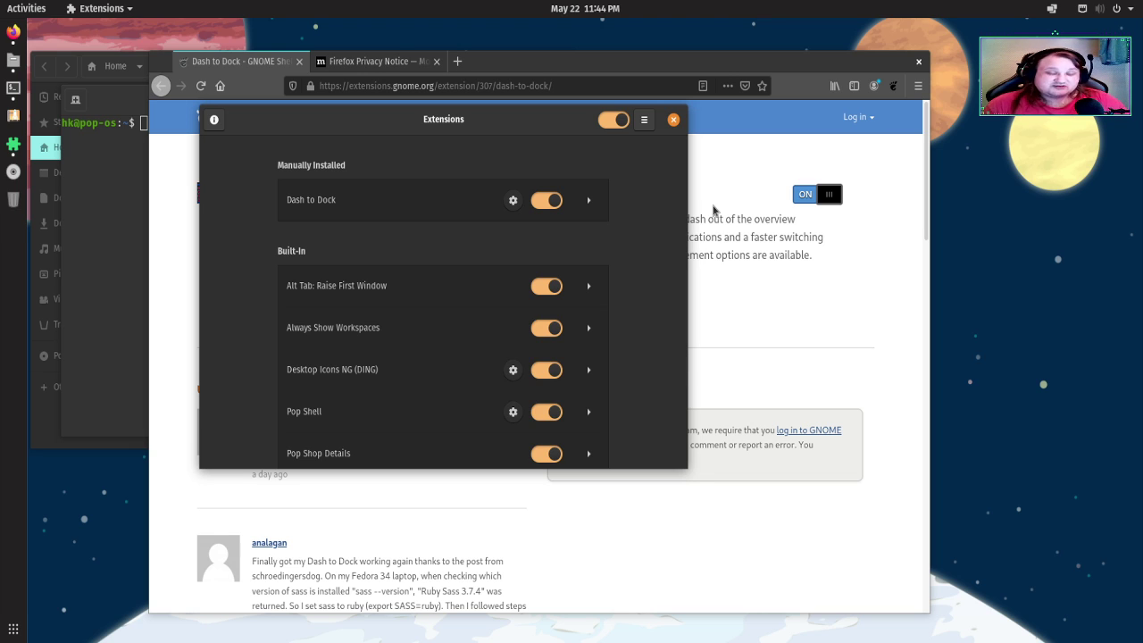
{"action": "scroll", "coordinate": [592, 365], "scroll_direction": "down", "scroll_amount": 3}
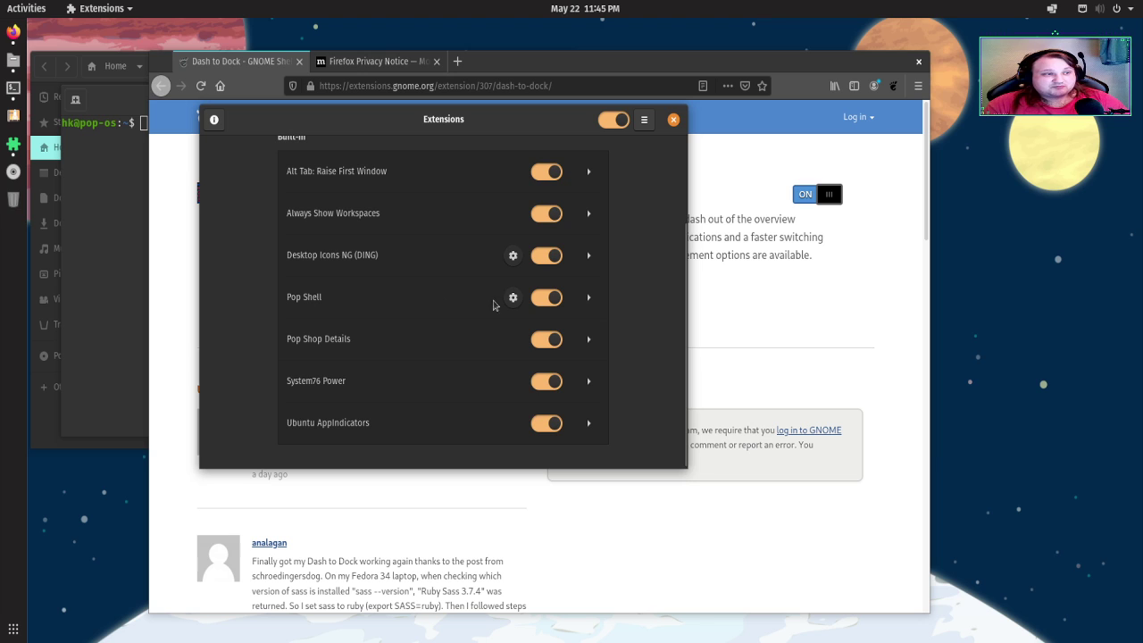
{"action": "left_click", "coordinate": [512, 297]}
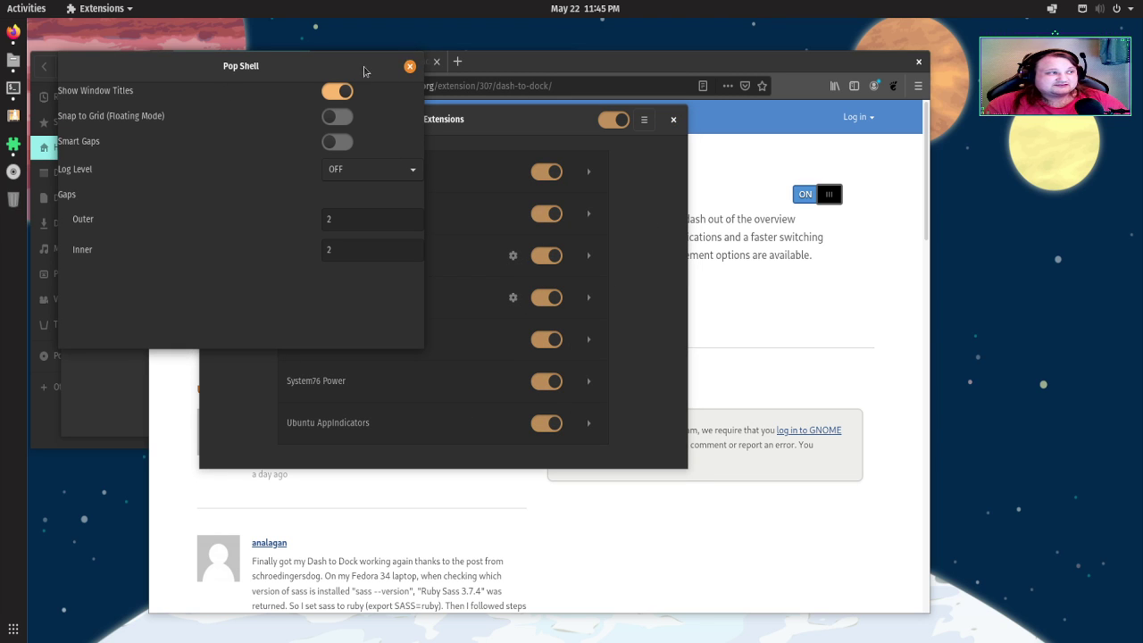
{"action": "left_click", "coordinate": [410, 67]}
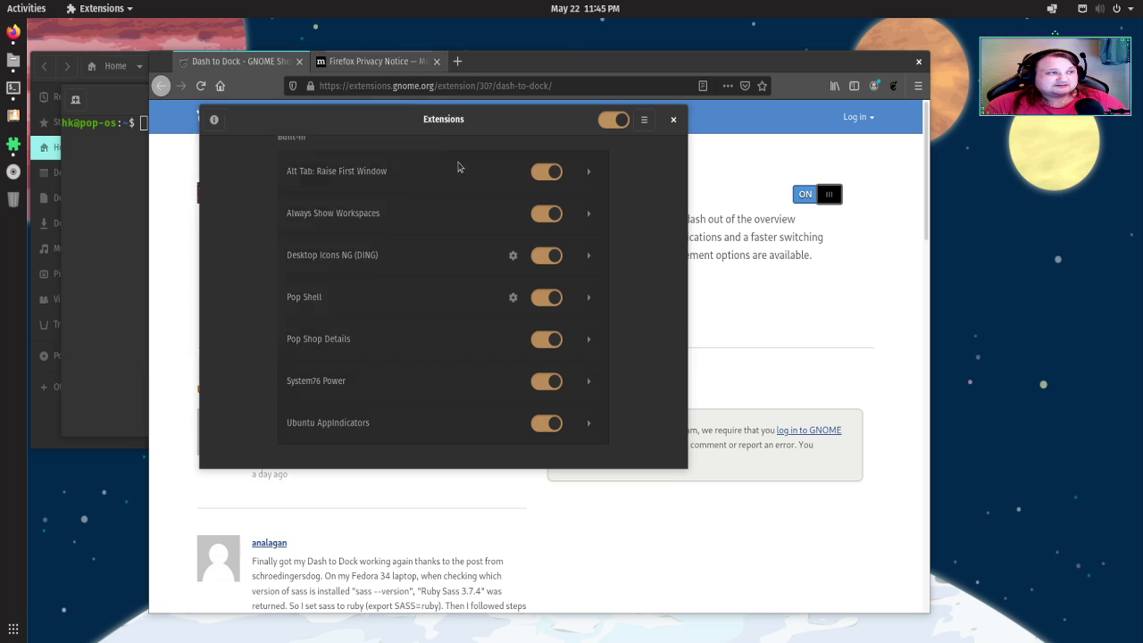
{"action": "left_click", "coordinate": [1052, 8]}
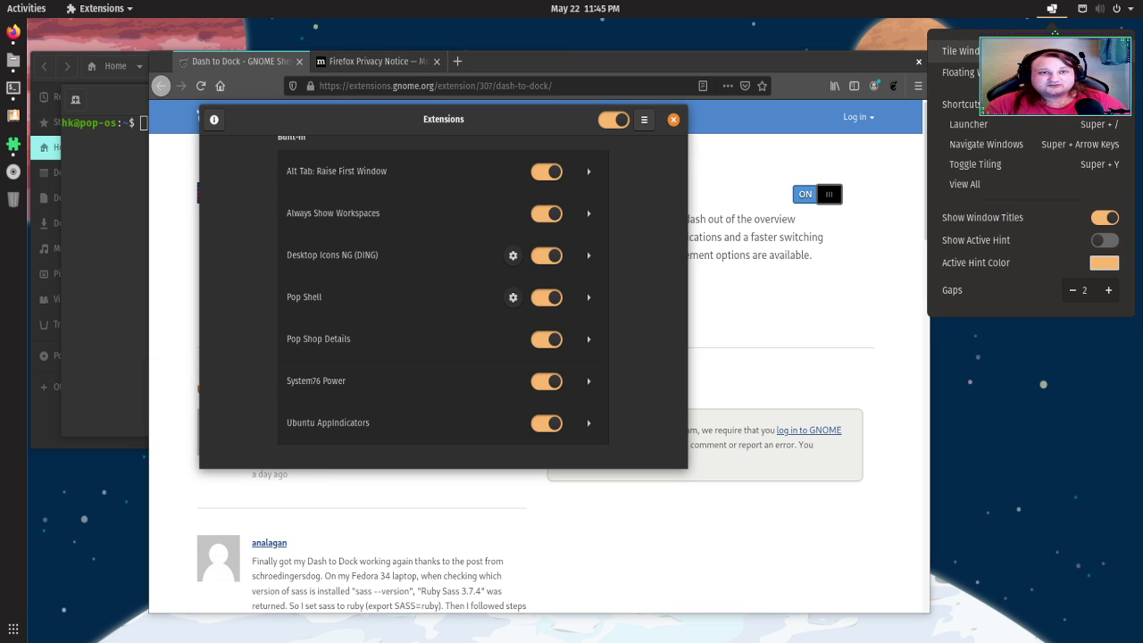
Turn on automatic window tiling, close Extensions, and arrange the Files and terminal windows in tiles.
{"action": "left_click", "coordinate": [1055, 51]}
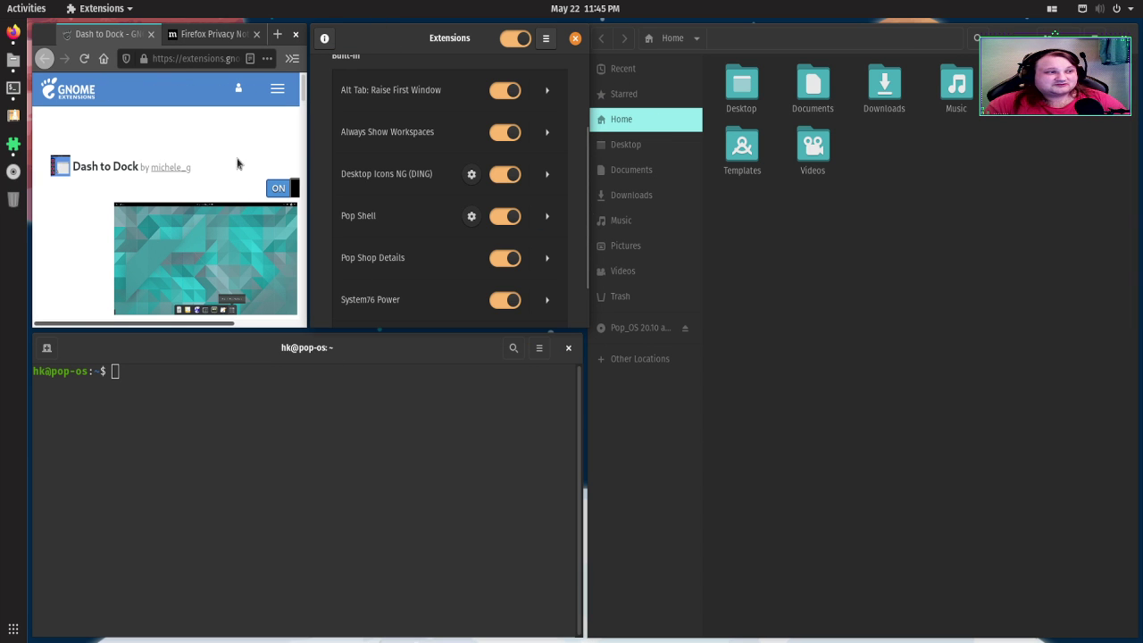
{"action": "left_click", "coordinate": [575, 38]}
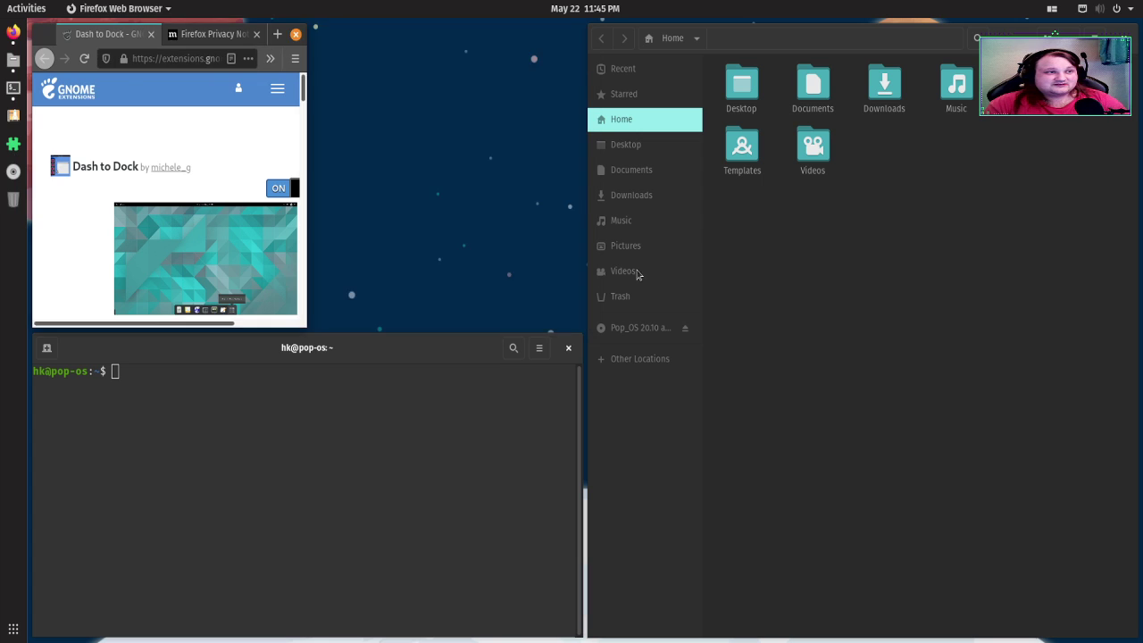
{"action": "left_click_drag", "start_coordinate": [1050, 375], "coordinate": [473, 302]}
{"action": "left_click_drag", "start_coordinate": [893, 38], "coordinate": [596, 159]}
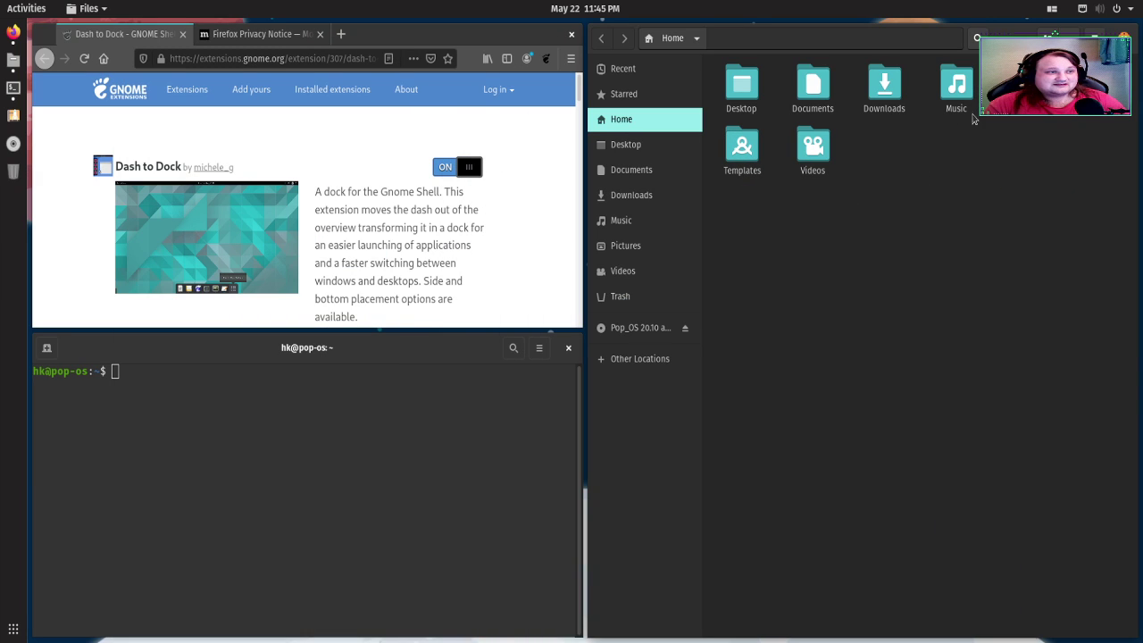
{"action": "left_click_drag", "start_coordinate": [415, 358], "coordinate": [932, 444]}
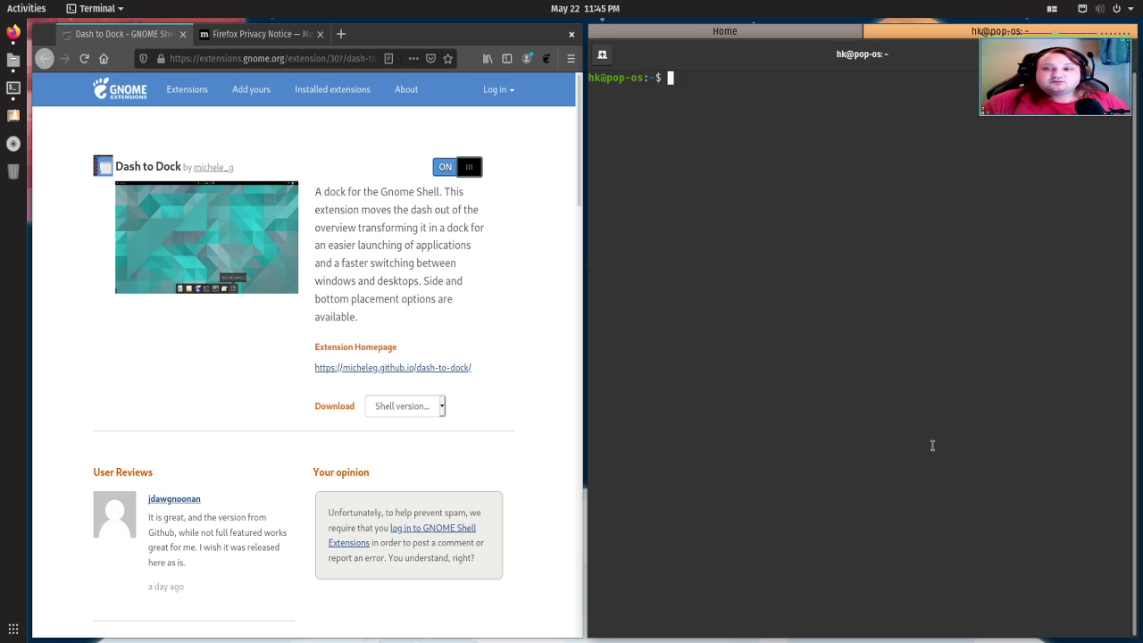
Clear stray text from the terminal and stack it with the Files window as tabs.
{"action": "left_click_drag", "start_coordinate": [826, 54], "coordinate": [849, 607]}
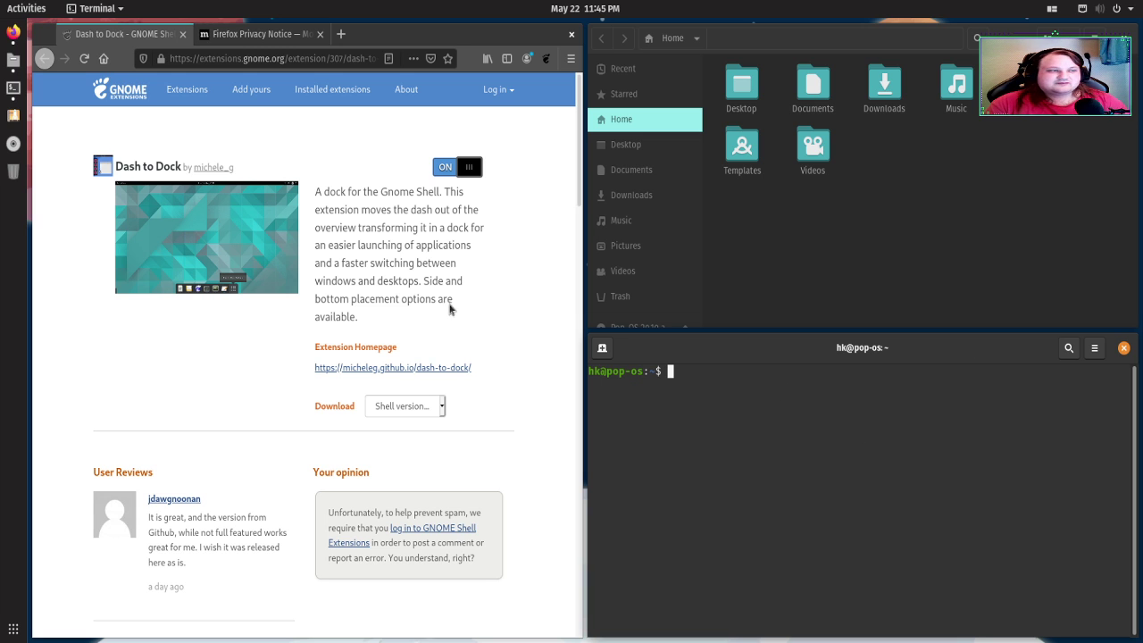
{"action": "scroll", "coordinate": [317, 290], "scroll_direction": "down", "scroll_amount": 3}
{"action": "scroll", "coordinate": [322, 295], "scroll_direction": "up", "scroll_amount": 3}
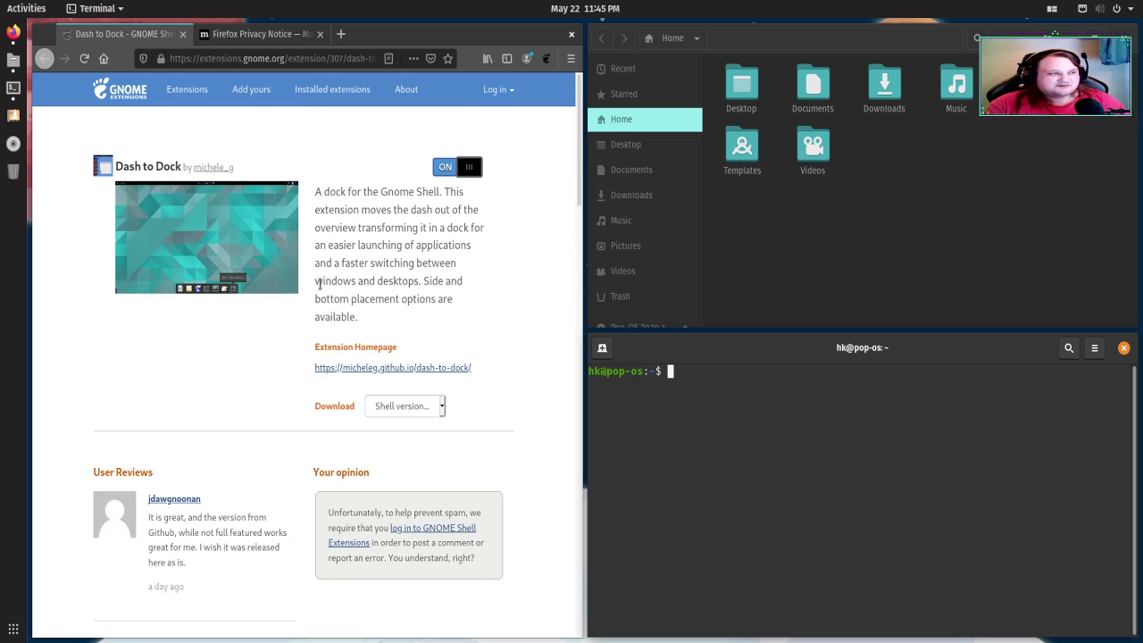
{"action": "scroll", "coordinate": [331, 357], "scroll_direction": "down", "scroll_amount": 1}
{"action": "type", "text": "sdajfioajsofdjasdjfioajsoi"}
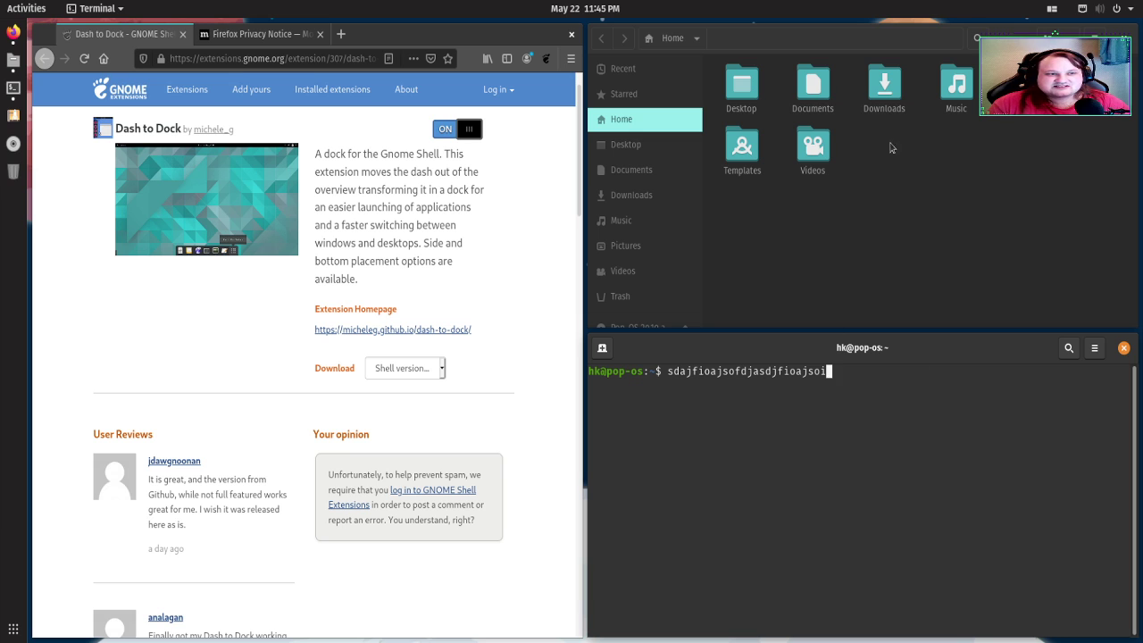
{"action": "left_click_drag", "start_coordinate": [812, 146], "coordinate": [895, 479]}
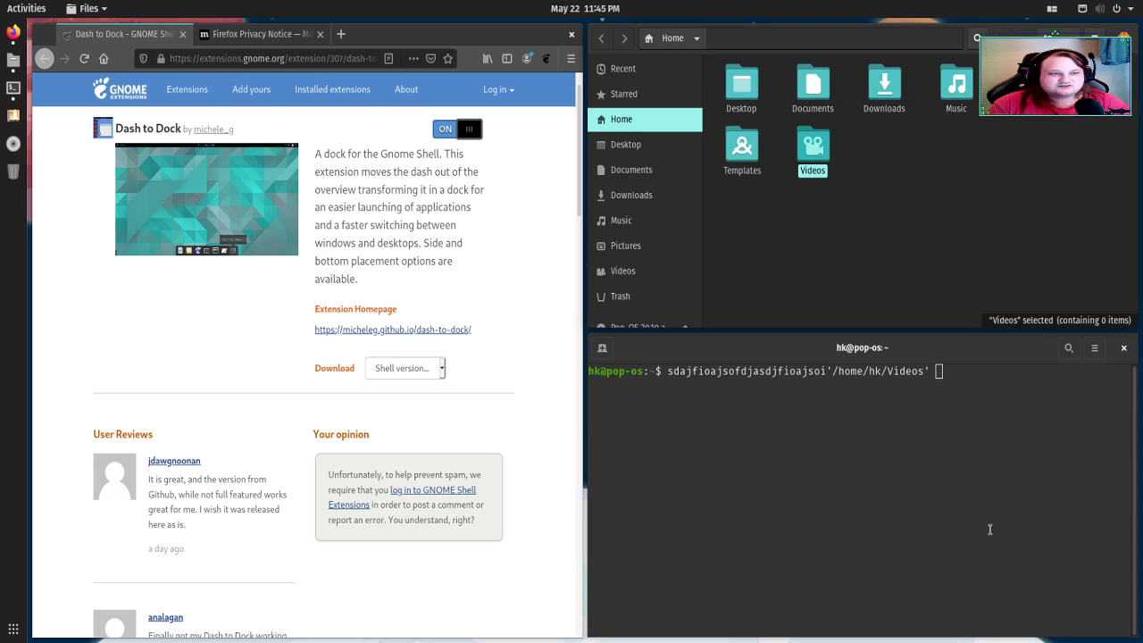
{"action": "key", "text": "alt+Up"}
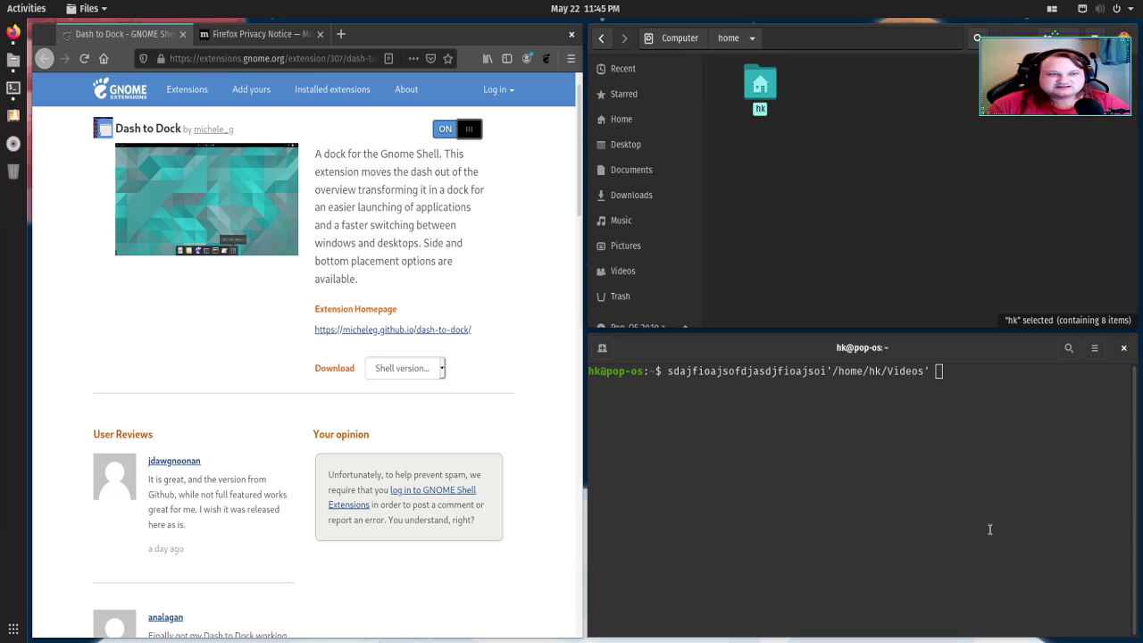
{"action": "left_click", "coordinate": [989, 529]}
{"action": "key", "text": "BackSpace"}
{"action": "key", "text": "BackSpace"}
{"action": "key", "text": "BackSpace"}
{"action": "key", "text": "BackSpace"}
{"action": "key", "text": "BackSpace"}
{"action": "key", "text": "BackSpace"}
{"action": "key", "text": "BackSpace"}
{"action": "key", "text": "BackSpace"}
{"action": "key", "text": "BackSpace"}
{"action": "key", "text": "BackSpace"}
{"action": "key", "text": "BackSpace"}
{"action": "key", "text": "BackSpace"}
{"action": "key", "text": "BackSpace"}
{"action": "key", "text": "BackSpace"}
{"action": "key", "text": "BackSpace"}
{"action": "key", "text": "BackSpace"}
{"action": "key", "text": "BackSpace"}
{"action": "key", "text": "BackSpace"}
{"action": "key", "text": "BackSpace"}
{"action": "key", "text": "BackSpace"}
{"action": "key", "text": "BackSpace"}
{"action": "key", "text": "BackSpace"}
{"action": "key", "text": "BackSpace"}
{"action": "key", "text": "BackSpace"}
{"action": "key", "text": "BackSpace"}
{"action": "key", "text": "BackSpace"}
{"action": "key", "text": "BackSpace"}
{"action": "key", "text": "BackSpace"}
{"action": "key", "text": "BackSpace"}
{"action": "key", "text": "BackSpace"}
{"action": "key", "text": "BackSpace"}
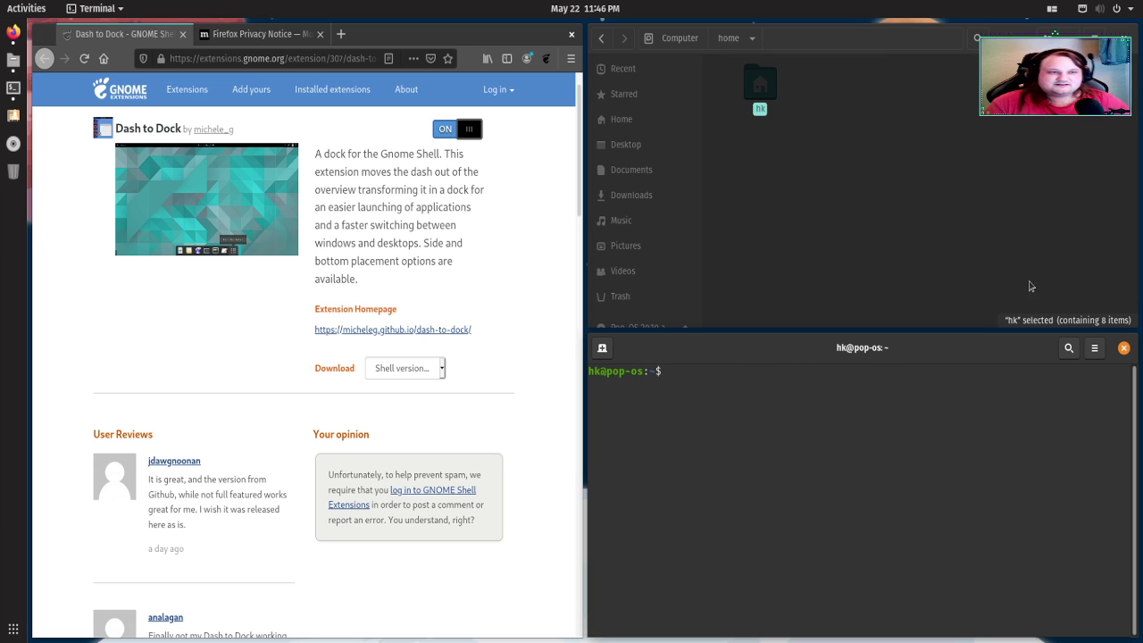
{"action": "left_click_drag", "start_coordinate": [886, 361], "coordinate": [891, 397]}
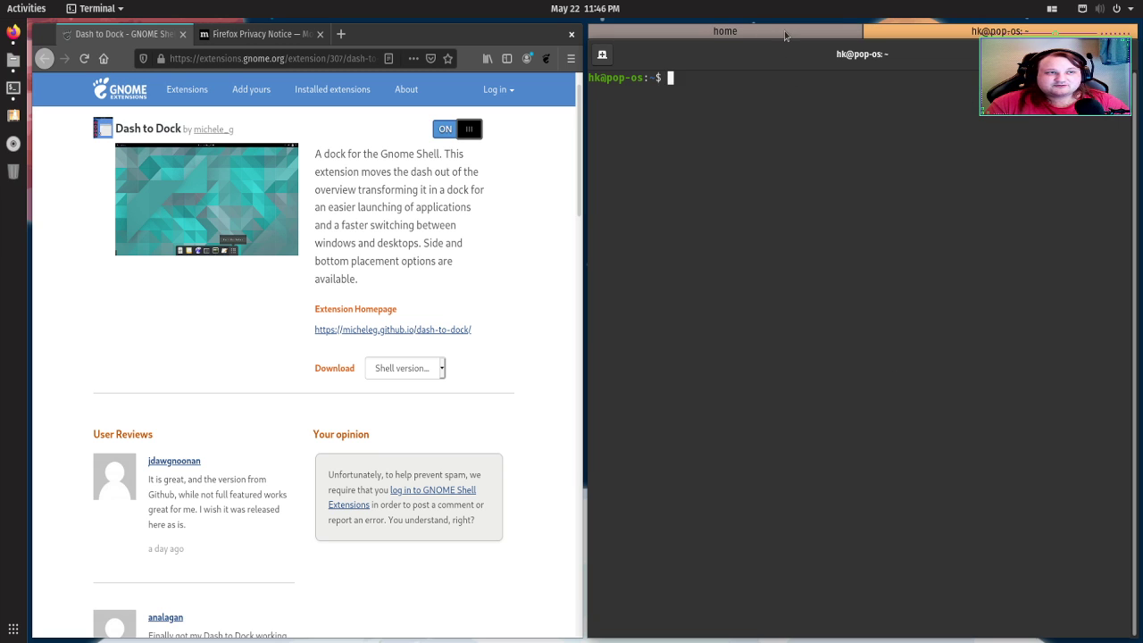
Switch between the Files and terminal tabs, then add Firefox to the stack.
{"action": "left_click", "coordinate": [785, 34]}
{"action": "left_click", "coordinate": [903, 34]}
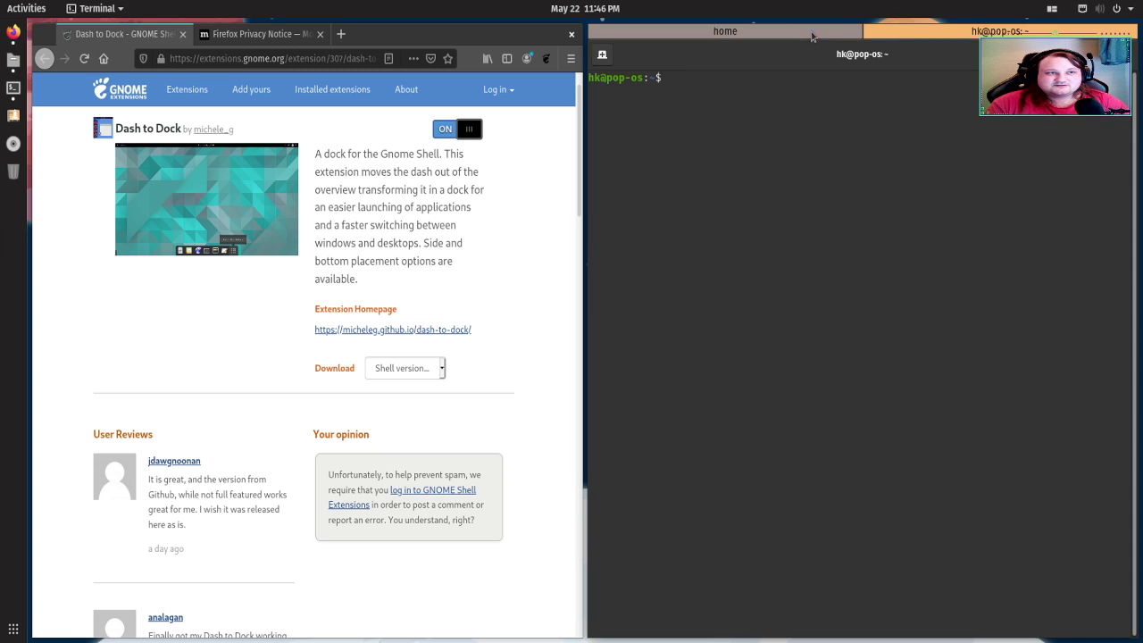
{"action": "left_click", "coordinate": [814, 35]}
{"action": "left_click_drag", "start_coordinate": [391, 37], "coordinate": [885, 160]}
{"action": "left_click_drag", "start_coordinate": [955, 52], "coordinate": [534, 109]}
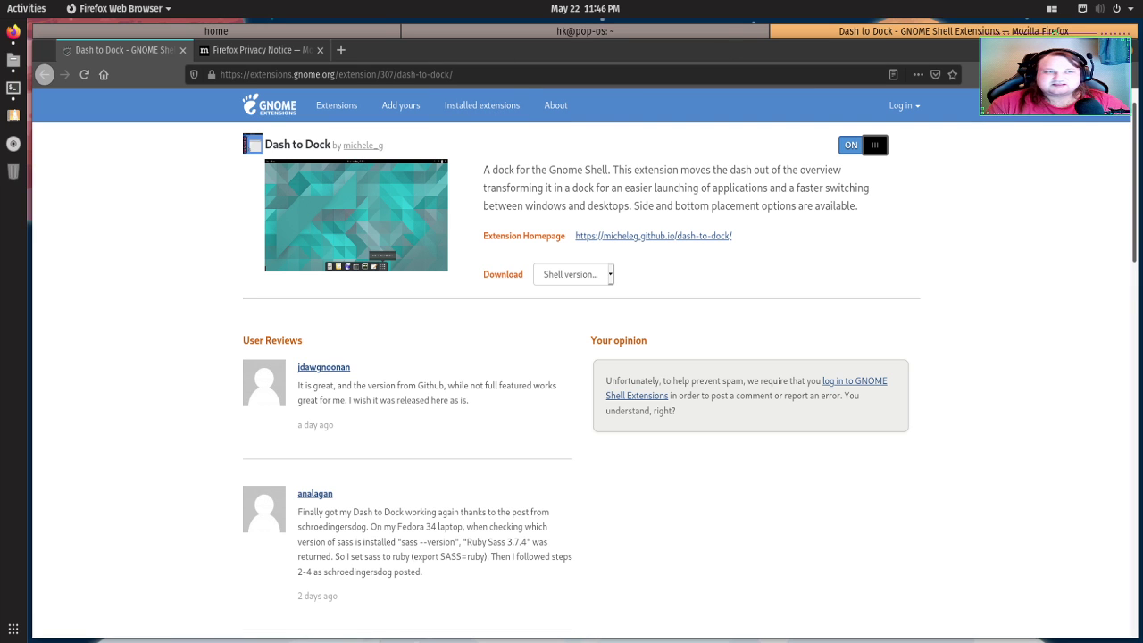
Cycle through the stacked tabs and pull Files out into its own tile.
{"action": "left_click", "coordinate": [666, 34]}
{"action": "left_click", "coordinate": [854, 31]}
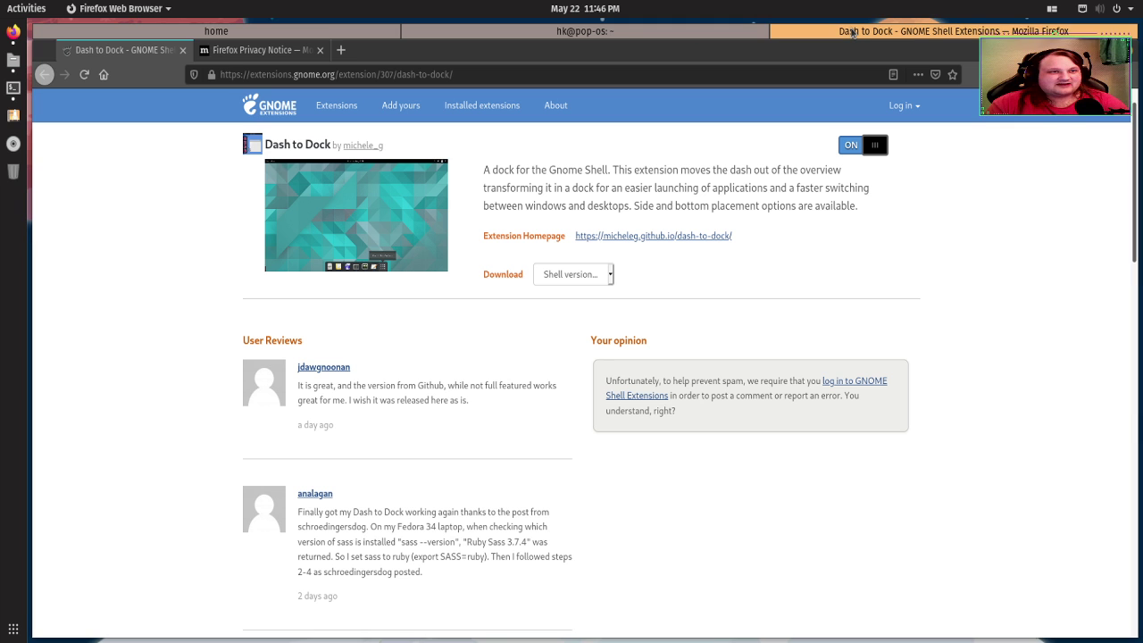
{"action": "left_click", "coordinate": [603, 34]}
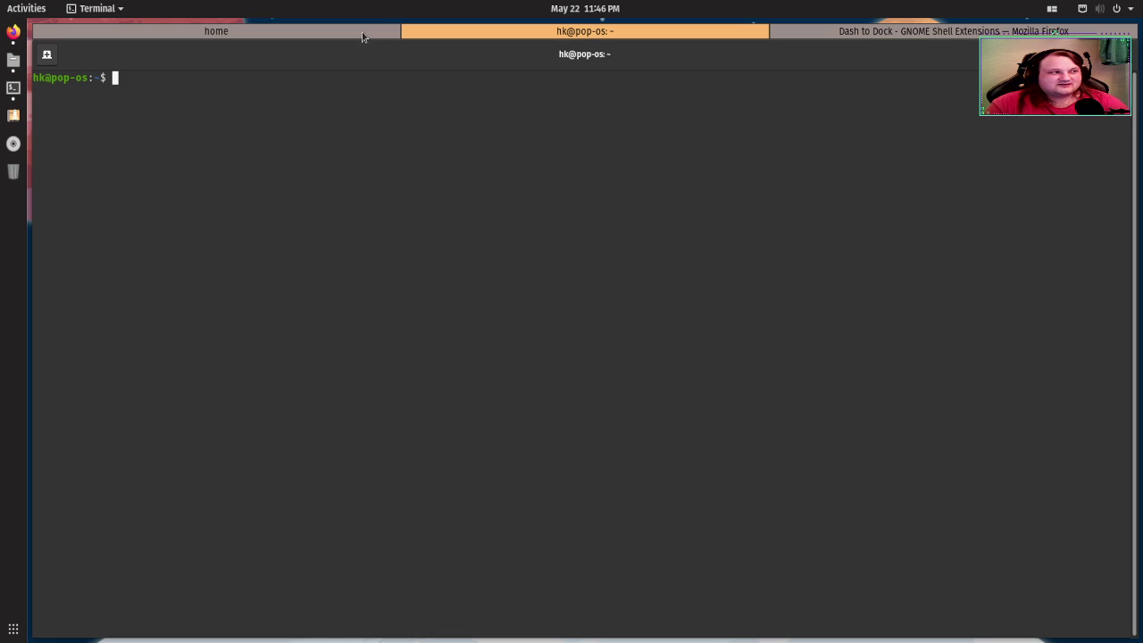
{"action": "left_click", "coordinate": [362, 35]}
{"action": "left_click_drag", "start_coordinate": [893, 50], "coordinate": [1089, 346]}
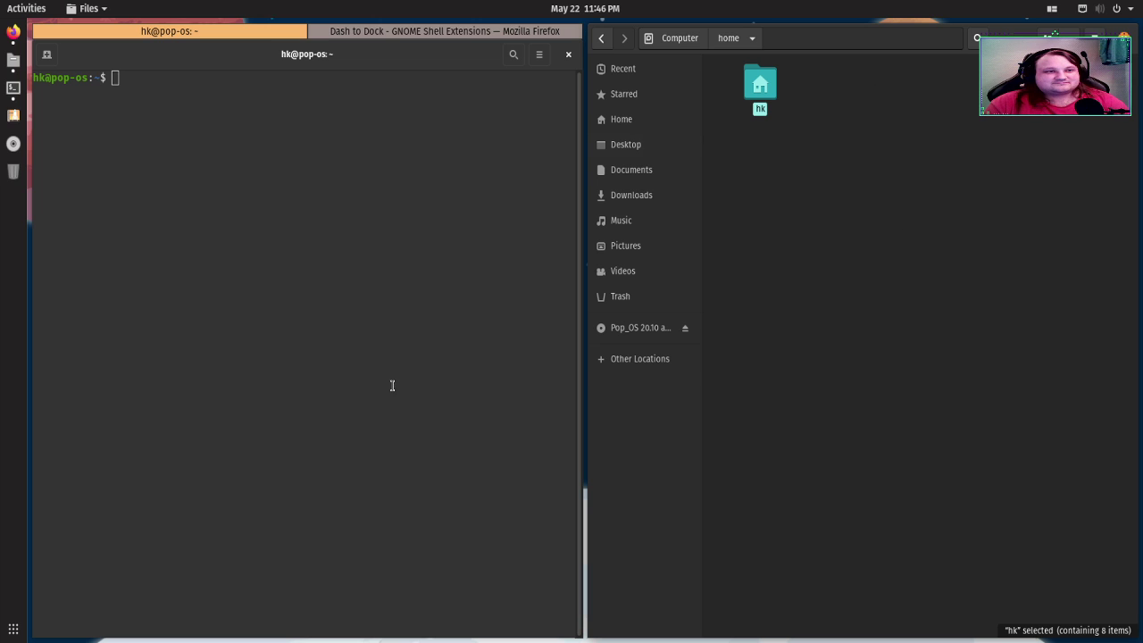
{"action": "left_click", "coordinate": [261, 45]}
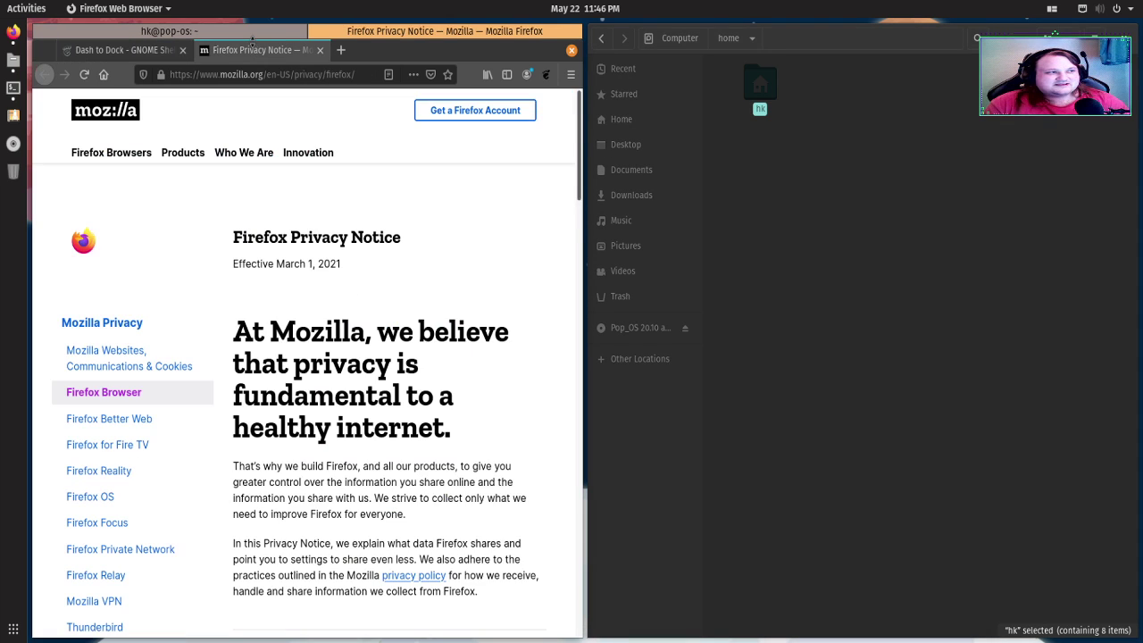
{"action": "left_click", "coordinate": [261, 32]}
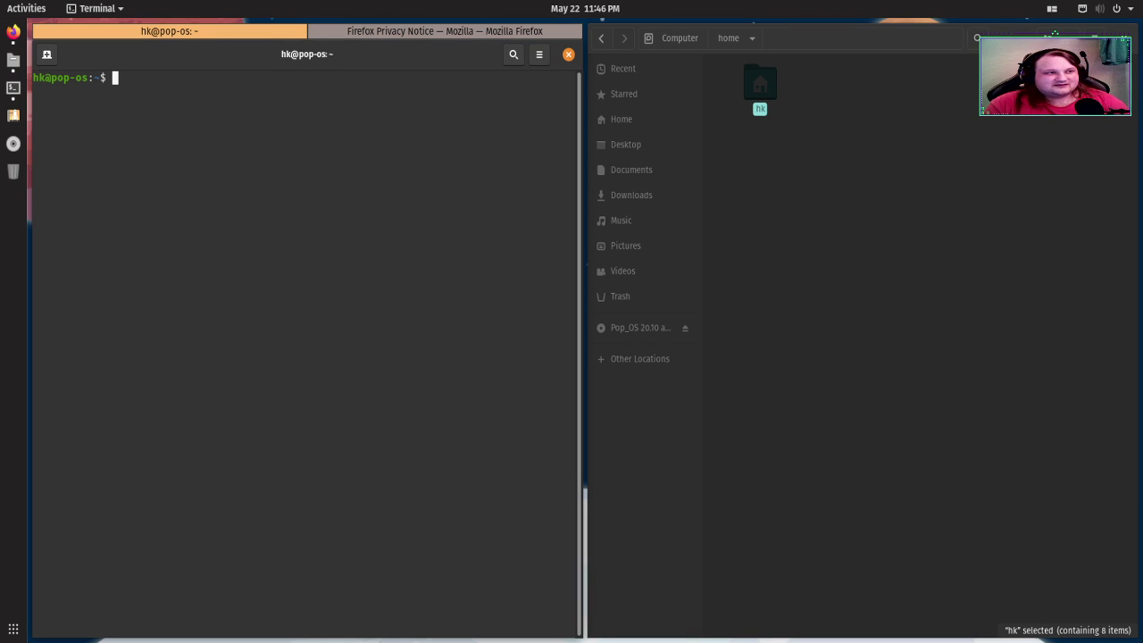
Maximize the terminal, then quit Firefox, confirming closure of both tabs.
{"action": "key", "text": "super+m"}
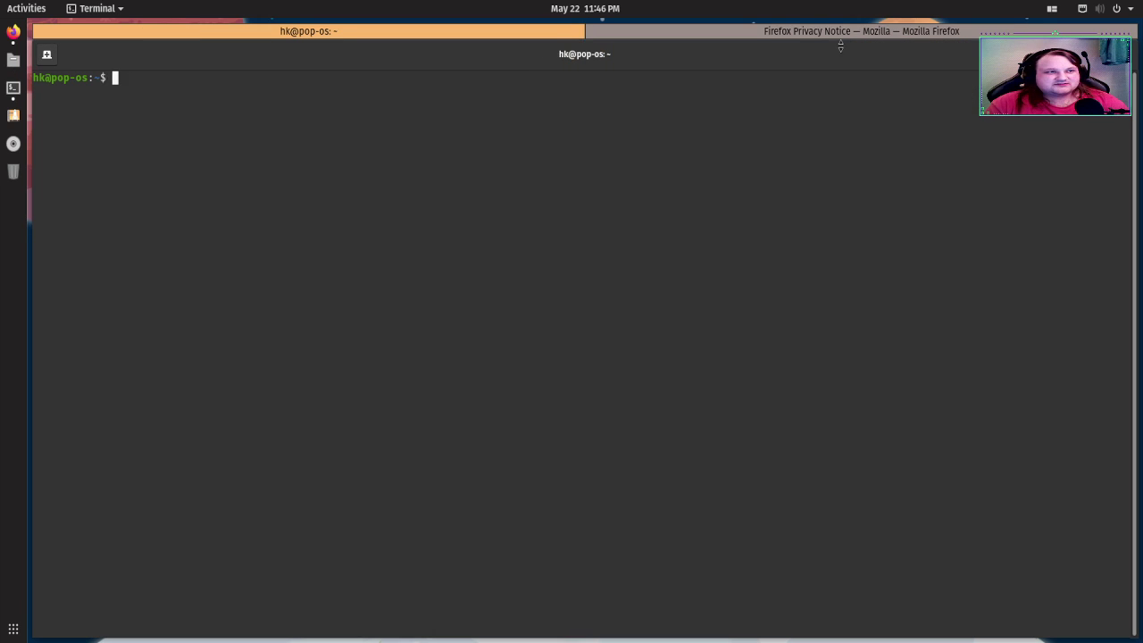
{"action": "key", "text": "alt+Tab"}
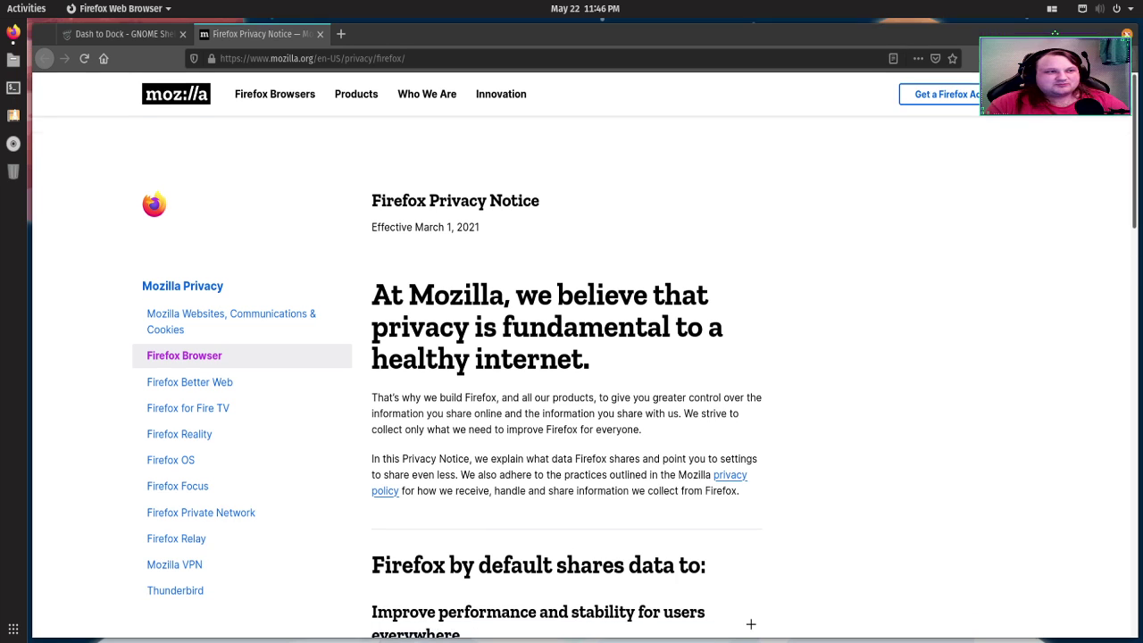
{"action": "key", "text": "ctrl+q"}
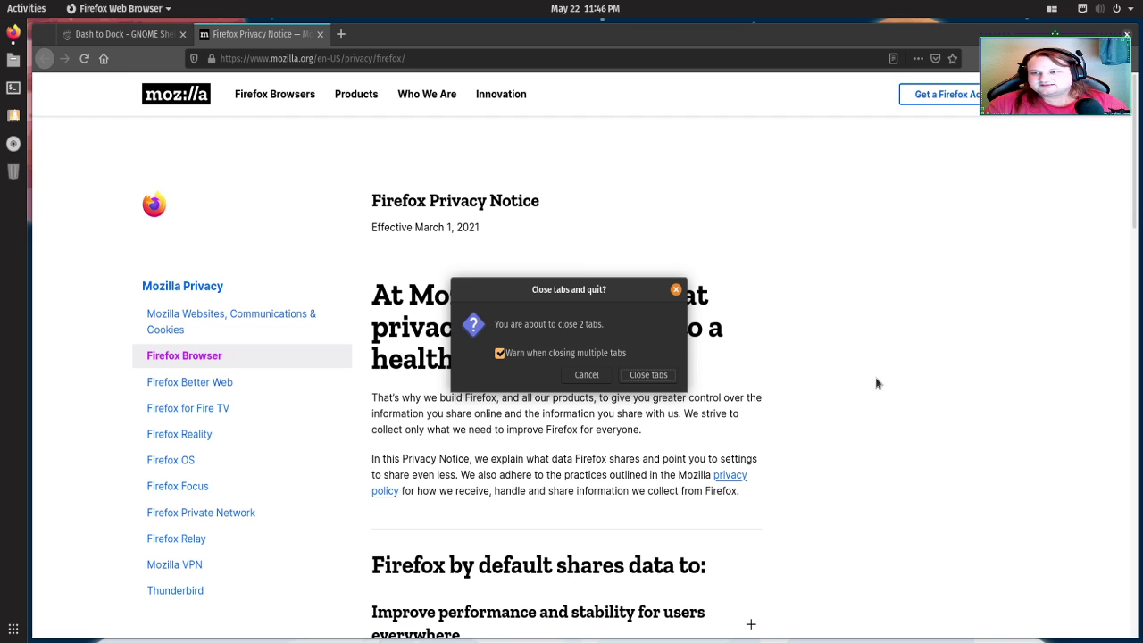
{"action": "left_click", "coordinate": [641, 376]}
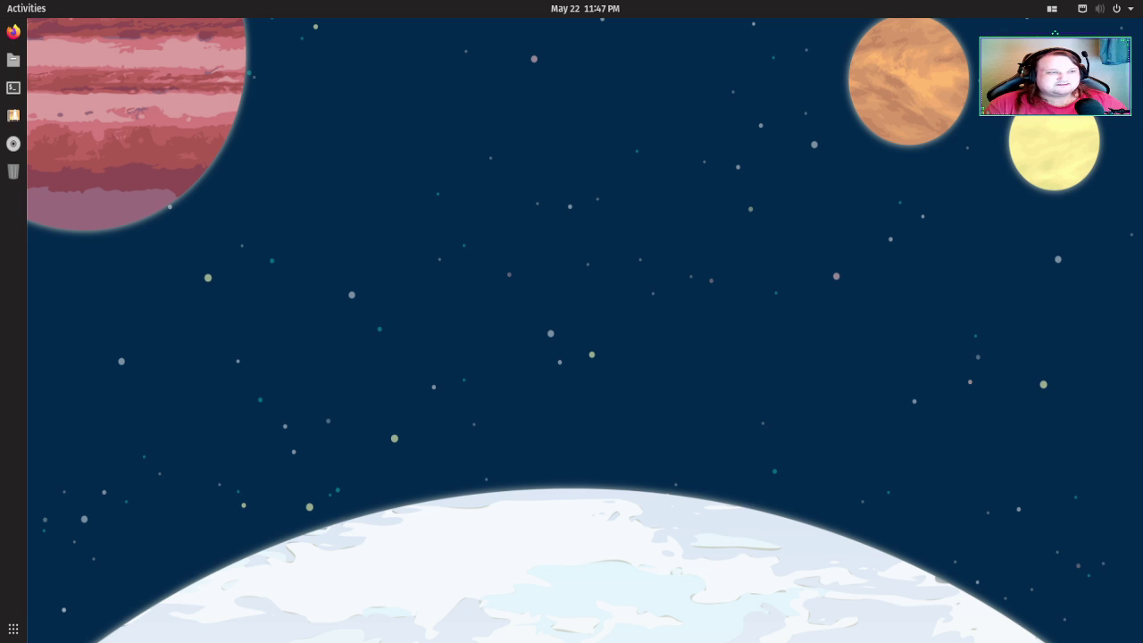
Launch Settings from the Show Applications grid.
{"action": "left_click", "coordinate": [34, 16]}
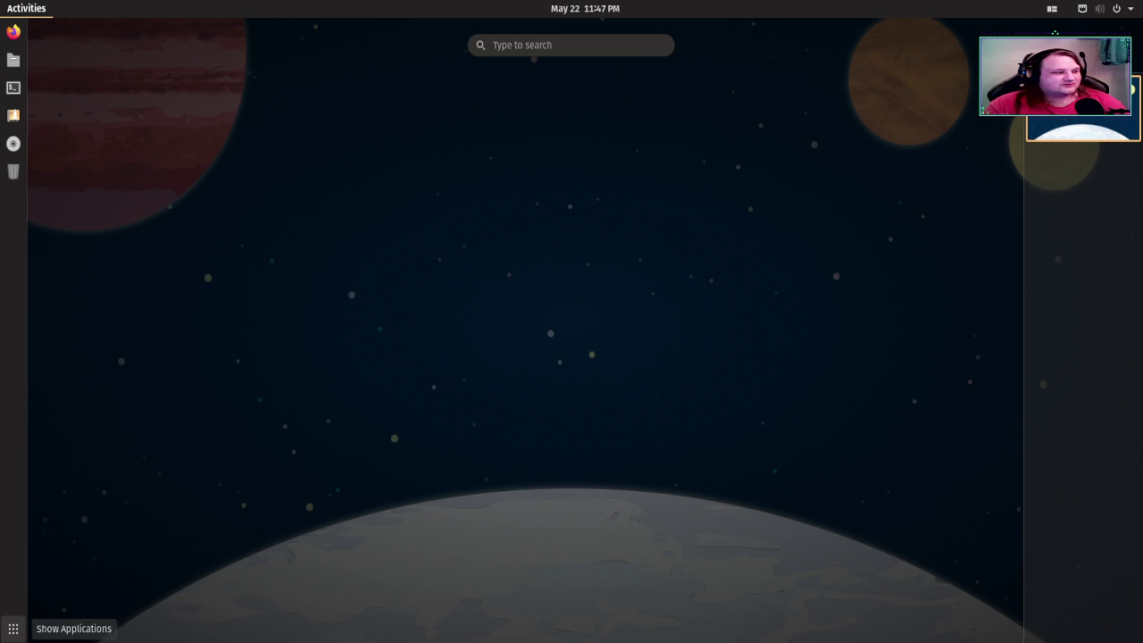
{"action": "left_click", "coordinate": [8, 635]}
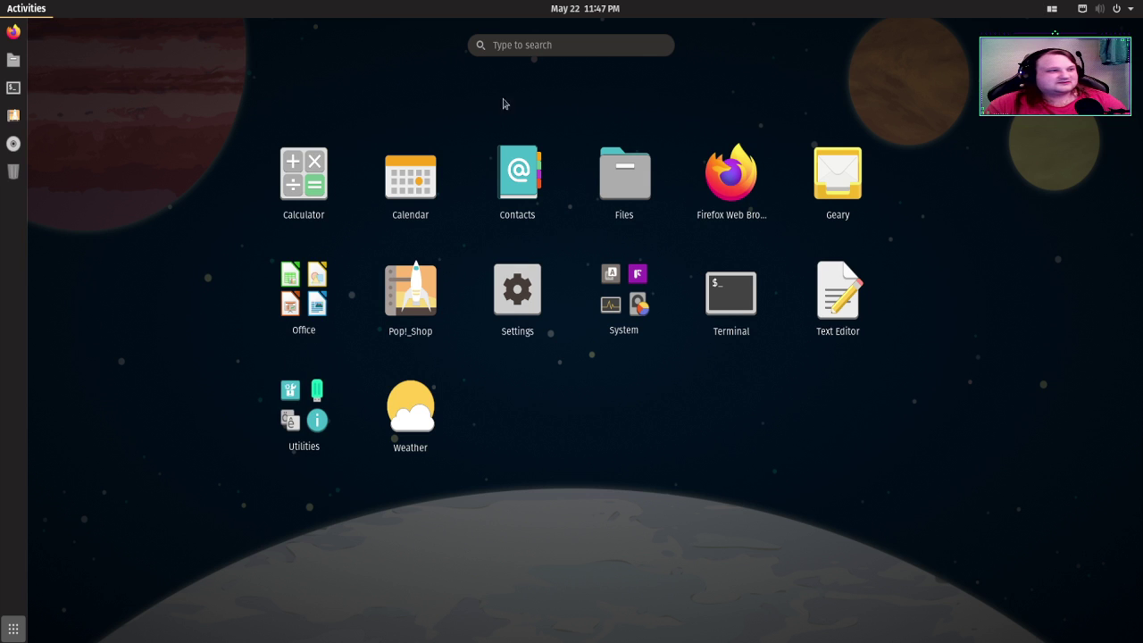
{"action": "left_click", "coordinate": [518, 290]}
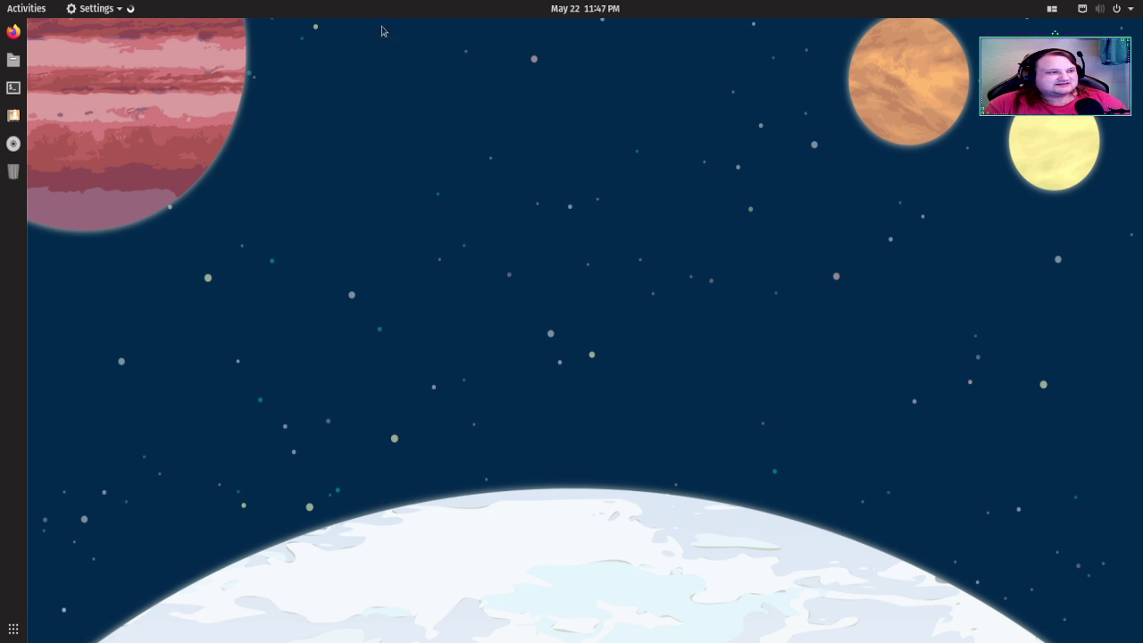
{"action": "scroll", "coordinate": [127, 196], "scroll_direction": "down", "scroll_amount": 4}
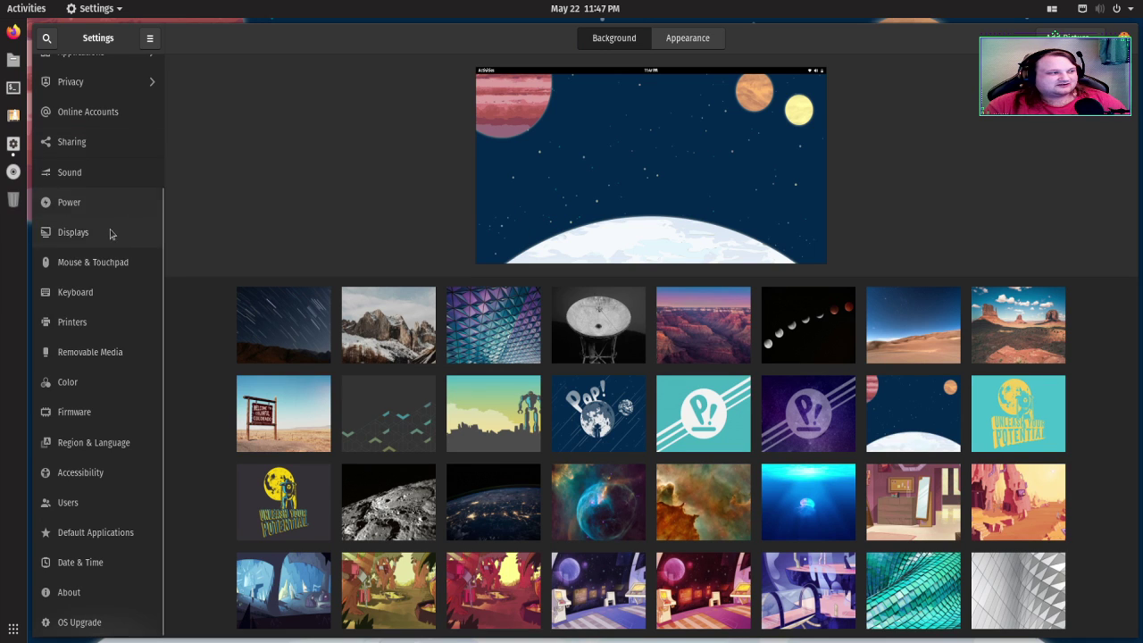
Turn Tile Windows off, launch Files from the dock, and turn Tile Windows back on.
{"action": "left_click", "coordinate": [1052, 11]}
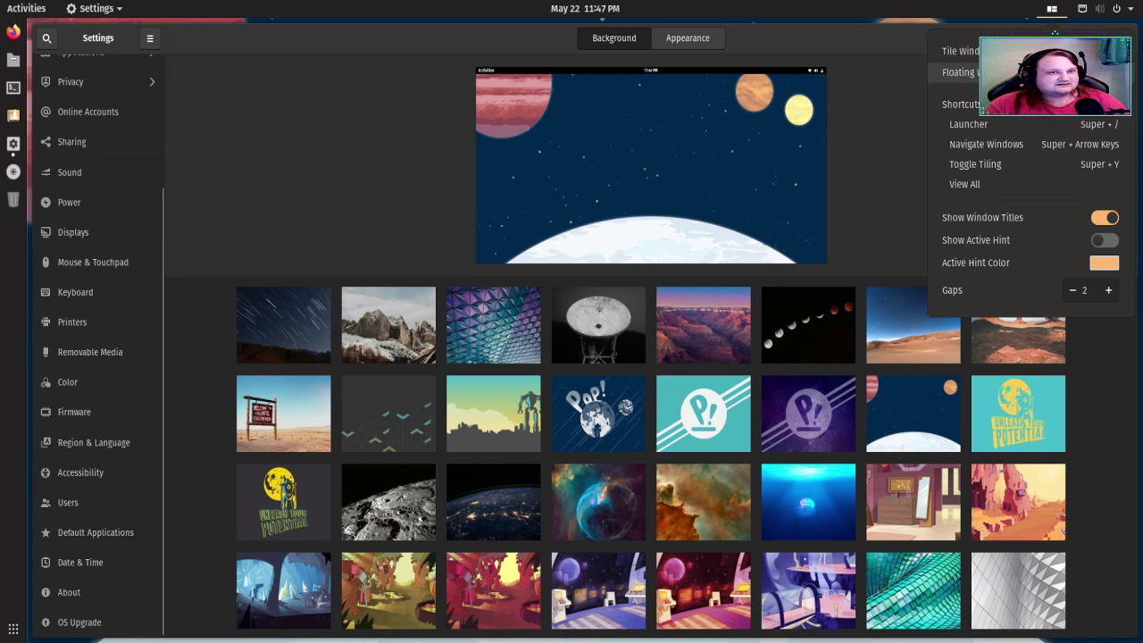
{"action": "left_click", "coordinate": [948, 51]}
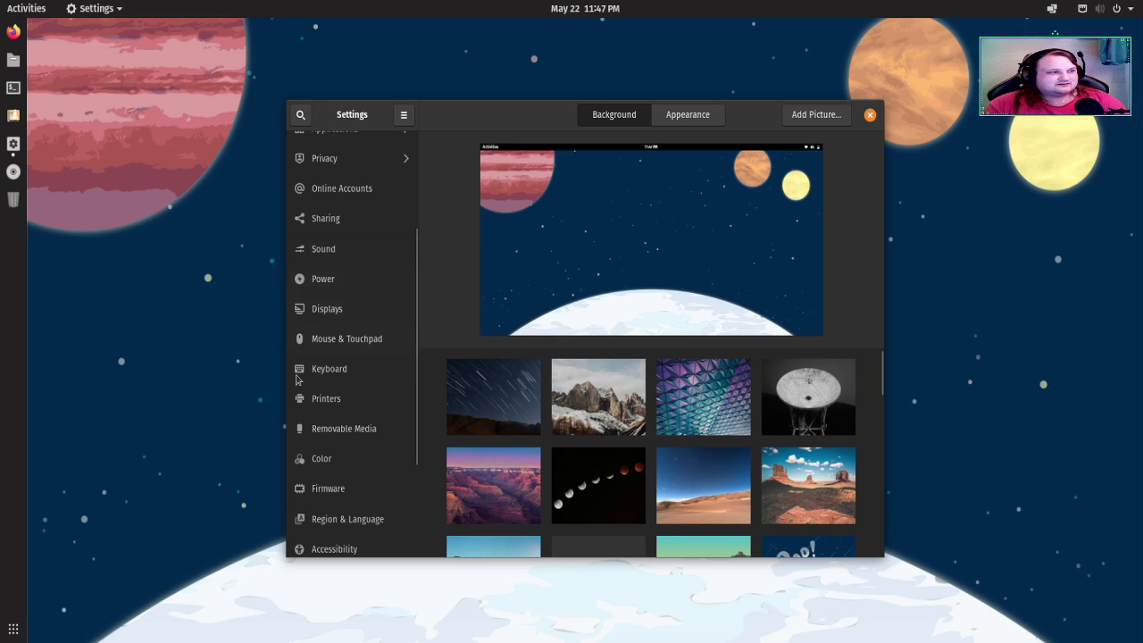
{"action": "scroll", "coordinate": [308, 277], "scroll_direction": "down", "scroll_amount": 4}
{"action": "scroll", "coordinate": [331, 294], "scroll_direction": "up", "scroll_amount": 8}
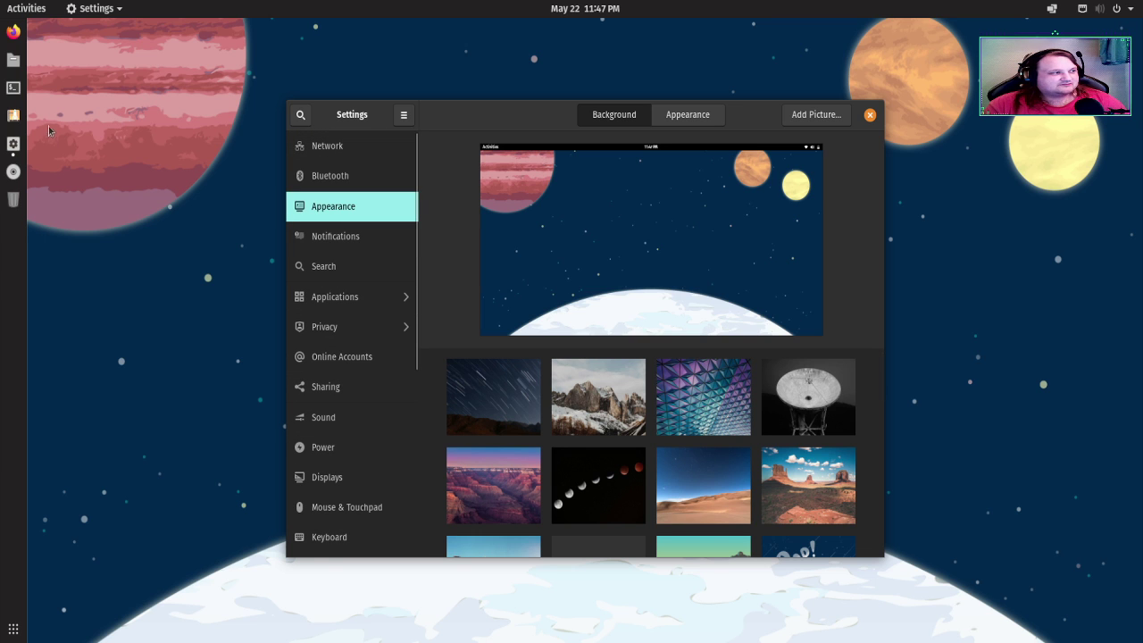
{"action": "left_click", "coordinate": [14, 60]}
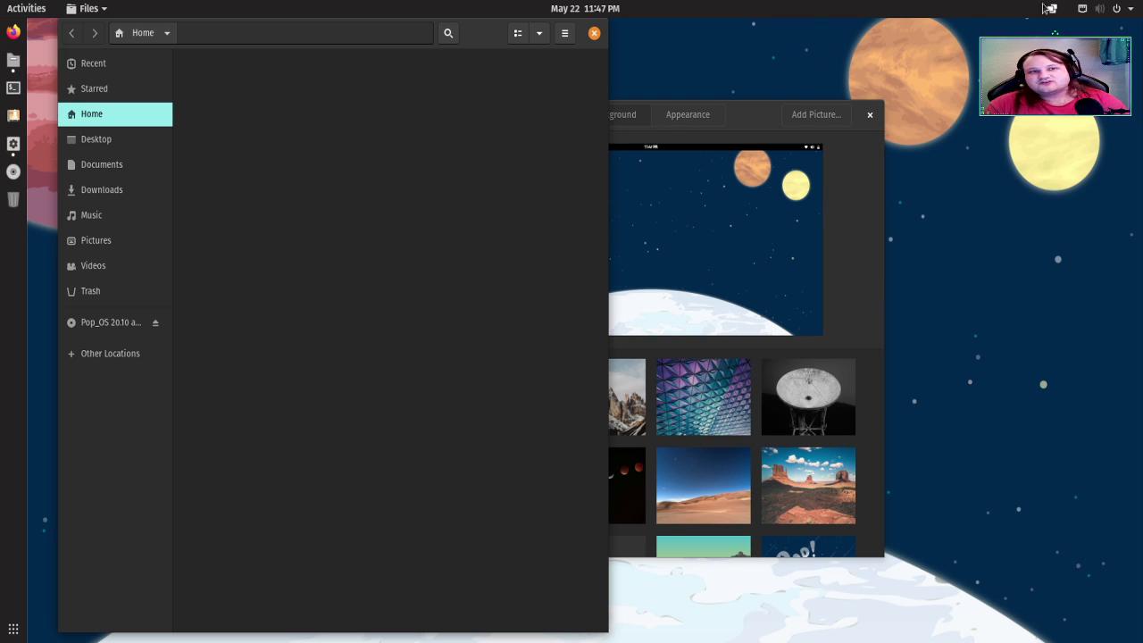
{"action": "left_click", "coordinate": [1052, 10]}
{"action": "left_click", "coordinate": [948, 51]}
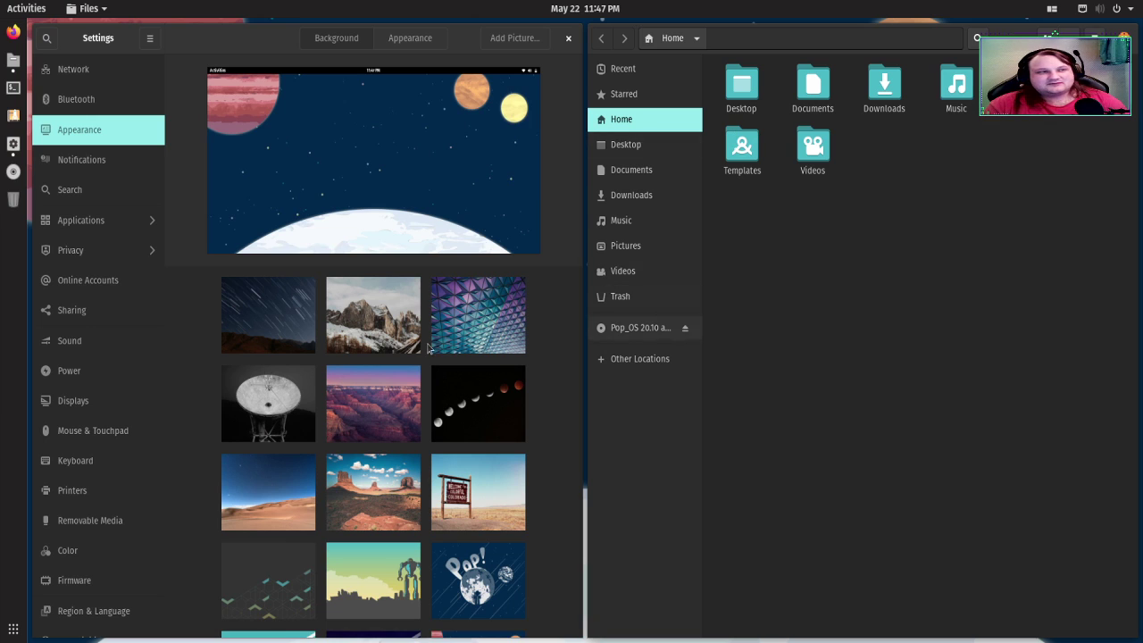
Launch a terminal, float it with Super+G, move it, and snap it back into the tiling.
{"action": "left_click", "coordinate": [13, 88]}
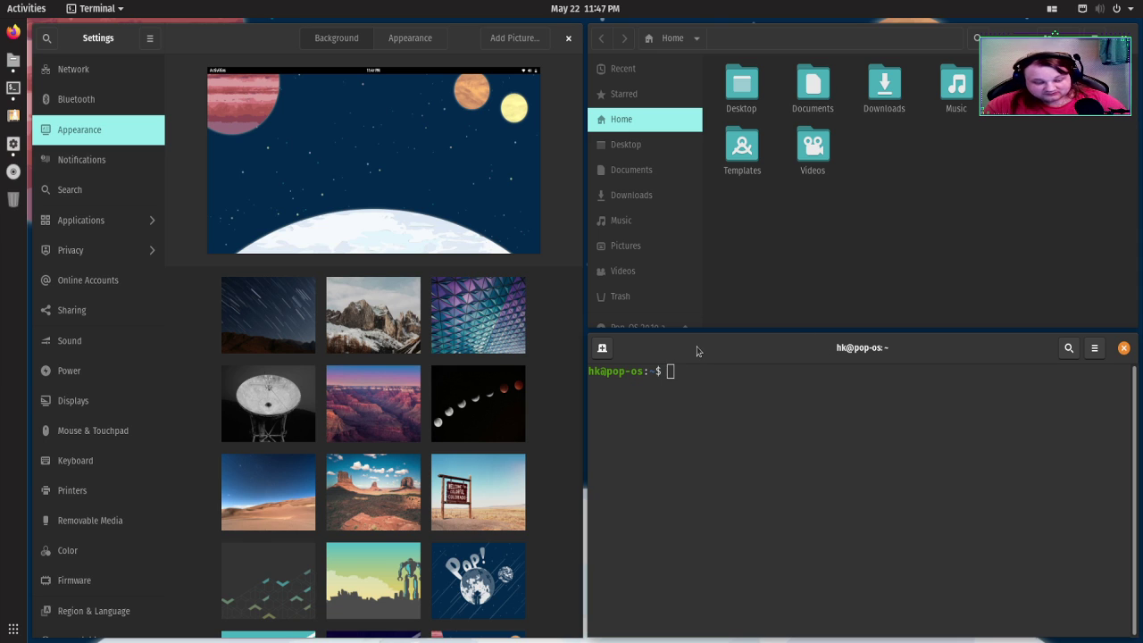
{"action": "key", "text": "super+g"}
{"action": "left_click_drag", "start_coordinate": [322, 71], "coordinate": [363, 149]}
{"action": "left_click_drag", "start_coordinate": [467, 150], "coordinate": [839, 199]}
{"action": "key", "text": "super+g"}
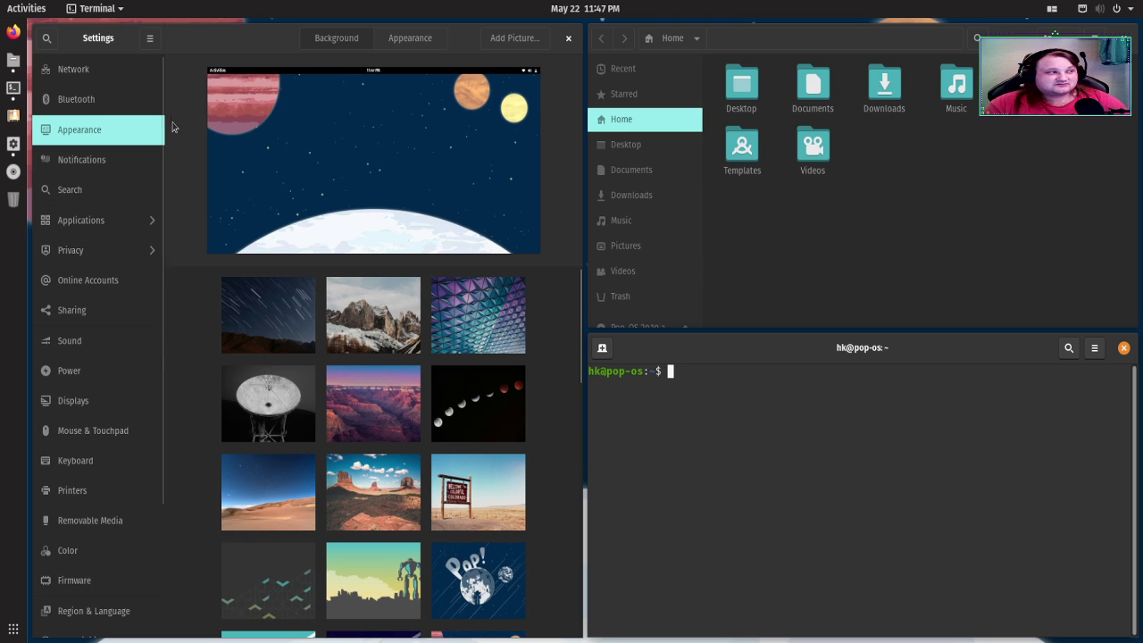
Focus the Settings window and open its Keyboard page.
{"action": "left_click", "coordinate": [13, 144]}
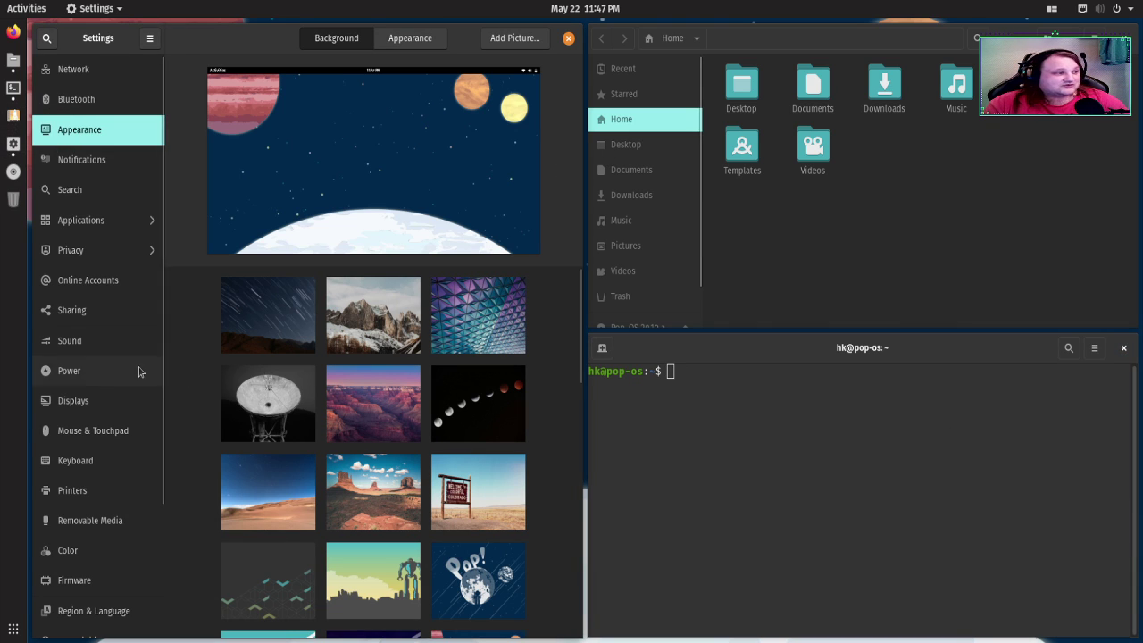
{"action": "scroll", "coordinate": [94, 474], "scroll_direction": "down", "scroll_amount": 4}
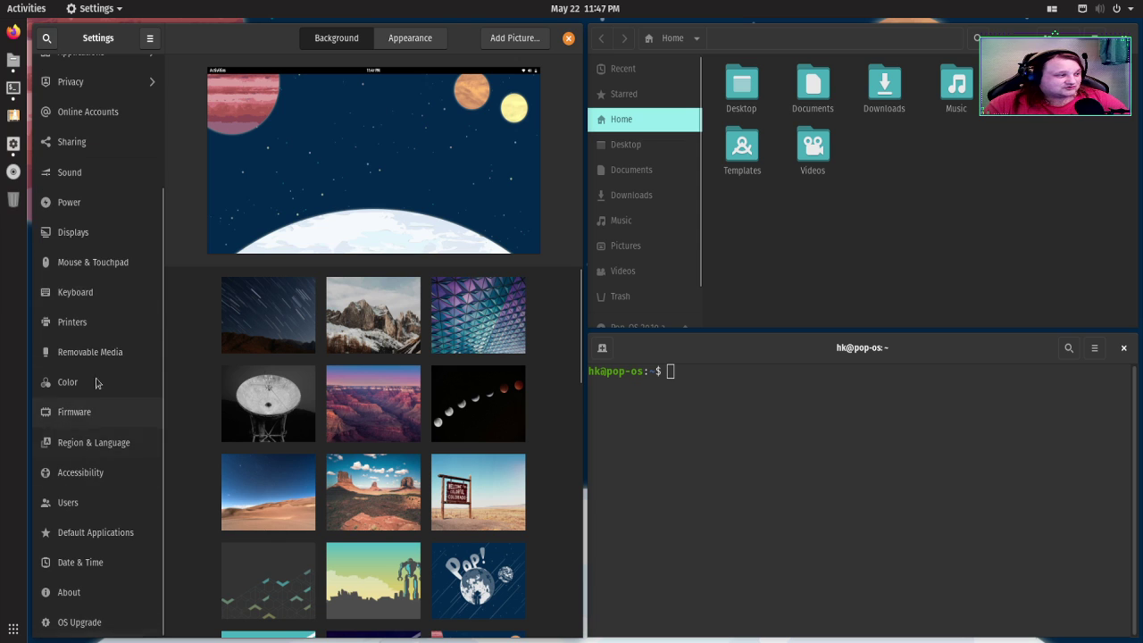
{"action": "left_click", "coordinate": [94, 298]}
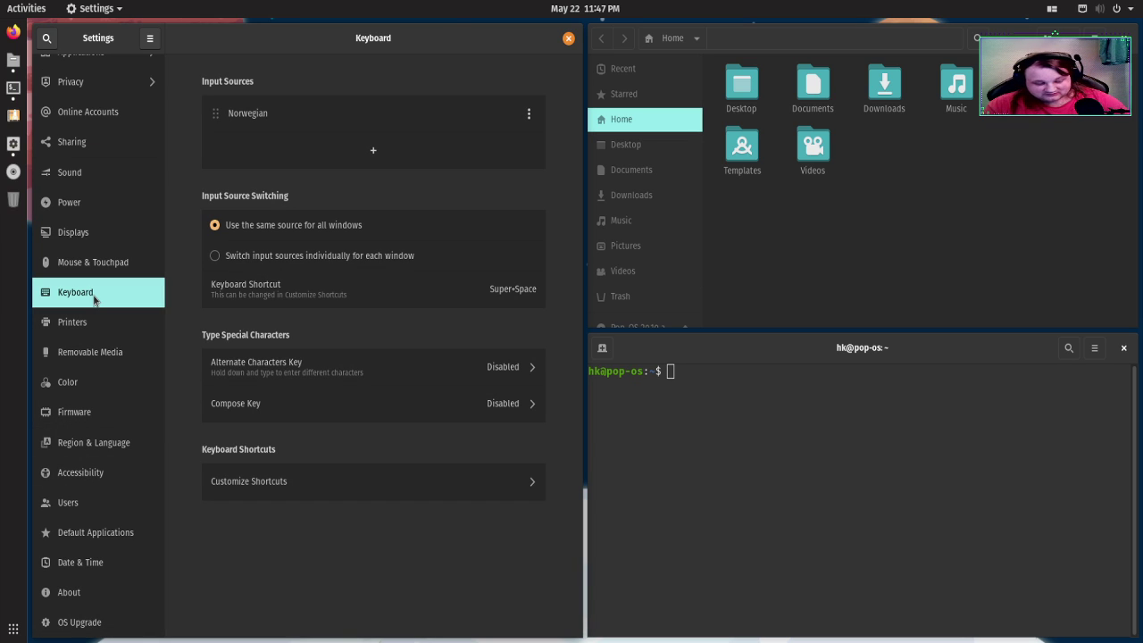
Clear stray search text in the overview, return to Settings, and open Customize Shortcuts.
{"action": "key", "text": "super"}
{"action": "type", "text": "dsjofisjd"}
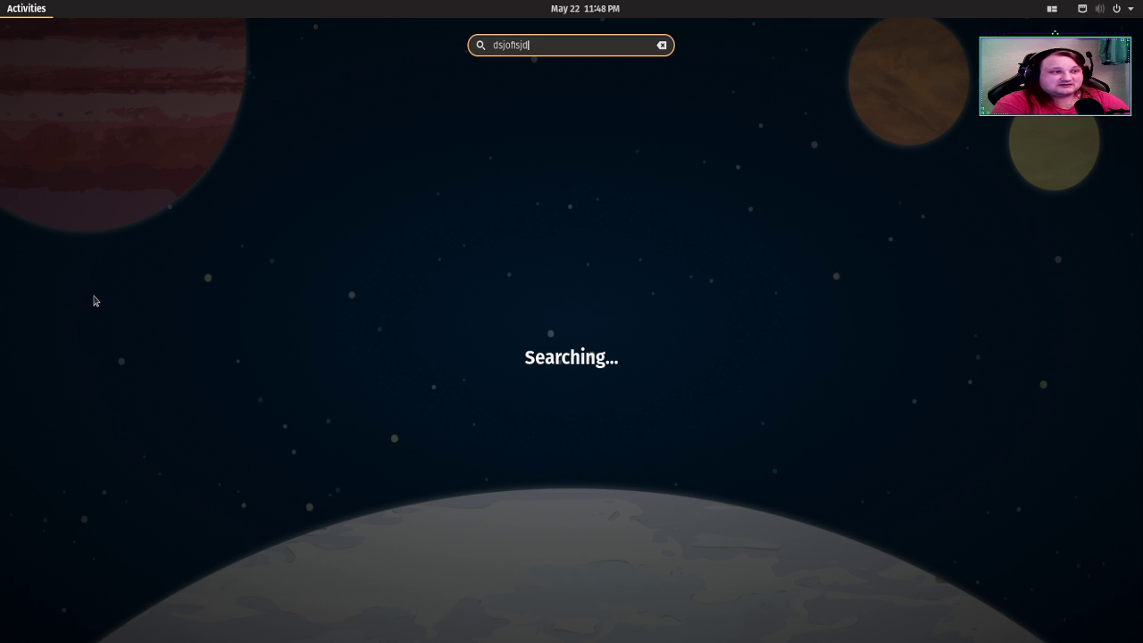
{"action": "key", "text": "BackSpace"}
{"action": "key", "text": "BackSpace"}
{"action": "key", "text": "BackSpace"}
{"action": "key", "text": "BackSpace"}
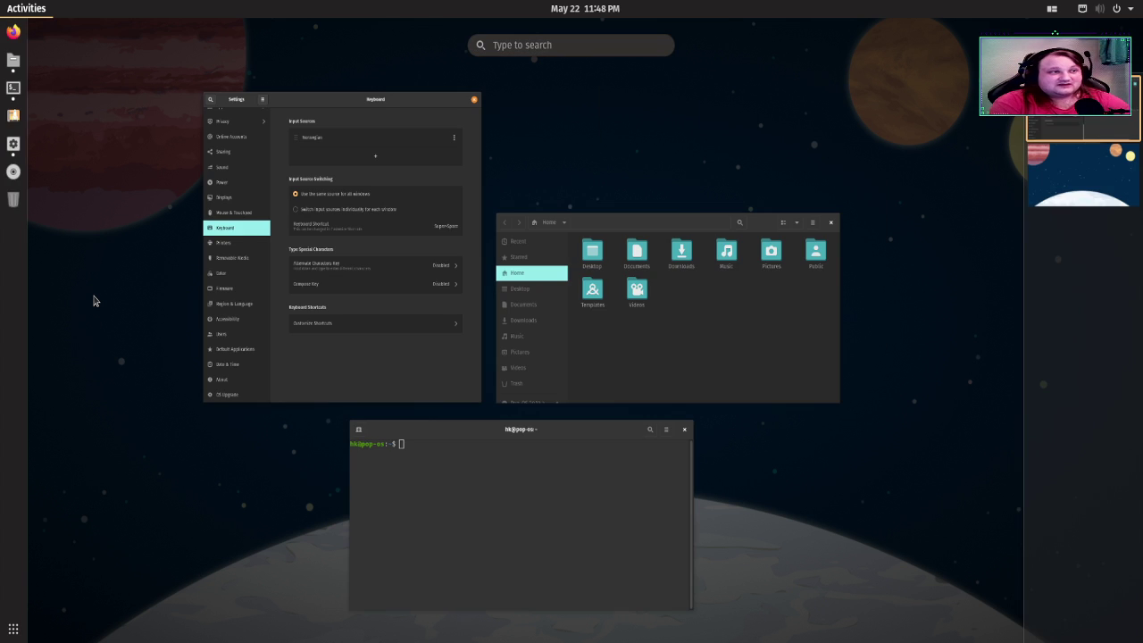
{"action": "left_click", "coordinate": [360, 373]}
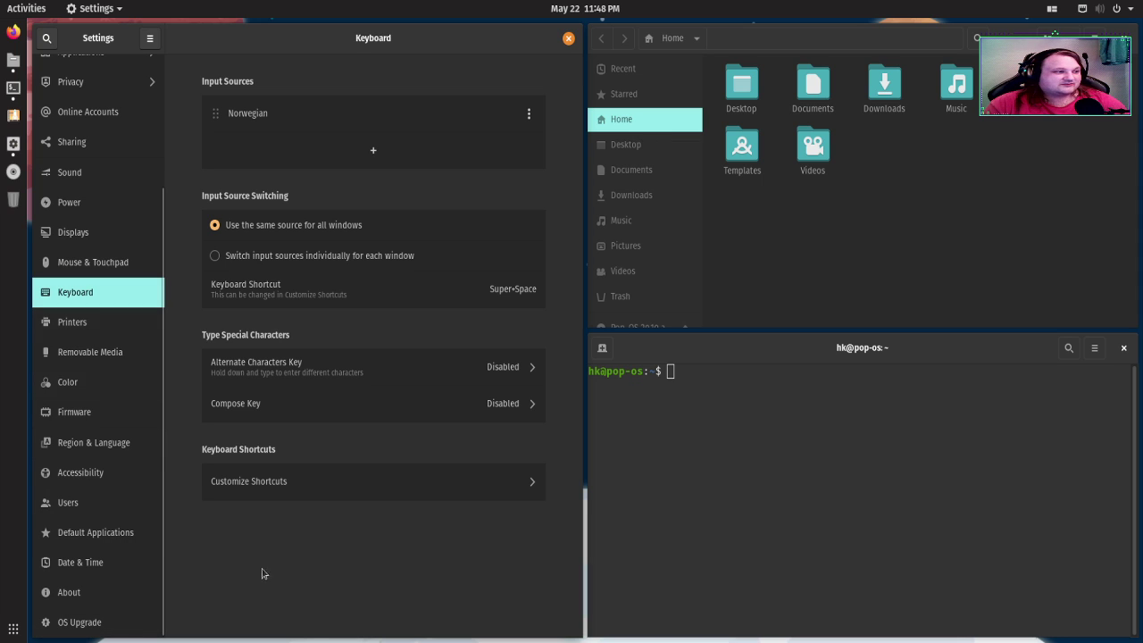
{"action": "left_click", "coordinate": [513, 482]}
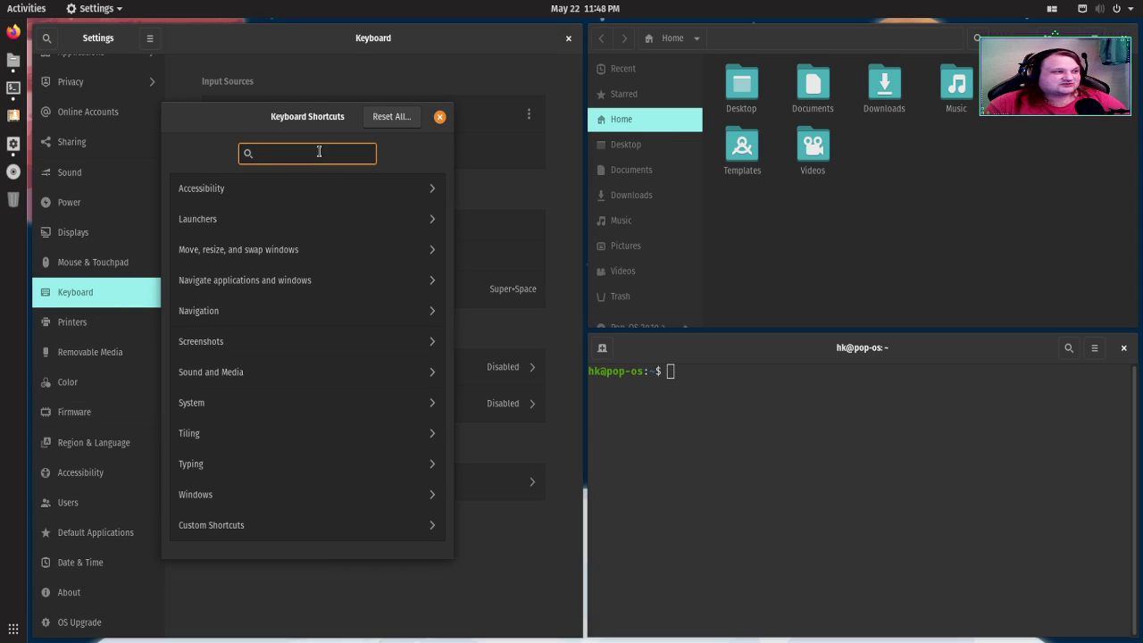
Add Alt+Space to 'Launch and switch applications', replacing its window-menu binding, and close the list.
{"action": "type", "text": "launcher"}
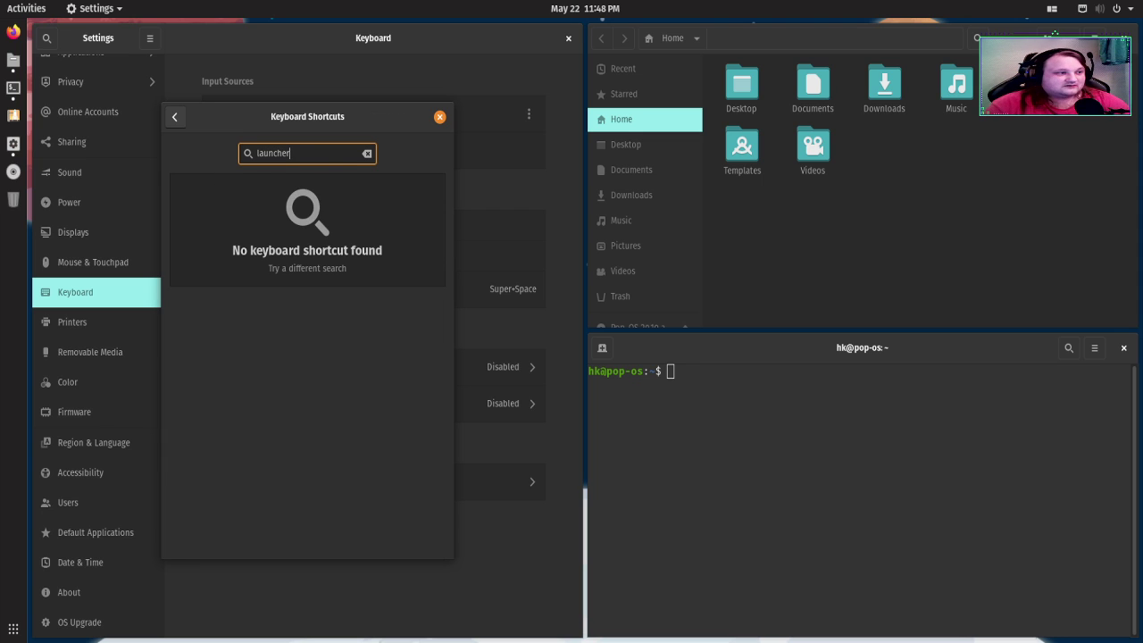
{"action": "key", "text": "BackSpace"}
{"action": "key", "text": "BackSpace"}
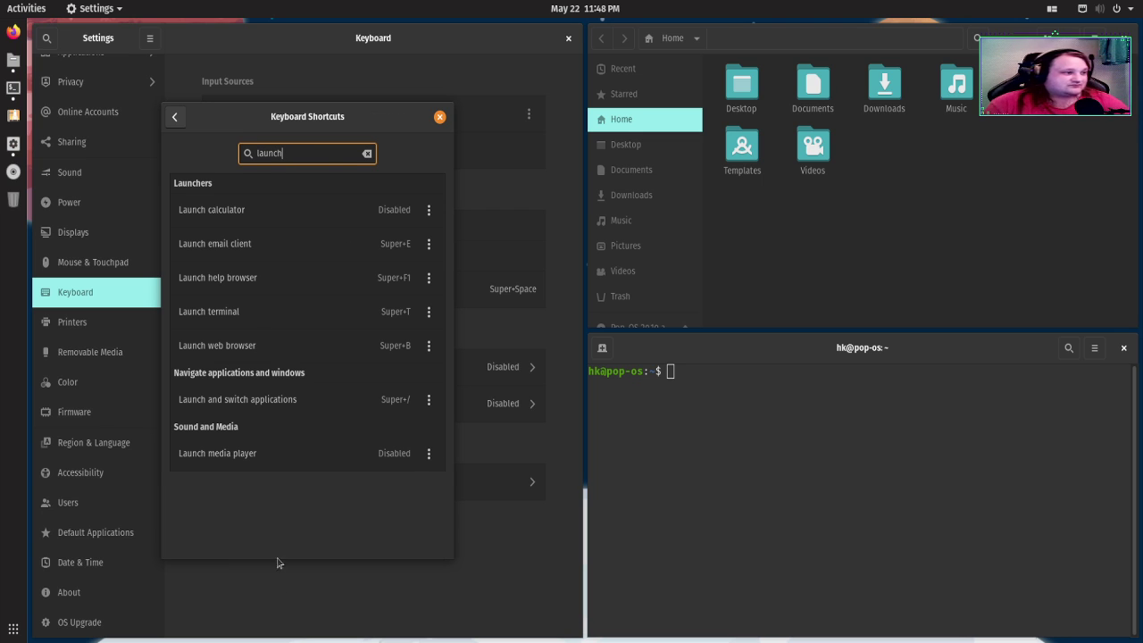
{"action": "left_click", "coordinate": [428, 400]}
{"action": "left_click", "coordinate": [388, 444]}
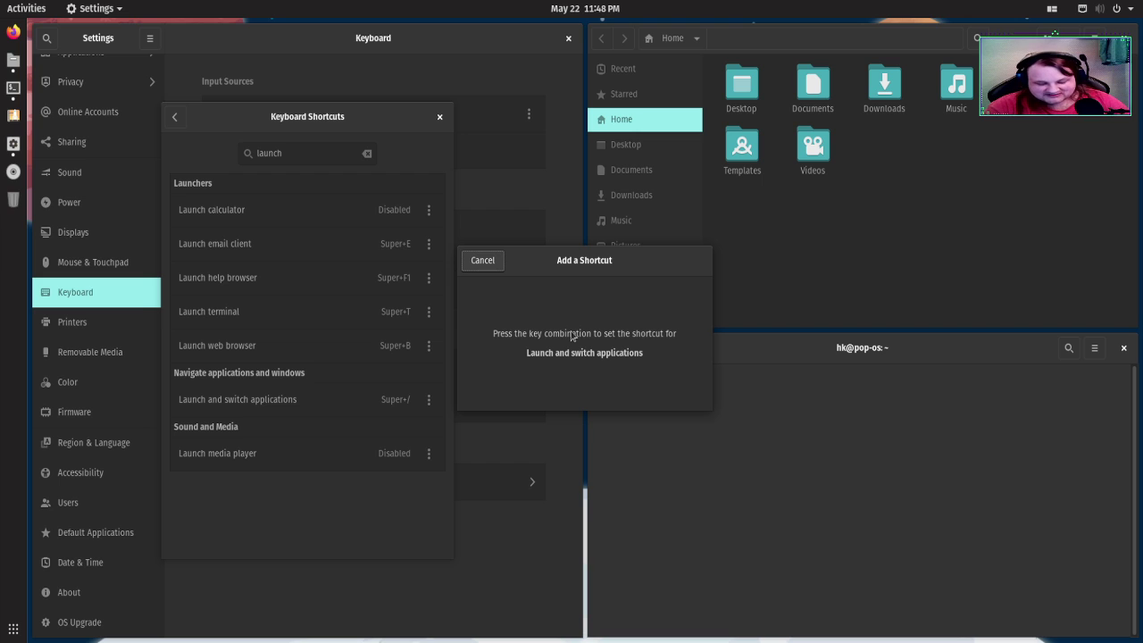
{"action": "key", "text": "alt+space"}
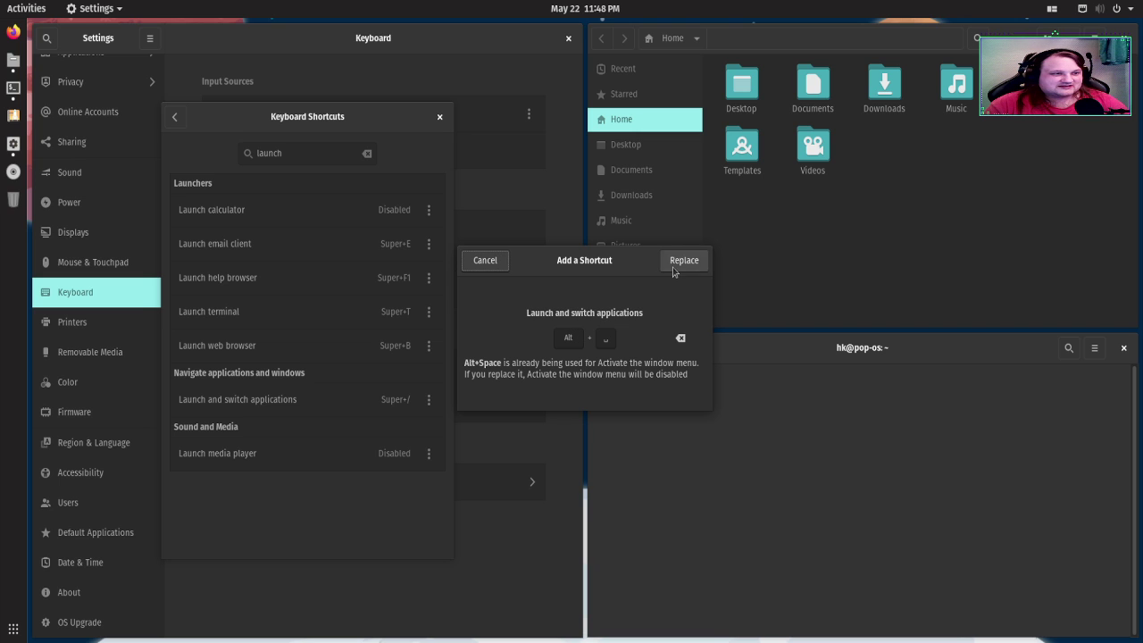
{"action": "left_click", "coordinate": [680, 261]}
{"action": "left_click", "coordinate": [439, 117]}
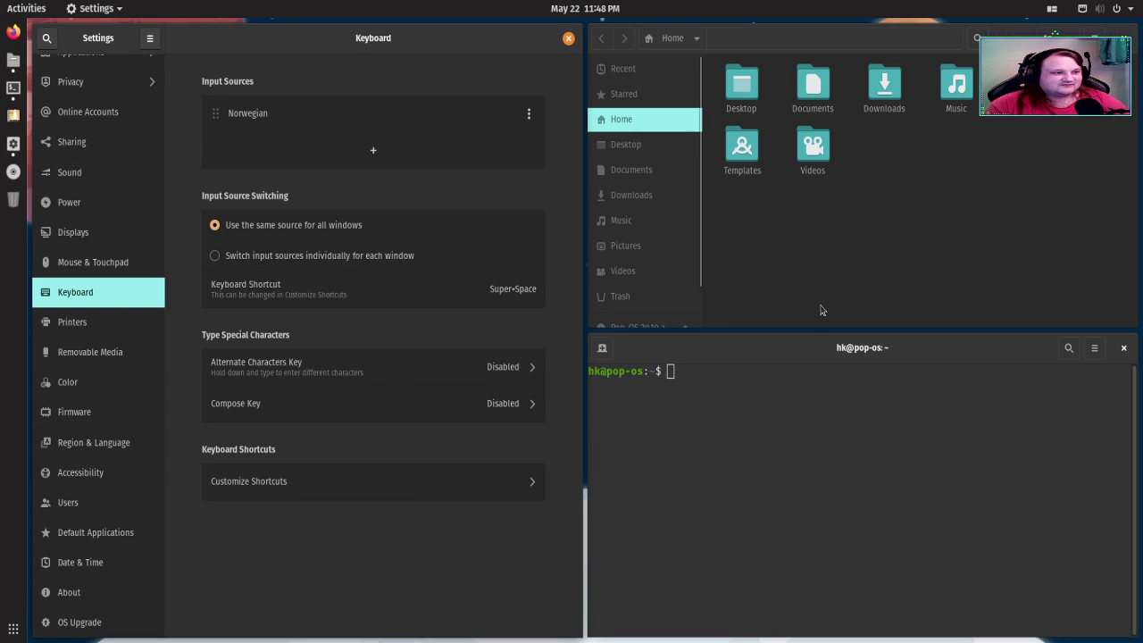
Launch Firefox via the Alt+Space launcher by searching 'fire'.
{"action": "key", "text": "alt+space"}
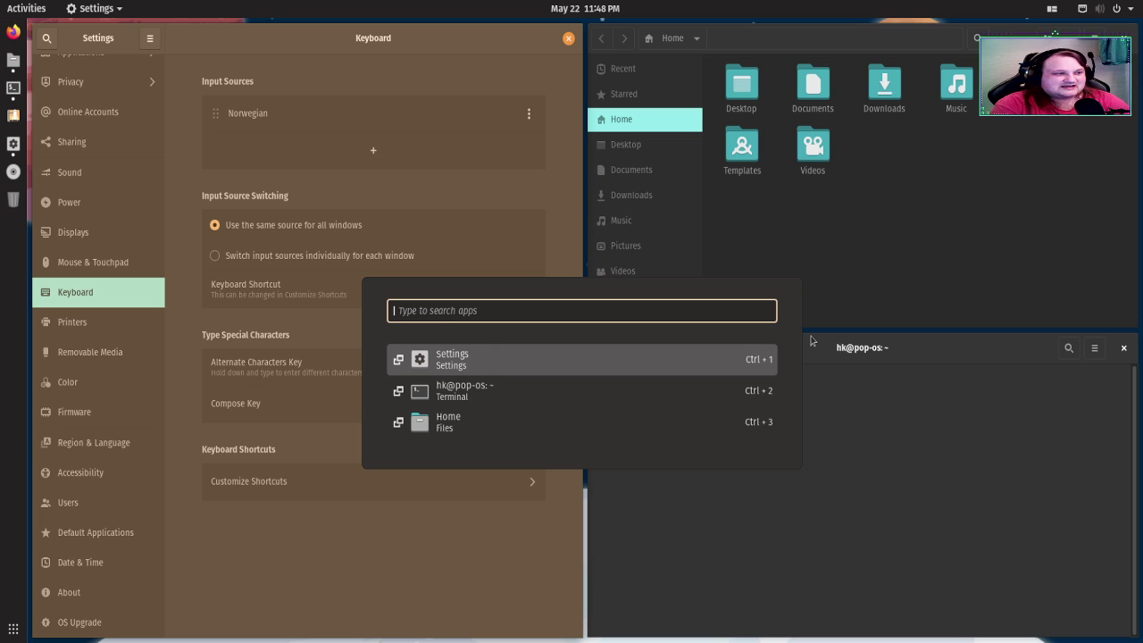
{"action": "type", "text": "fire"}
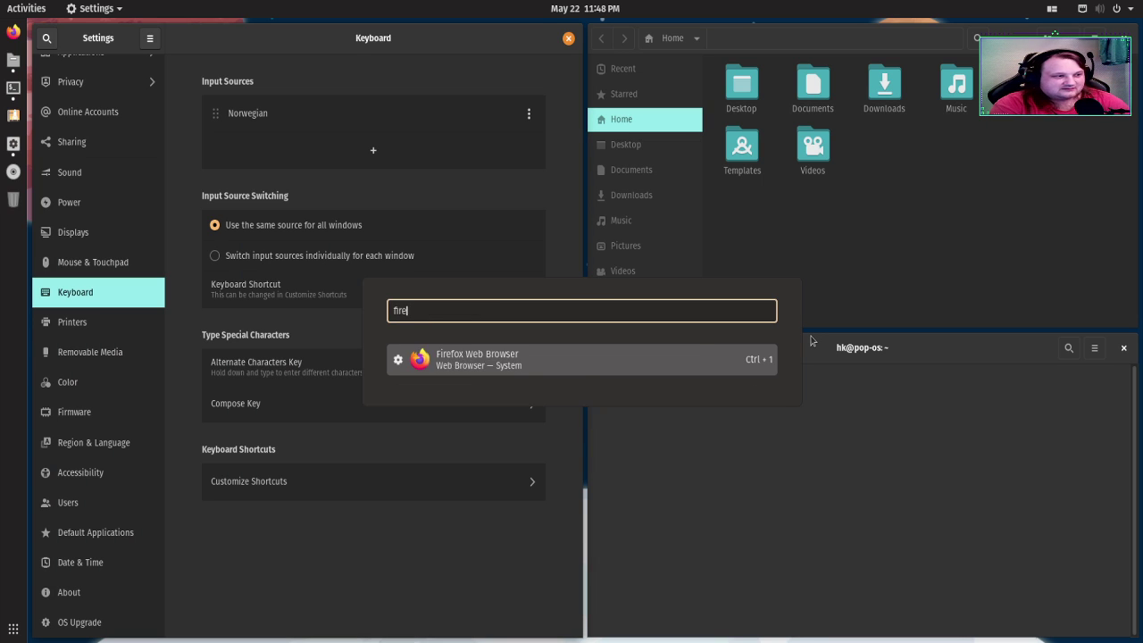
{"action": "key", "text": "Return"}
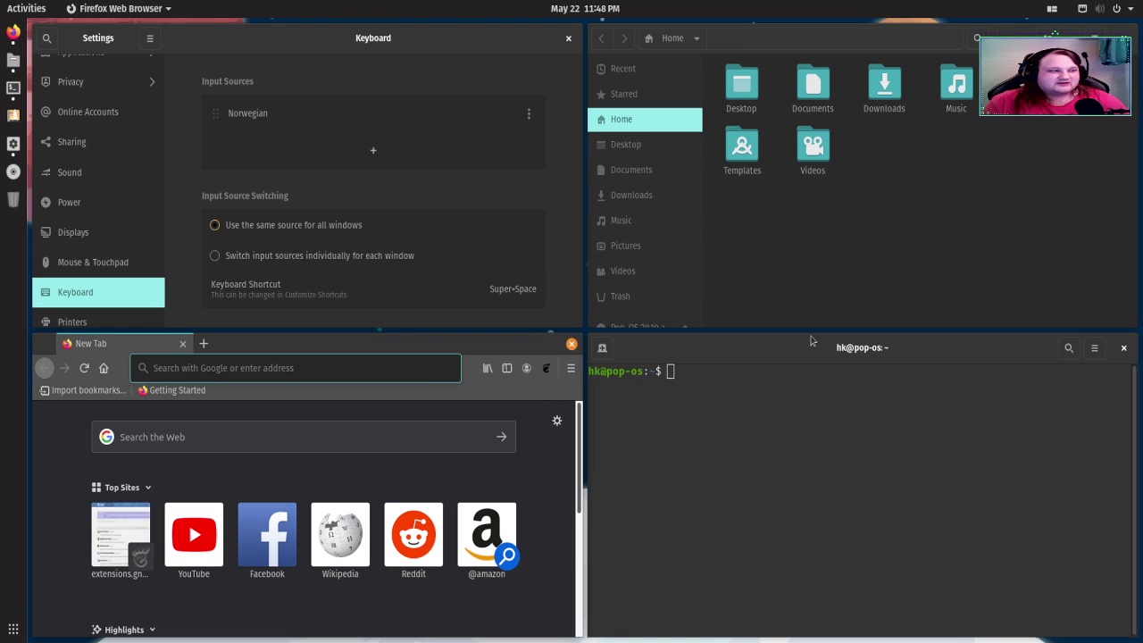
Cycle through the launcher's open-window list and switch to the Terminal.
{"action": "key", "text": "super"}
{"action": "key", "text": "Down"}
{"action": "key", "text": "Down"}
{"action": "key", "text": "Down"}
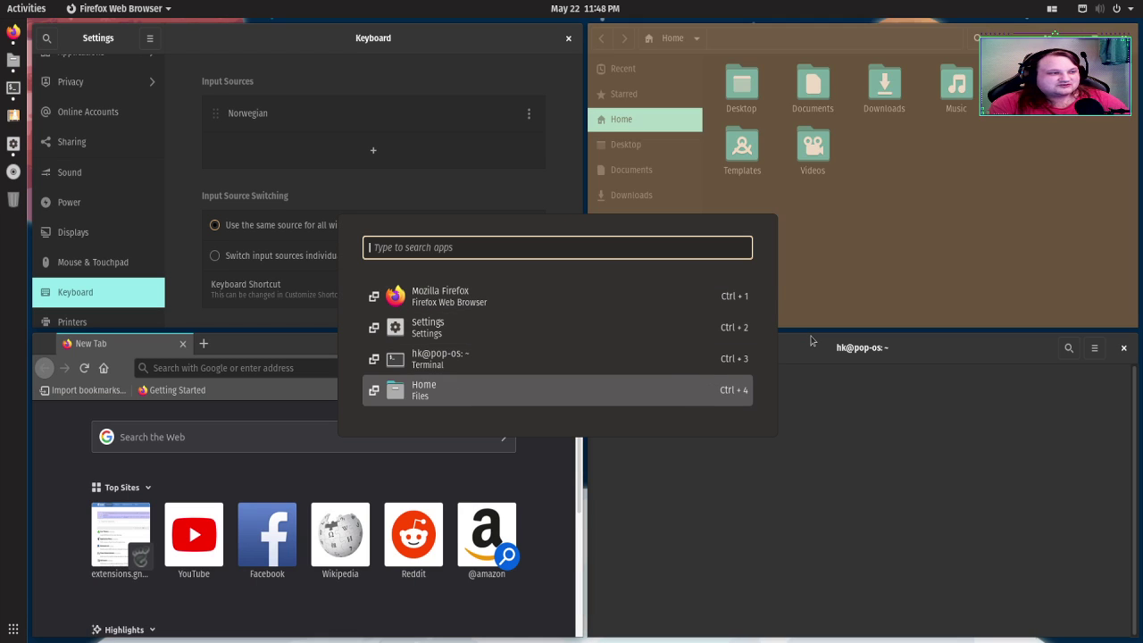
{"action": "key", "text": "Down"}
{"action": "key", "text": "Up"}
{"action": "key", "text": "Up"}
{"action": "key", "text": "Up"}
{"action": "key", "text": "Up"}
{"action": "key", "text": "Up"}
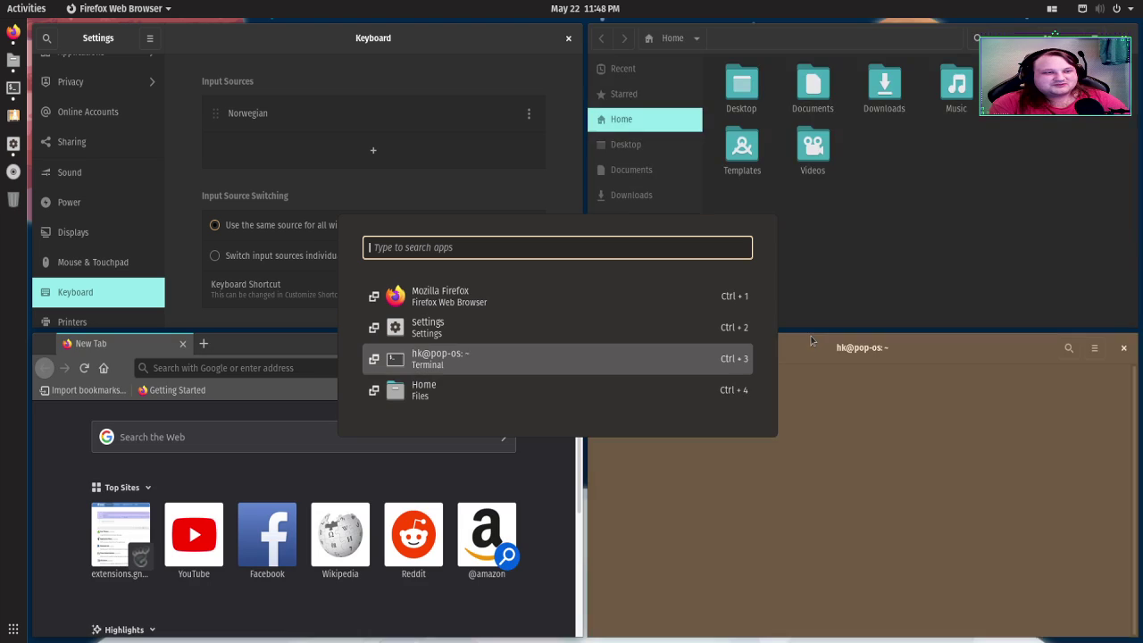
{"action": "key", "text": "Down"}
{"action": "key", "text": "Up"}
Switch to the Settings window through the launcher and close the Keyboard Shortcuts dialog.
{"action": "key", "text": "Up"}
{"action": "key", "text": "Up"}
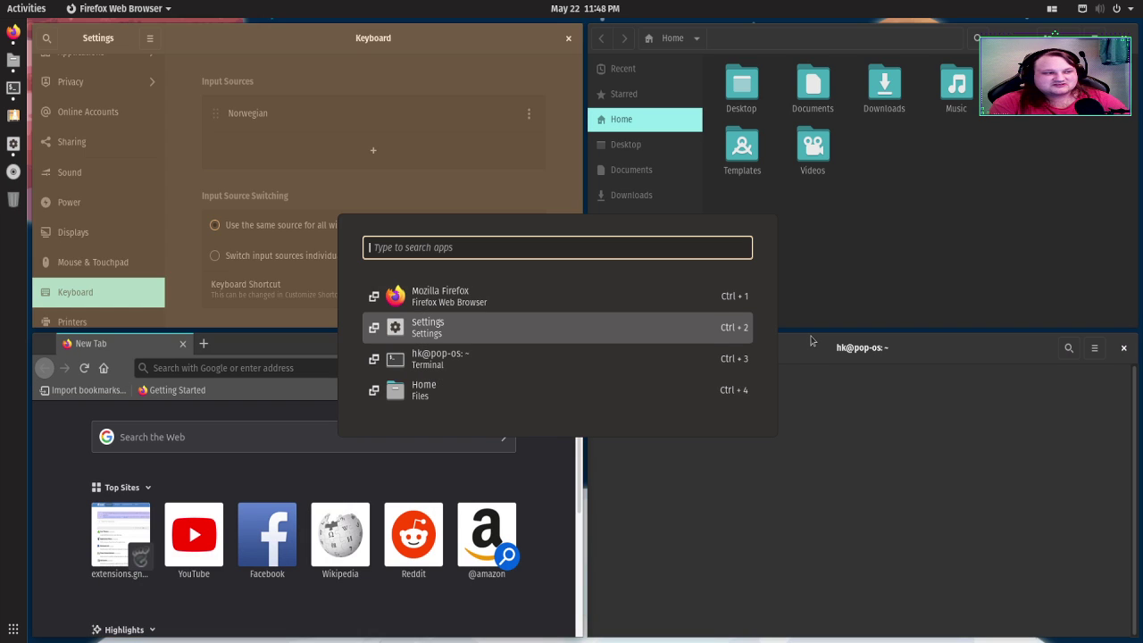
{"action": "key", "text": "Down"}
{"action": "key", "text": "Return"}
{"action": "key", "text": "super"}
{"action": "key", "text": "Up"}
{"action": "key", "text": "Up"}
{"action": "key", "text": "Down"}
{"action": "key", "text": "Up"}
{"action": "key", "text": "Return"}
{"action": "key", "text": "Tab"}
{"action": "key", "text": "Return"}
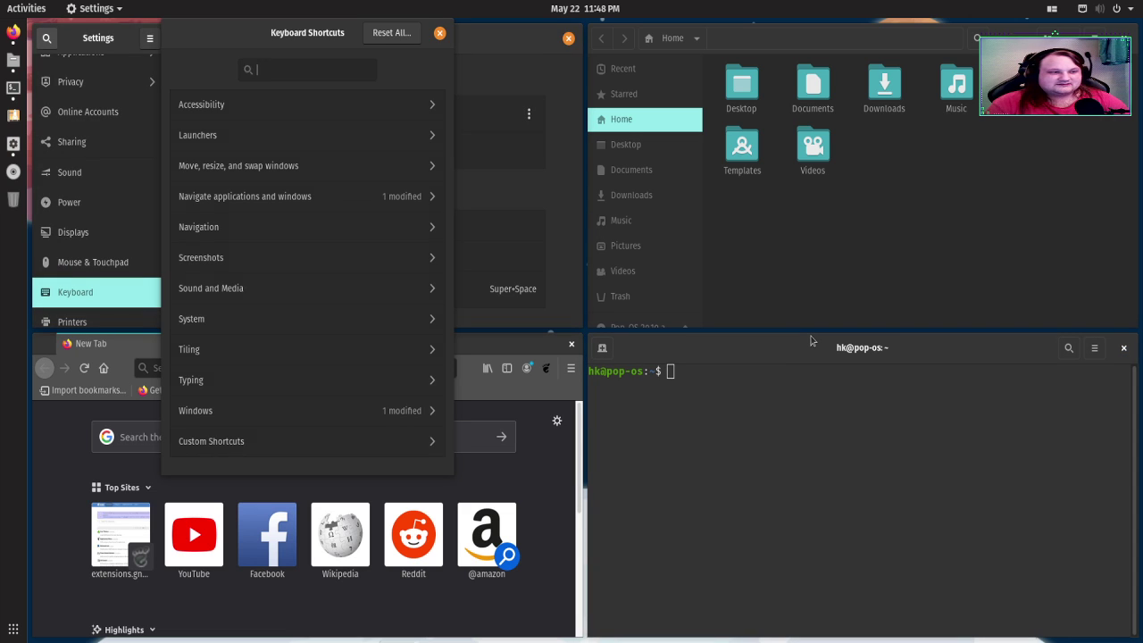
{"action": "left_click", "coordinate": [439, 34]}
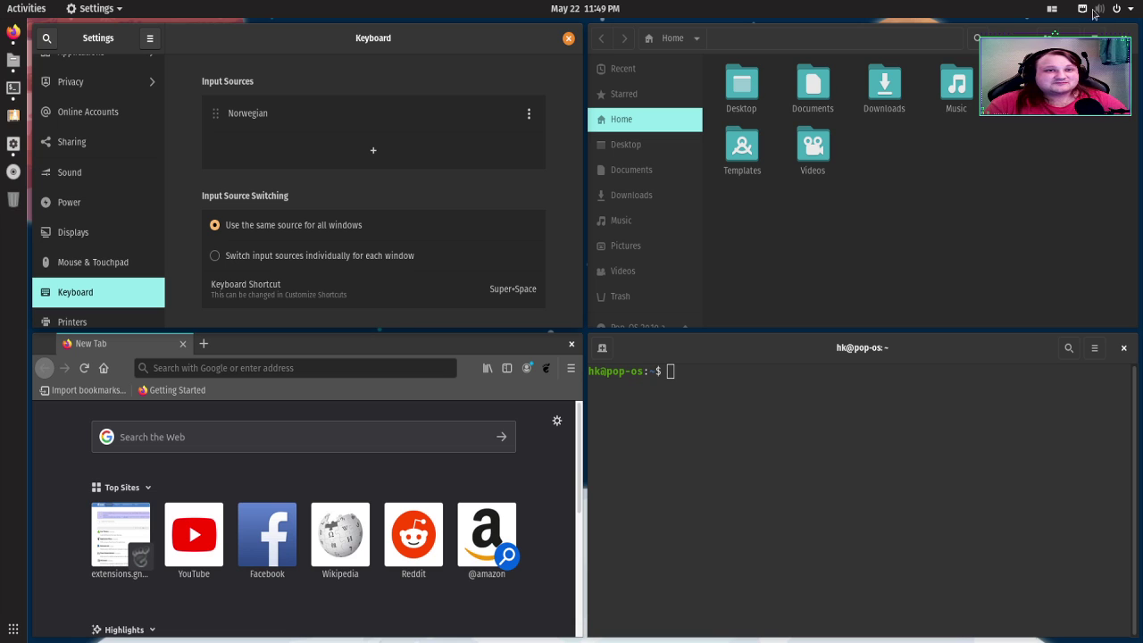
Quit Settings, power off Pop!_OS, and apply the VM's CD-ROM change to kubuntu-21.04-desktop-amd64.iso.
{"action": "left_click", "coordinate": [70, 9]}
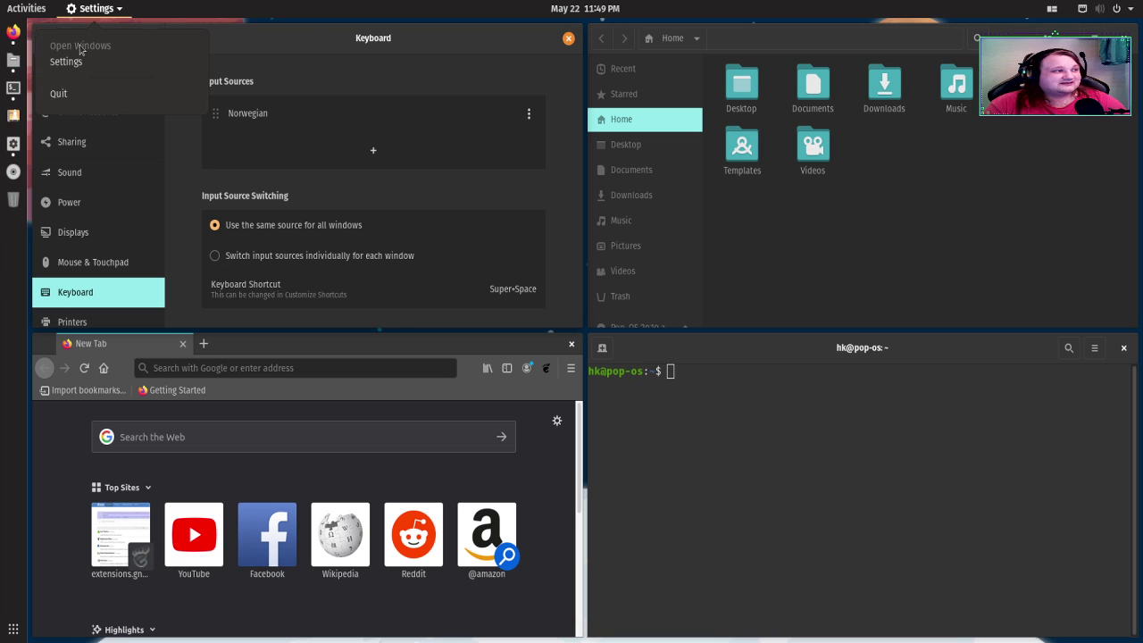
{"action": "left_click", "coordinate": [76, 96]}
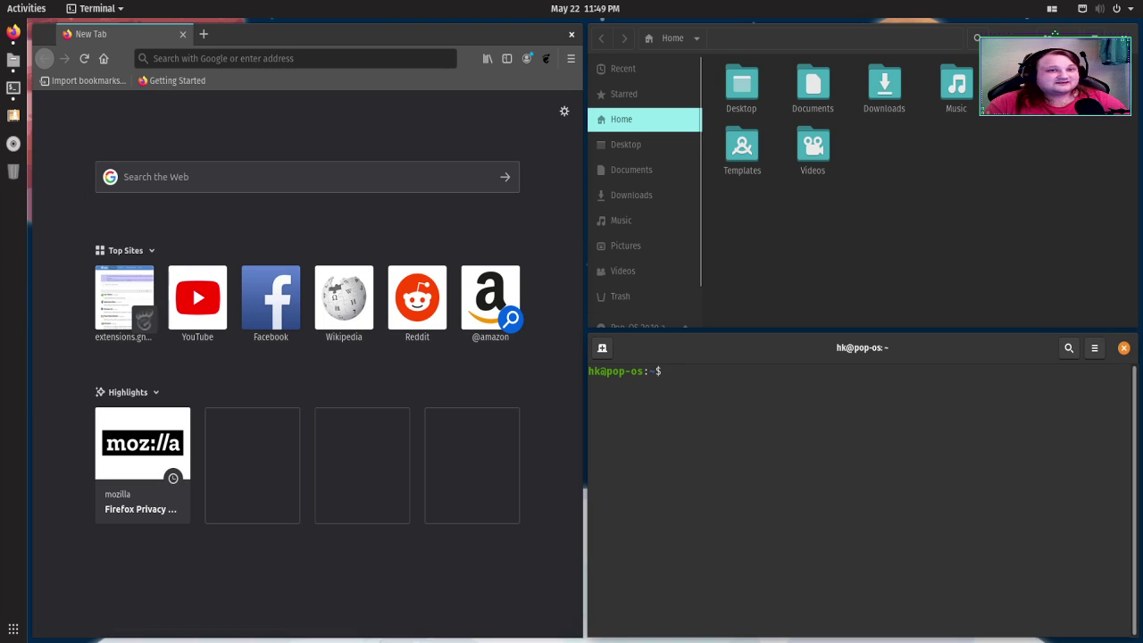
{"action": "left_click", "coordinate": [1117, 10]}
{"action": "left_click", "coordinate": [1032, 154]}
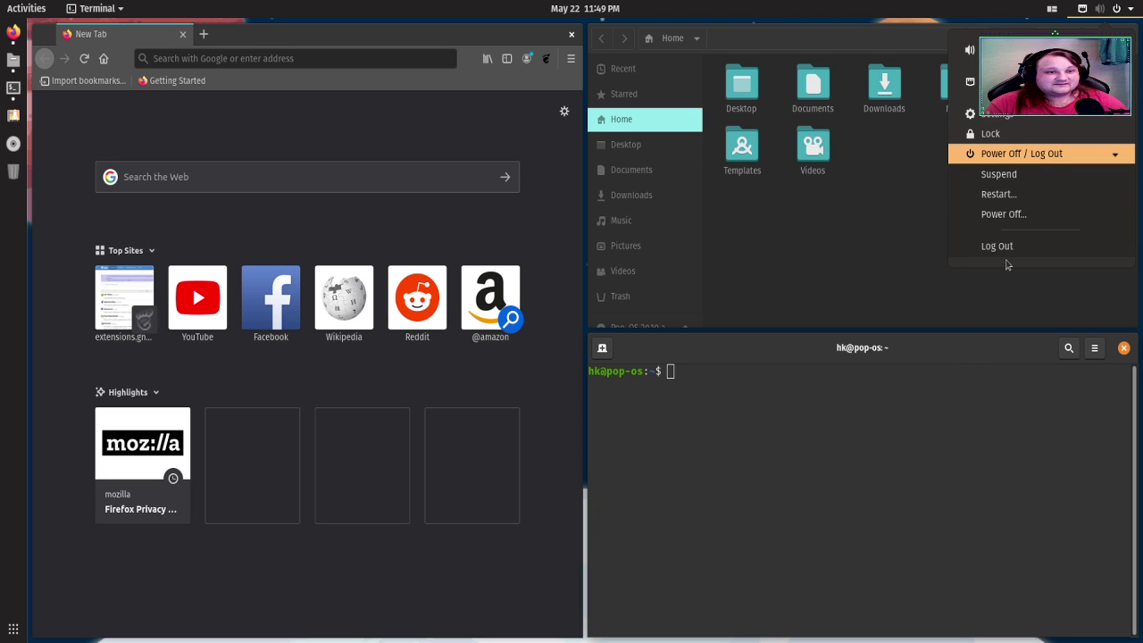
{"action": "left_click", "coordinate": [1006, 218]}
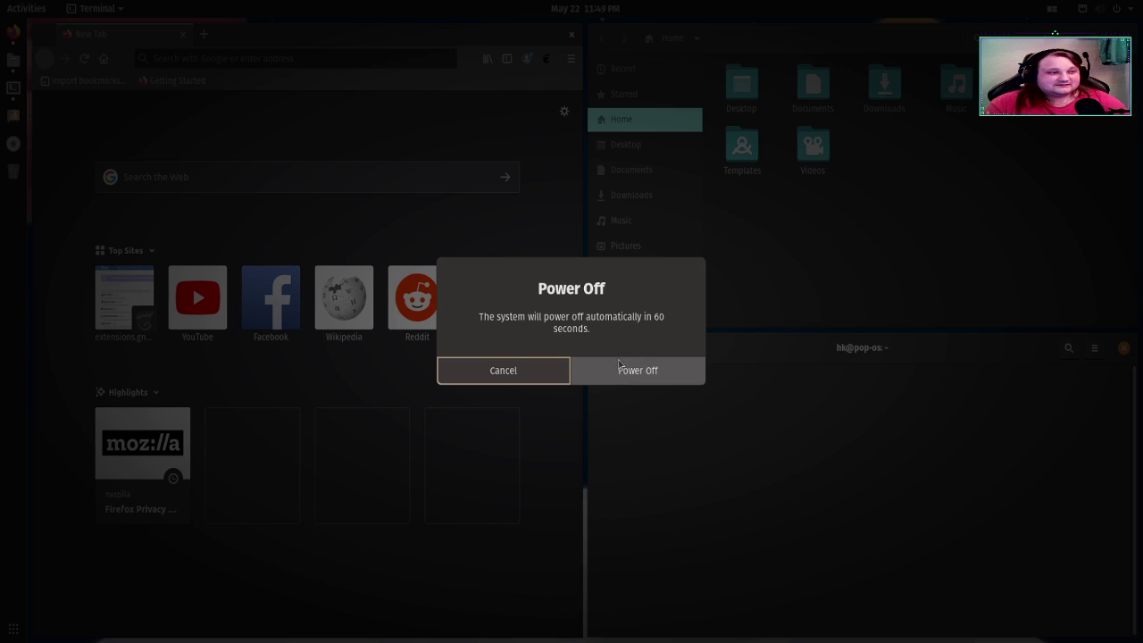
{"action": "left_click", "coordinate": [637, 370]}
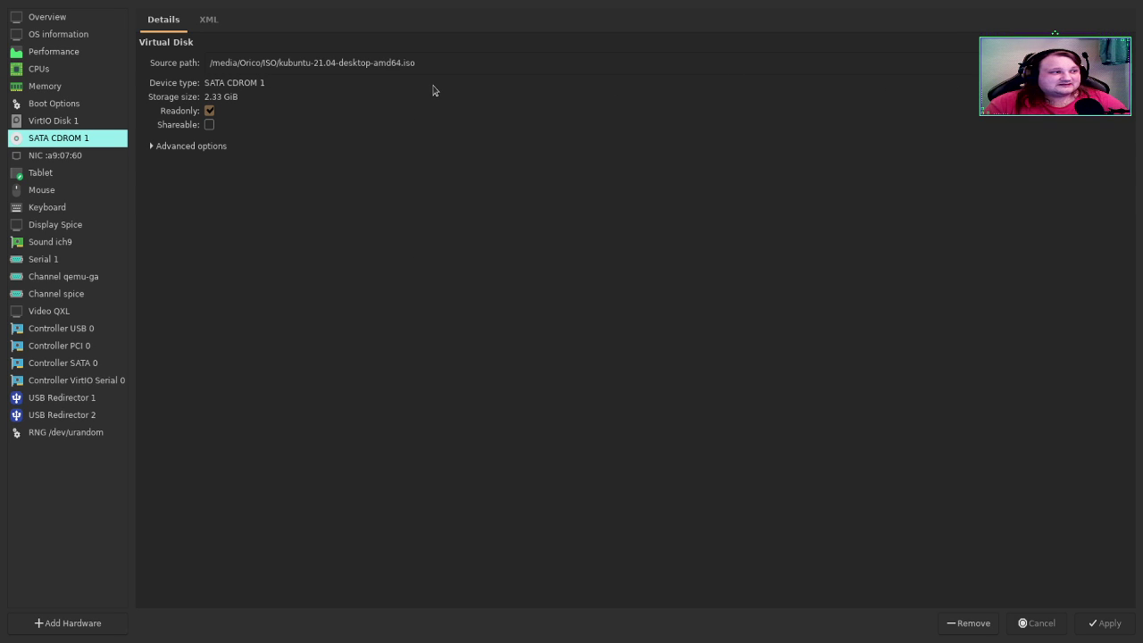
{"action": "left_click", "coordinate": [1098, 623]}
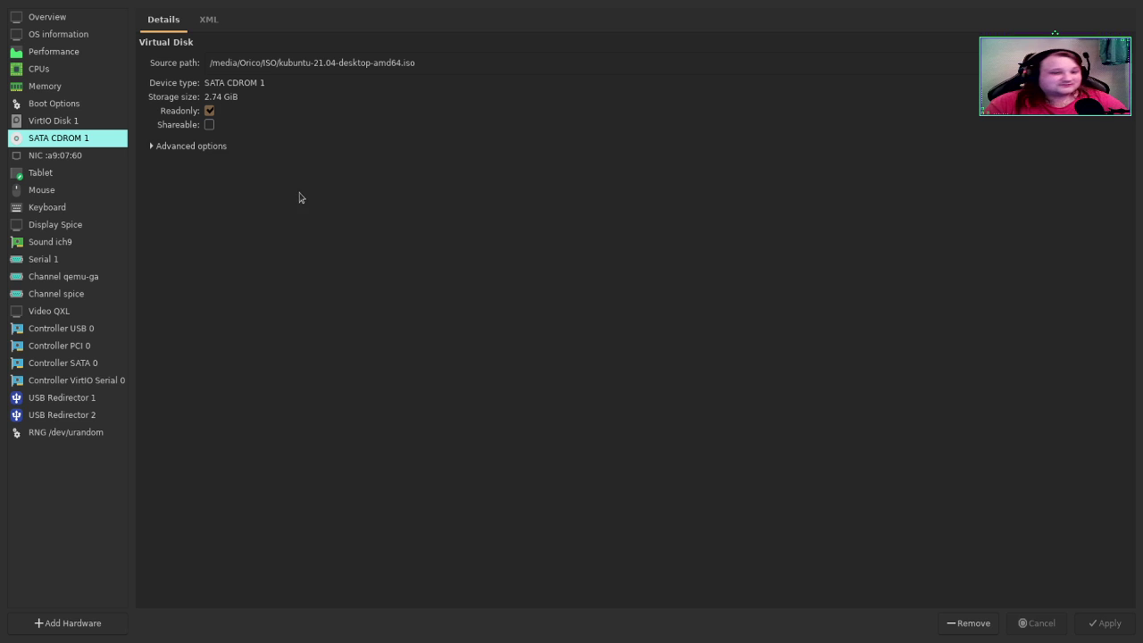
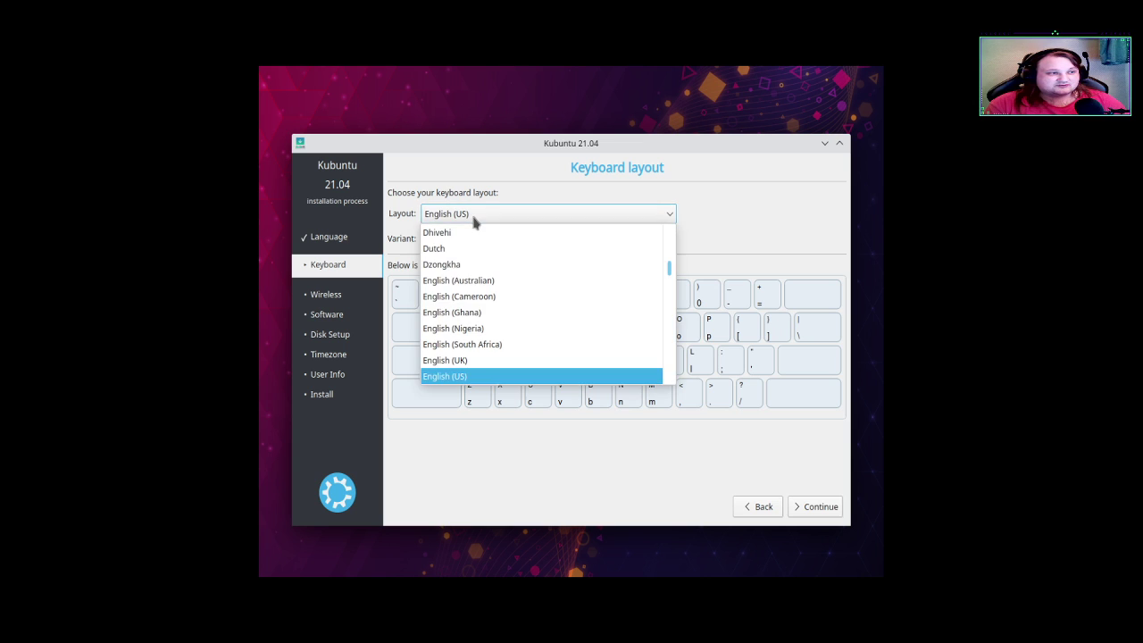
Choose the Norwegian keyboard layout.
{"action": "key", "text": "n"}
{"action": "key", "text": "o"}
{"action": "key", "text": "Return"}
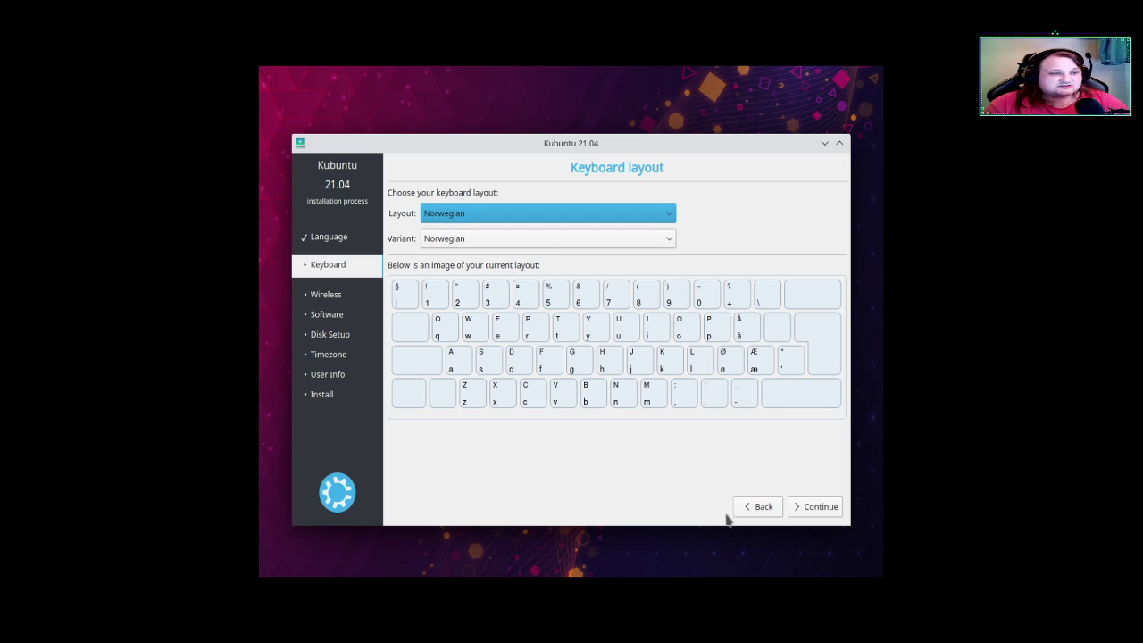
{"action": "left_click", "coordinate": [820, 507]}
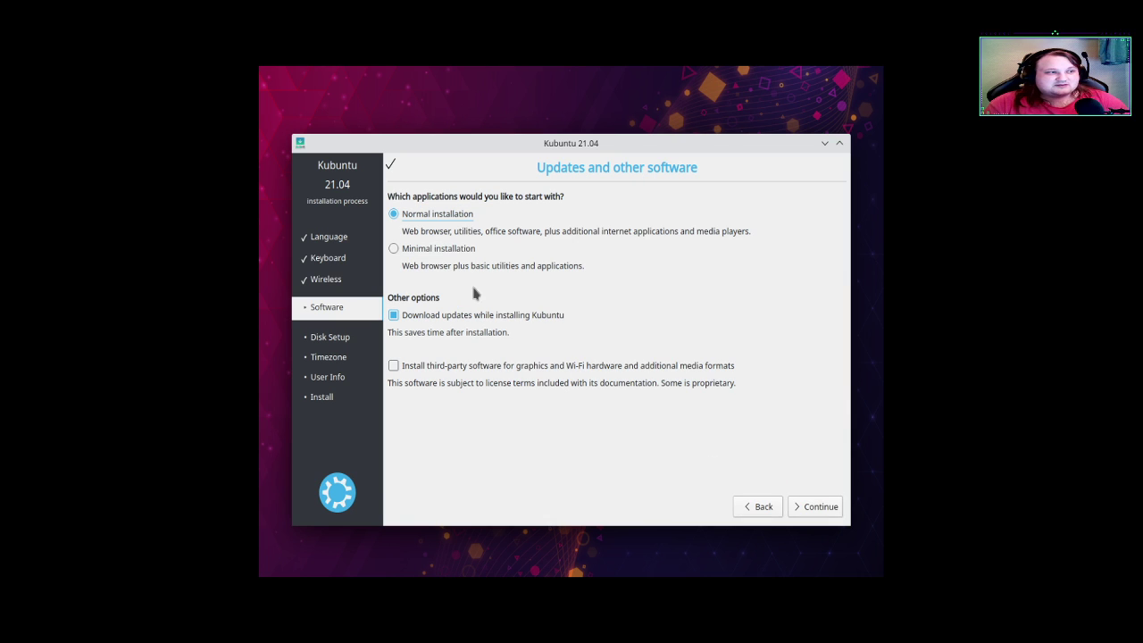
Keep Normal installation with 'Download updates while installing Kubuntu' turned off.
{"action": "left_click", "coordinate": [434, 250]}
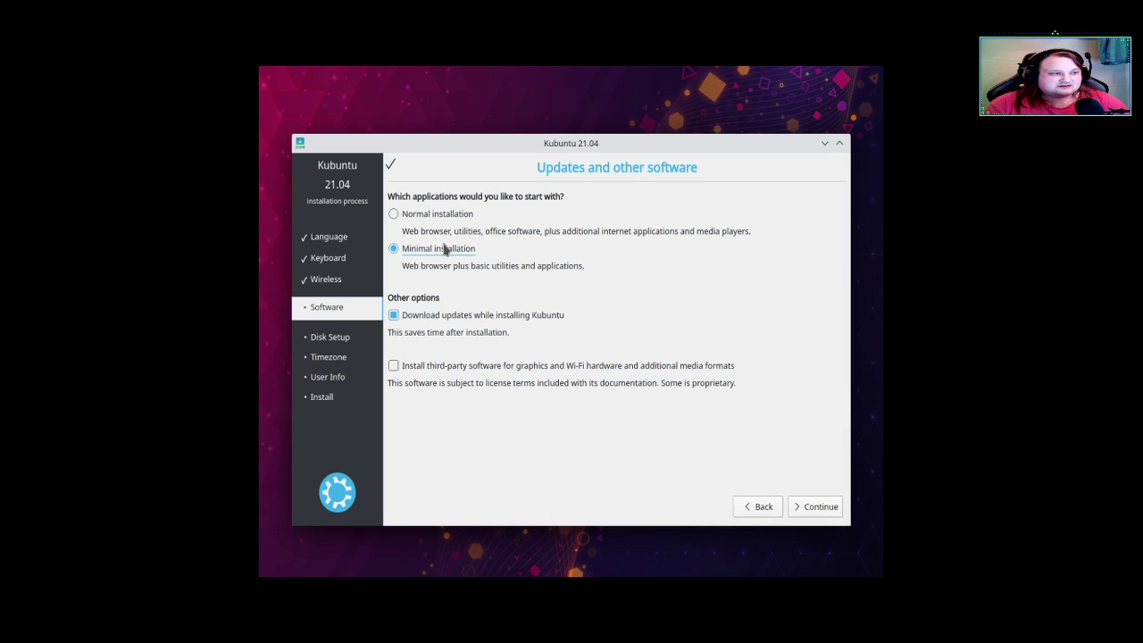
{"action": "left_click", "coordinate": [439, 216]}
{"action": "left_click", "coordinate": [817, 510]}
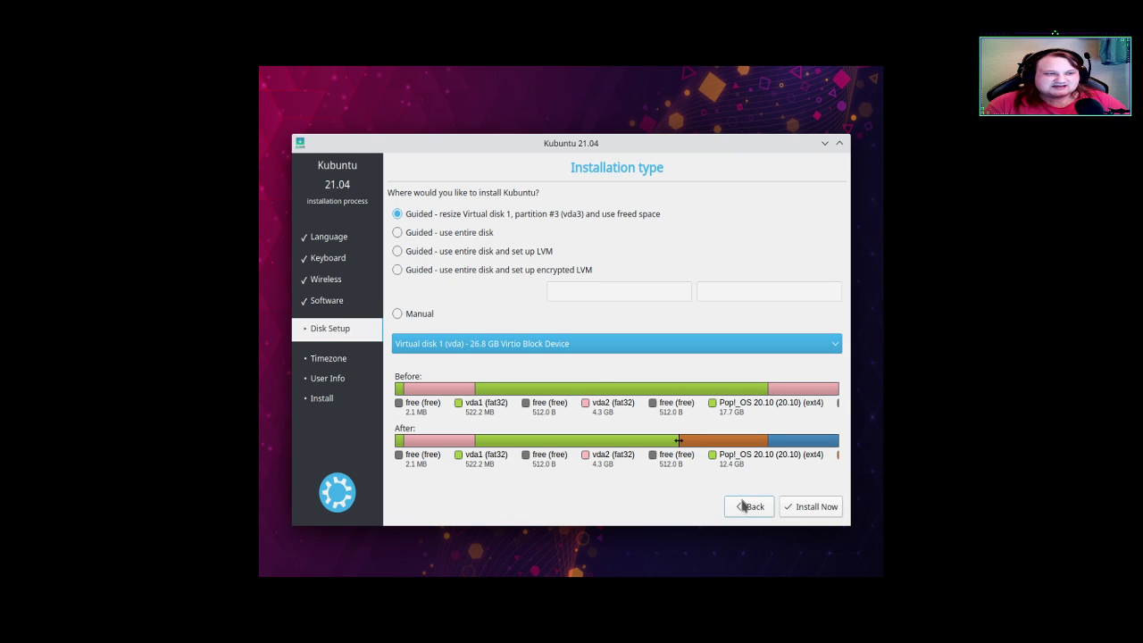
{"action": "left_click", "coordinate": [748, 506]}
{"action": "left_click", "coordinate": [455, 314]}
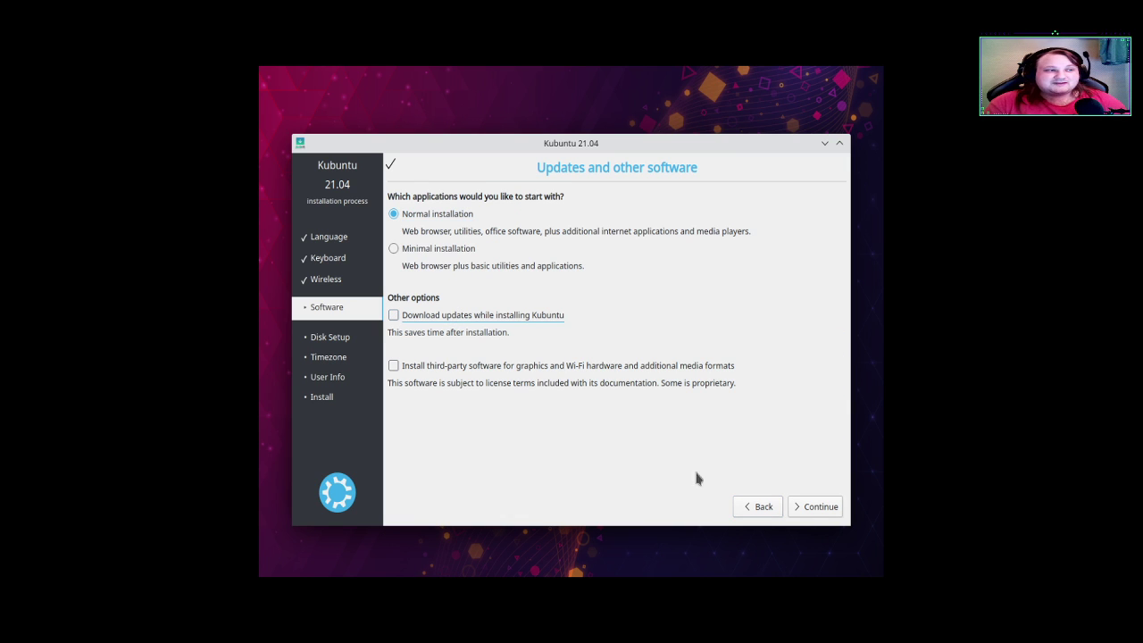
{"action": "left_click", "coordinate": [820, 506]}
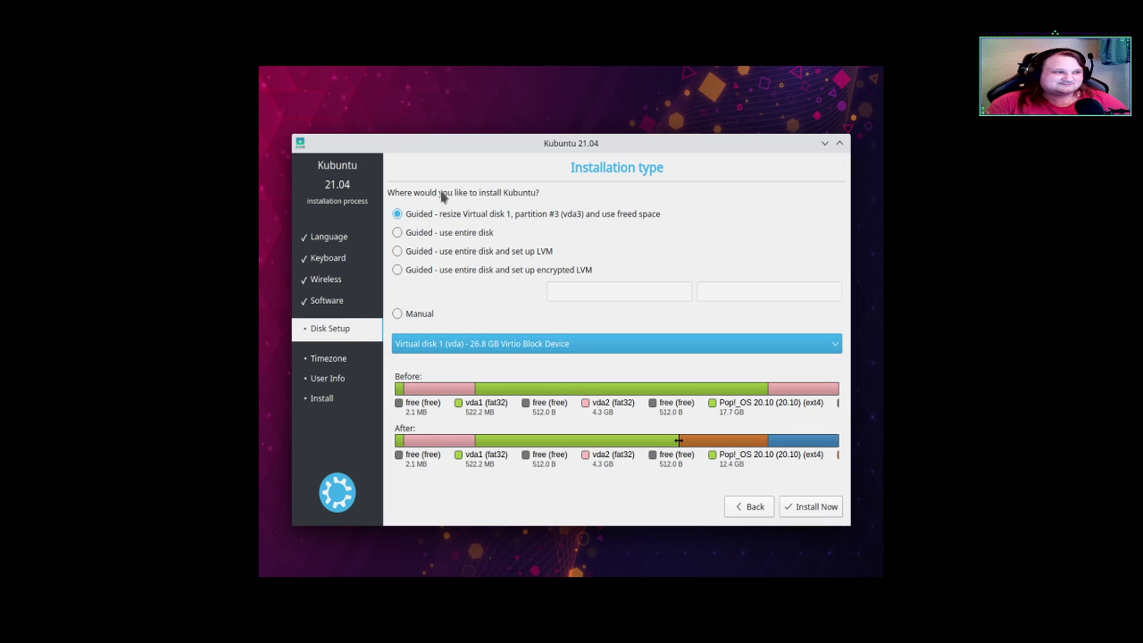
Use 'Guided - use entire disk', Install Now, and approve writing the partition changes.
{"action": "left_click", "coordinate": [435, 235]}
{"action": "left_click", "coordinate": [802, 507]}
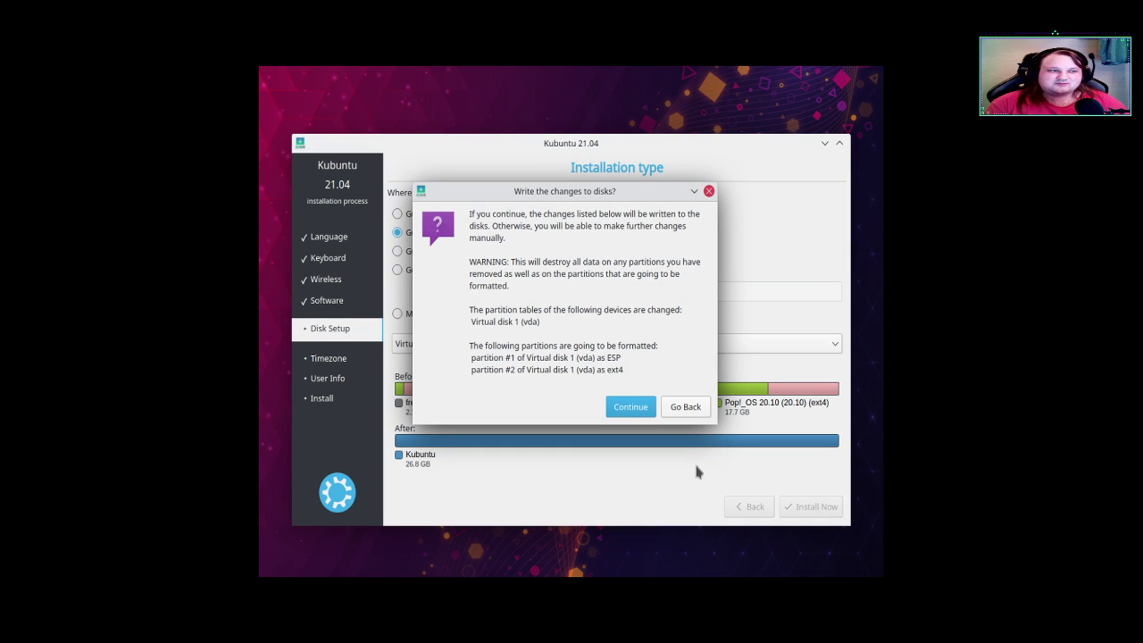
{"action": "left_click", "coordinate": [630, 408]}
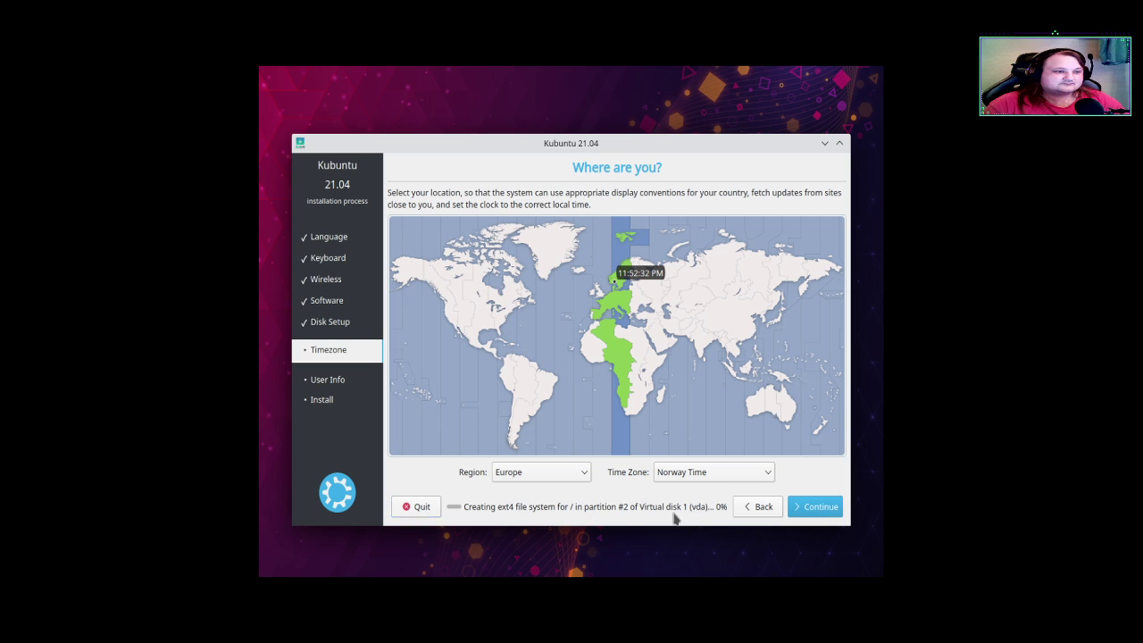
Keep Norway Time, enter the user's name and password, set computer name 'linux', and start installing.
{"action": "left_click", "coordinate": [815, 506]}
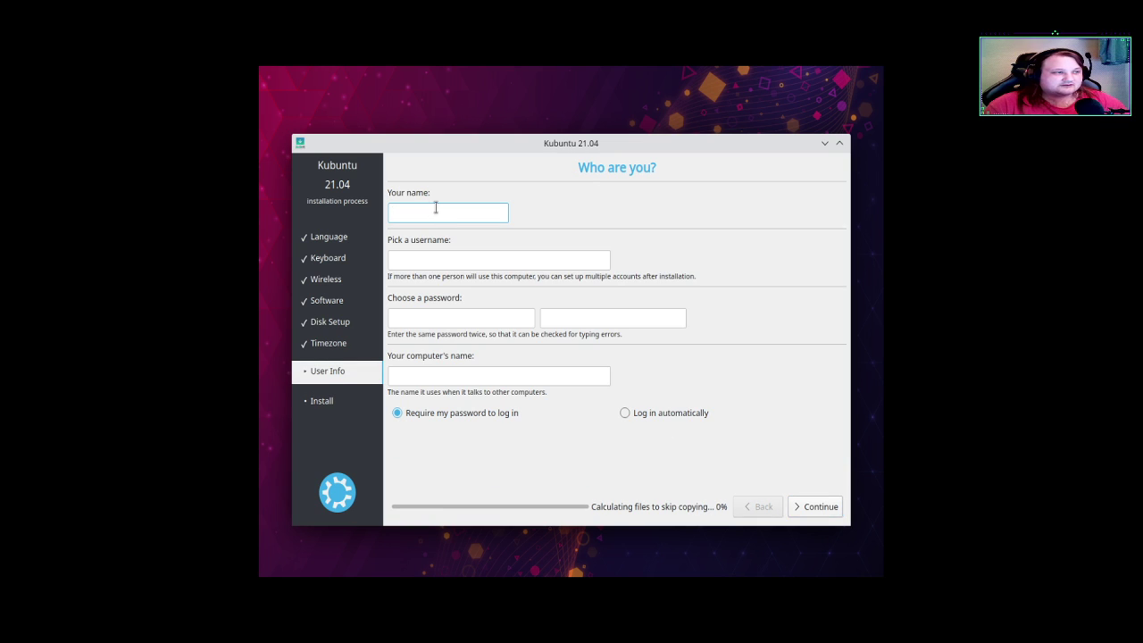
{"action": "type", "text": "hk"}
{"action": "key", "text": "Tab"}
{"action": "key", "text": "Tab"}
{"action": "type", "text": "*********"}
{"action": "key", "text": "Tab"}
{"action": "type", "text": "******"}
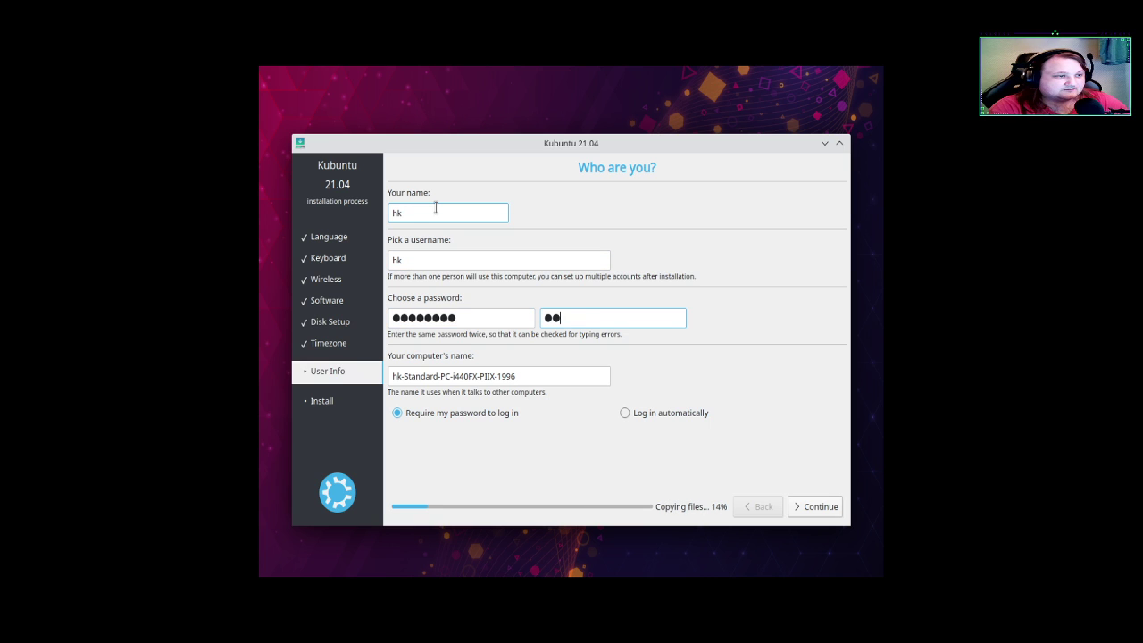
{"action": "type", "text": "**"}
{"action": "key", "text": "Tab"}
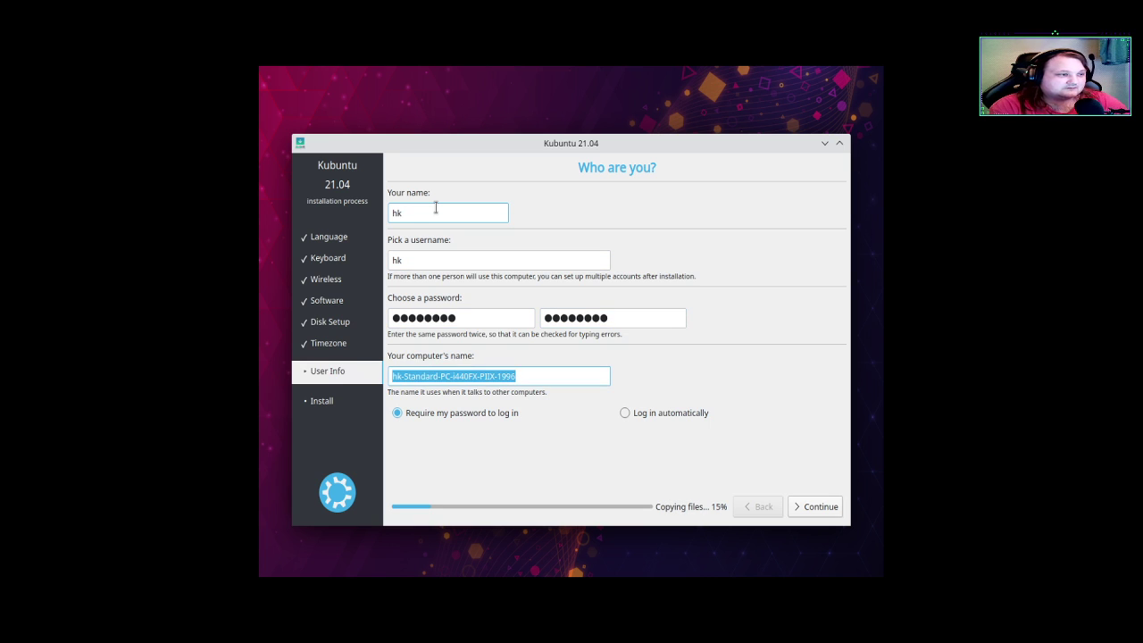
{"action": "type", "text": "linux"}
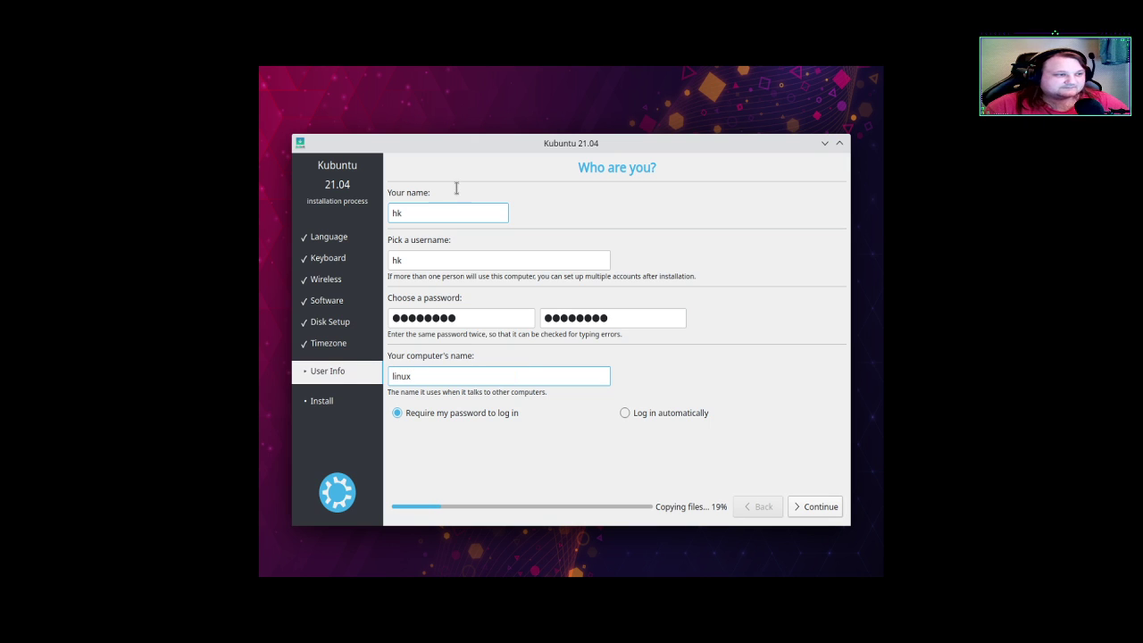
{"action": "left_click", "coordinate": [822, 513]}
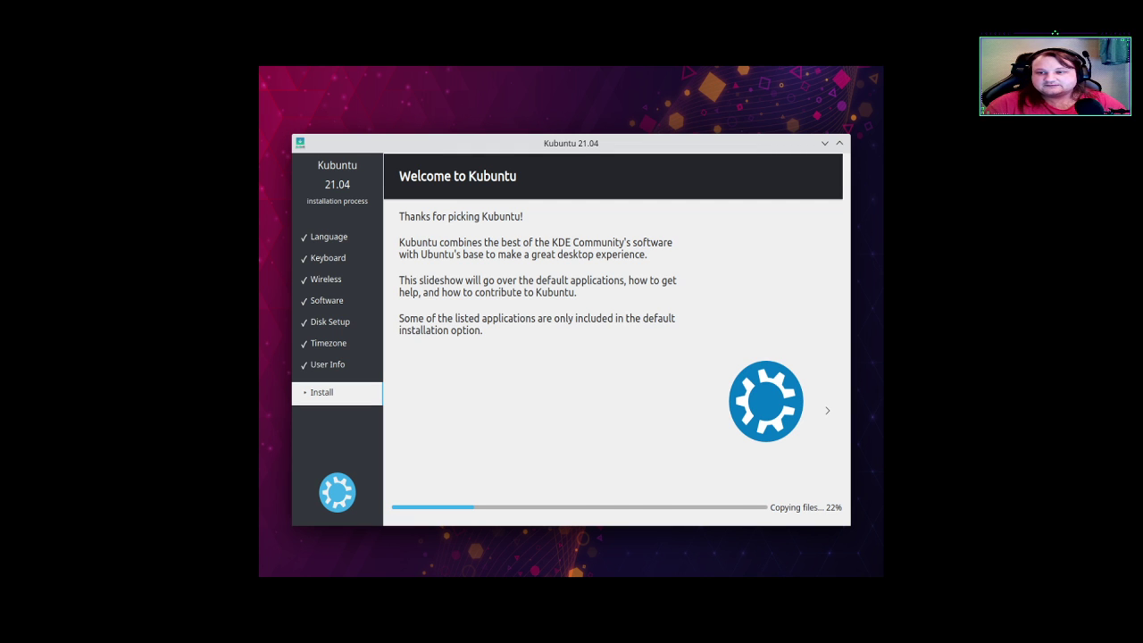
Nudge the installer window upward while files copy and packages download.
{"action": "left_click_drag", "start_coordinate": [544, 145], "coordinate": [555, 134]}
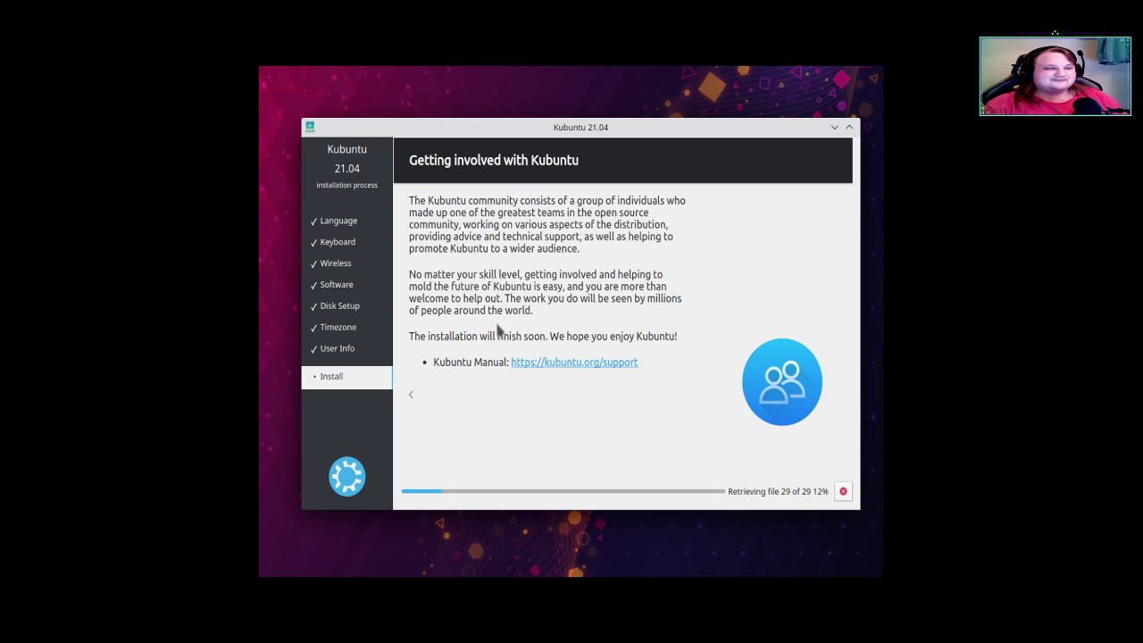
Step the slideshow back three slides to 'Find everything you need on your new install'.
{"action": "left_click", "coordinate": [413, 395]}
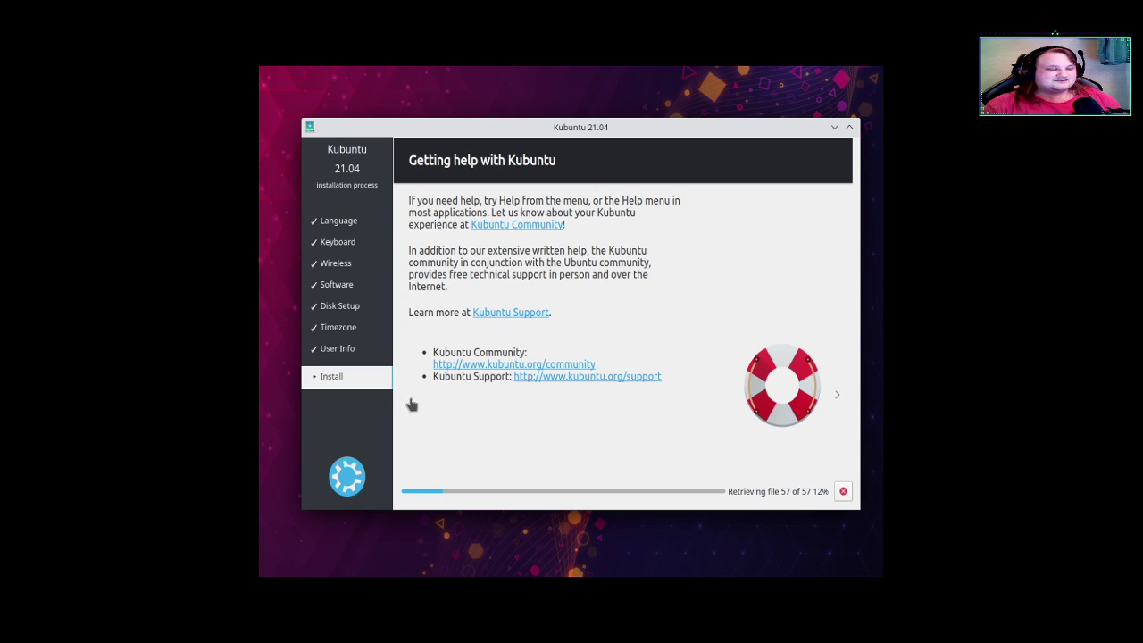
{"action": "left_click", "coordinate": [409, 402]}
{"action": "left_click", "coordinate": [410, 402]}
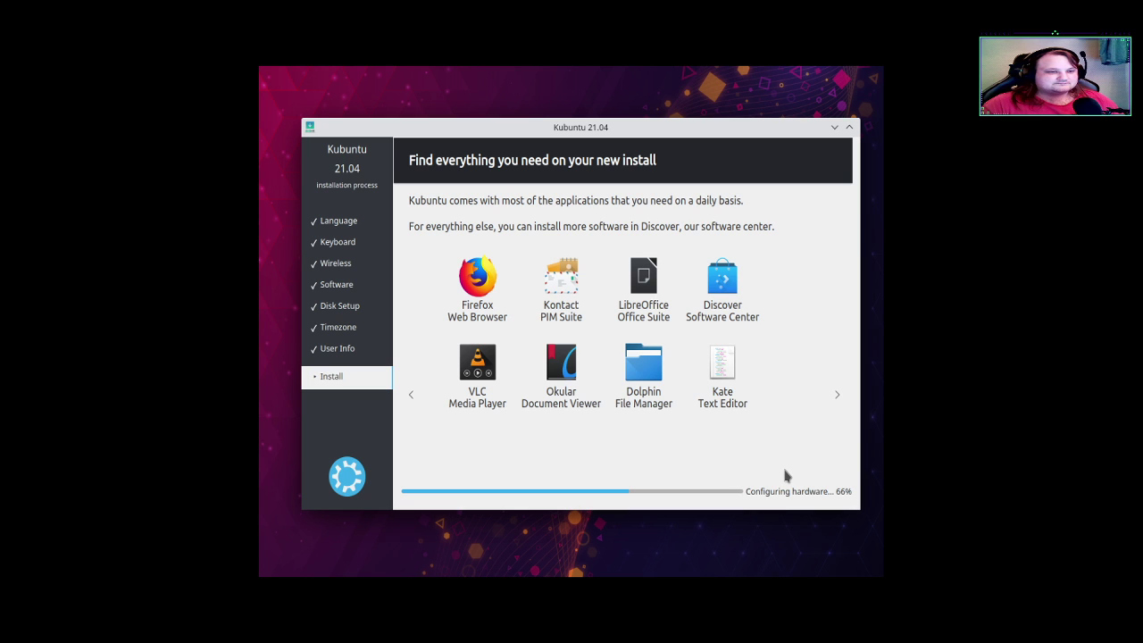
Reposition the installer window a few times while installation runs to completion.
{"action": "mouse_move", "coordinate": [625, 121]}
{"action": "left_mouse_down"}
{"action": "mouse_move", "coordinate": [590, 157]}
{"action": "mouse_move", "coordinate": [615, 127]}
{"action": "left_mouse_up"}
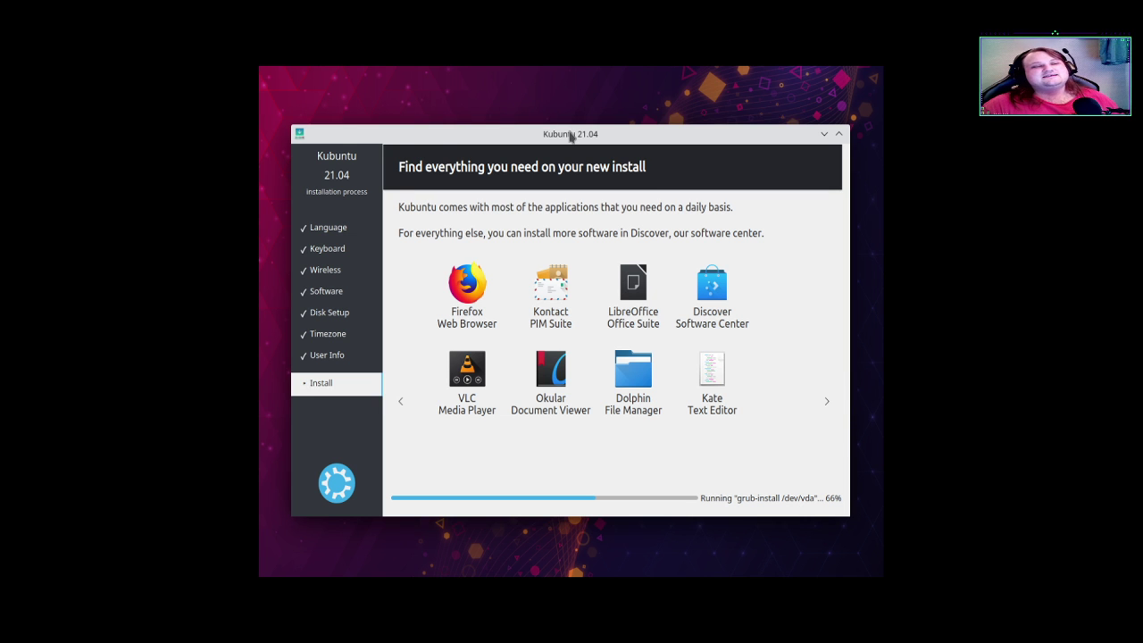
{"action": "left_click_drag", "start_coordinate": [568, 136], "coordinate": [560, 136]}
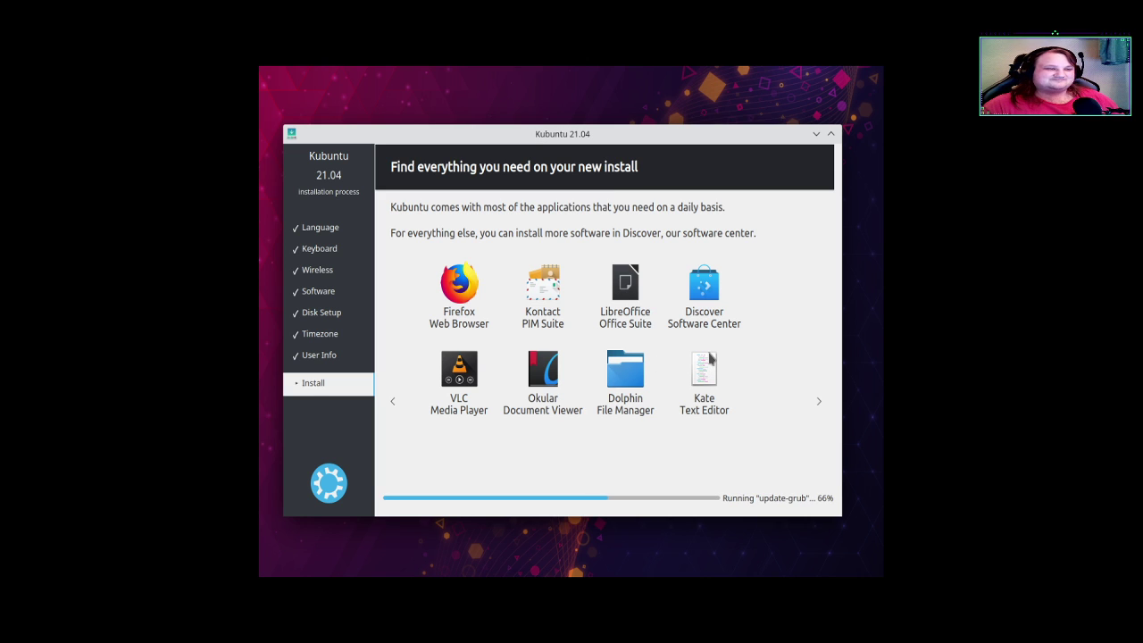
{"action": "mouse_move", "coordinate": [629, 134]}
{"action": "left_mouse_down"}
{"action": "mouse_move", "coordinate": [638, 121]}
{"action": "mouse_move", "coordinate": [635, 132]}
{"action": "left_mouse_up"}
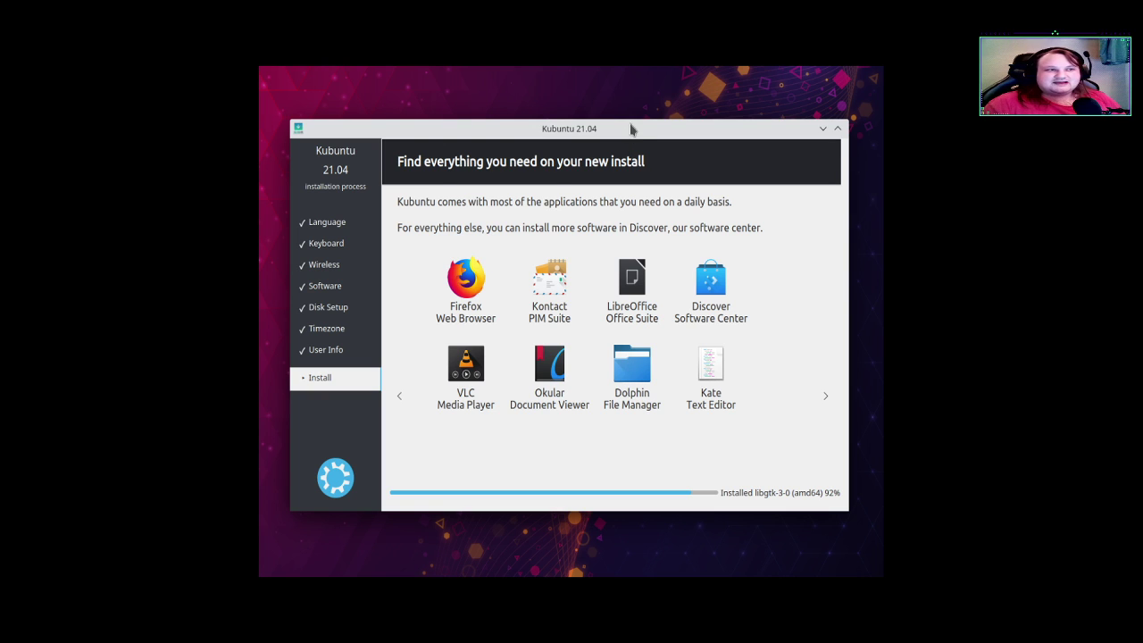
{"action": "left_click_drag", "start_coordinate": [630, 128], "coordinate": [635, 135]}
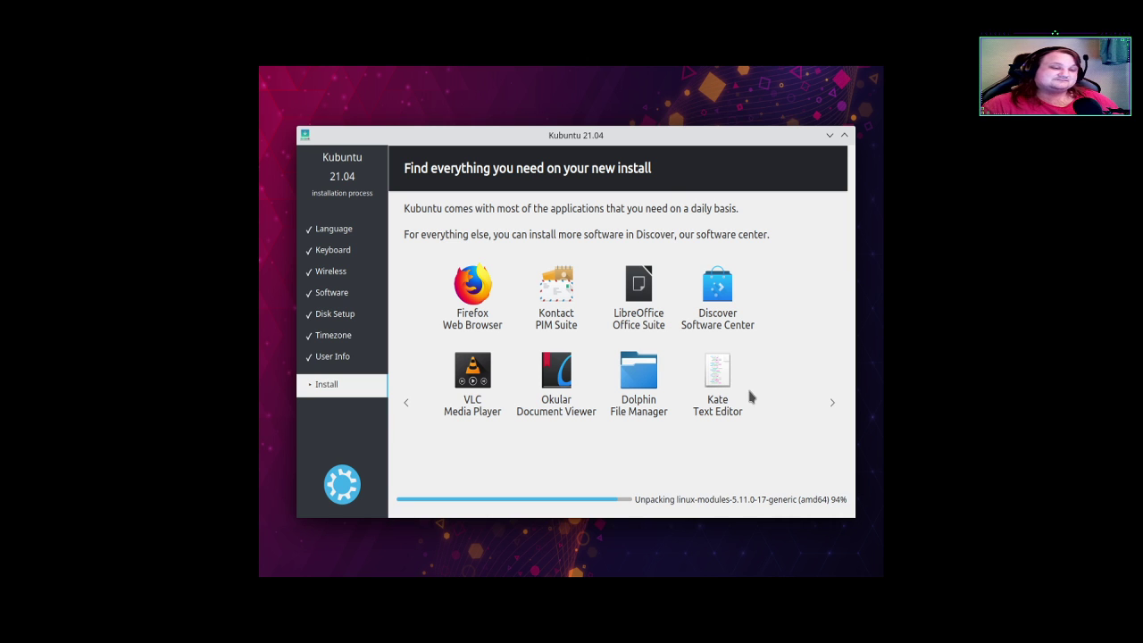
{"action": "left_click_drag", "start_coordinate": [591, 135], "coordinate": [610, 120]}
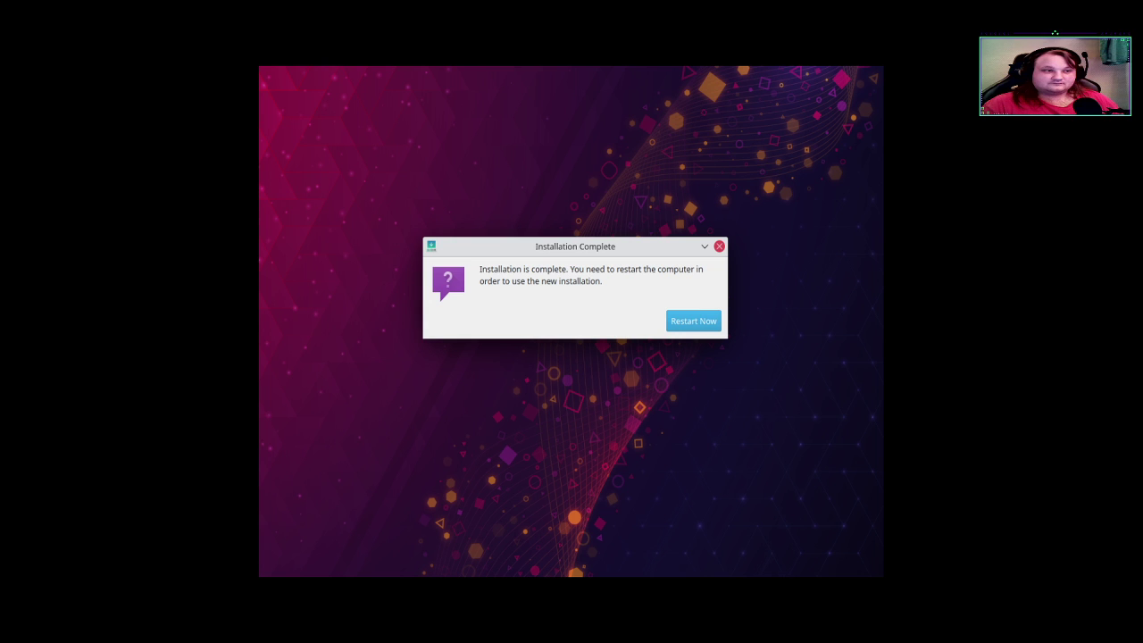
Restart Now into the new installation and return to the VM's remove-medium prompt.
{"action": "left_click", "coordinate": [692, 324]}
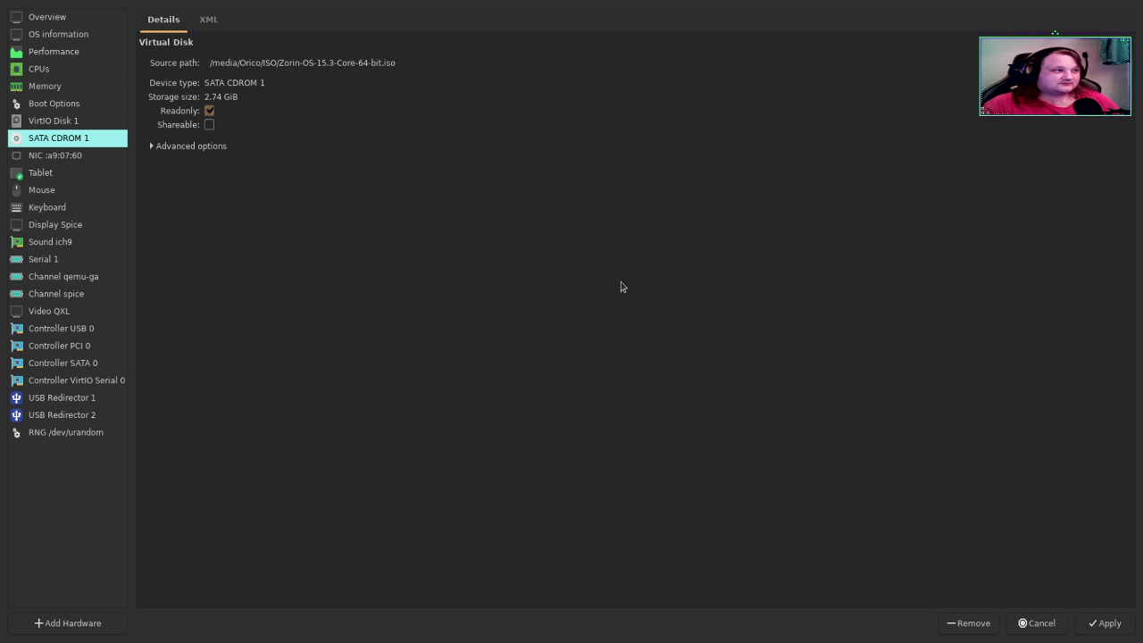
{"action": "key", "text": "alt+Tab"}
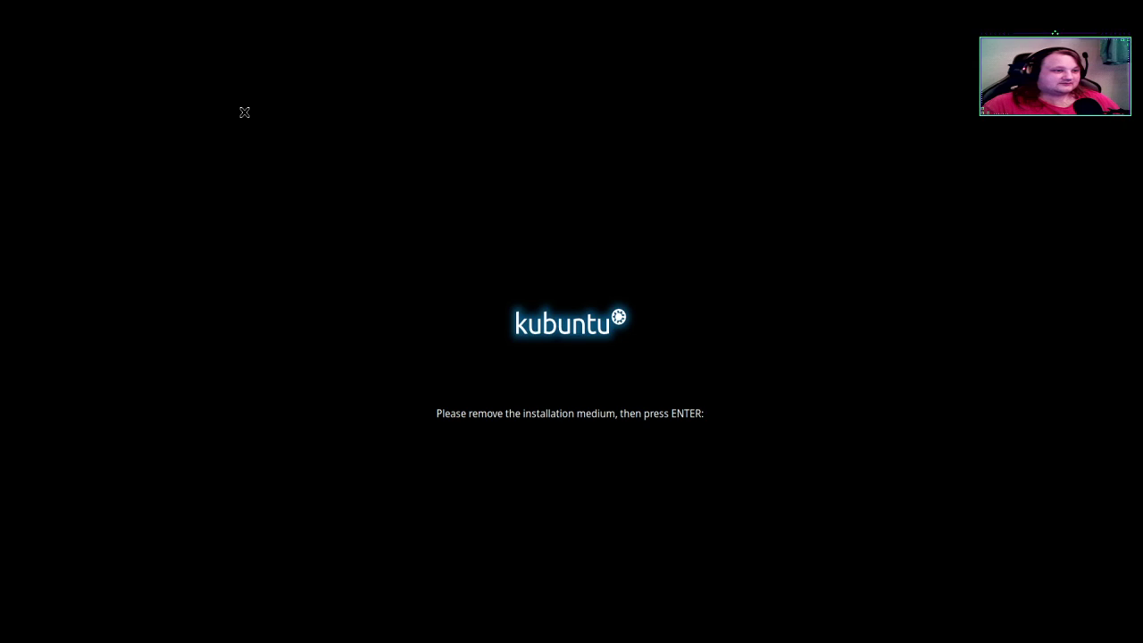
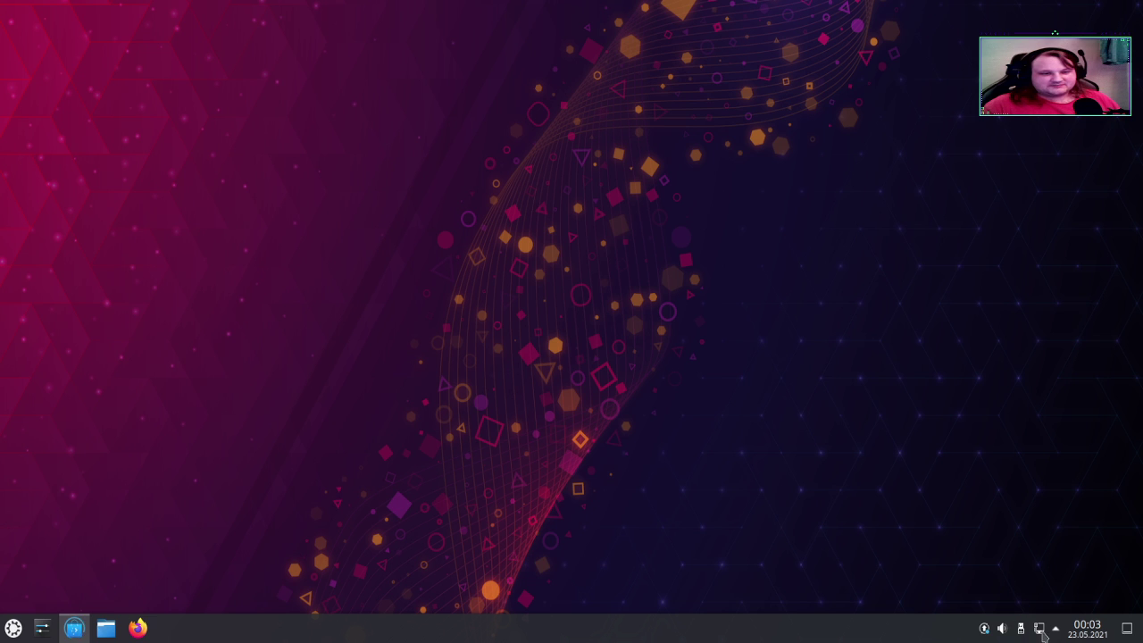
Restore the Discover Updates window and glance at the calendar, volume and devices tray popups.
{"action": "left_click", "coordinate": [1126, 631]}
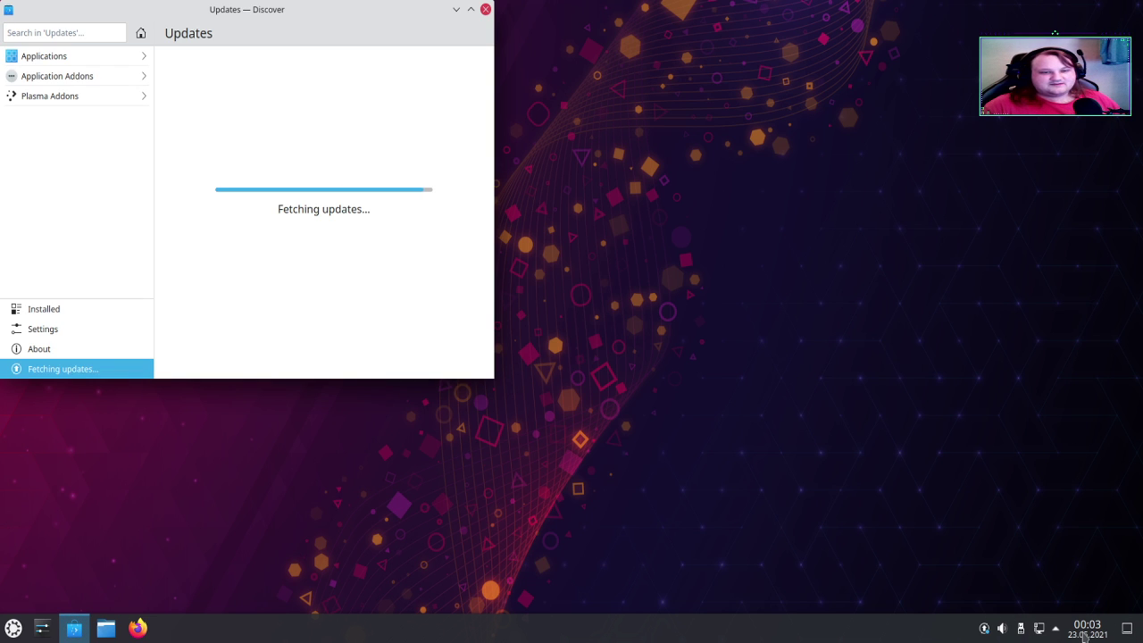
{"action": "left_click", "coordinate": [1083, 632]}
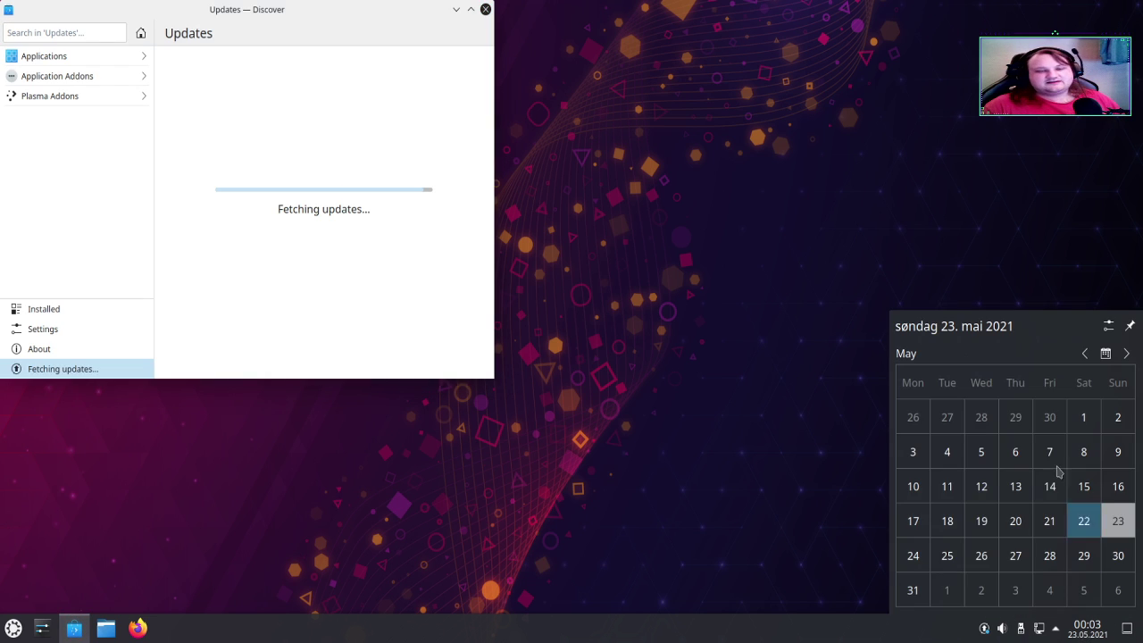
{"action": "left_click", "coordinate": [716, 514]}
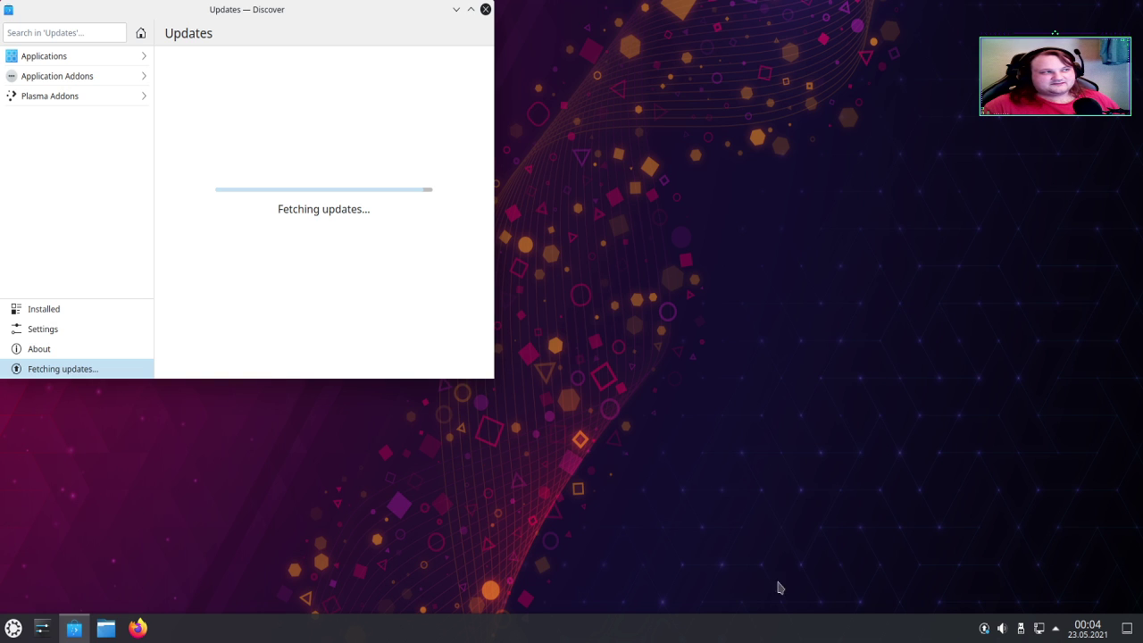
{"action": "left_click", "coordinate": [1003, 629]}
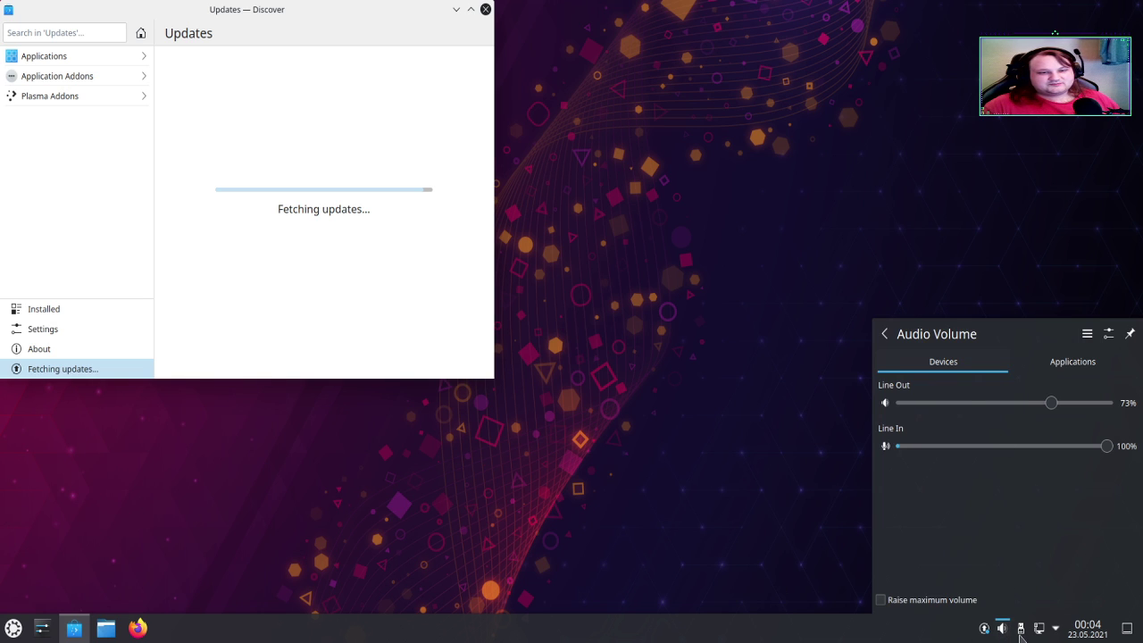
{"action": "left_click", "coordinate": [1020, 634]}
{"action": "left_click", "coordinate": [700, 362]}
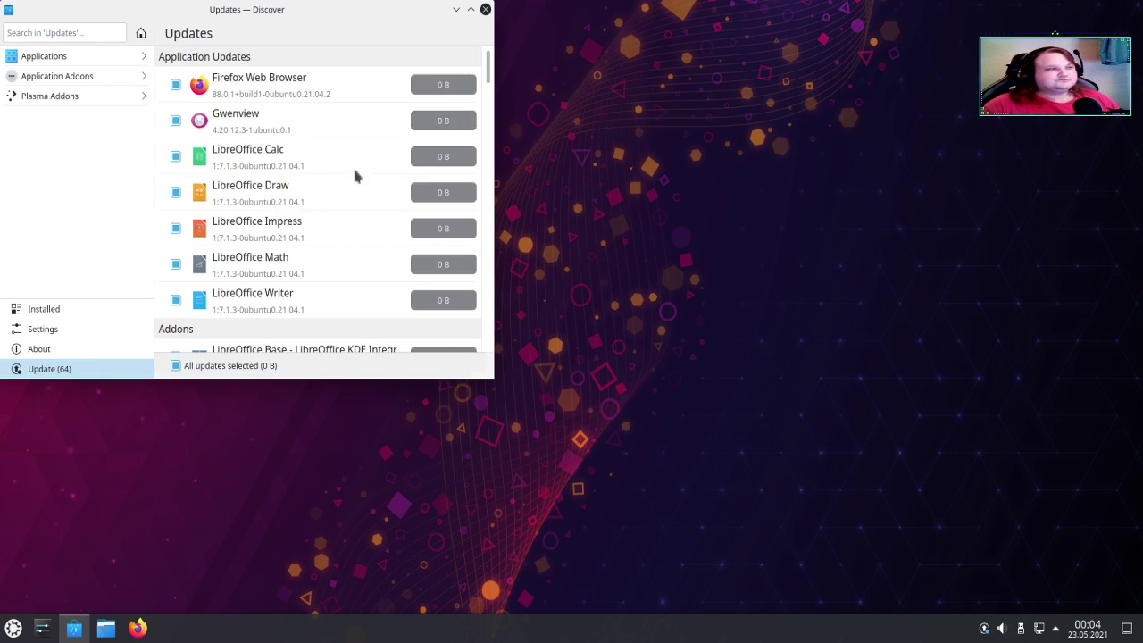
Centre the Discover window once it lists 64 updates totalling 139,7 MiB.
{"action": "left_click_drag", "start_coordinate": [219, 37], "coordinate": [580, 71]}
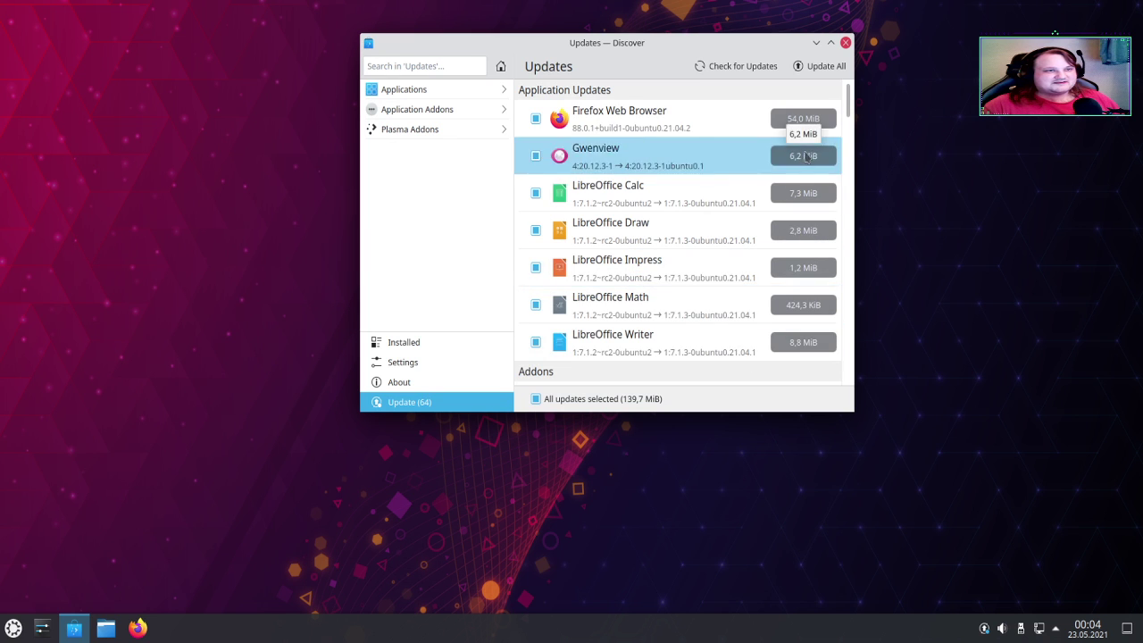
{"action": "mouse_move", "coordinate": [849, 107]}
{"action": "left_mouse_down"}
{"action": "mouse_move", "coordinate": [847, 333]}
{"action": "mouse_move", "coordinate": [845, 105]}
{"action": "left_mouse_up"}
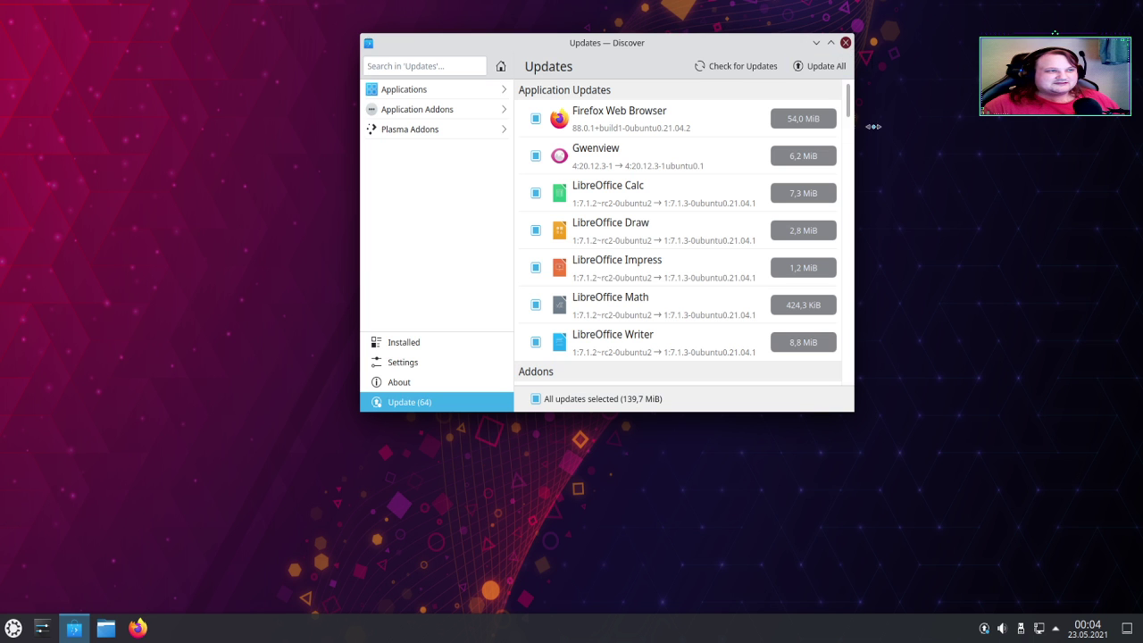
{"action": "left_click_drag", "start_coordinate": [611, 49], "coordinate": [554, 90]}
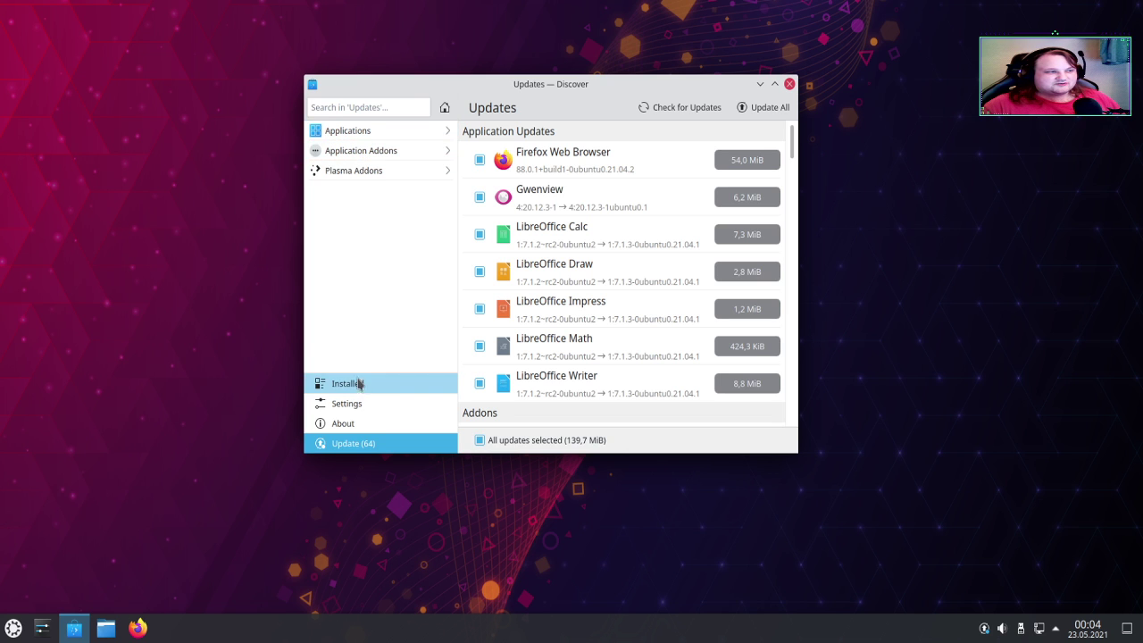
Search the Discover Applications catalogue for 'chrom' and scroll through to Chromium.
{"action": "left_click", "coordinate": [365, 132]}
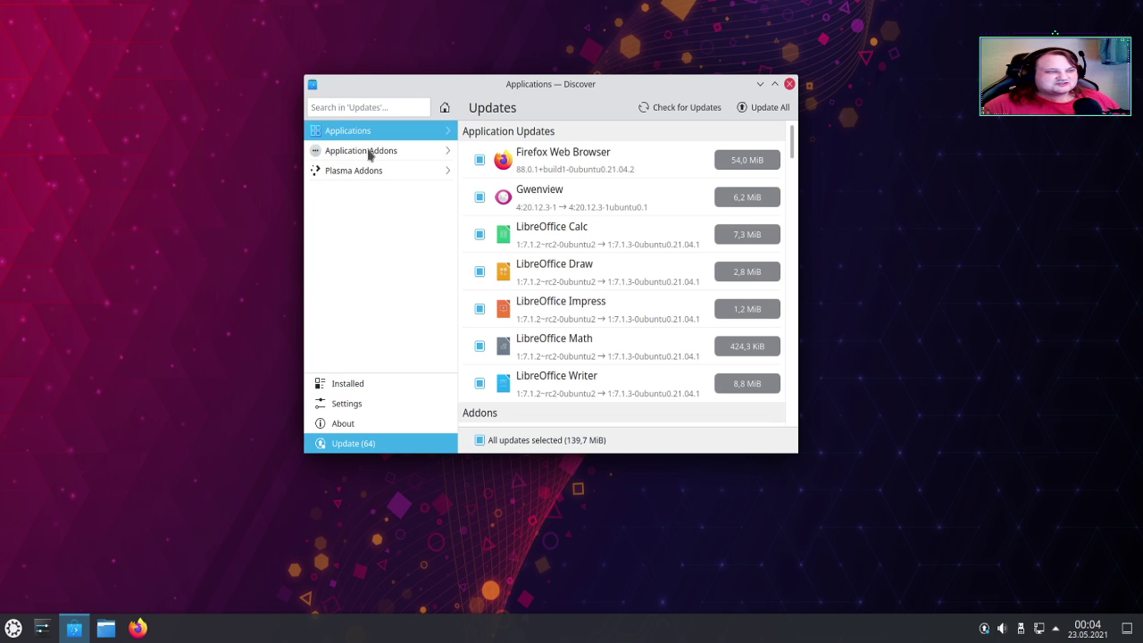
{"action": "left_click", "coordinate": [352, 106]}
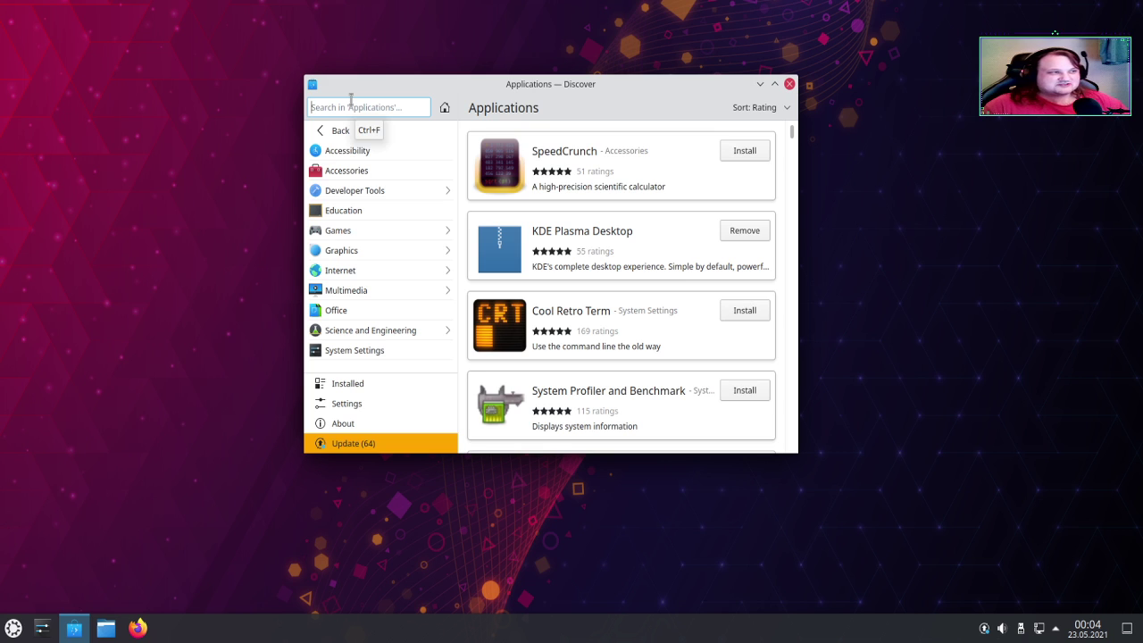
{"action": "type", "text": "chrom"}
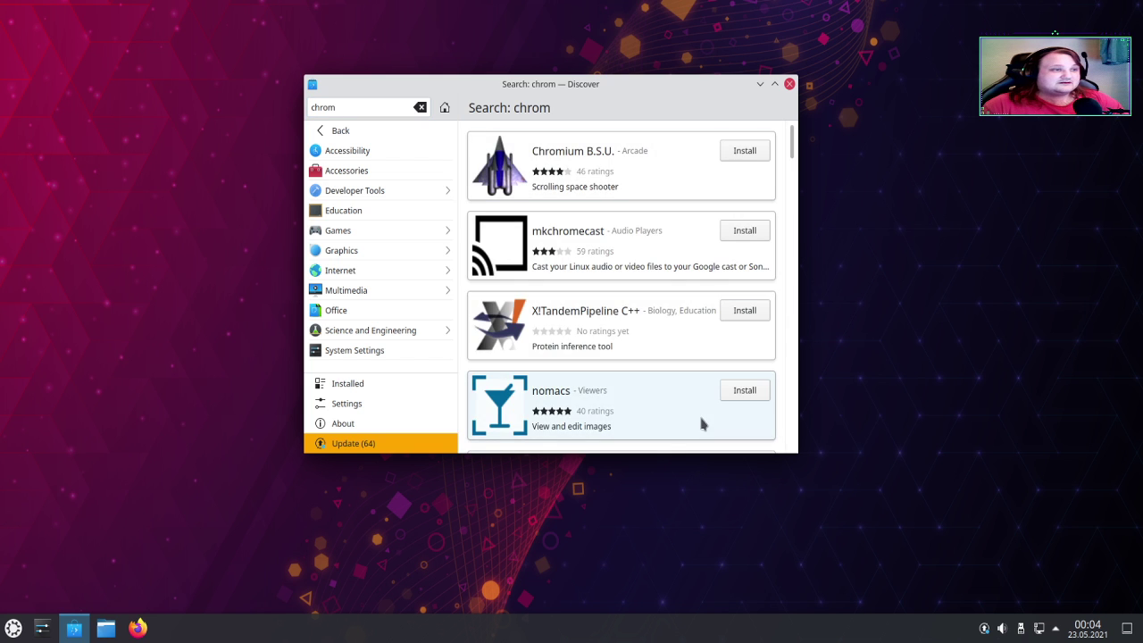
{"action": "scroll", "coordinate": [648, 340], "scroll_direction": "down", "scroll_amount": 1}
{"action": "scroll", "coordinate": [648, 339], "scroll_direction": "down", "scroll_amount": 2}
{"action": "scroll", "coordinate": [648, 339], "scroll_direction": "up", "scroll_amount": 3}
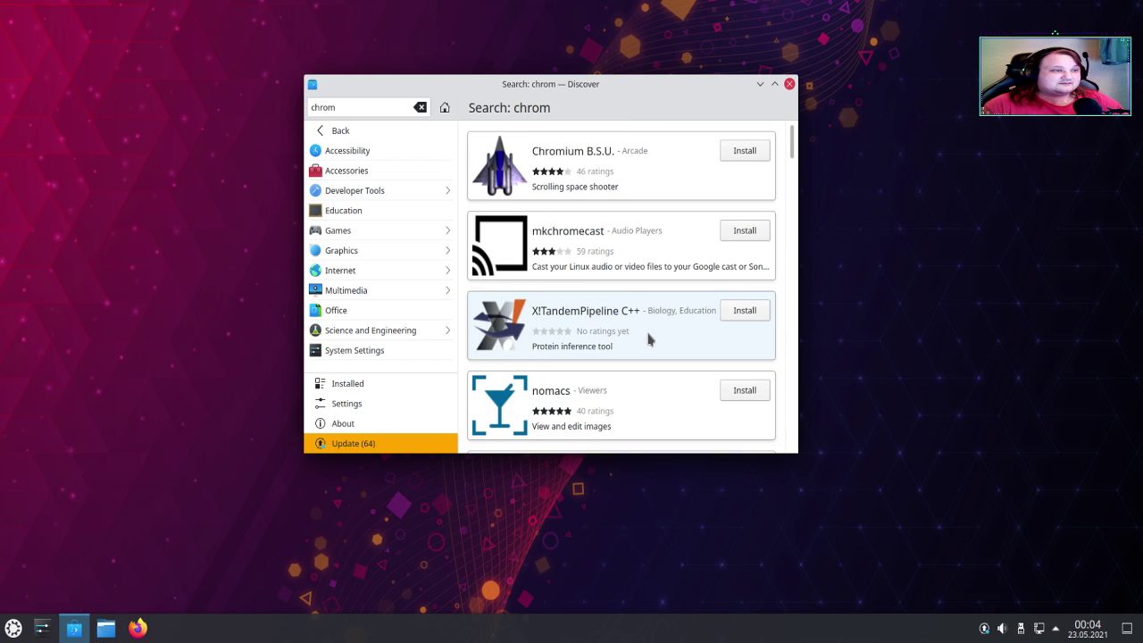
{"action": "scroll", "coordinate": [648, 335], "scroll_direction": "down", "scroll_amount": 5}
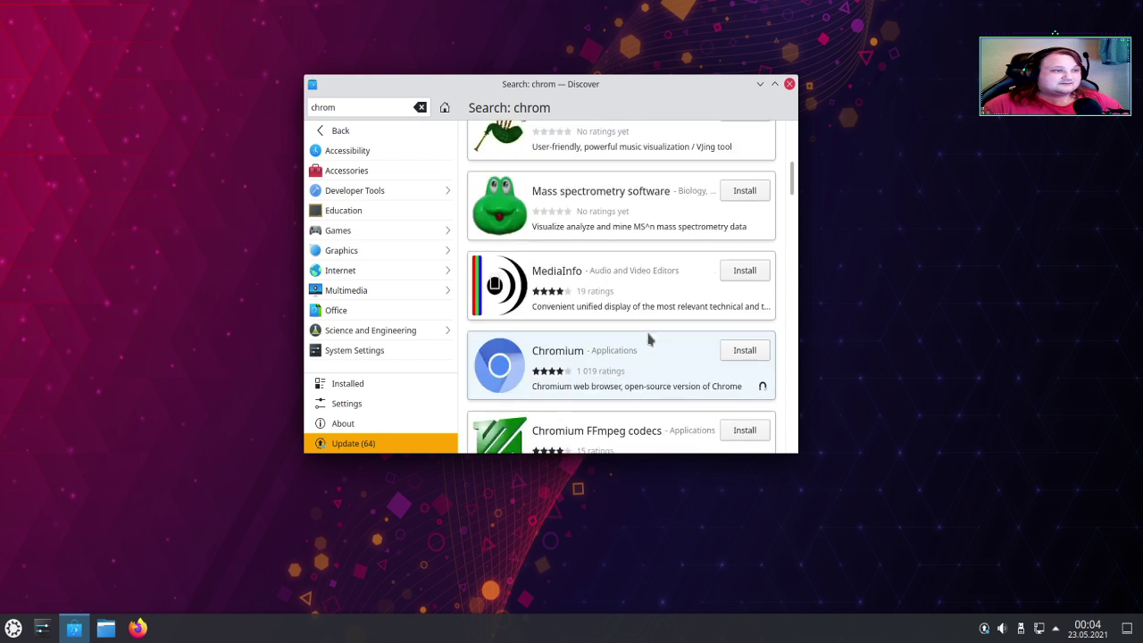
{"action": "scroll", "coordinate": [646, 335], "scroll_direction": "up", "scroll_amount": 3}
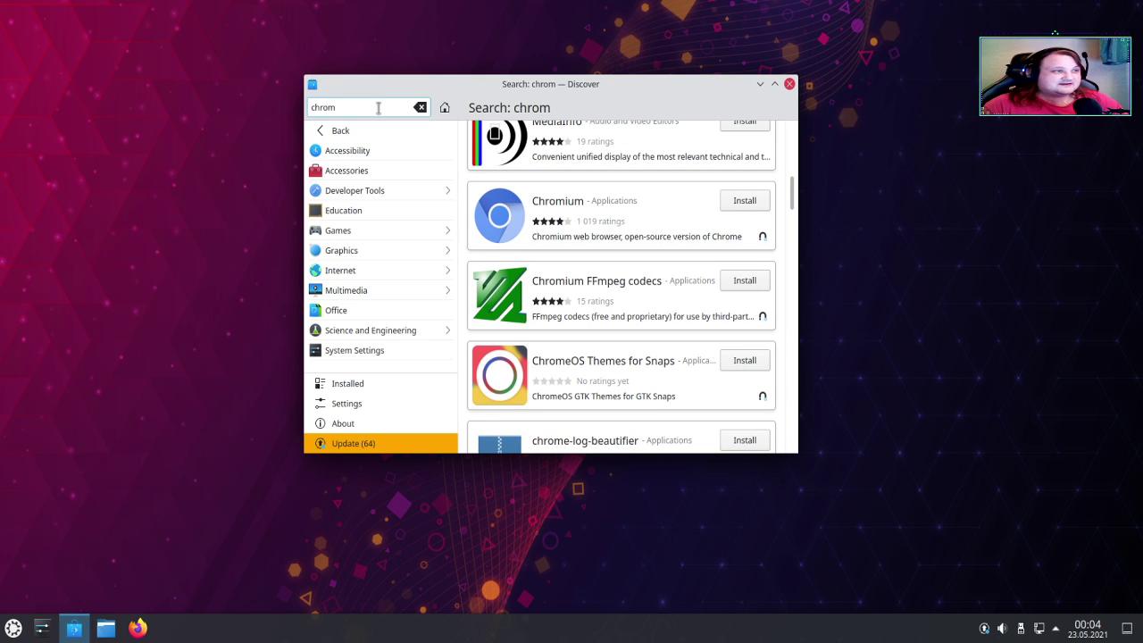
Search for 'spotify', browse the Spotify results, and close Discover.
{"action": "left_click_drag", "start_coordinate": [384, 108], "coordinate": [122, 93]}
{"action": "type", "text": "s"}
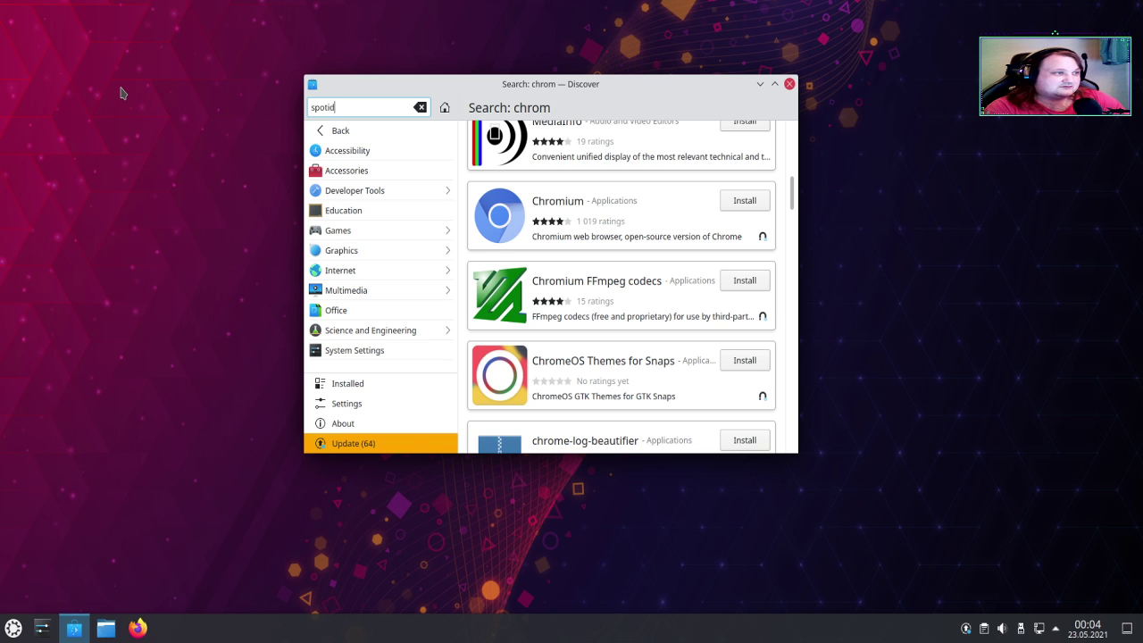
{"action": "type", "text": "potify"}
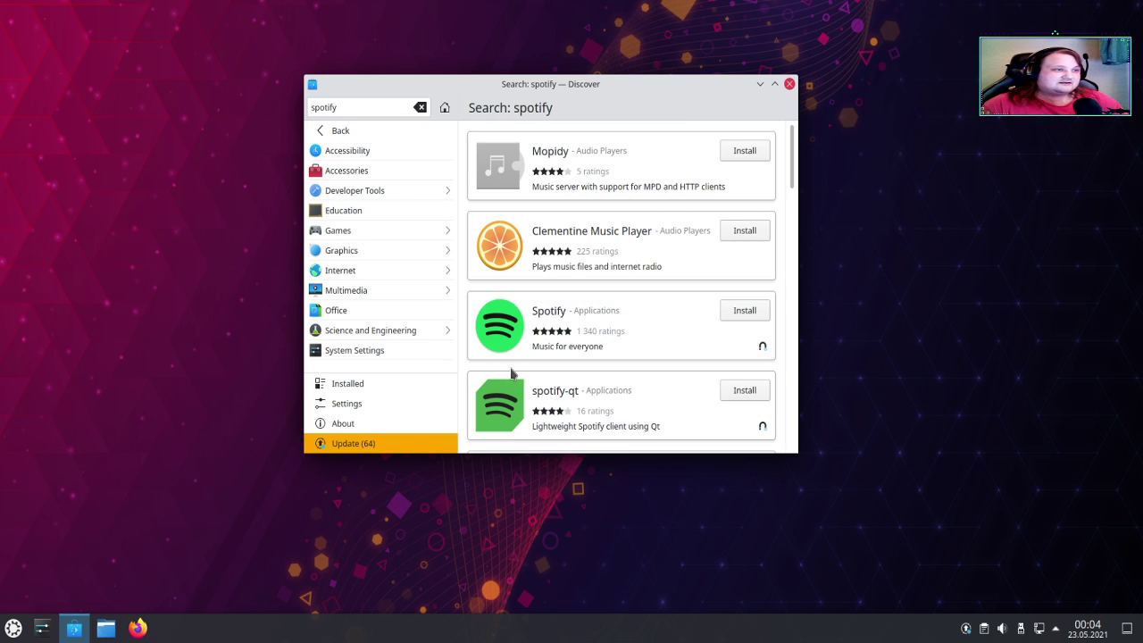
{"action": "scroll", "coordinate": [621, 274], "scroll_direction": "down", "scroll_amount": 2}
{"action": "scroll", "coordinate": [696, 286], "scroll_direction": "down", "scroll_amount": 1}
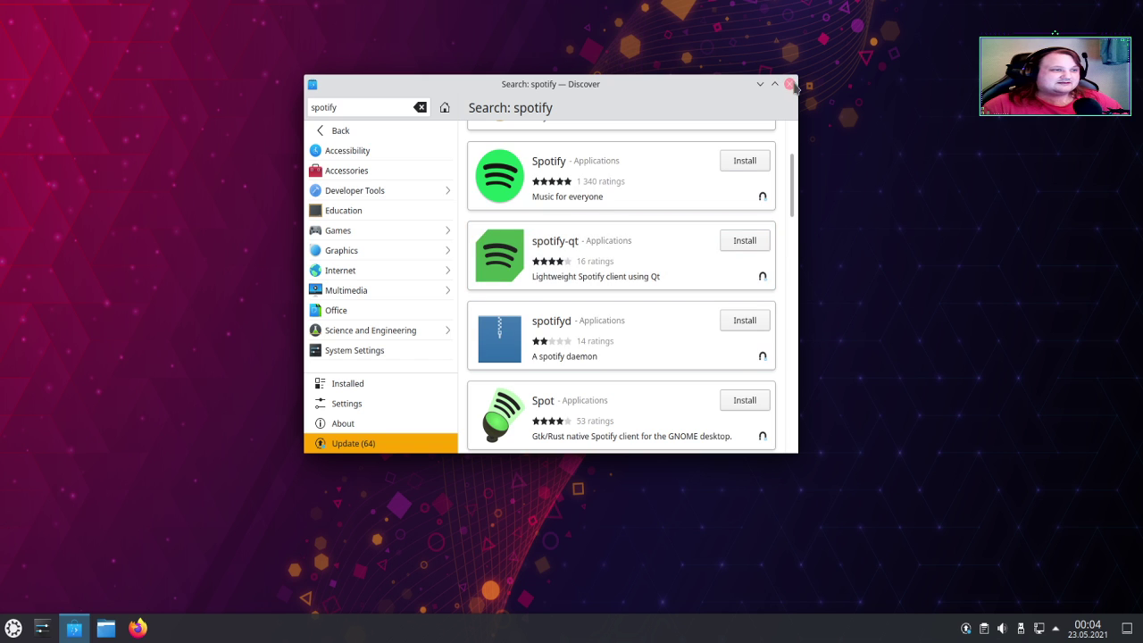
{"action": "left_click", "coordinate": [789, 84]}
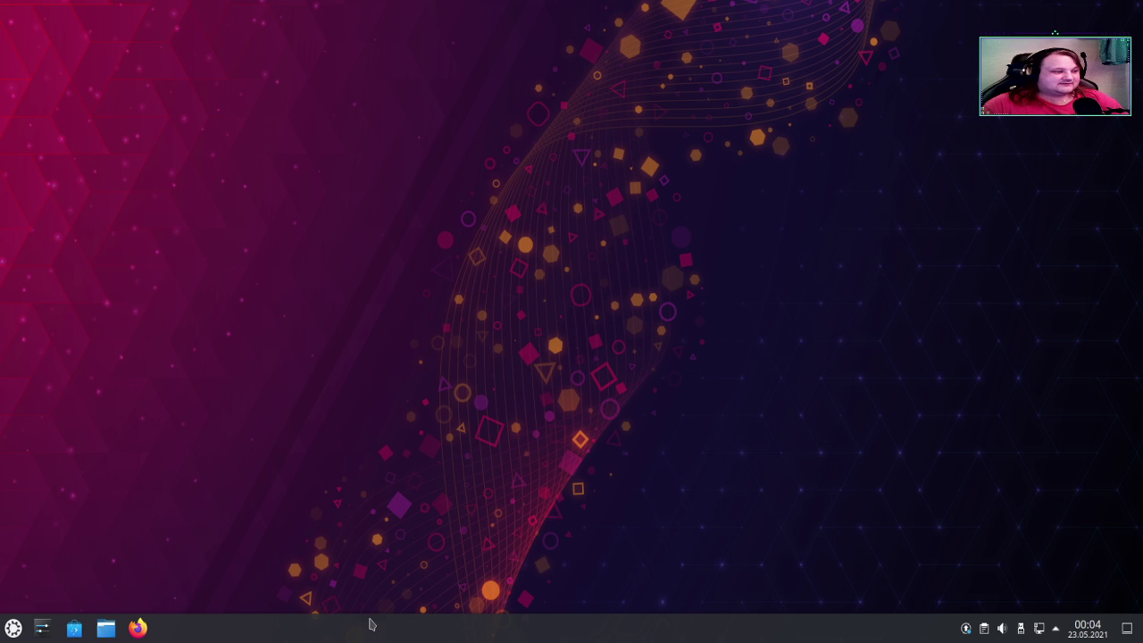
After browsing the System apps, switch the launcher to Simple Menu and open it.
{"action": "left_click", "coordinate": [14, 627]}
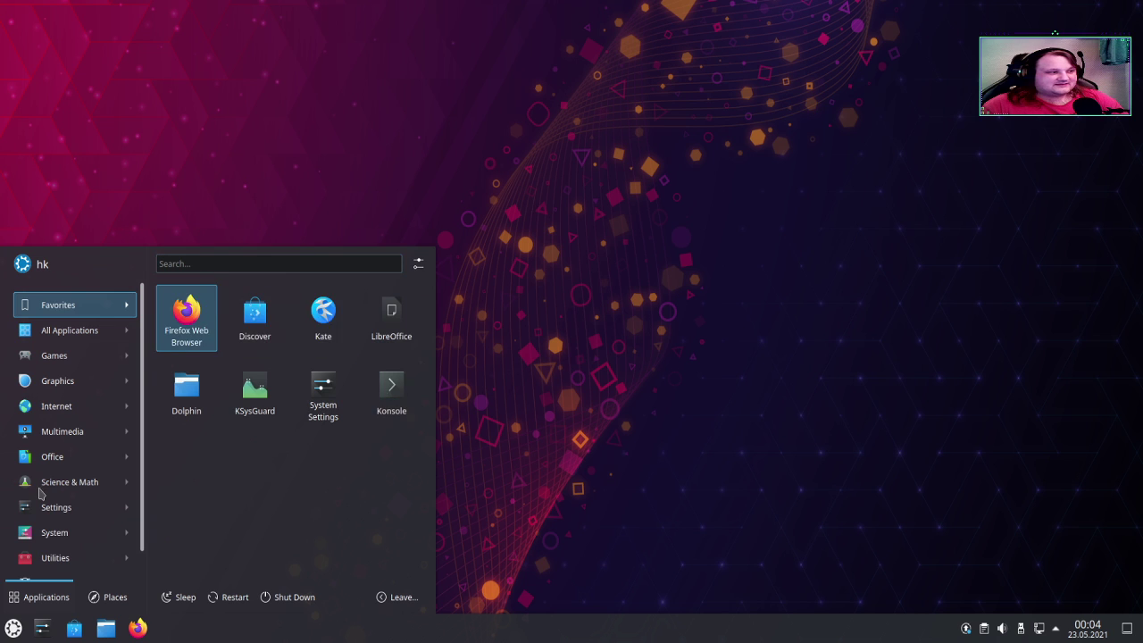
{"action": "left_click", "coordinate": [54, 533]}
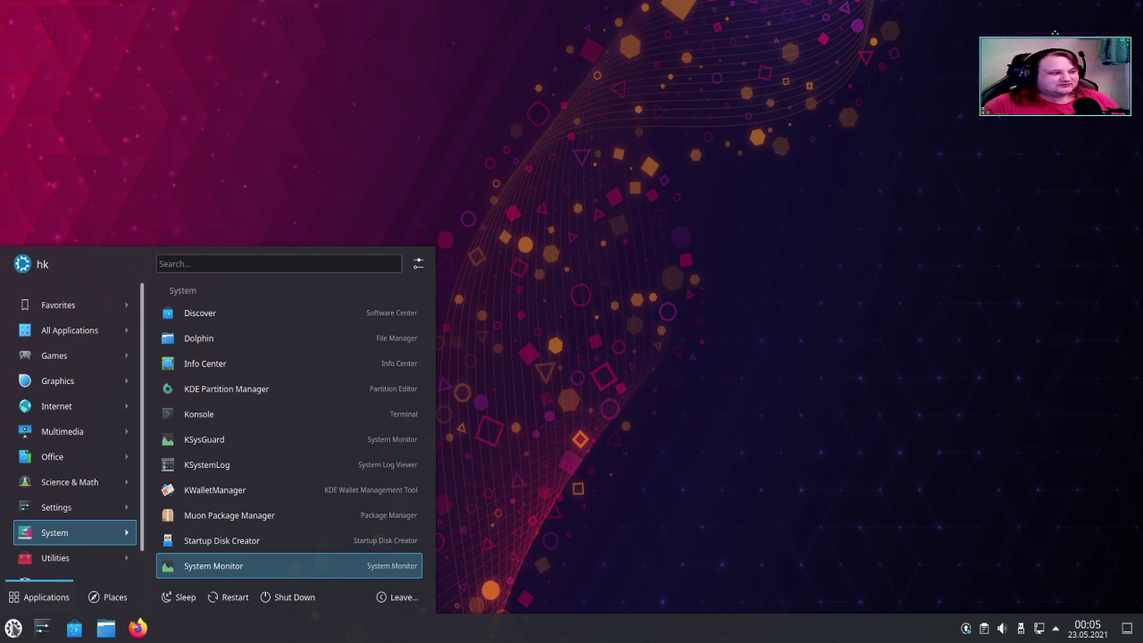
{"action": "right_click", "coordinate": [14, 628]}
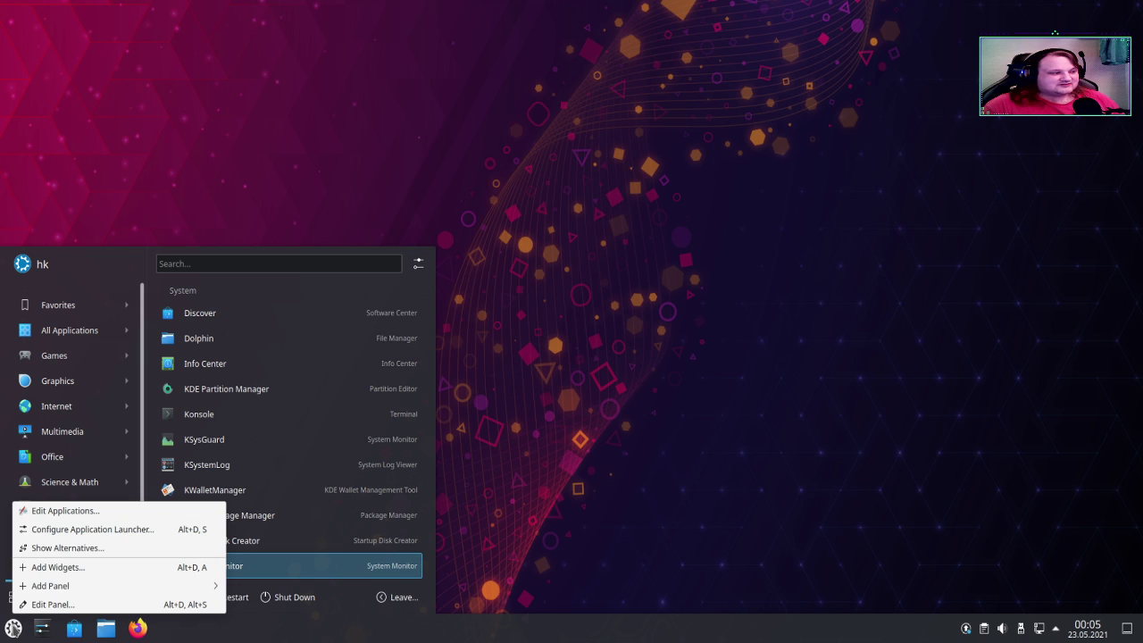
{"action": "left_click", "coordinate": [69, 550]}
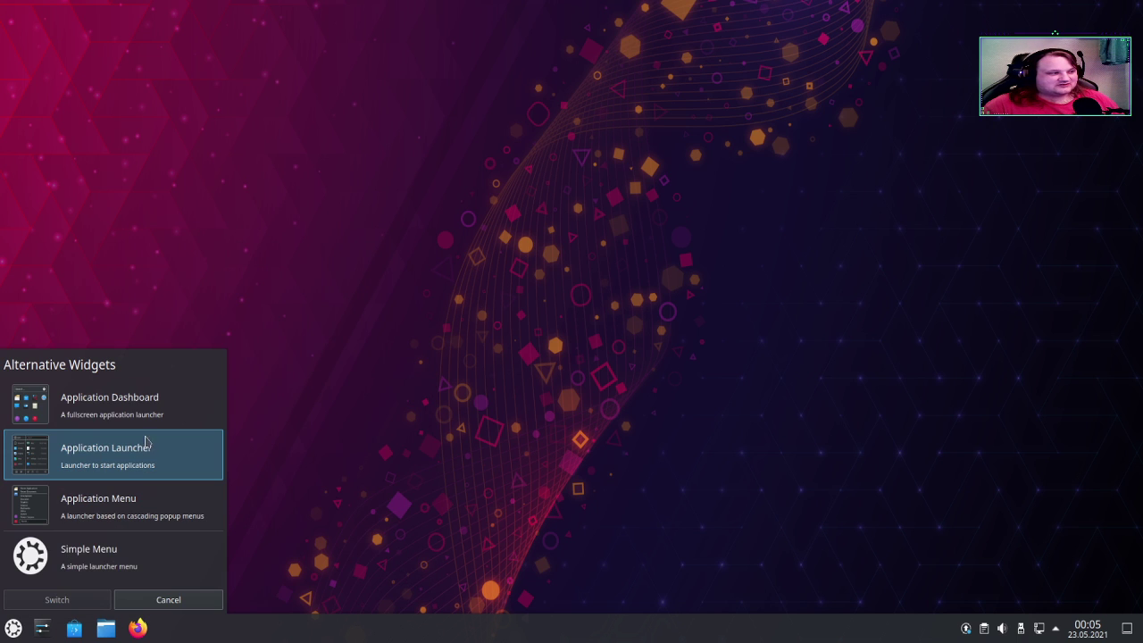
{"action": "left_click", "coordinate": [101, 525]}
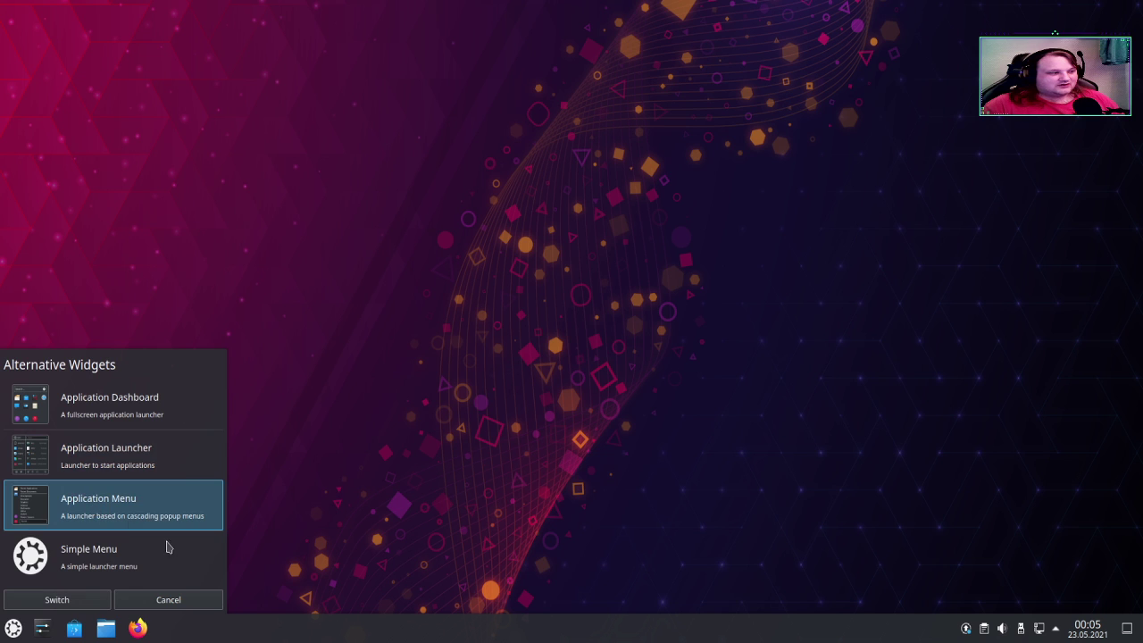
{"action": "left_click", "coordinate": [78, 557]}
{"action": "left_click", "coordinate": [57, 600]}
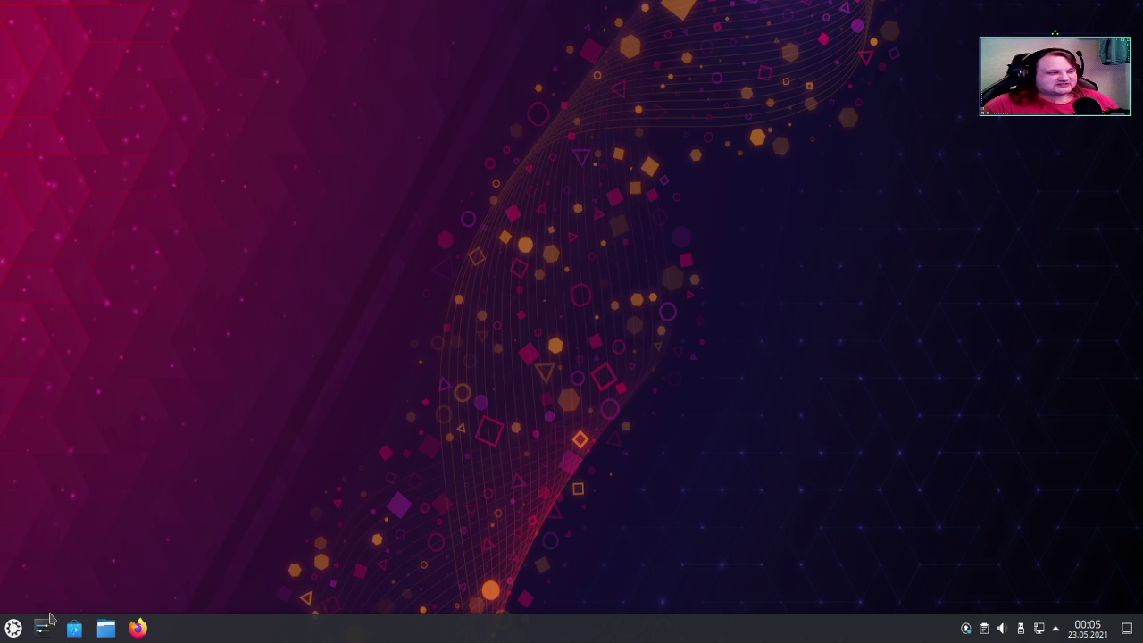
{"action": "left_click", "coordinate": [13, 630]}
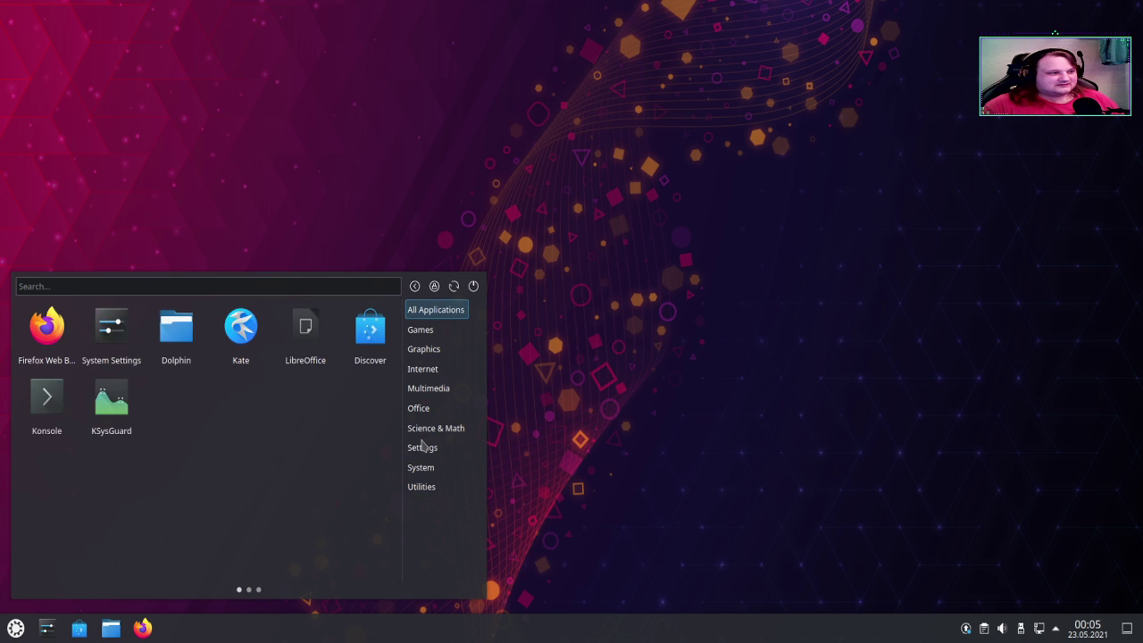
List the launcher alternatives again and pick the cascading Application Menu.
{"action": "right_click", "coordinate": [18, 630]}
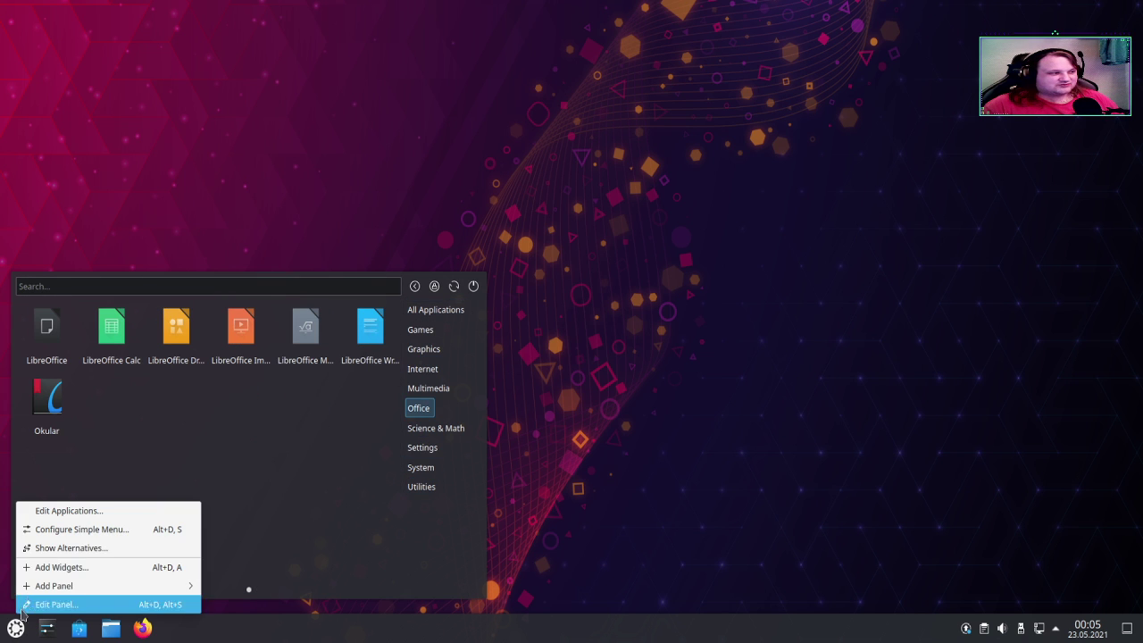
{"action": "left_click", "coordinate": [69, 551]}
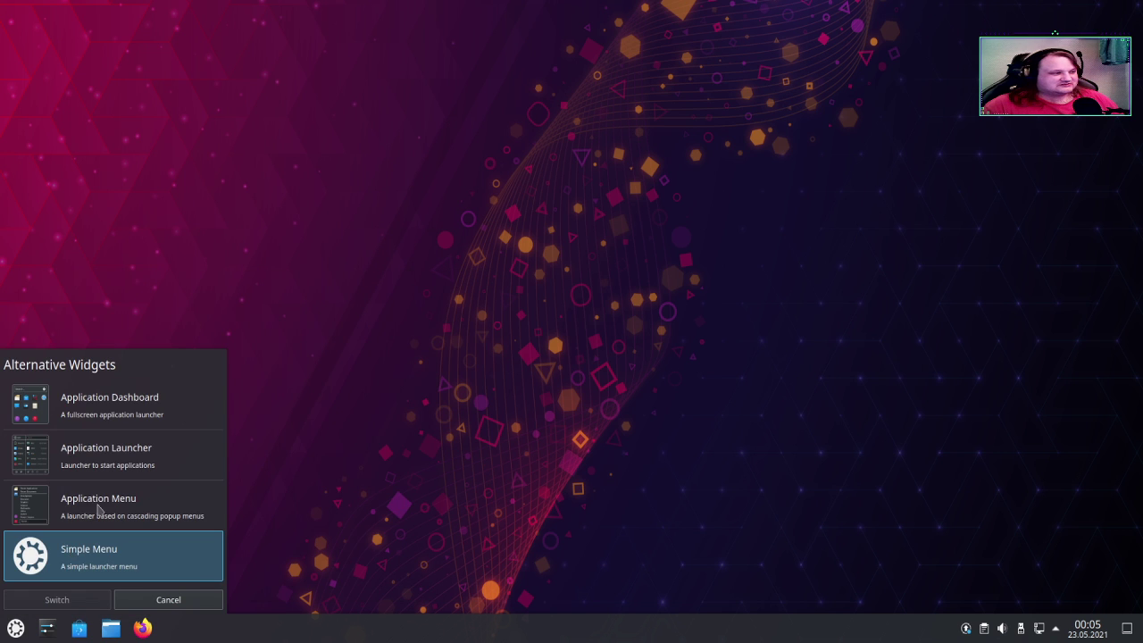
{"action": "left_click", "coordinate": [81, 497]}
Confirm the switch to the cascading Application Menu and open it.
{"action": "left_click", "coordinate": [58, 599]}
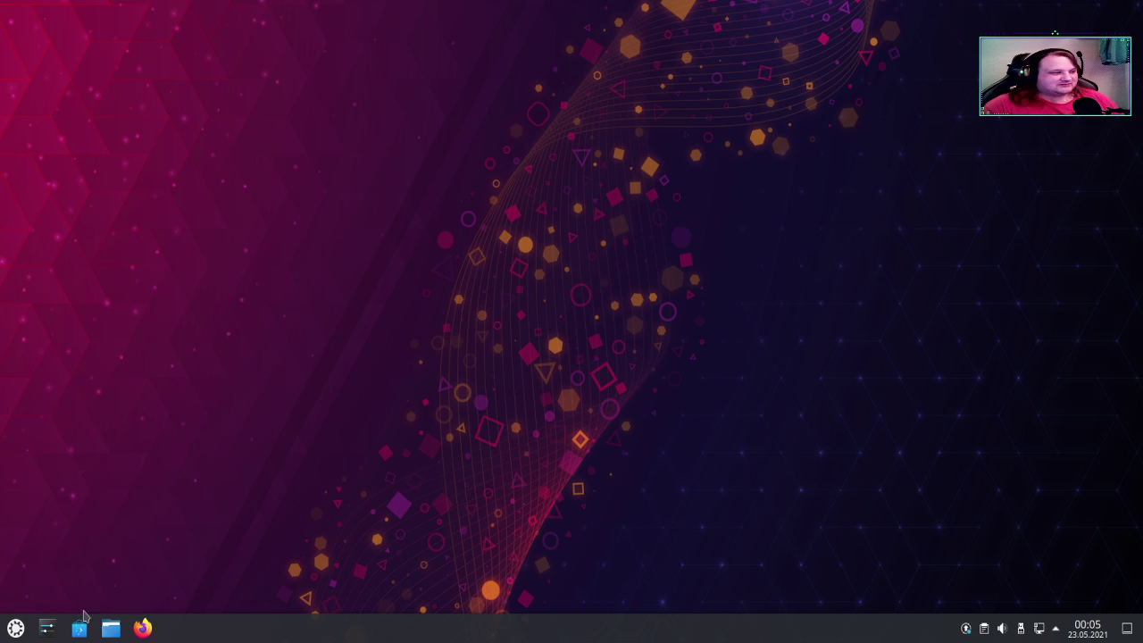
{"action": "left_click", "coordinate": [18, 630]}
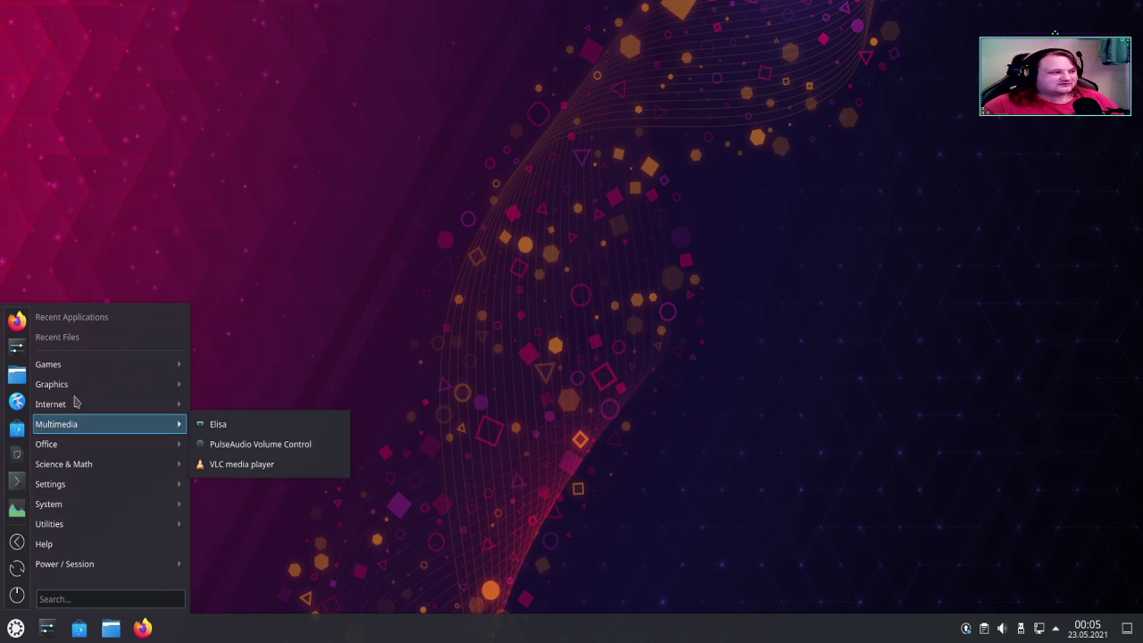
{"action": "mouse_move", "coordinate": [105, 385]}
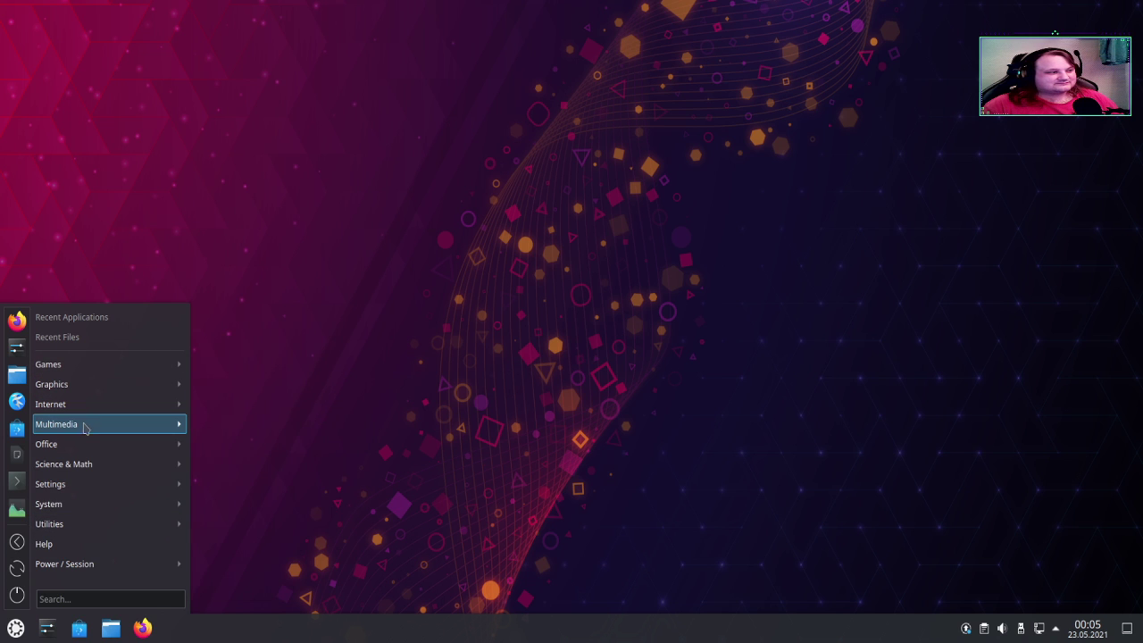
Switch the launcher to Application Dashboard, open it once, then close it.
{"action": "right_click", "coordinate": [18, 631]}
{"action": "left_click", "coordinate": [65, 547]}
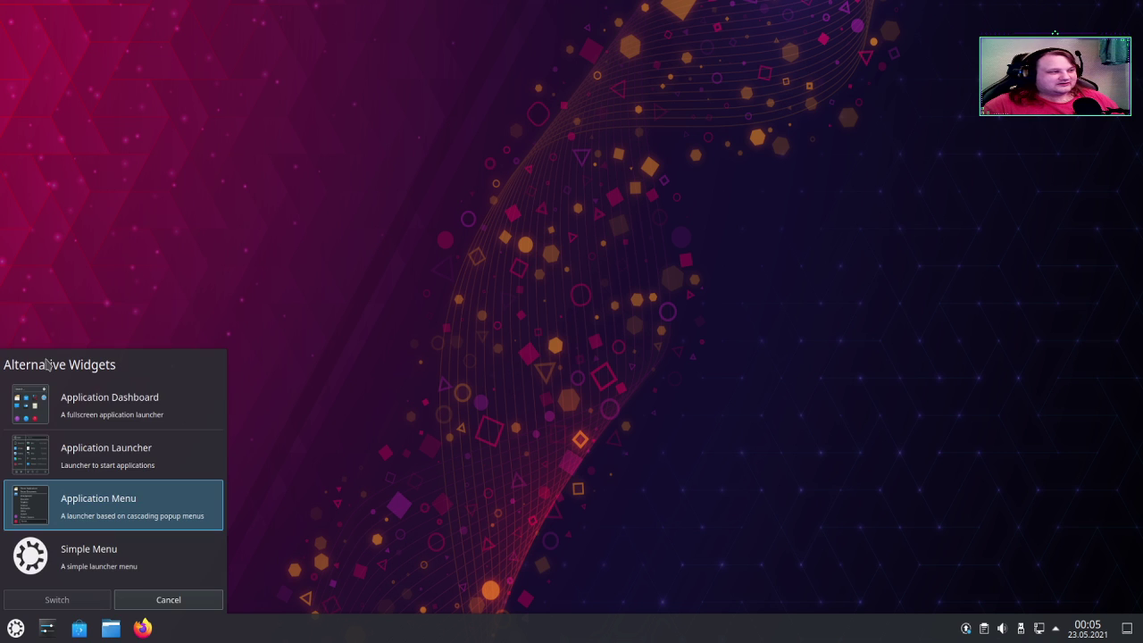
{"action": "left_click", "coordinate": [62, 402]}
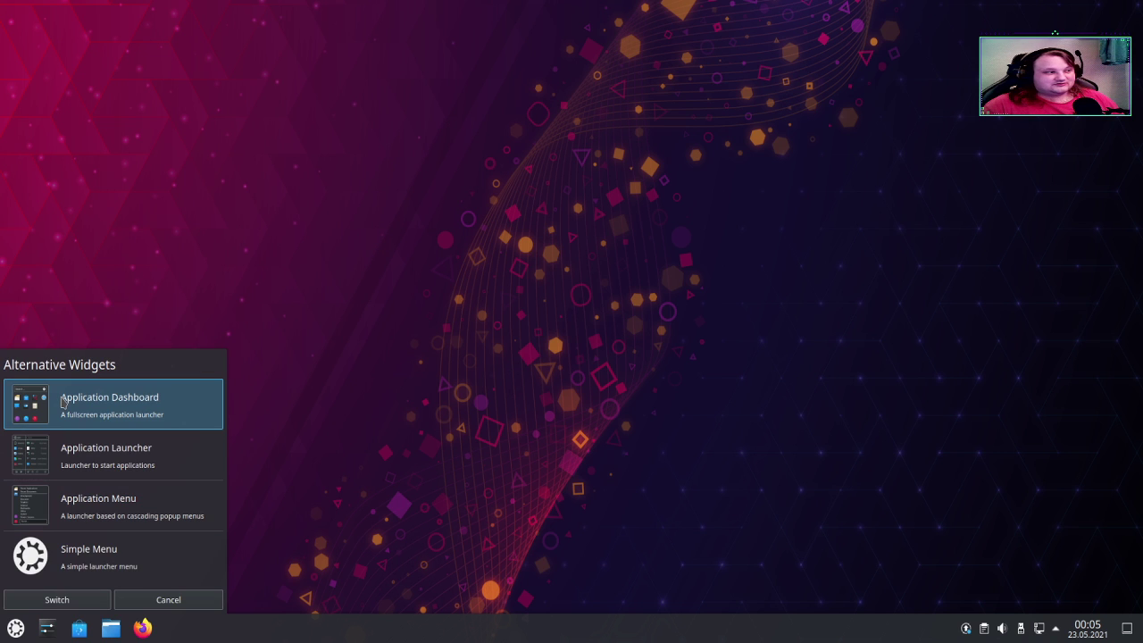
{"action": "left_click", "coordinate": [61, 608]}
{"action": "left_click", "coordinate": [16, 629]}
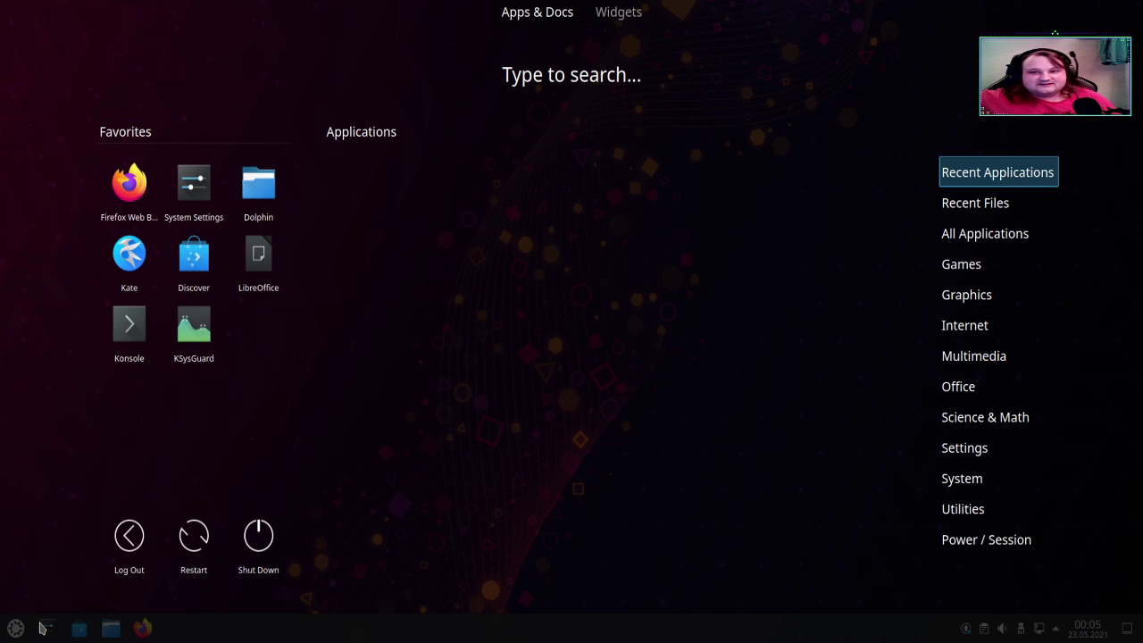
{"action": "left_click", "coordinate": [55, 619]}
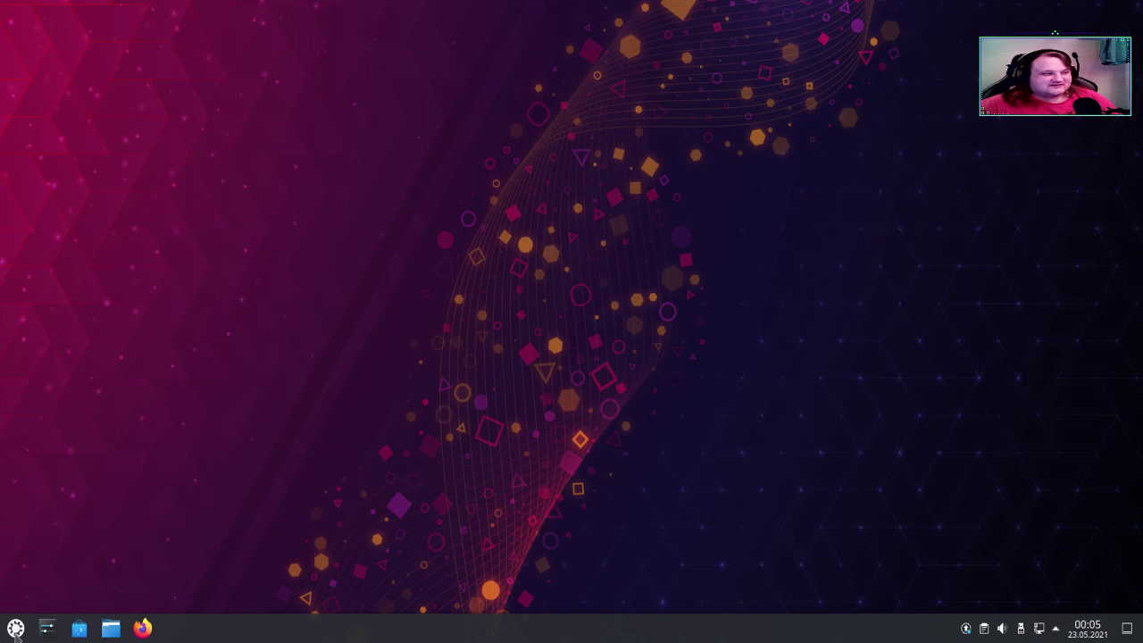
Switch the panel launcher to the Application Launcher style.
{"action": "right_click", "coordinate": [16, 629]}
{"action": "left_click", "coordinate": [76, 550]}
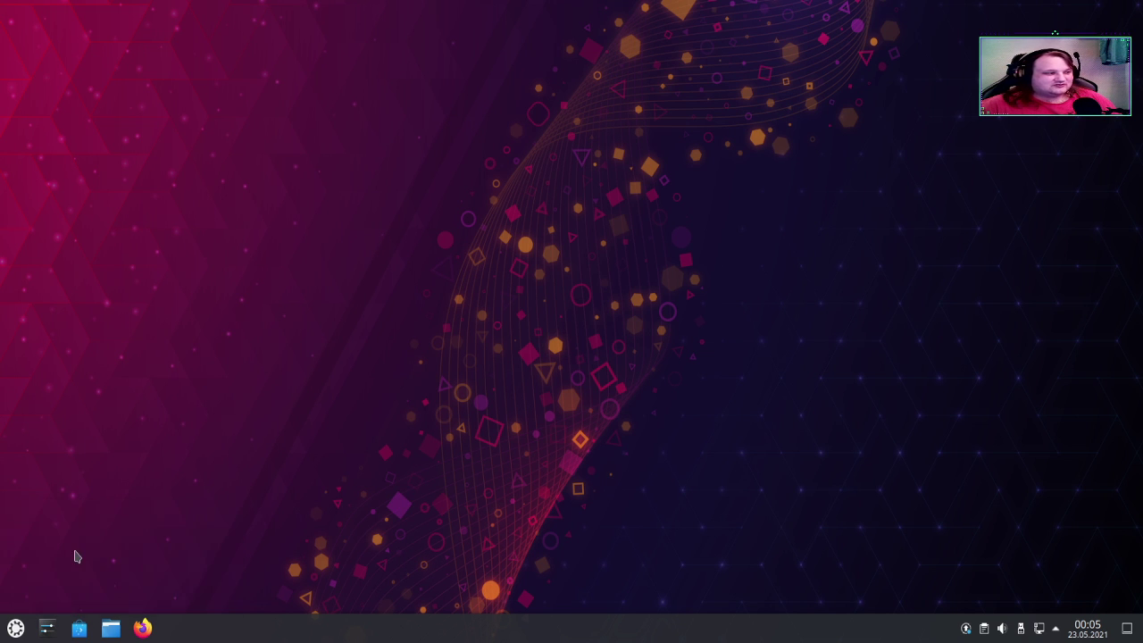
{"action": "left_click", "coordinate": [81, 457]}
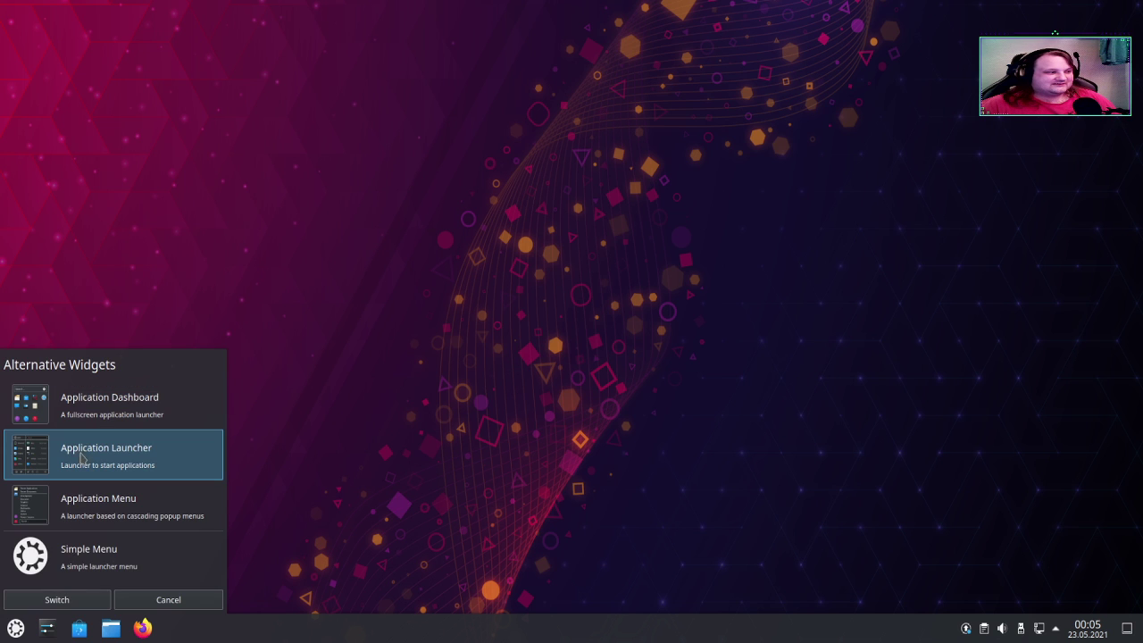
{"action": "left_click", "coordinate": [51, 602]}
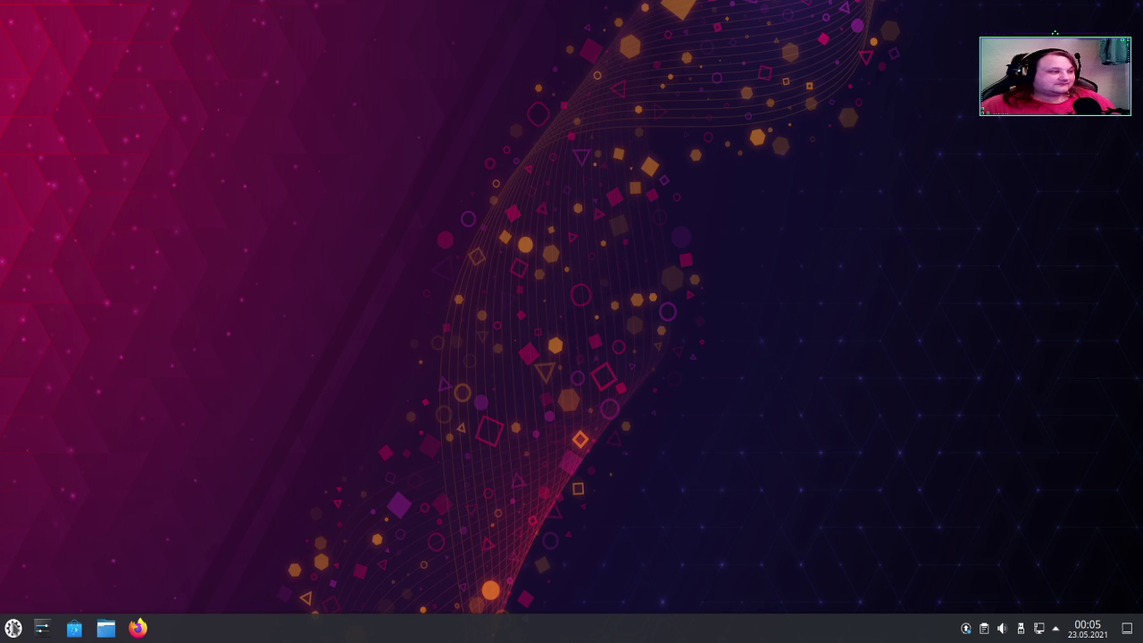
Launch System Settings from the Application Launcher and centre its window.
{"action": "left_click", "coordinate": [14, 628]}
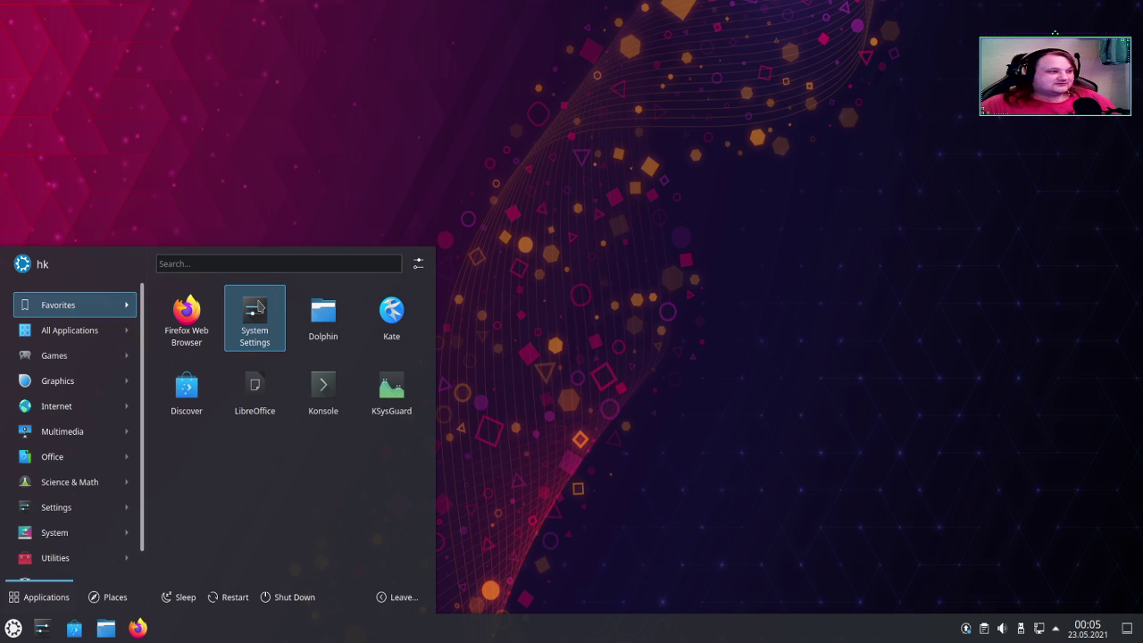
{"action": "left_click", "coordinate": [255, 313]}
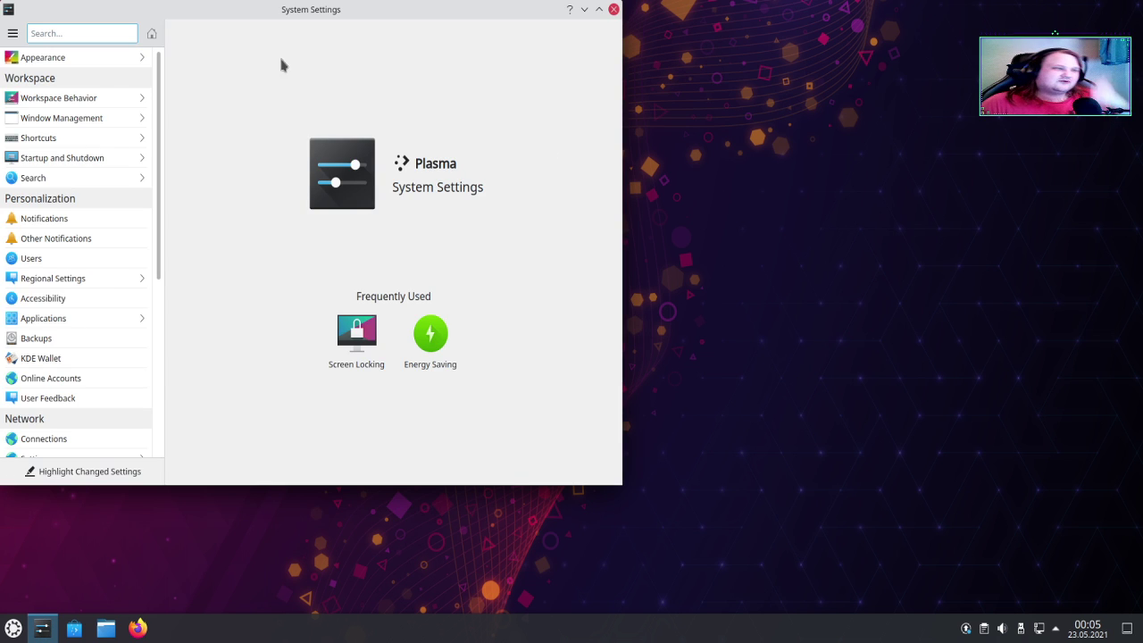
{"action": "left_click_drag", "start_coordinate": [266, 15], "coordinate": [470, 49]}
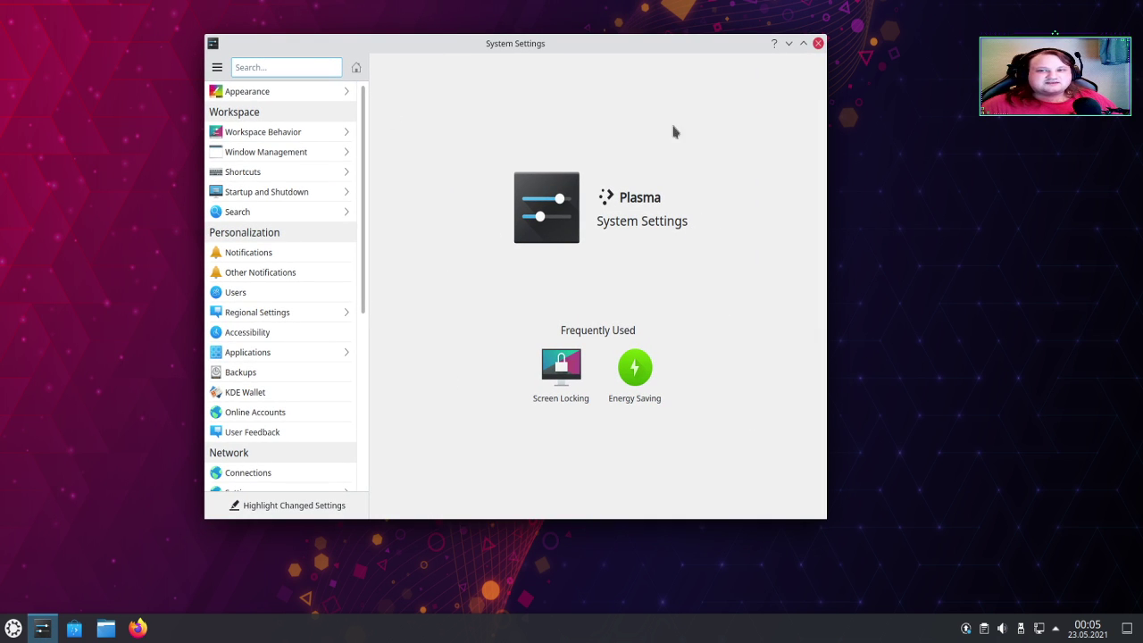
Select and apply Breeze Dark under Appearance > Global Theme.
{"action": "left_click", "coordinate": [288, 94]}
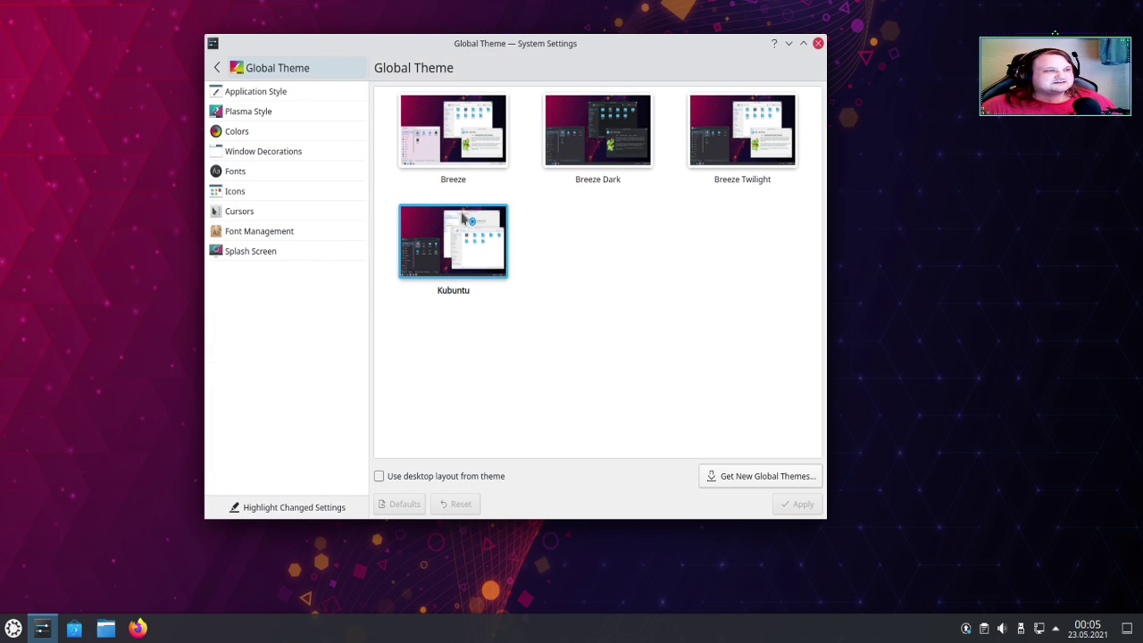
{"action": "left_click", "coordinate": [595, 141]}
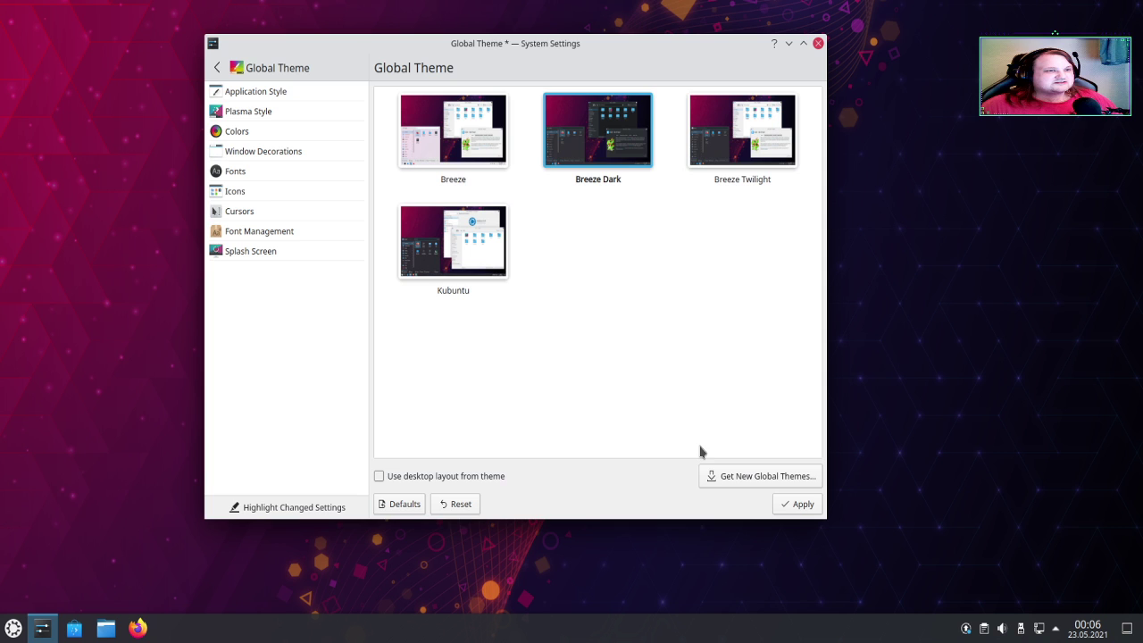
{"action": "left_click", "coordinate": [796, 504]}
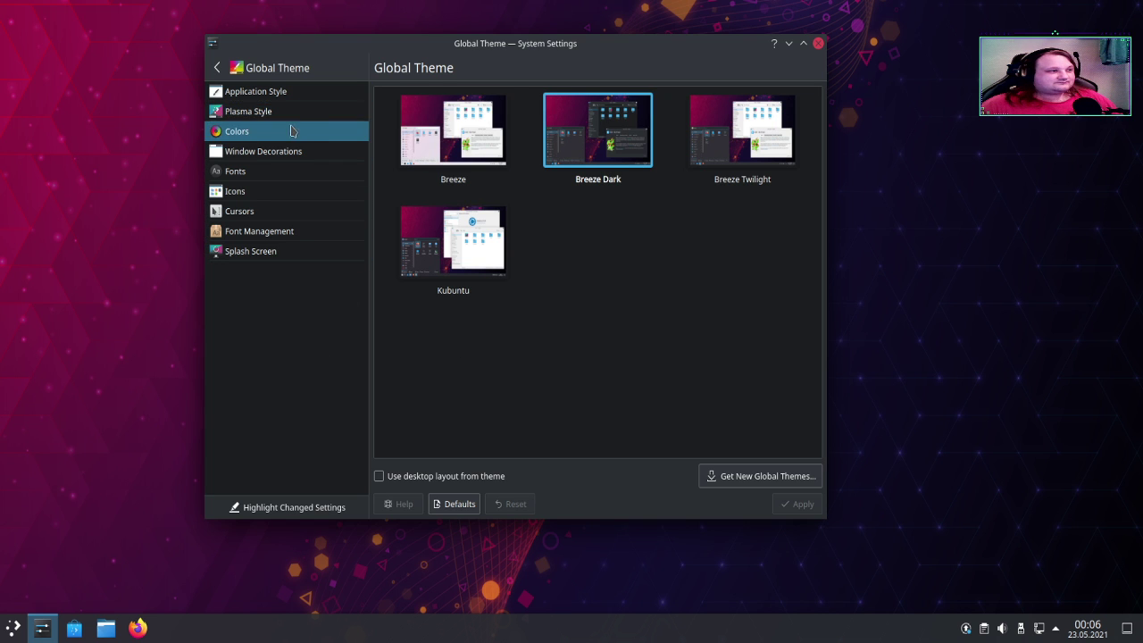
Browse downloadable Plasma styles and search the catalogue for 'windows'.
{"action": "left_click", "coordinate": [255, 112]}
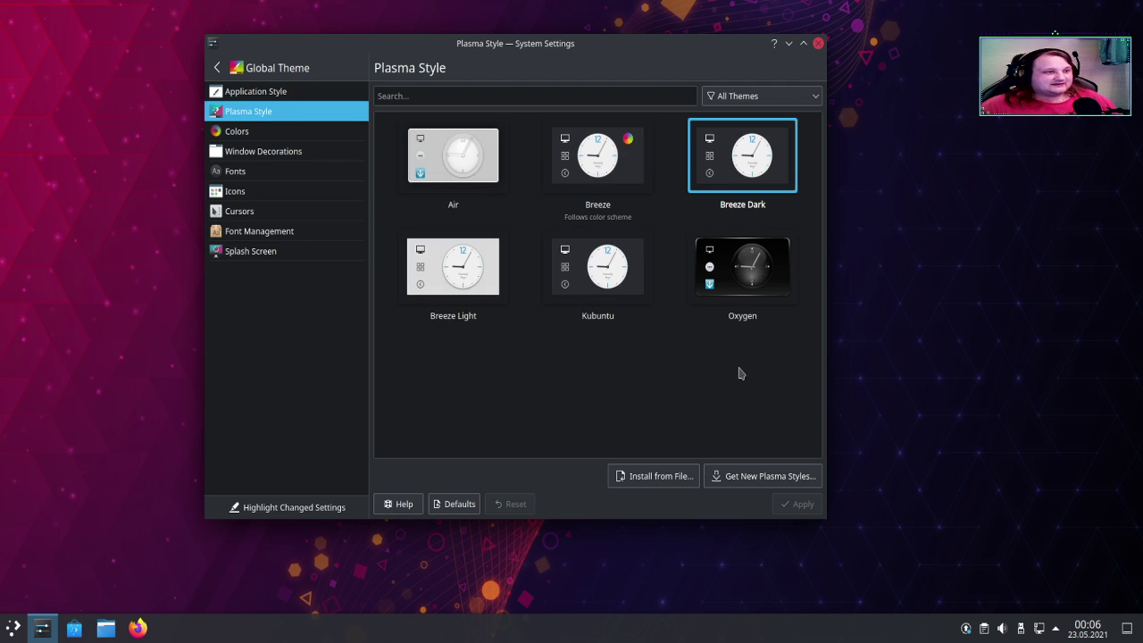
{"action": "left_click", "coordinate": [773, 479]}
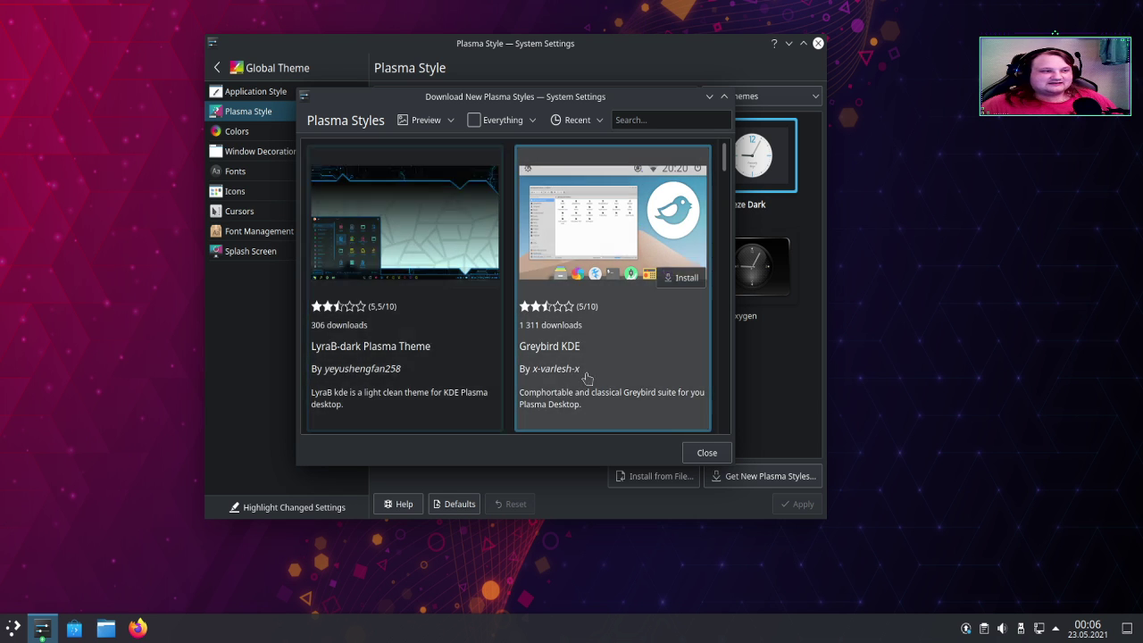
{"action": "scroll", "coordinate": [609, 331], "scroll_direction": "down", "scroll_amount": 3}
{"action": "scroll", "coordinate": [609, 331], "scroll_direction": "down", "scroll_amount": 8}
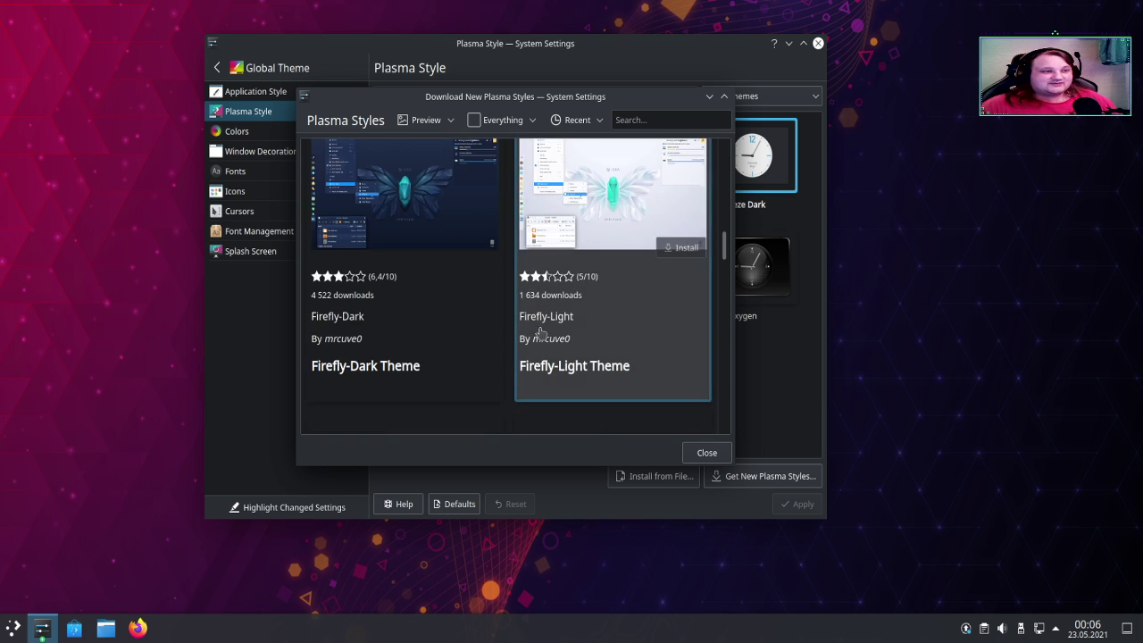
{"action": "scroll", "coordinate": [642, 399], "scroll_direction": "up", "scroll_amount": 10}
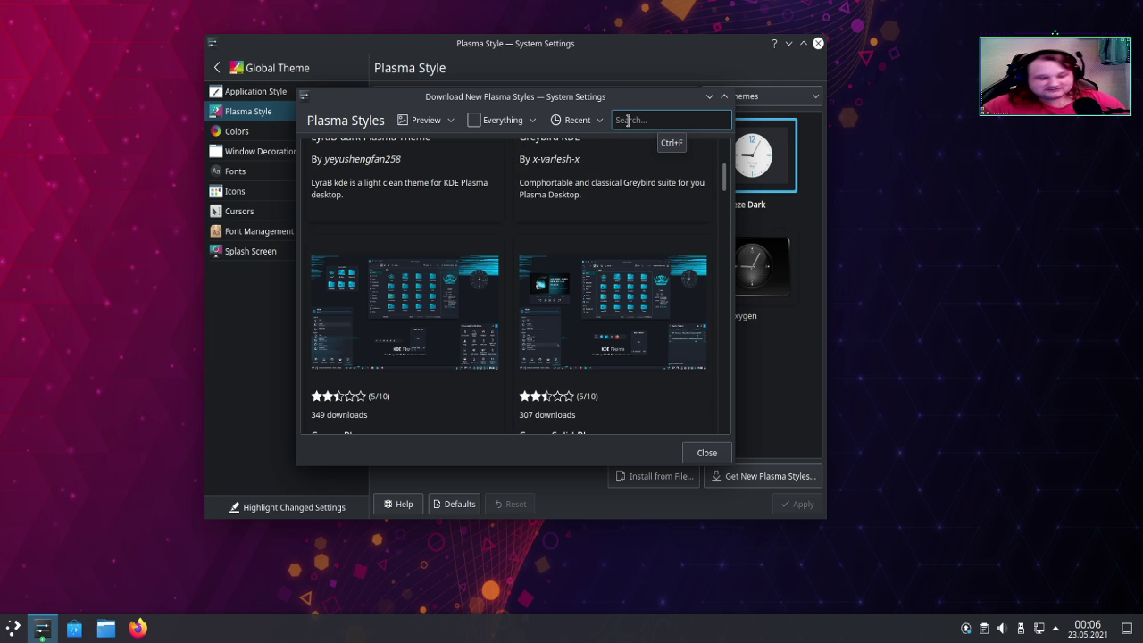
{"action": "type", "text": "w"}
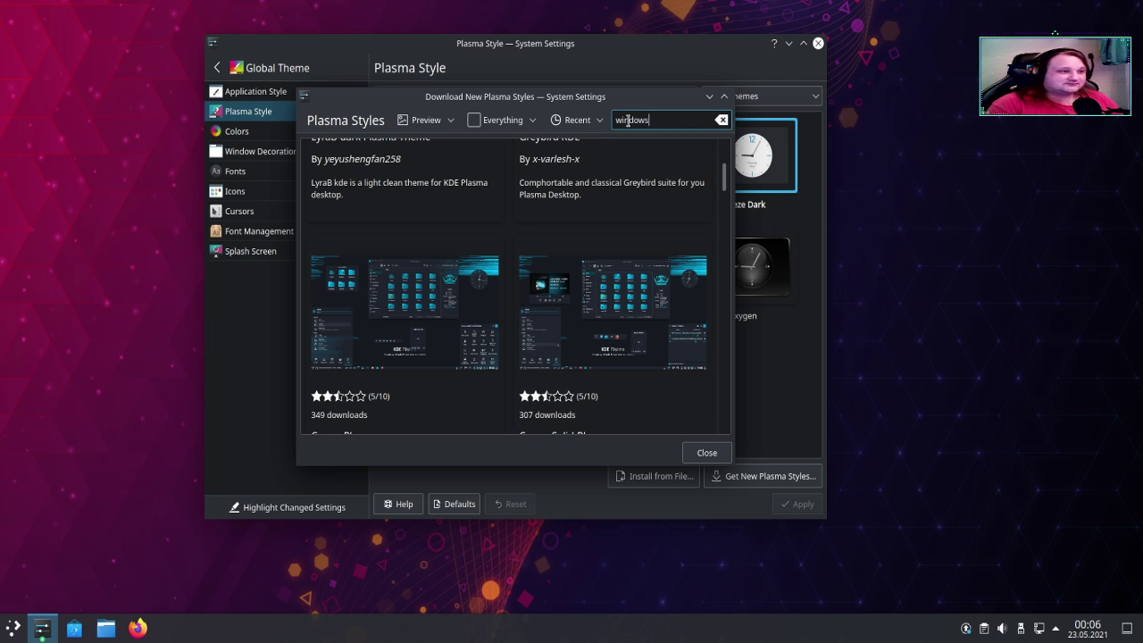
{"action": "type", "text": "indows"}
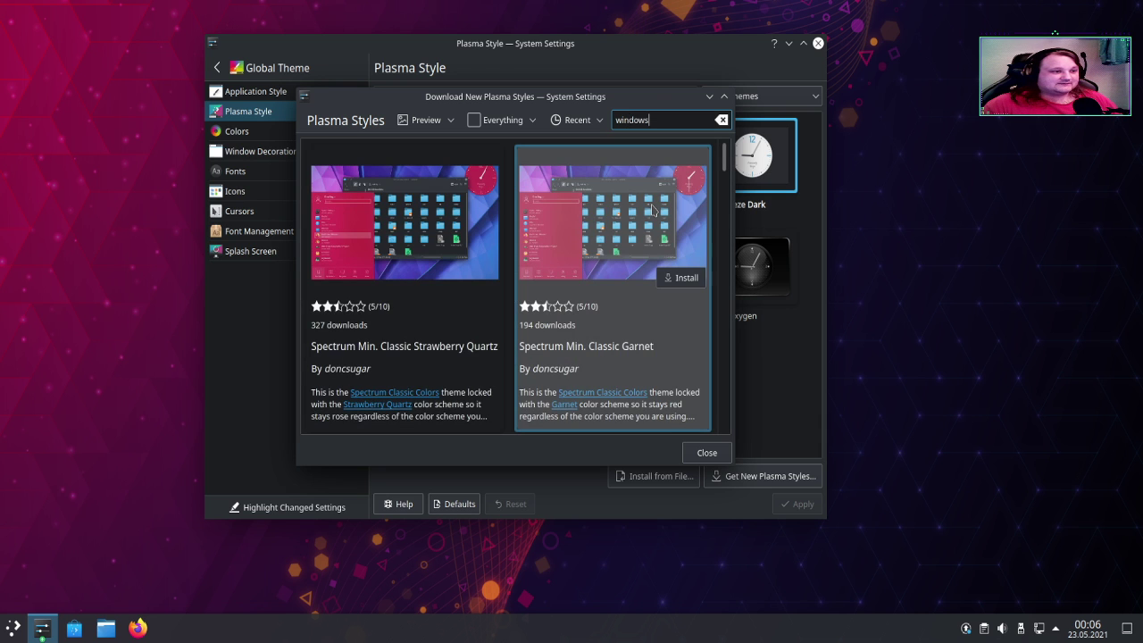
{"action": "scroll", "coordinate": [528, 283], "scroll_direction": "down", "scroll_amount": 6}
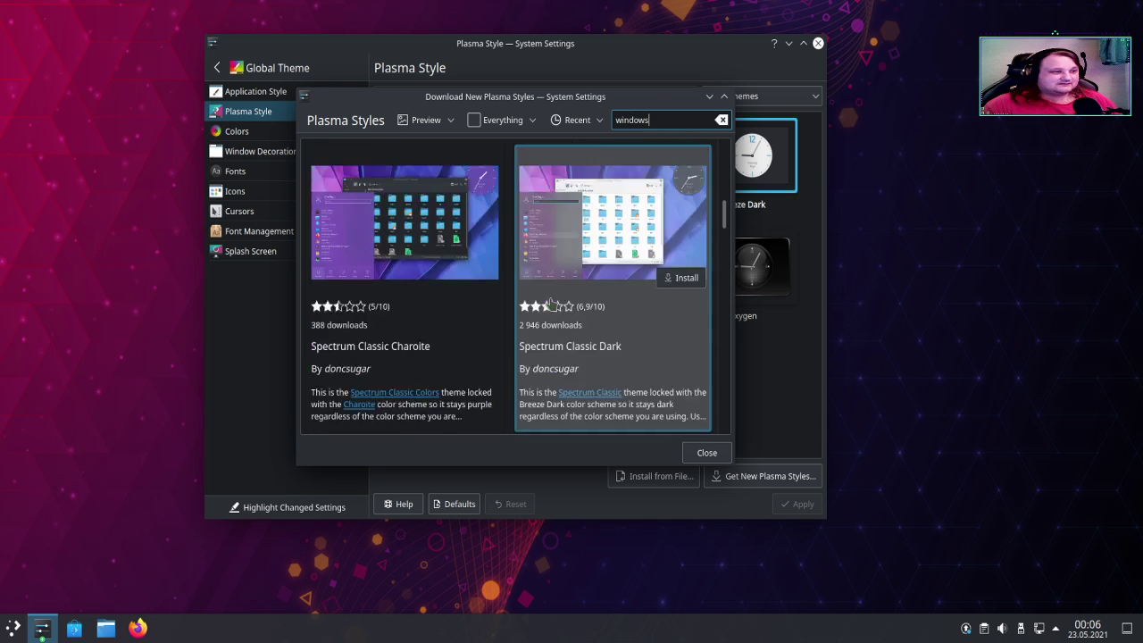
{"action": "scroll", "coordinate": [551, 304], "scroll_direction": "down", "scroll_amount": 2}
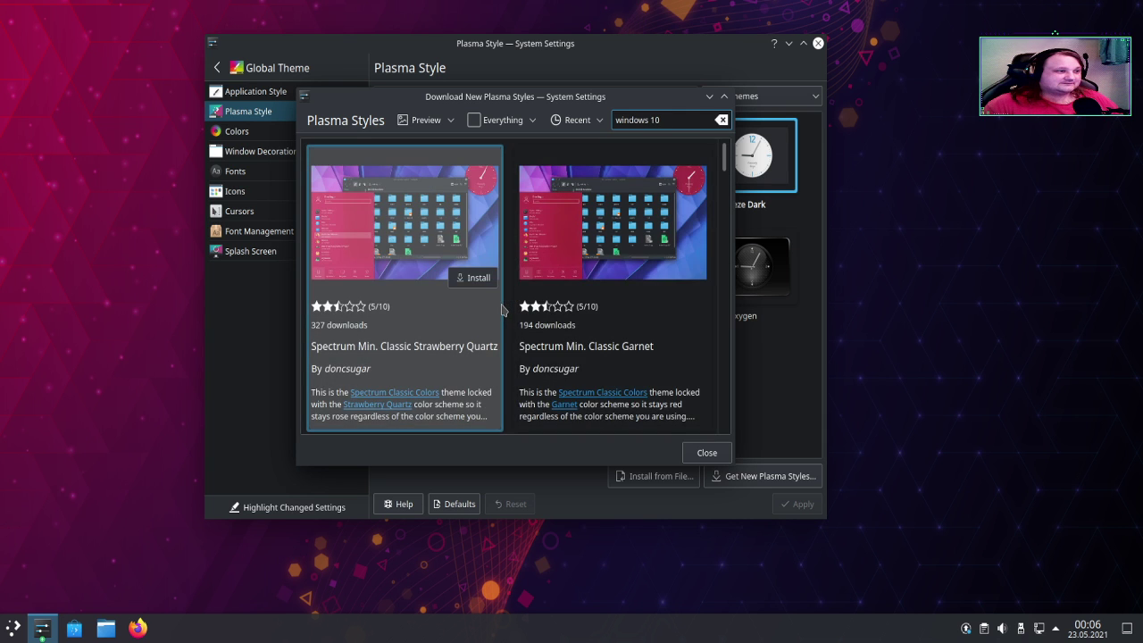
{"action": "scroll", "coordinate": [501, 309], "scroll_direction": "down", "scroll_amount": 3}
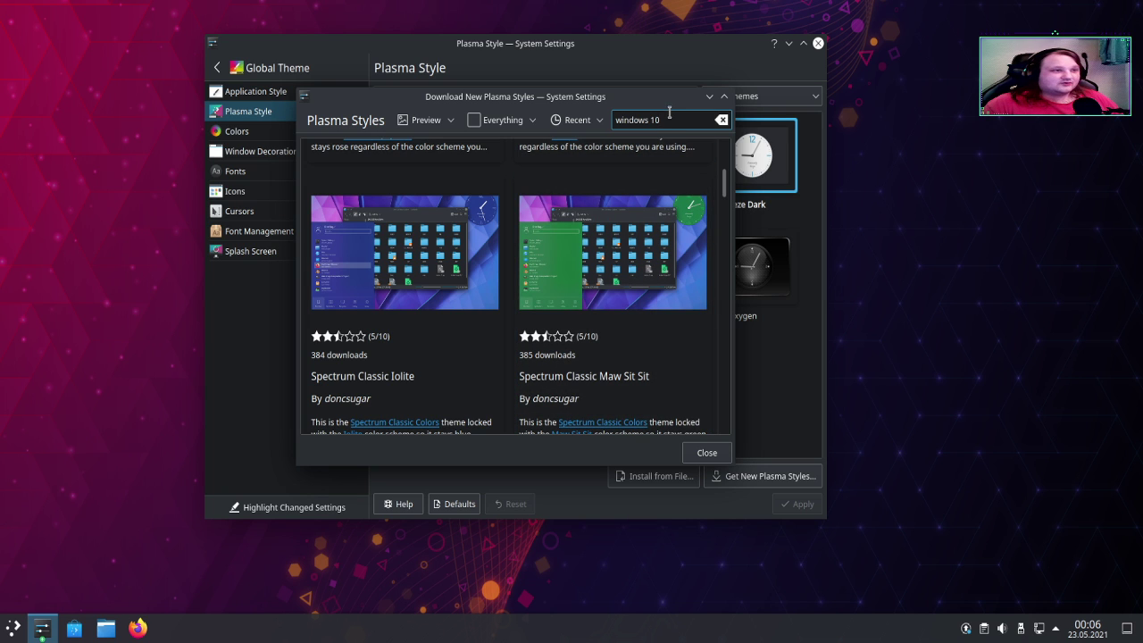
Search for 'mac' instead and install the WhiteSur dark plasma style.
{"action": "left_click_drag", "start_coordinate": [662, 123], "coordinate": [568, 109]}
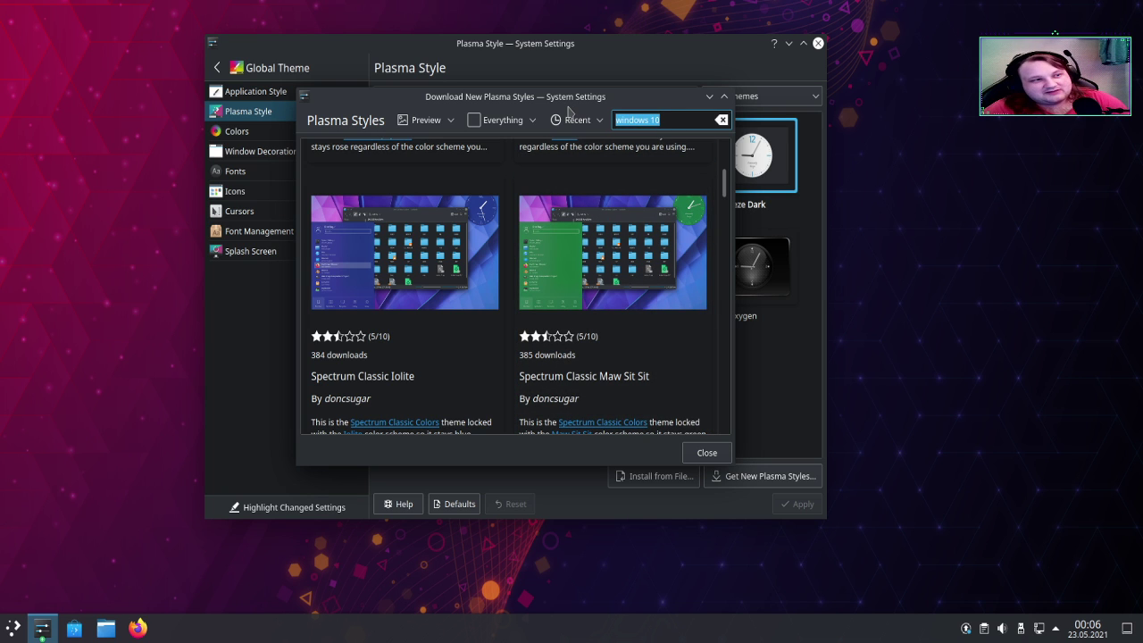
{"action": "key", "text": "BackSpace"}
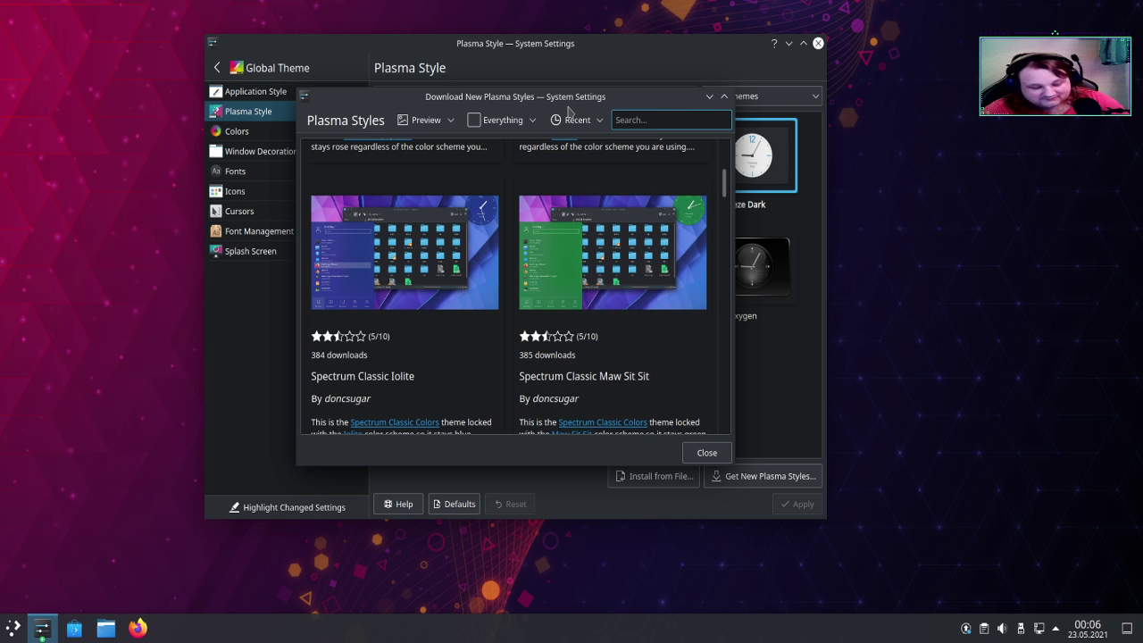
{"action": "type", "text": "mac os"}
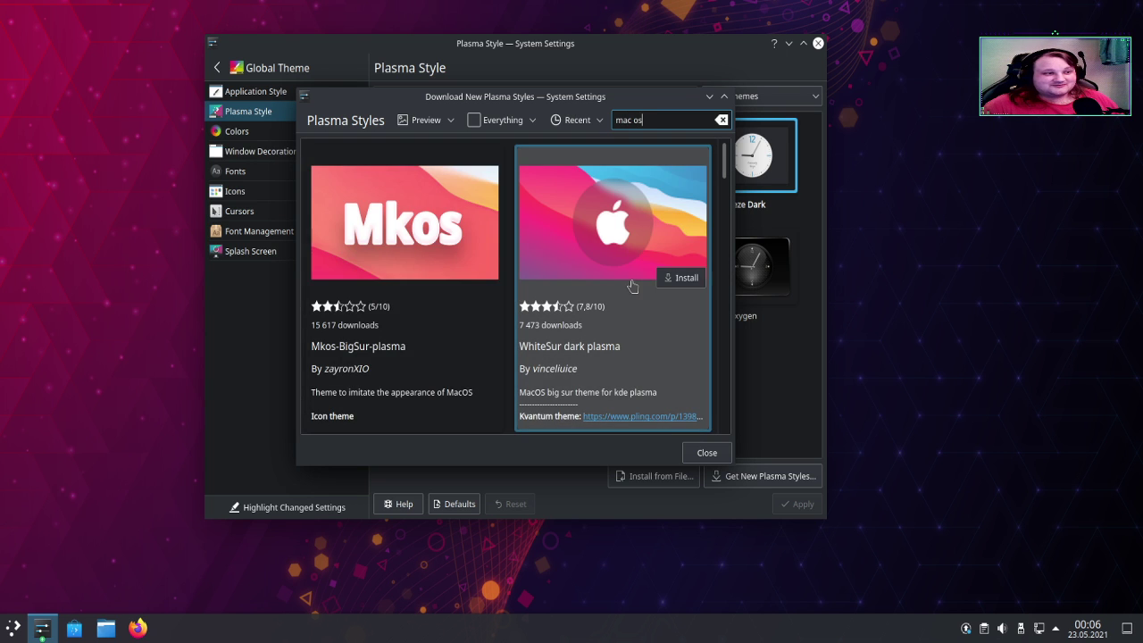
{"action": "scroll", "coordinate": [580, 267], "scroll_direction": "down", "scroll_amount": 5}
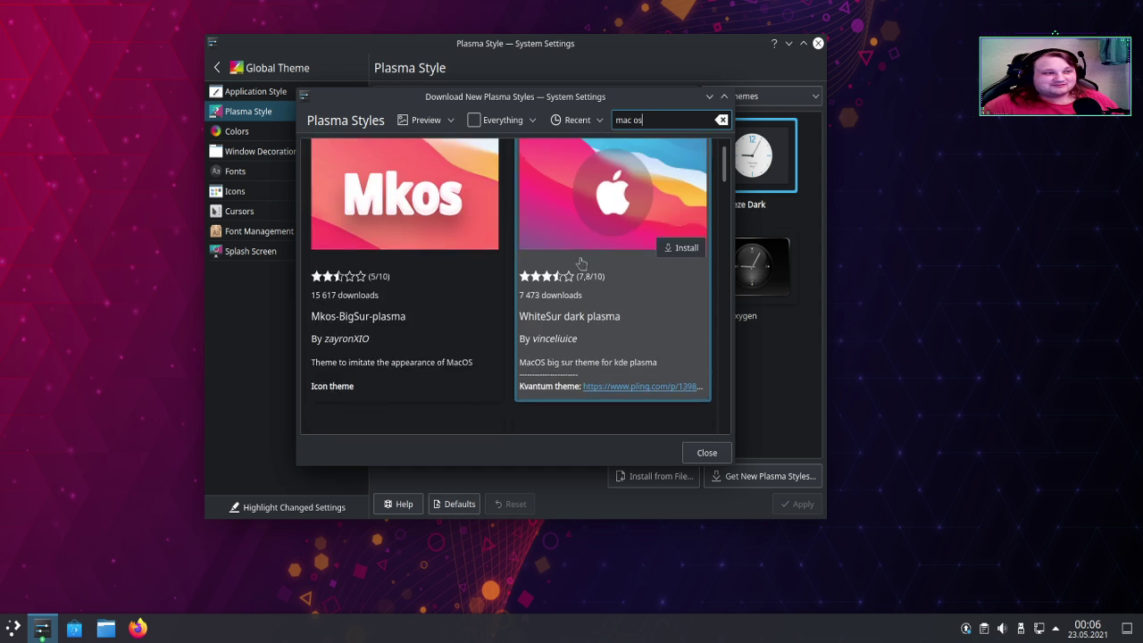
{"action": "scroll", "coordinate": [584, 263], "scroll_direction": "up", "scroll_amount": 5}
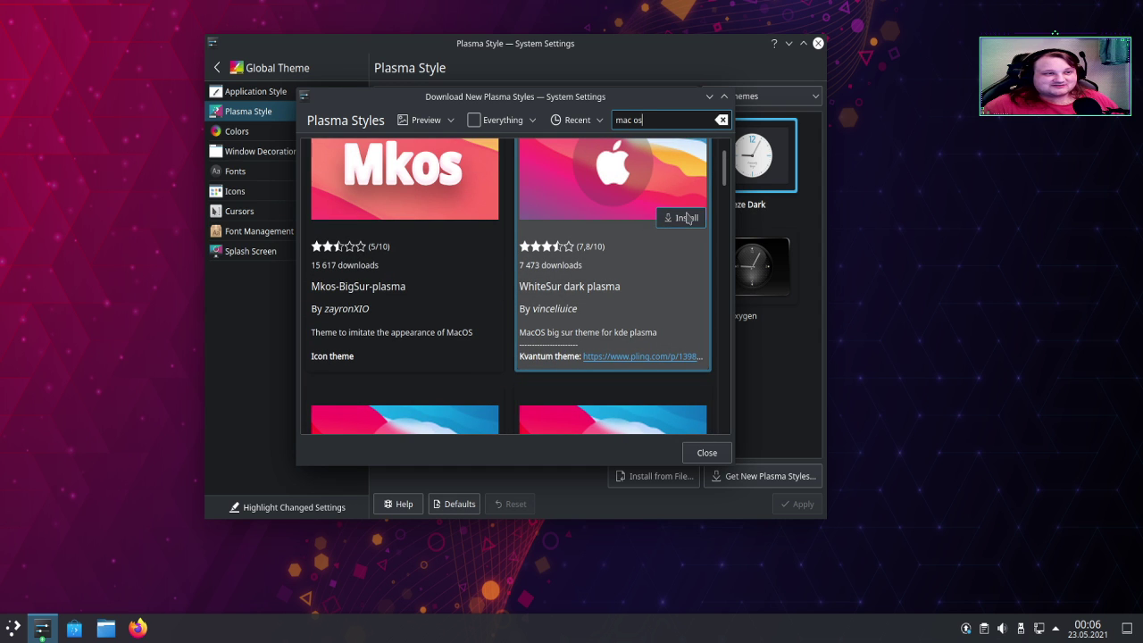
{"action": "left_click", "coordinate": [683, 223]}
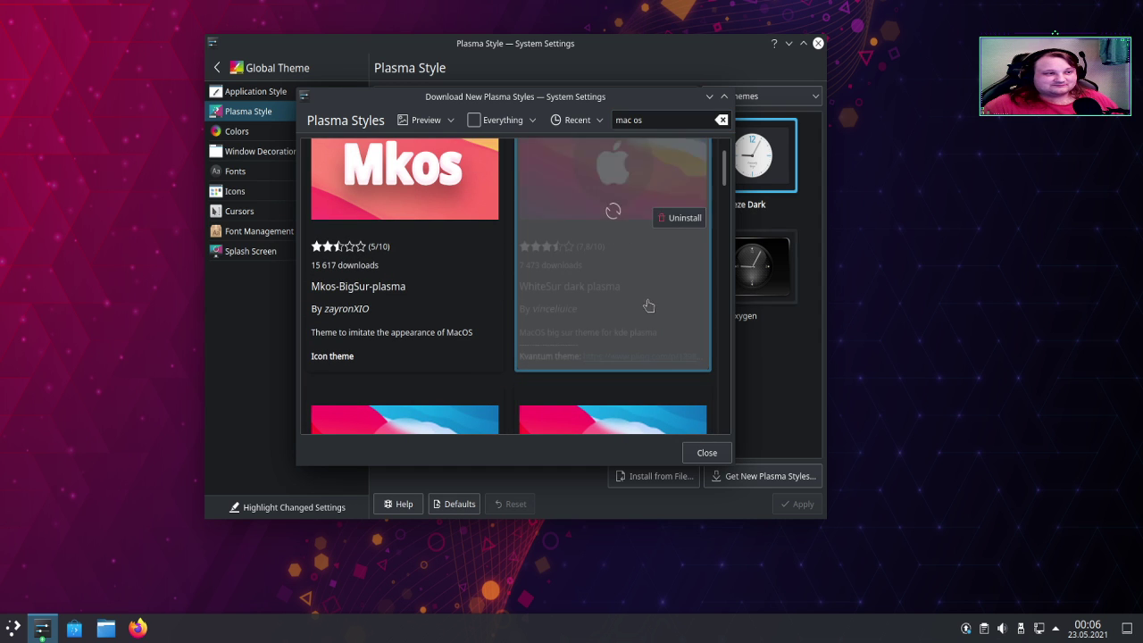
{"action": "scroll", "coordinate": [647, 306], "scroll_direction": "down", "scroll_amount": 2}
{"action": "scroll", "coordinate": [647, 306], "scroll_direction": "down", "scroll_amount": 2}
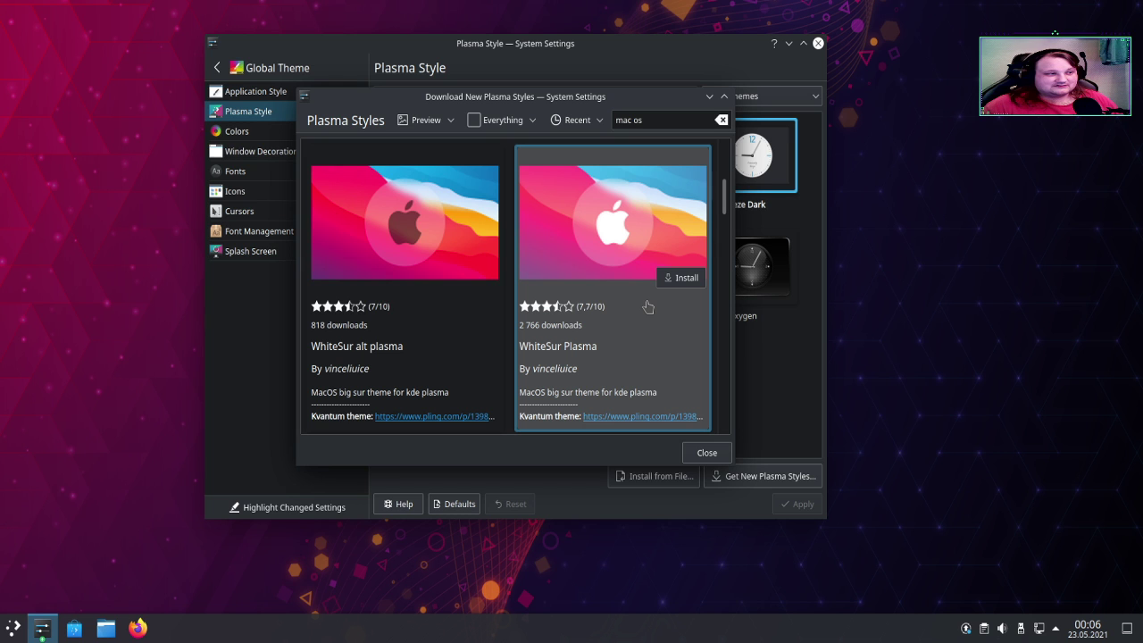
{"action": "scroll", "coordinate": [647, 306], "scroll_direction": "up", "scroll_amount": 3}
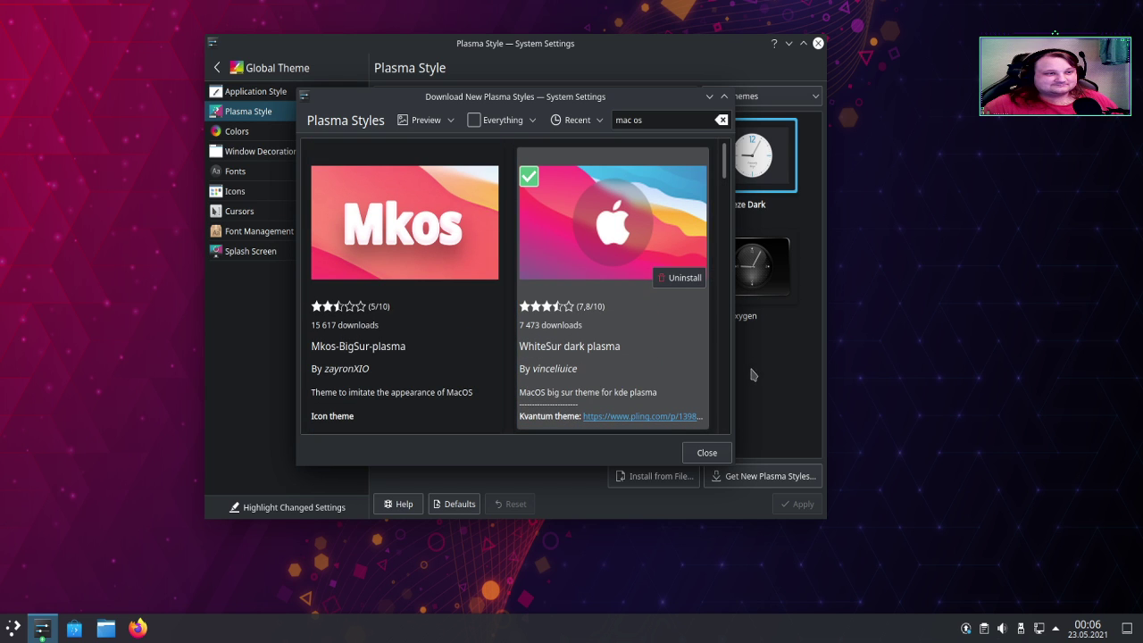
{"action": "left_click", "coordinate": [719, 452]}
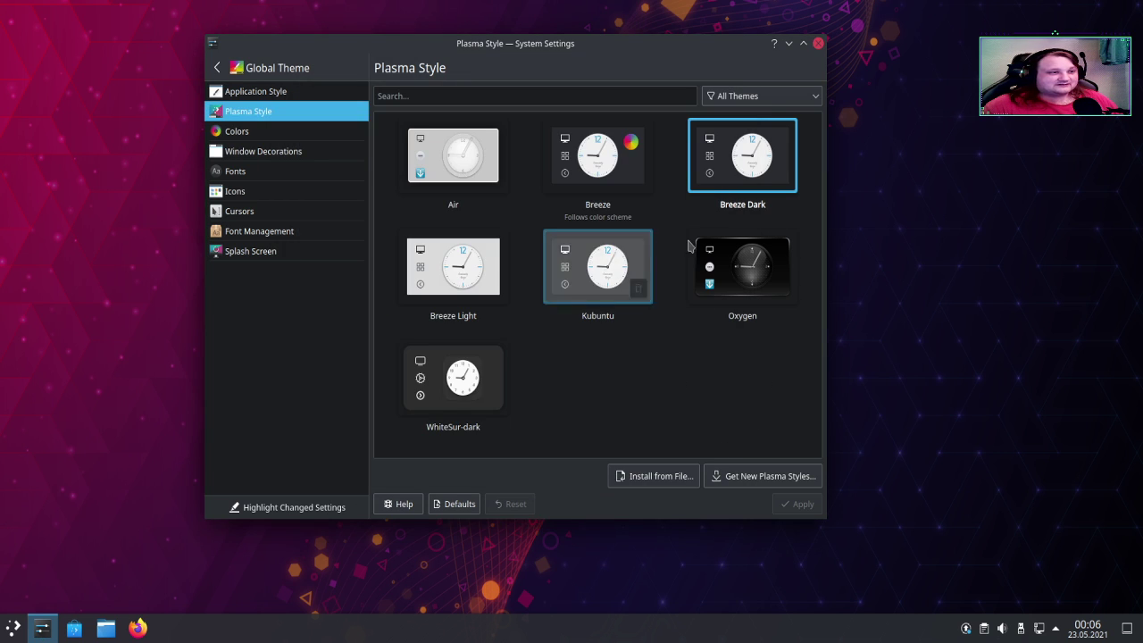
Apply WhiteSur-dark as the Plasma style and check the launcher's new look.
{"action": "left_click", "coordinate": [452, 390]}
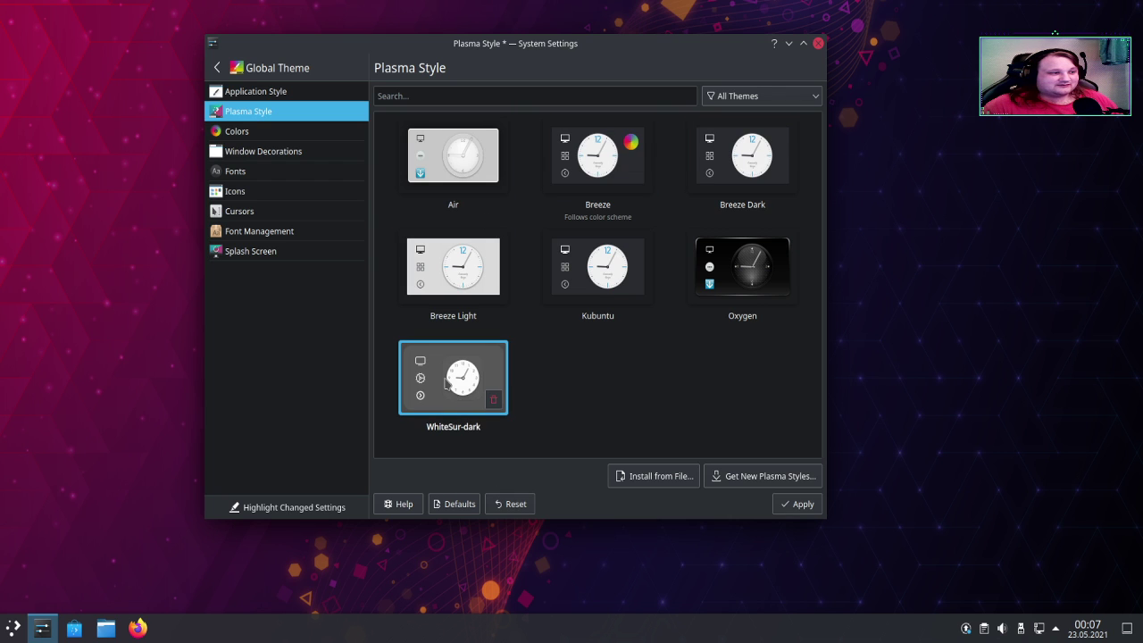
{"action": "left_click", "coordinate": [802, 504]}
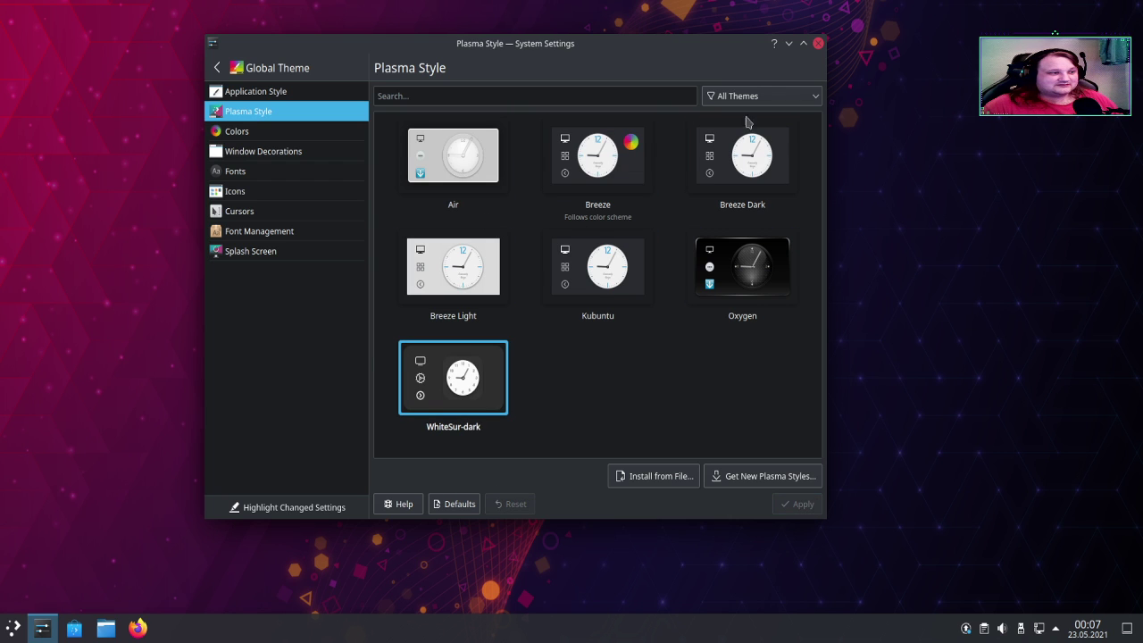
{"action": "left_click", "coordinate": [14, 628]}
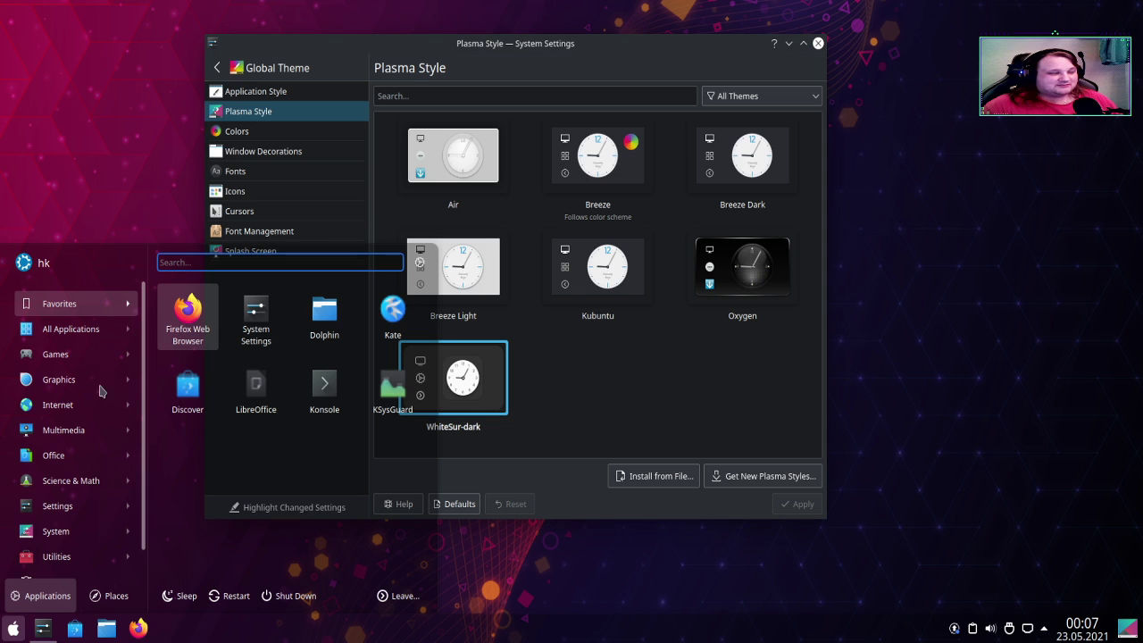
{"action": "left_click", "coordinate": [43, 628]}
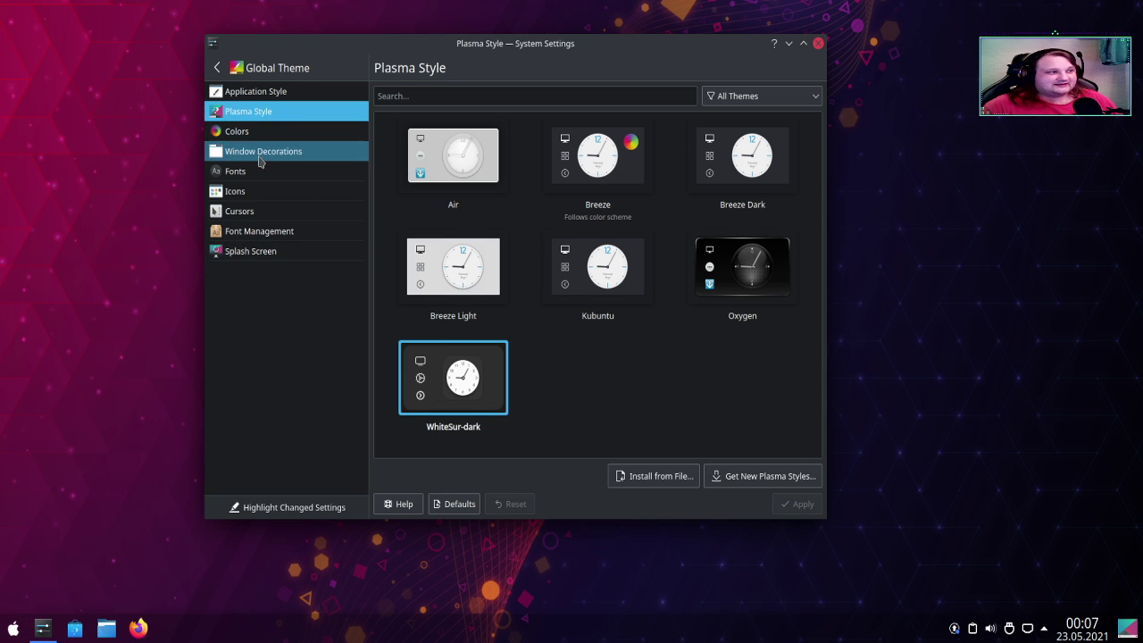
Move the taskbar panel from the bottom edge to the top of the screen.
{"action": "right_click", "coordinate": [453, 628]}
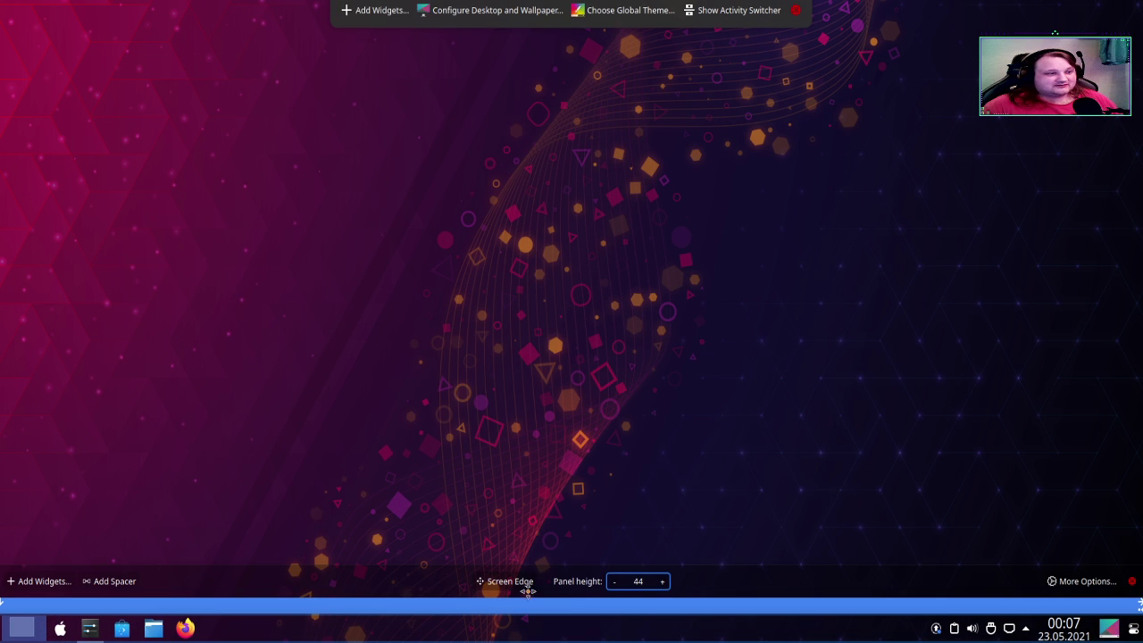
{"action": "left_click_drag", "start_coordinate": [505, 581], "coordinate": [505, 61]}
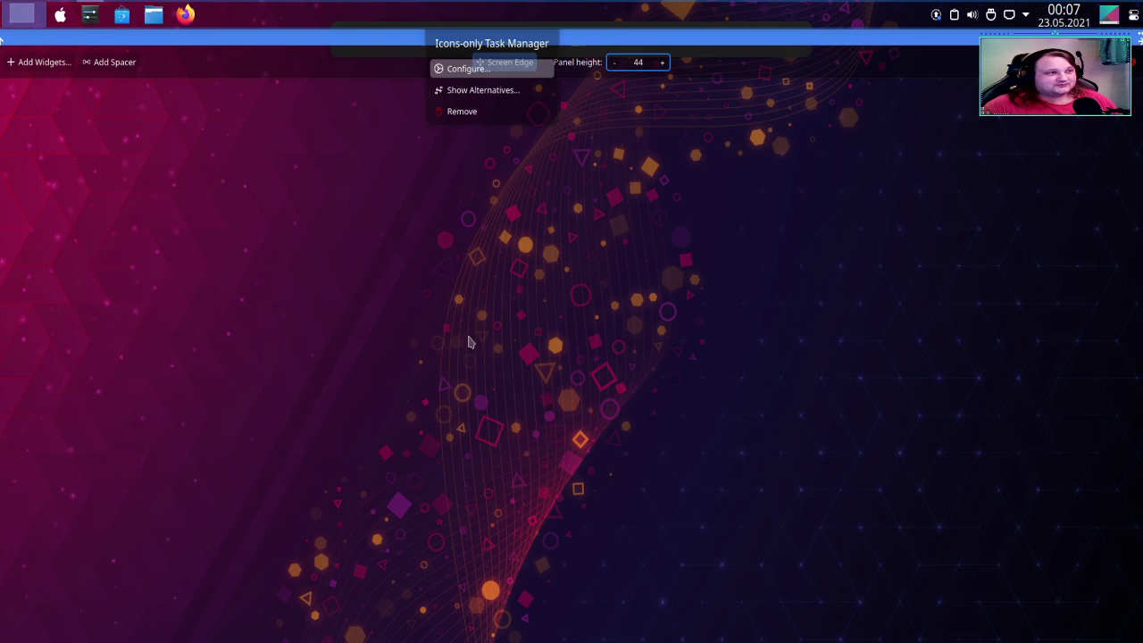
{"action": "left_click", "coordinate": [622, 274]}
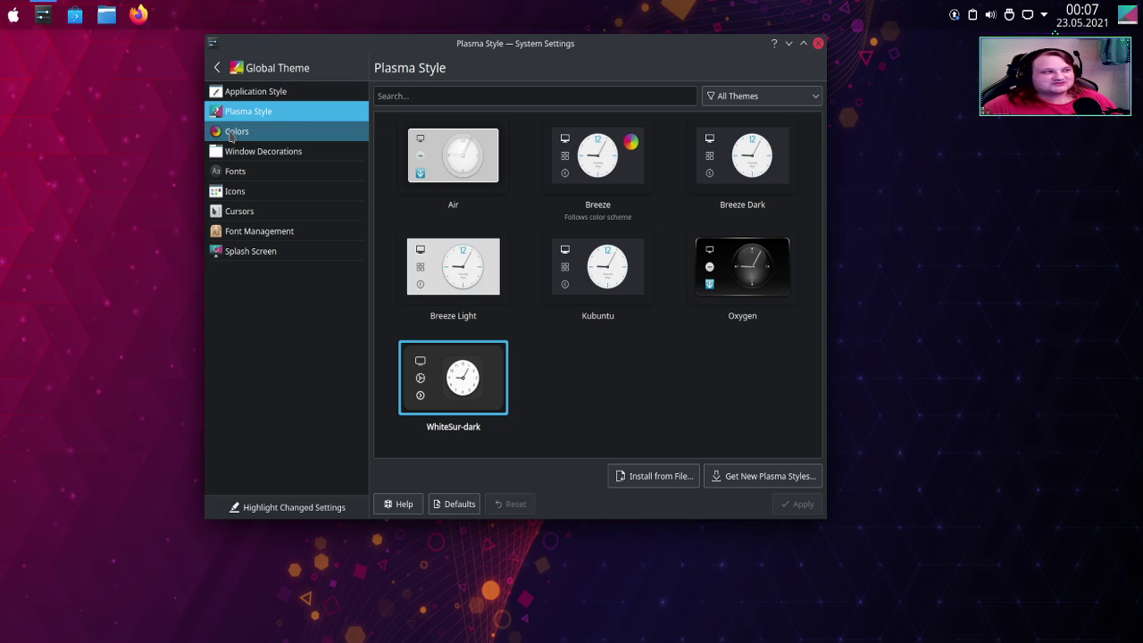
Install the WhiteSur Aurorae decorations and apply WhiteSur-dark as the window decoration.
{"action": "left_click", "coordinate": [276, 157]}
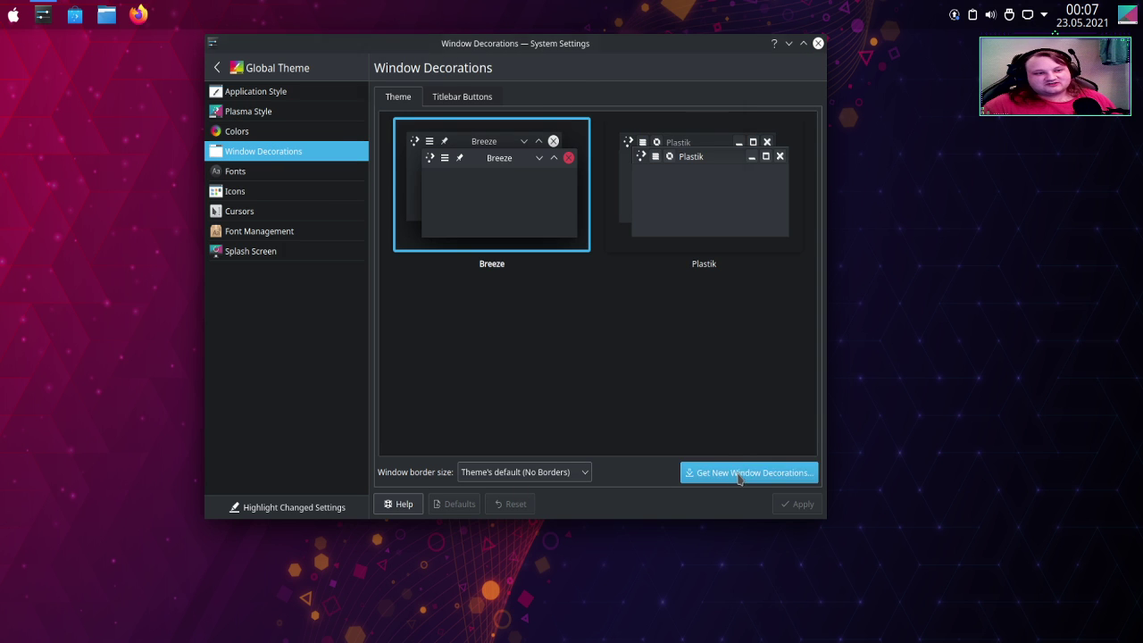
{"action": "left_click", "coordinate": [741, 473]}
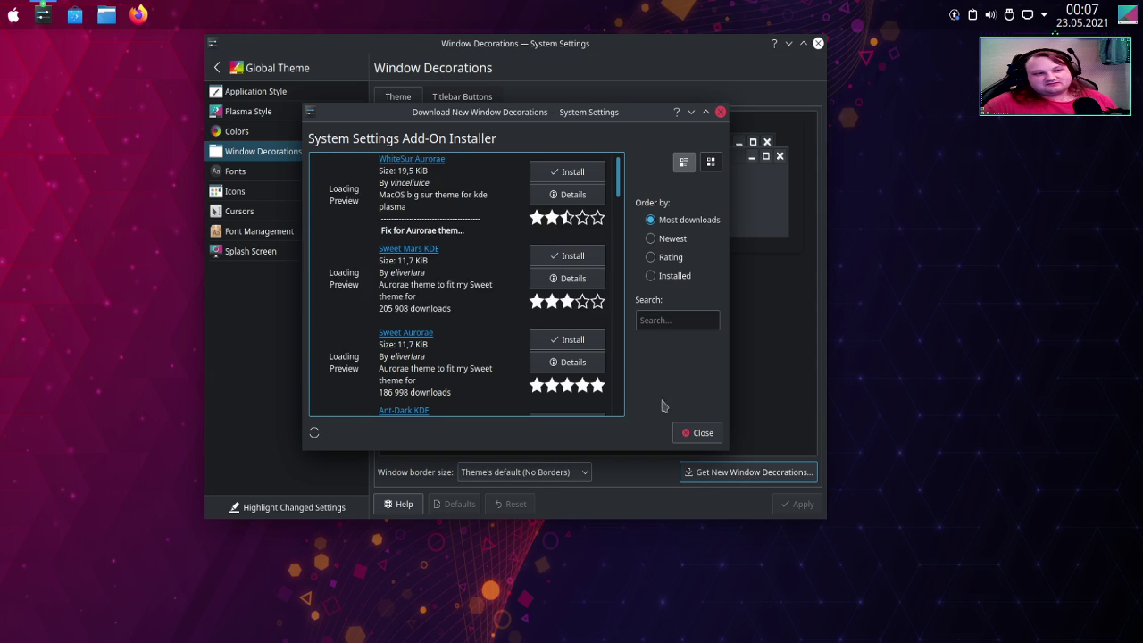
{"action": "left_click", "coordinate": [563, 173]}
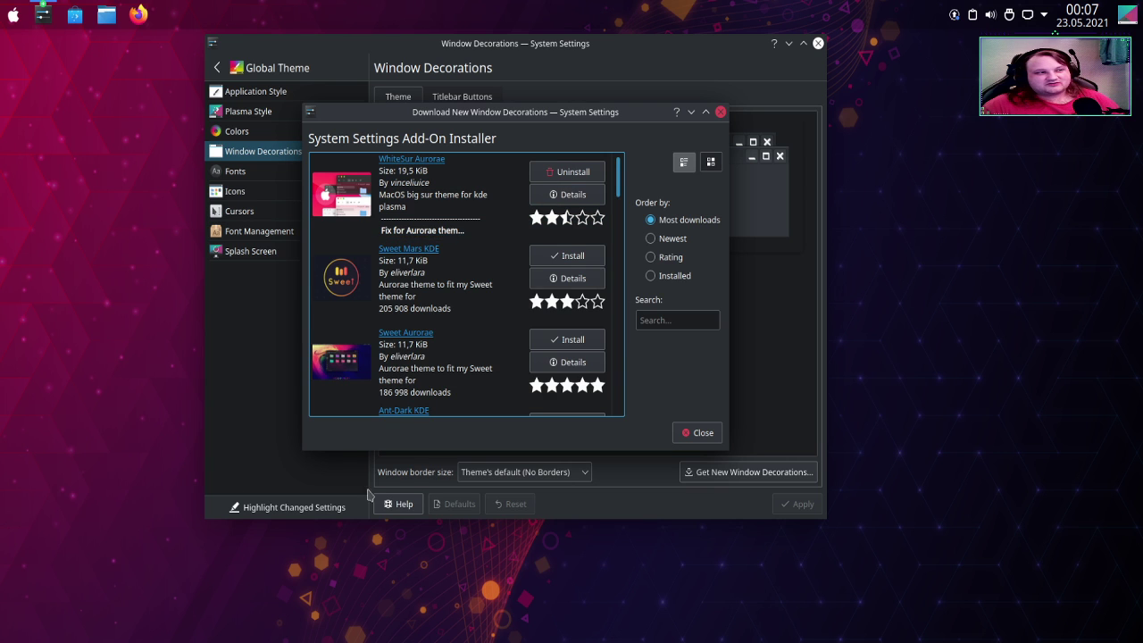
{"action": "left_click", "coordinate": [697, 432]}
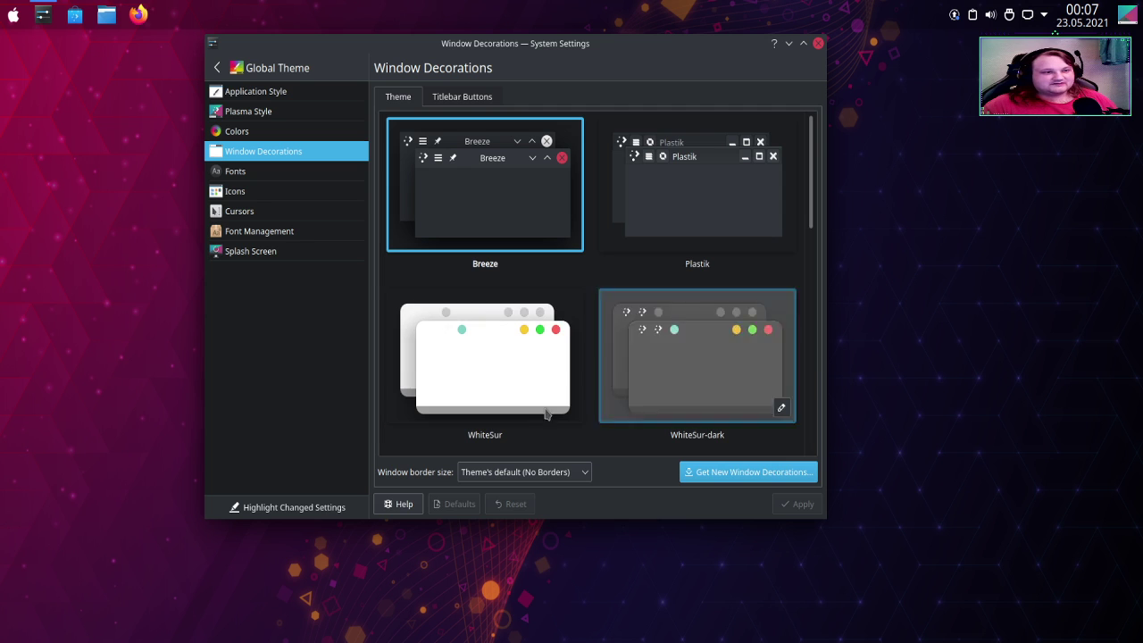
{"action": "left_click", "coordinate": [676, 360]}
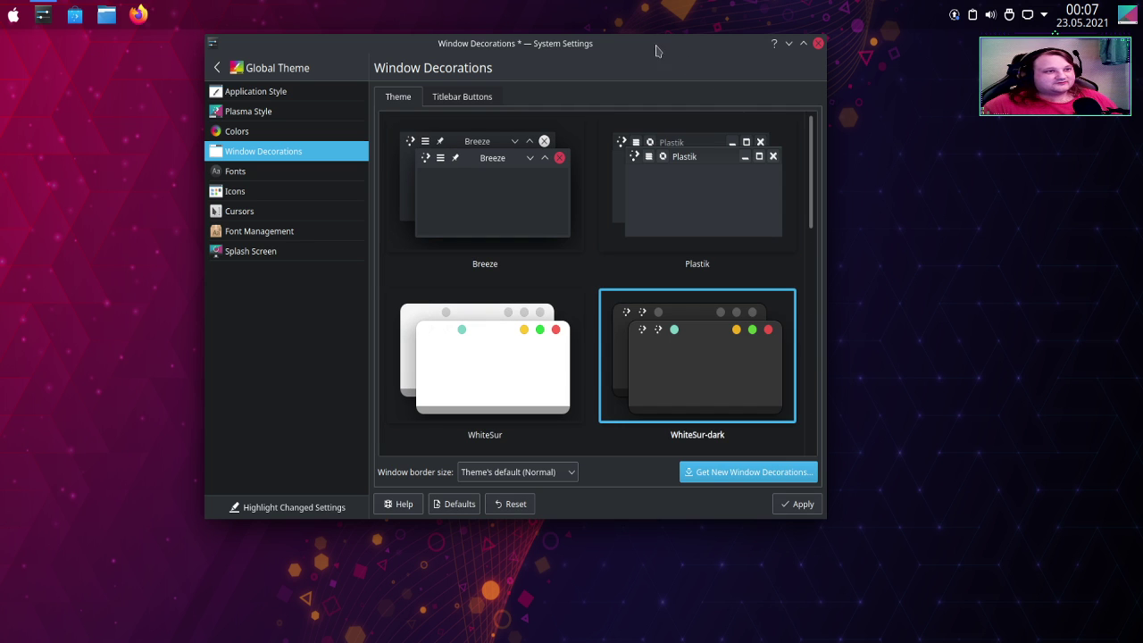
{"action": "left_click", "coordinate": [798, 505]}
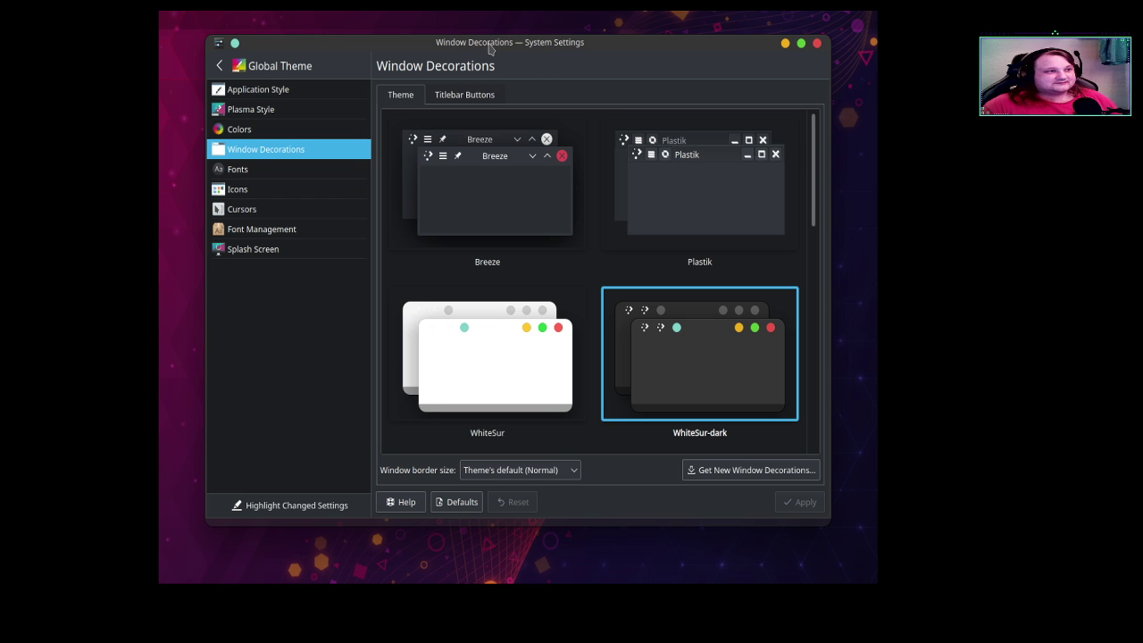
Maximize, restore and reposition the System Settings window.
{"action": "double_click", "coordinate": [489, 44]}
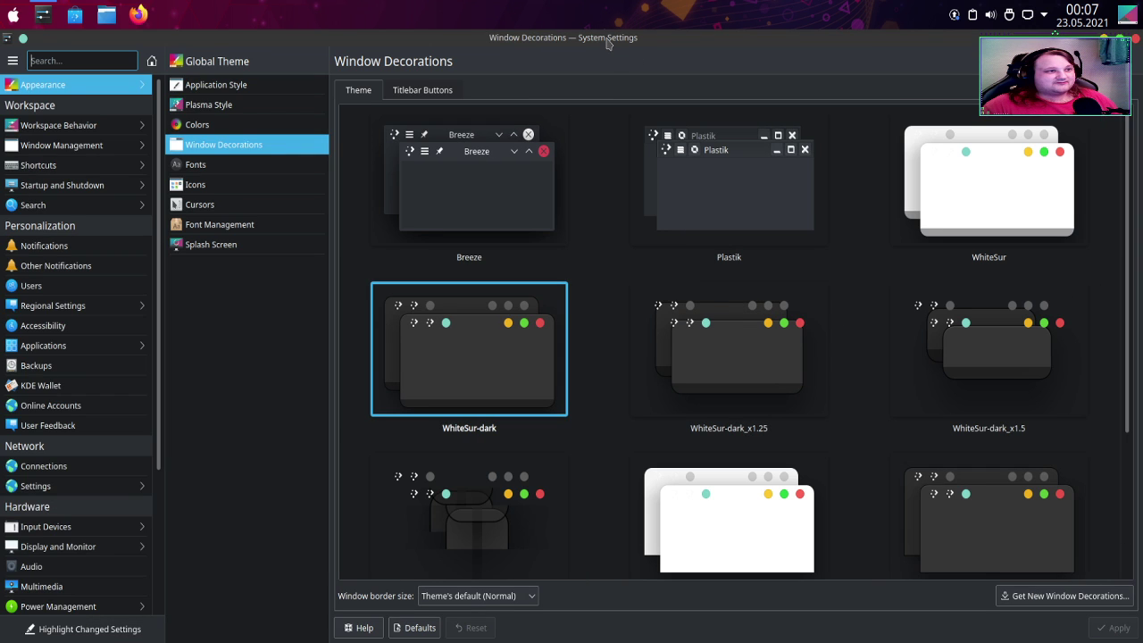
{"action": "double_click", "coordinate": [606, 40]}
{"action": "mouse_move", "coordinate": [539, 51]}
{"action": "left_mouse_down"}
{"action": "mouse_move", "coordinate": [807, 217]}
{"action": "mouse_move", "coordinate": [681, 35]}
{"action": "mouse_move", "coordinate": [435, 75]}
{"action": "mouse_move", "coordinate": [519, 58]}
{"action": "left_mouse_up"}
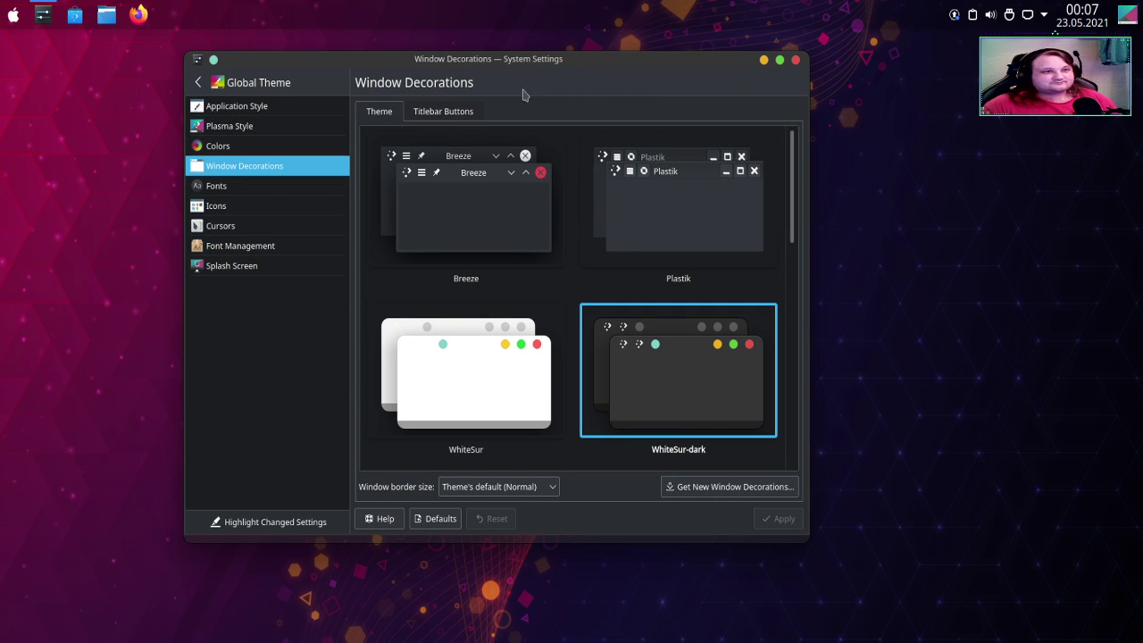
Move the close button to the titlebar's left, apply it, and test the window.
{"action": "left_click", "coordinate": [460, 114]}
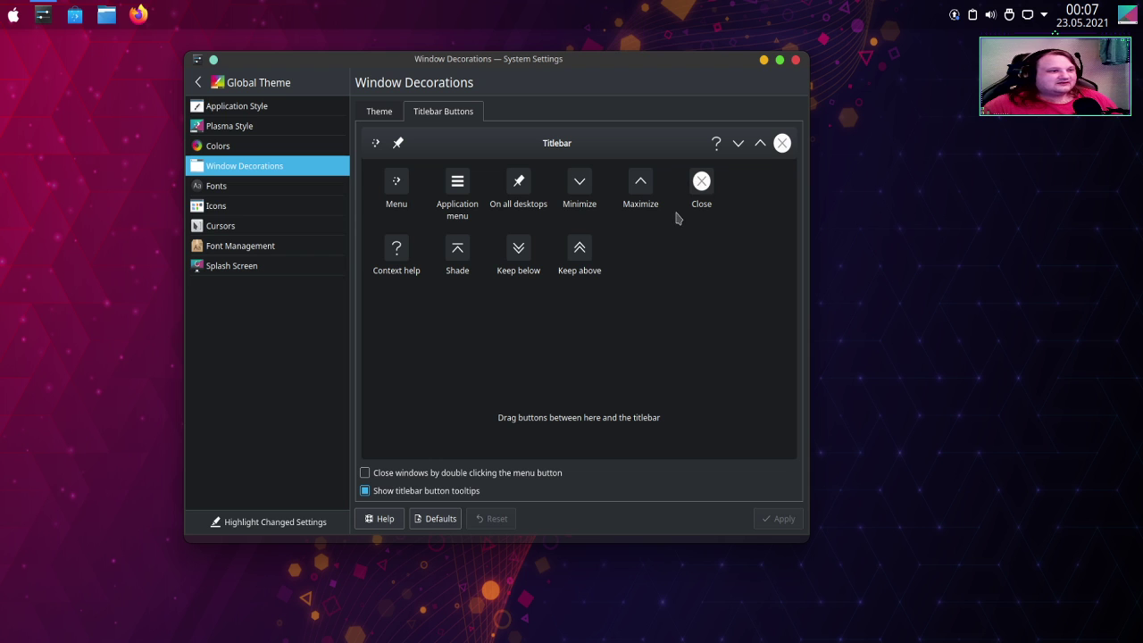
{"action": "left_click_drag", "start_coordinate": [782, 143], "coordinate": [446, 149]}
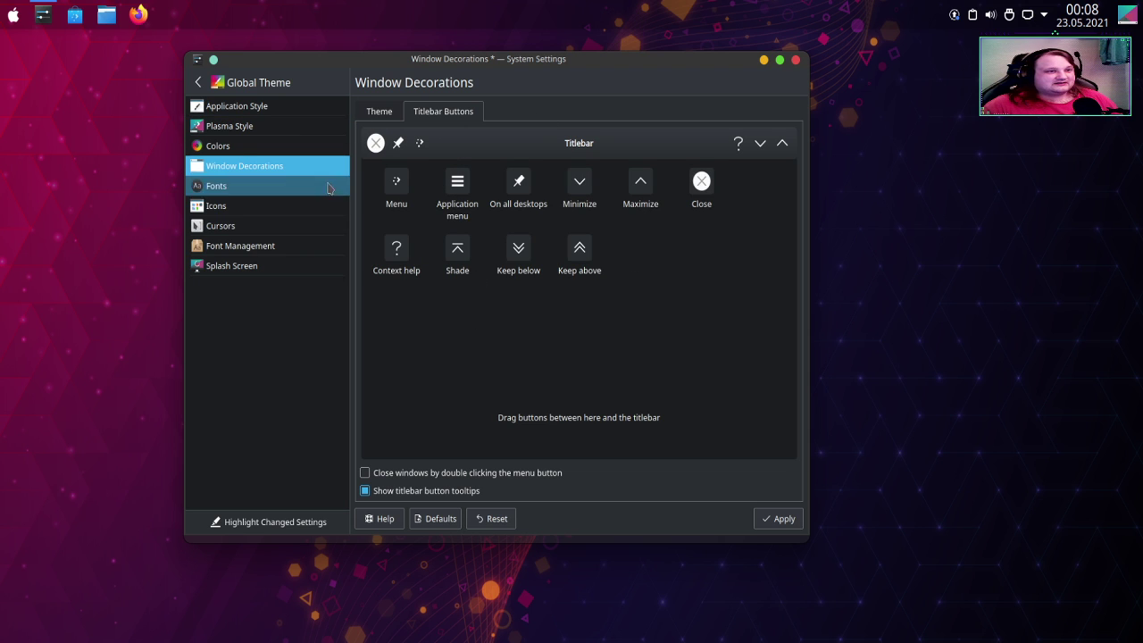
{"action": "left_click", "coordinate": [778, 522]}
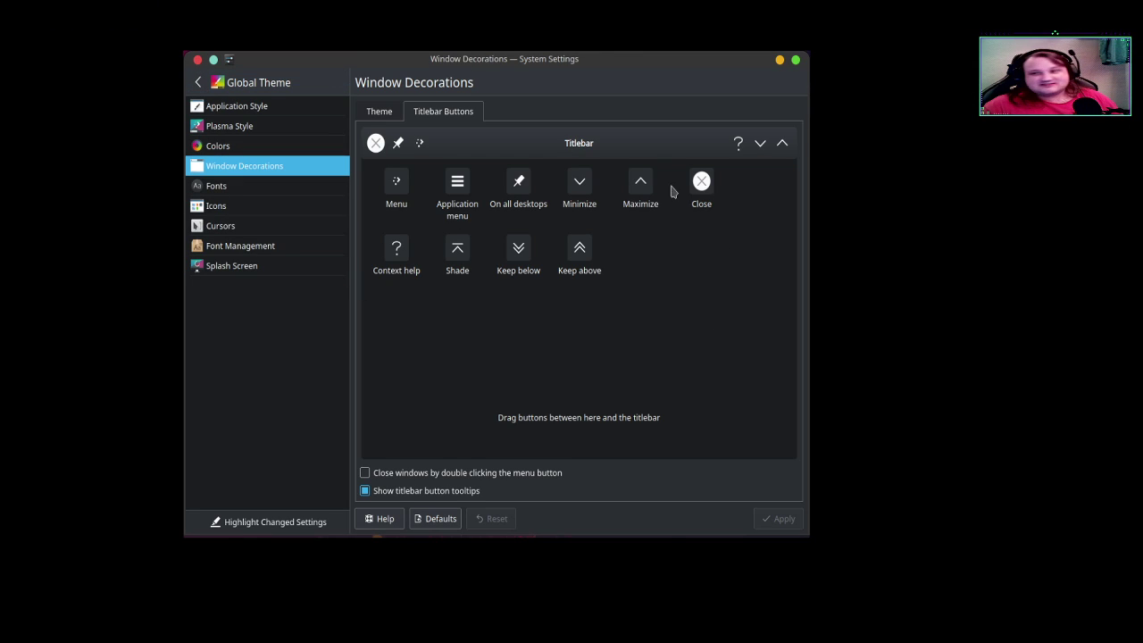
{"action": "double_click", "coordinate": [503, 59]}
{"action": "double_click", "coordinate": [553, 41]}
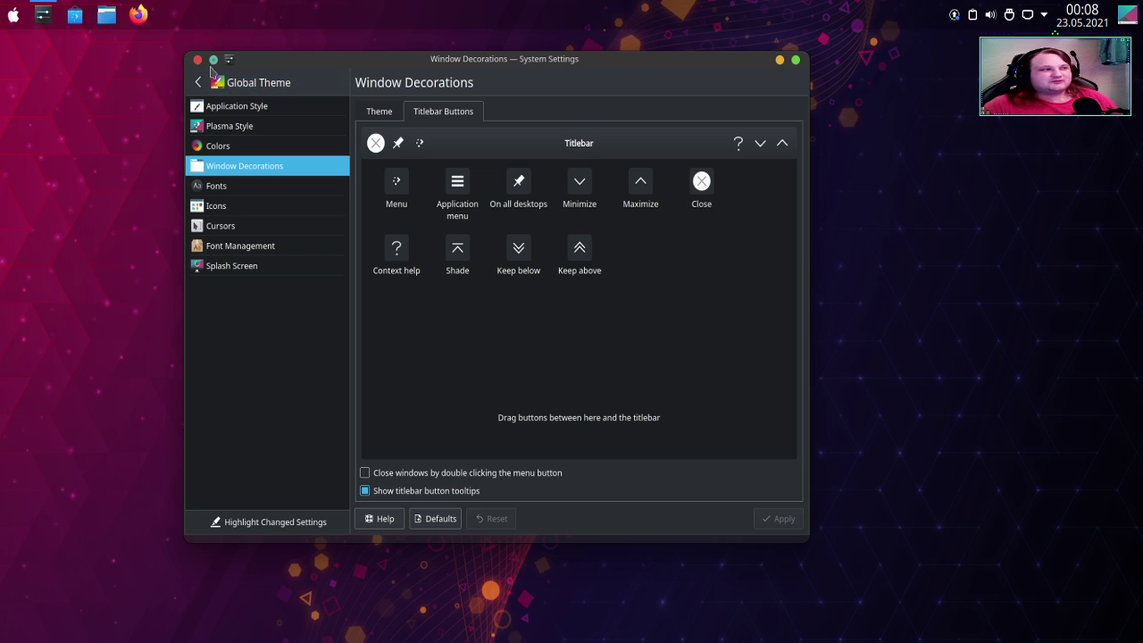
{"action": "left_click_drag", "start_coordinate": [480, 72], "coordinate": [586, 115]}
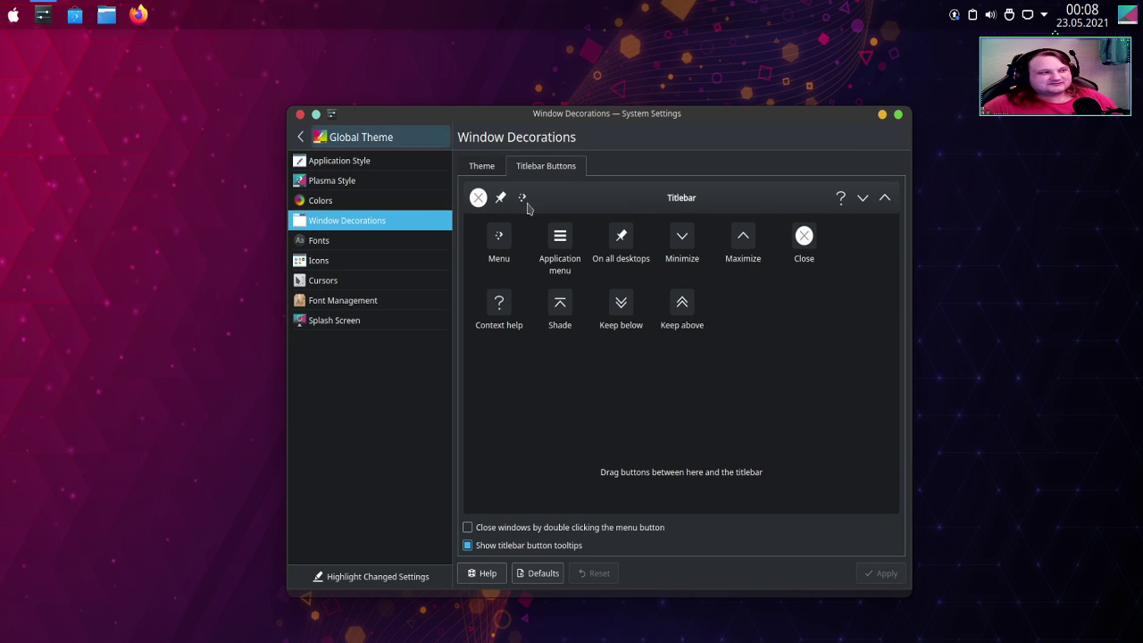
Put close back at the far right, the menu button far left, and apply.
{"action": "left_click_drag", "start_coordinate": [478, 197], "coordinate": [884, 197]}
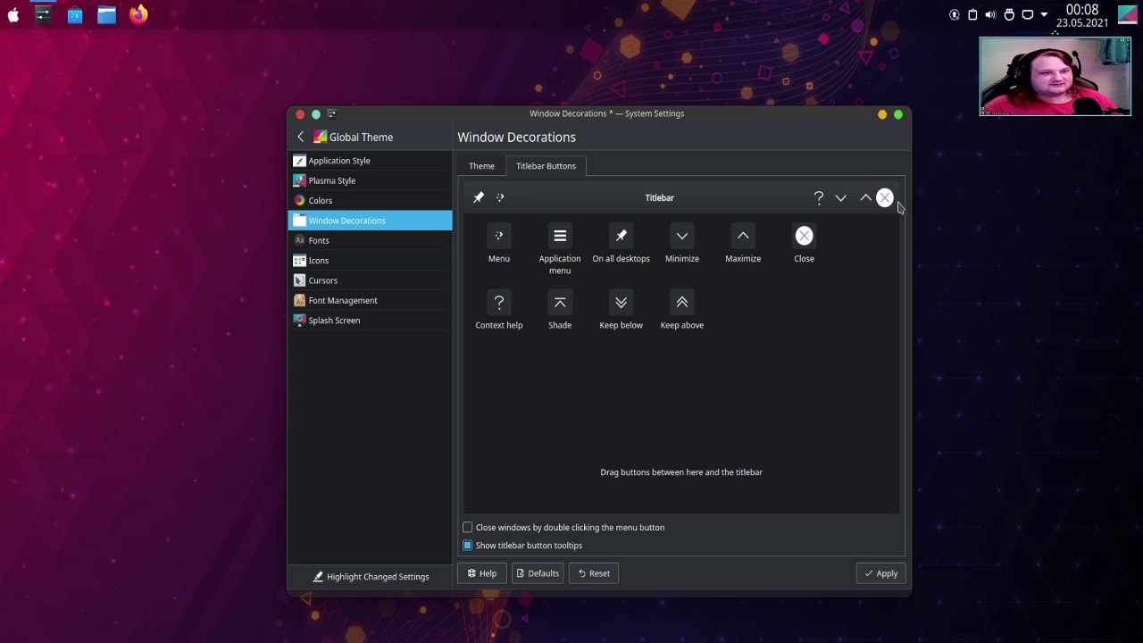
{"action": "left_click_drag", "start_coordinate": [500, 197], "coordinate": [473, 198]}
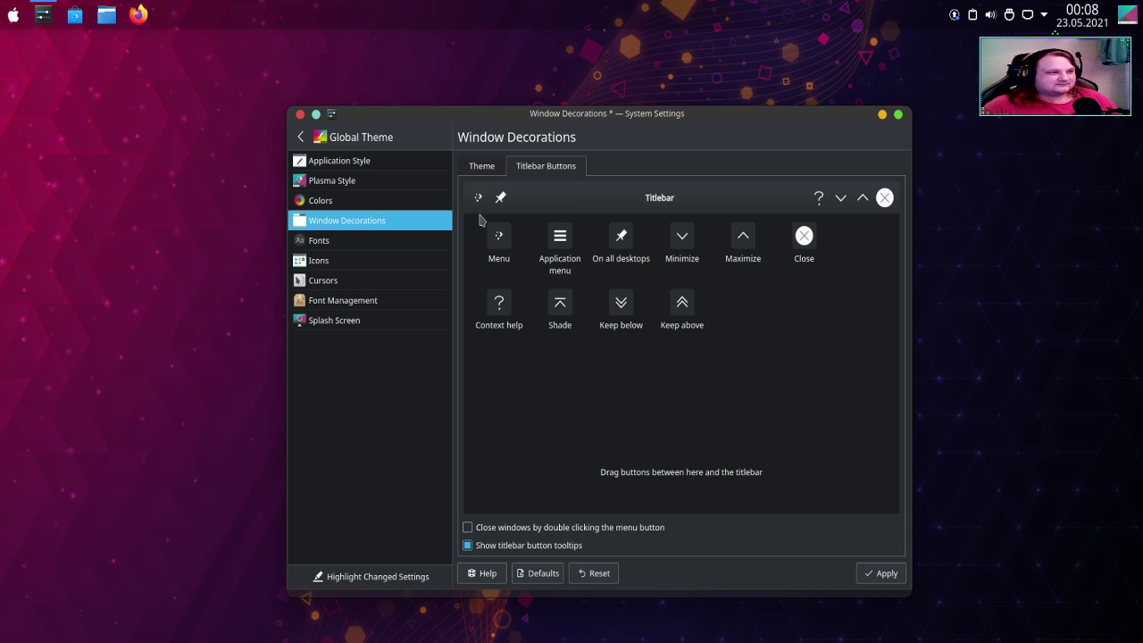
{"action": "left_click", "coordinate": [880, 573]}
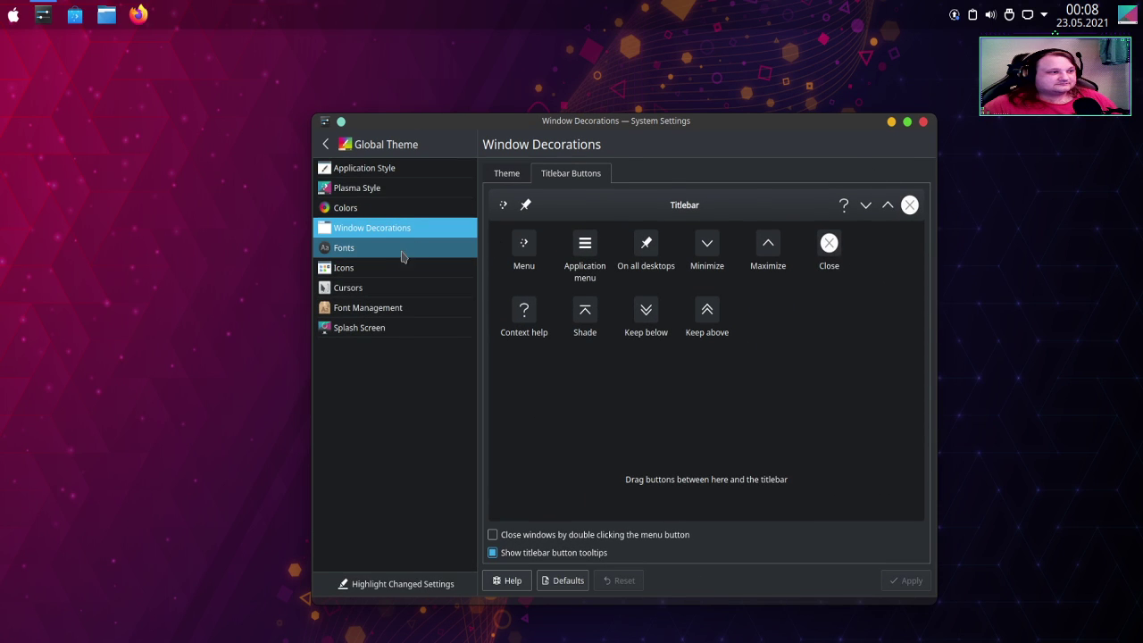
Search downloadable icon themes for 'mac os' and install Mkos-Big-Sur.
{"action": "left_click", "coordinate": [387, 253]}
{"action": "left_click", "coordinate": [364, 270]}
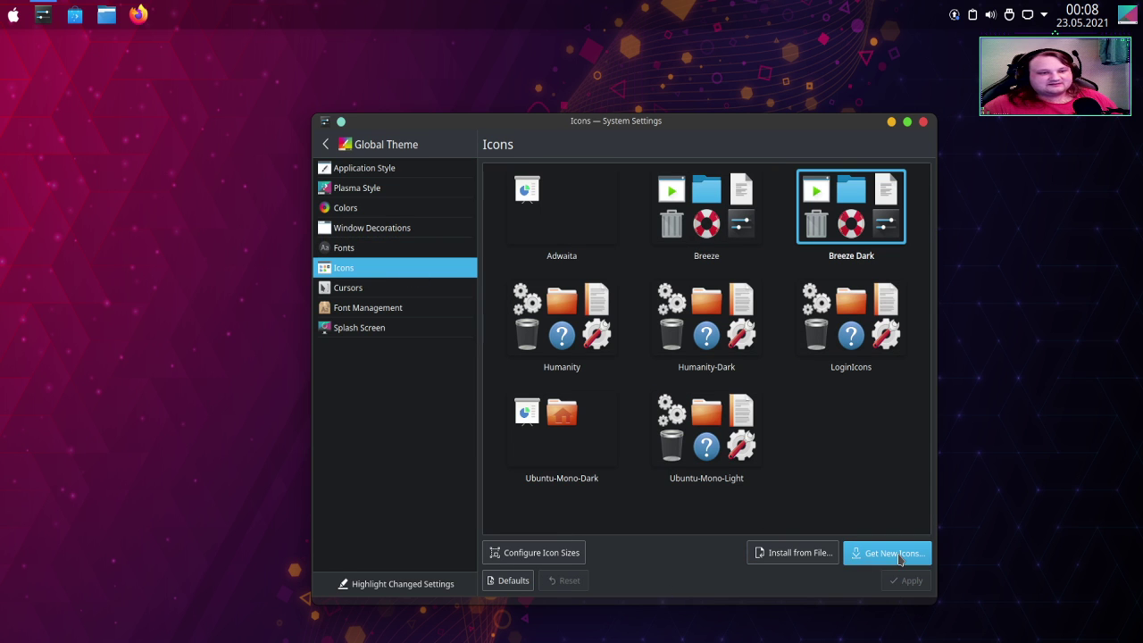
{"action": "left_click", "coordinate": [905, 553]}
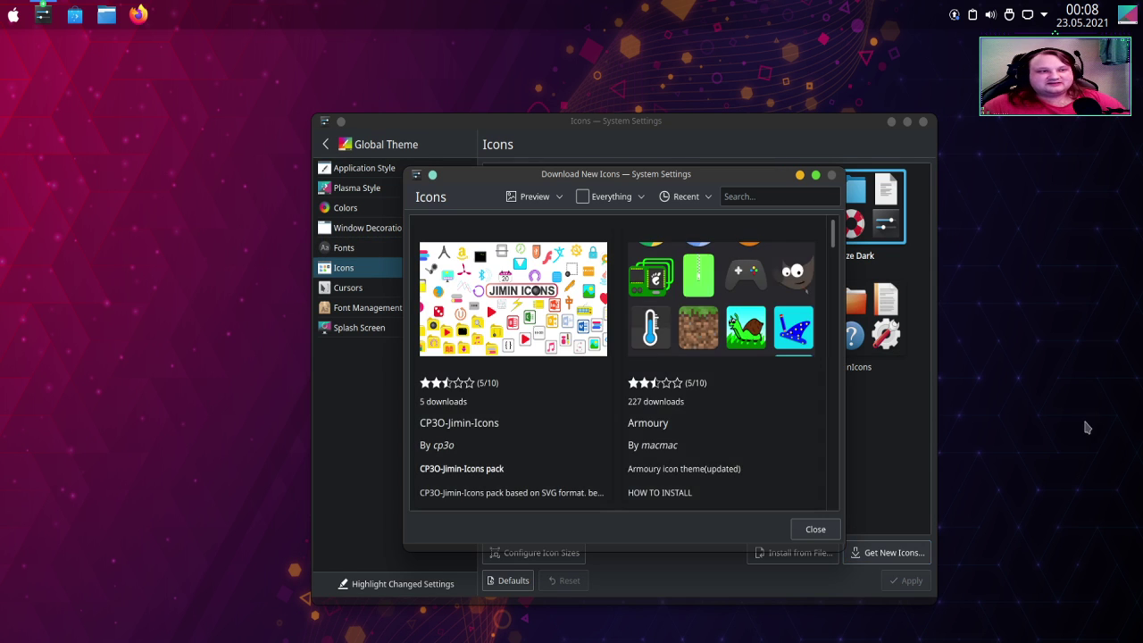
{"action": "left_click", "coordinate": [761, 200]}
{"action": "type", "text": "ma"}
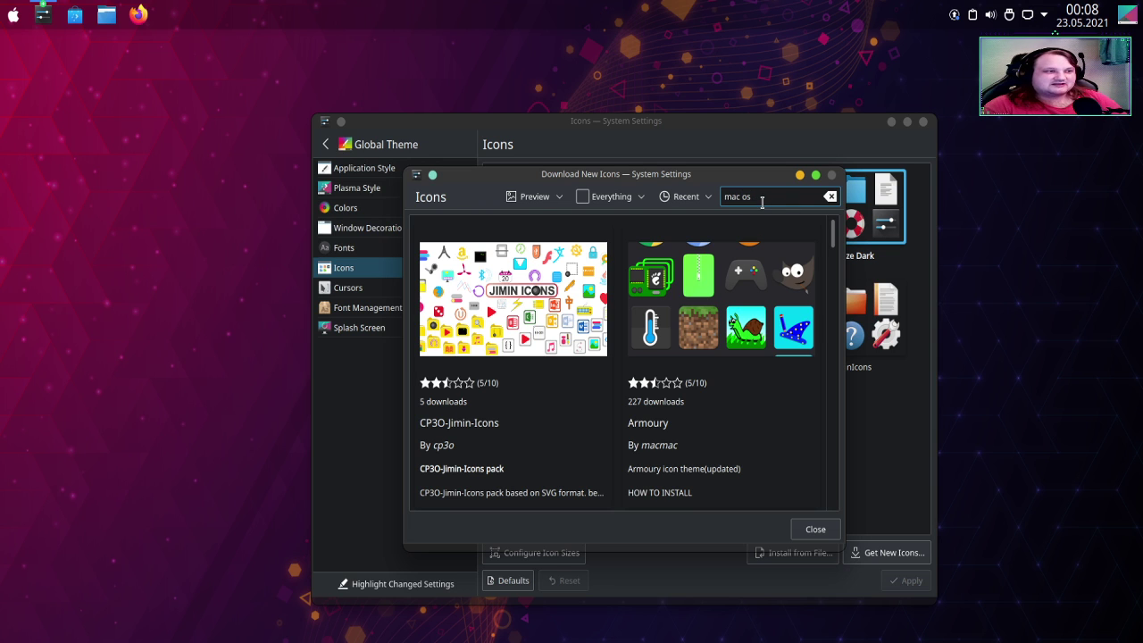
{"action": "type", "text": "c os"}
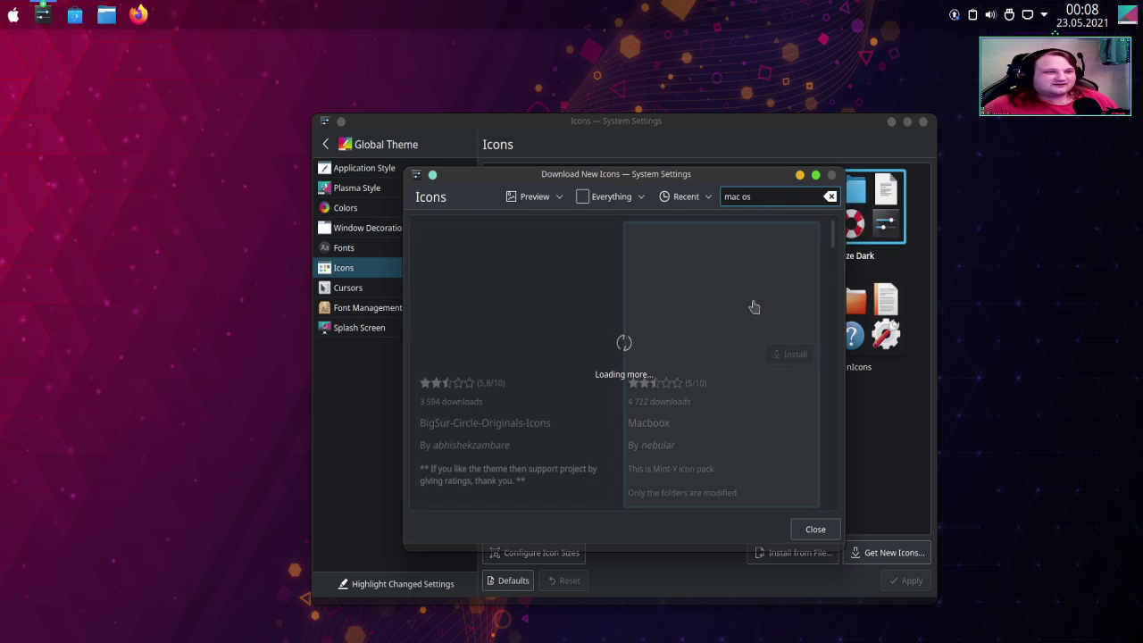
{"action": "scroll", "coordinate": [773, 406], "scroll_direction": "down", "scroll_amount": 3}
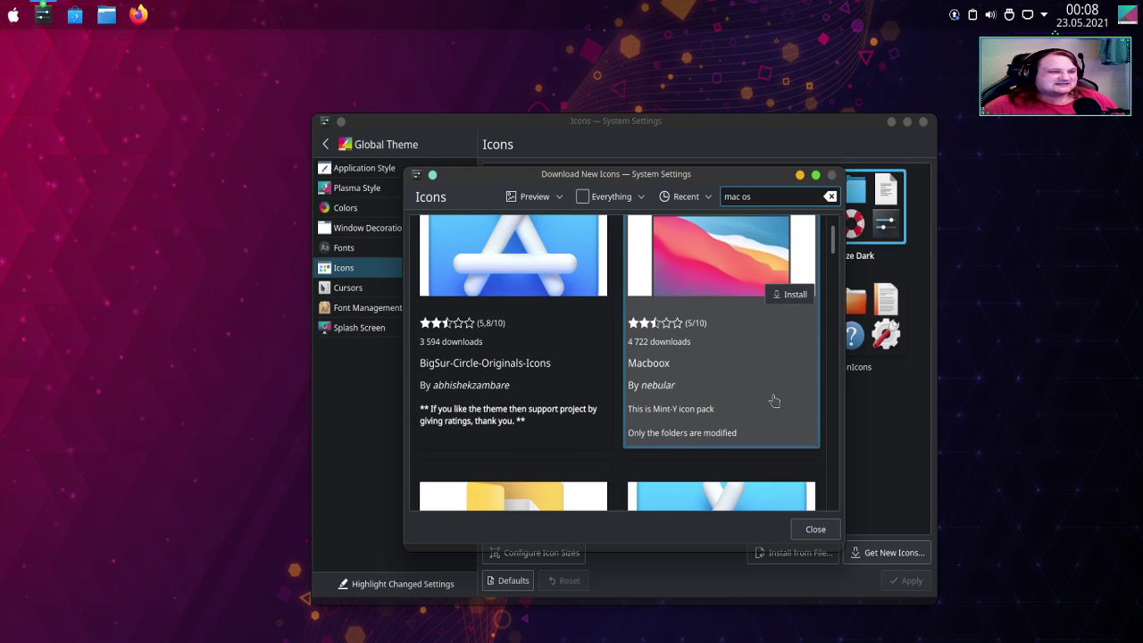
{"action": "scroll", "coordinate": [773, 409], "scroll_direction": "down", "scroll_amount": 5}
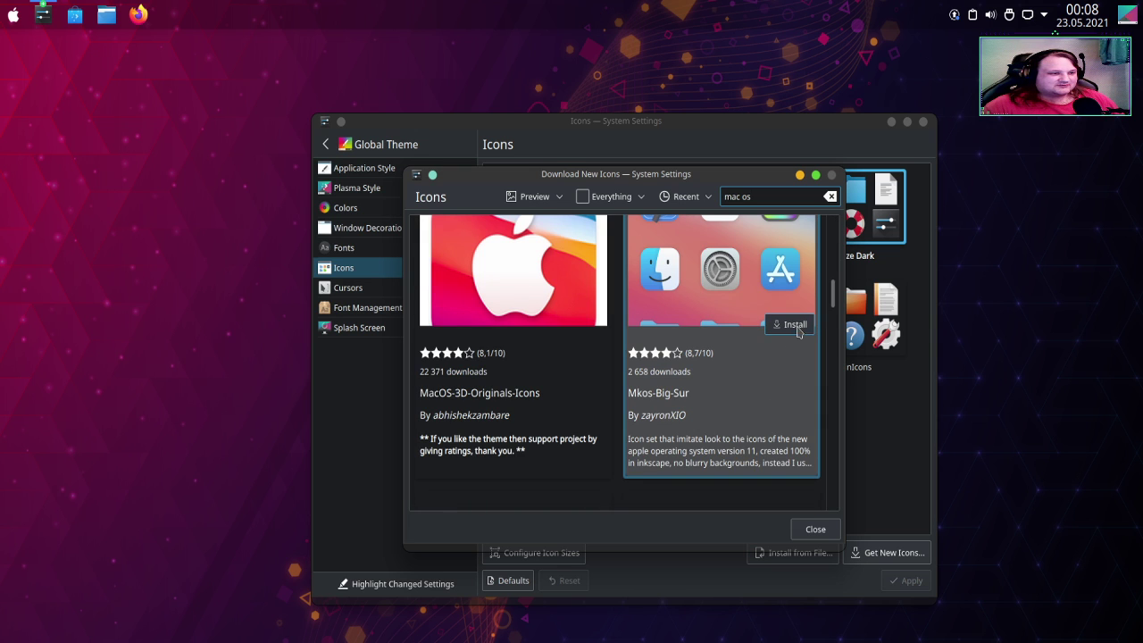
{"action": "left_click", "coordinate": [790, 325]}
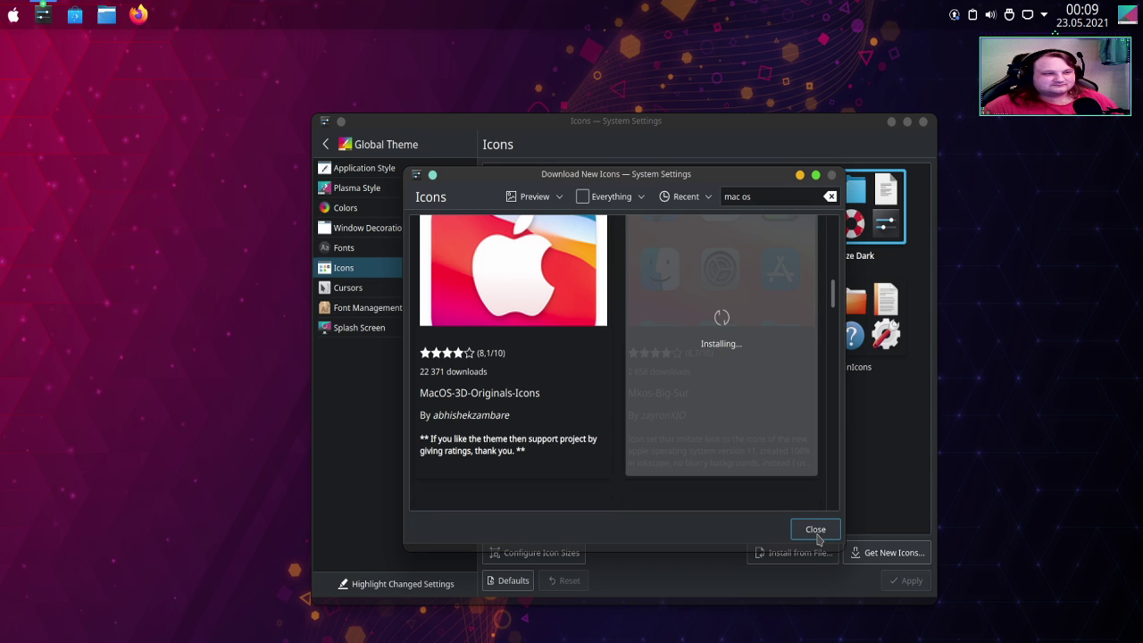
Apply the Mkos-Big-Sur-Night icon theme, then open Dolphin on Home and centre its window.
{"action": "left_click", "coordinate": [815, 533]}
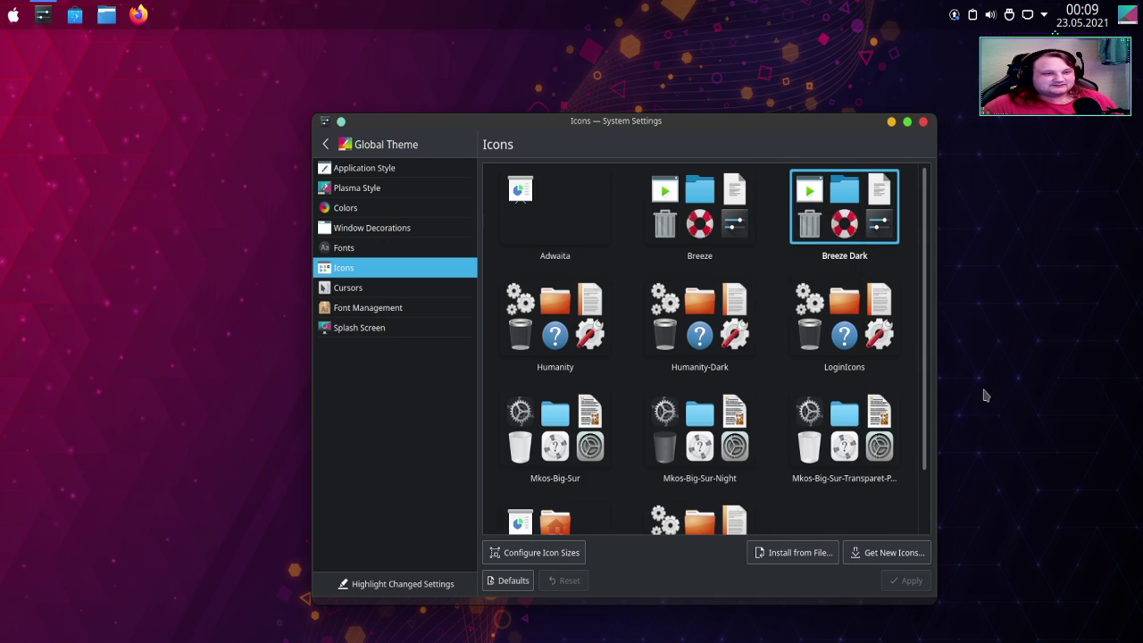
{"action": "scroll", "coordinate": [677, 417], "scroll_direction": "down", "scroll_amount": 1}
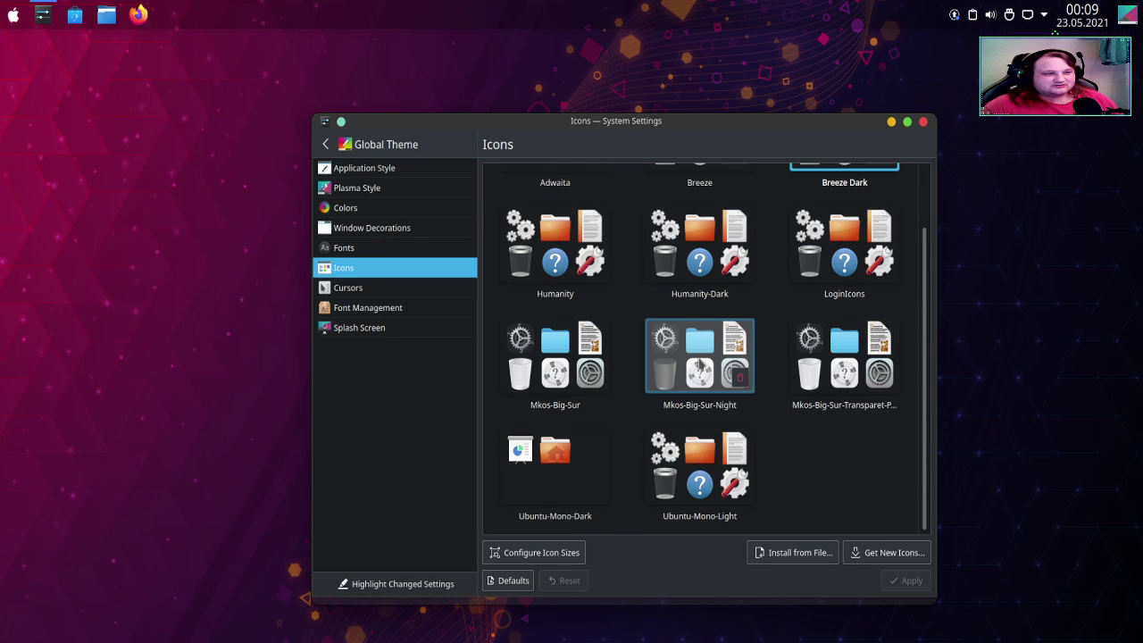
{"action": "left_click", "coordinate": [739, 404]}
{"action": "left_click", "coordinate": [907, 582]}
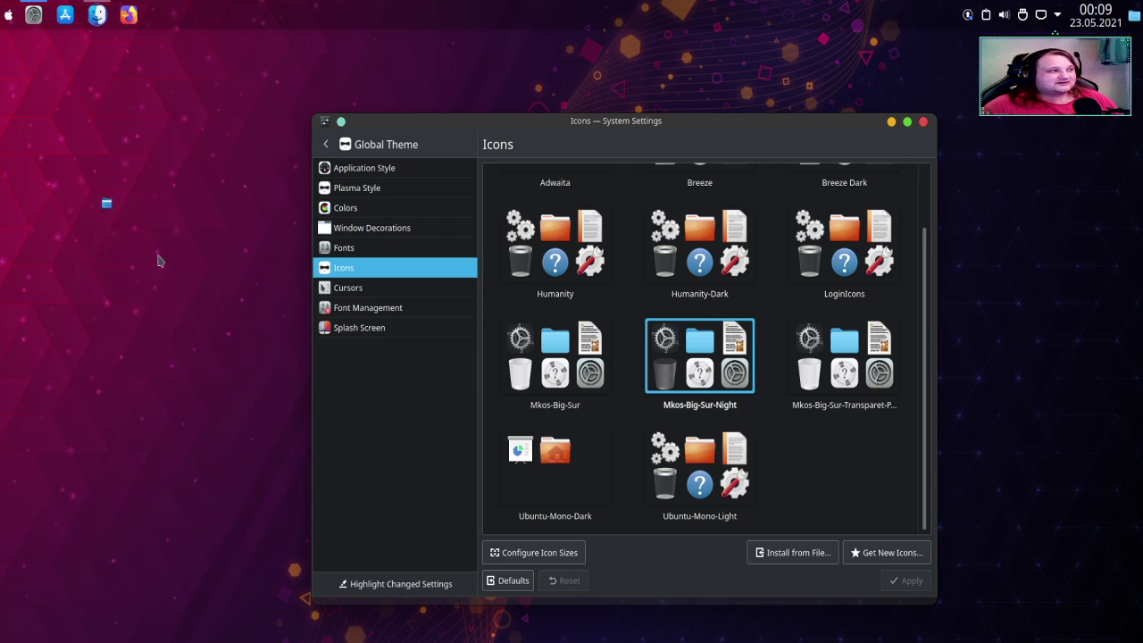
{"action": "key", "text": "super+e"}
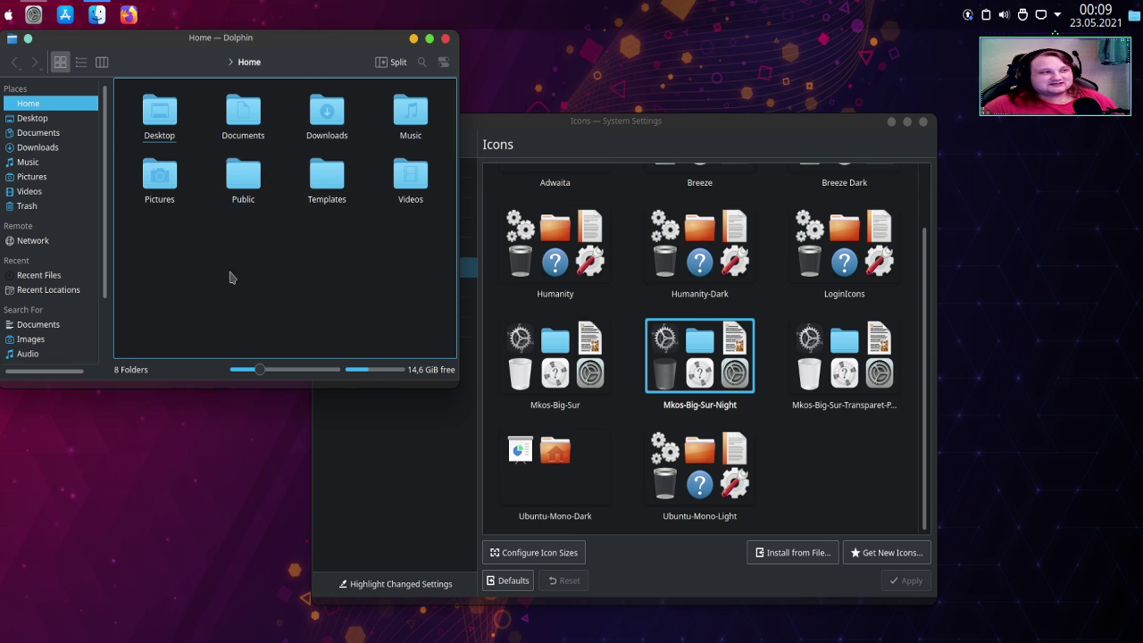
{"action": "left_click_drag", "start_coordinate": [252, 37], "coordinate": [705, 182]}
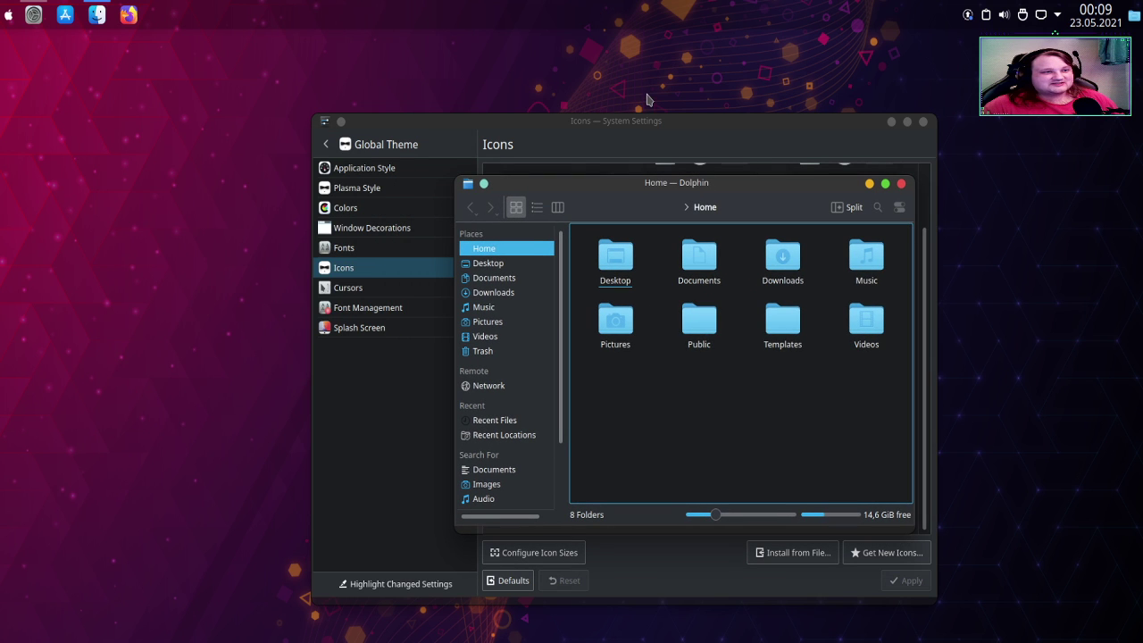
Lower the top panel height from 44 to 28 and exit edit mode.
{"action": "right_click", "coordinate": [639, 20]}
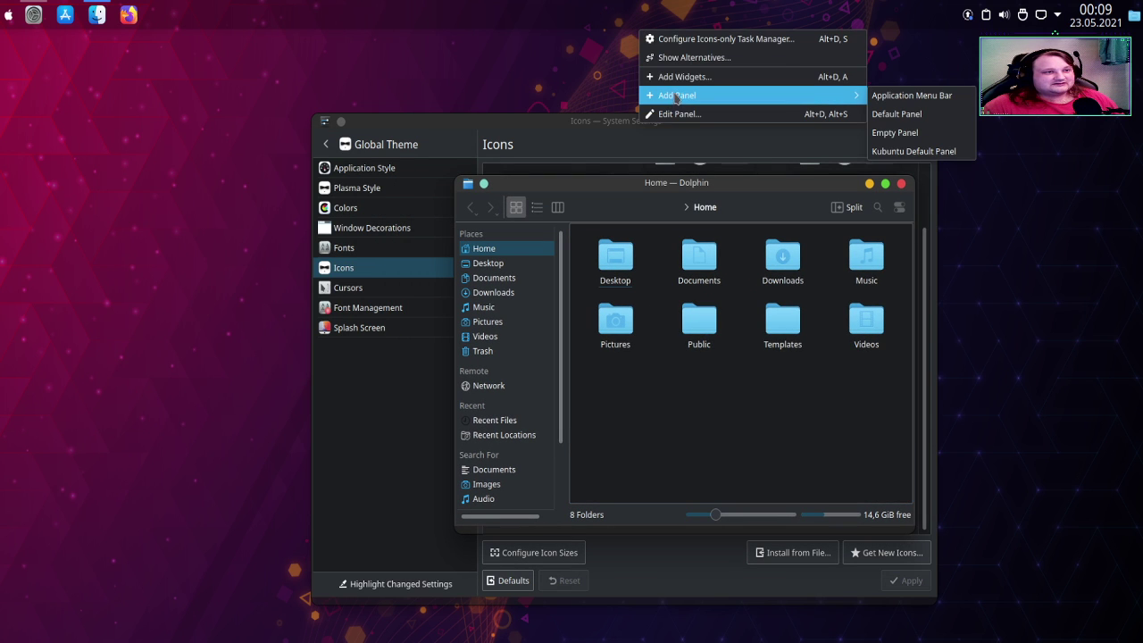
{"action": "left_click", "coordinate": [681, 119]}
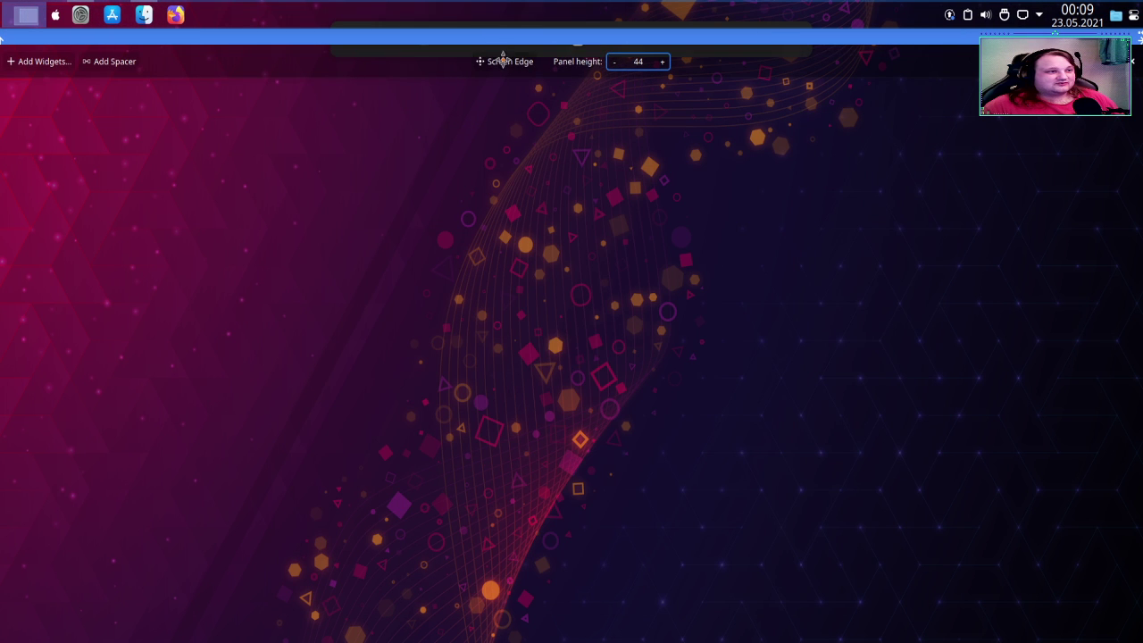
{"action": "scroll", "coordinate": [641, 62], "scroll_direction": "down", "scroll_amount": 10}
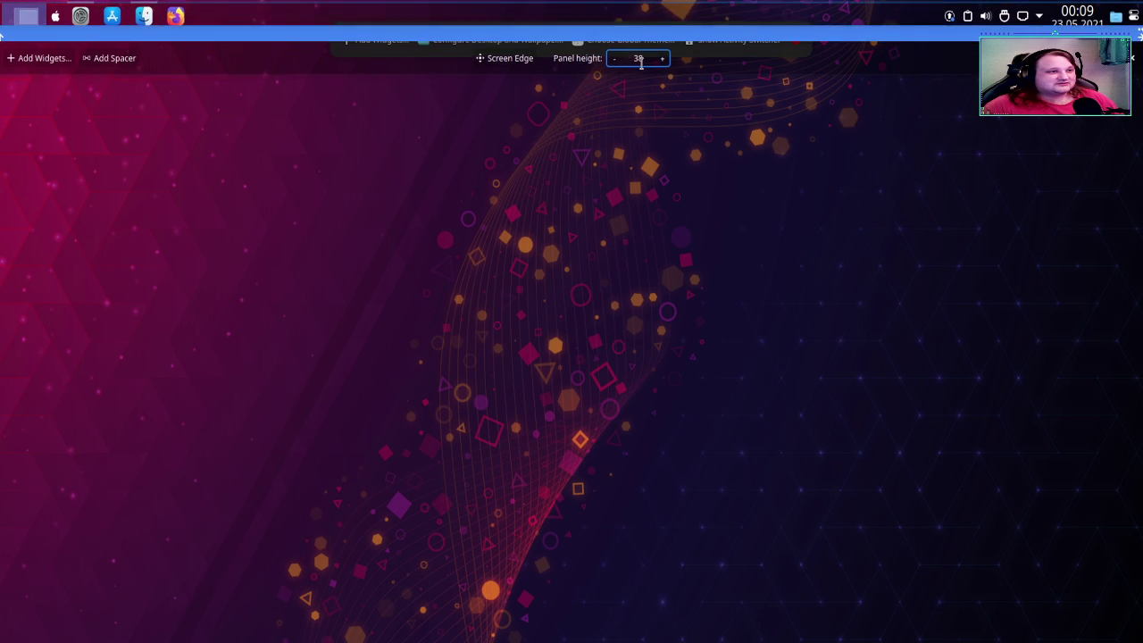
{"action": "scroll", "coordinate": [642, 60], "scroll_direction": "down", "scroll_amount": 6}
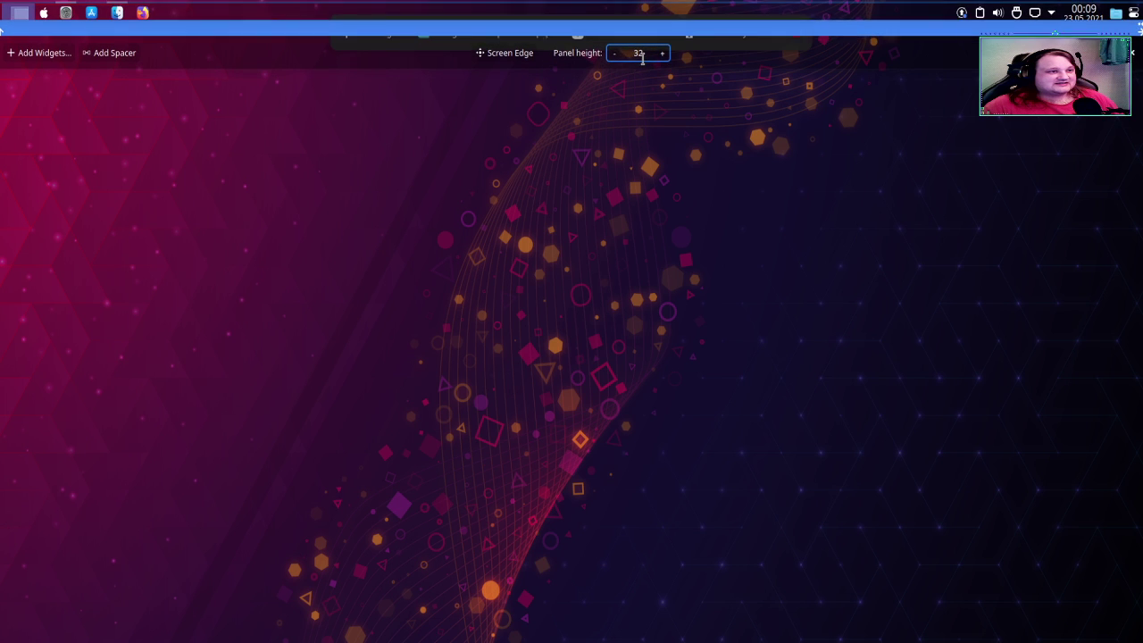
{"action": "left_click", "coordinate": [571, 256]}
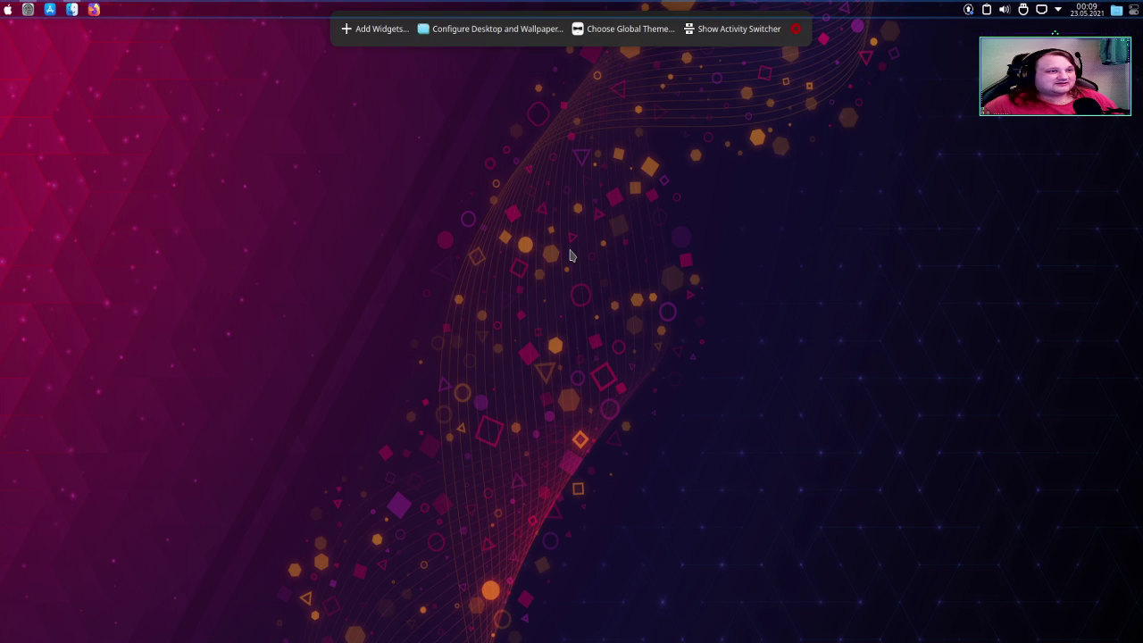
{"action": "left_click", "coordinate": [9, 11]}
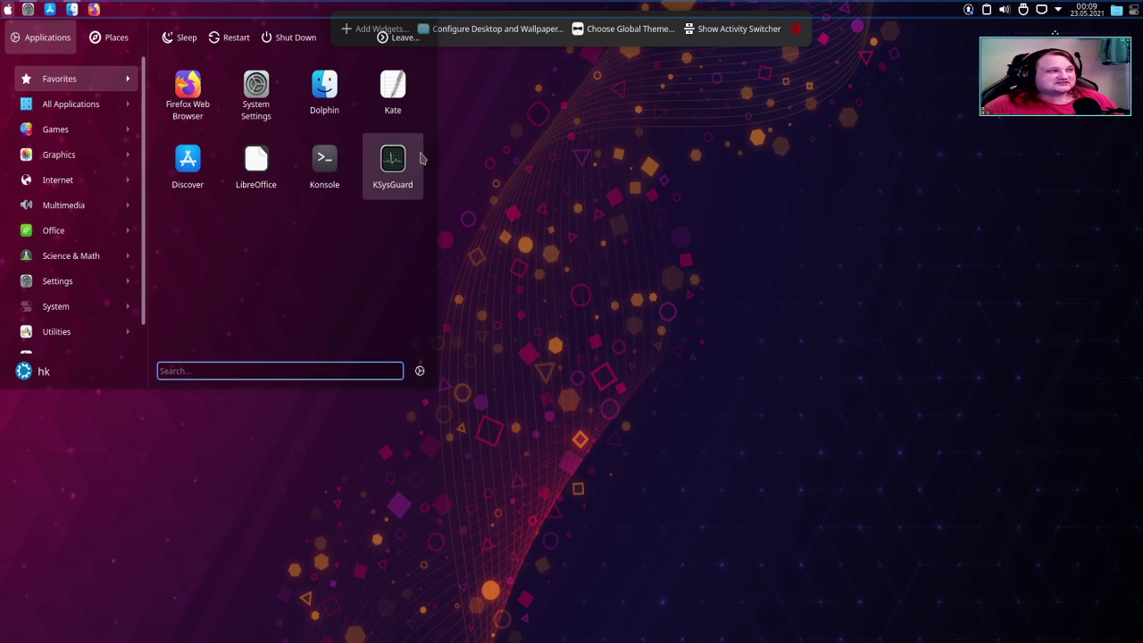
{"action": "left_click", "coordinate": [711, 161]}
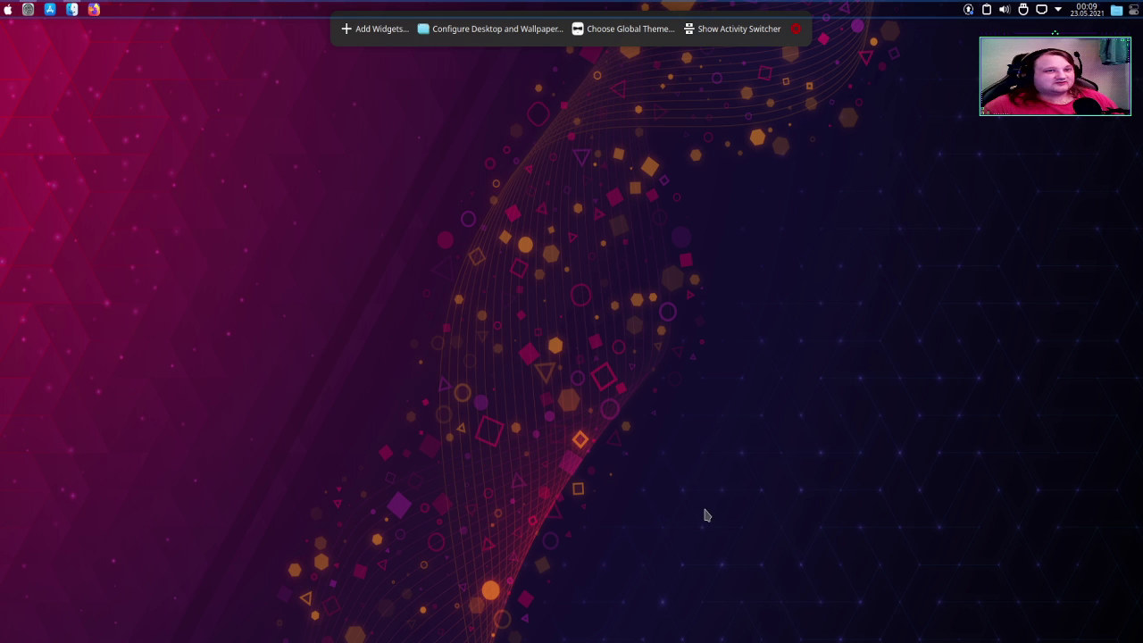
{"action": "left_click", "coordinate": [795, 29]}
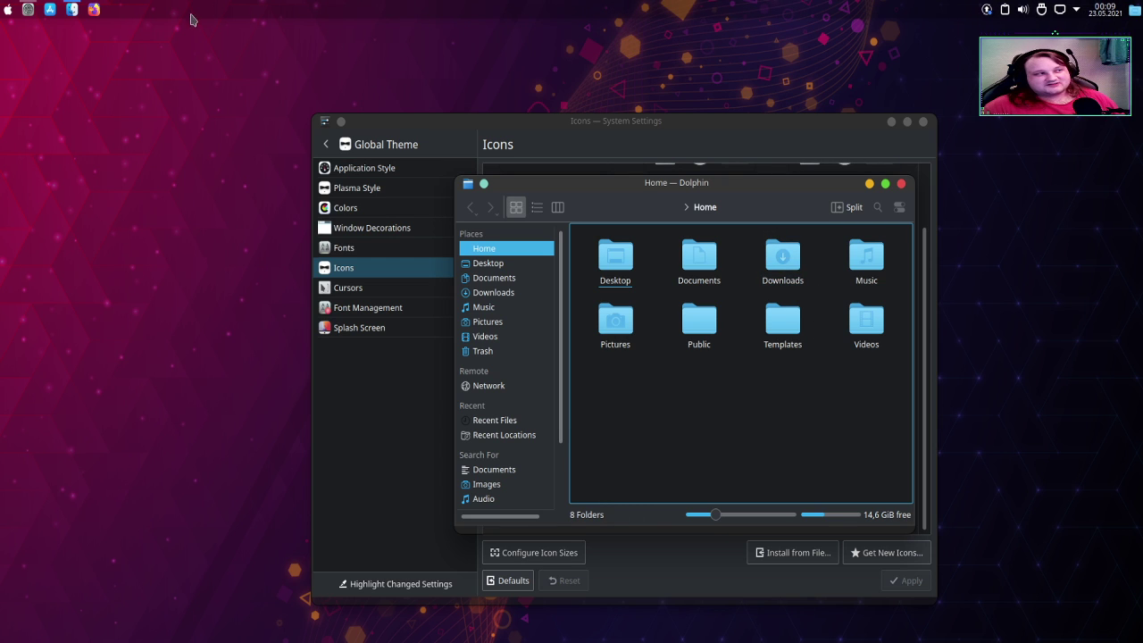
Move Dolphin up and left, and turn on its menu bar with Ctrl+M.
{"action": "right_click", "coordinate": [593, 11]}
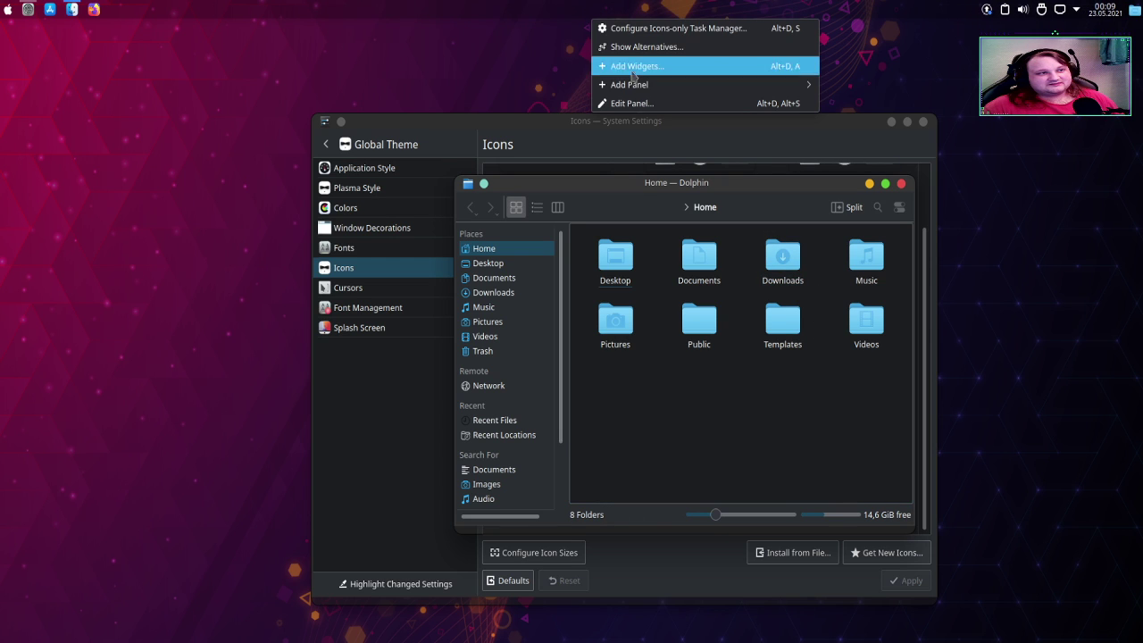
{"action": "mouse_move", "coordinate": [631, 86]}
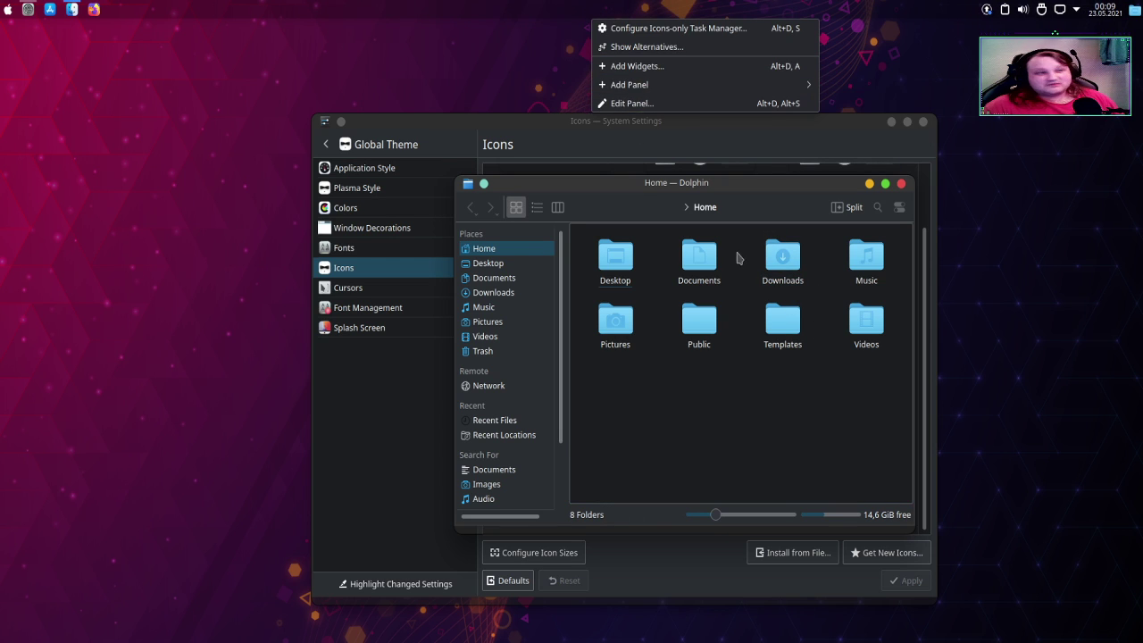
{"action": "left_click", "coordinate": [737, 505]}
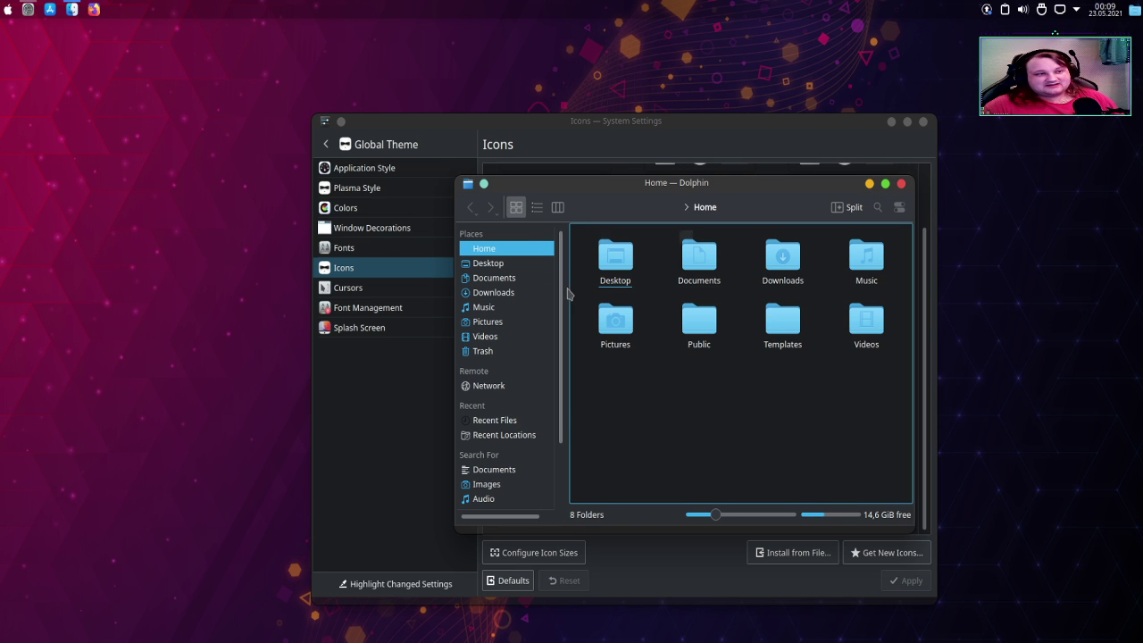
{"action": "left_click_drag", "start_coordinate": [703, 182], "coordinate": [629, 96]}
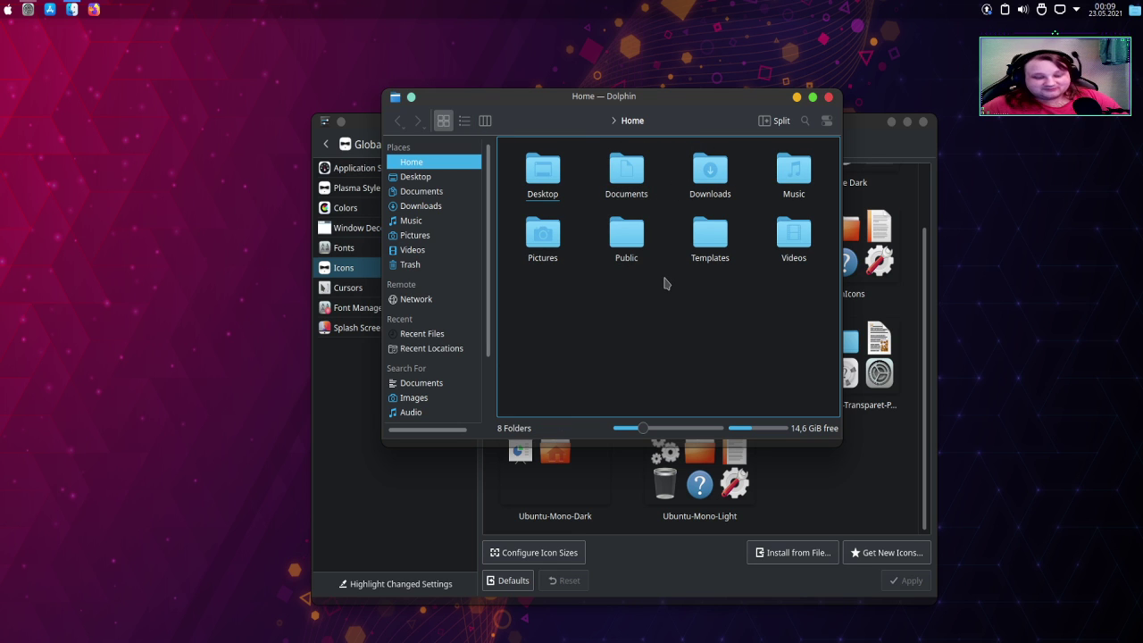
{"action": "key", "text": "ctrl+m"}
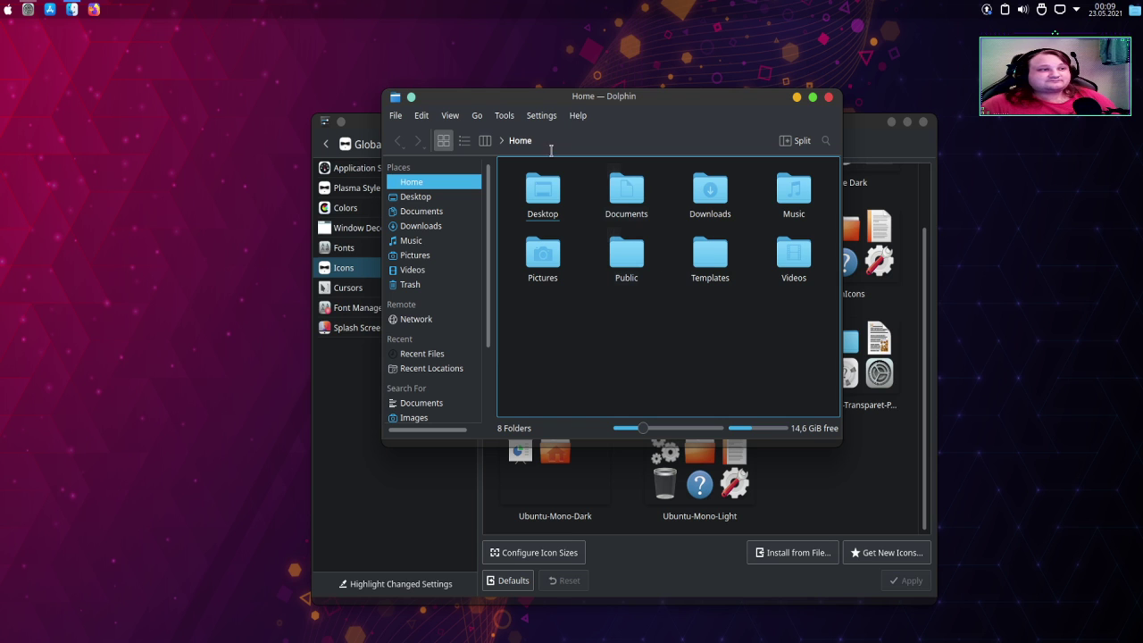
{"action": "left_click", "coordinate": [505, 115]}
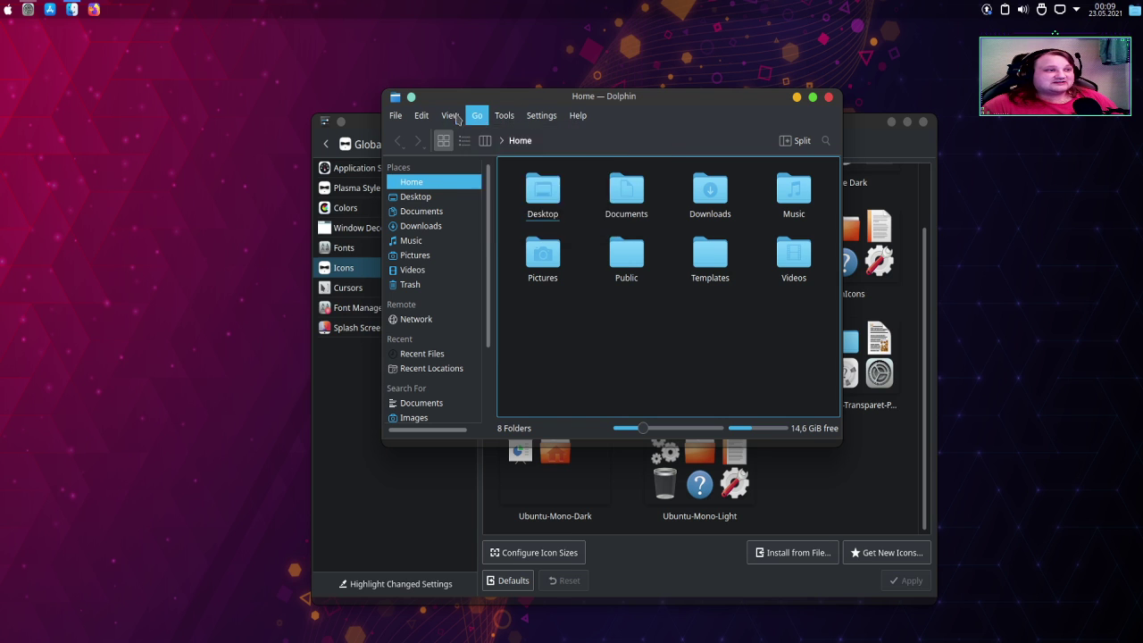
Add a terminal panel to Dolphin, reposition and enlarge the window, and open Videos.
{"action": "mouse_move", "coordinate": [514, 360]}
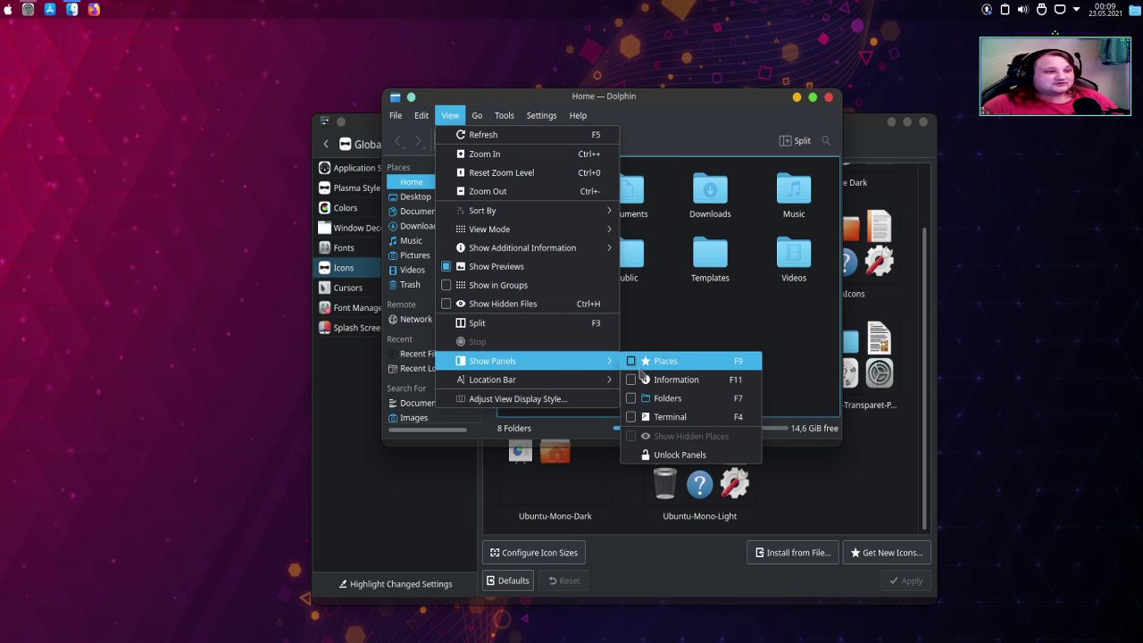
{"action": "left_click", "coordinate": [660, 416]}
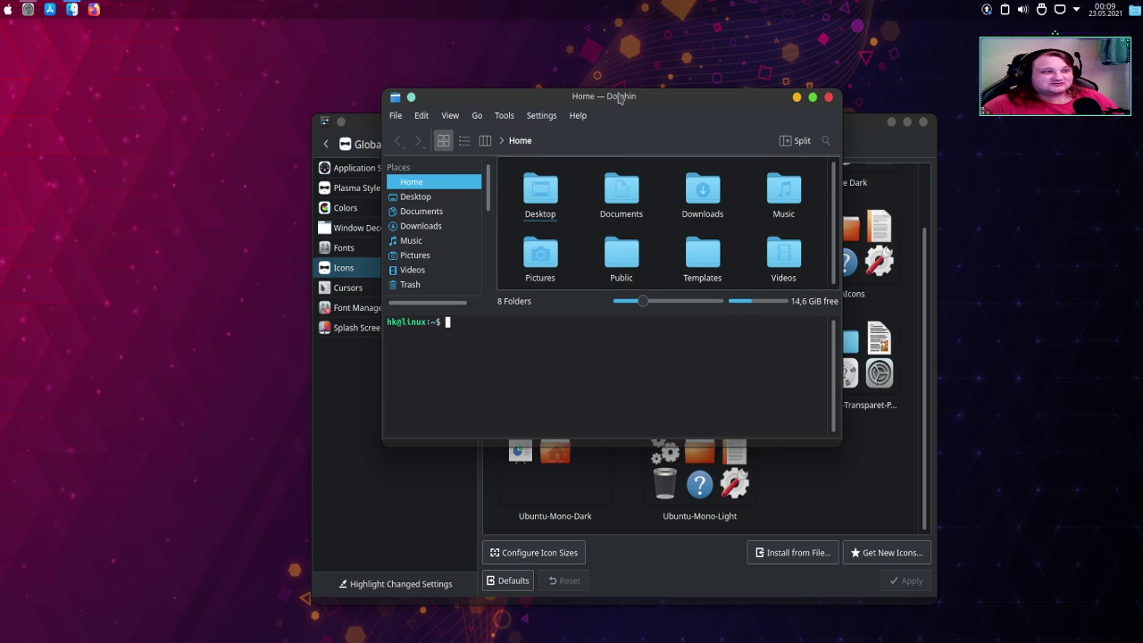
{"action": "left_click_drag", "start_coordinate": [619, 96], "coordinate": [398, 60]}
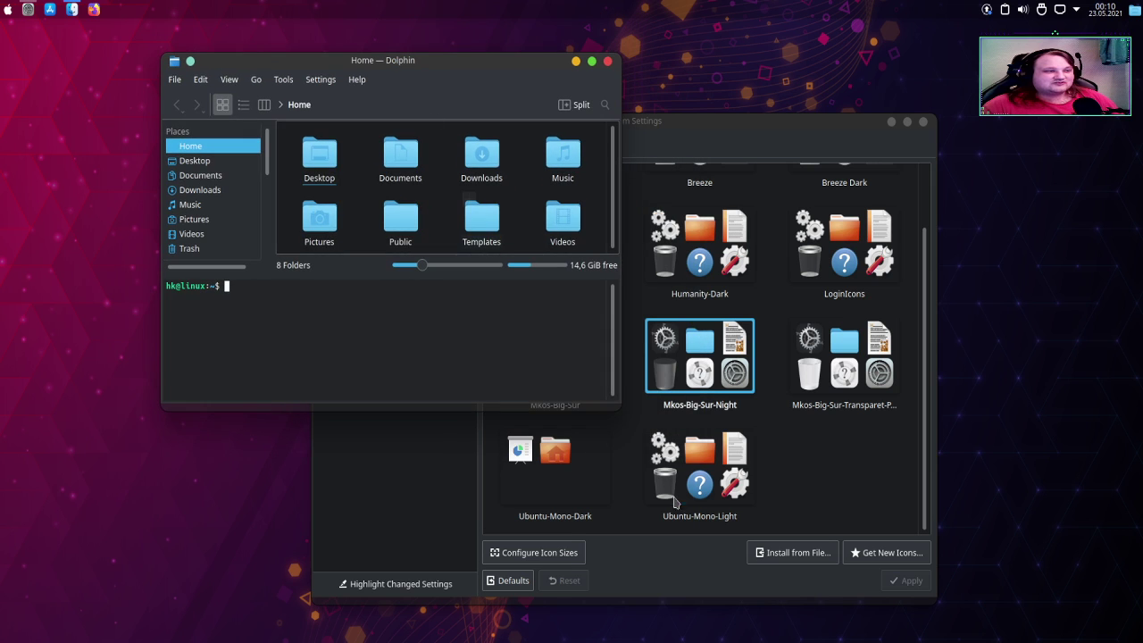
{"action": "left_click_drag", "start_coordinate": [616, 405], "coordinate": [766, 506]}
{"action": "left_click", "coordinate": [395, 241]}
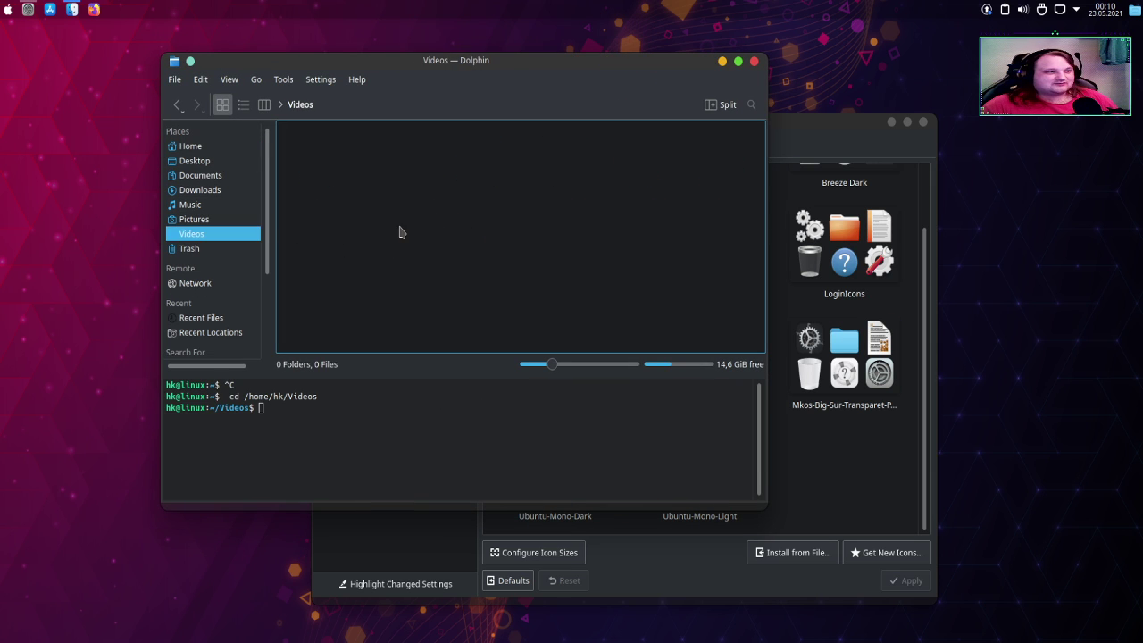
In the embedded terminal, create testfile.txt, then delete it with 'rm testfile.txt'.
{"action": "left_click", "coordinate": [316, 427]}
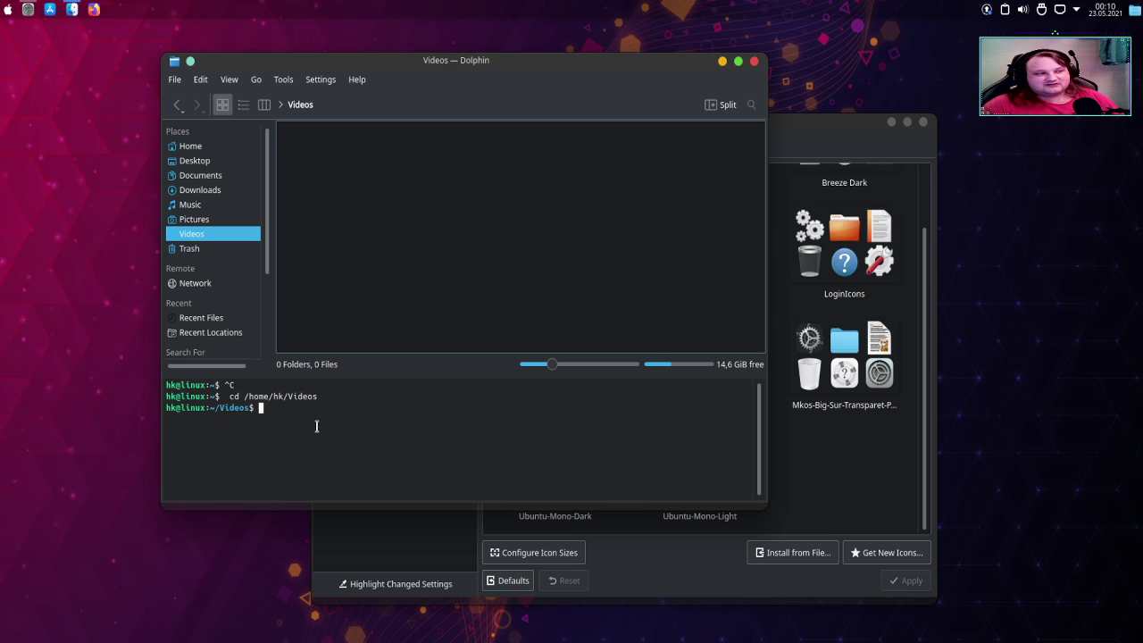
{"action": "type", "text": "asifdjasiojd"}
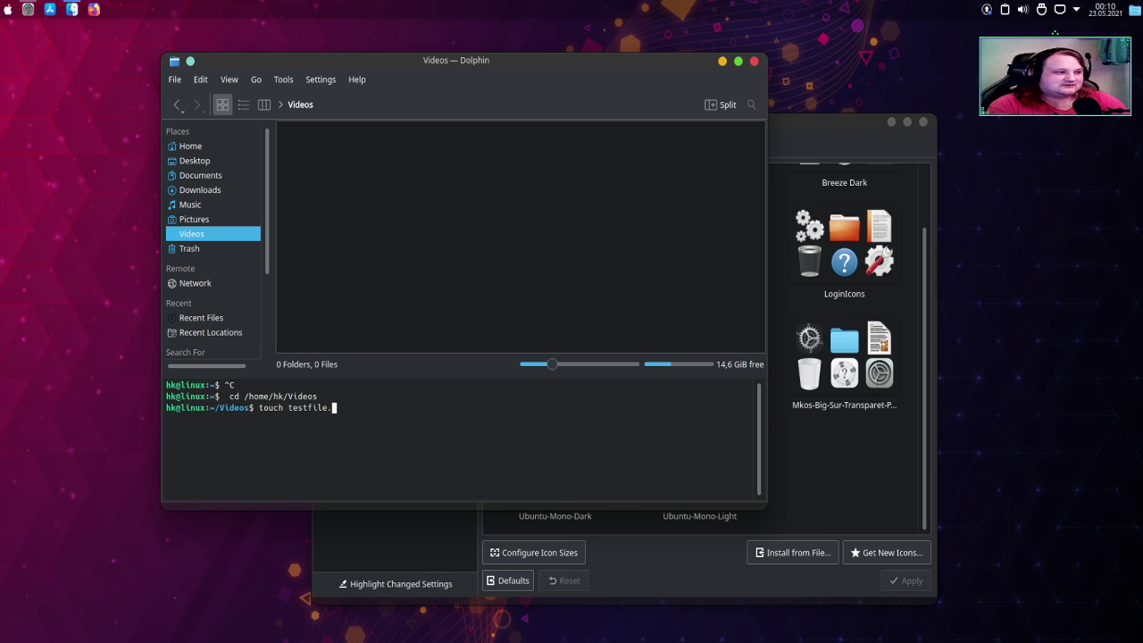
{"action": "type", "text": "tx"}
{"action": "key", "text": "Return"}
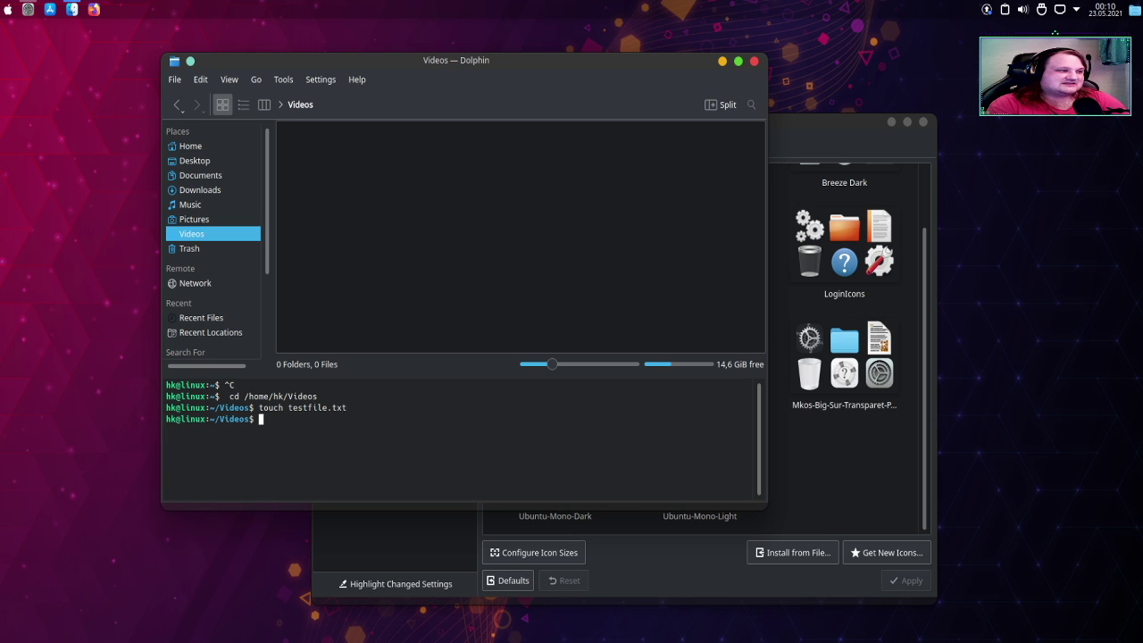
{"action": "left_click", "coordinate": [317, 153]}
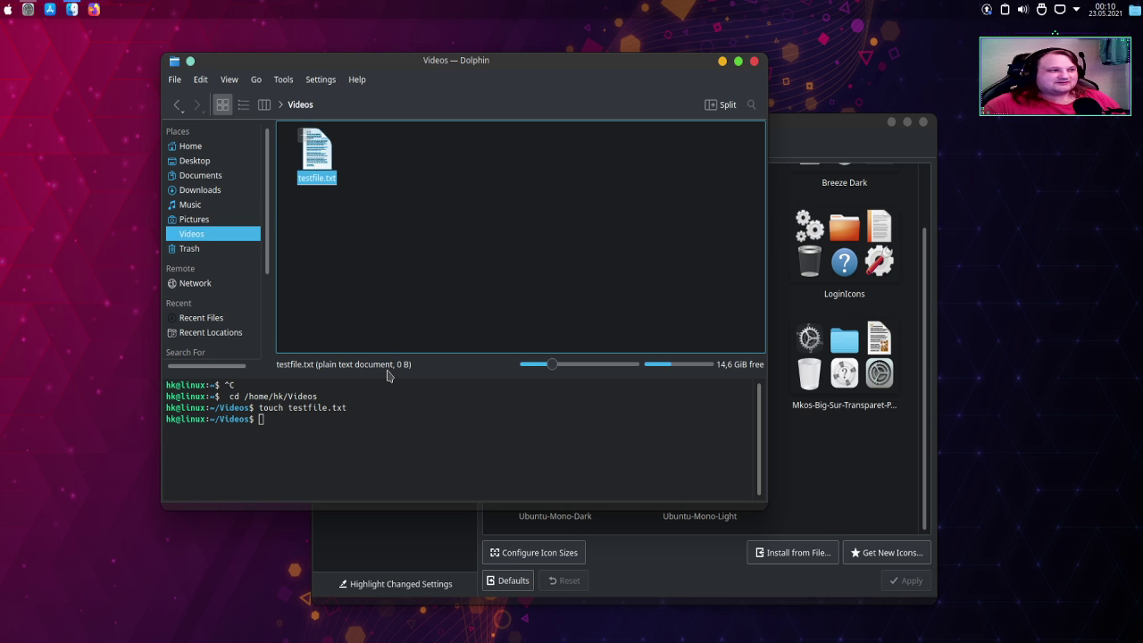
{"action": "left_click", "coordinate": [296, 430]}
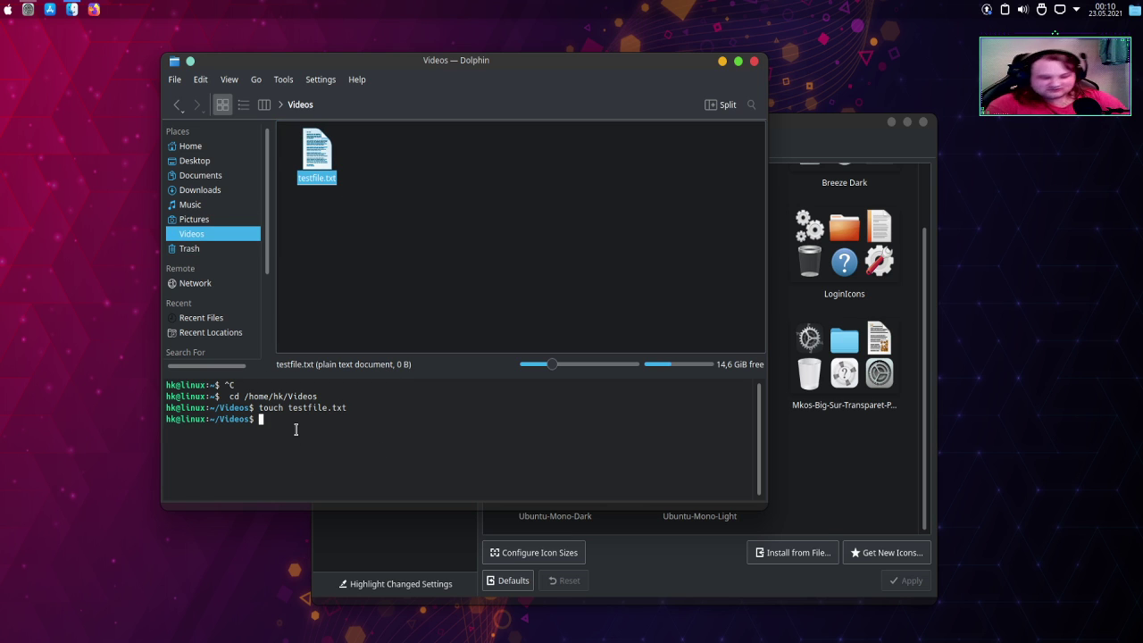
{"action": "type", "text": "rm testfile.txt"}
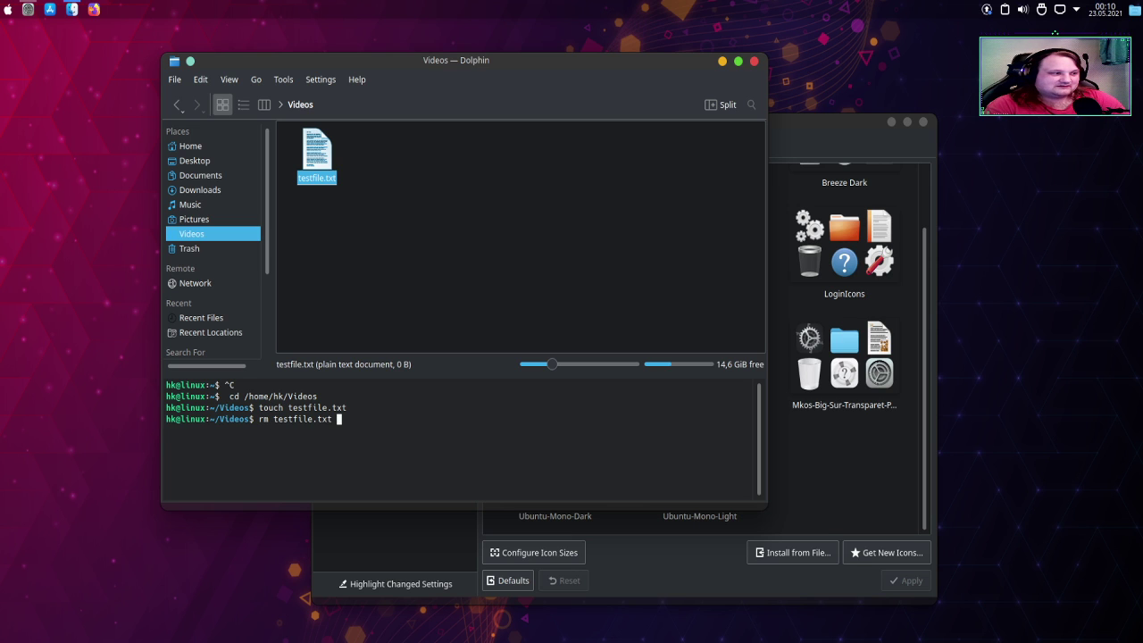
{"action": "key", "text": "Return"}
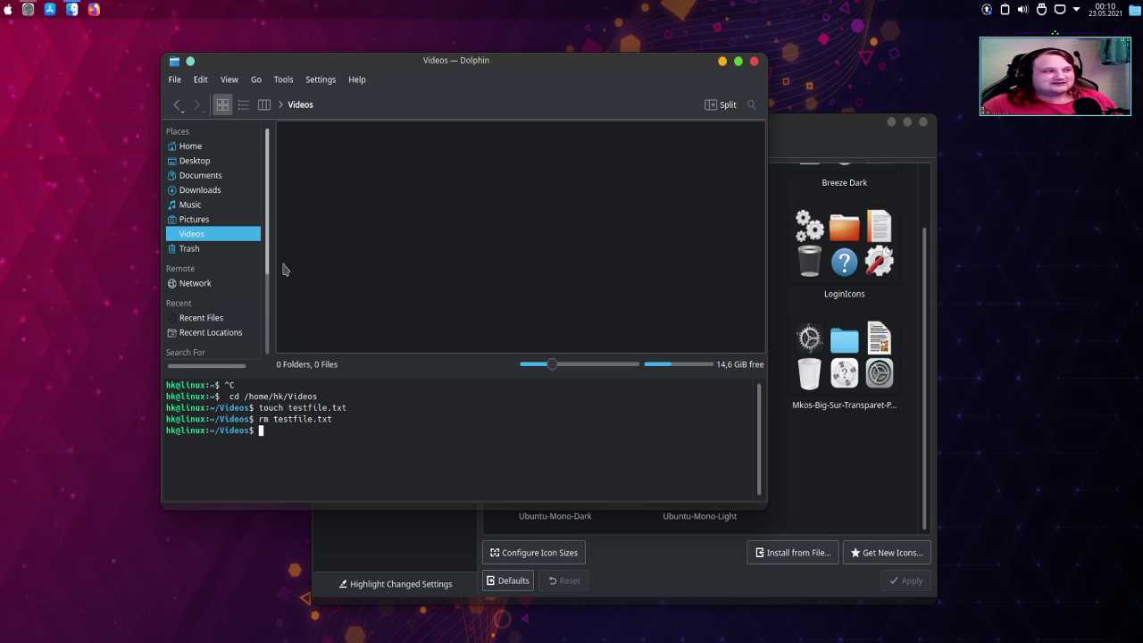
Centre the Dolphin window and briefly open and close the application launcher.
{"action": "left_click_drag", "start_coordinate": [417, 69], "coordinate": [551, 155]}
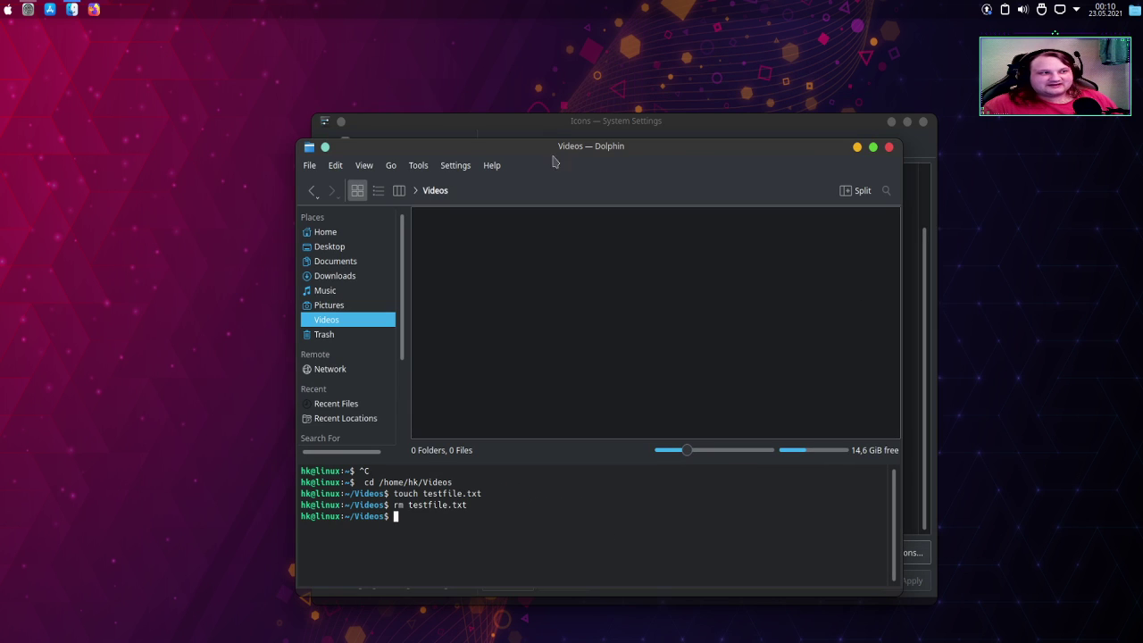
{"action": "left_click", "coordinate": [7, 10]}
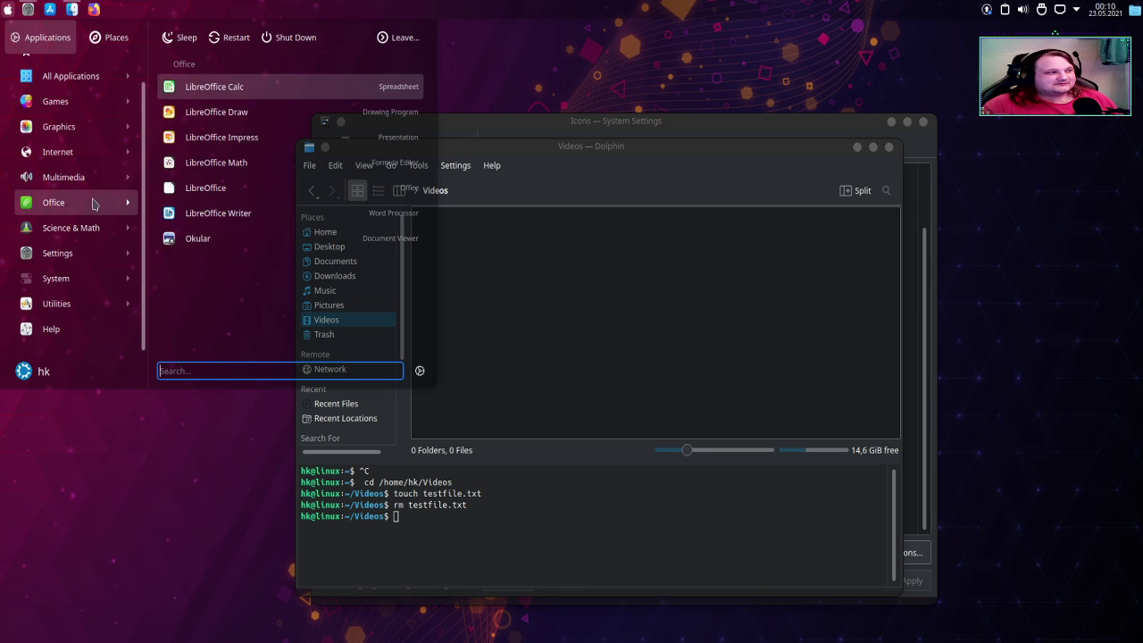
{"action": "mouse_move", "coordinate": [43, 107]}
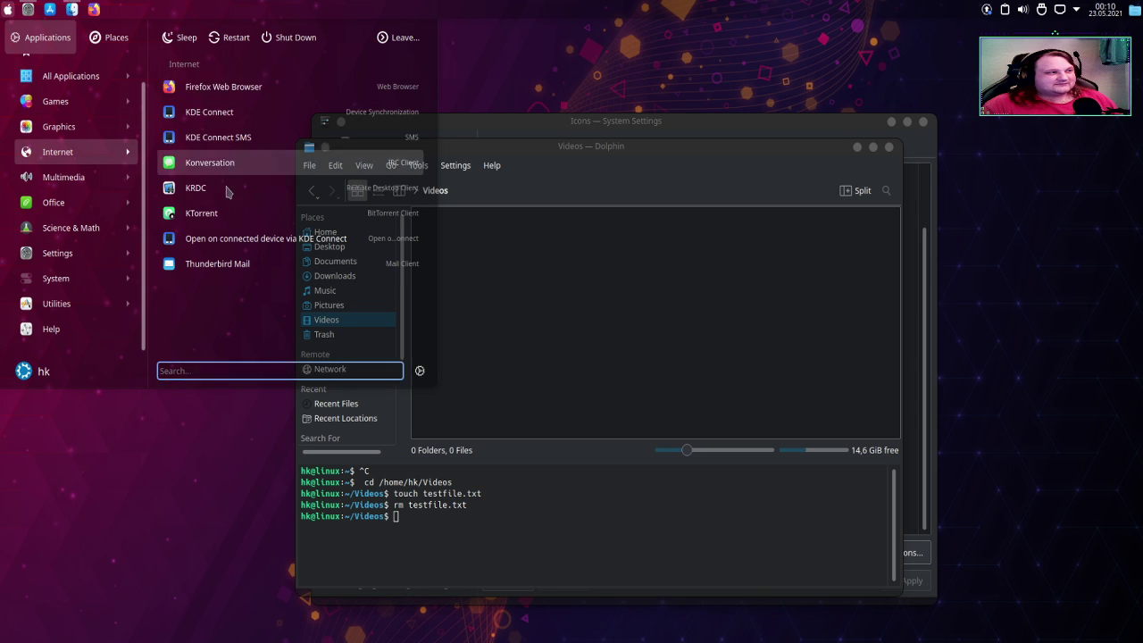
{"action": "left_click", "coordinate": [702, 181]}
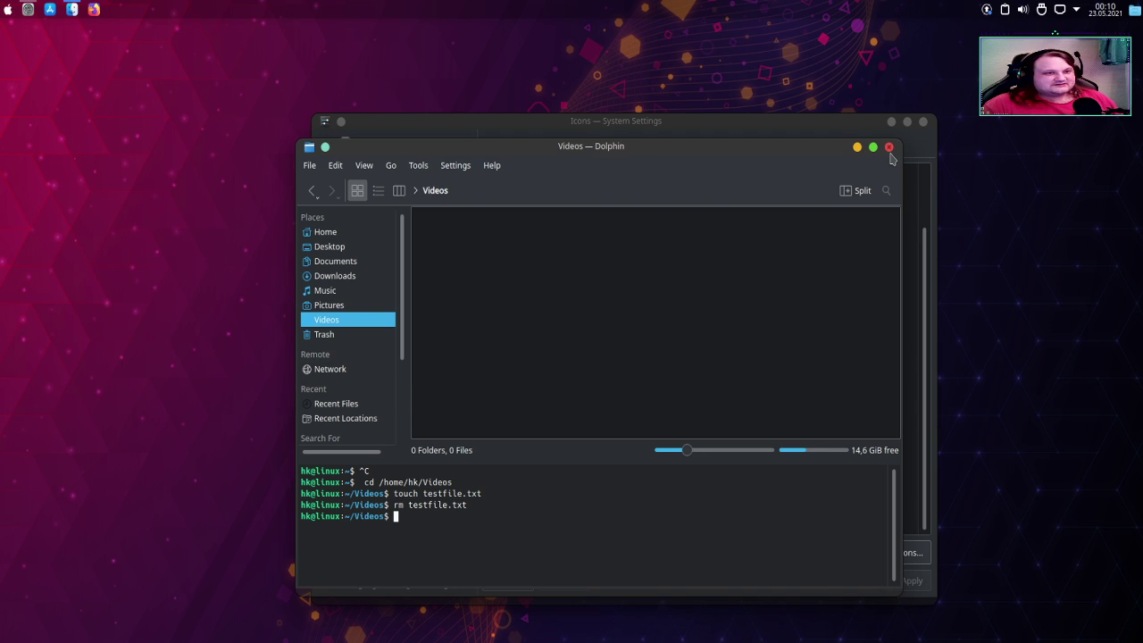
Close the Dolphin window and then the Icons System Settings window.
{"action": "left_click", "coordinate": [889, 148]}
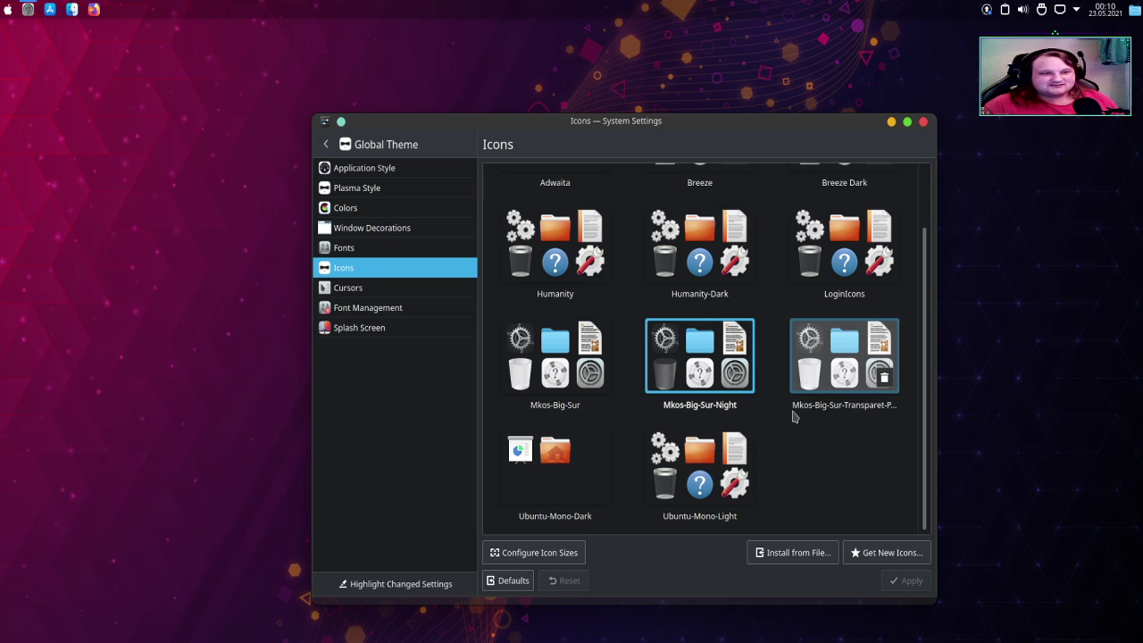
{"action": "left_click", "coordinate": [923, 121]}
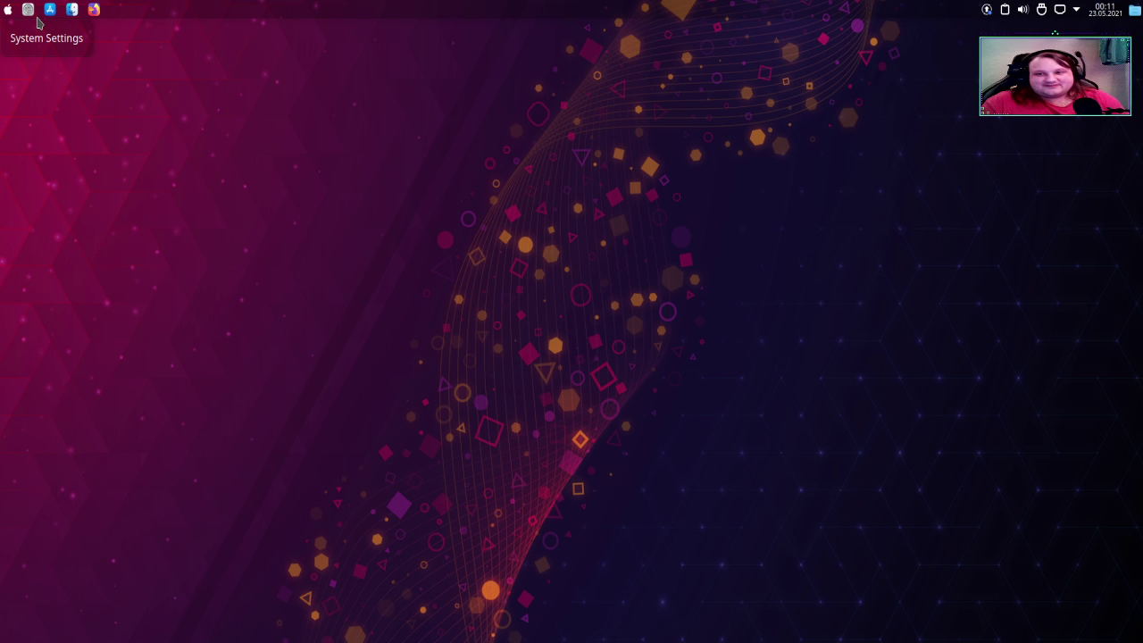
Open and close the top panel's Edit Panel settings, leaving the desktop in edit mode.
{"action": "right_click", "coordinate": [795, 162]}
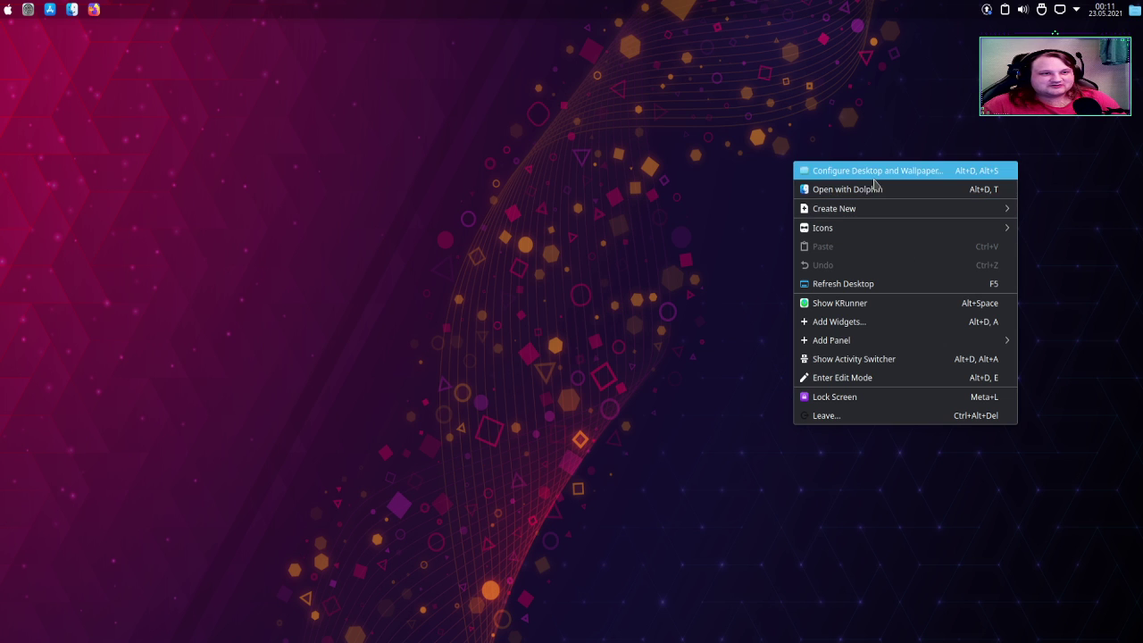
{"action": "left_click", "coordinate": [674, 155]}
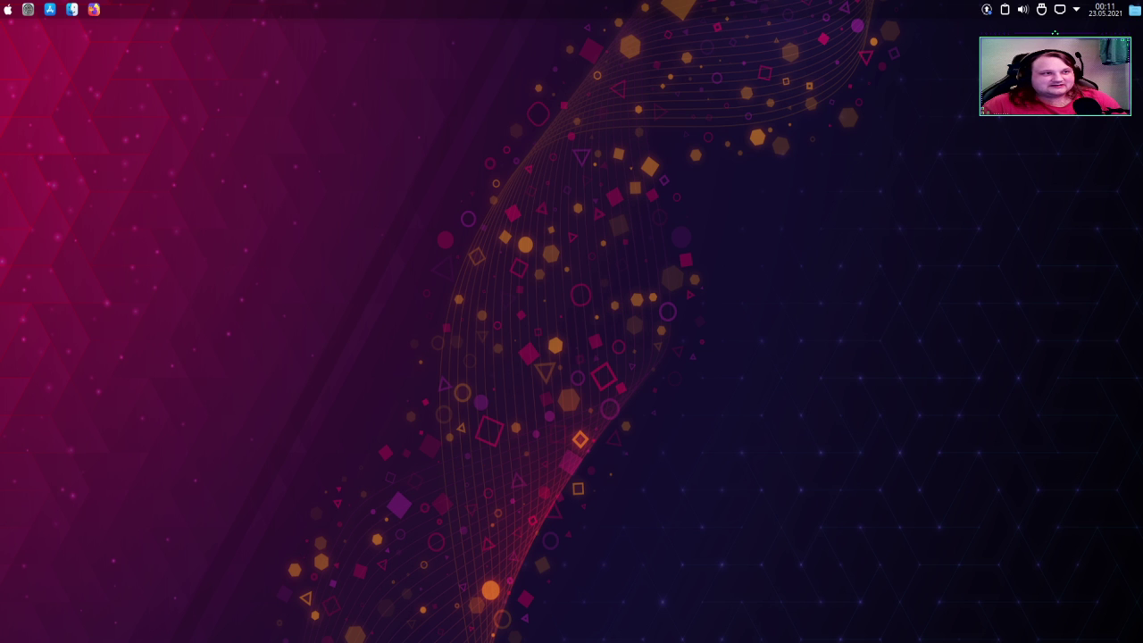
{"action": "right_click", "coordinate": [574, 15]}
{"action": "left_click", "coordinate": [615, 103]}
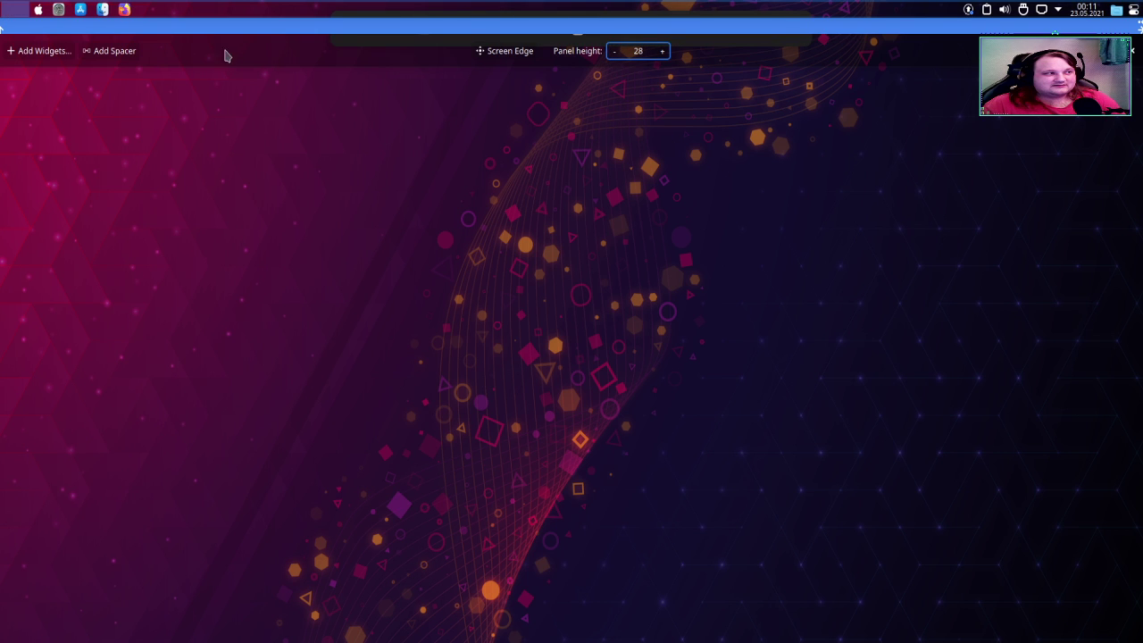
{"action": "left_click", "coordinate": [671, 210]}
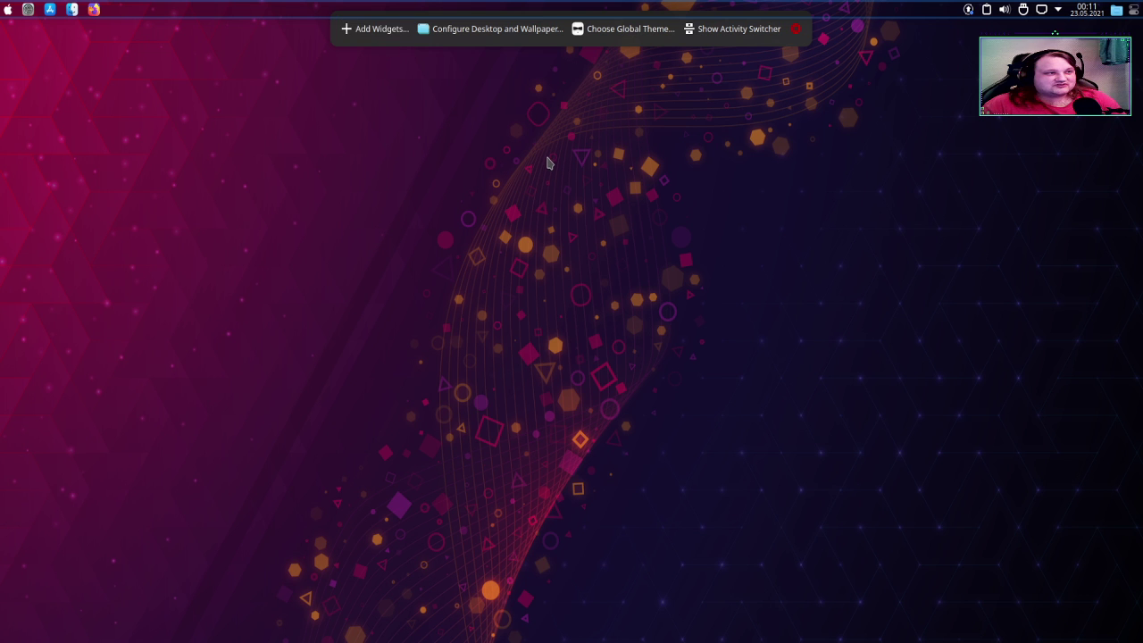
In the Widgets browser, try Comic Strip, then add Disk Usage and Digital Clock.
{"action": "left_click", "coordinate": [381, 31]}
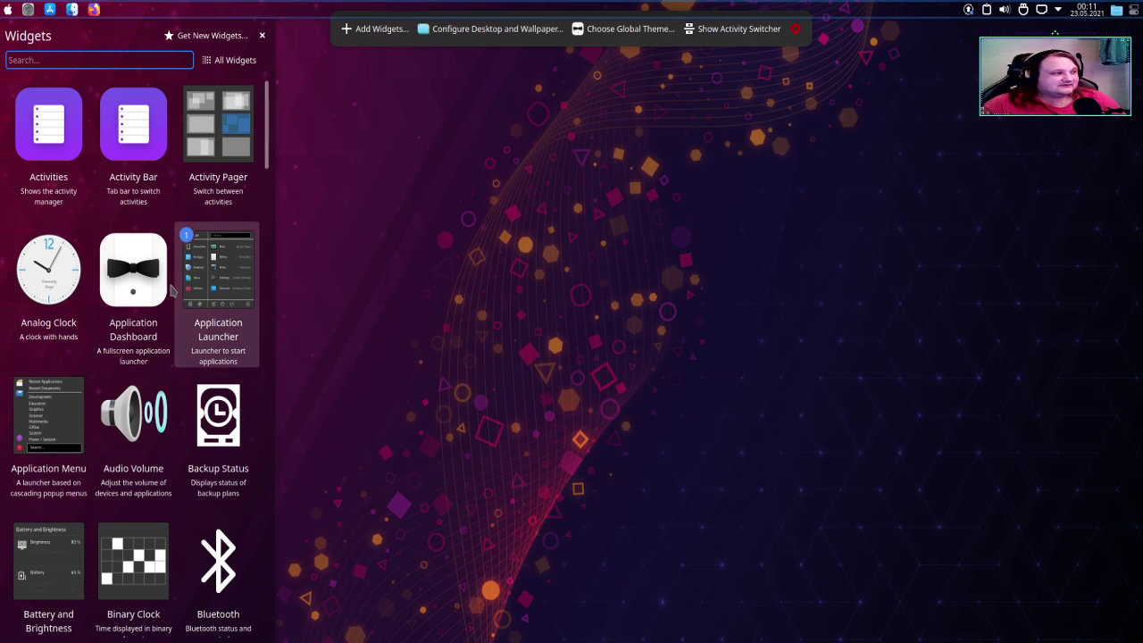
{"action": "scroll", "coordinate": [148, 349], "scroll_direction": "down", "scroll_amount": 3}
{"action": "scroll", "coordinate": [135, 370], "scroll_direction": "up", "scroll_amount": 3}
{"action": "scroll", "coordinate": [183, 473], "scroll_direction": "down", "scroll_amount": 2}
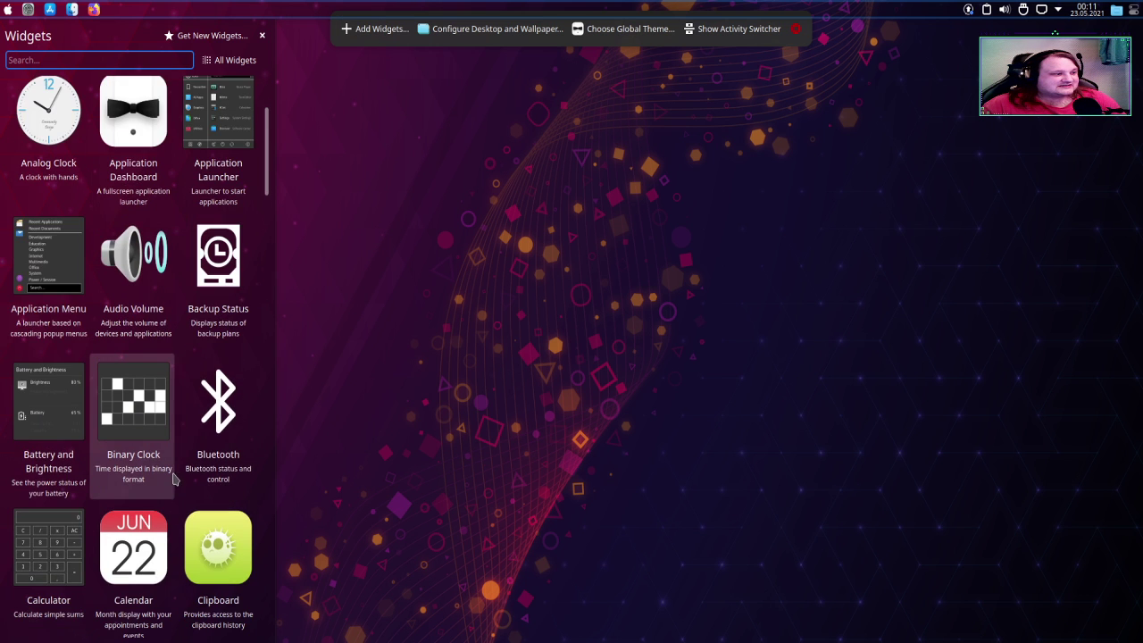
{"action": "left_click_drag", "start_coordinate": [149, 421], "coordinate": [1028, 138]}
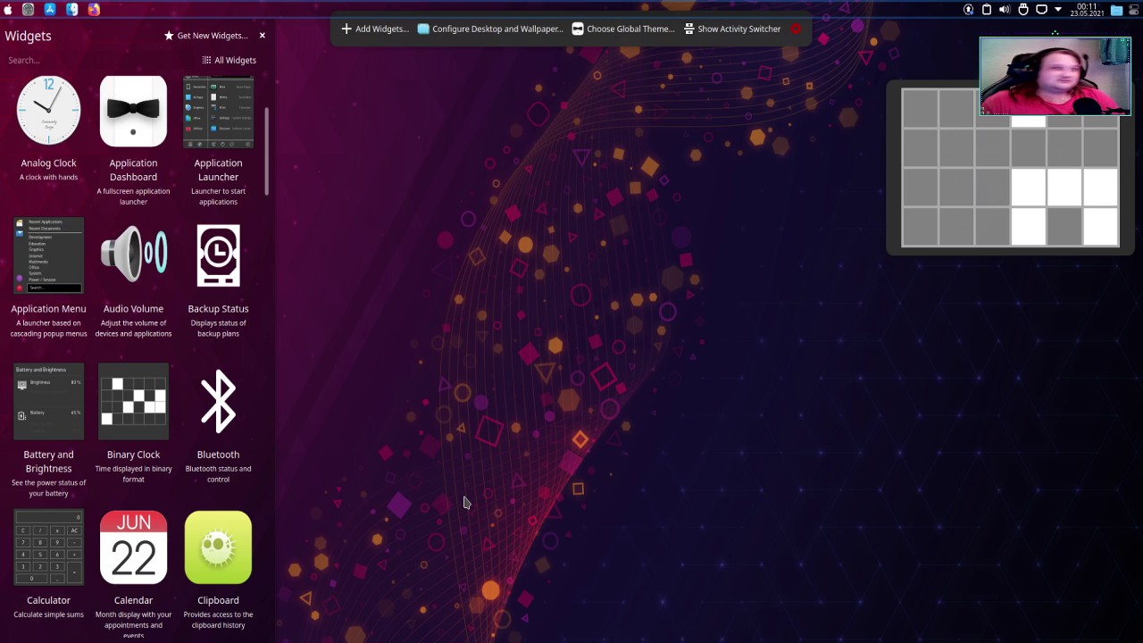
{"action": "scroll", "coordinate": [53, 224], "scroll_direction": "up", "scroll_amount": 1}
{"action": "scroll", "coordinate": [98, 275], "scroll_direction": "down", "scroll_amount": 5}
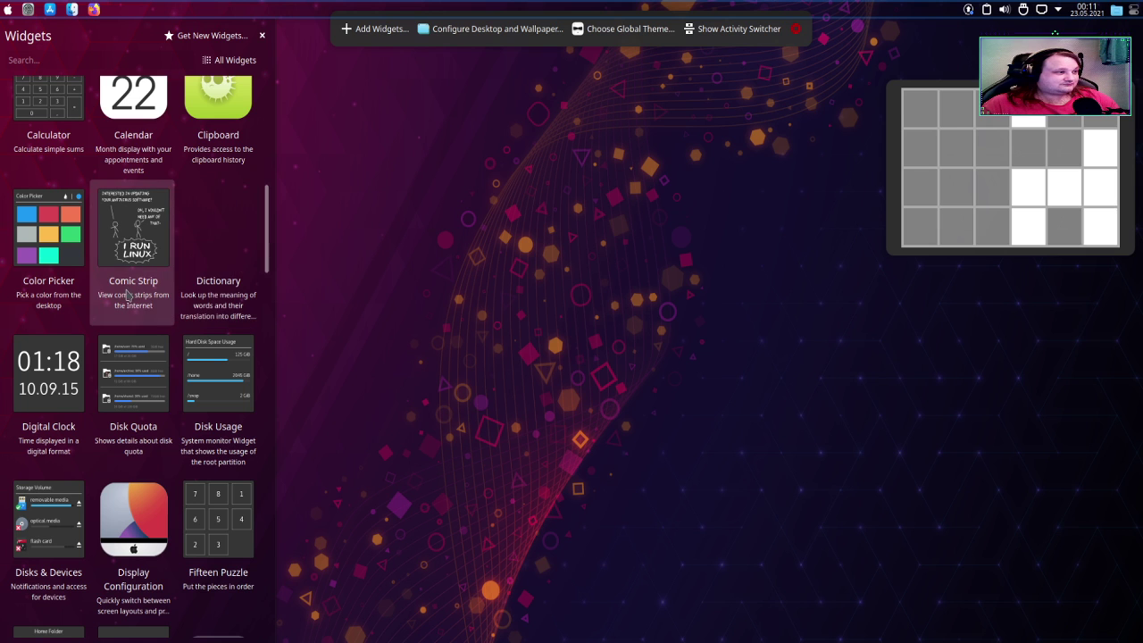
{"action": "left_click_drag", "start_coordinate": [116, 224], "coordinate": [725, 293]}
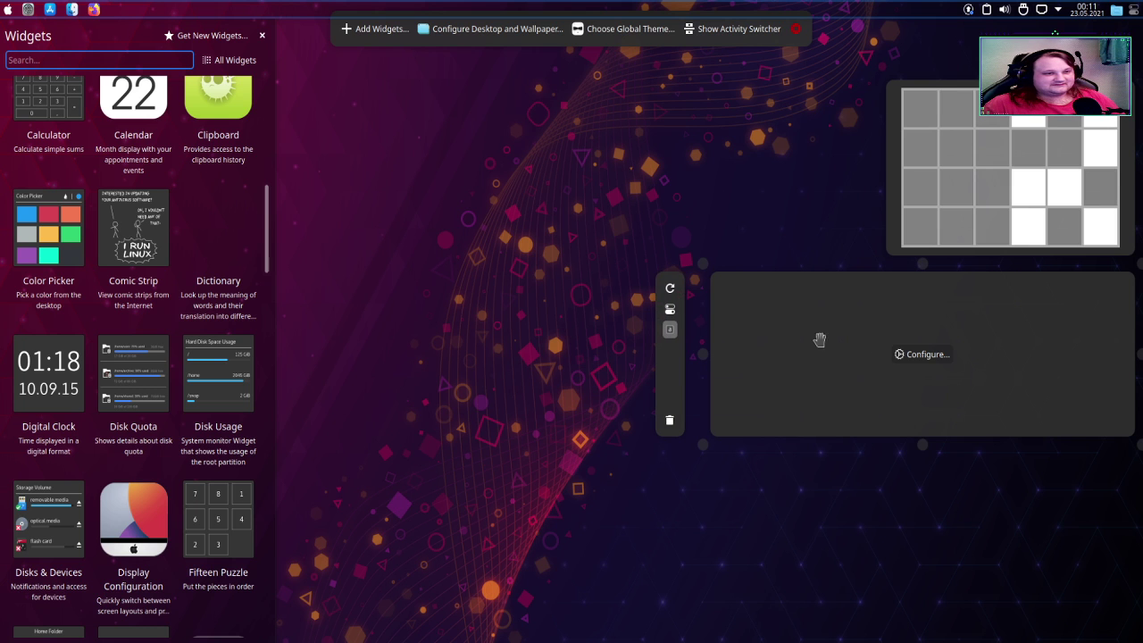
{"action": "left_click", "coordinate": [669, 420]}
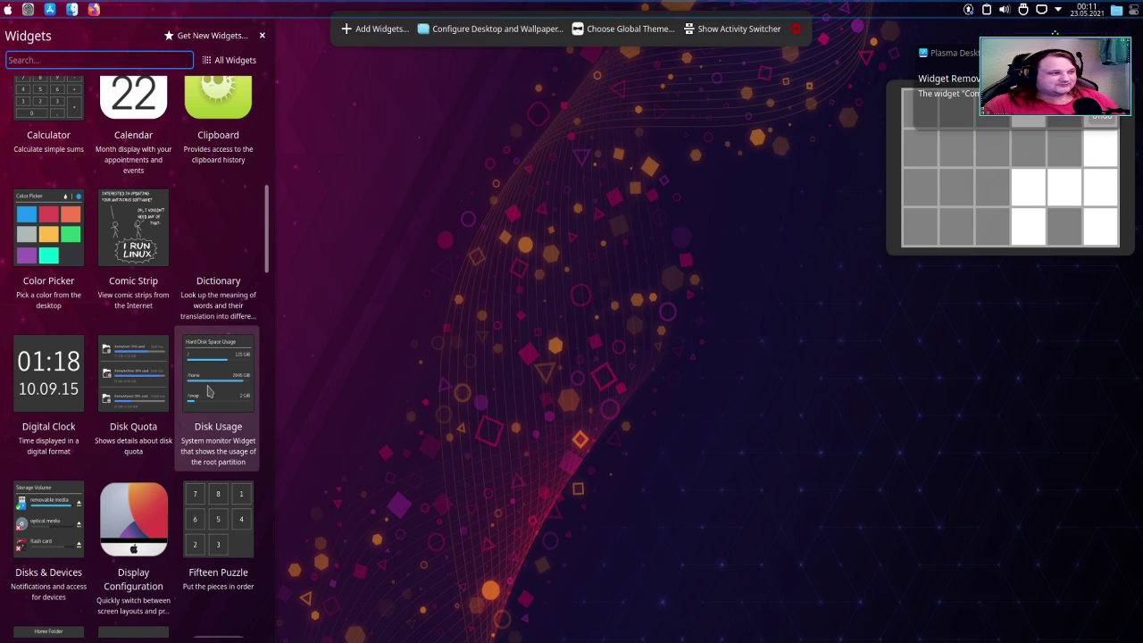
{"action": "left_click_drag", "start_coordinate": [219, 389], "coordinate": [758, 379]}
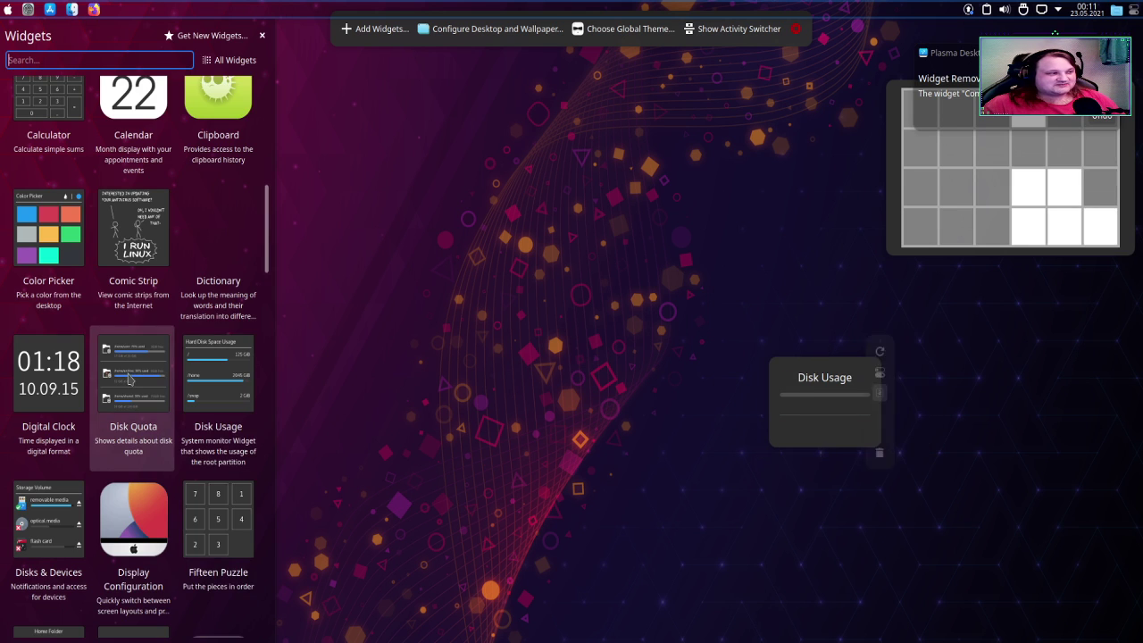
{"action": "left_click_drag", "start_coordinate": [134, 375], "coordinate": [56, 387]}
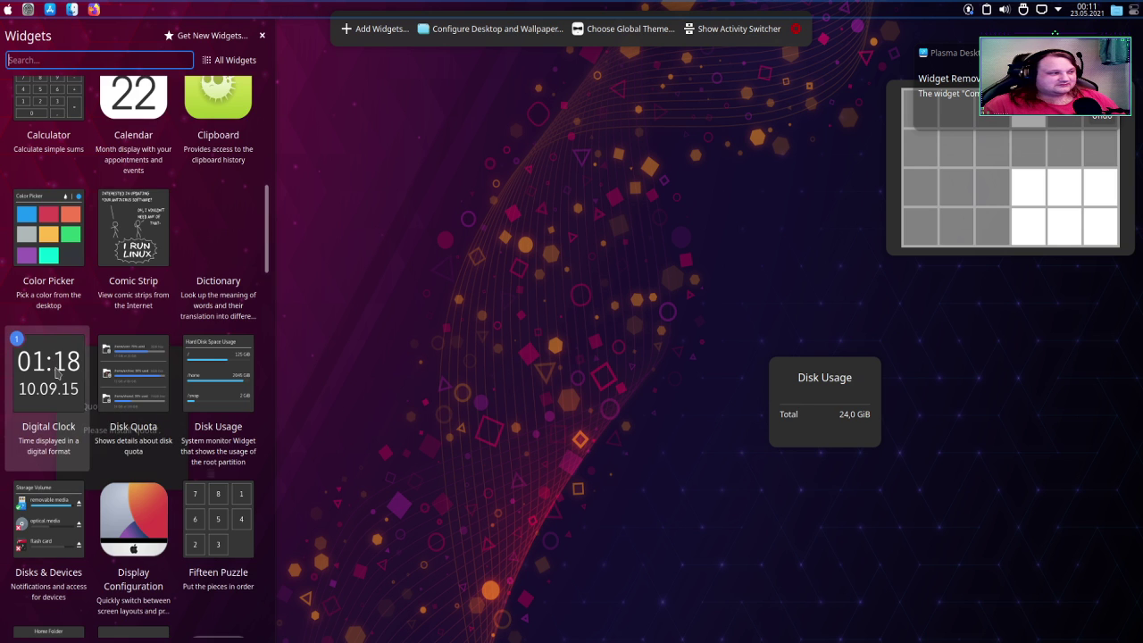
{"action": "left_click_drag", "start_coordinate": [690, 317], "coordinate": [689, 317]}
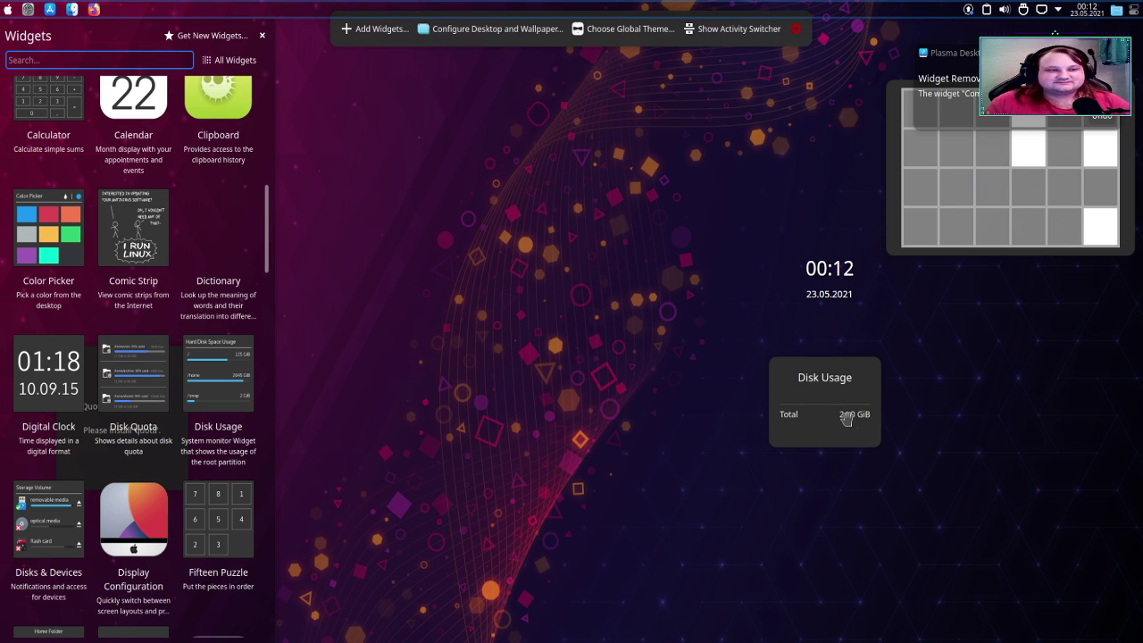
Remove the Disk Usage and Digital Clock widgets and leave desktop editing mode.
{"action": "mouse_move", "coordinate": [820, 415]}
{"action": "left_click", "coordinate": [920, 454]}
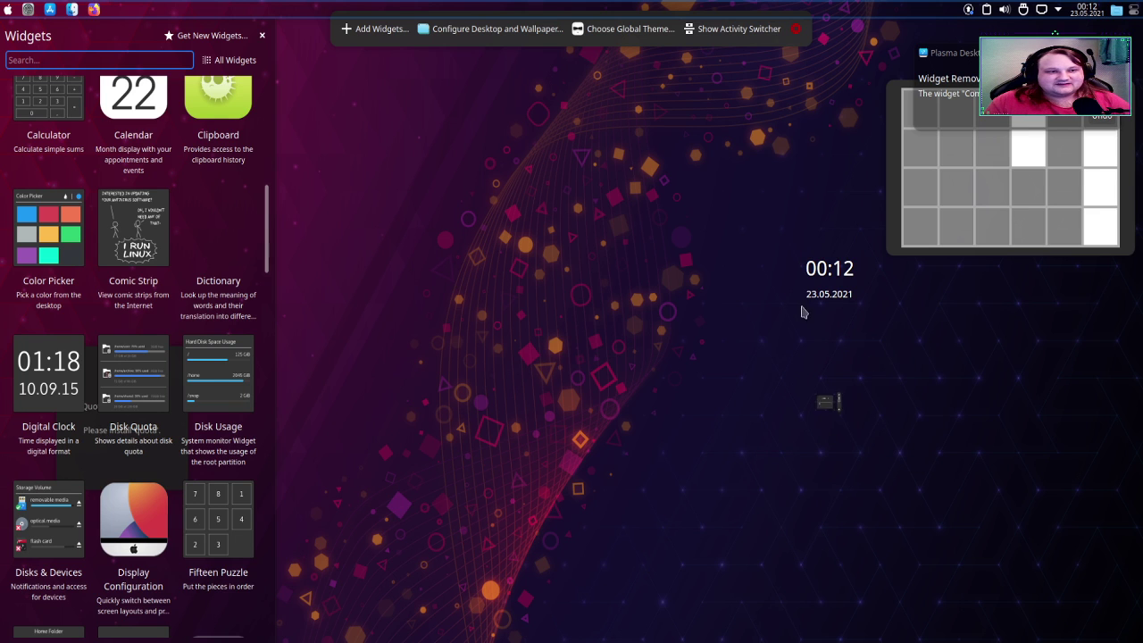
{"action": "mouse_move", "coordinate": [879, 330]}
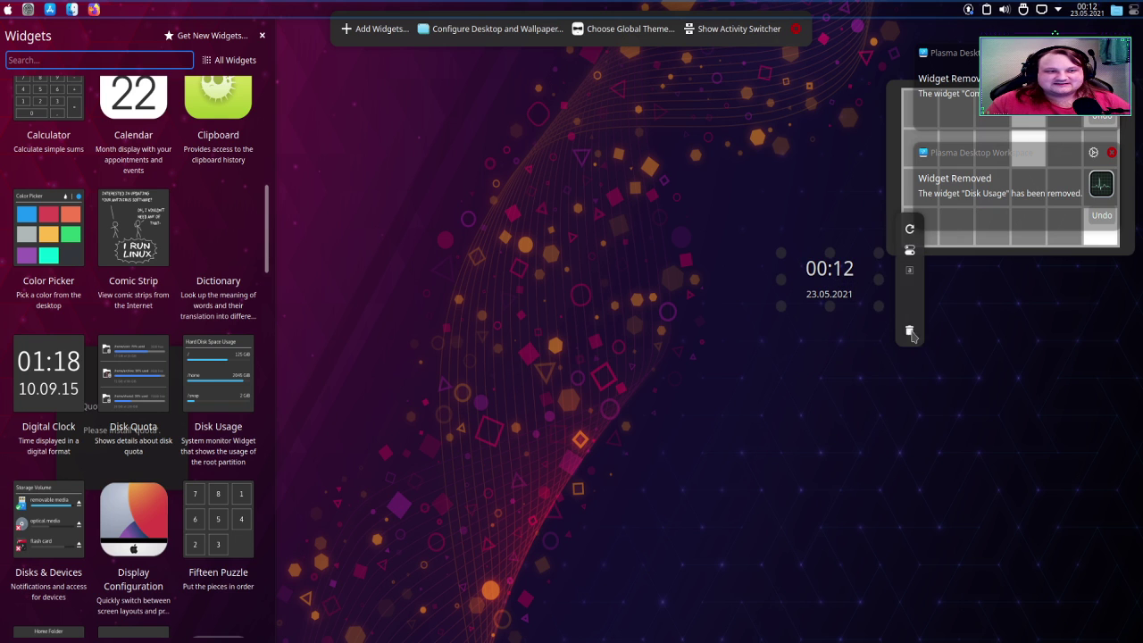
{"action": "left_click", "coordinate": [911, 330]}
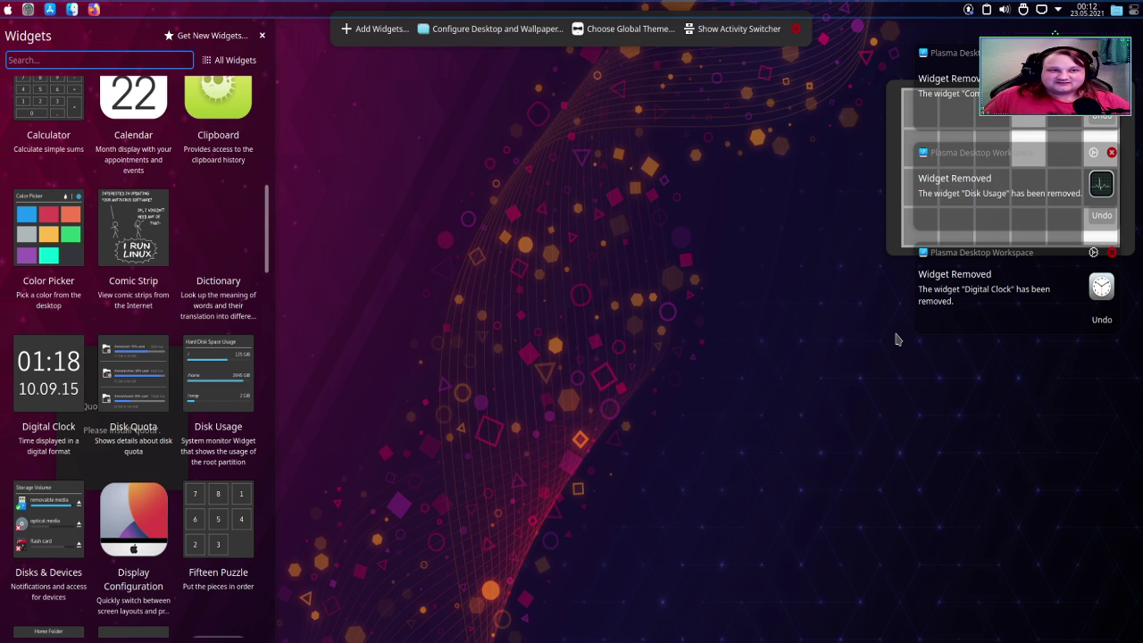
{"action": "left_click", "coordinate": [795, 29]}
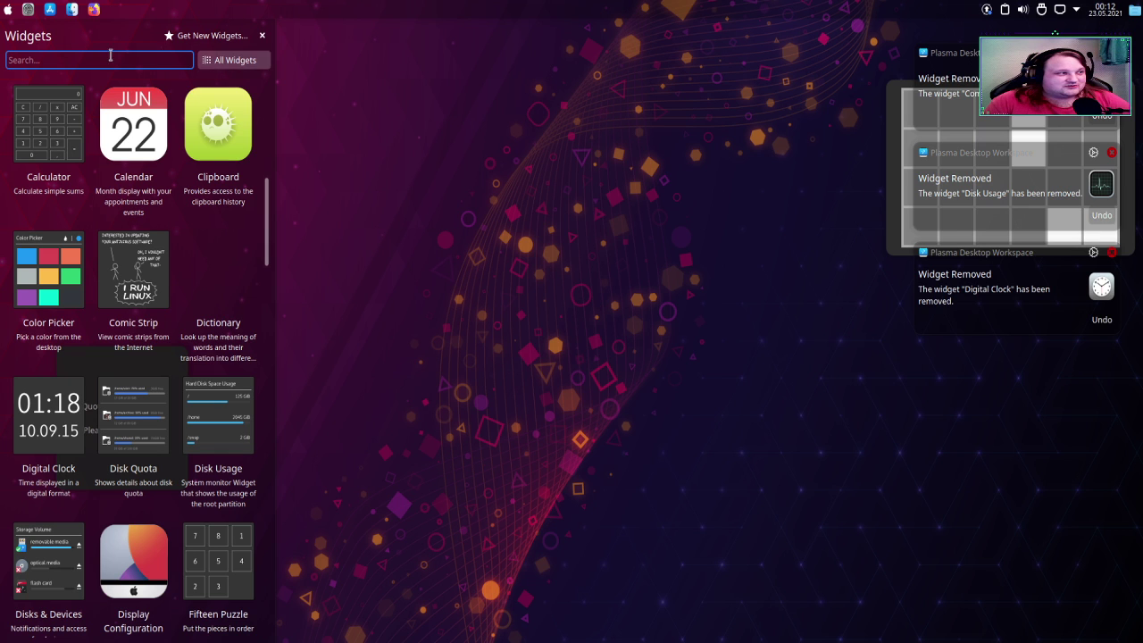
Shut down the Kubuntu virtual machine from the Application Launcher.
{"action": "left_click", "coordinate": [9, 11]}
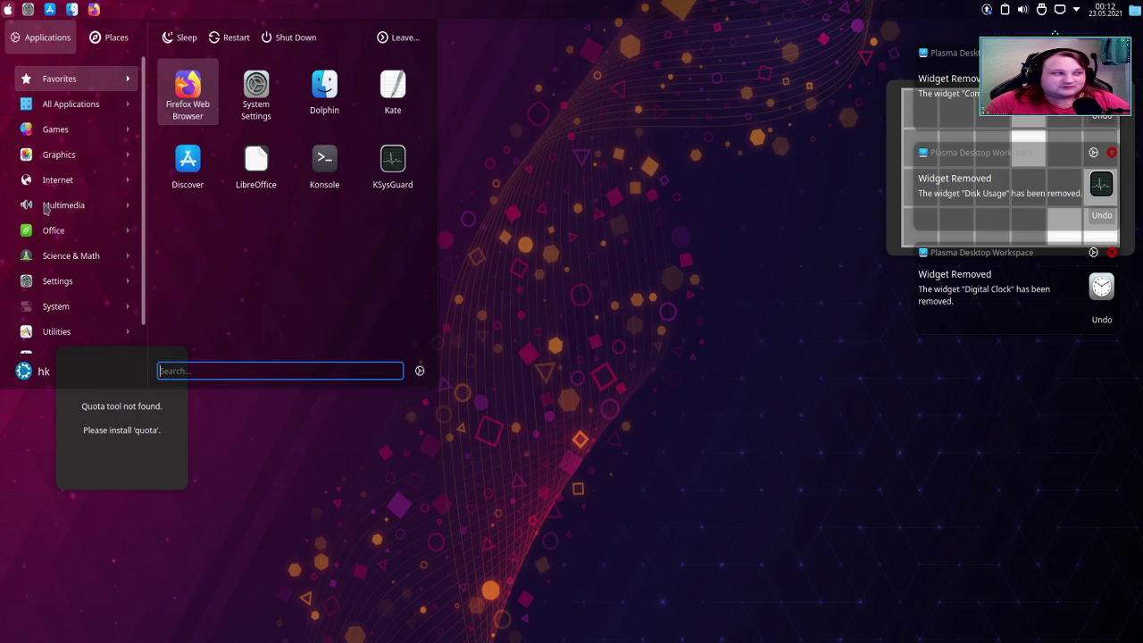
{"action": "mouse_move", "coordinate": [54, 332]}
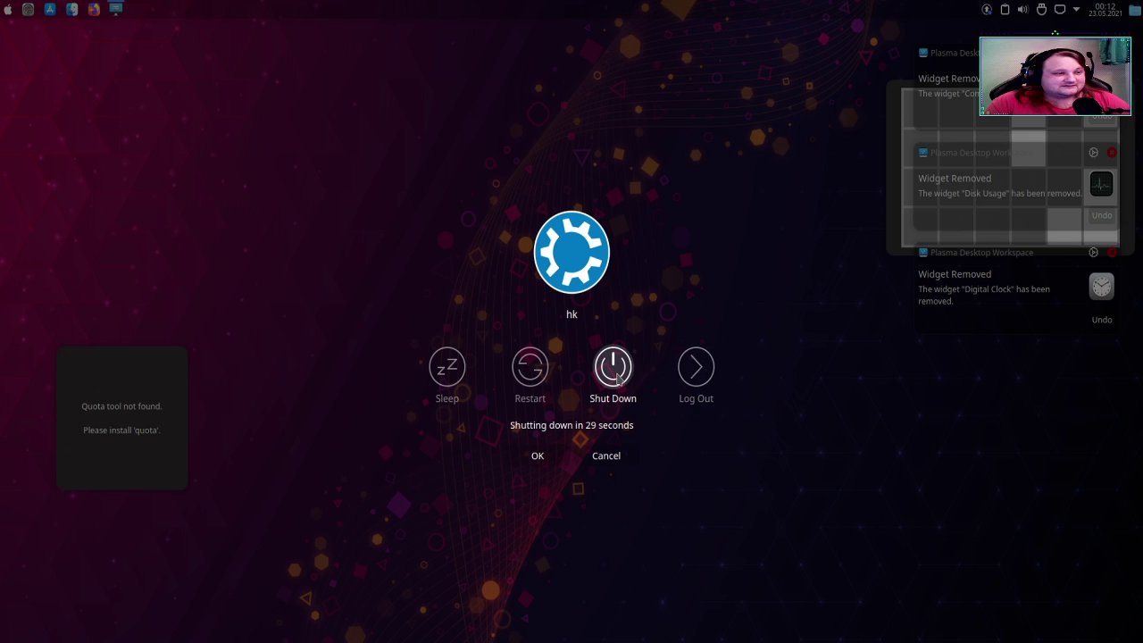
{"action": "left_click", "coordinate": [617, 376]}
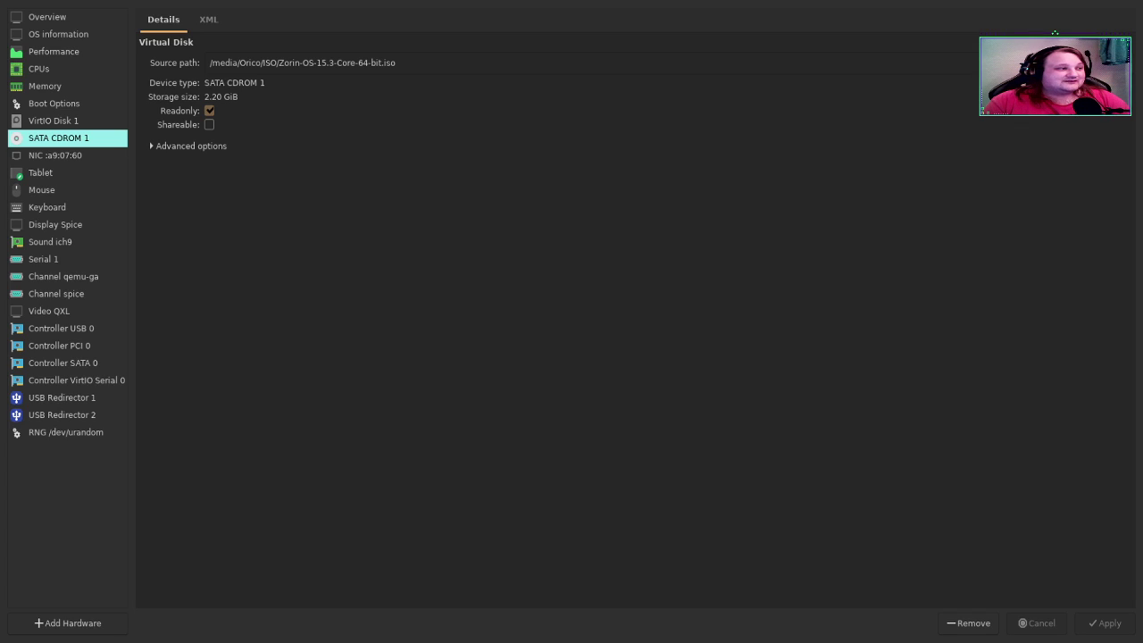
Boot the UEFI QEMU DVD-ROM from the firmware Boot Manager and choose Try or Install Zorin OS.
{"action": "left_click", "coordinate": [105, 21]}
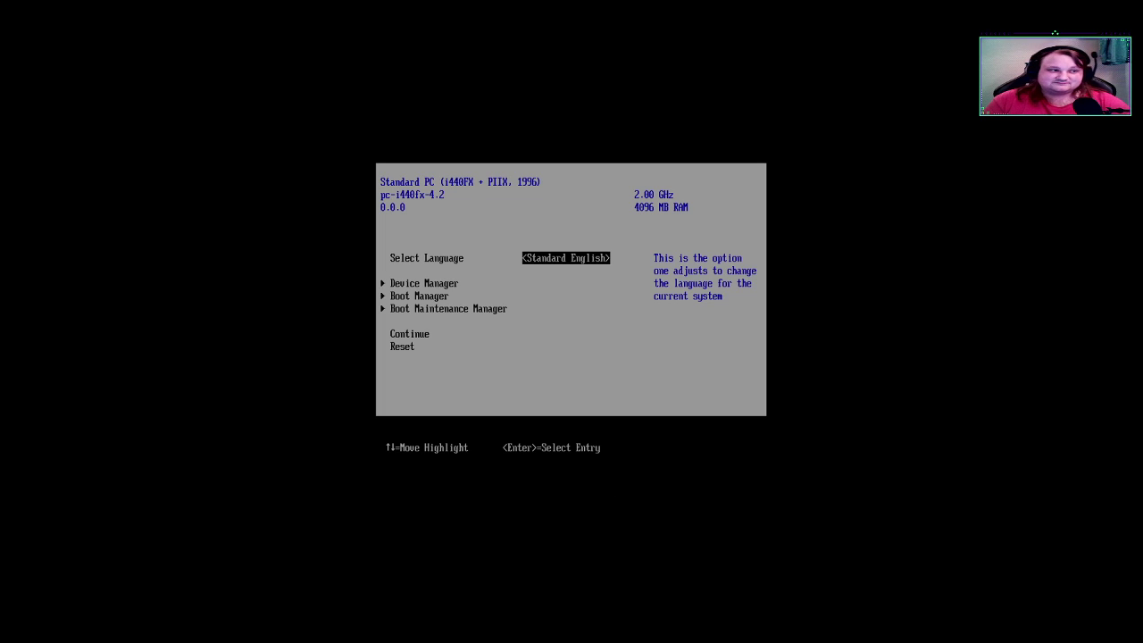
{"action": "key", "text": "Down"}
{"action": "key", "text": "Down"}
{"action": "key", "text": "Return"}
{"action": "key", "text": "Down"}
{"action": "key", "text": "Down"}
{"action": "key", "text": "Down"}
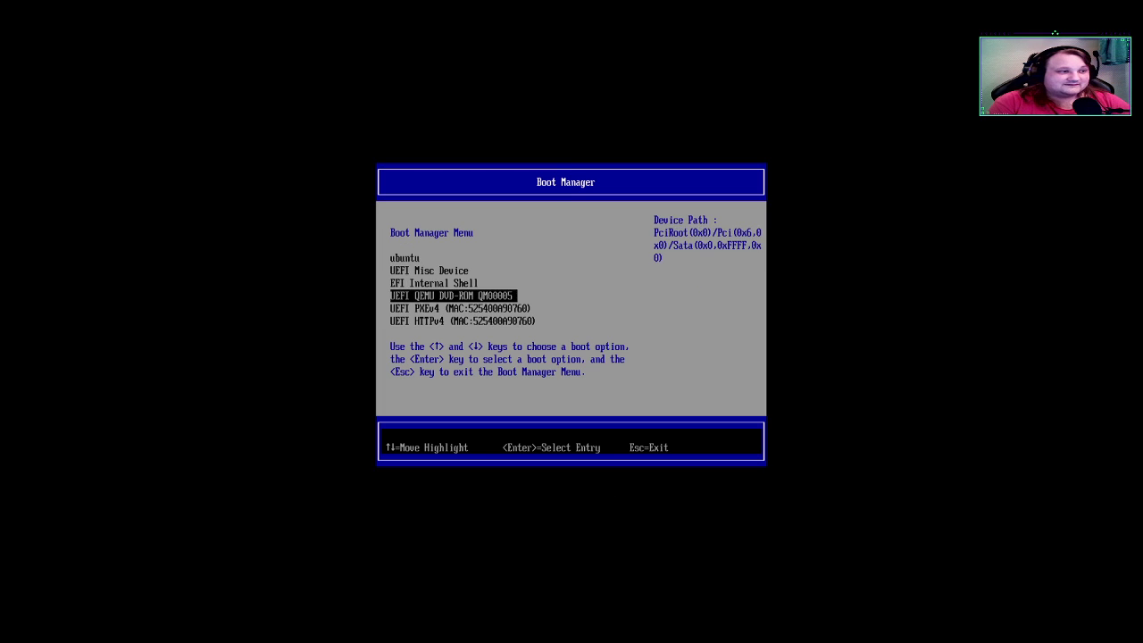
{"action": "key", "text": "Return"}
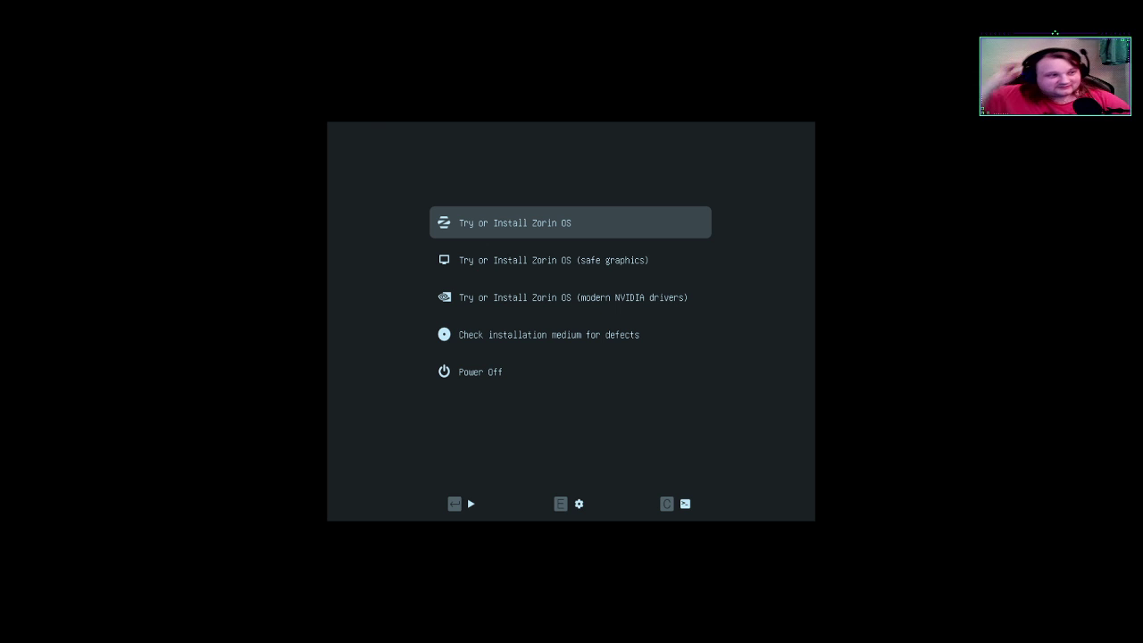
{"action": "key", "text": "Down"}
{"action": "key", "text": "Up"}
{"action": "key", "text": "Return"}
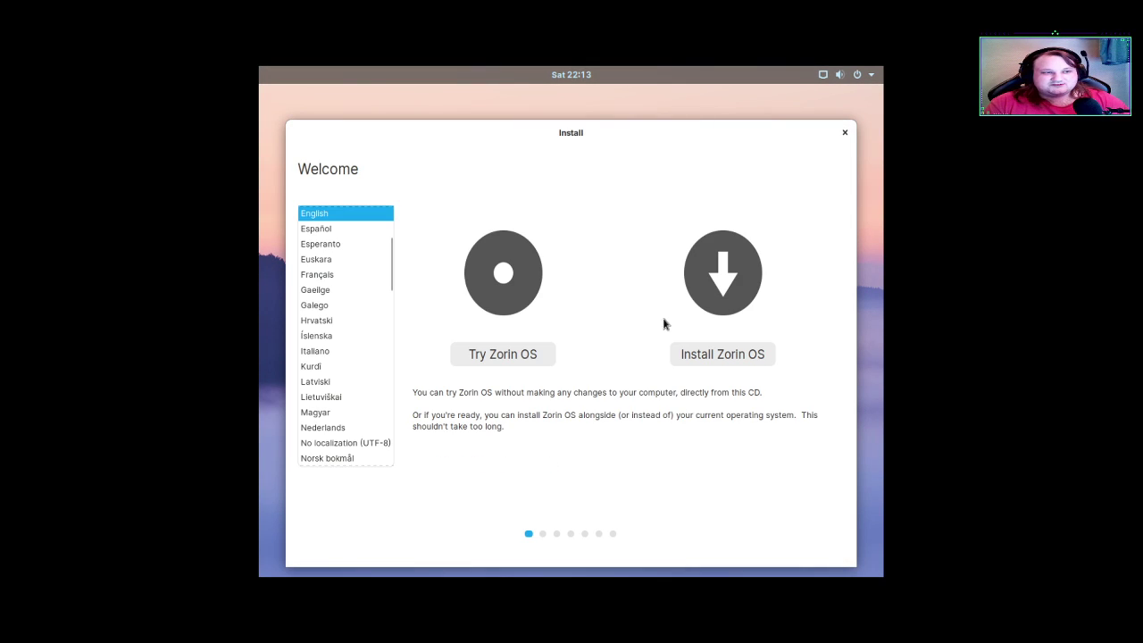
Begin installing Zorin OS with a Norwegian keyboard layout and update downloads turned off.
{"action": "left_click", "coordinate": [714, 353]}
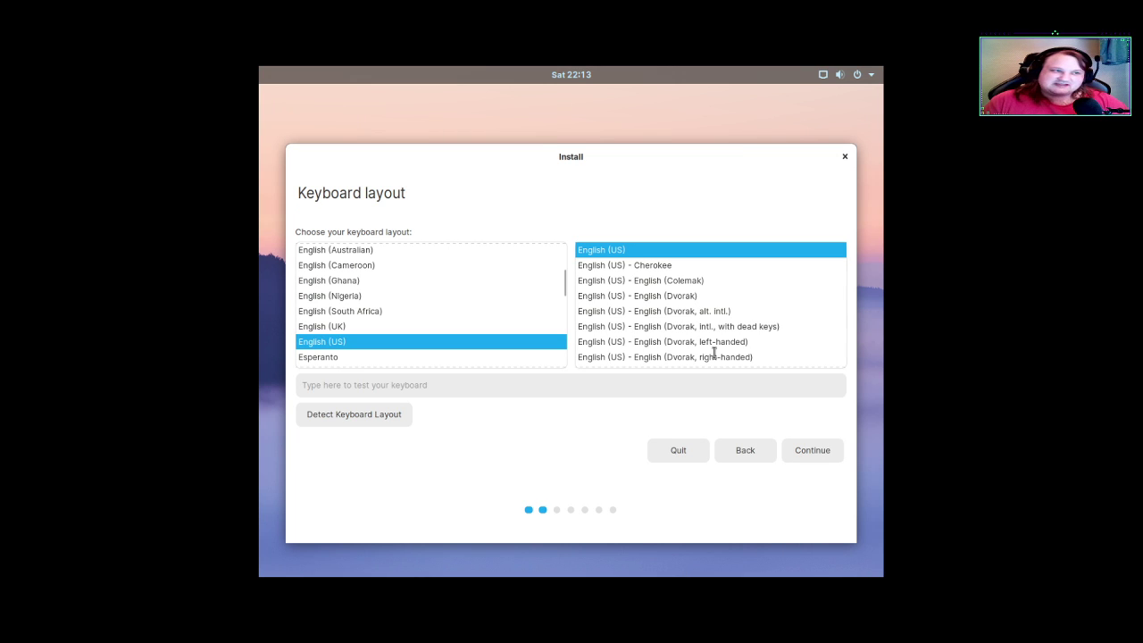
{"action": "left_click", "coordinate": [379, 311]}
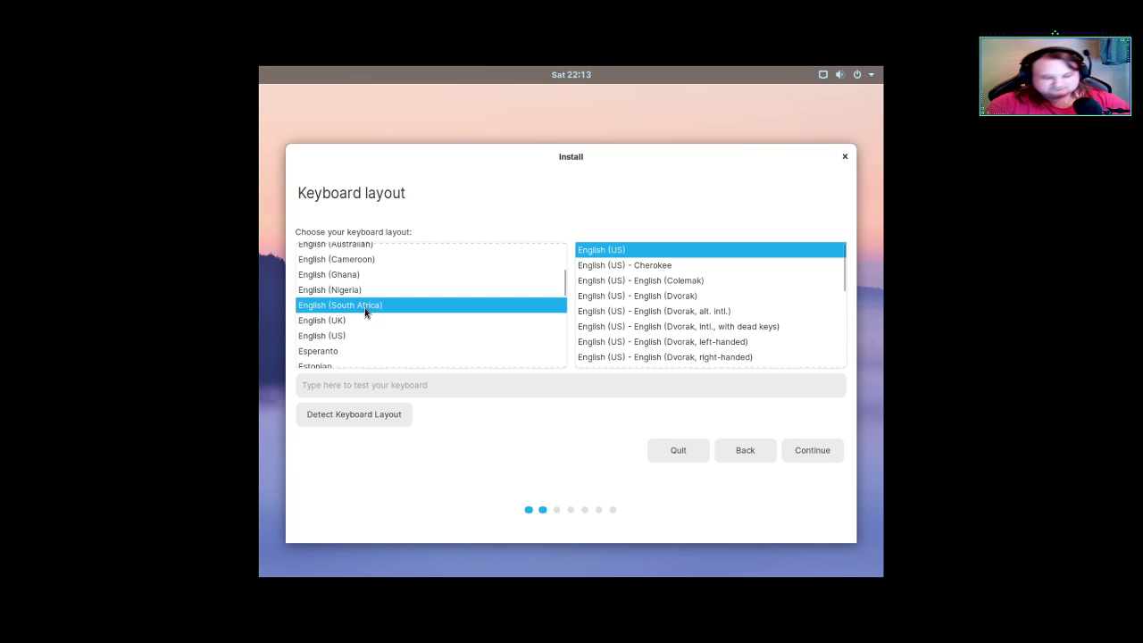
{"action": "type", "text": "norw"}
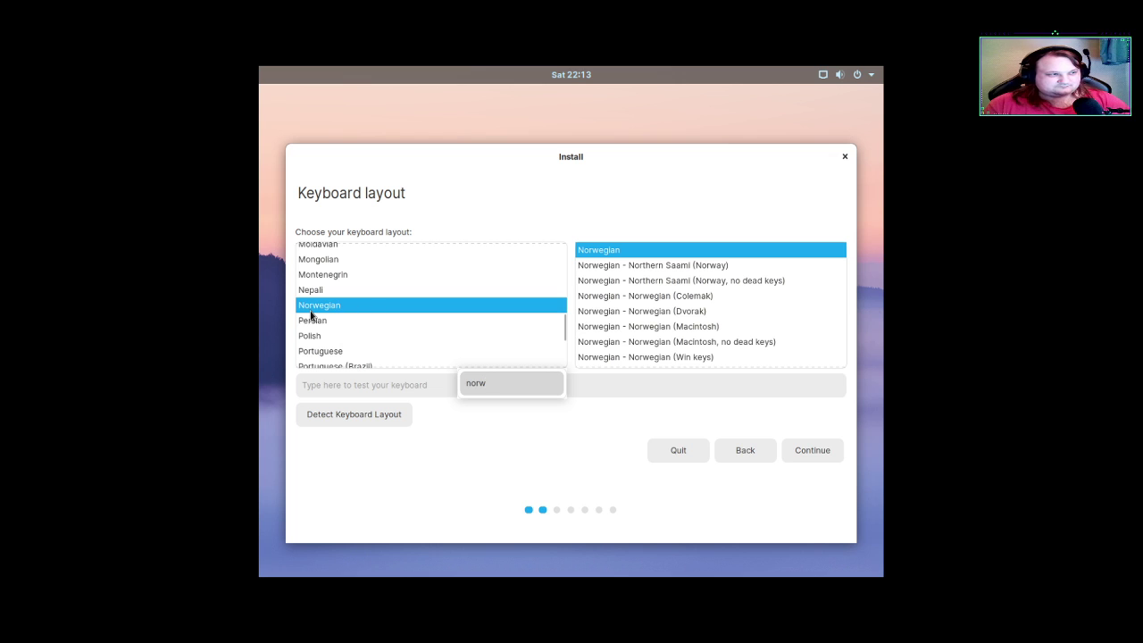
{"action": "left_click", "coordinate": [803, 451]}
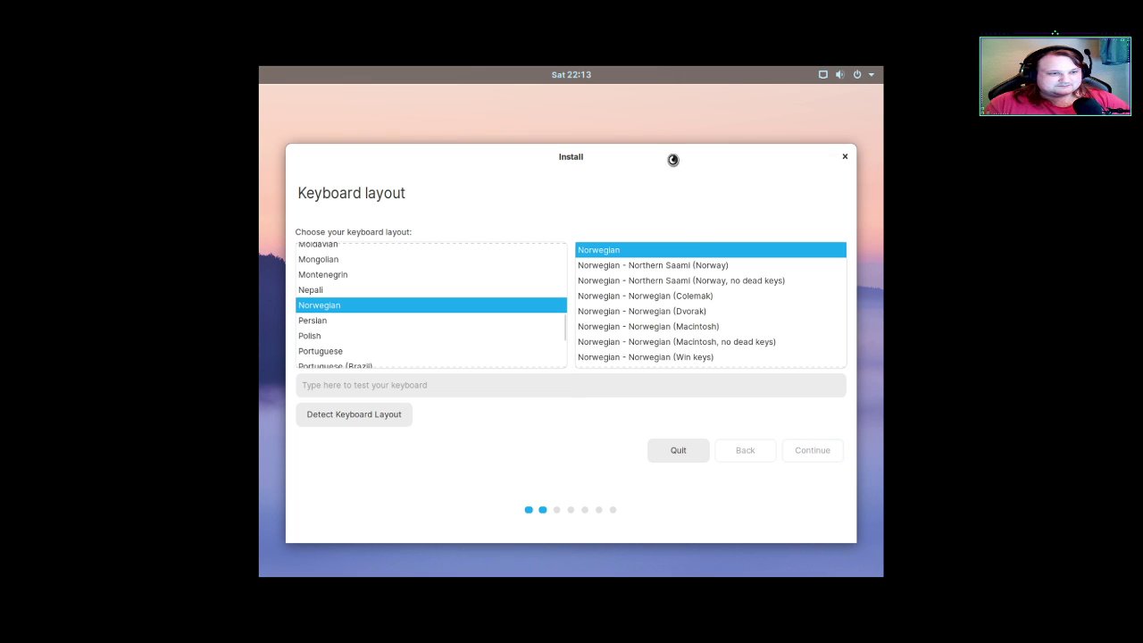
{"action": "left_click", "coordinate": [381, 275]}
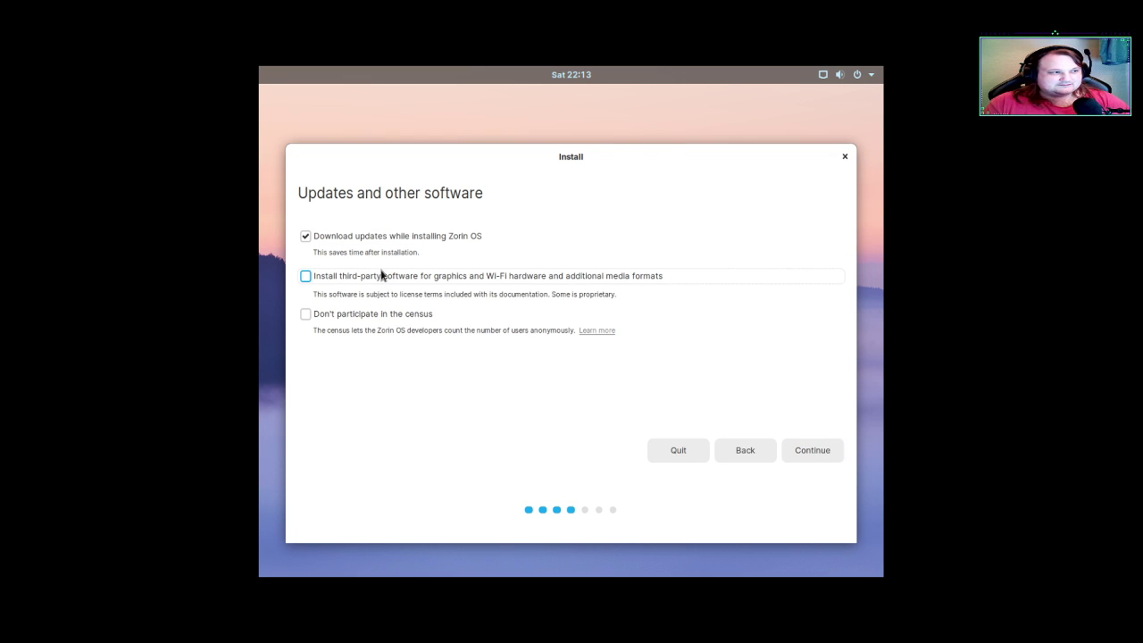
{"action": "left_click", "coordinate": [382, 236]}
{"action": "left_click", "coordinate": [804, 451]}
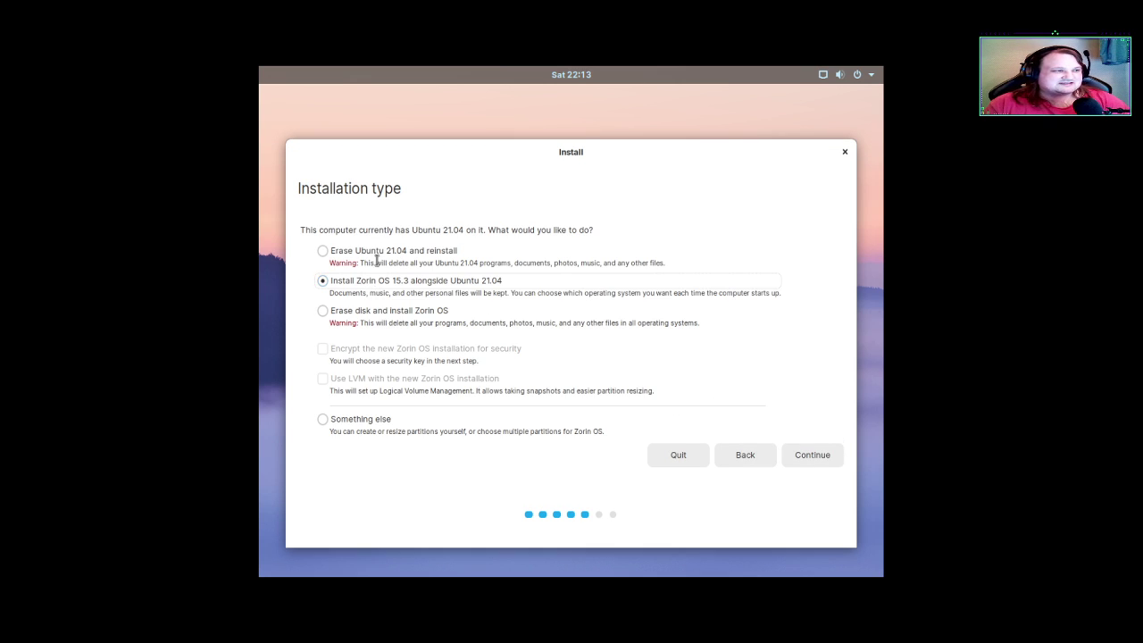
Erase the whole disk for Zorin OS, confirm the disk changes, and accept Oslo as location.
{"action": "left_click", "coordinate": [375, 253]}
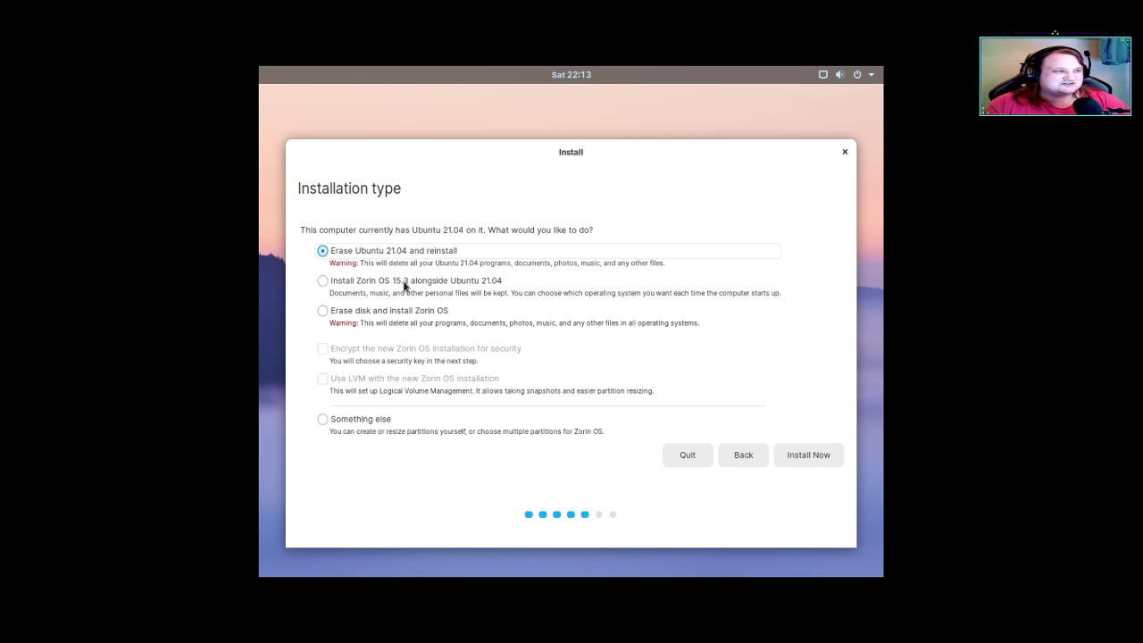
{"action": "left_click", "coordinate": [815, 464]}
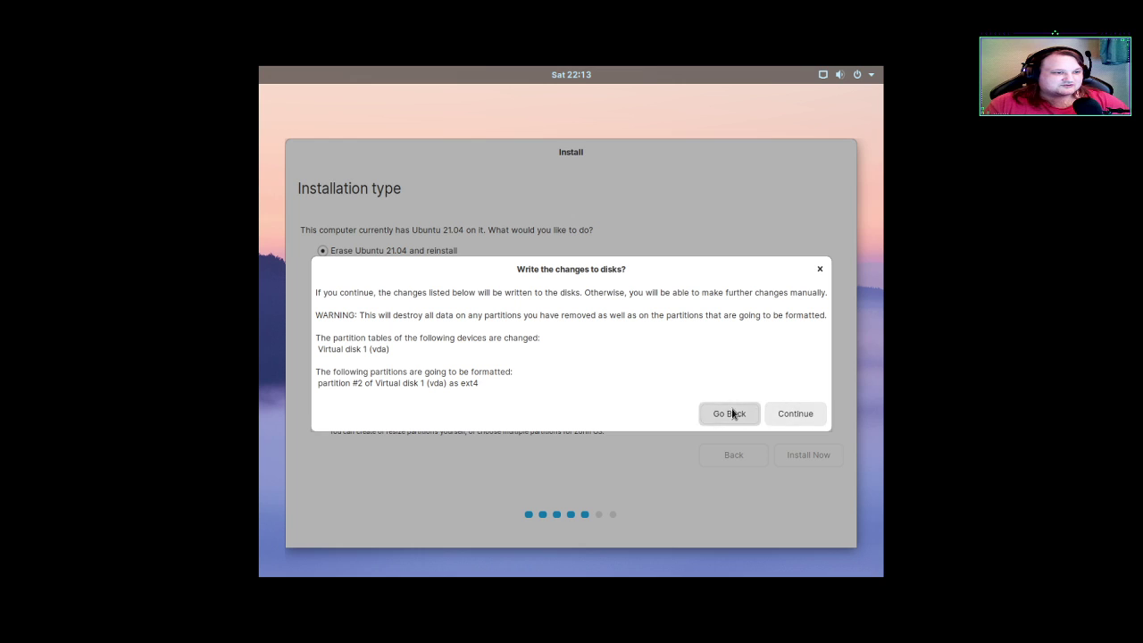
{"action": "left_click", "coordinate": [730, 412]}
{"action": "left_click", "coordinate": [357, 310]}
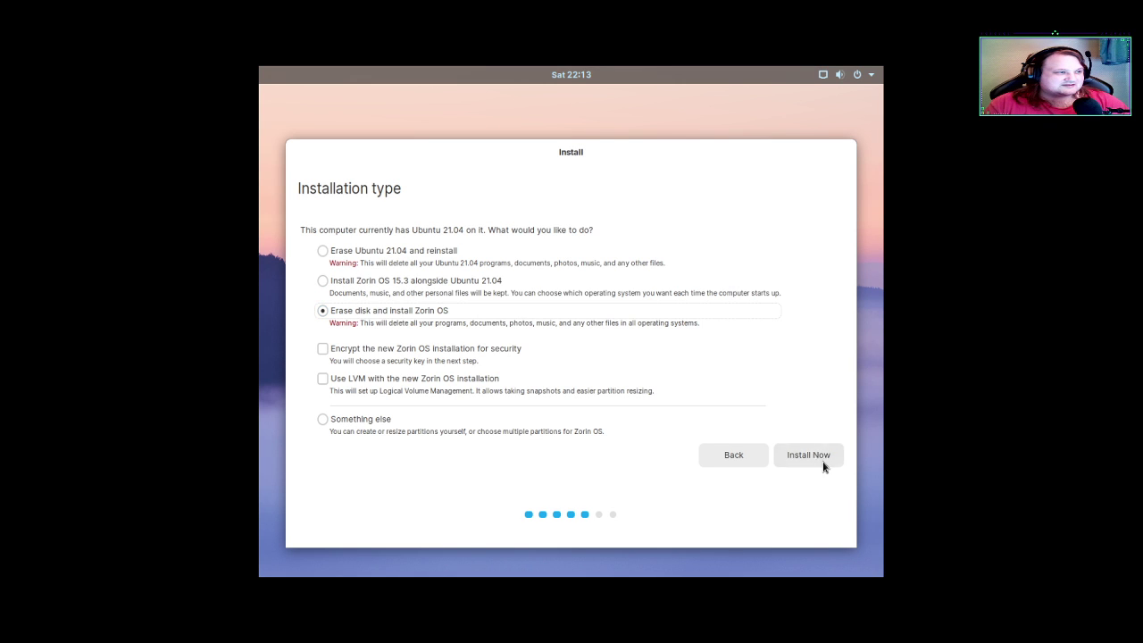
{"action": "left_click", "coordinate": [818, 462]}
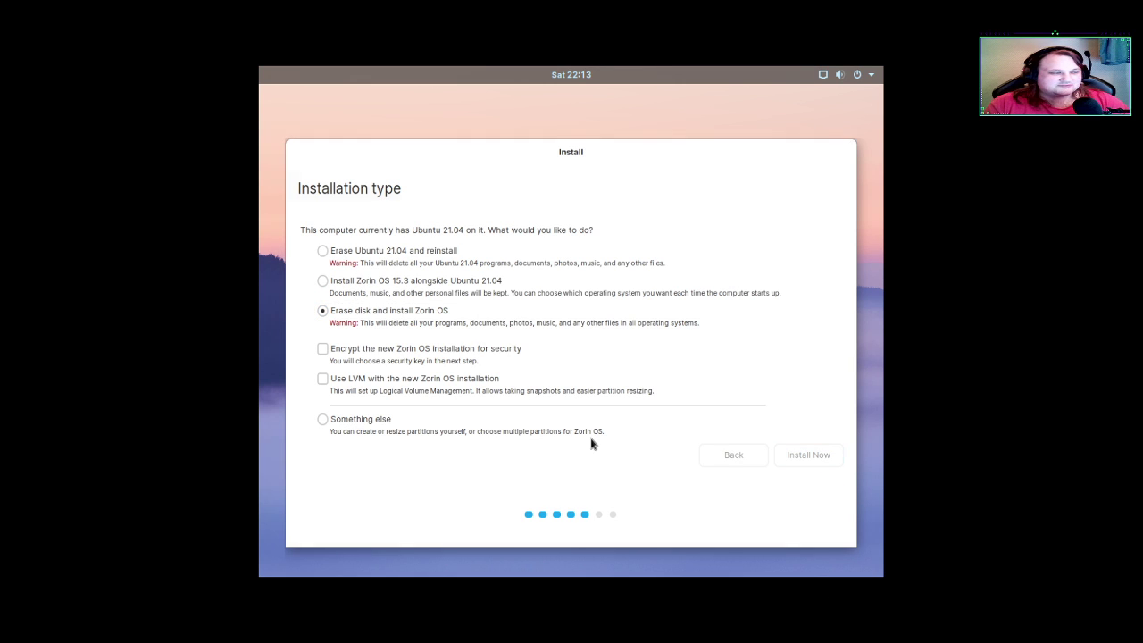
{"action": "left_click", "coordinate": [787, 426]}
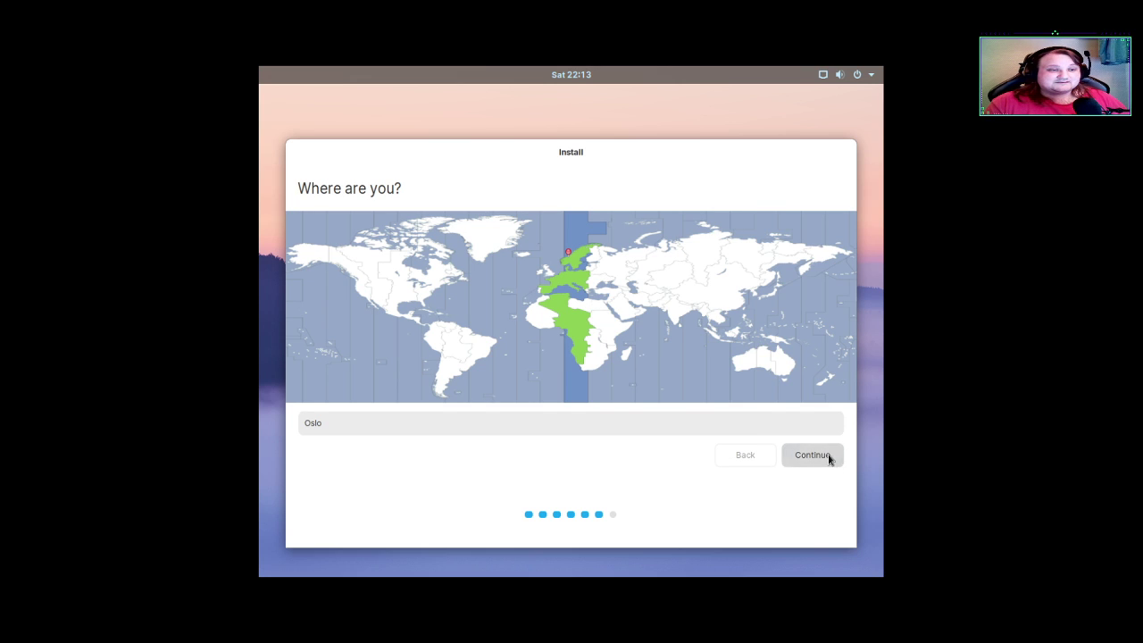
{"action": "left_click", "coordinate": [828, 458]}
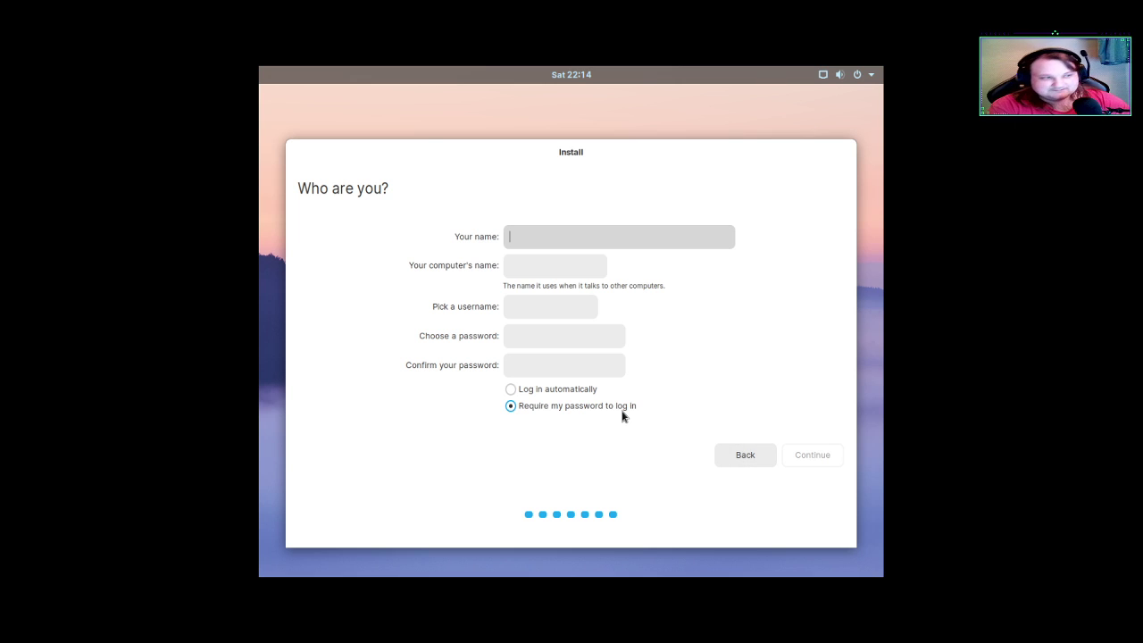
Enter the user's name, name the computer linux, set the account password, and continue.
{"action": "type", "text": "hk"}
{"action": "key", "text": "Tab"}
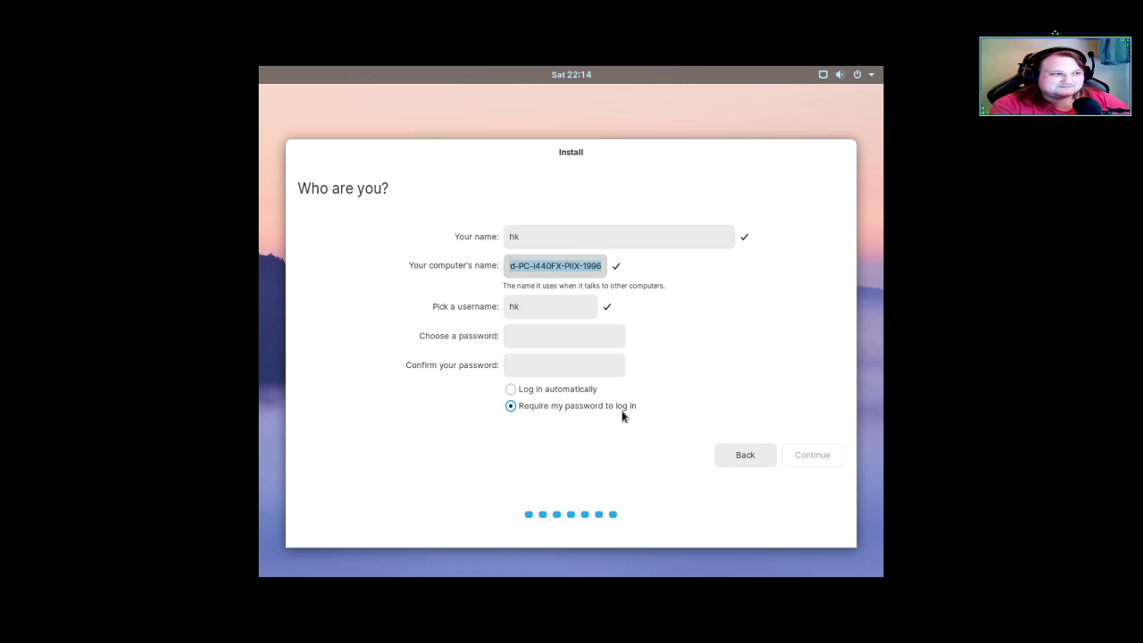
{"action": "type", "text": "linux"}
{"action": "key", "text": "Tab"}
{"action": "key", "text": "Tab"}
{"action": "type", "text": "h"}
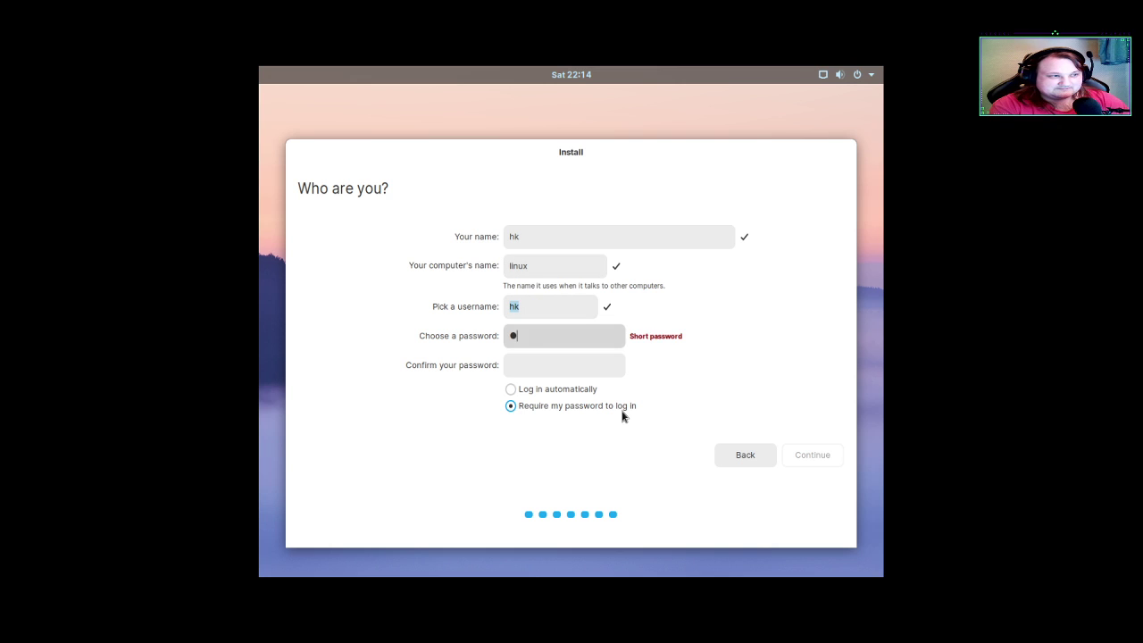
{"action": "type", "text": "*******"}
{"action": "key", "text": "Tab"}
{"action": "type", "text": "*****"}
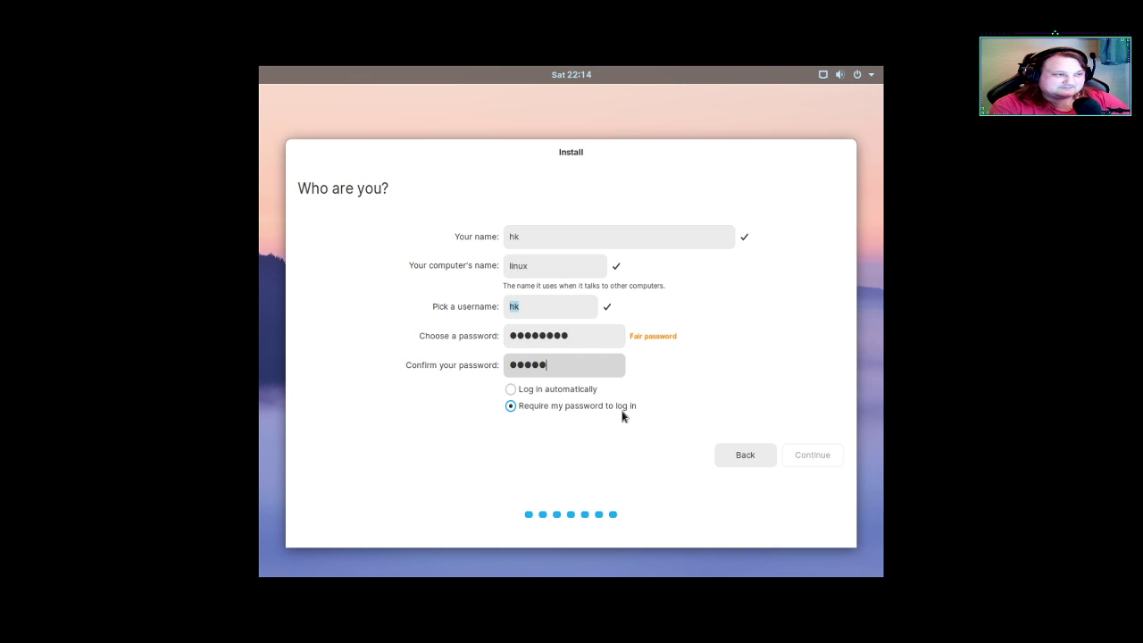
{"action": "type", "text": "***"}
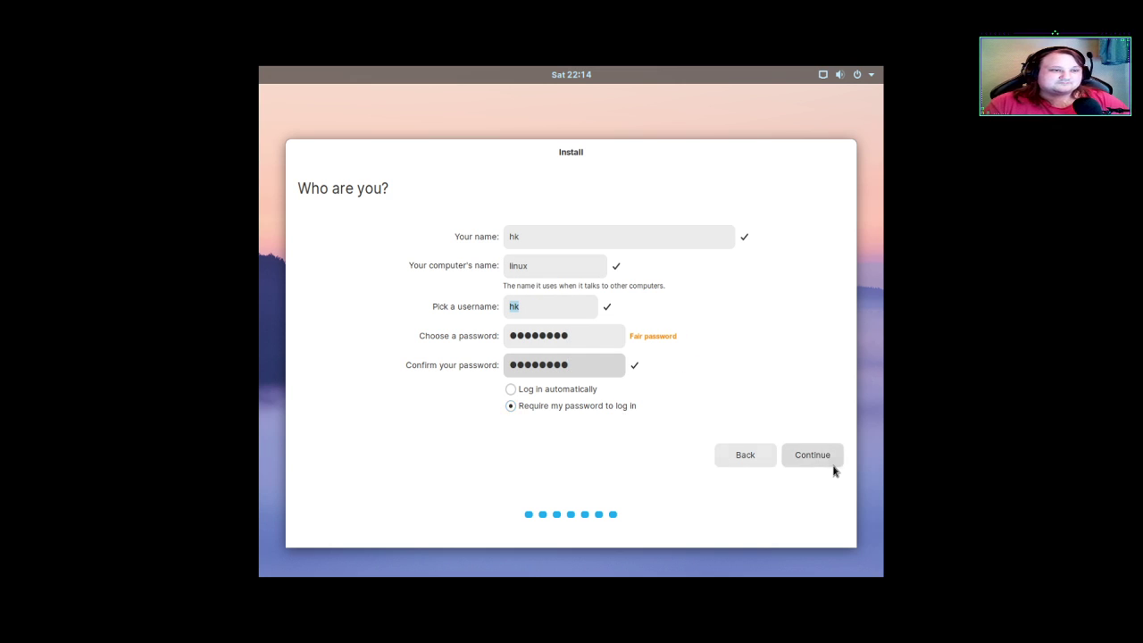
{"action": "left_click", "coordinate": [819, 456]}
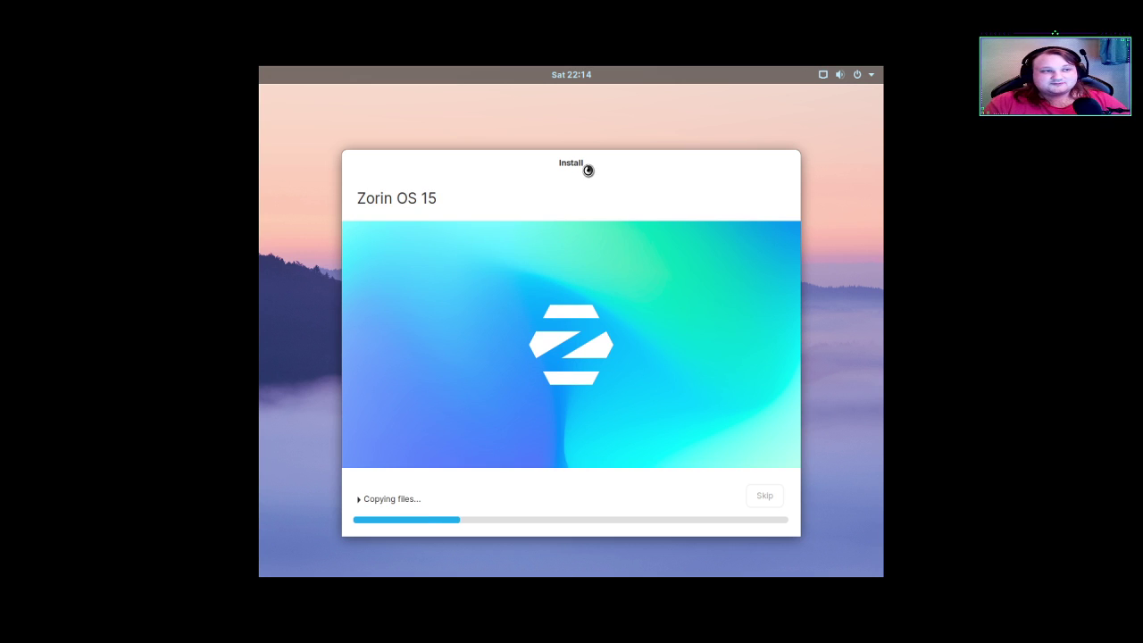
Move the installer window up and right while files copy until Installing system begins.
{"action": "left_click_drag", "start_coordinate": [586, 169], "coordinate": [646, 147]}
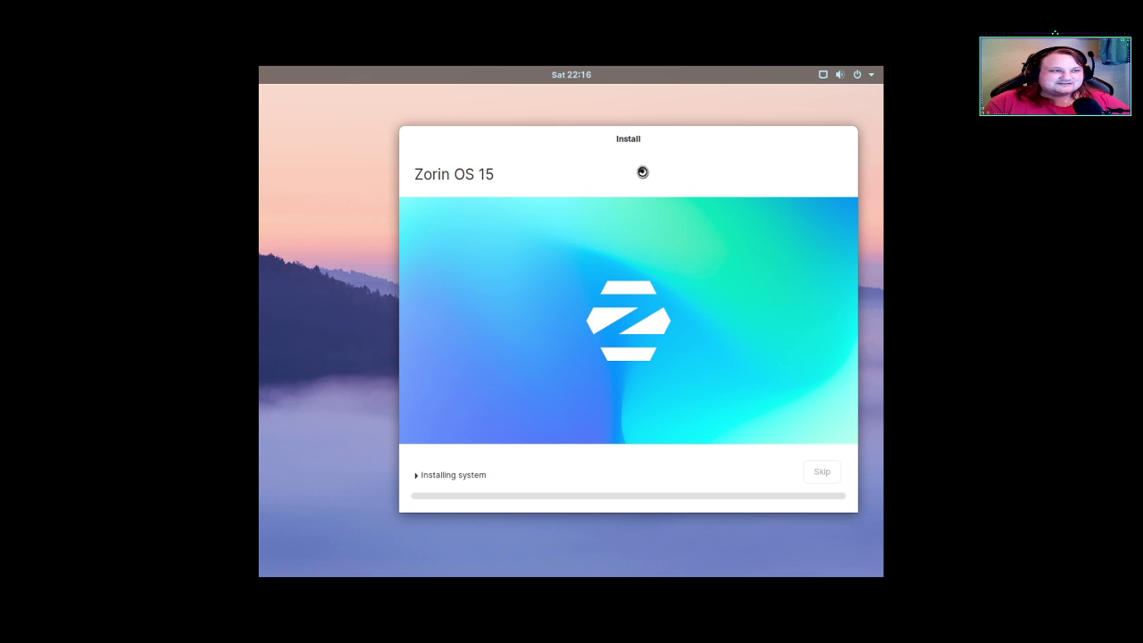
Expand the installer's detailed log and wait until the grub2 package is being installed.
{"action": "left_click_drag", "start_coordinate": [632, 138], "coordinate": [596, 136]}
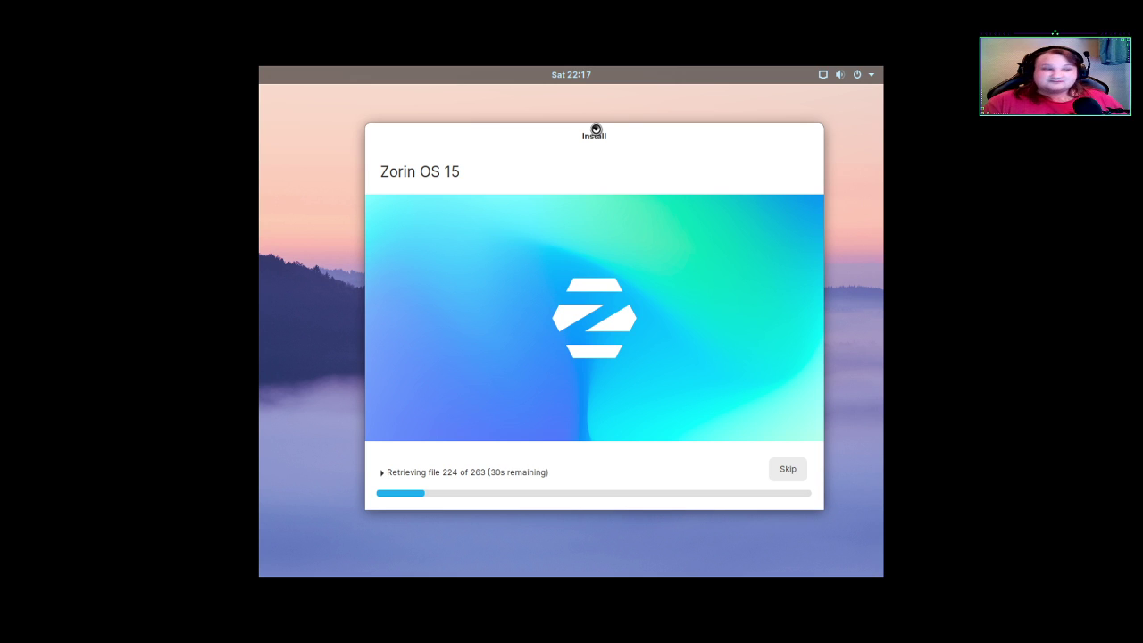
{"action": "left_click", "coordinate": [384, 472]}
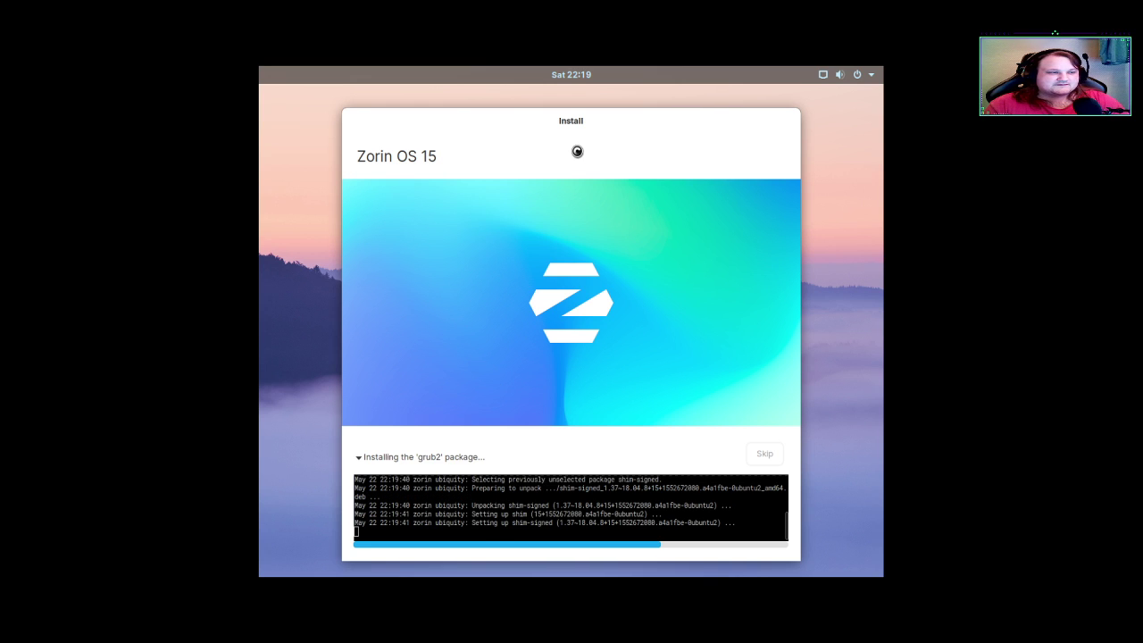
Nudge the installer window and briefly check the system status menu while installation finishes.
{"action": "mouse_move", "coordinate": [579, 126]}
{"action": "left_mouse_down"}
{"action": "mouse_move", "coordinate": [565, 122]}
{"action": "mouse_move", "coordinate": [589, 120]}
{"action": "left_mouse_up"}
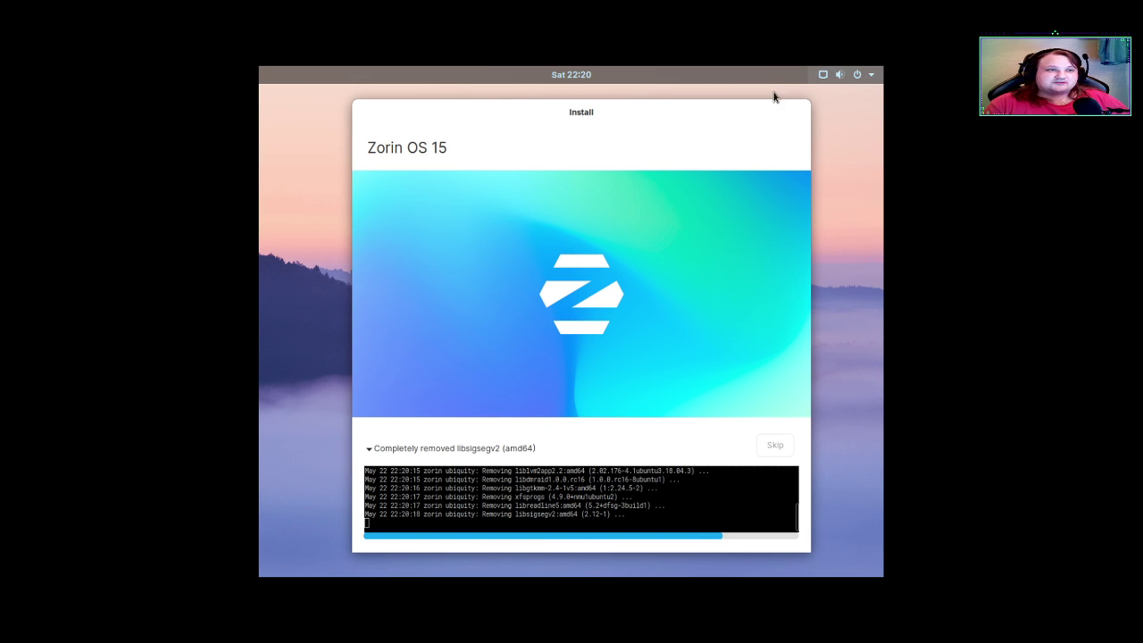
{"action": "left_click", "coordinate": [826, 75]}
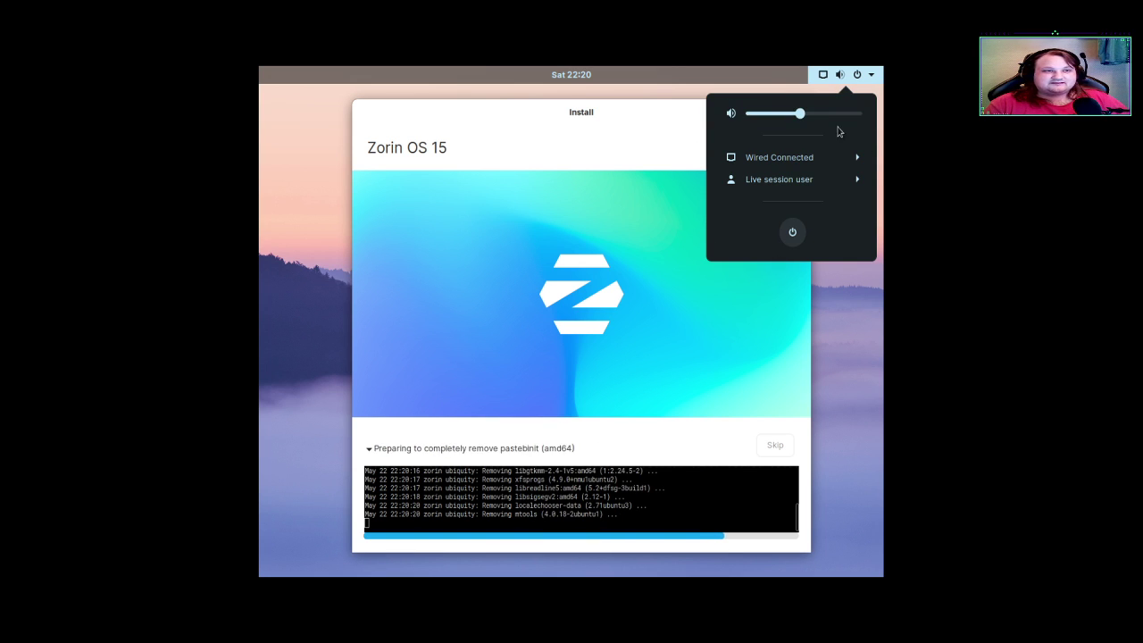
{"action": "left_click", "coordinate": [743, 86]}
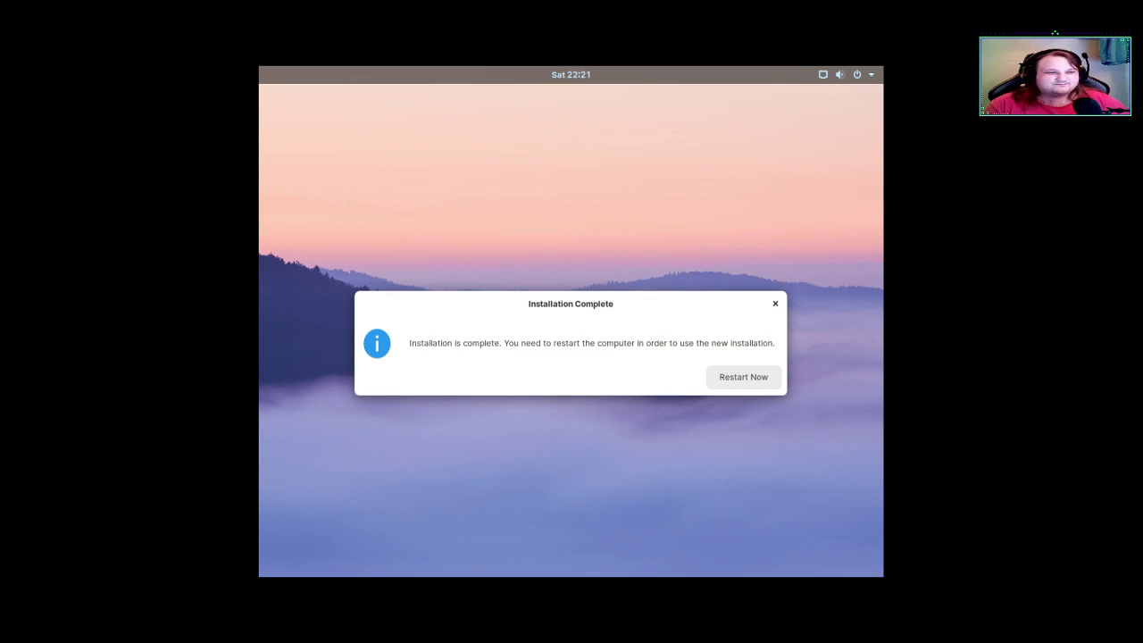
Restart now and confirm the installation medium is removed to boot the new system.
{"action": "left_click", "coordinate": [740, 382]}
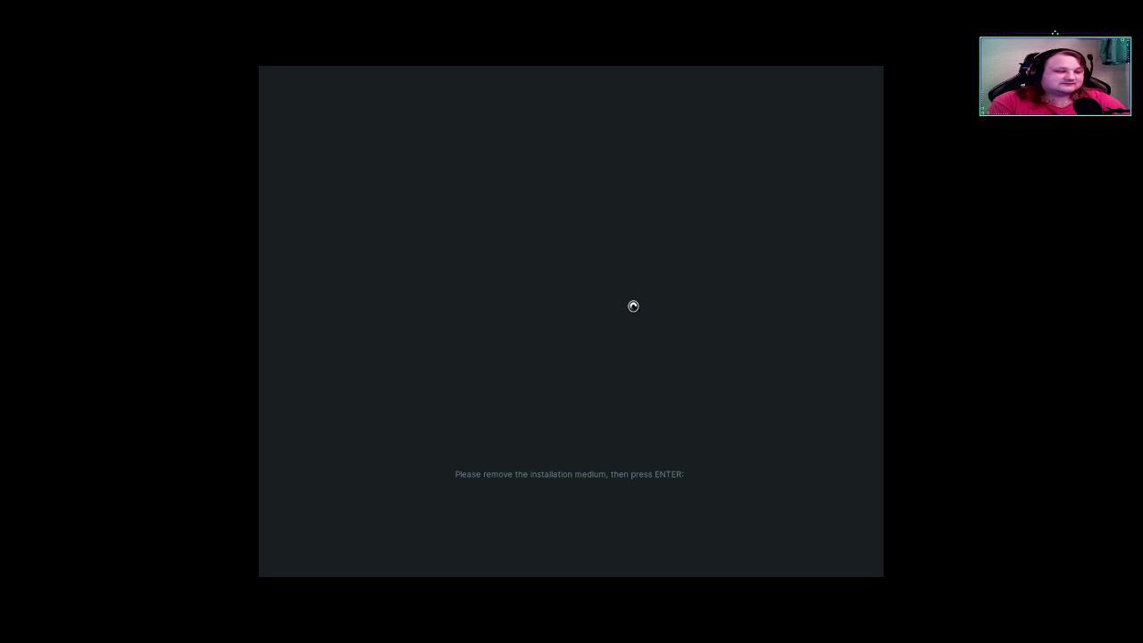
{"action": "key", "text": "Return"}
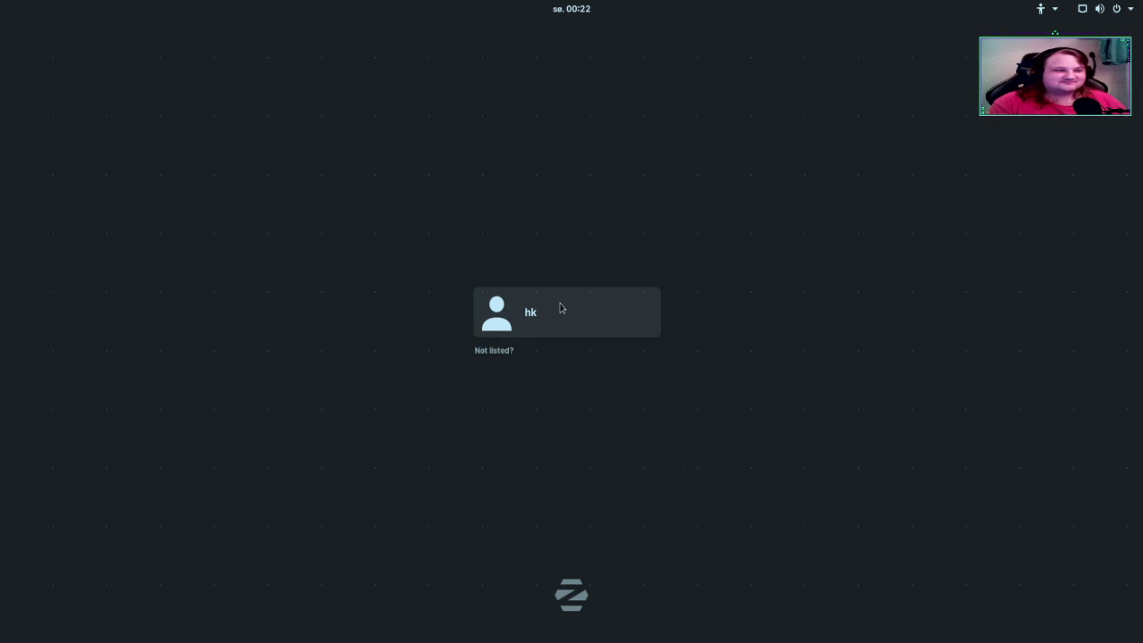
Select the user account and enter its password to reach the Zorin desktop.
{"action": "left_click", "coordinate": [561, 308]}
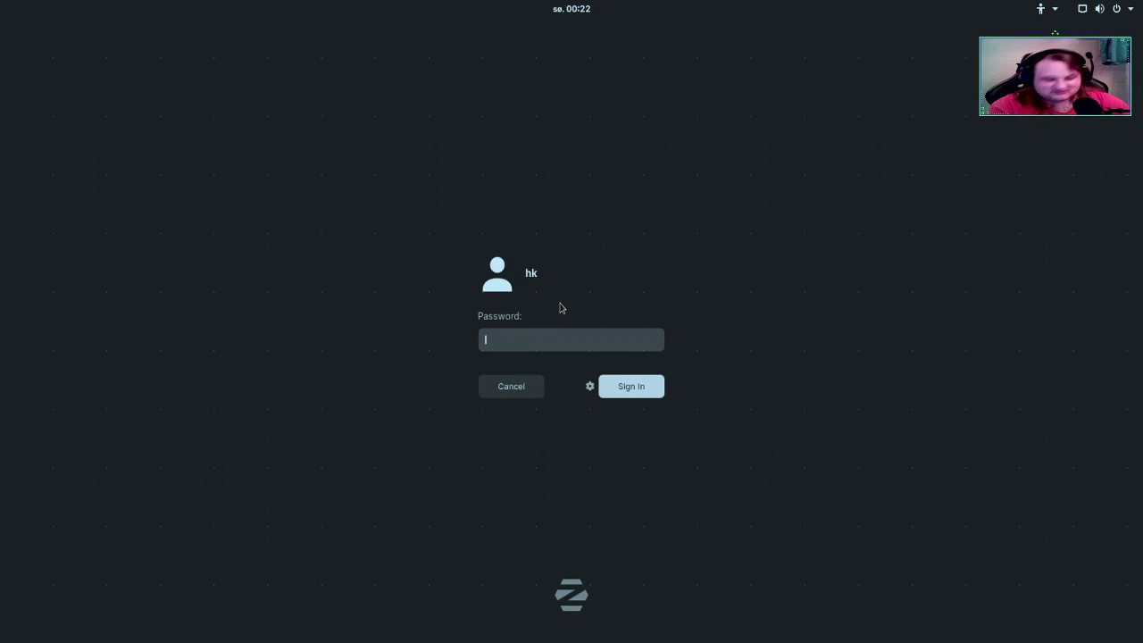
{"action": "type", "text": "********"}
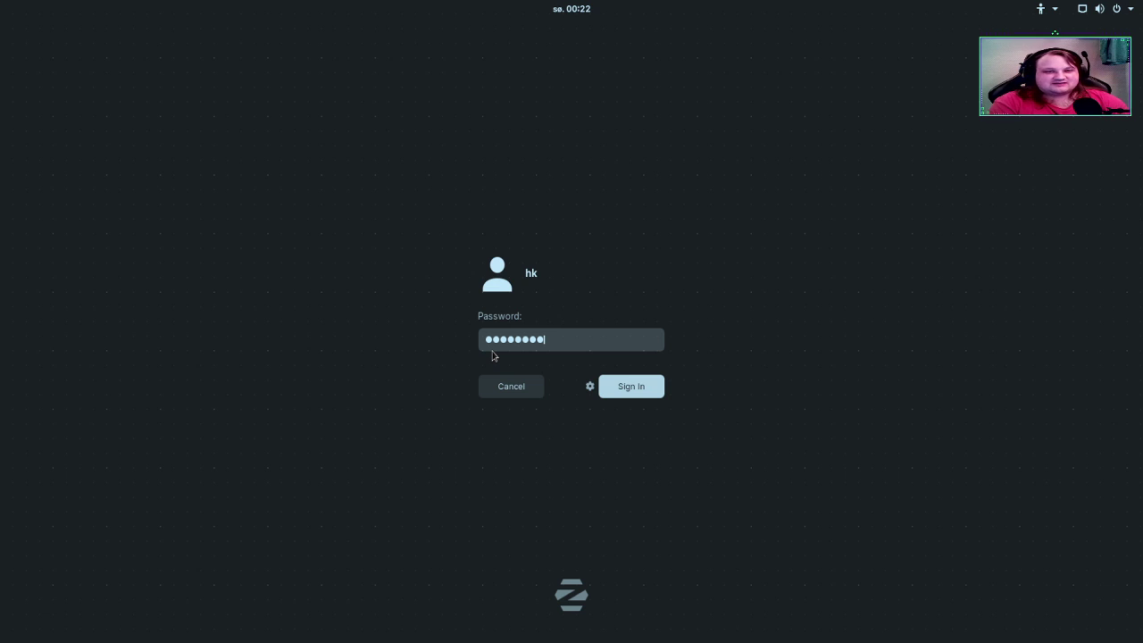
{"action": "key", "text": "Return"}
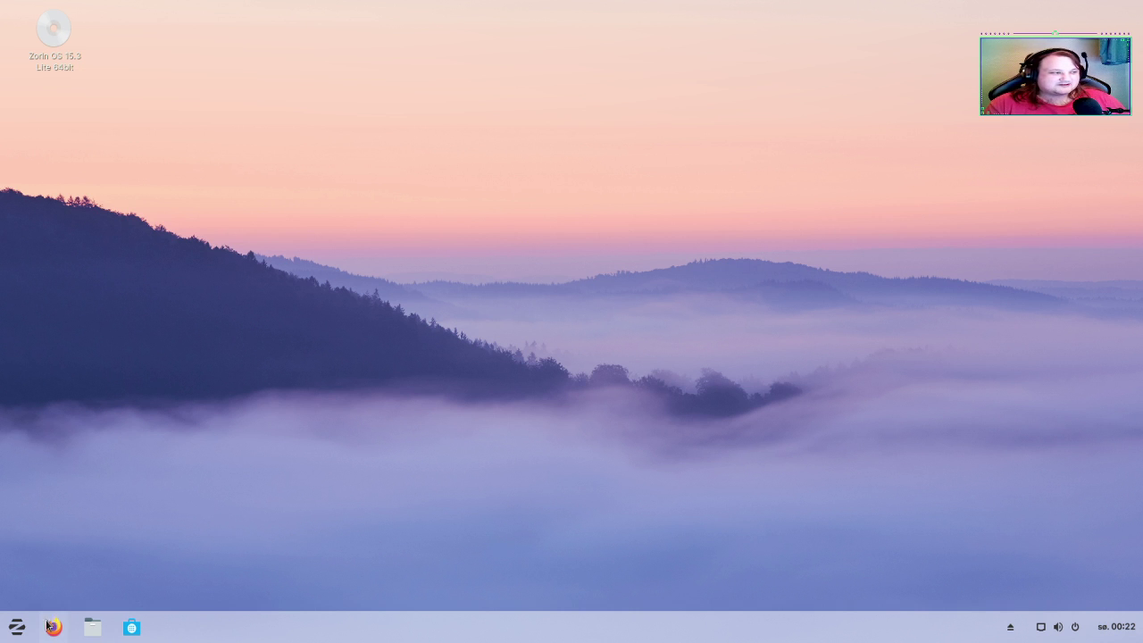
Open Settings from the Zorin menu and go to the Appearance page.
{"action": "left_click", "coordinate": [18, 629]}
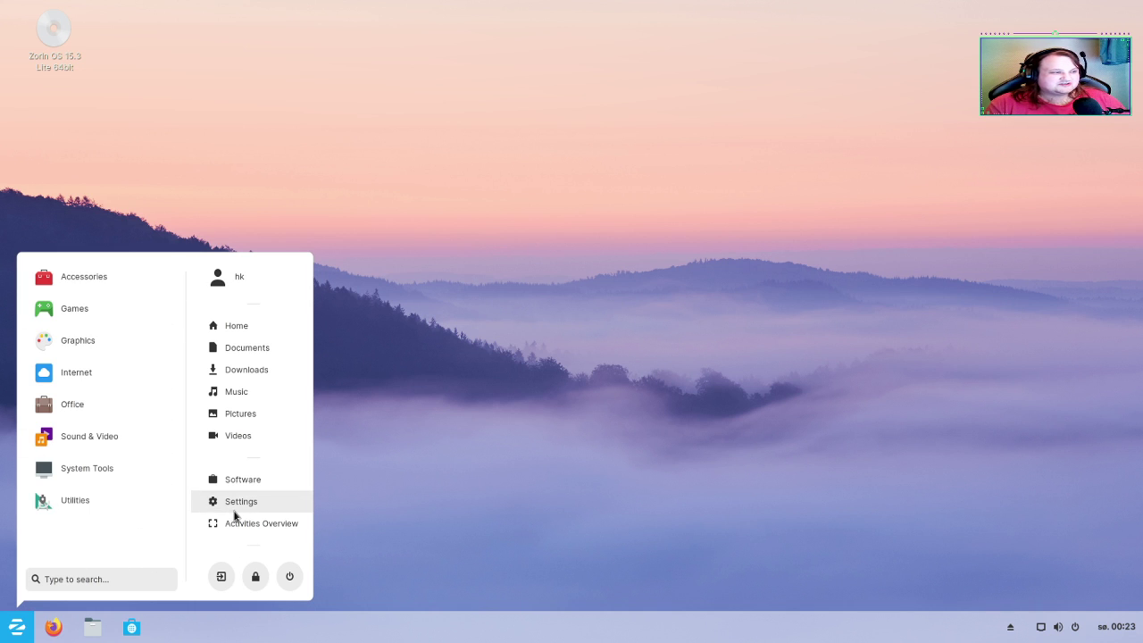
{"action": "left_click", "coordinate": [236, 503]}
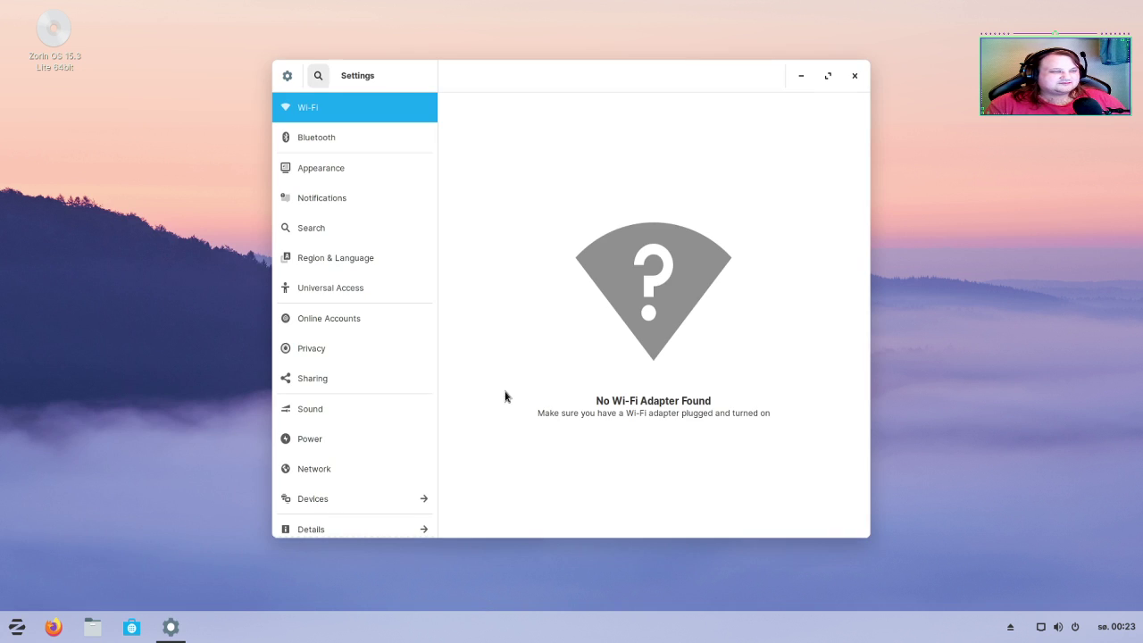
{"action": "left_click", "coordinate": [365, 178]}
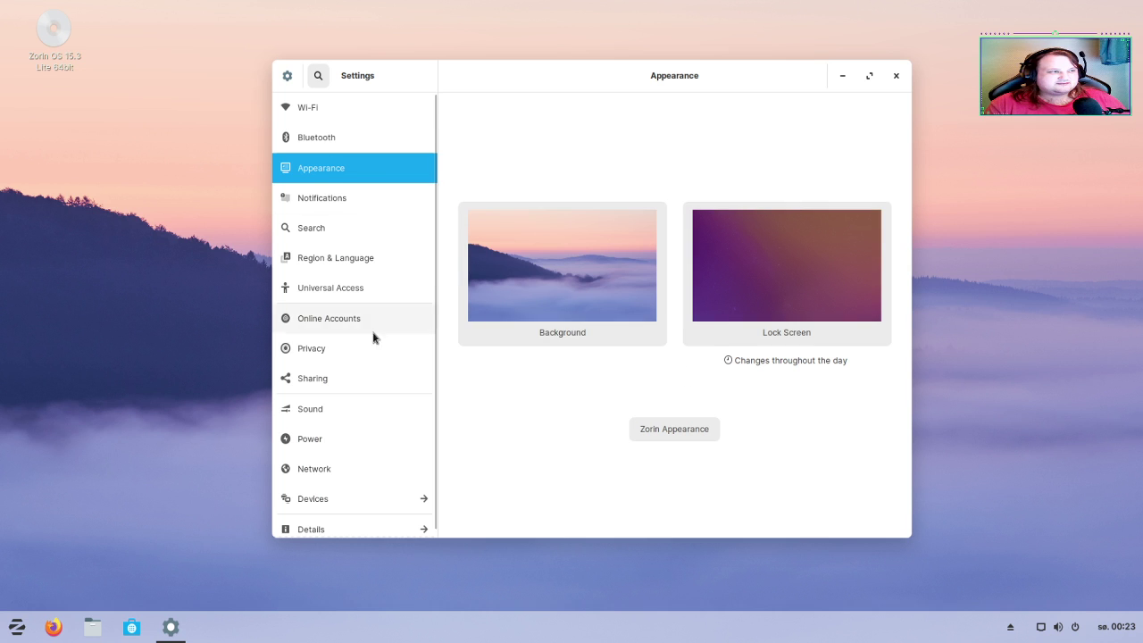
{"action": "scroll", "coordinate": [377, 373], "scroll_direction": "down", "scroll_amount": 1}
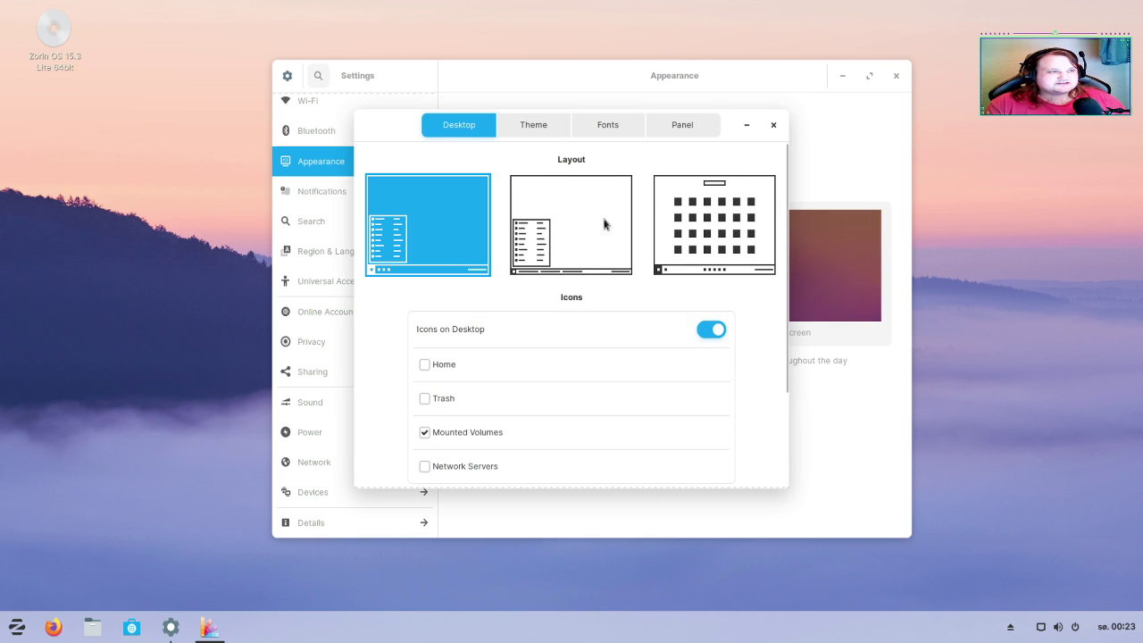
Switch the system to the dark background theme on the Theme tab.
{"action": "left_click", "coordinate": [541, 124]}
{"action": "left_click", "coordinate": [701, 257]}
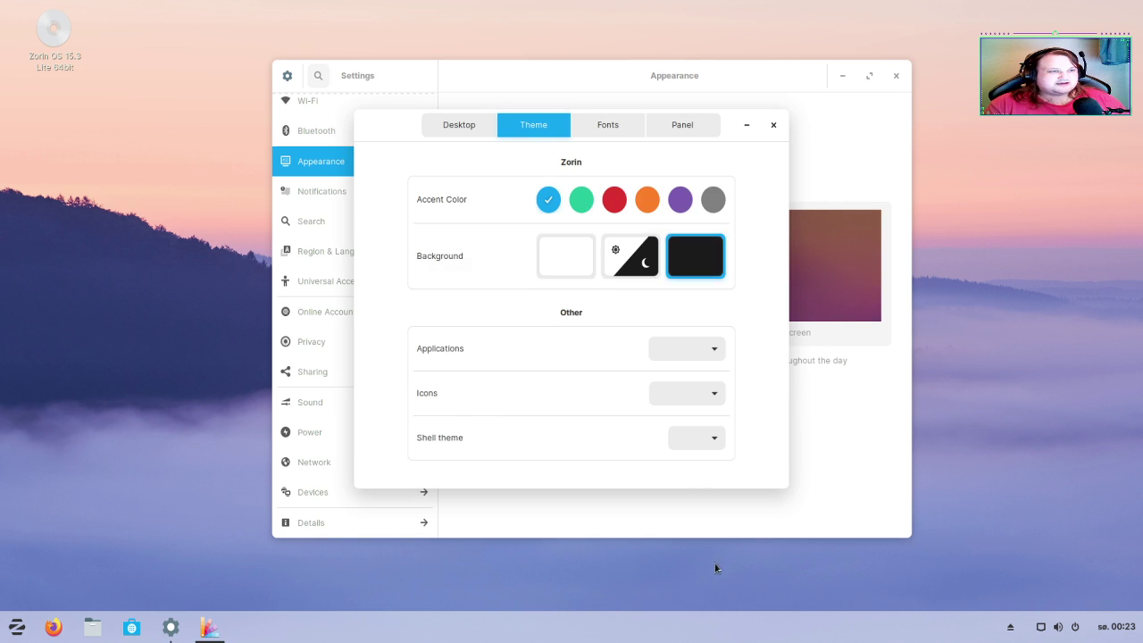
{"action": "left_click_drag", "start_coordinate": [402, 141], "coordinate": [456, 121]}
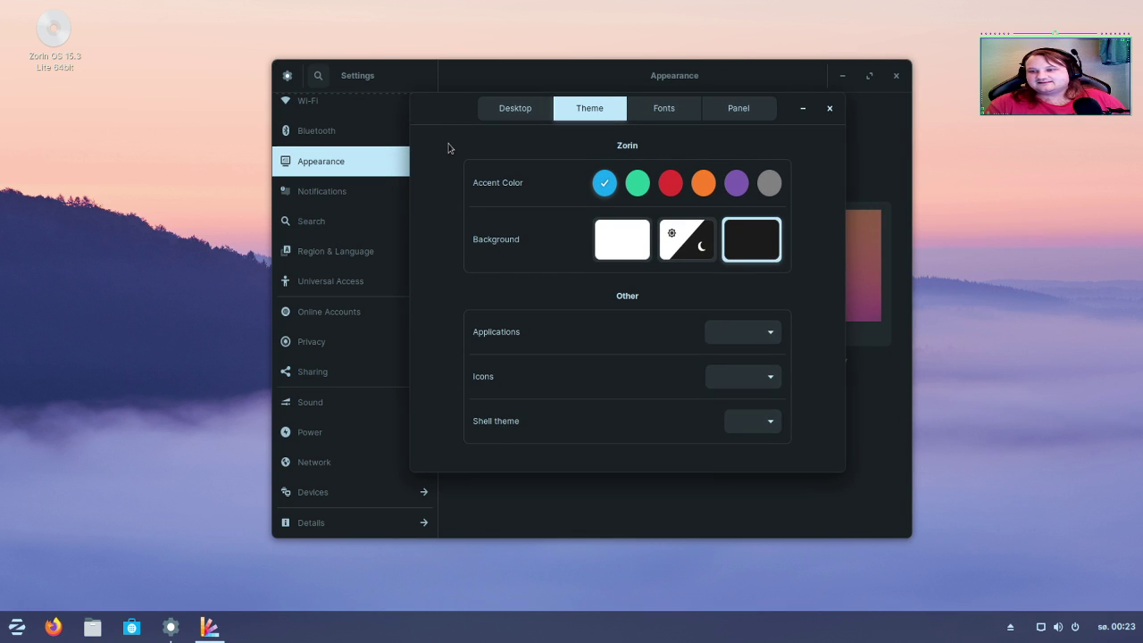
Try the second desktop layout, then the third app-grid layout, and move the window aside.
{"action": "left_click", "coordinate": [514, 116]}
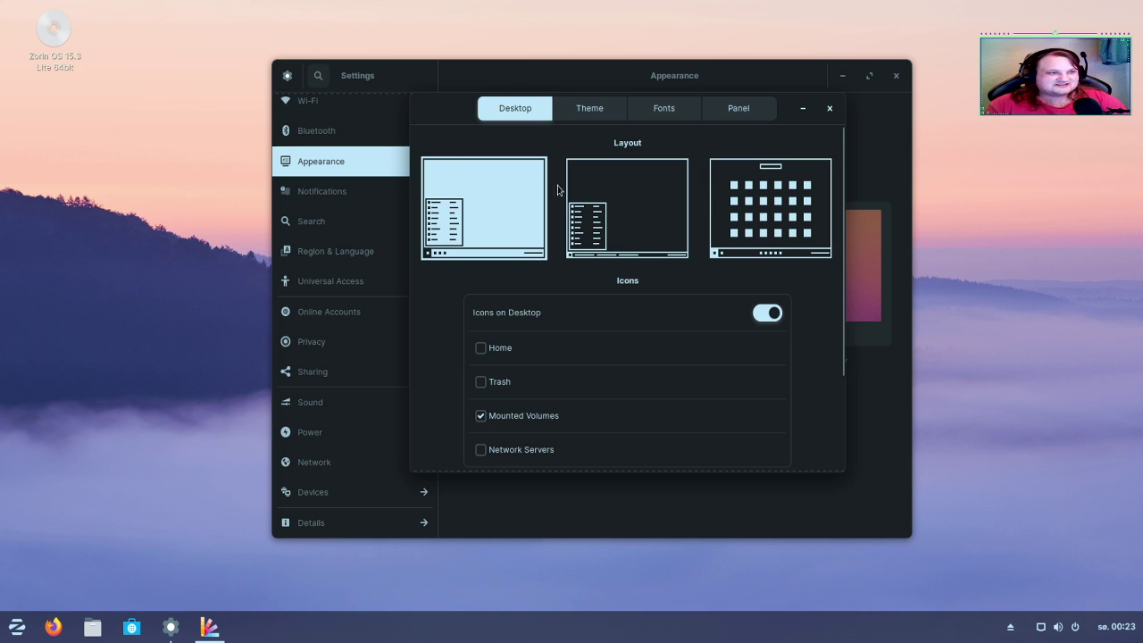
{"action": "left_click", "coordinate": [627, 202]}
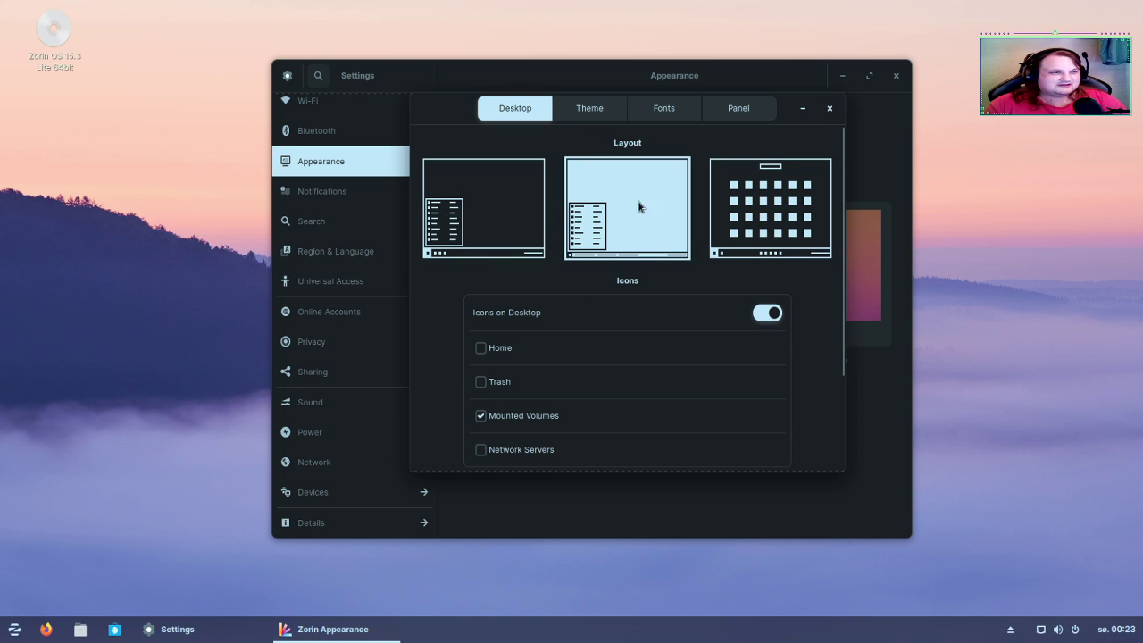
{"action": "left_click", "coordinate": [239, 634]}
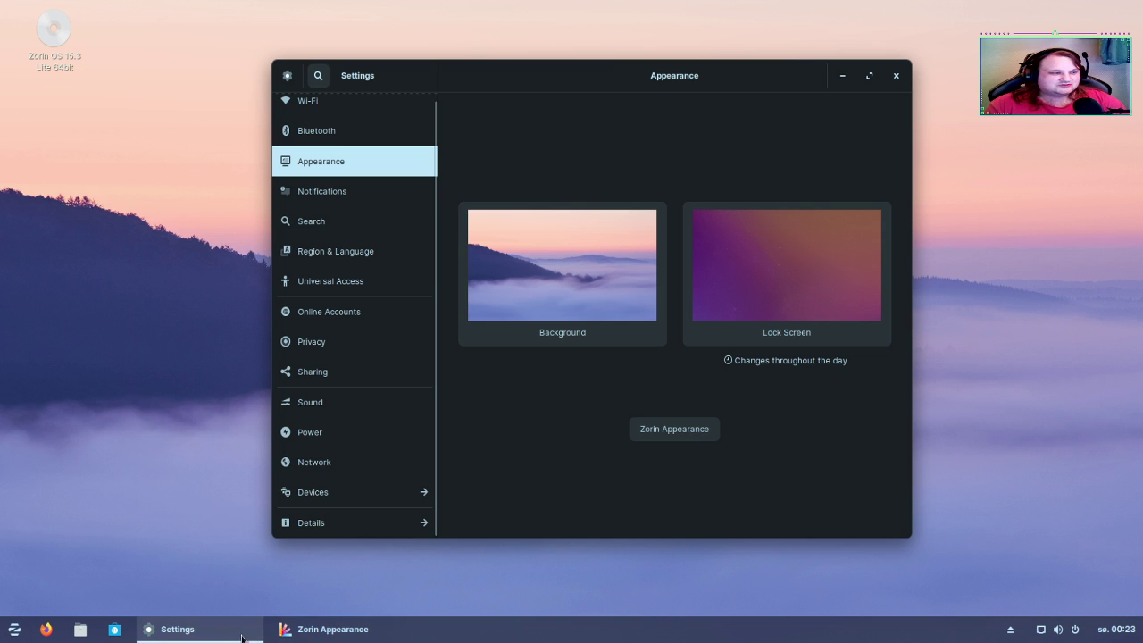
{"action": "left_click", "coordinate": [308, 629]}
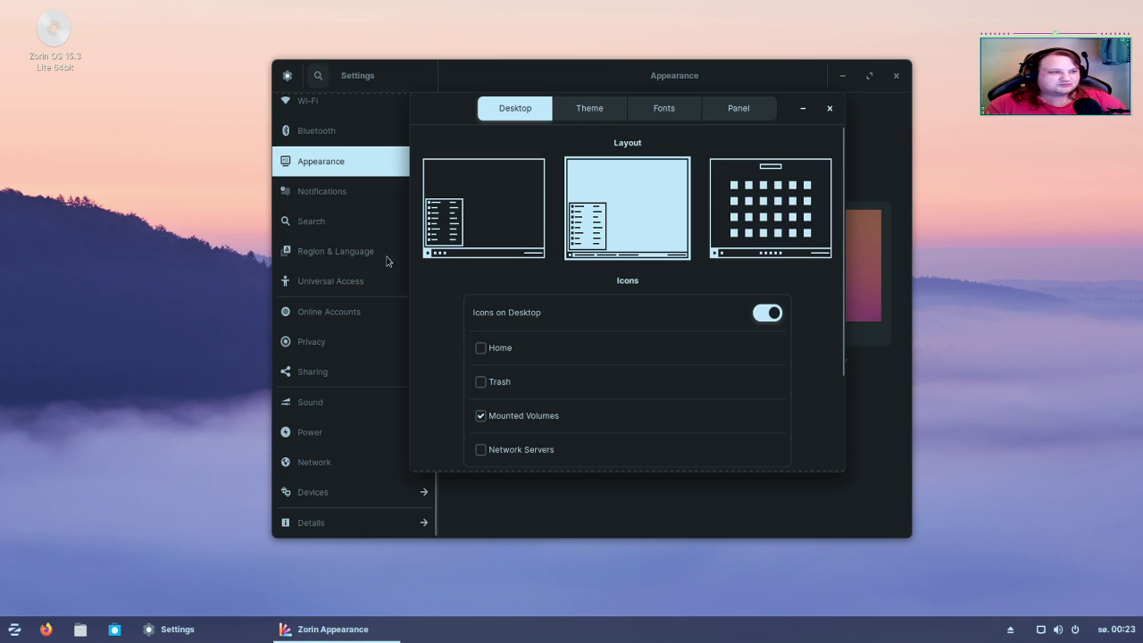
{"action": "left_click", "coordinate": [815, 220]}
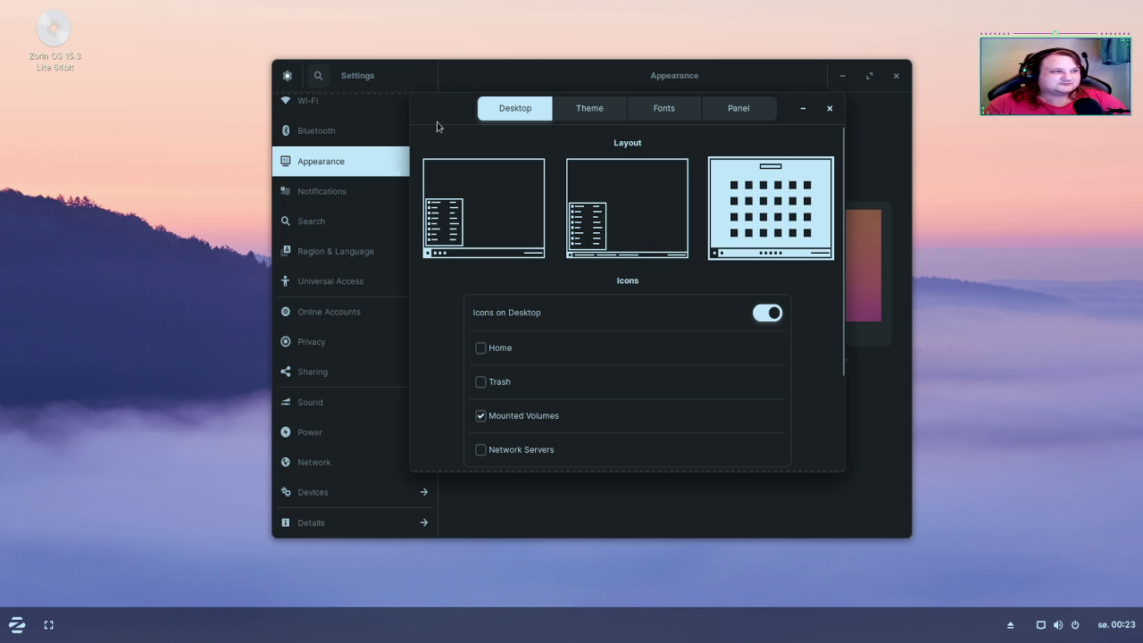
{"action": "left_click_drag", "start_coordinate": [470, 93], "coordinate": [60, 562]}
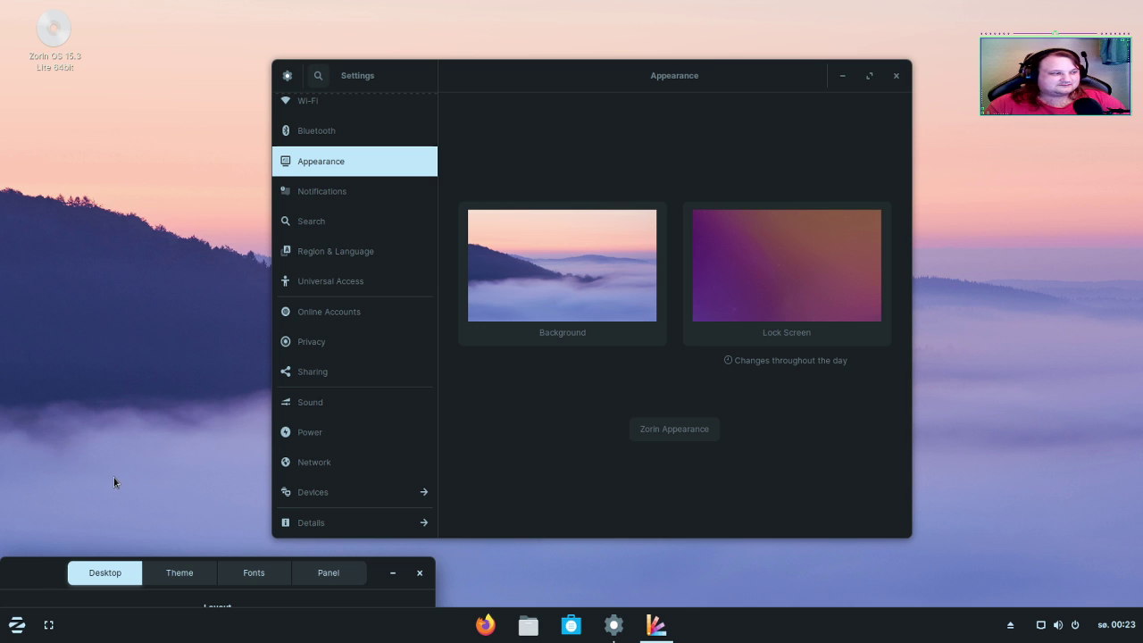
Preview the full-screen app launcher, then bring Zorin Appearance back over Settings.
{"action": "left_click", "coordinate": [25, 630]}
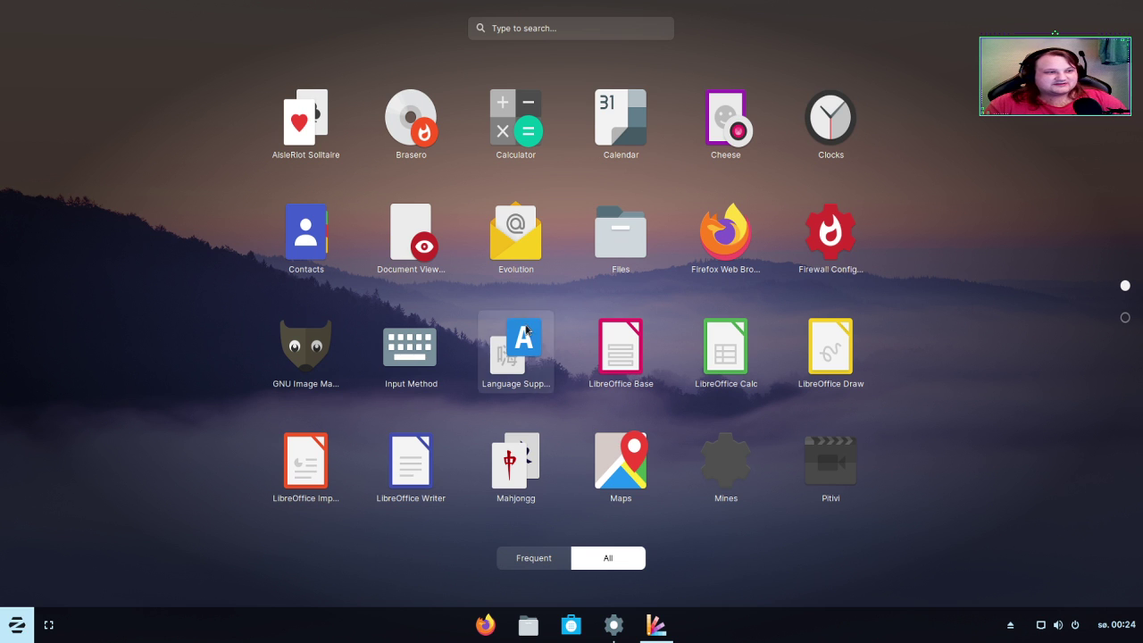
{"action": "scroll", "coordinate": [515, 353], "scroll_direction": "down", "scroll_amount": 1}
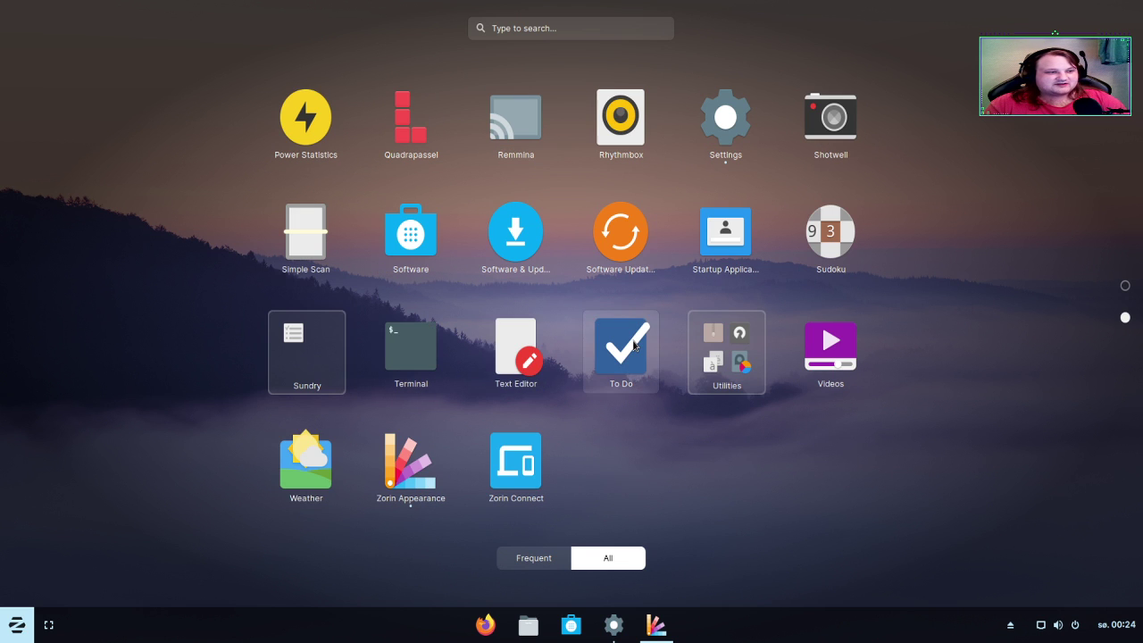
{"action": "left_click", "coordinate": [13, 630]}
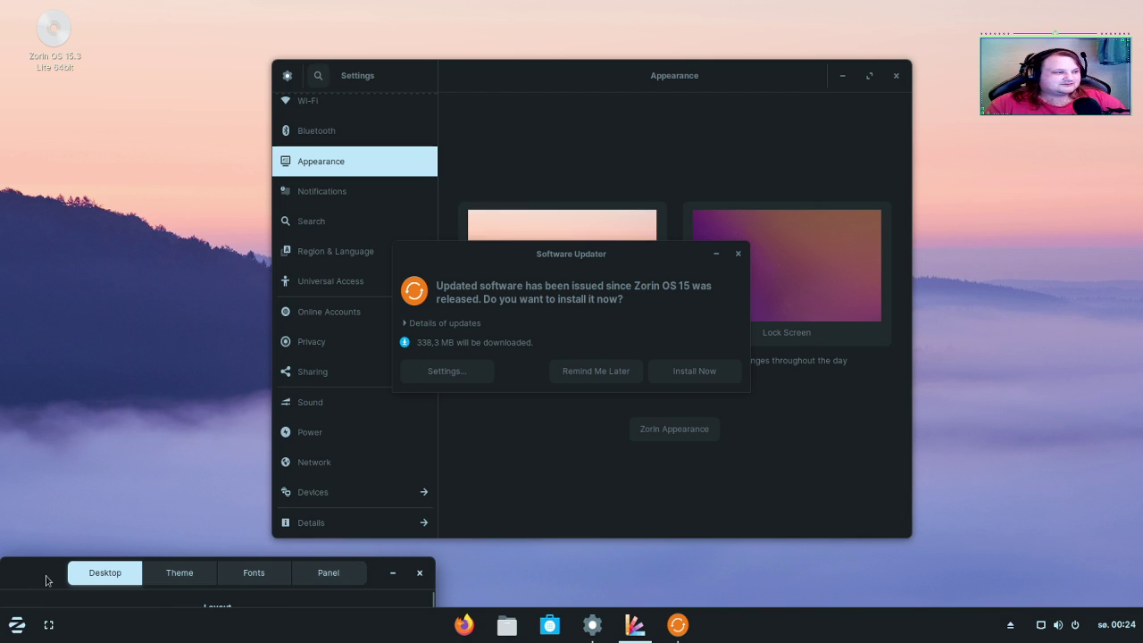
{"action": "left_click_drag", "start_coordinate": [43, 581], "coordinate": [407, 110]}
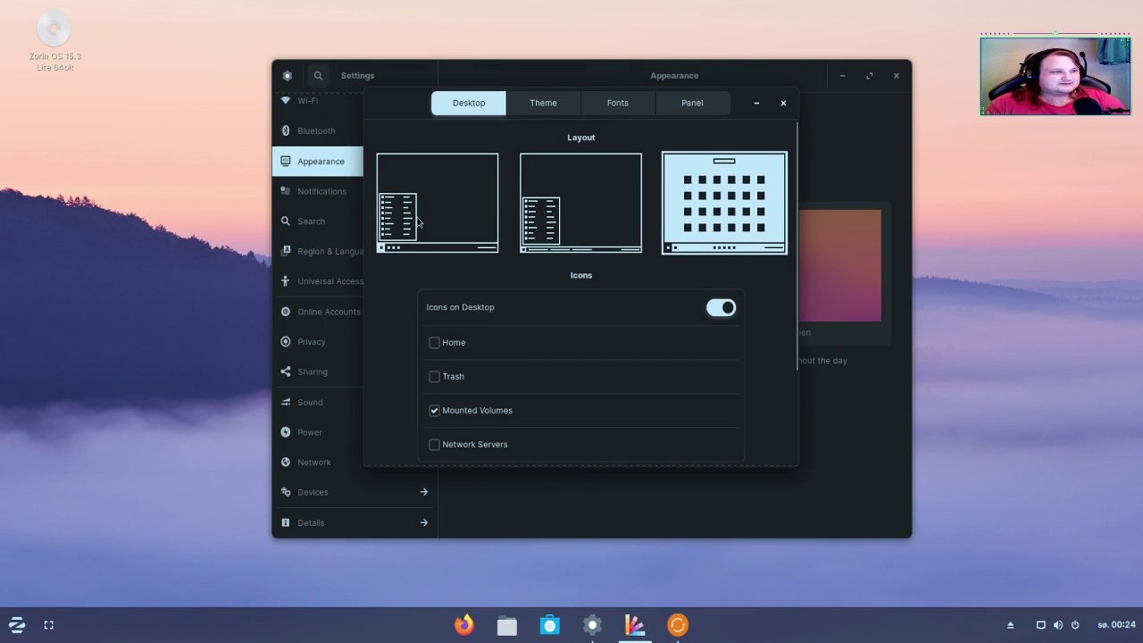
Revert to the first layout, then apply the icon-grid layout; maximize and restore Settings.
{"action": "left_click", "coordinate": [462, 199]}
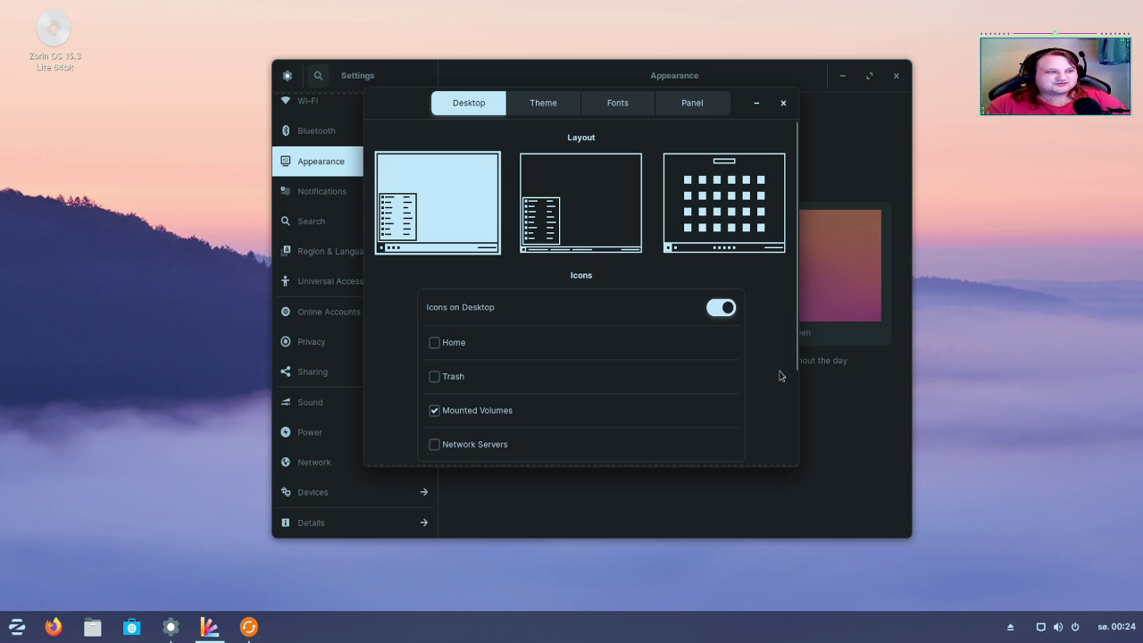
{"action": "scroll", "coordinate": [777, 378], "scroll_direction": "down", "scroll_amount": 3}
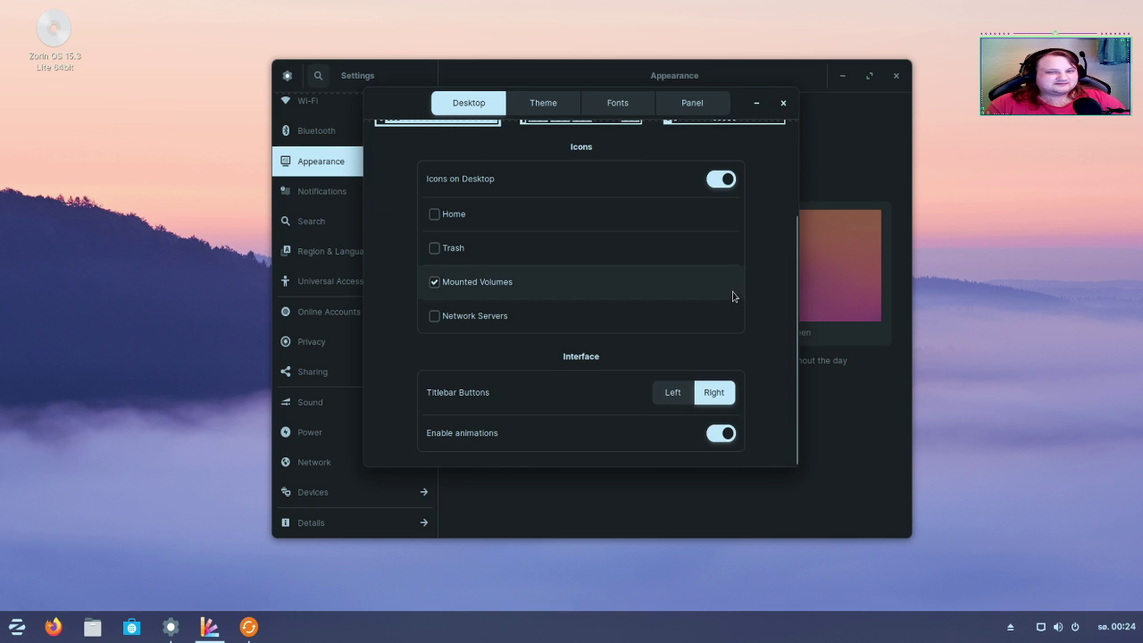
{"action": "scroll", "coordinate": [748, 226], "scroll_direction": "up", "scroll_amount": 3}
{"action": "left_click", "coordinate": [740, 217]}
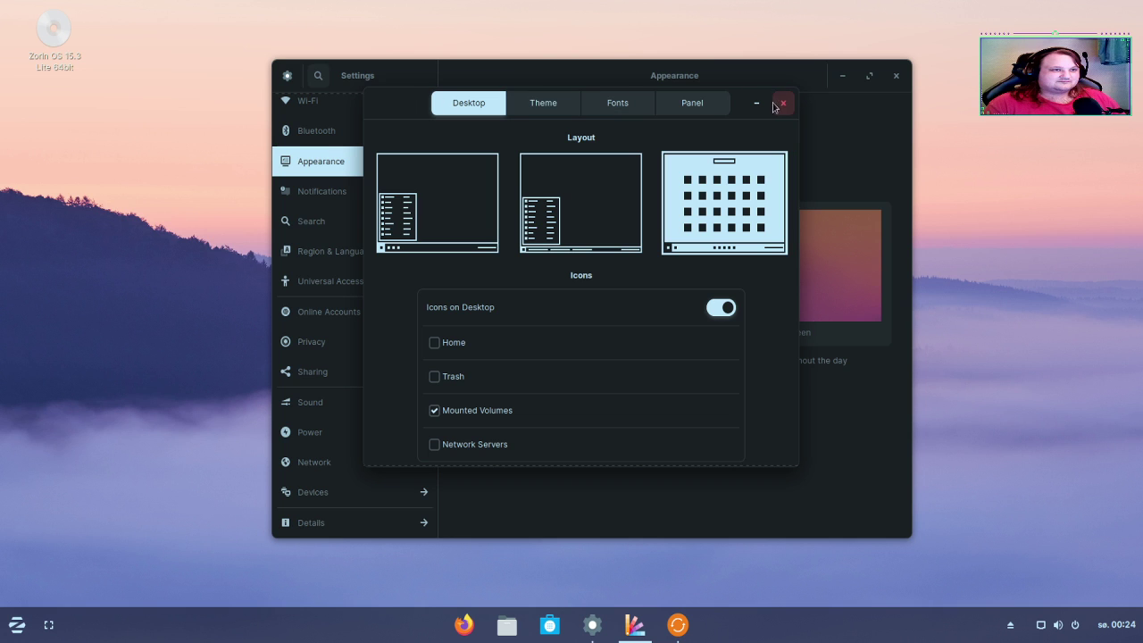
{"action": "left_click", "coordinate": [874, 76]}
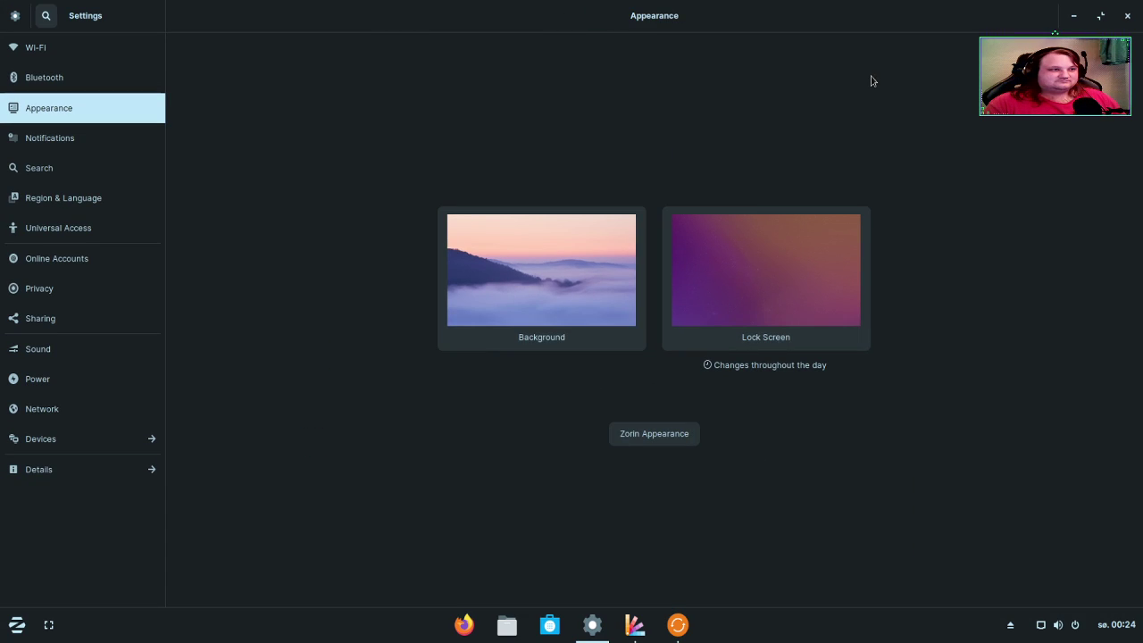
{"action": "left_click", "coordinate": [1099, 16]}
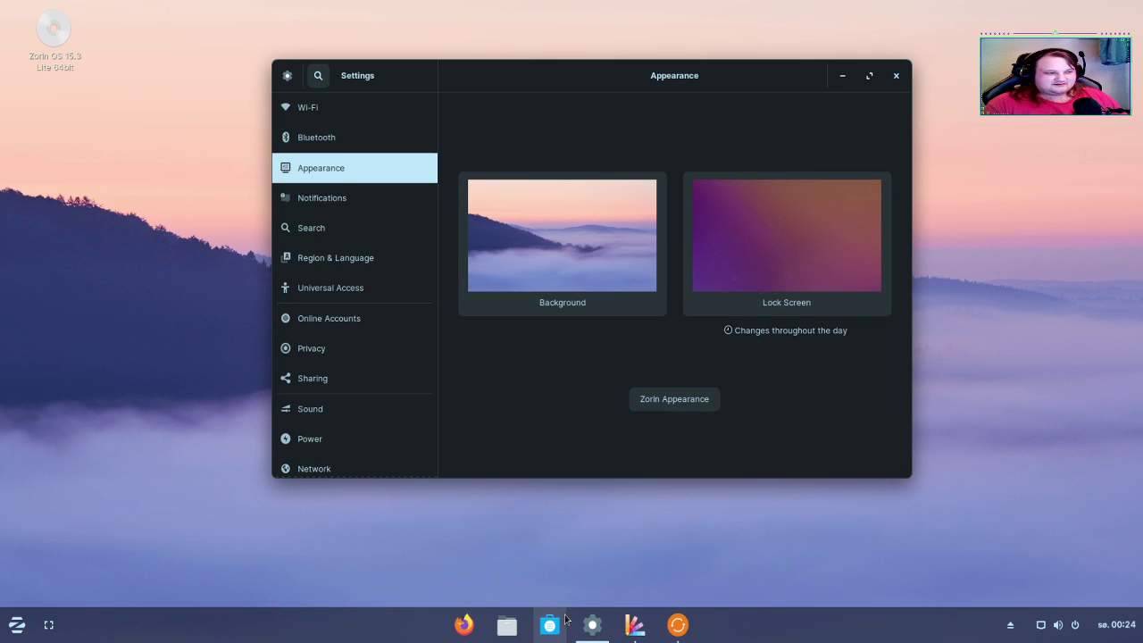
Browse the window overview and app grid, then try the desktop layout with a window list.
{"action": "left_click", "coordinate": [47, 629]}
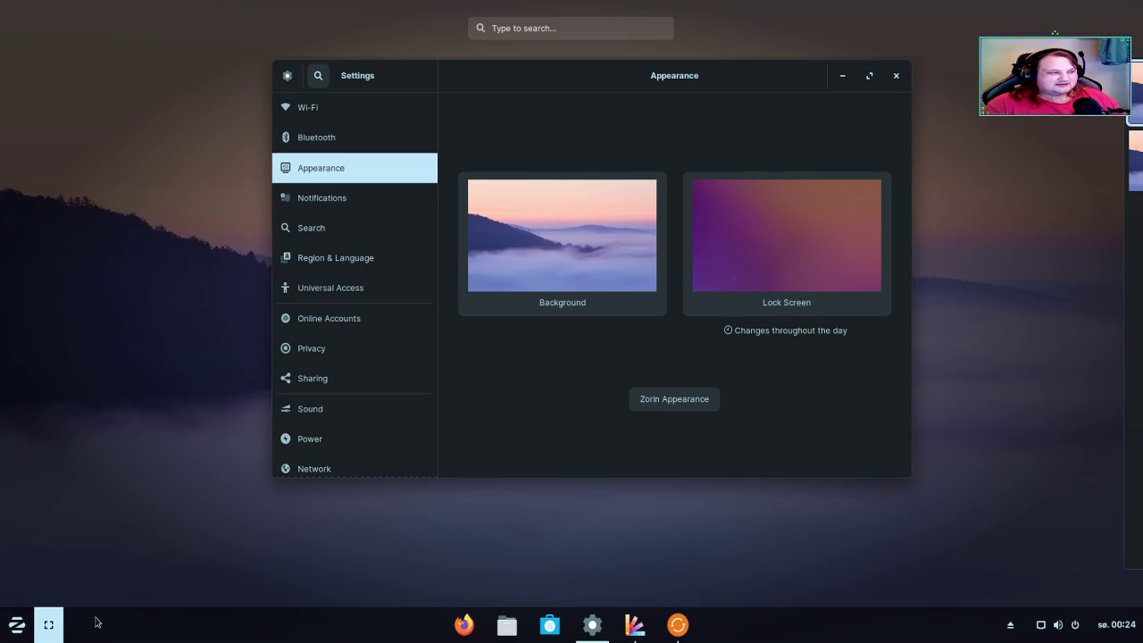
{"action": "left_click", "coordinate": [20, 626]}
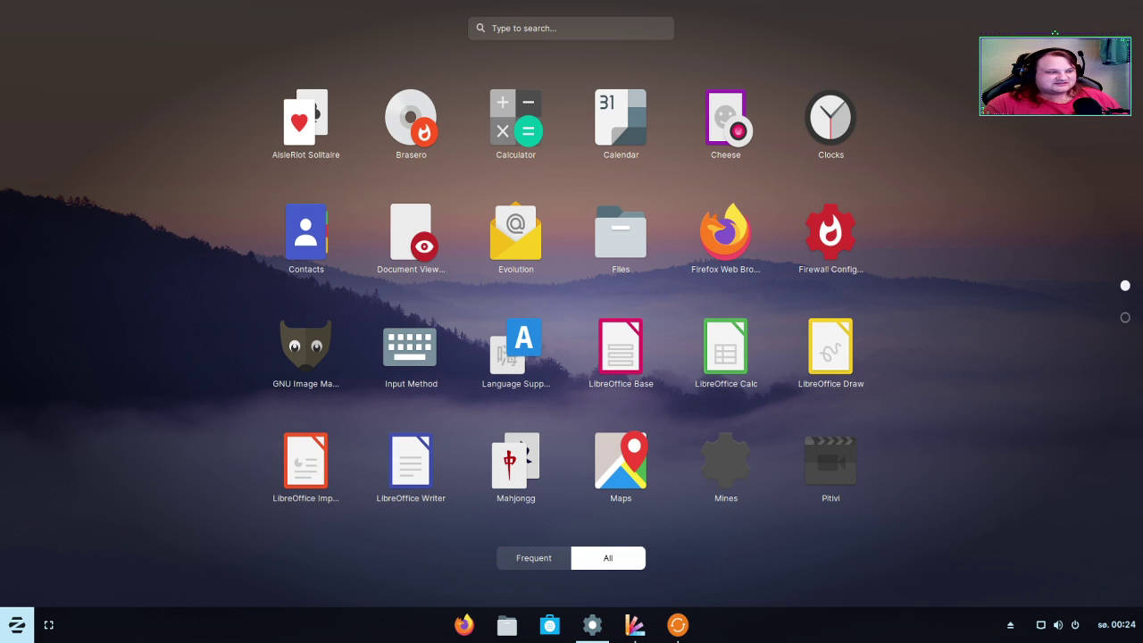
{"action": "left_click", "coordinate": [27, 629]}
{"action": "left_click", "coordinate": [357, 357]}
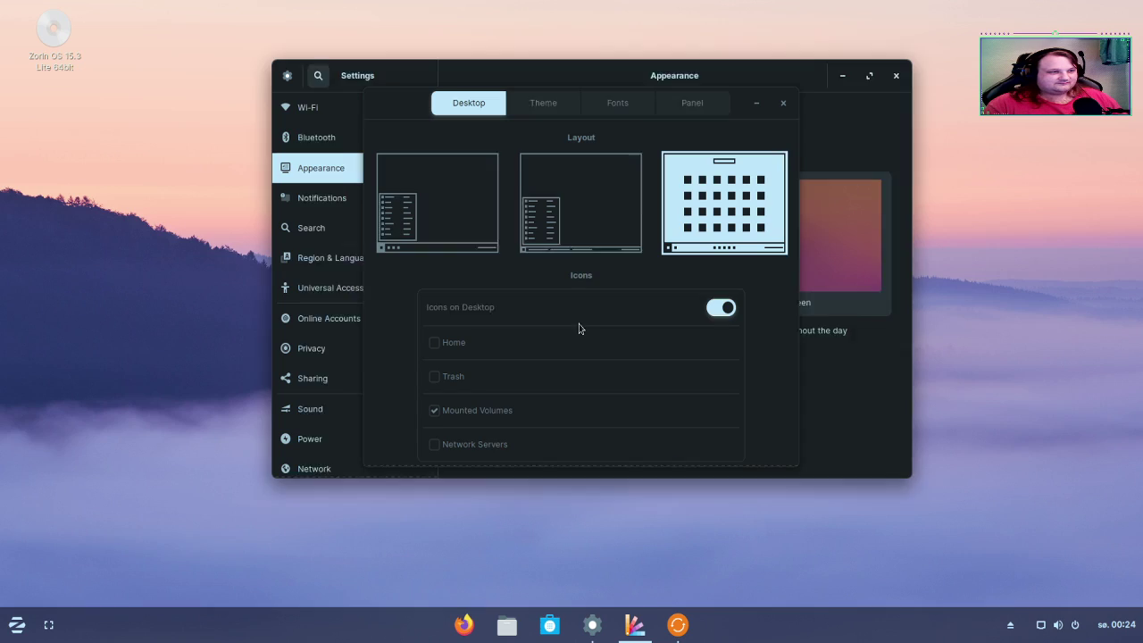
{"action": "left_click", "coordinate": [555, 190]}
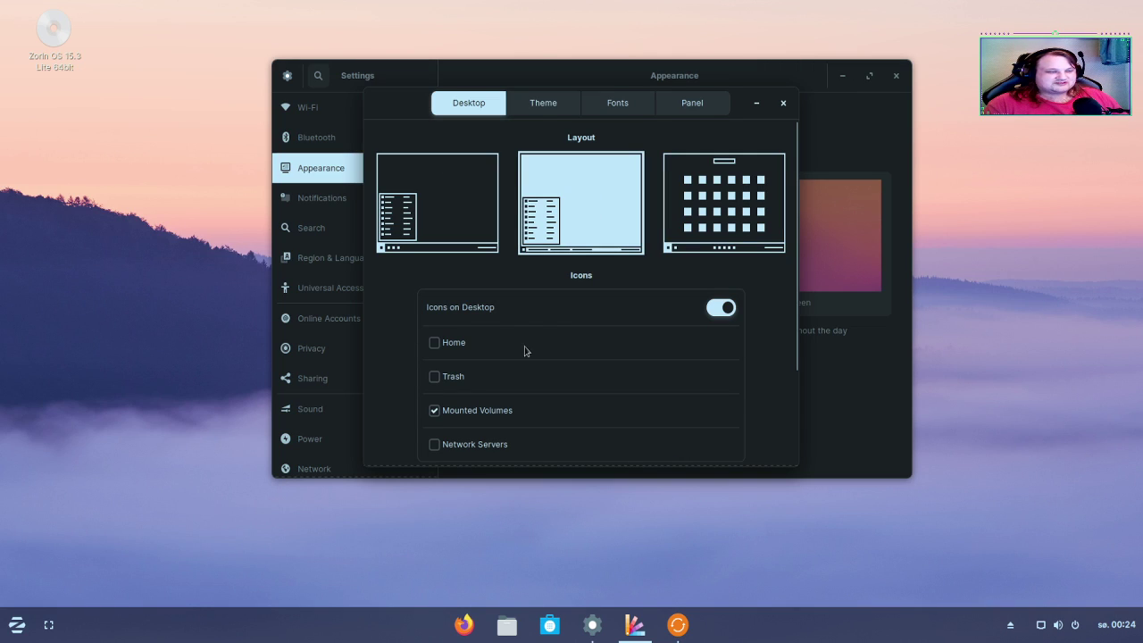
Postpone the pending software updates with Remind Me Later and switch back to the first layout.
{"action": "left_click", "coordinate": [14, 629]}
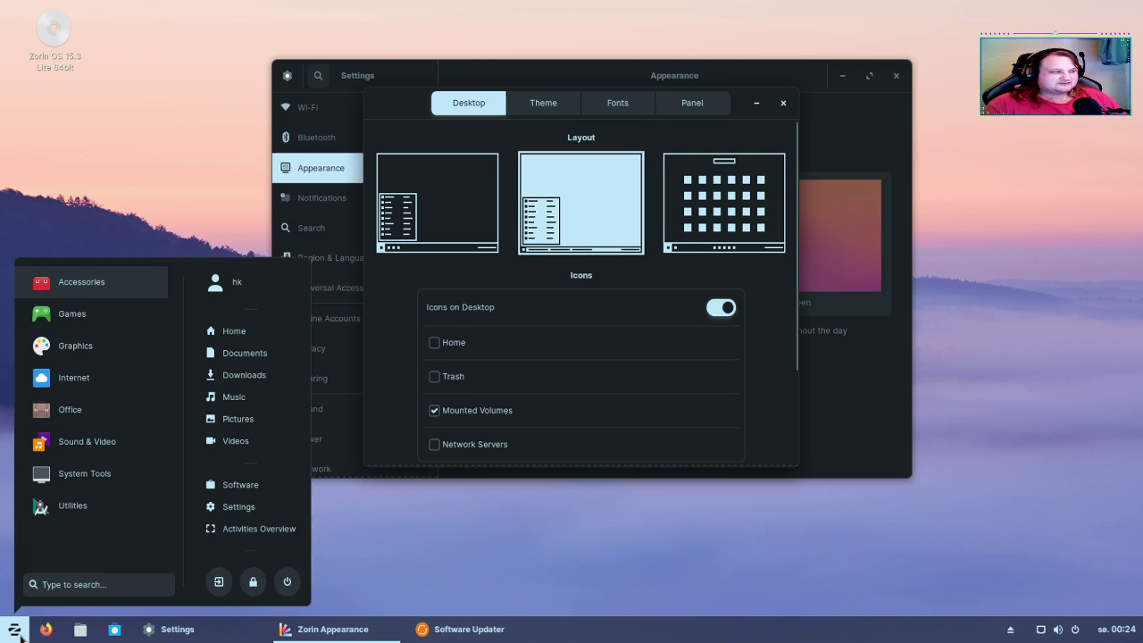
{"action": "left_click", "coordinate": [339, 571]}
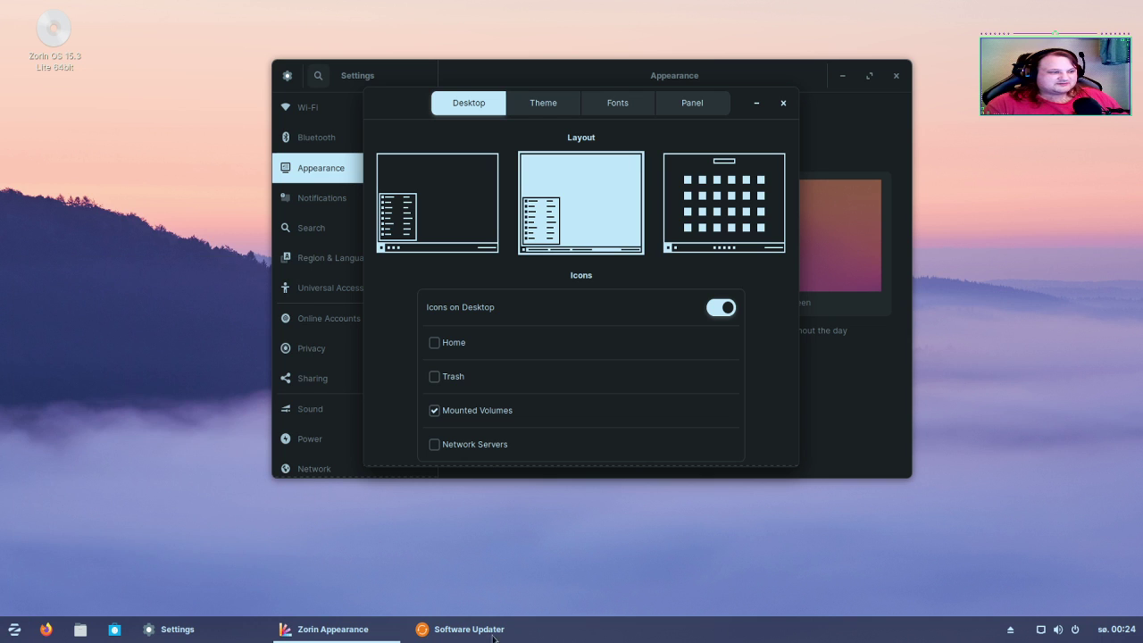
{"action": "left_click", "coordinate": [481, 633]}
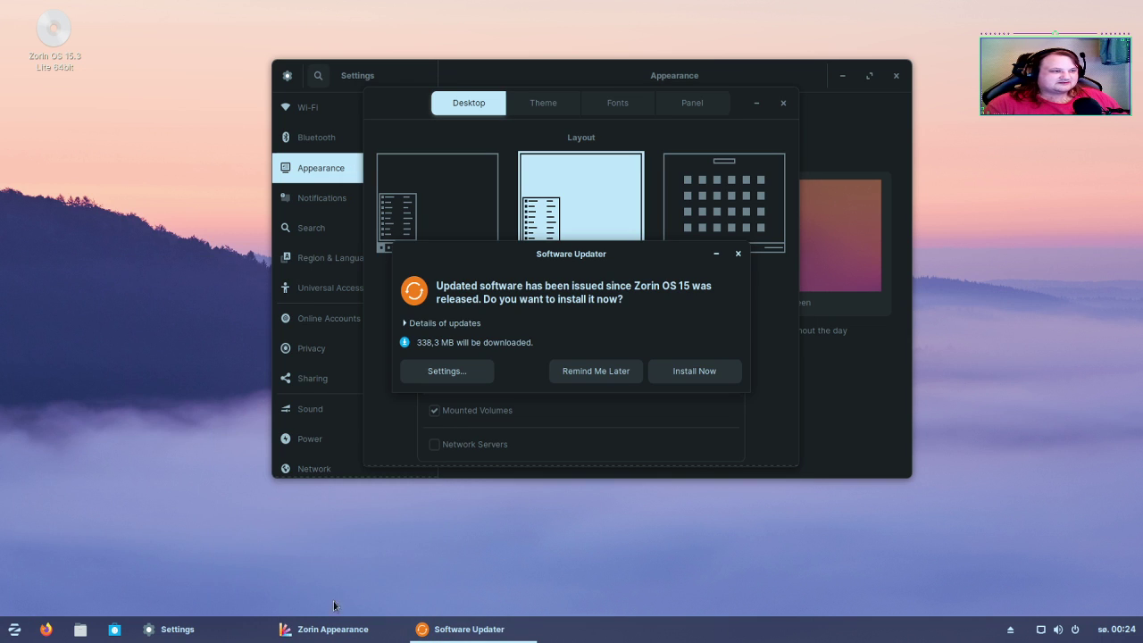
{"action": "left_click", "coordinate": [596, 370]}
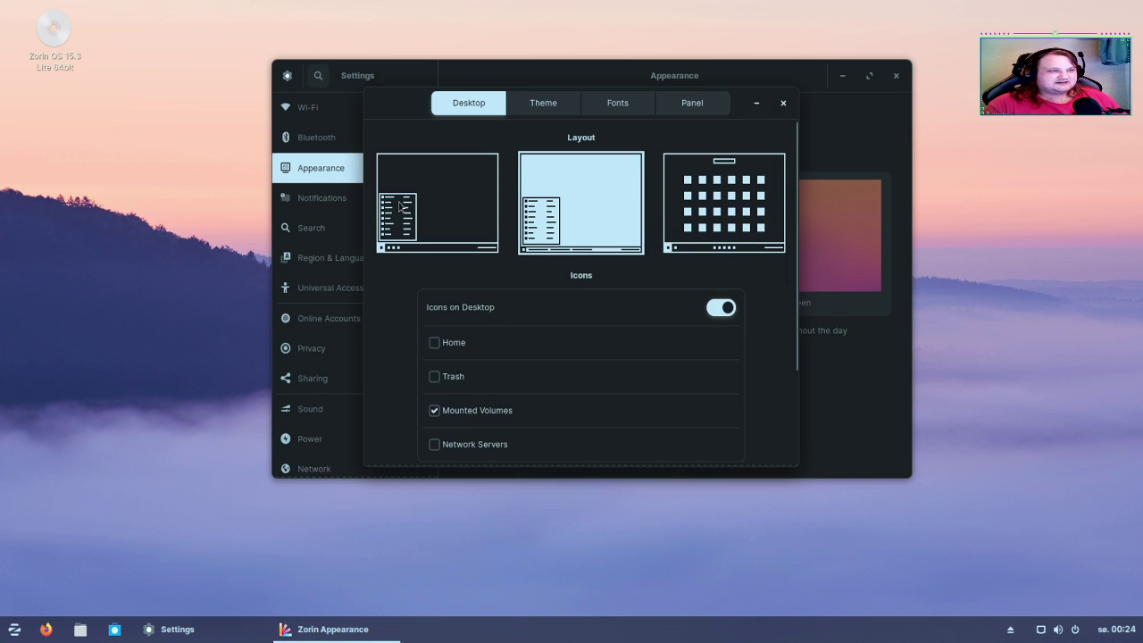
{"action": "left_click", "coordinate": [447, 196]}
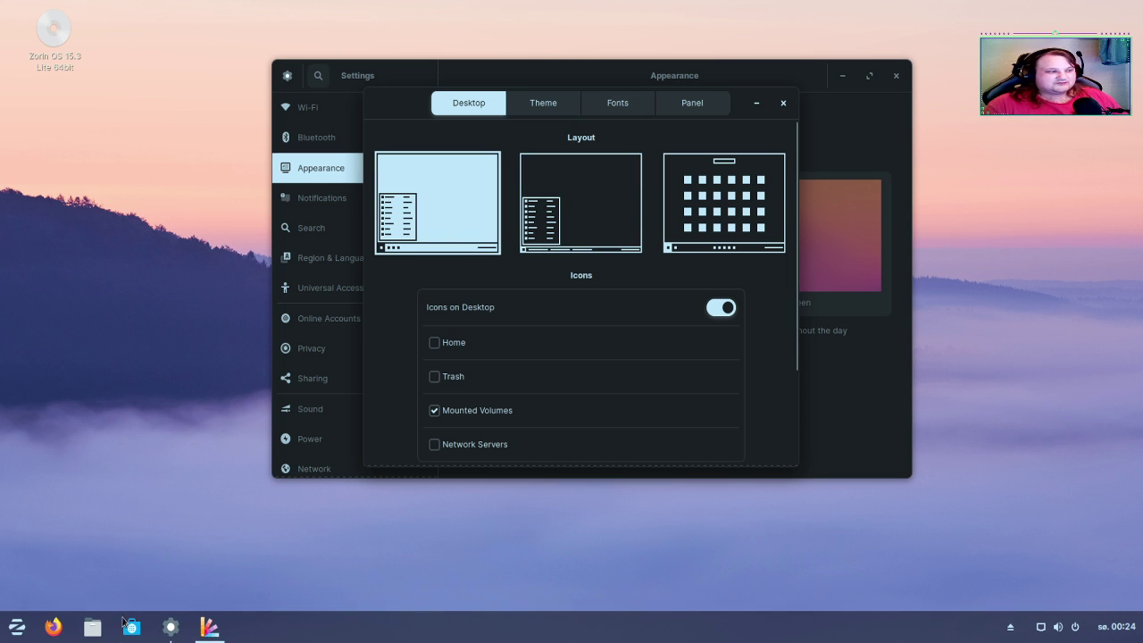
Try the panel at the top, return it to the bottom, and re-enable dynamic background opacity.
{"action": "left_click", "coordinate": [707, 111]}
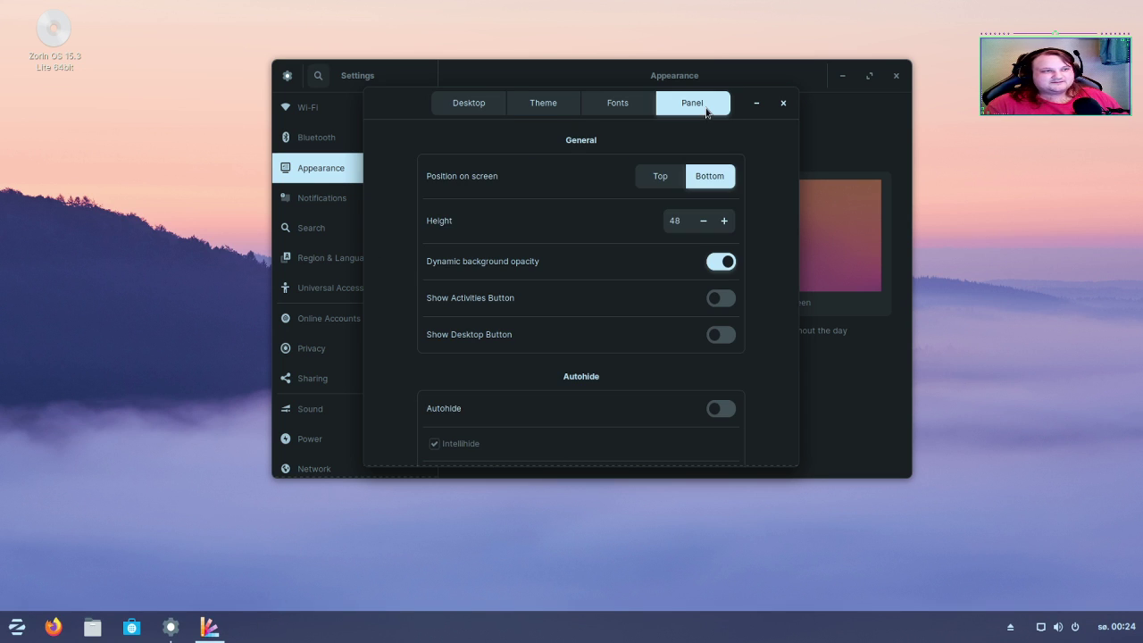
{"action": "left_click", "coordinate": [665, 178]}
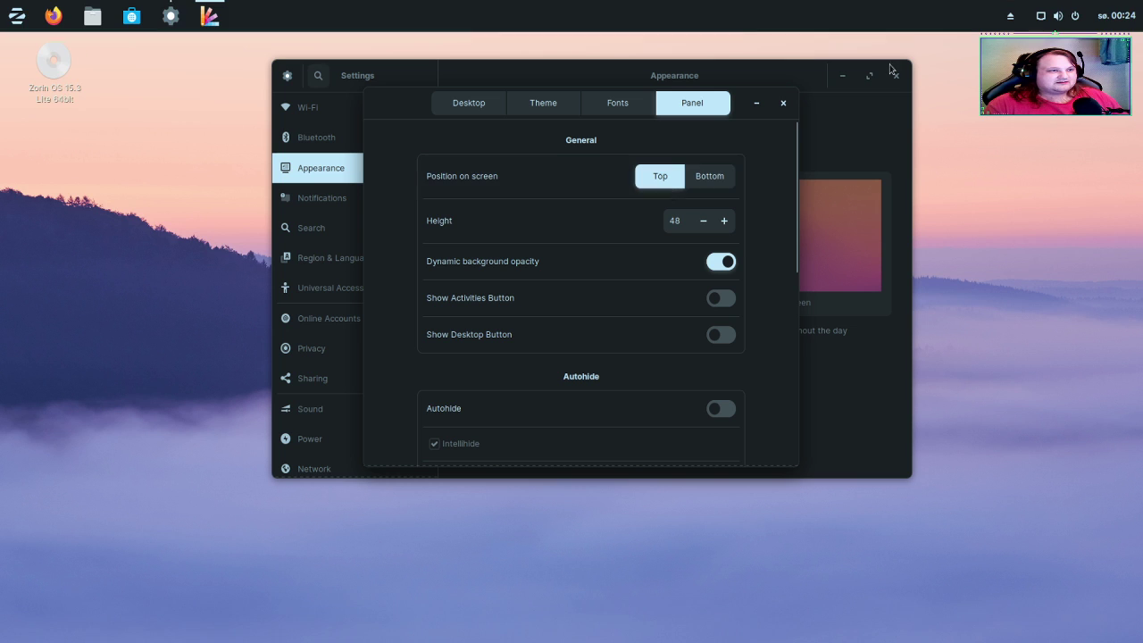
{"action": "left_click", "coordinate": [701, 178]}
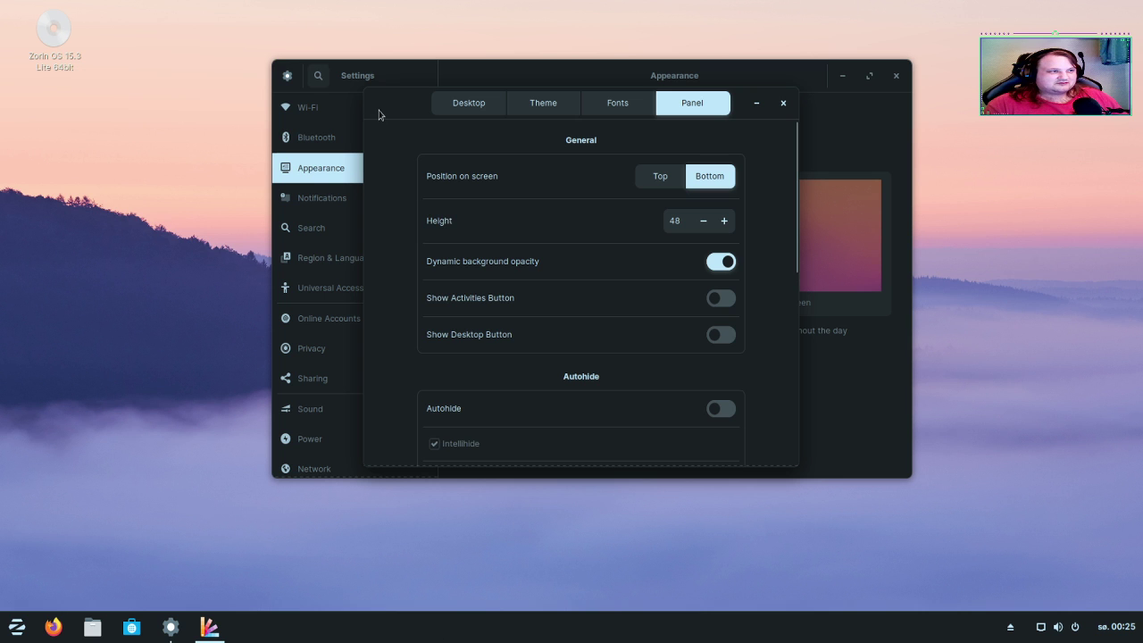
{"action": "mouse_move", "coordinate": [378, 114]}
{"action": "left_mouse_down"}
{"action": "mouse_move", "coordinate": [411, 452]}
{"action": "mouse_move", "coordinate": [352, 217]}
{"action": "mouse_move", "coordinate": [353, 242]}
{"action": "mouse_move", "coordinate": [351, 162]}
{"action": "mouse_move", "coordinate": [387, 169]}
{"action": "mouse_move", "coordinate": [416, 314]}
{"action": "mouse_move", "coordinate": [390, 202]}
{"action": "mouse_move", "coordinate": [349, 146]}
{"action": "mouse_move", "coordinate": [373, 99]}
{"action": "left_mouse_up"}
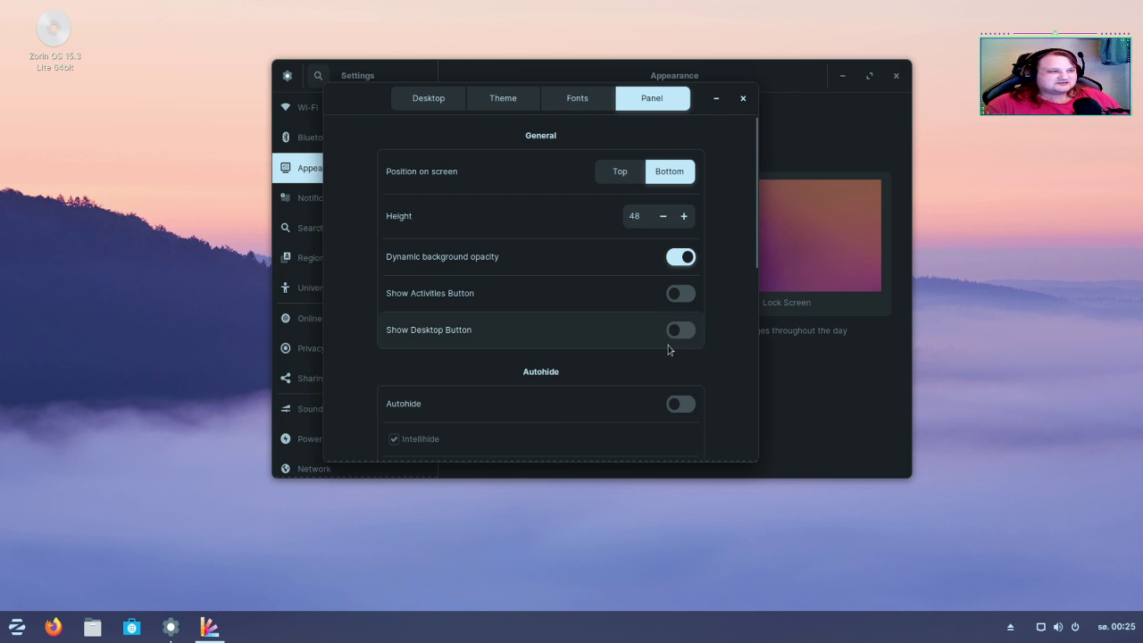
{"action": "scroll", "coordinate": [673, 339], "scroll_direction": "down", "scroll_amount": 2}
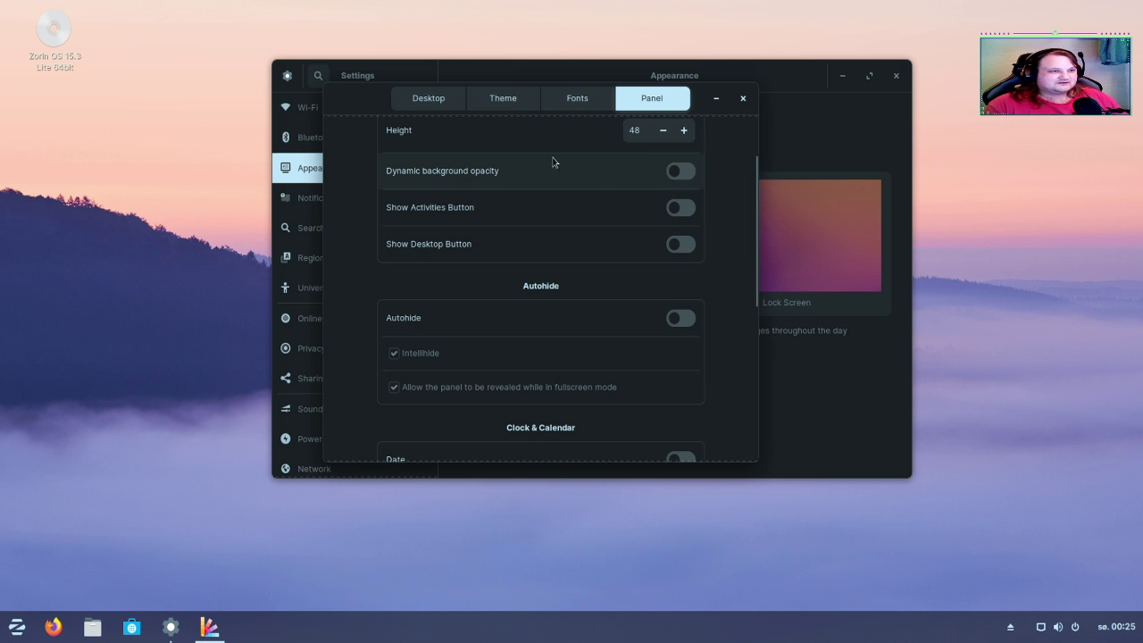
{"action": "left_click_drag", "start_coordinate": [390, 107], "coordinate": [439, 170]}
{"action": "left_click", "coordinate": [500, 188]}
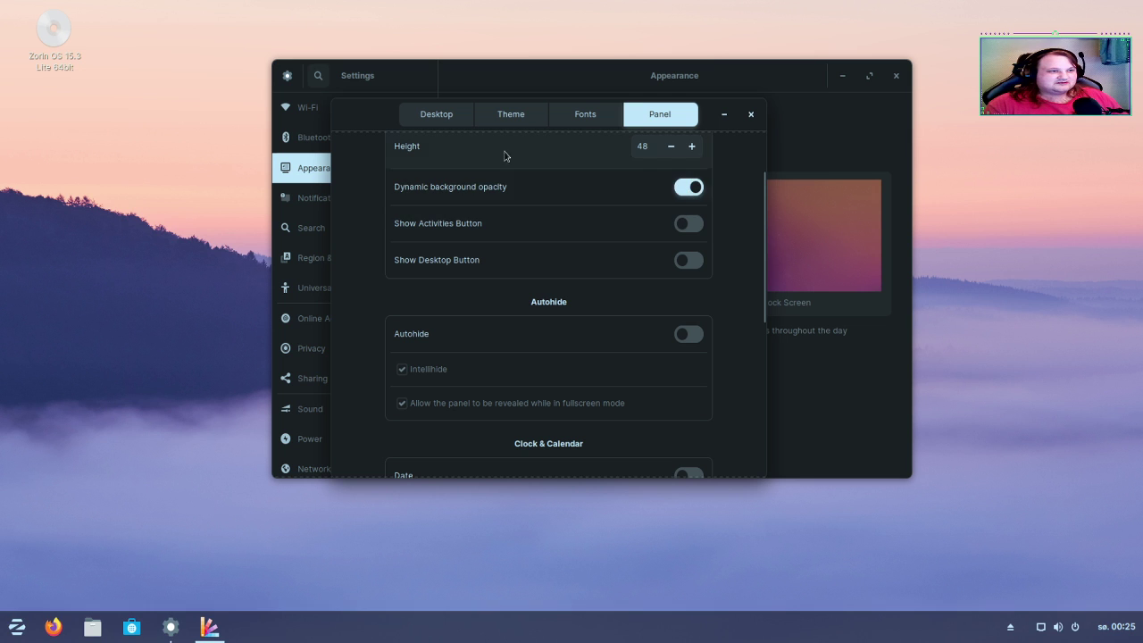
{"action": "left_click_drag", "start_coordinate": [383, 117], "coordinate": [353, 135]}
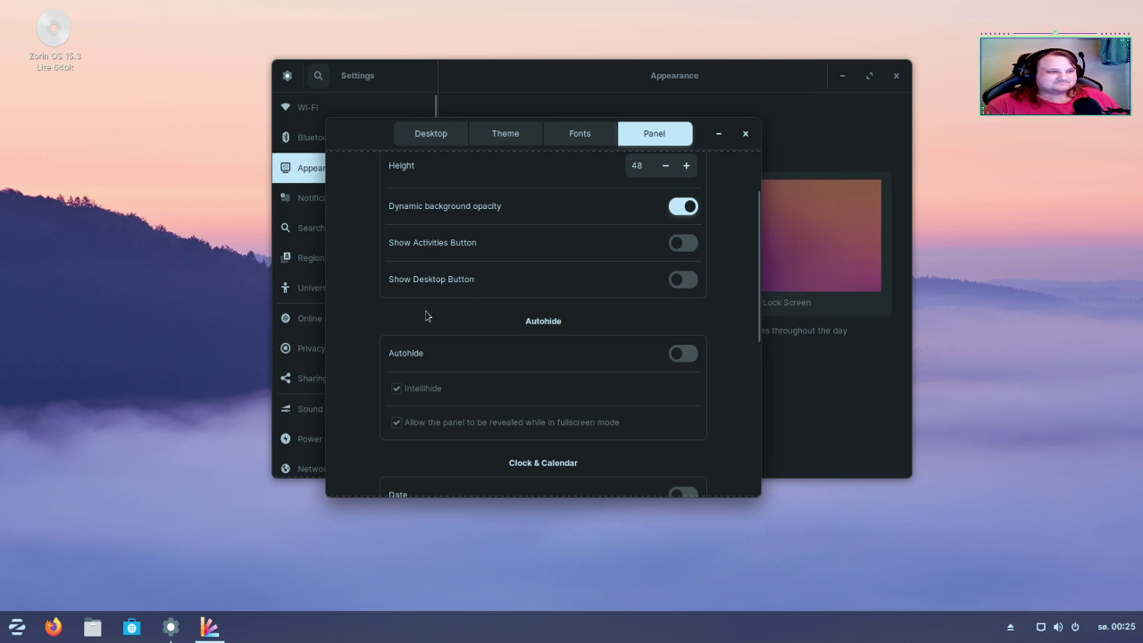
Show the date in the panel clock and add week numbers to the calendar.
{"action": "scroll", "coordinate": [429, 313], "scroll_direction": "down", "scroll_amount": 1}
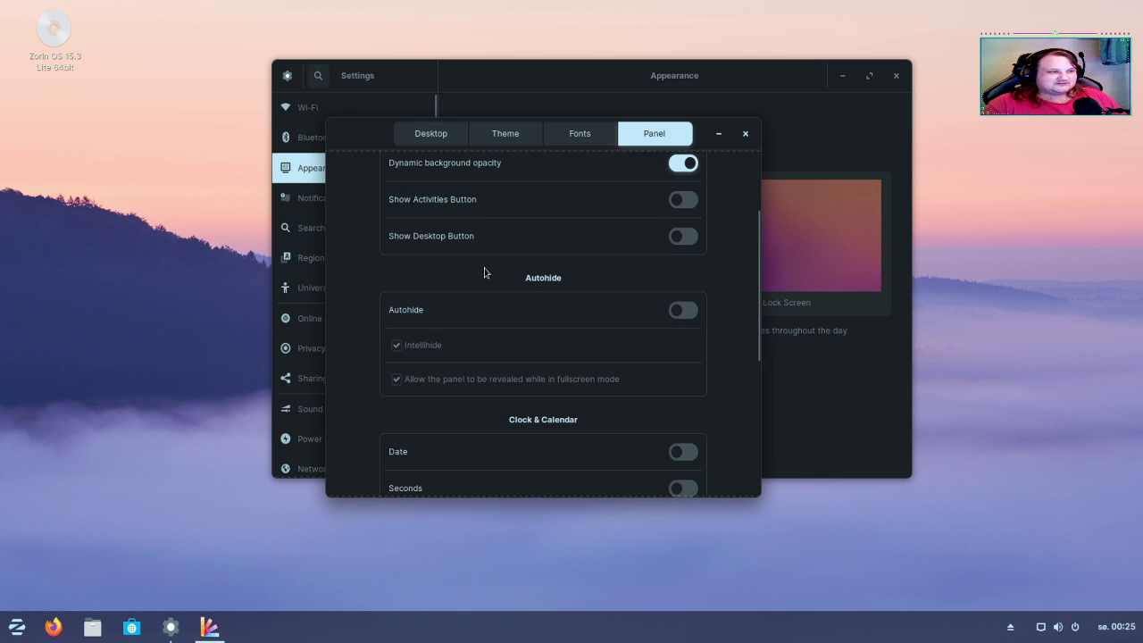
{"action": "left_click", "coordinate": [683, 454]}
{"action": "scroll", "coordinate": [625, 428], "scroll_direction": "down", "scroll_amount": 3}
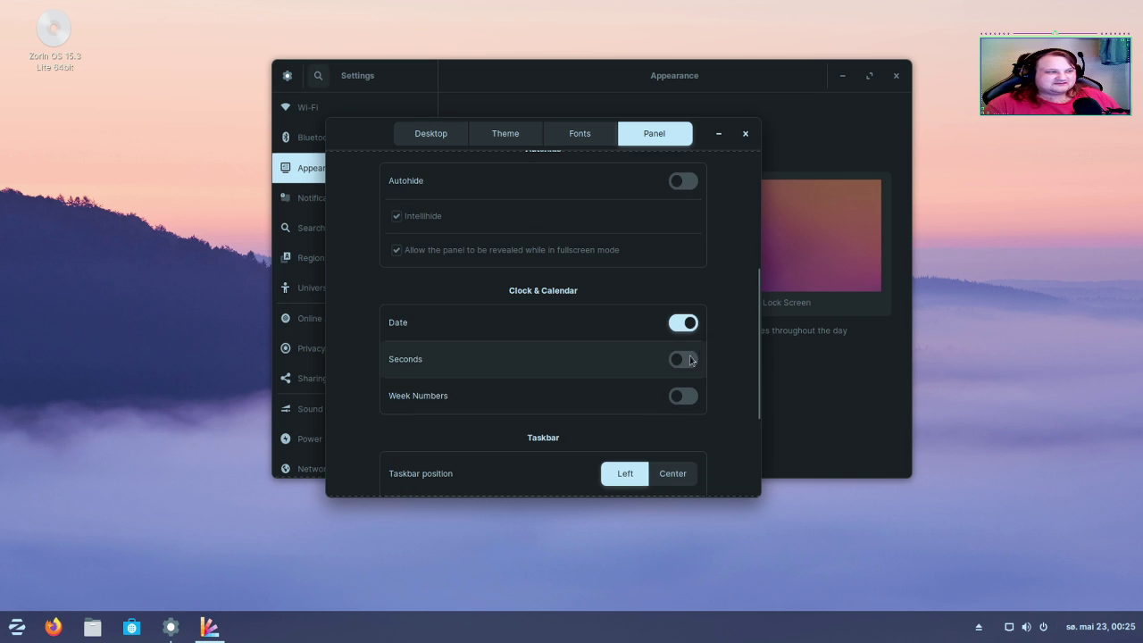
{"action": "left_click", "coordinate": [679, 396]}
{"action": "left_click", "coordinate": [1117, 625]}
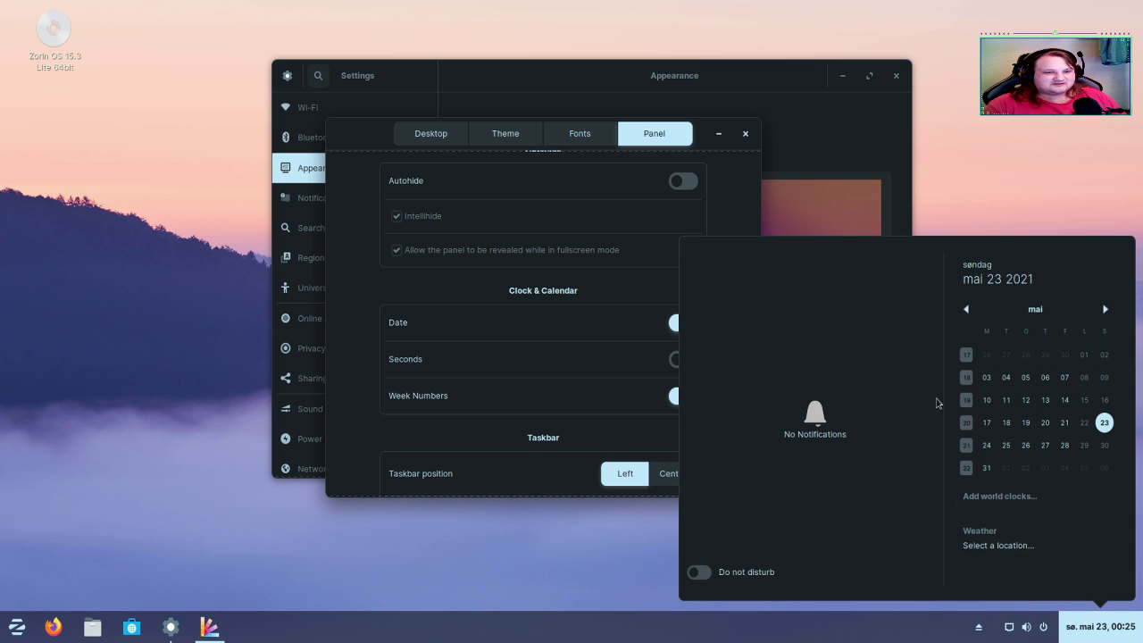
{"action": "left_click", "coordinate": [550, 549]}
{"action": "scroll", "coordinate": [500, 402], "scroll_direction": "down", "scroll_amount": 3}
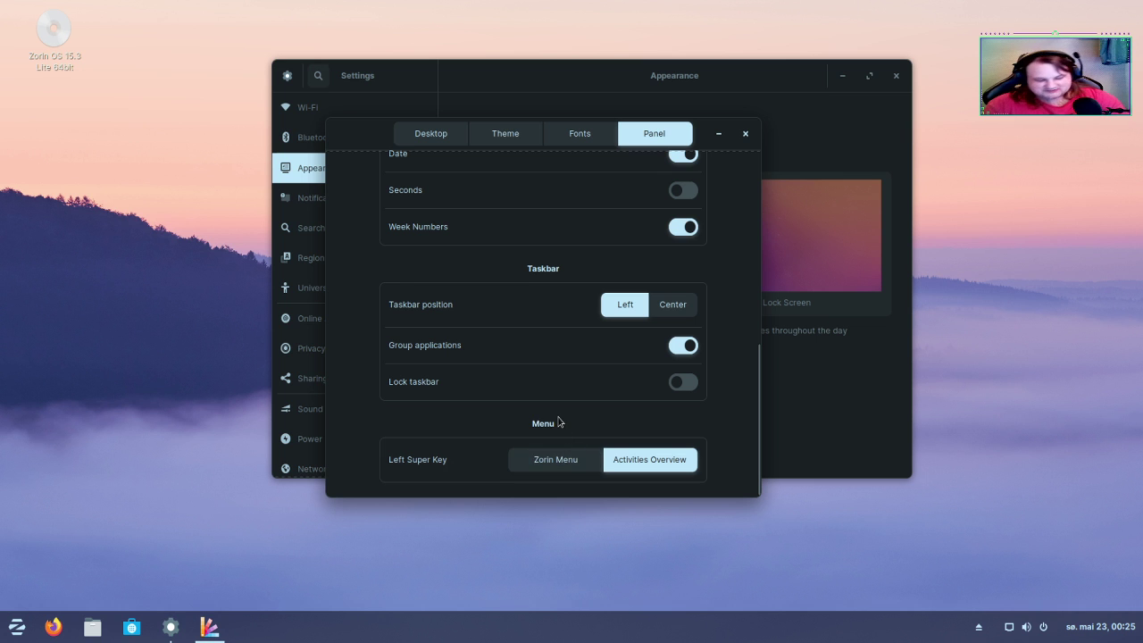
Set the left Super key to open the Zorin Menu and test the key.
{"action": "key", "text": "super"}
{"action": "key", "text": "super"}
{"action": "left_click", "coordinate": [538, 463]}
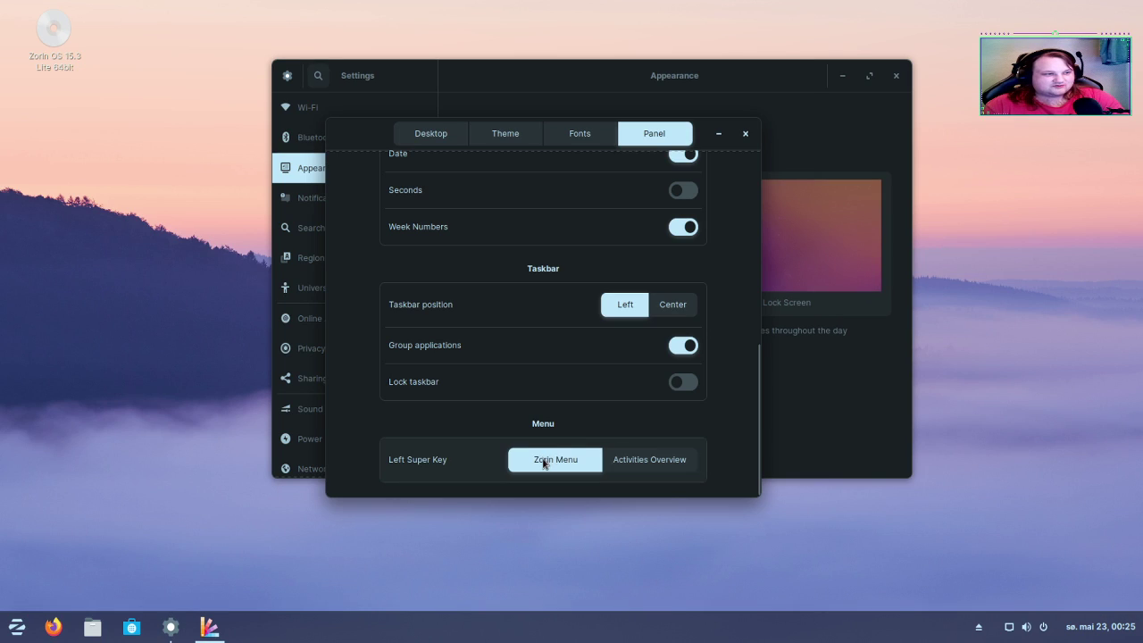
{"action": "key", "text": "super"}
{"action": "key", "text": "super"}
{"action": "key", "text": "super"}
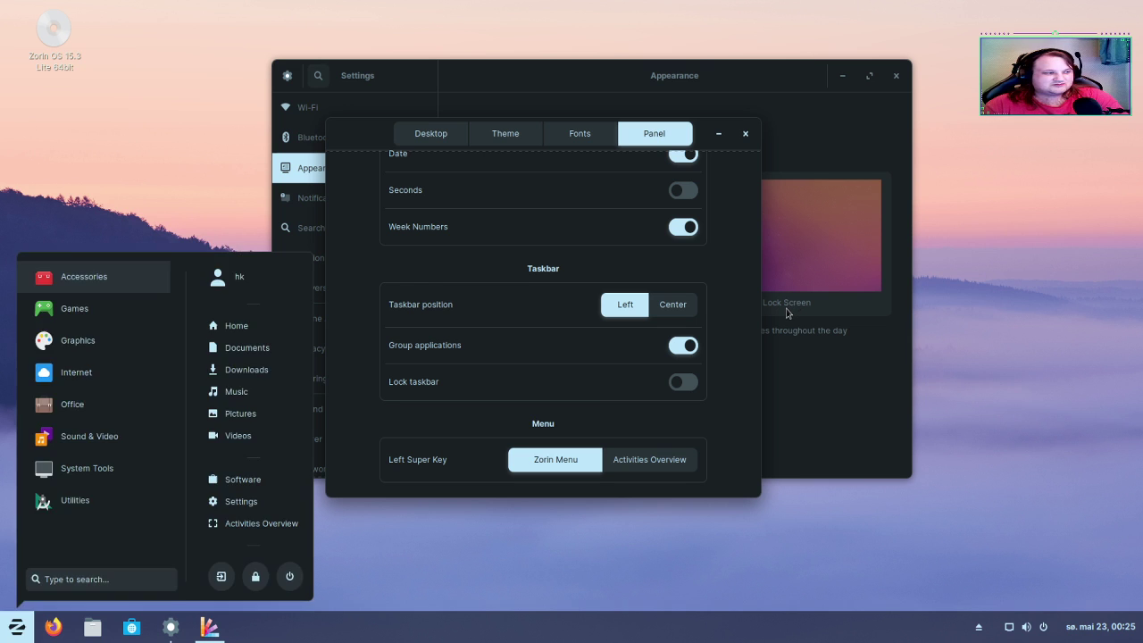
{"action": "key", "text": "super"}
{"action": "key", "text": "super"}
{"action": "key", "text": "super"}
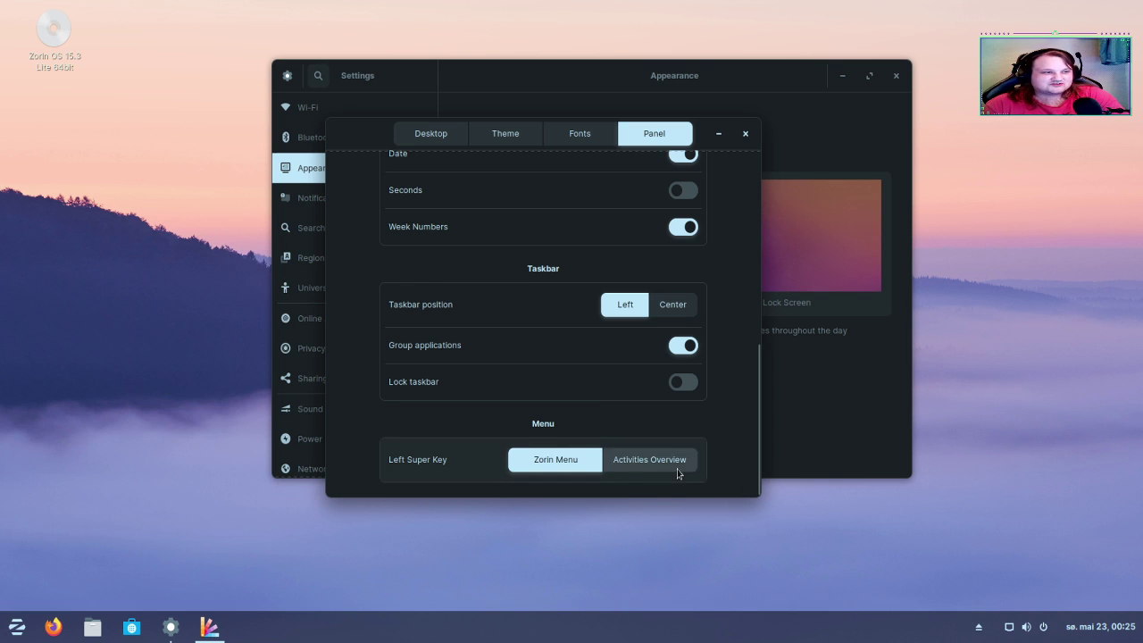
{"action": "left_click", "coordinate": [649, 459]}
{"action": "left_click", "coordinate": [580, 133]}
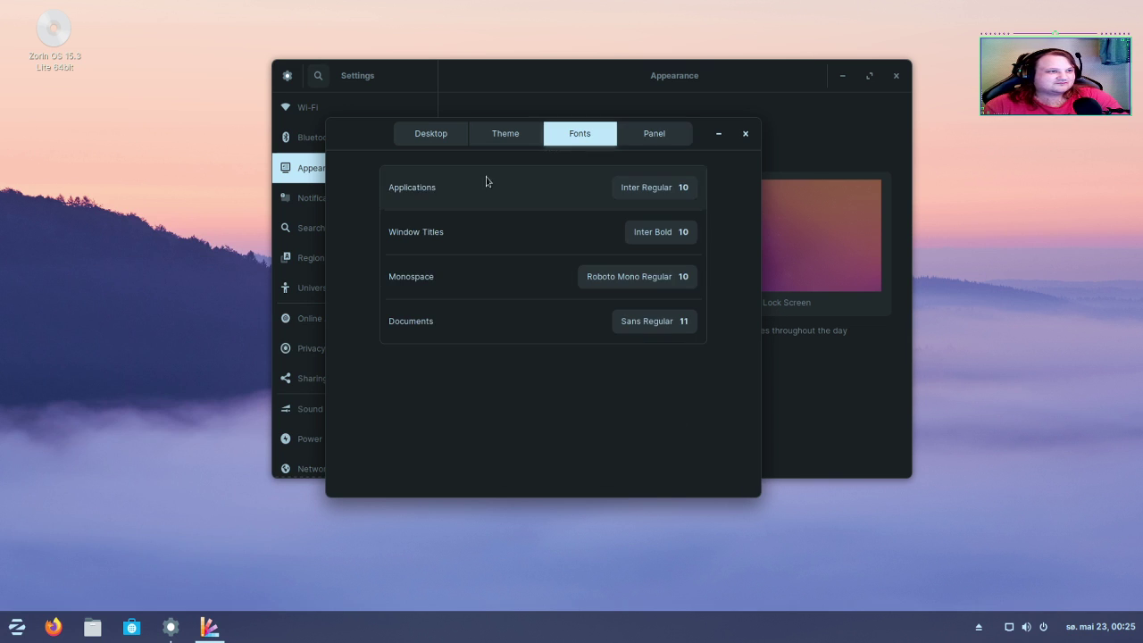
Try the titlebar buttons on the left, keep them on the right, and close Zorin Appearance.
{"action": "left_click", "coordinate": [430, 133]}
{"action": "scroll", "coordinate": [643, 334], "scroll_direction": "down", "scroll_amount": 3}
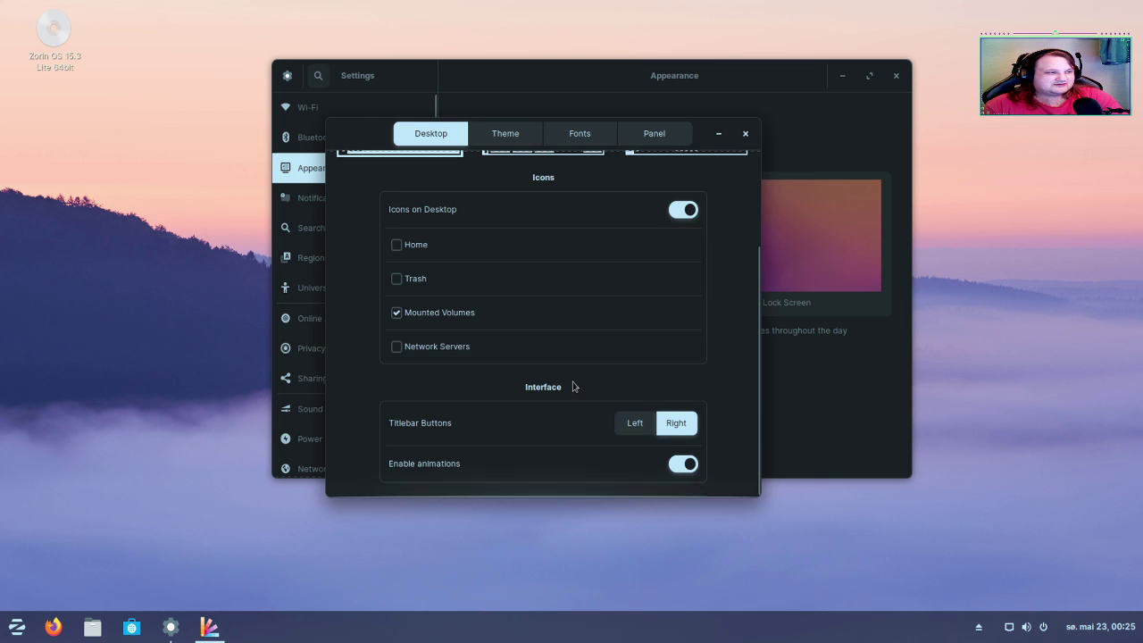
{"action": "left_click", "coordinate": [636, 426]}
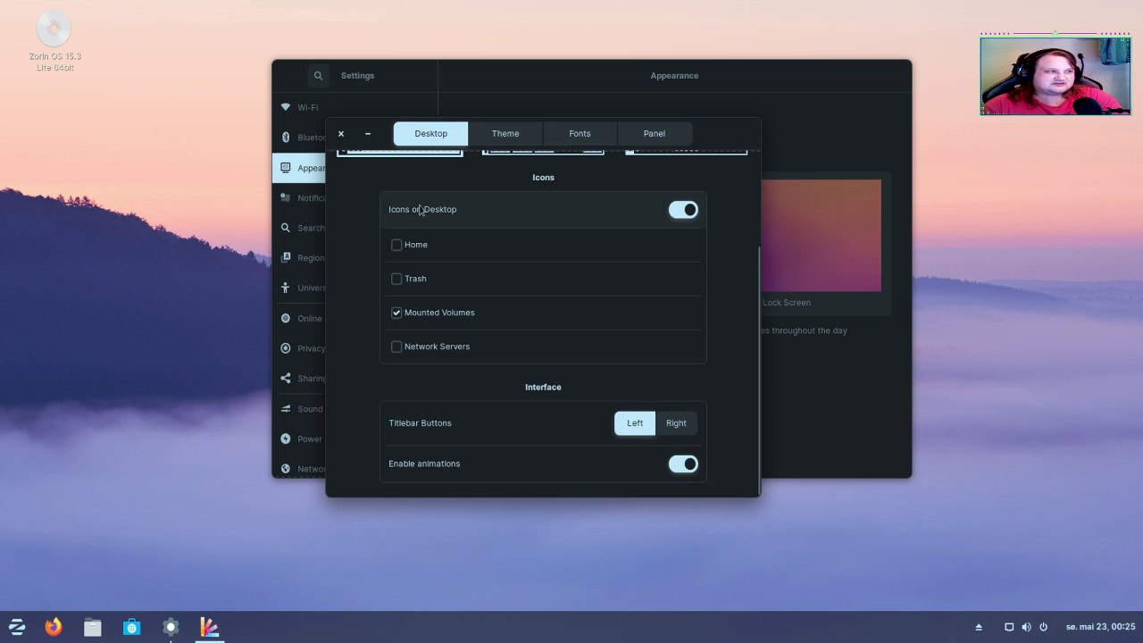
{"action": "left_click", "coordinate": [685, 429]}
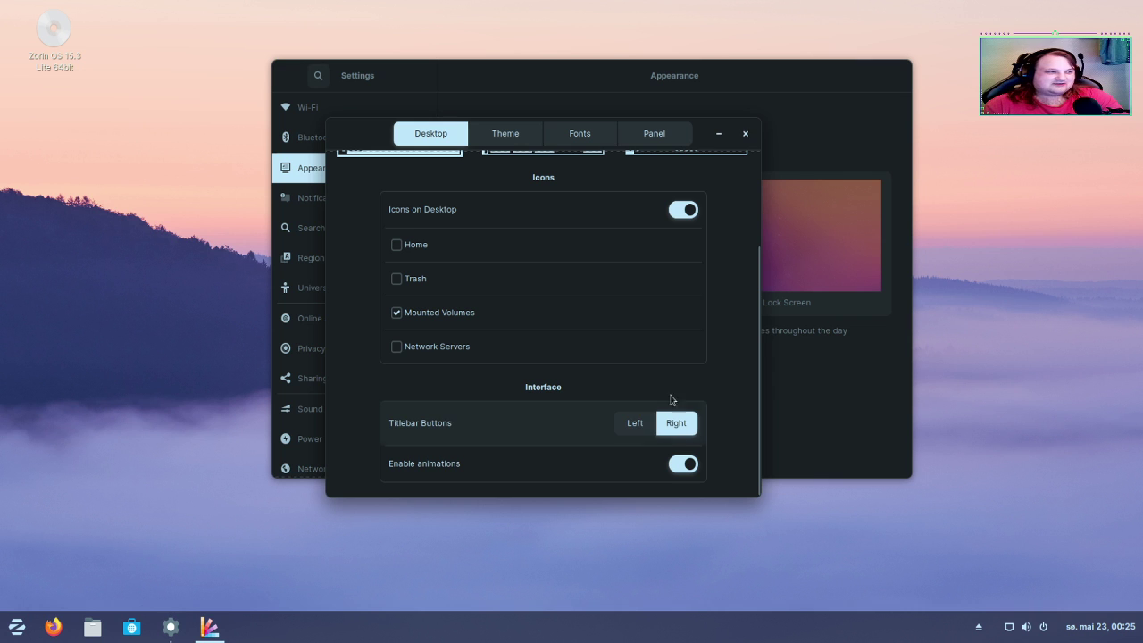
{"action": "left_click", "coordinate": [716, 133]}
Look at the Privacy page in Settings, then close the Settings window.
{"action": "scroll", "coordinate": [317, 295], "scroll_direction": "down", "scroll_amount": 2}
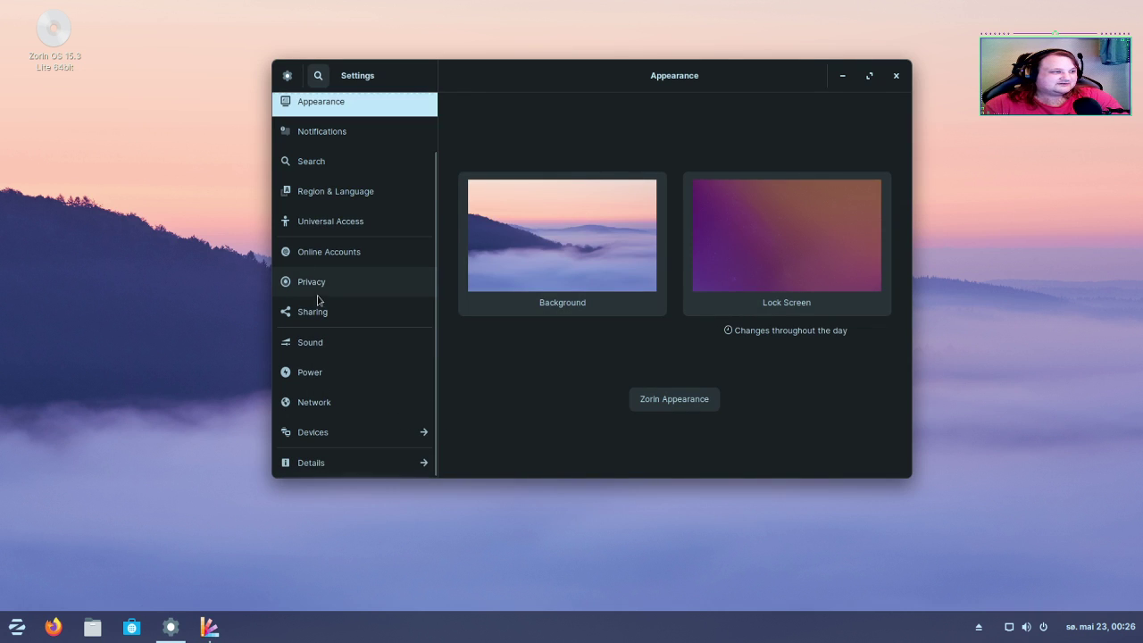
{"action": "left_click", "coordinate": [319, 282]}
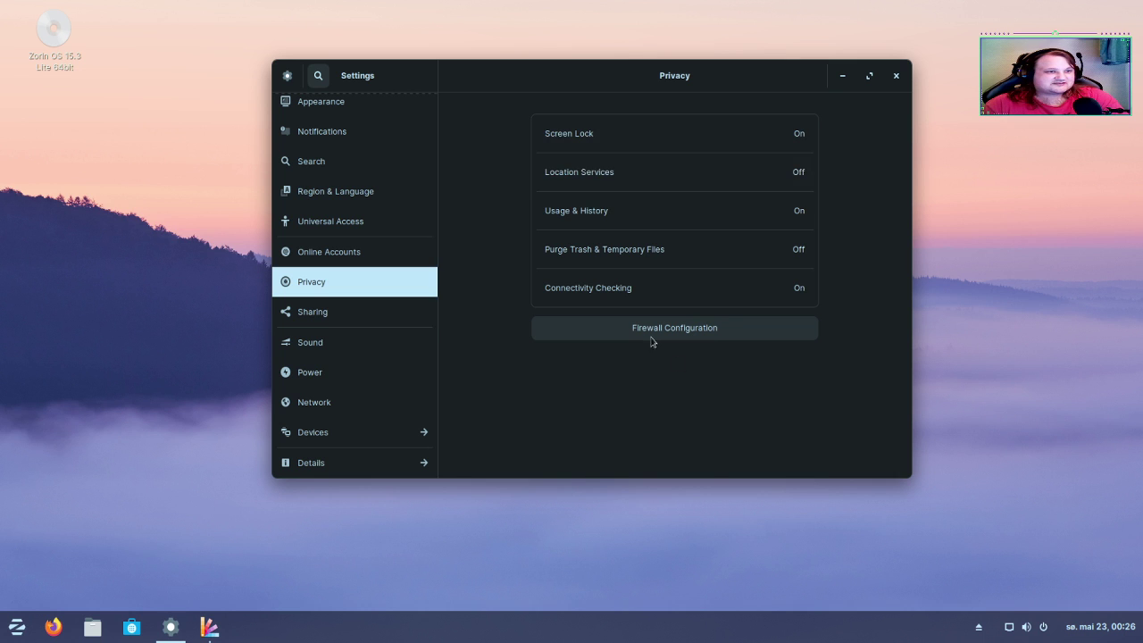
{"action": "scroll", "coordinate": [406, 229], "scroll_direction": "up", "scroll_amount": 1}
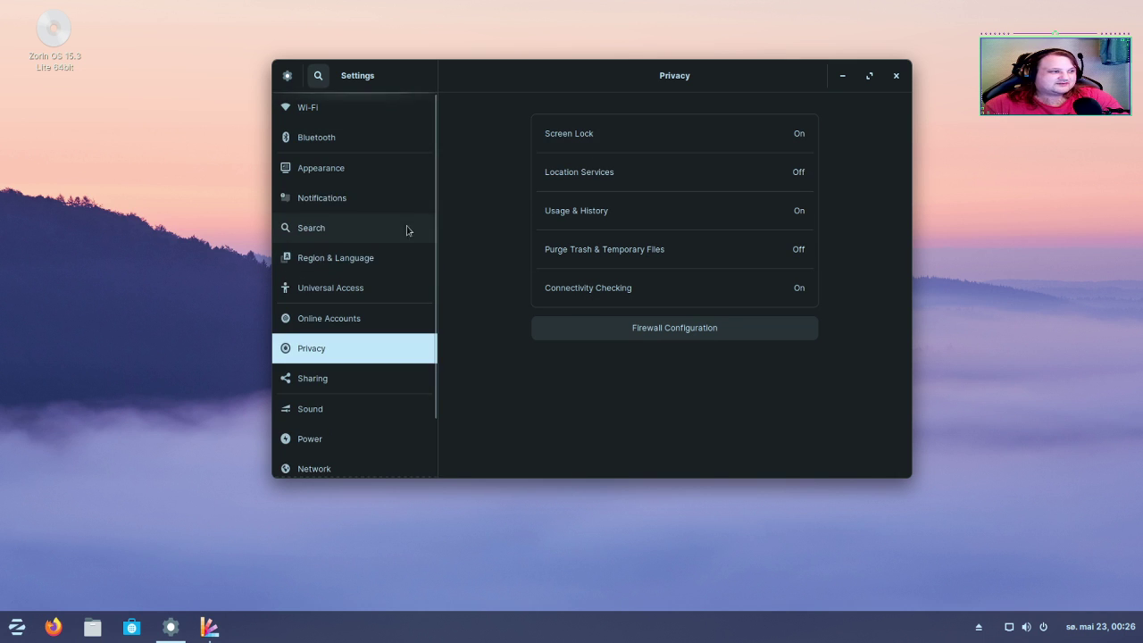
{"action": "left_click", "coordinate": [896, 75]}
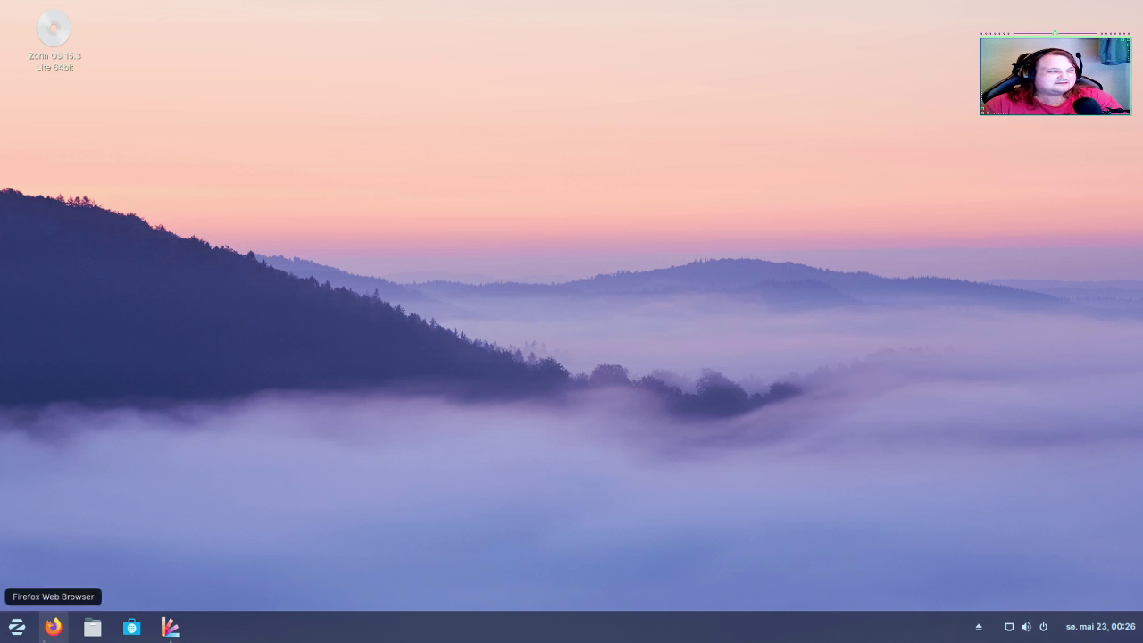
{"action": "left_click", "coordinate": [131, 627]}
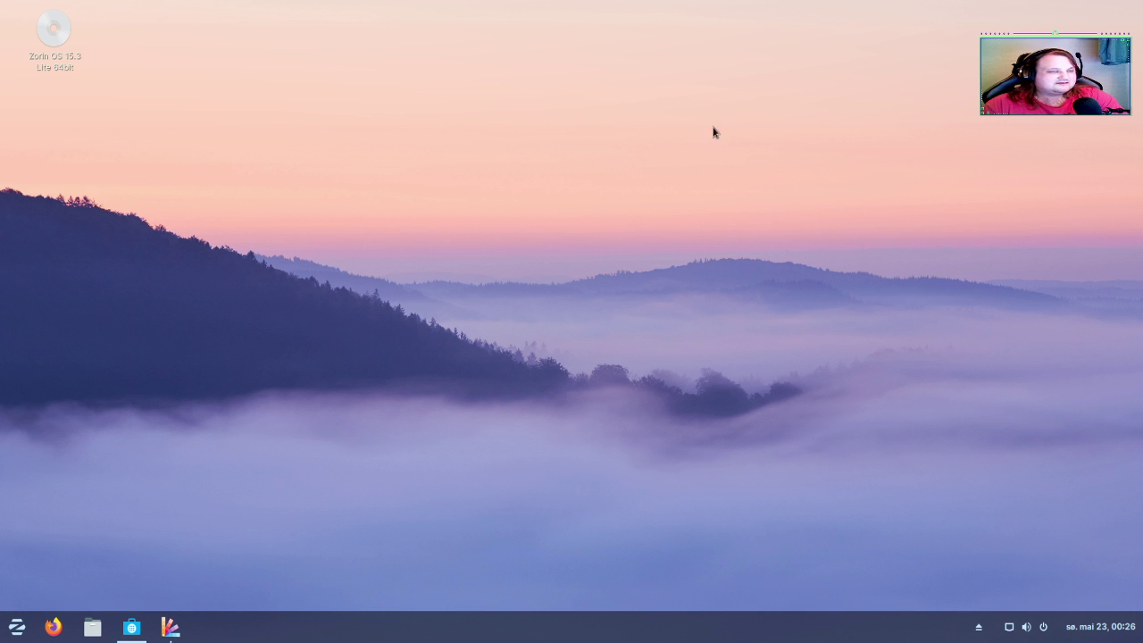
{"action": "left_click_drag", "start_coordinate": [408, 72], "coordinate": [425, 47]}
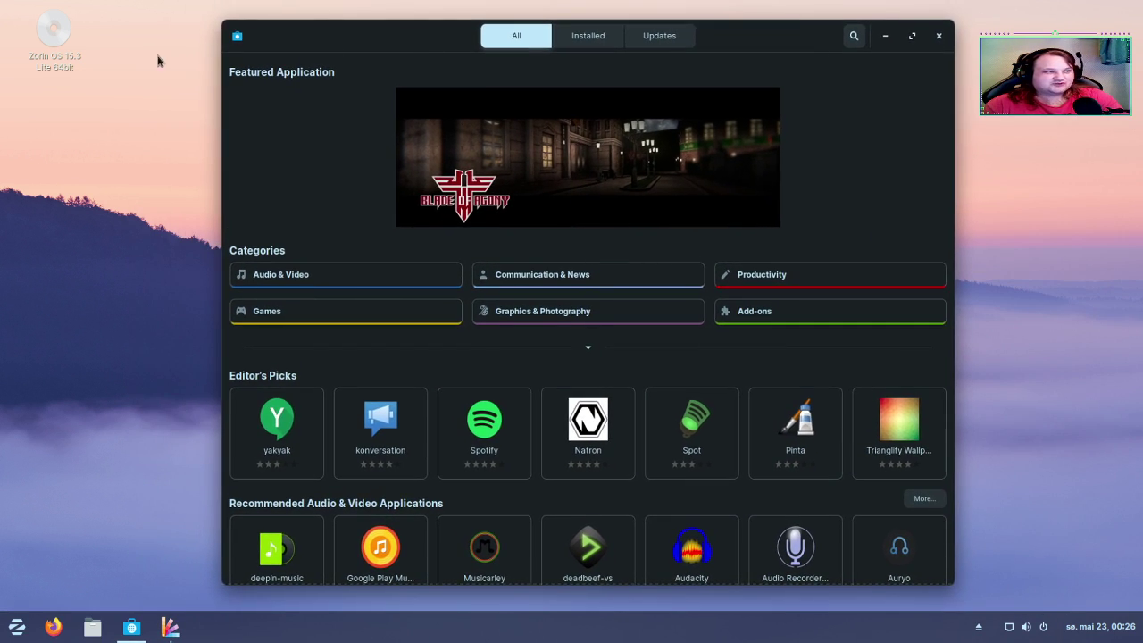
{"action": "left_click", "coordinate": [854, 36]}
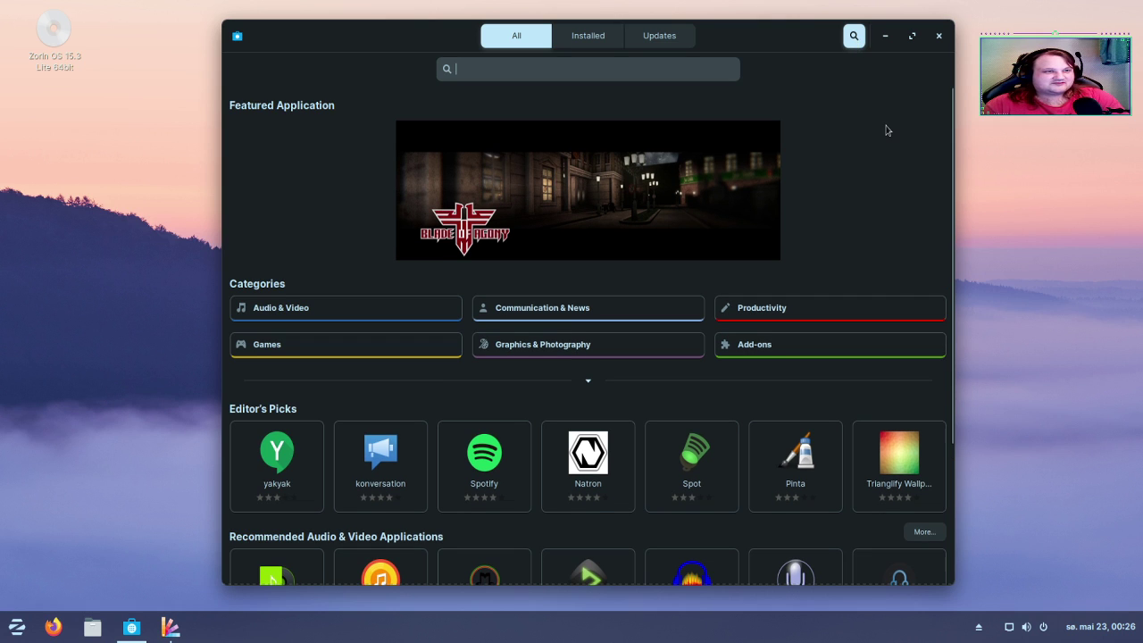
{"action": "type", "text": "chr"}
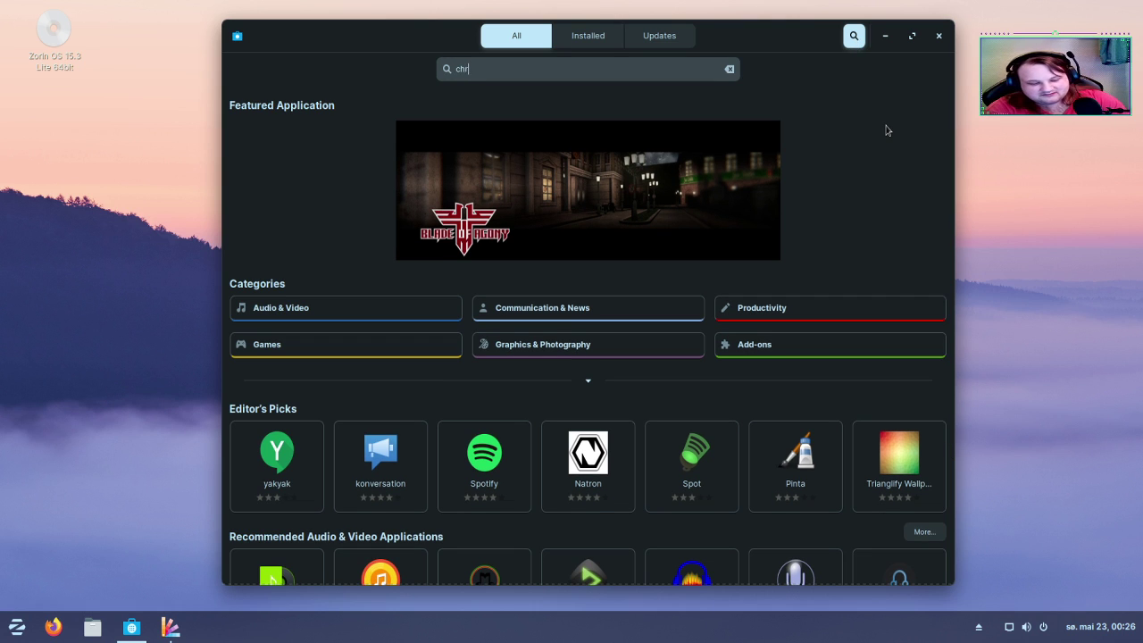
{"action": "type", "text": "om"}
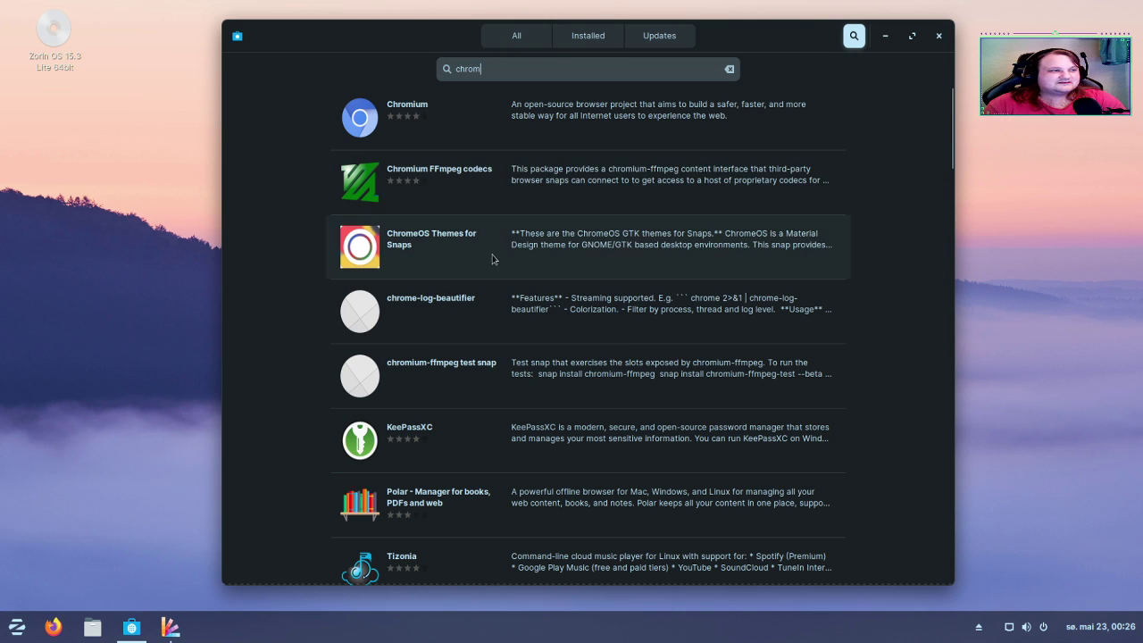
{"action": "left_click", "coordinate": [937, 35]}
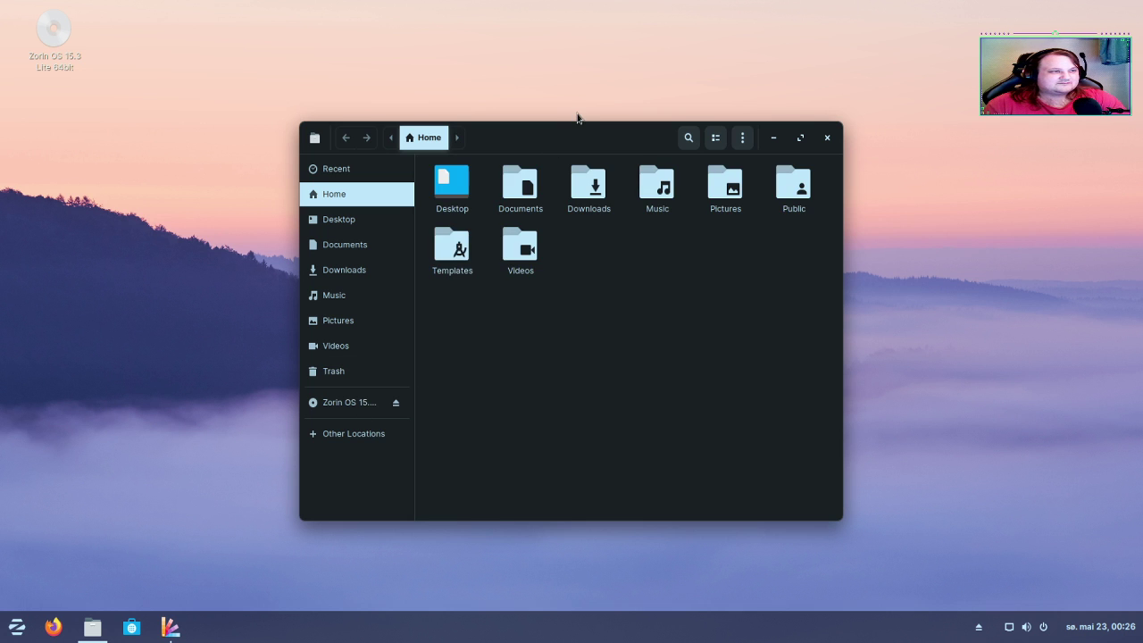
{"action": "left_click_drag", "start_coordinate": [567, 142], "coordinate": [543, 35]}
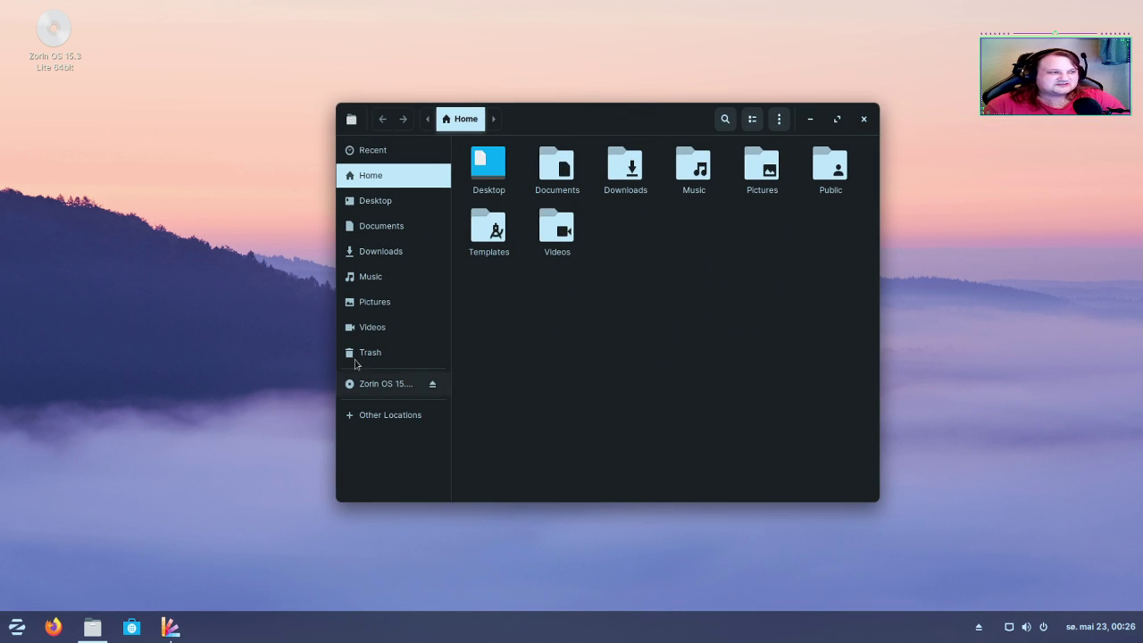
{"action": "left_click", "coordinate": [391, 419]}
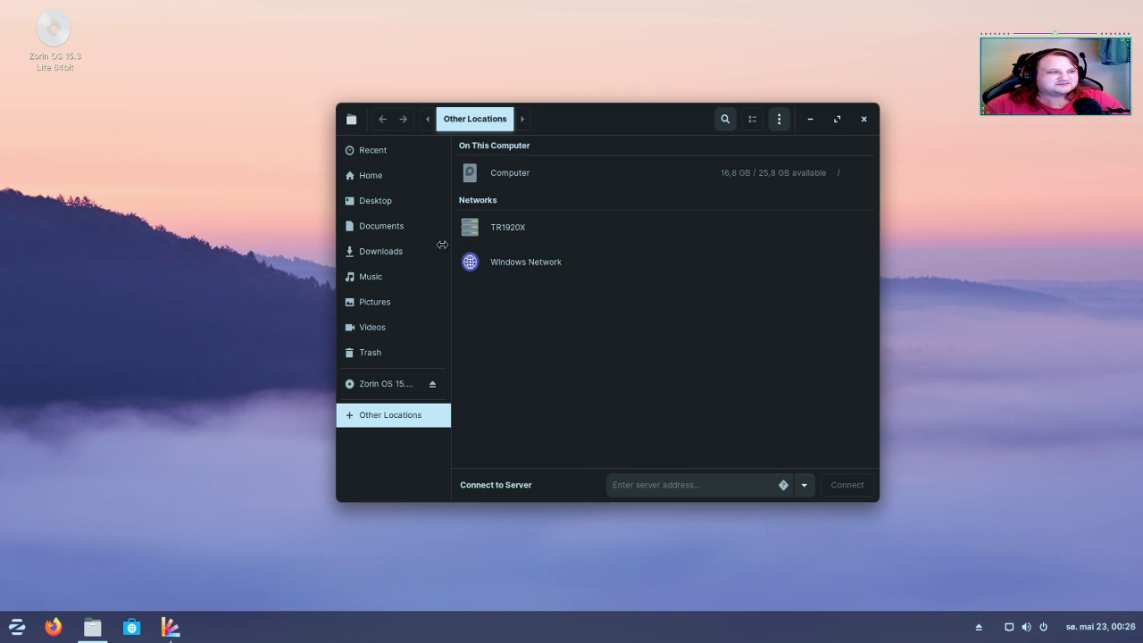
{"action": "left_click", "coordinate": [384, 178]}
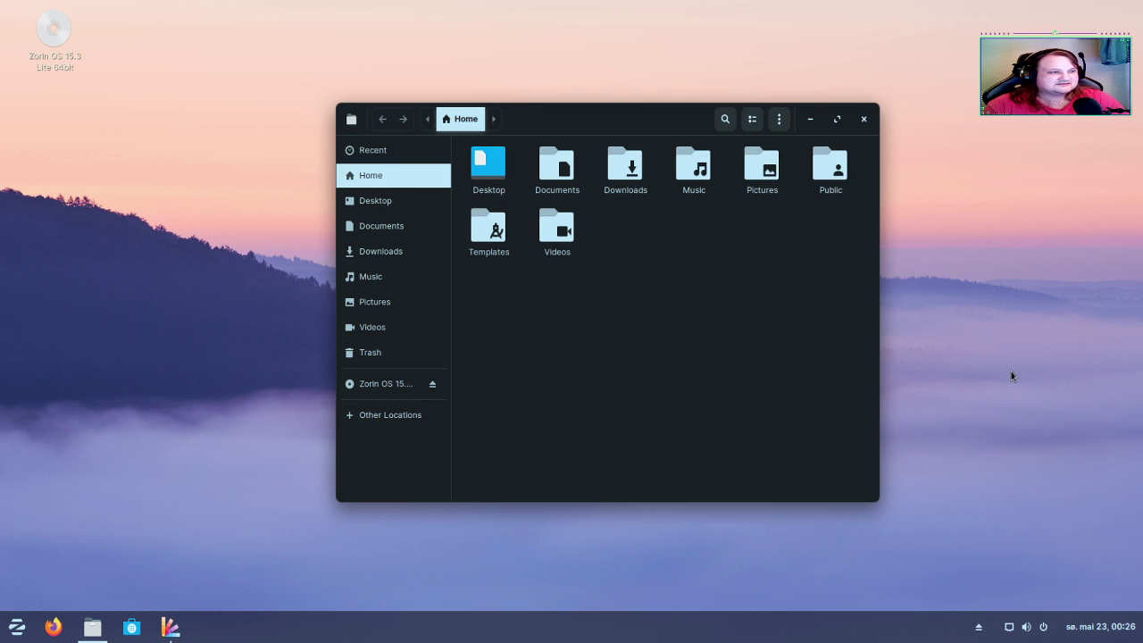
{"action": "right_click", "coordinate": [664, 317]}
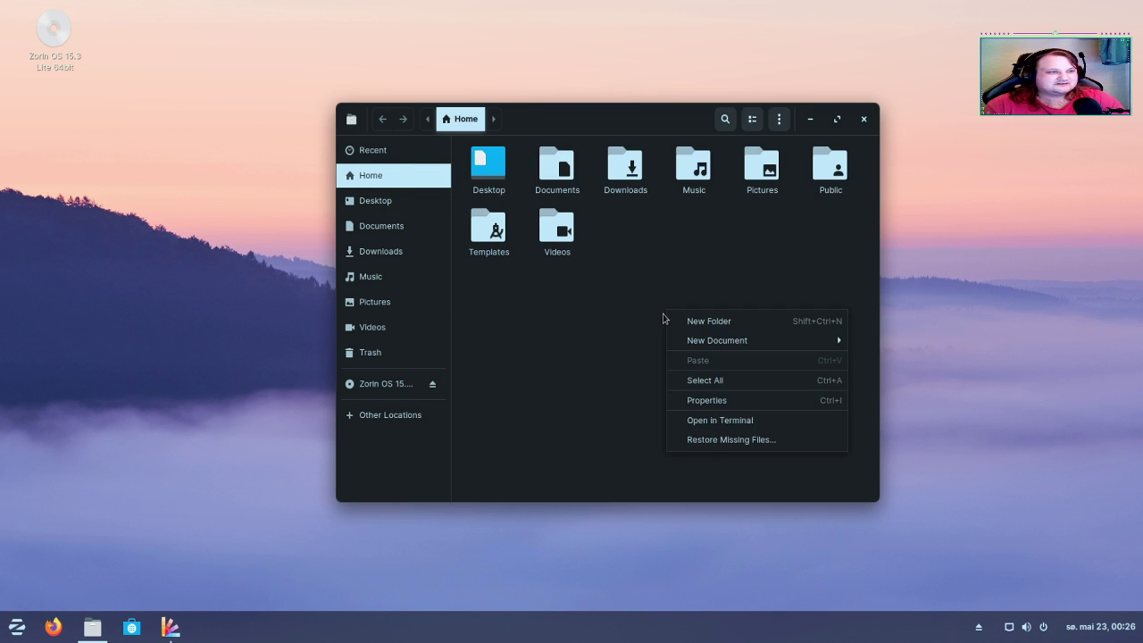
{"action": "left_click", "coordinate": [860, 166]}
{"action": "left_click", "coordinate": [864, 119]}
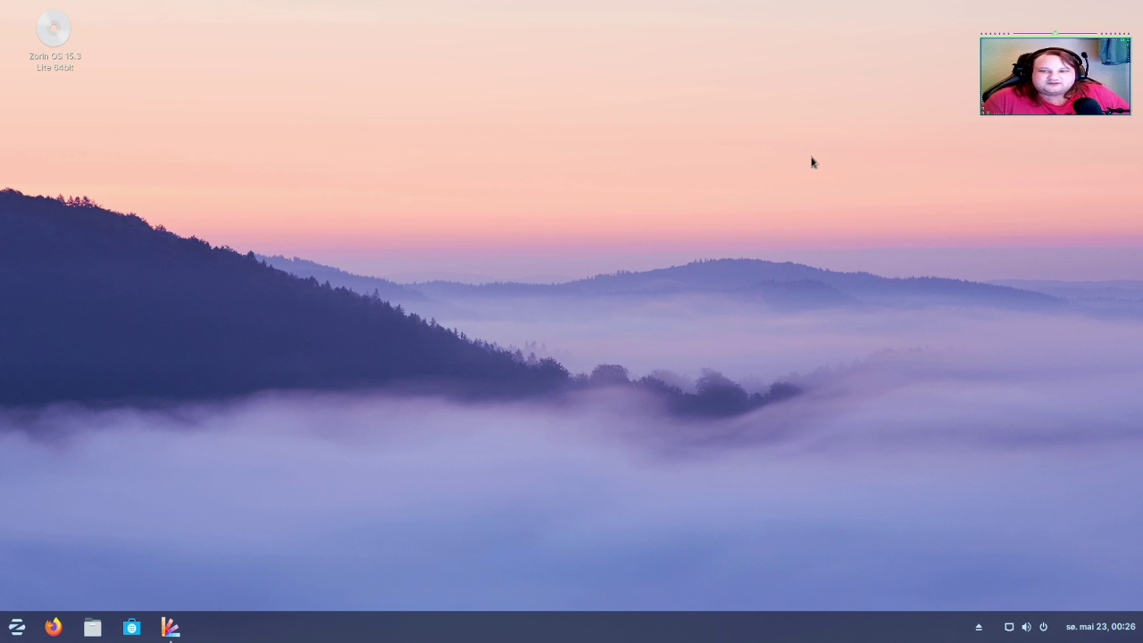
Browse the System Tools category in the Zorin application menu.
{"action": "left_click", "coordinate": [15, 633]}
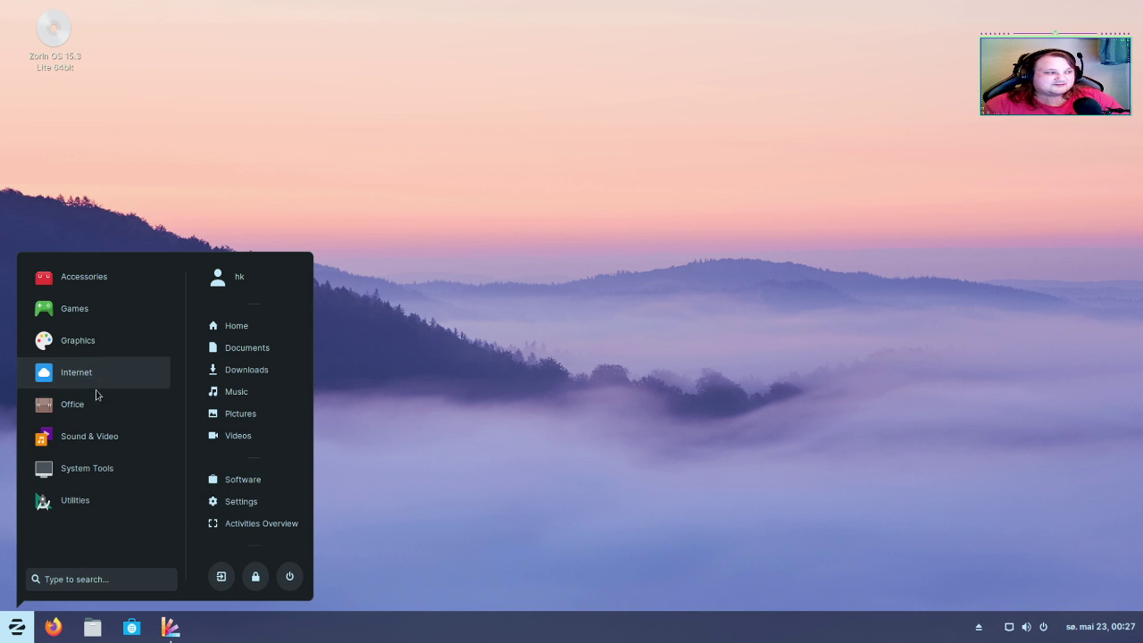
{"action": "left_click", "coordinate": [93, 469]}
{"action": "scroll", "coordinate": [95, 390], "scroll_direction": "down", "scroll_amount": 1}
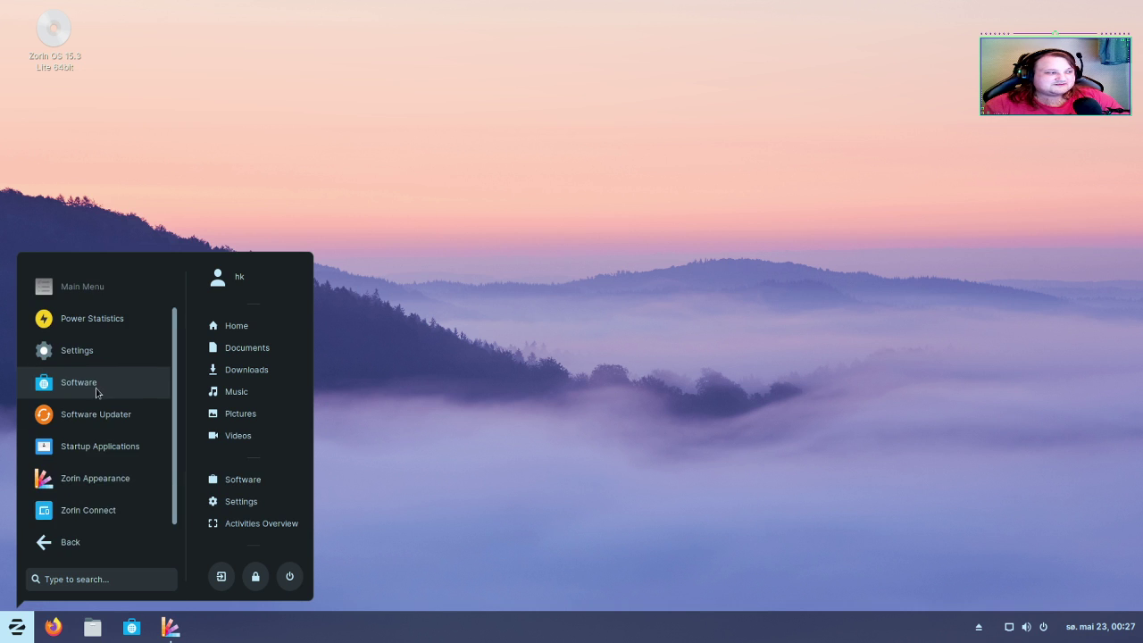
{"action": "scroll", "coordinate": [89, 464], "scroll_direction": "up", "scroll_amount": 1}
{"action": "left_click", "coordinate": [76, 544]}
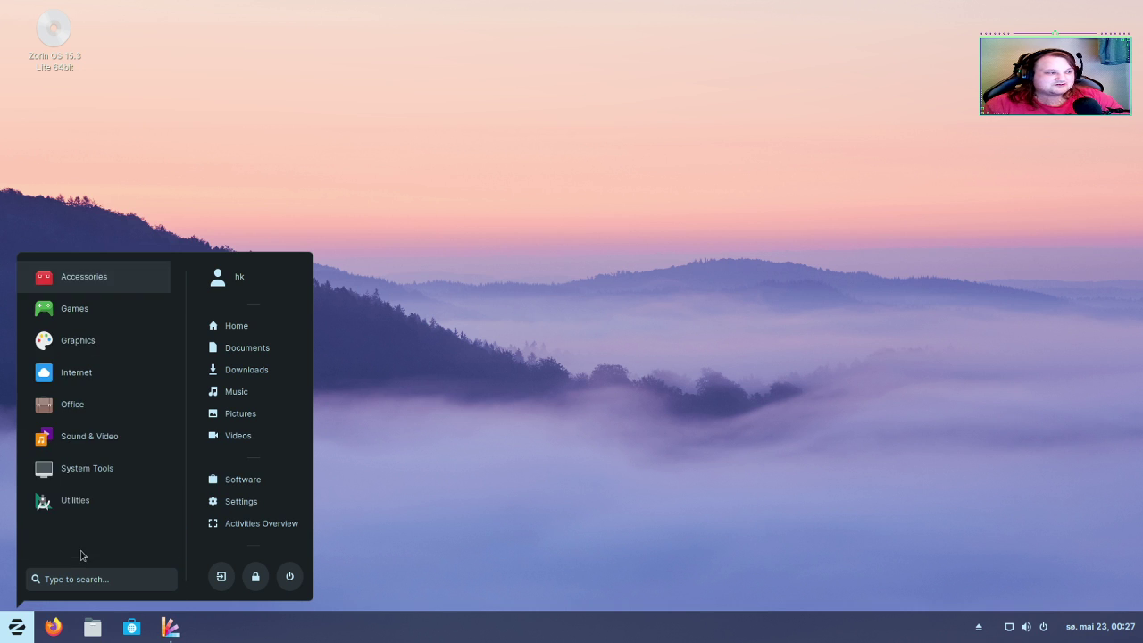
Launch Terminal from the Utilities category, close it, and reopen the application menu.
{"action": "left_click", "coordinate": [75, 502]}
{"action": "scroll", "coordinate": [107, 402], "scroll_direction": "down", "scroll_amount": 3}
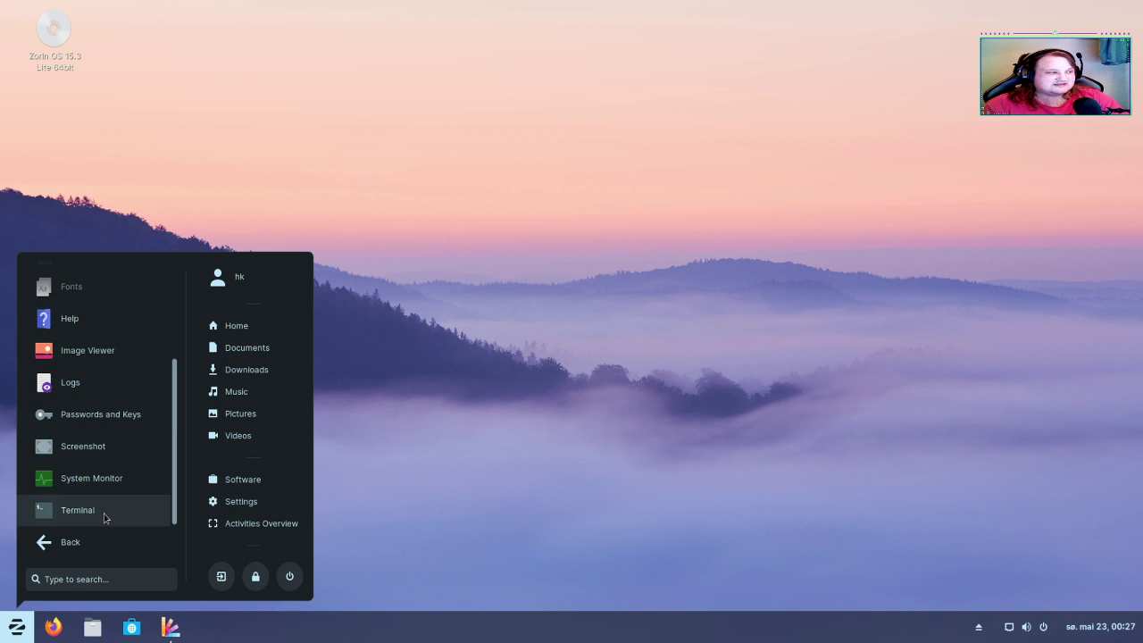
{"action": "left_click", "coordinate": [104, 516]}
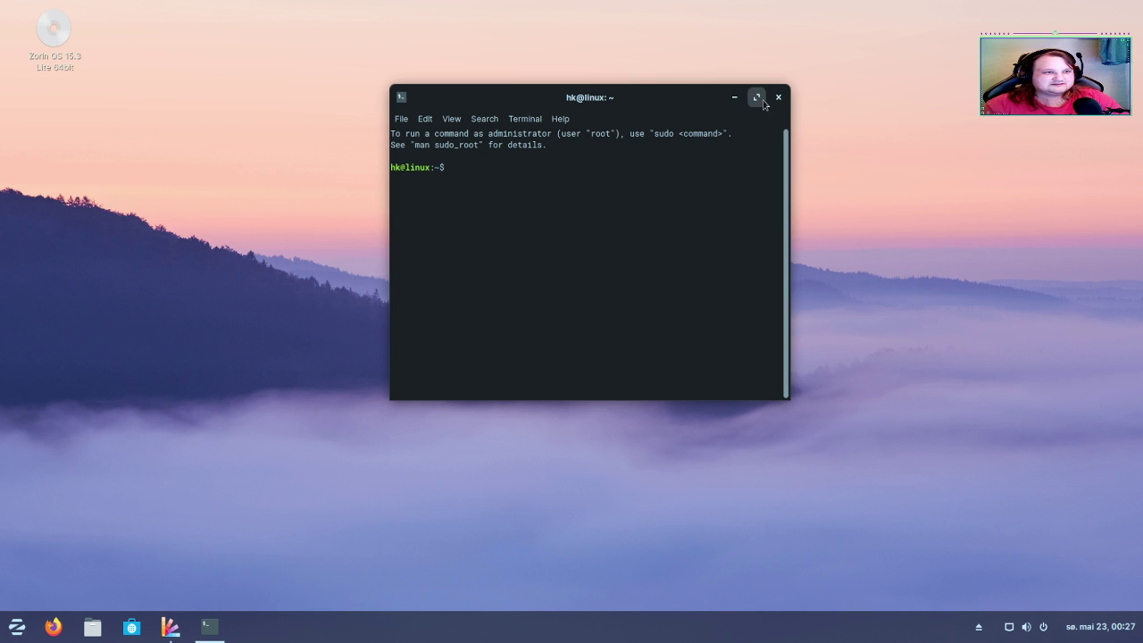
{"action": "left_click", "coordinate": [777, 96]}
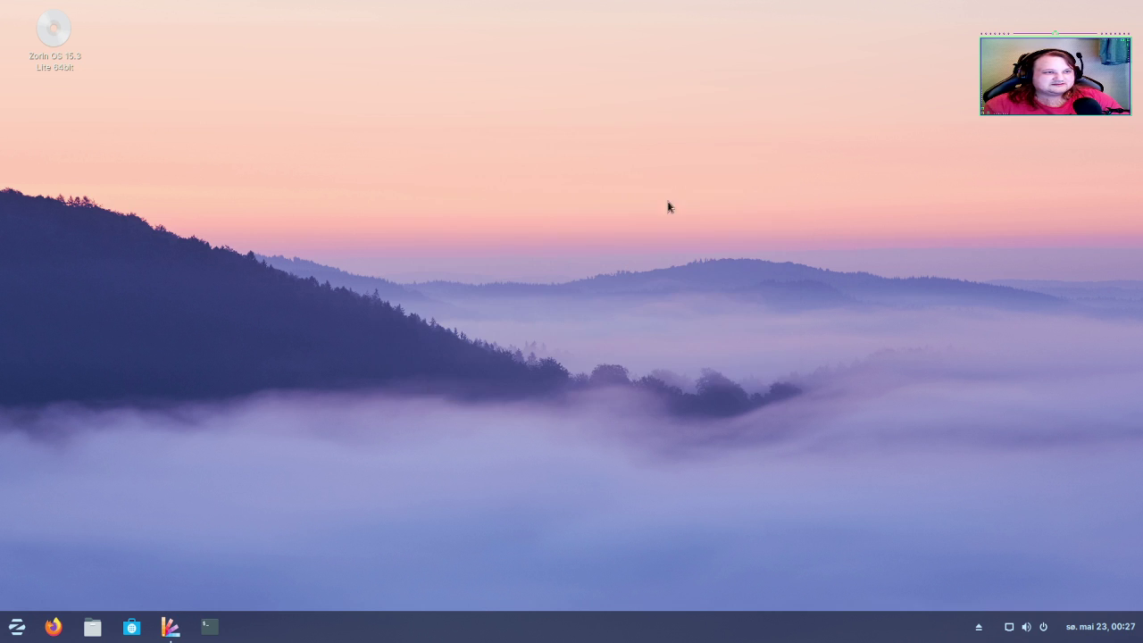
{"action": "left_click", "coordinate": [16, 626]}
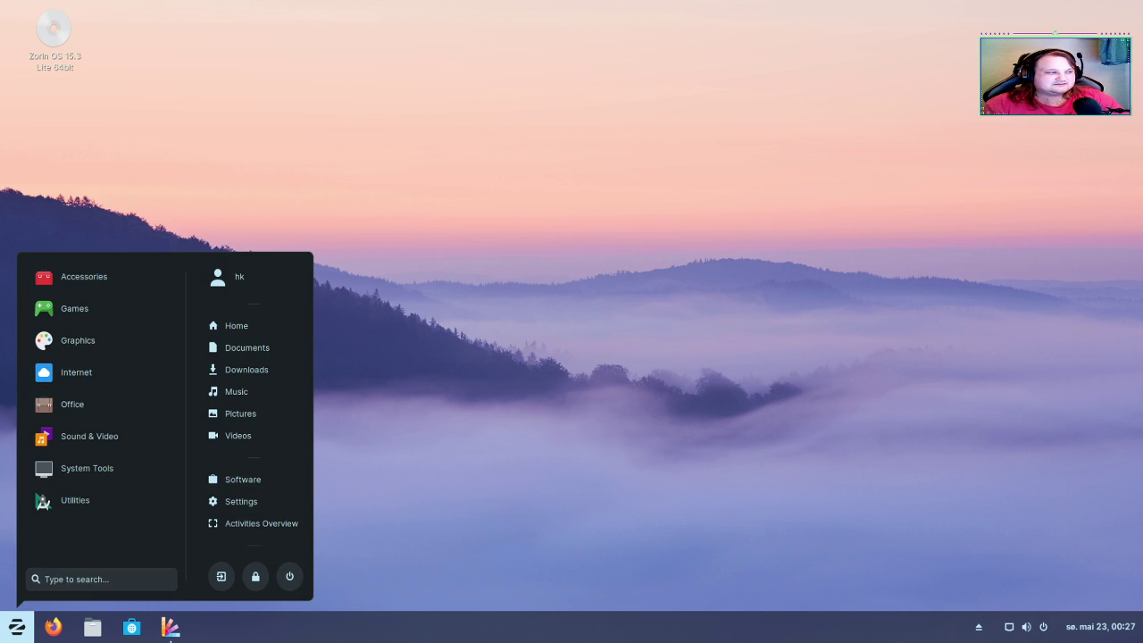
Launch Settings from the Zorin menu and look over its Privacy page.
{"action": "left_click", "coordinate": [10, 630]}
{"action": "left_click", "coordinate": [11, 630]}
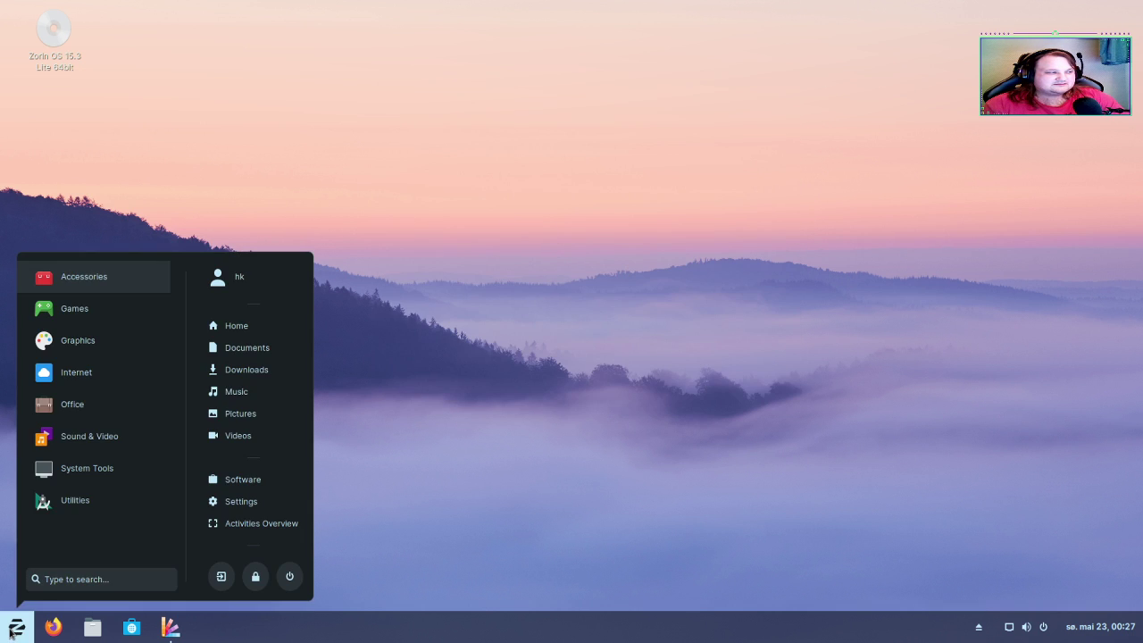
{"action": "left_click", "coordinate": [75, 578]}
{"action": "type", "text": "exte"}
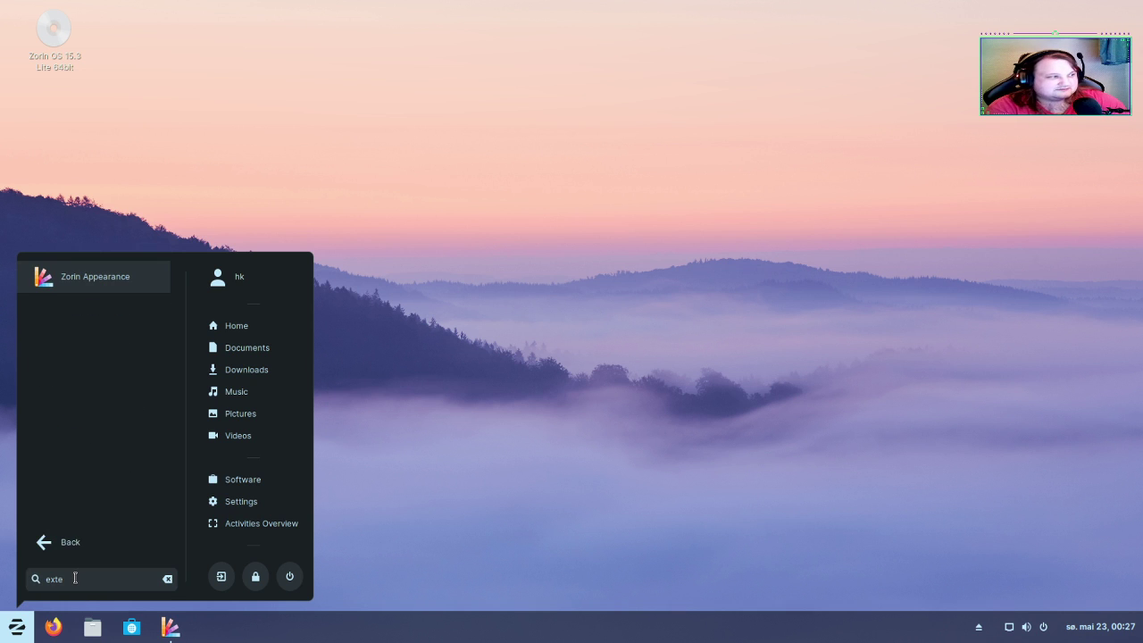
{"action": "key", "text": "BackSpace"}
{"action": "key", "text": "BackSpace"}
{"action": "key", "text": "BackSpace"}
{"action": "key", "text": "BackSpace"}
{"action": "key", "text": "BackSpace"}
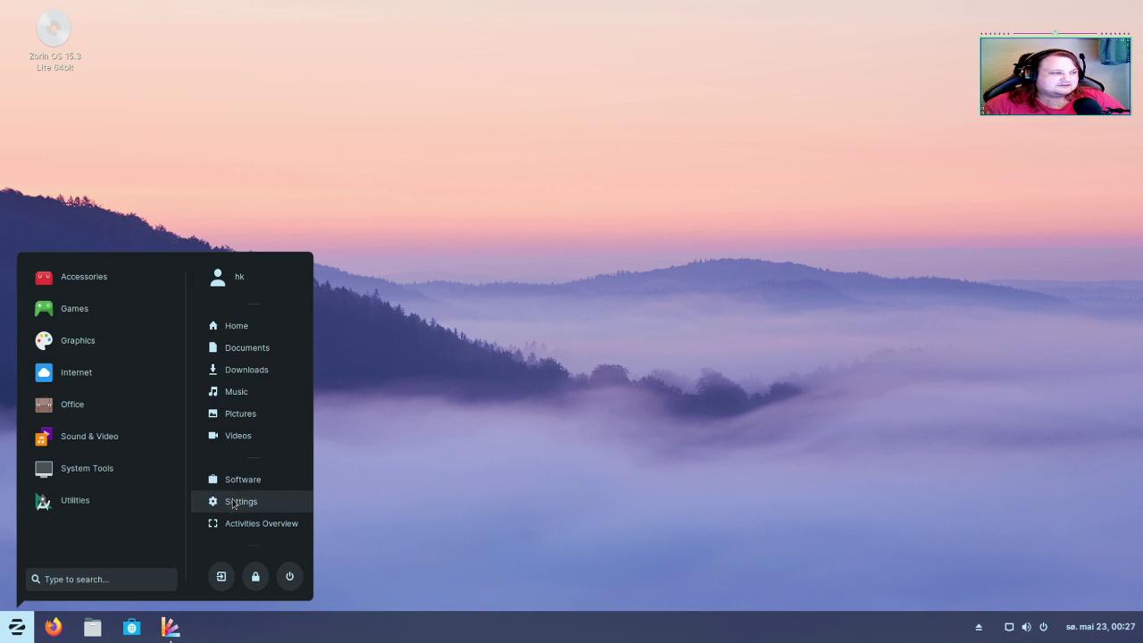
{"action": "left_click", "coordinate": [234, 501]}
{"action": "scroll", "coordinate": [322, 395], "scroll_direction": "down", "scroll_amount": 1}
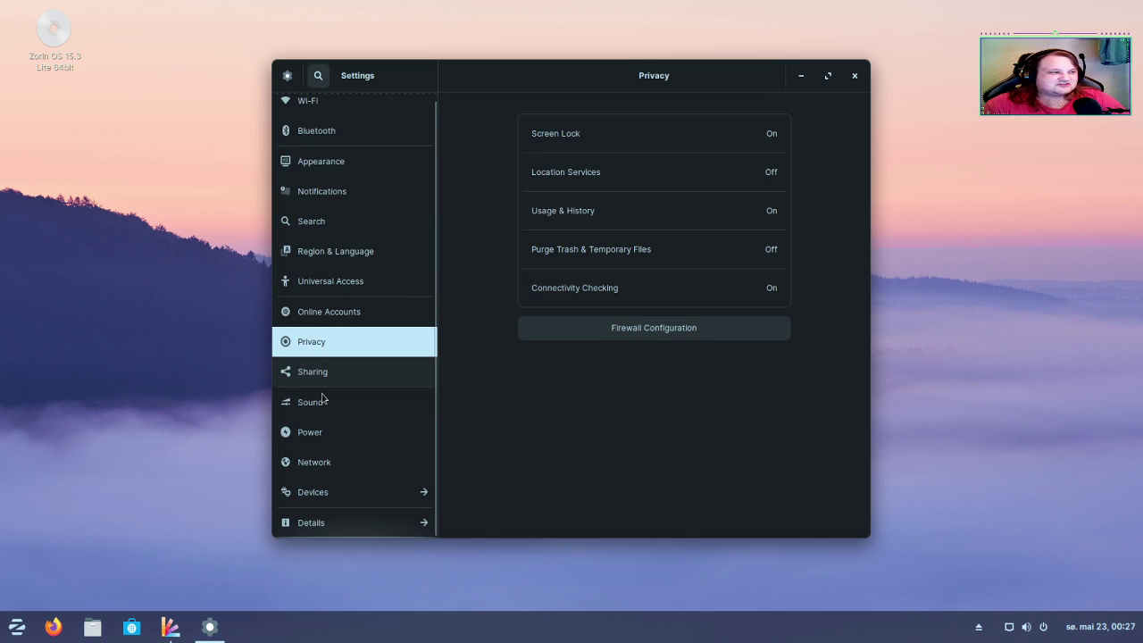
{"action": "scroll", "coordinate": [344, 375], "scroll_direction": "up", "scroll_amount": 1}
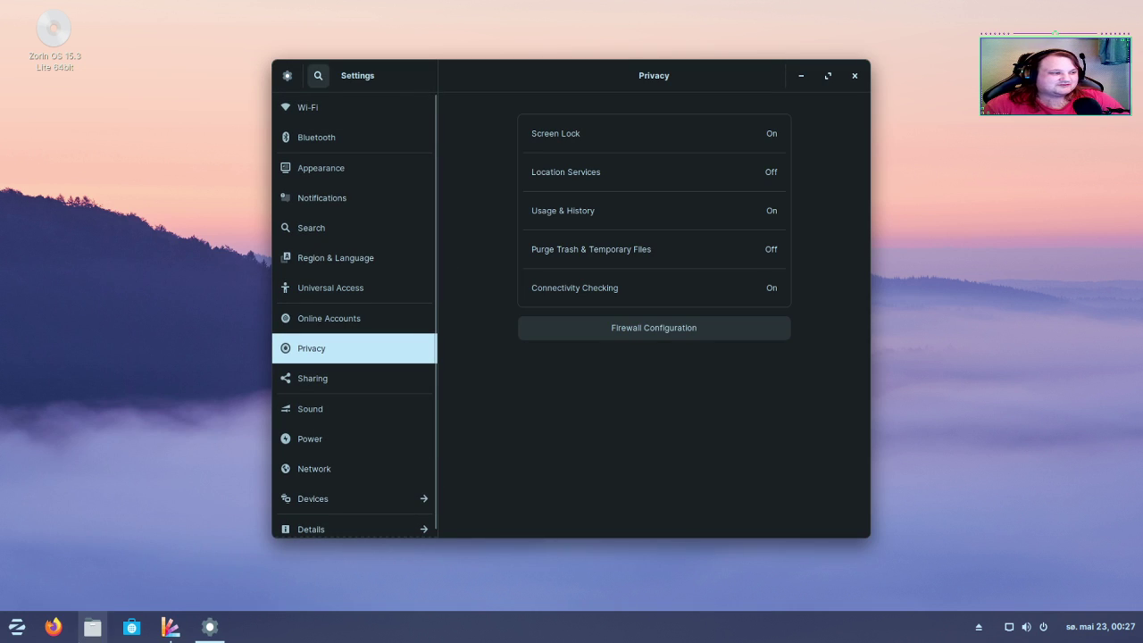
{"action": "scroll", "coordinate": [326, 409], "scroll_direction": "down", "scroll_amount": 1}
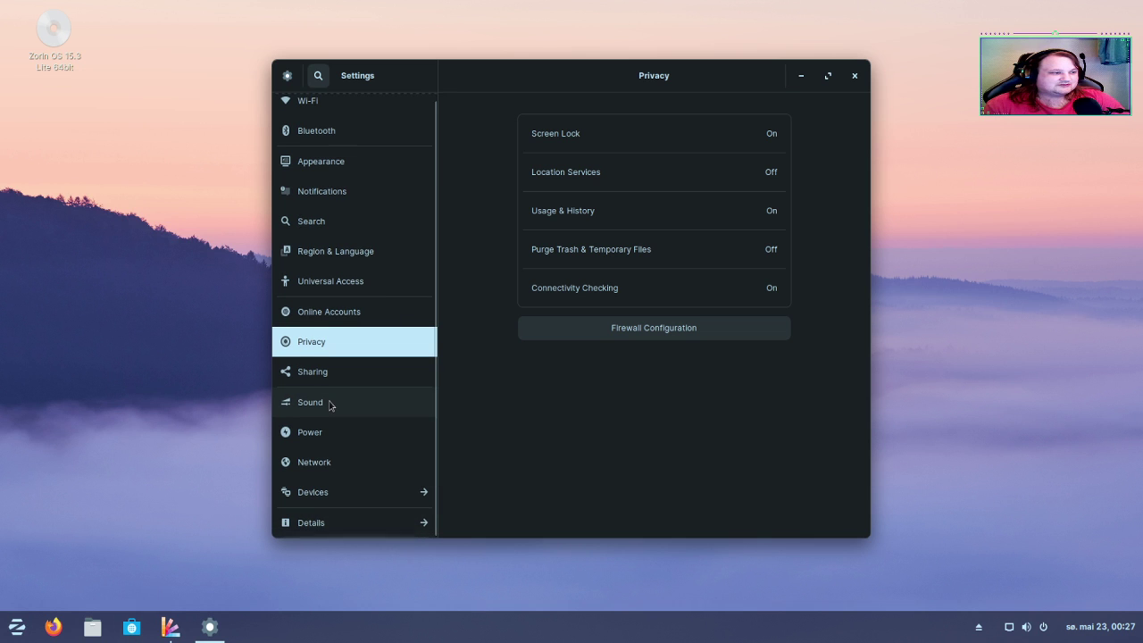
{"action": "scroll", "coordinate": [332, 397], "scroll_direction": "up", "scroll_amount": 1}
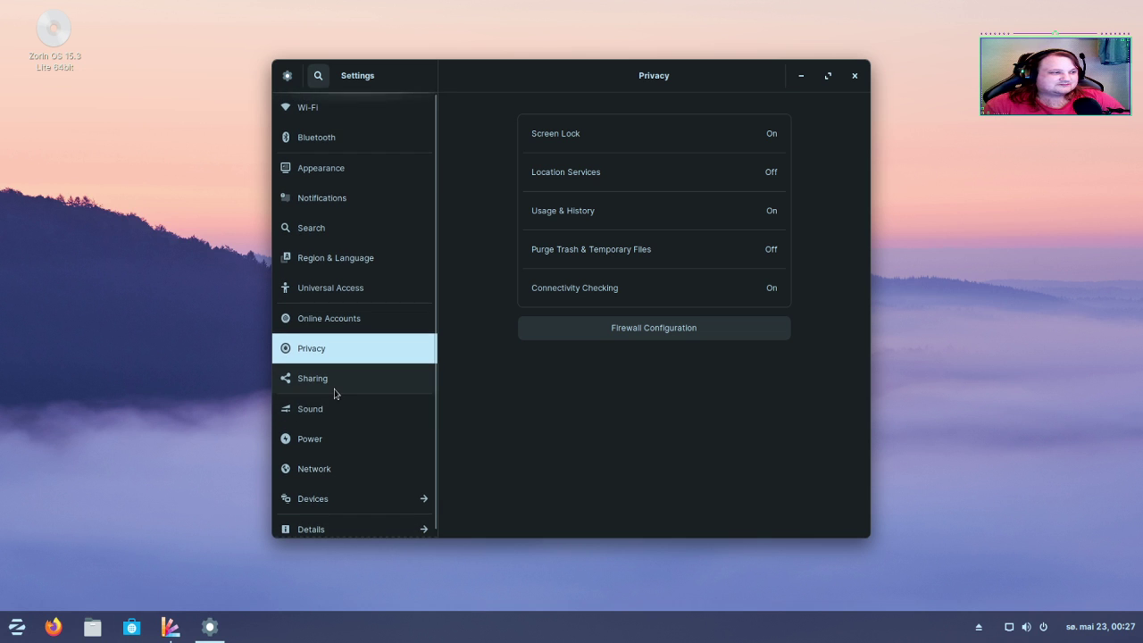
Open Software and search the store for GNOME Tweaks.
{"action": "left_click", "coordinate": [131, 627]}
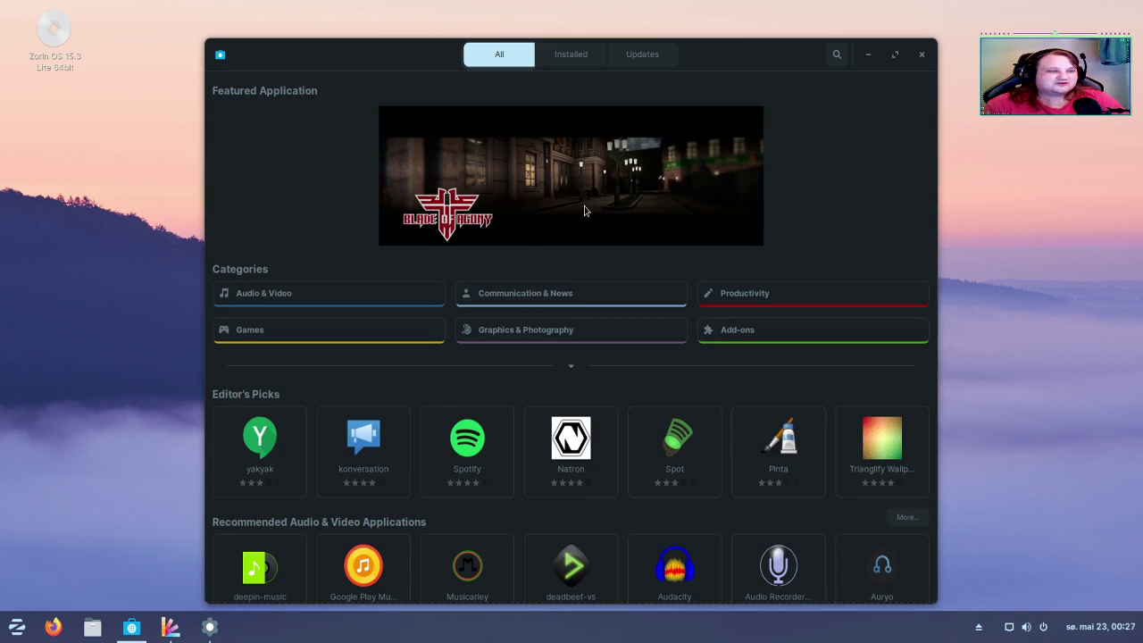
{"action": "left_click", "coordinate": [838, 55]}
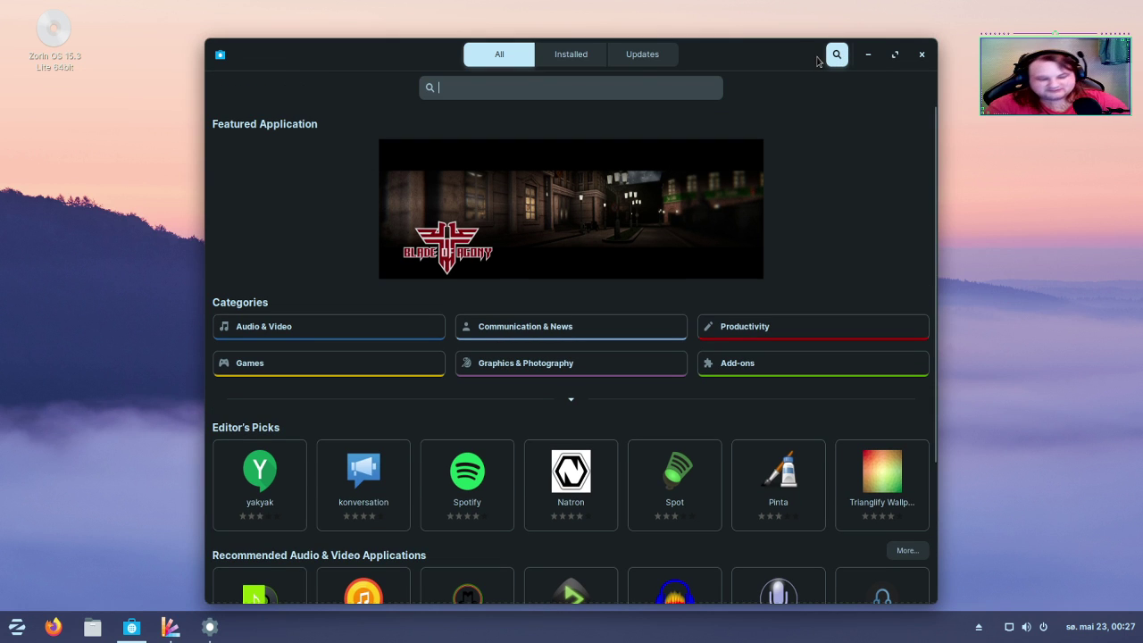
{"action": "type", "text": "gnome"}
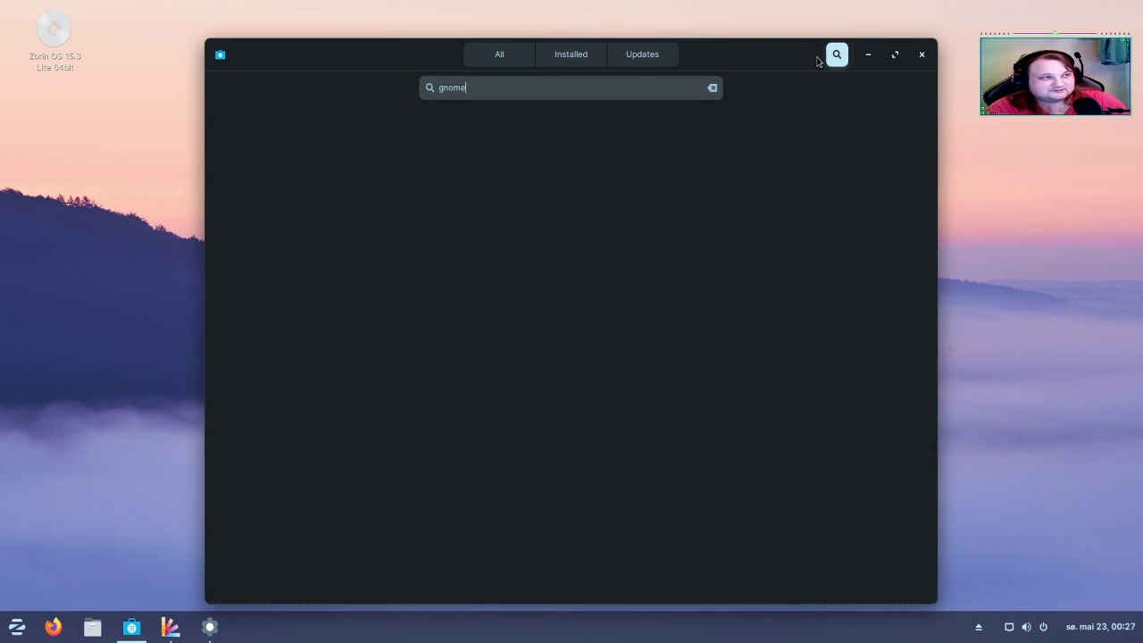
{"action": "type", "text": " te"}
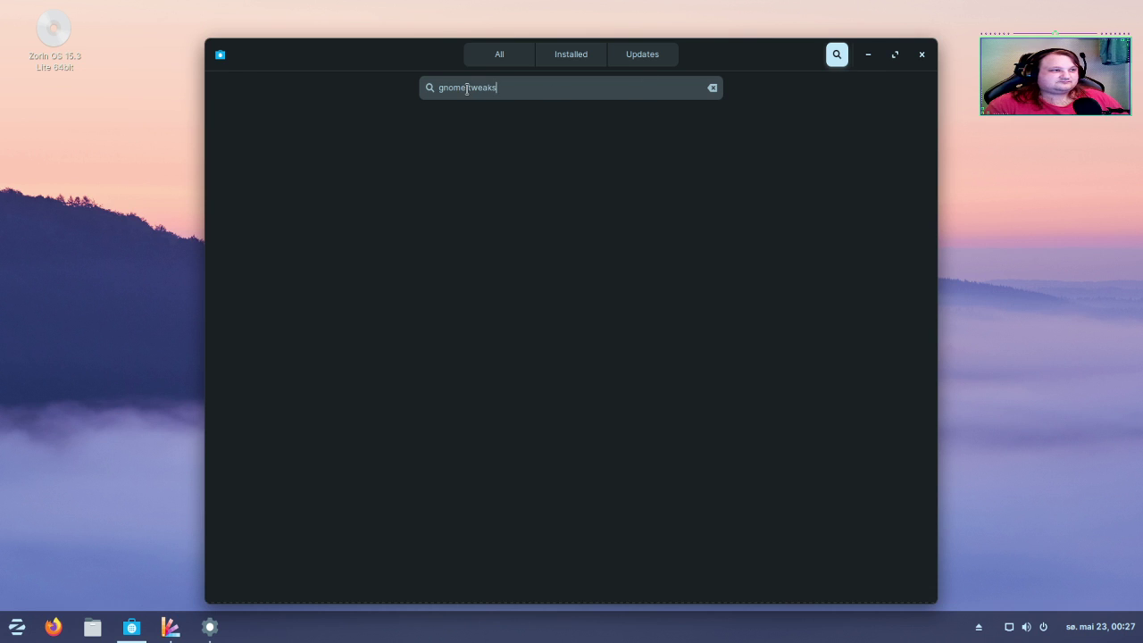
{"action": "left_click_drag", "start_coordinate": [467, 87], "coordinate": [234, 71]}
{"action": "key", "text": "BackSpace"}
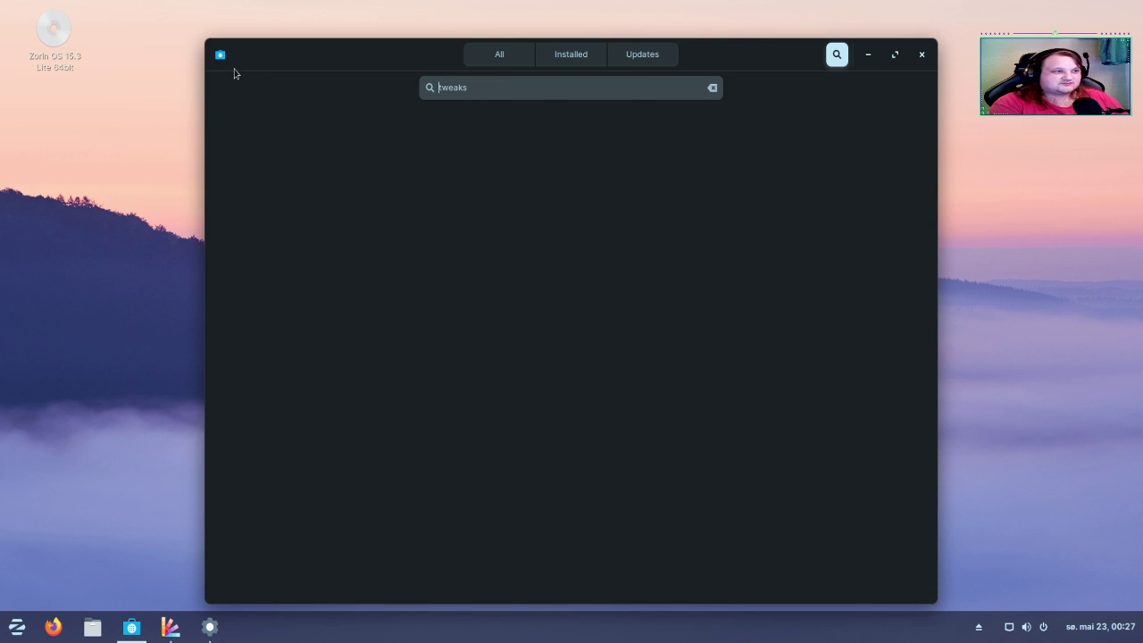
{"action": "left_click", "coordinate": [497, 53]}
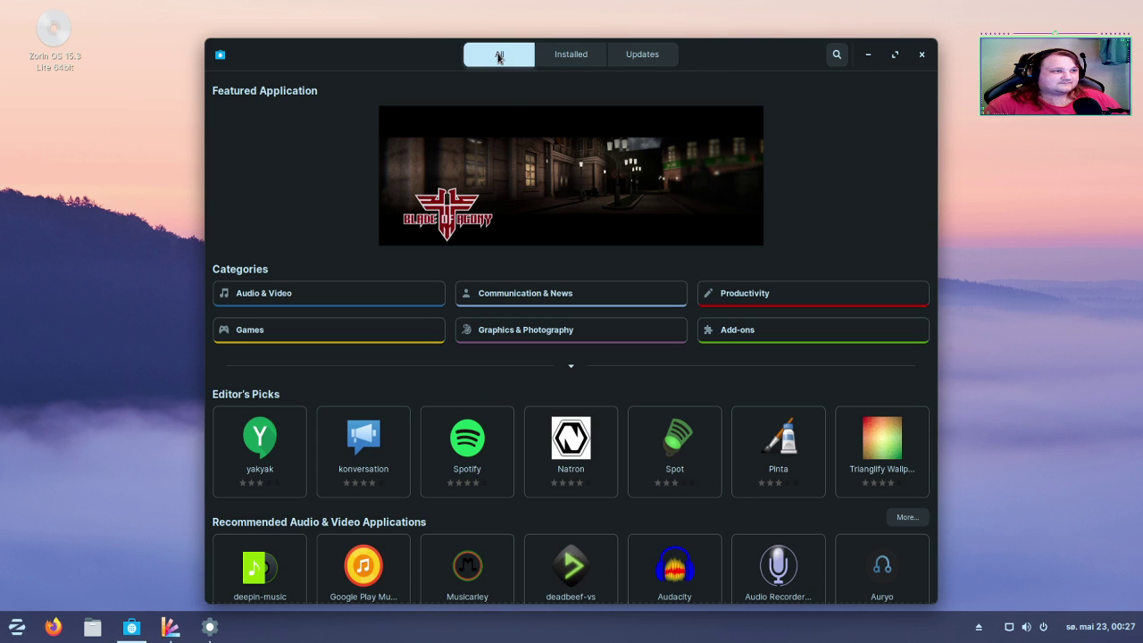
{"action": "left_click", "coordinate": [837, 55]}
{"action": "type", "text": "tw"}
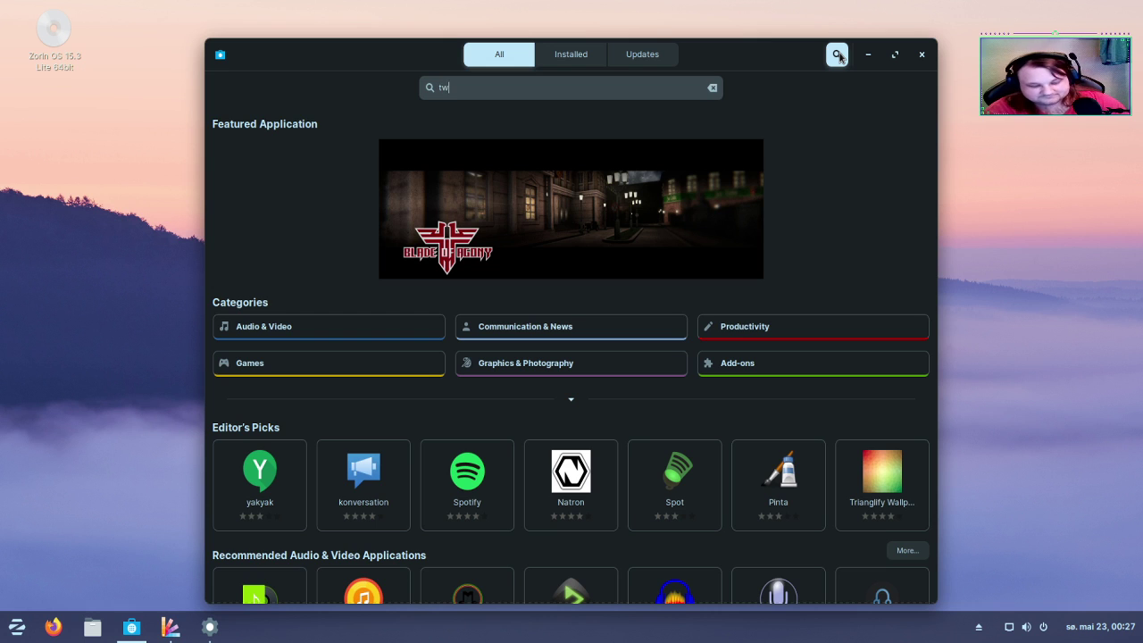
{"action": "type", "text": "eaks"}
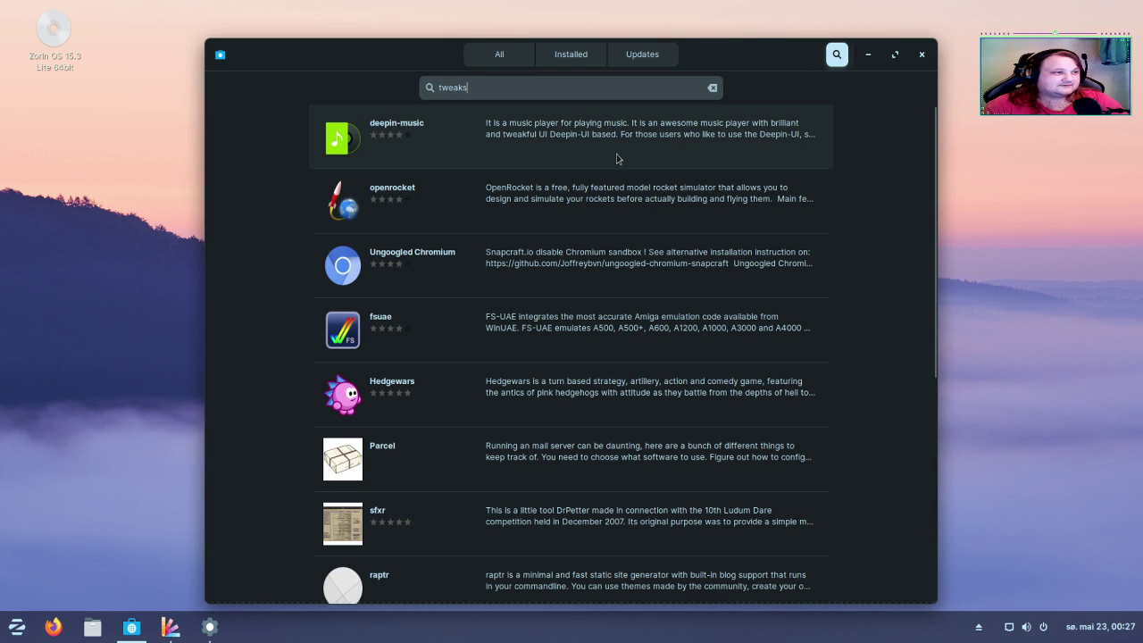
{"action": "type", "text": "gnome-"}
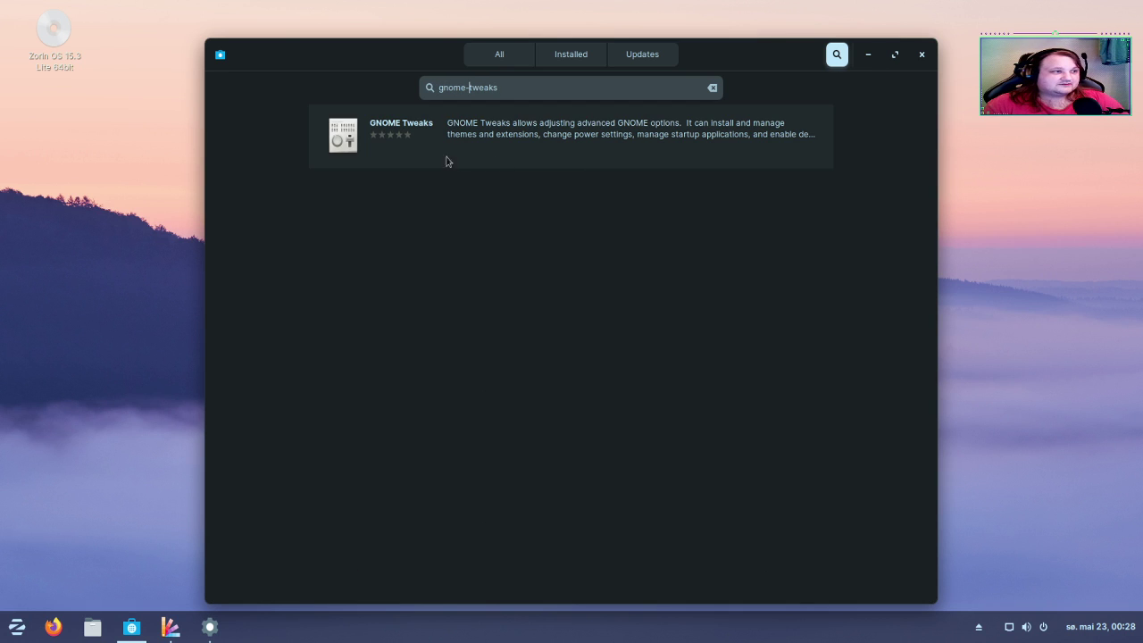
Install GNOME Tweaks from its details page, authenticating with the account password.
{"action": "left_click", "coordinate": [432, 154]}
{"action": "left_click", "coordinate": [377, 158]}
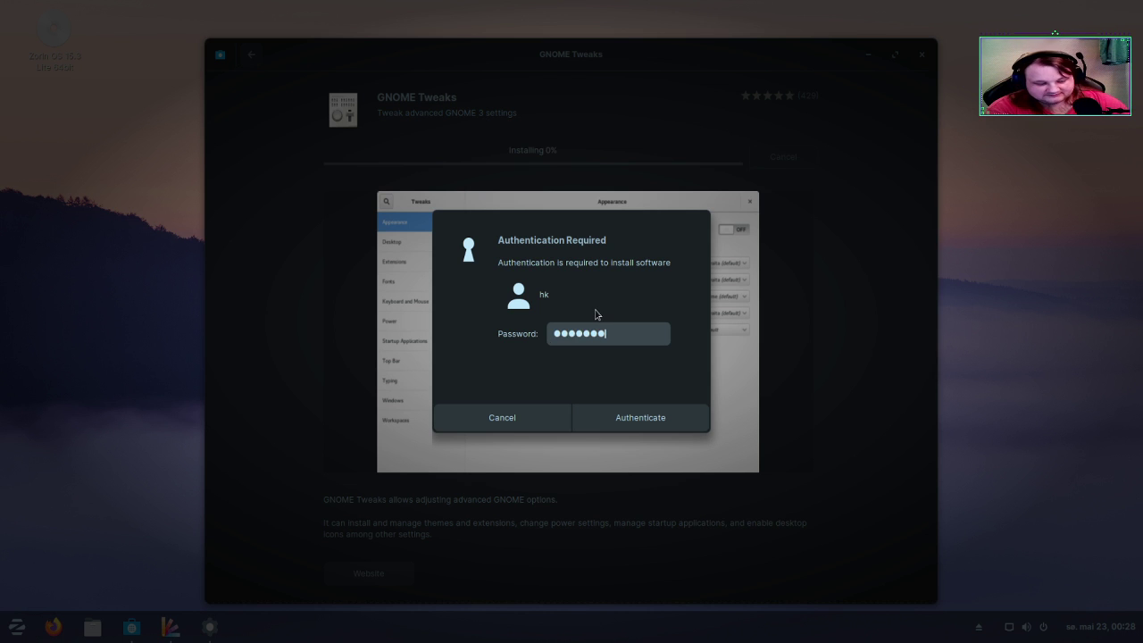
{"action": "key", "text": "Return"}
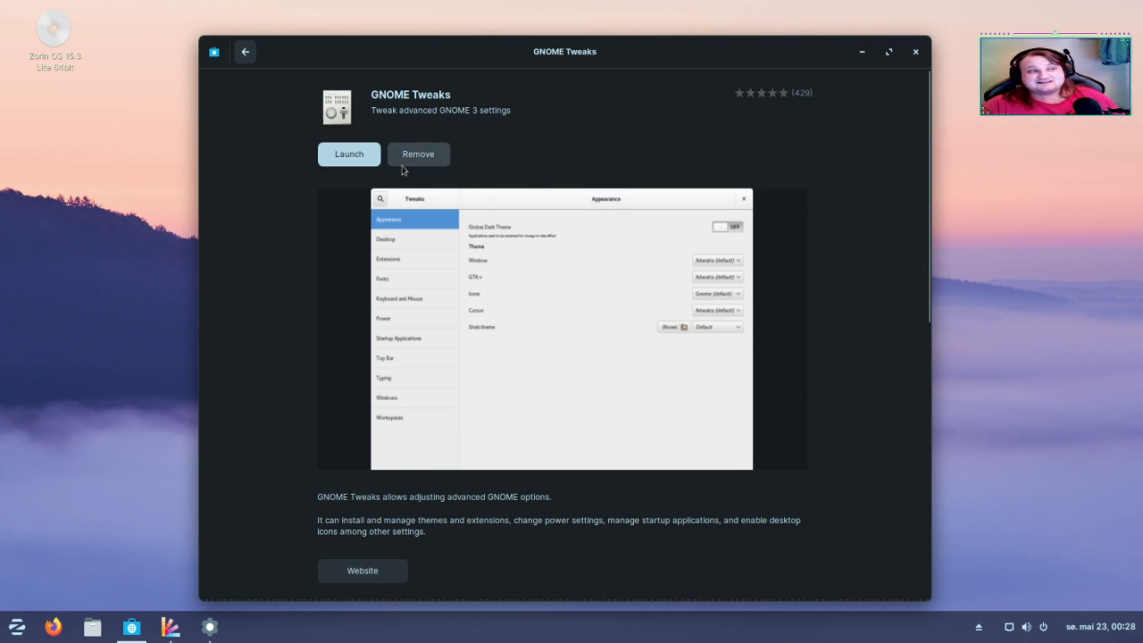
Launch GNOME Tweaks, view its Extensions and Appearance pages, then close Tweaks and Software.
{"action": "left_click", "coordinate": [339, 159]}
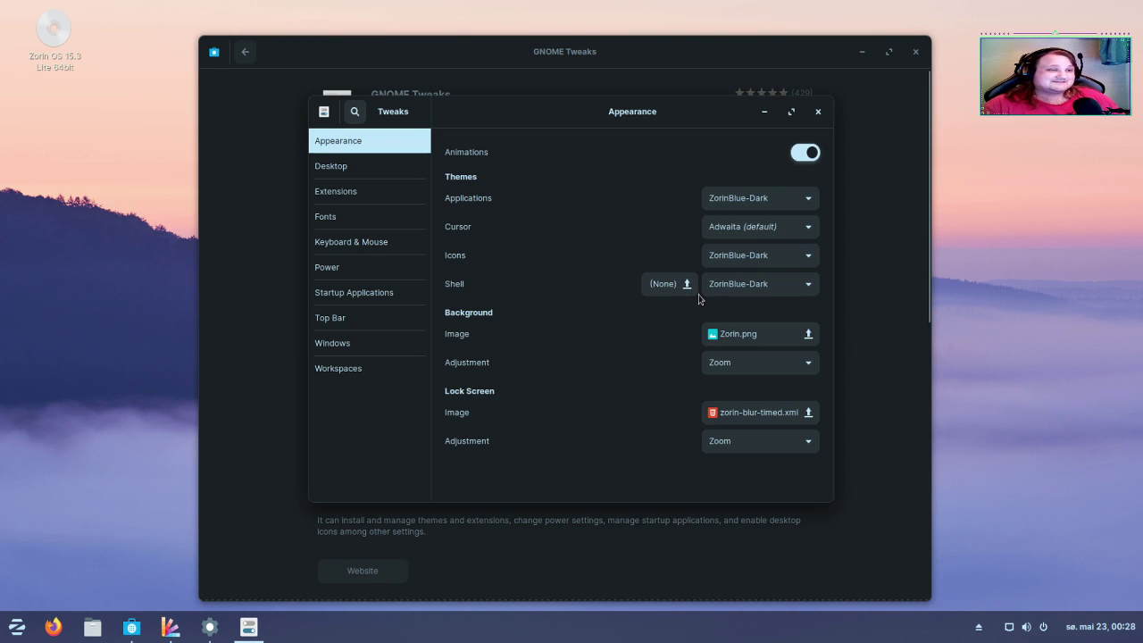
{"action": "left_click", "coordinate": [358, 191]}
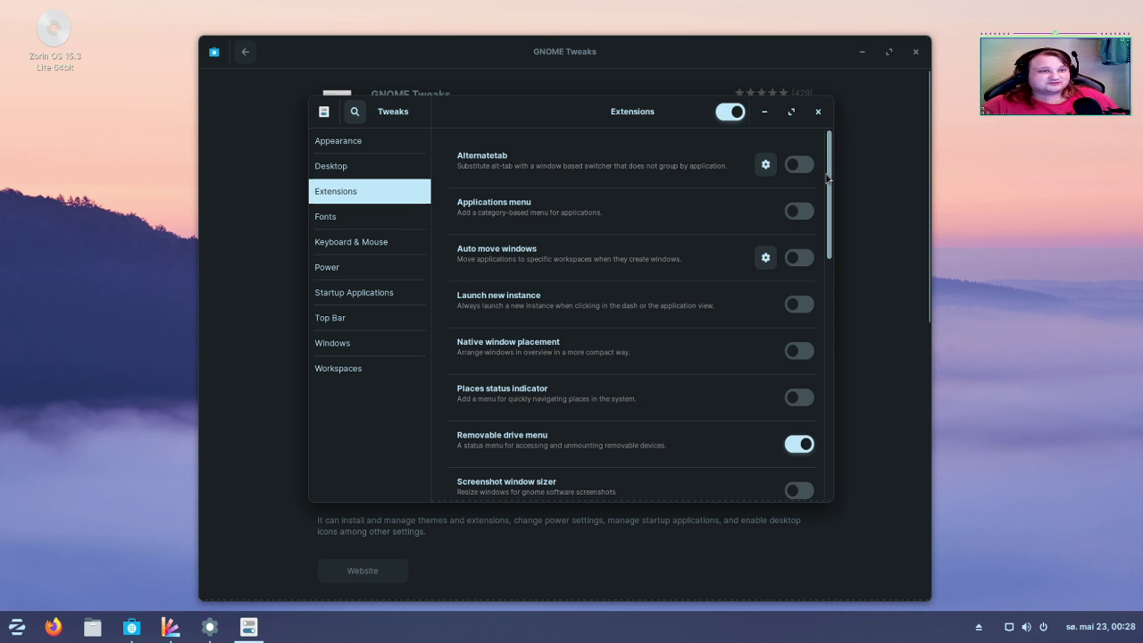
{"action": "left_click_drag", "start_coordinate": [827, 179], "coordinate": [842, 145]}
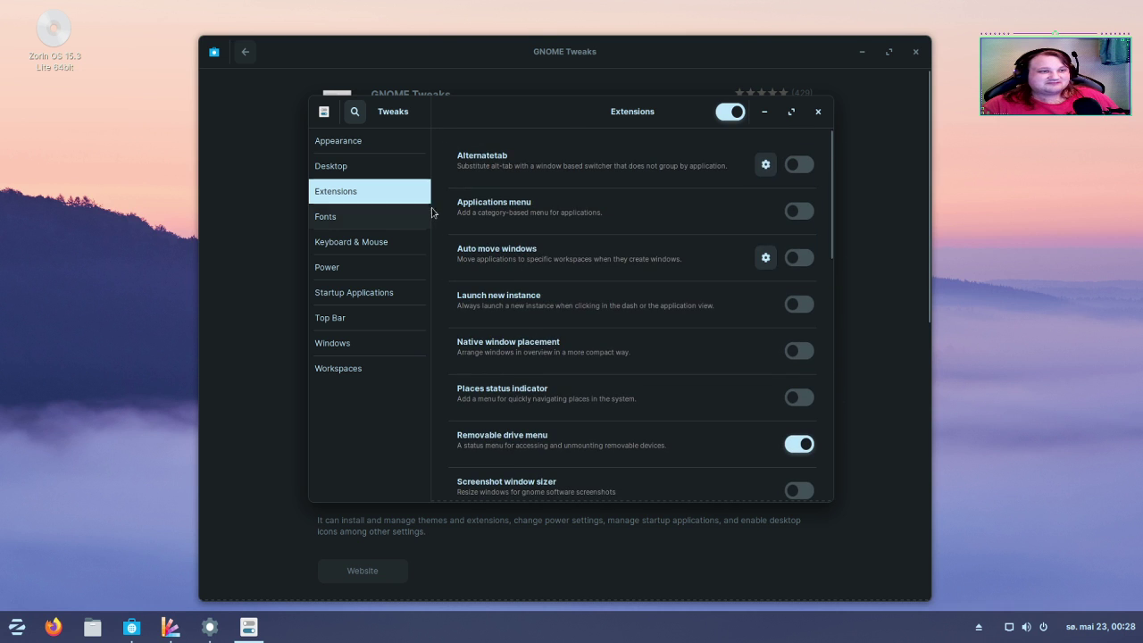
{"action": "left_click", "coordinate": [343, 148]}
{"action": "left_click", "coordinate": [817, 111]}
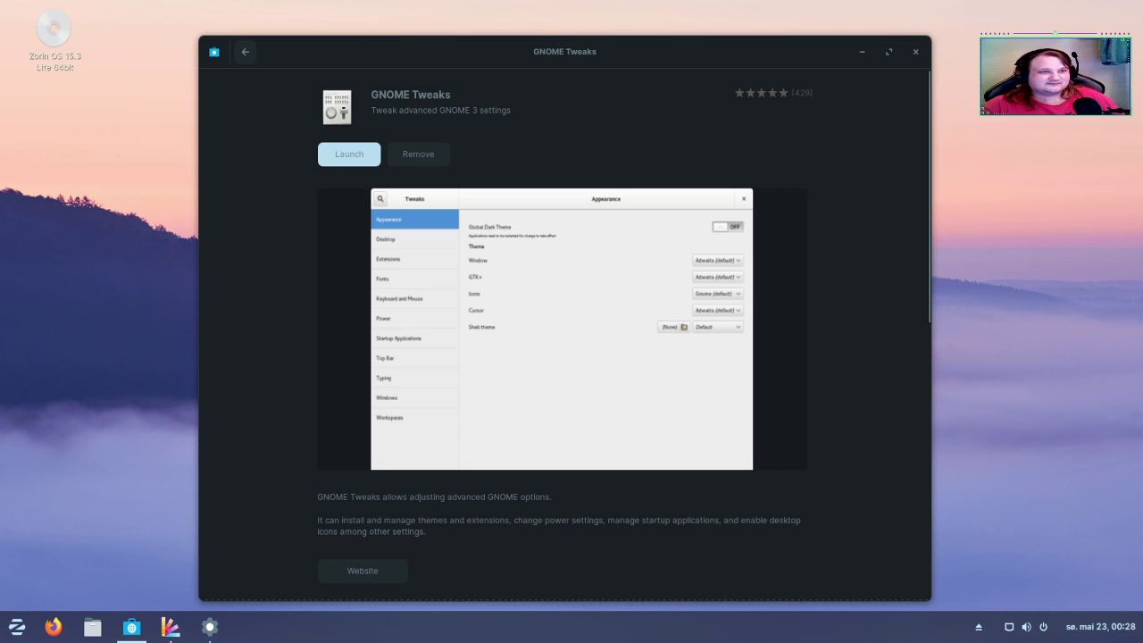
{"action": "left_click", "coordinate": [915, 51]}
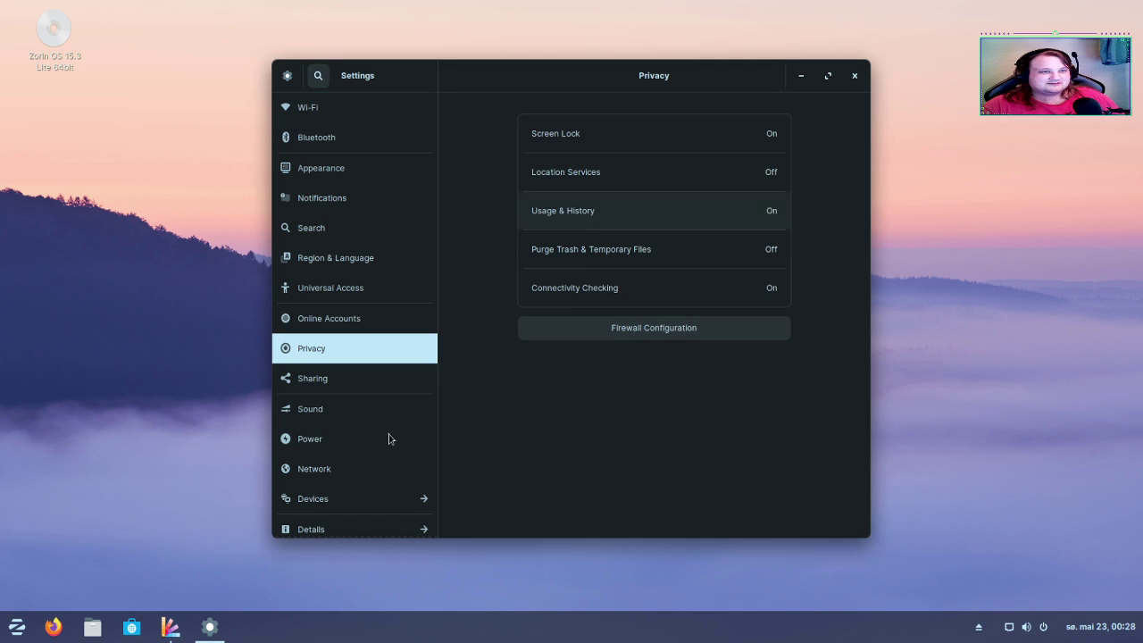
Close Settings and glance at the start menu, calendar and removable-media popups.
{"action": "left_click", "coordinate": [854, 76]}
{"action": "left_click", "coordinate": [16, 626]}
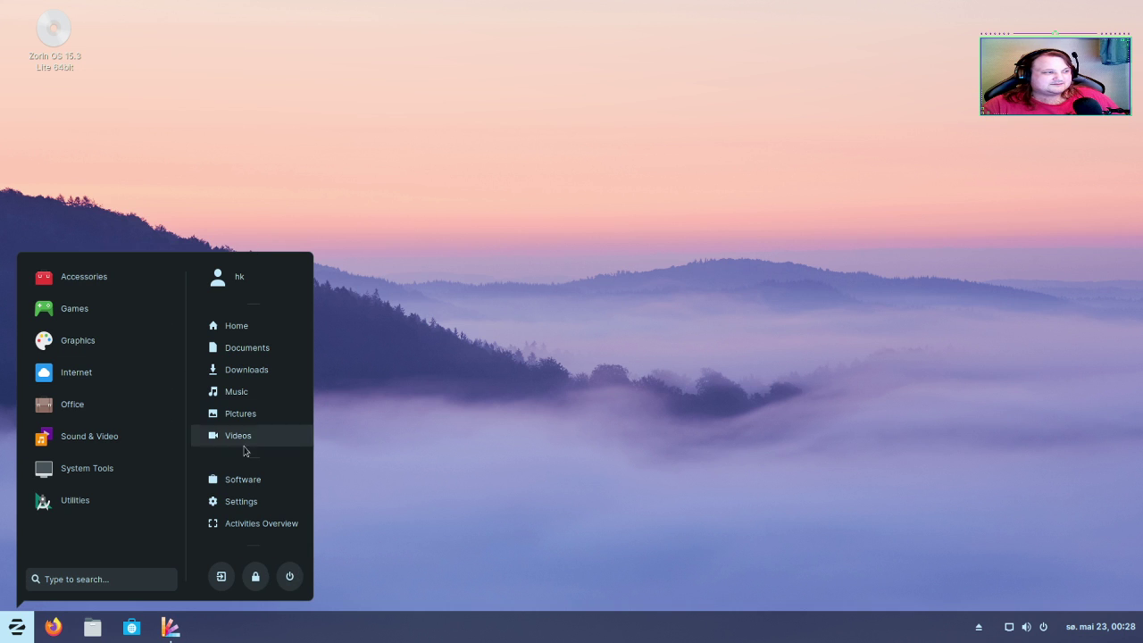
{"action": "left_click", "coordinate": [1080, 622]}
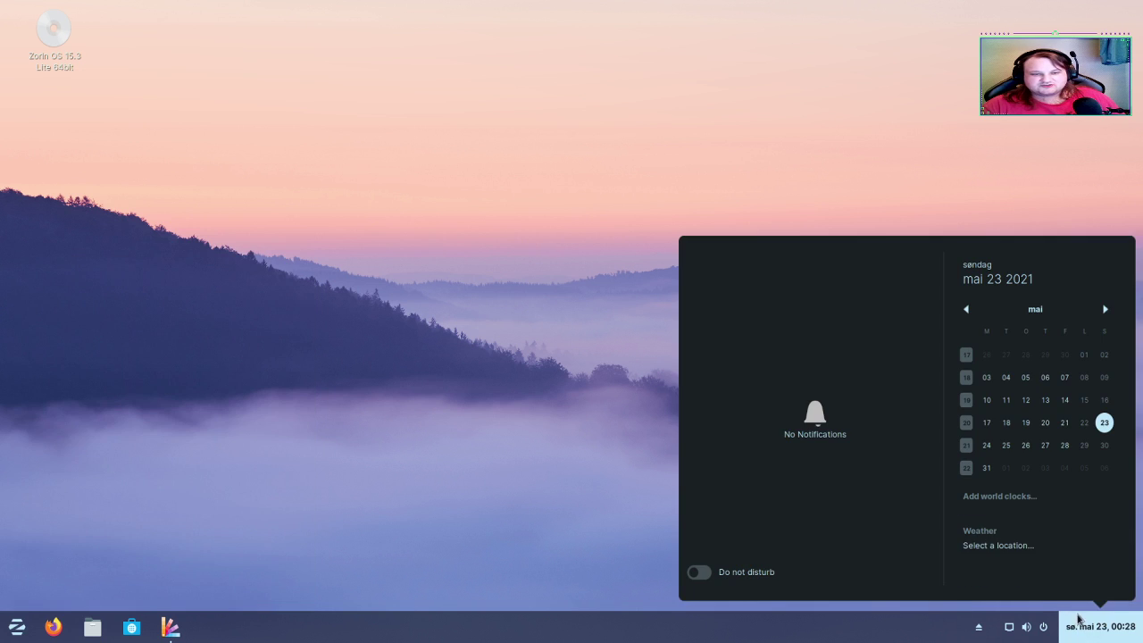
{"action": "left_click", "coordinate": [978, 627]}
{"action": "left_click", "coordinate": [756, 277]}
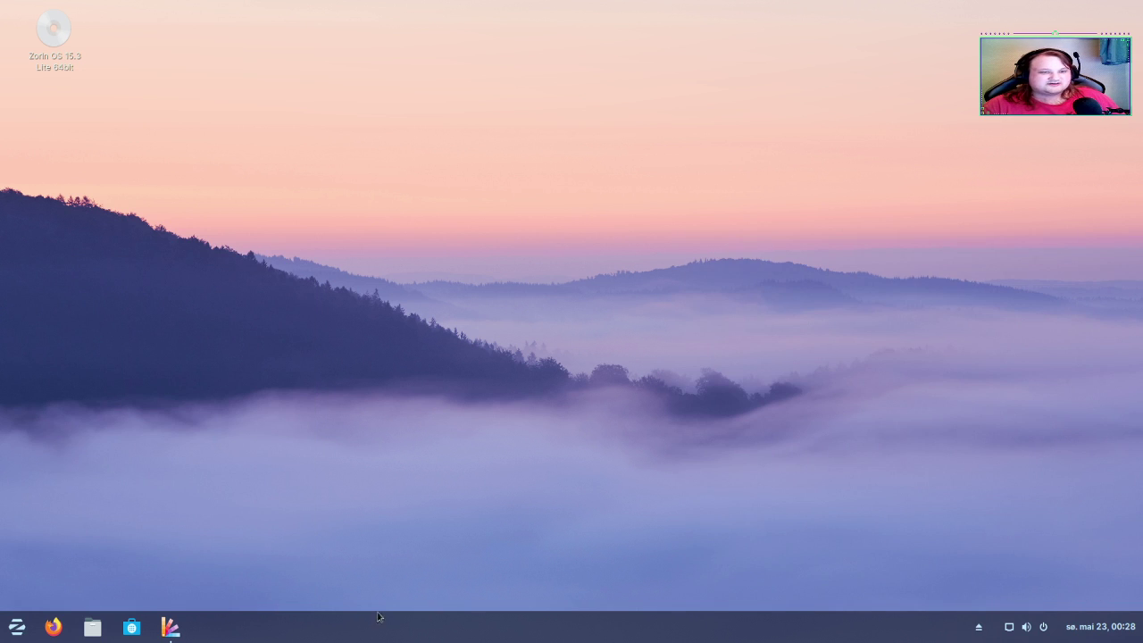
Restart the computer from the Zorin menu's power-off dialog.
{"action": "left_click", "coordinate": [25, 634]}
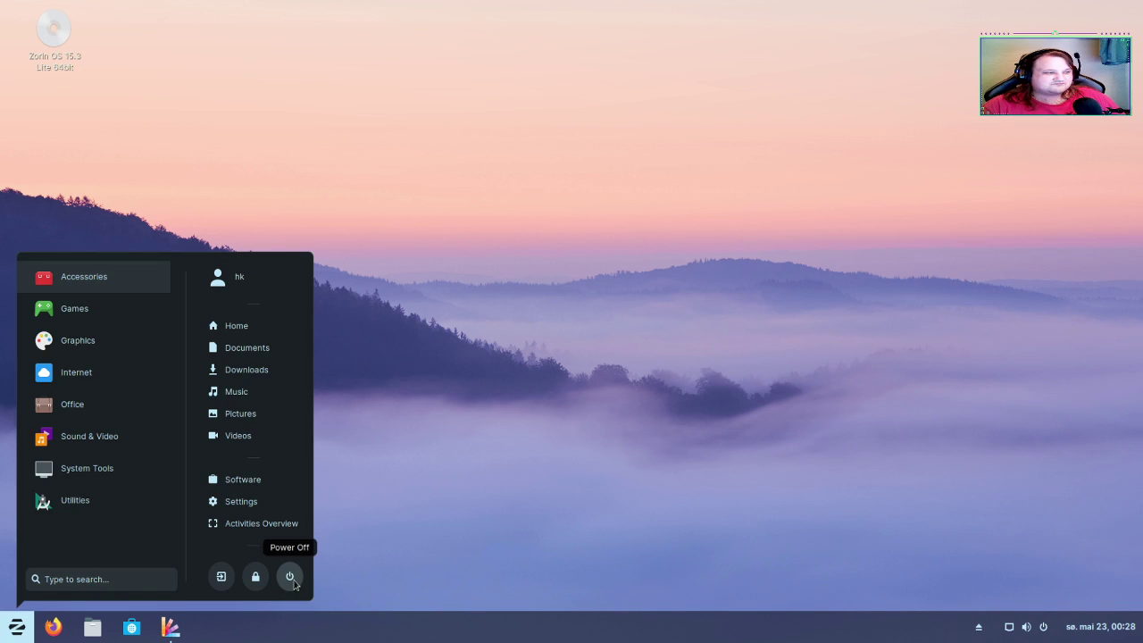
{"action": "left_click", "coordinate": [290, 576]}
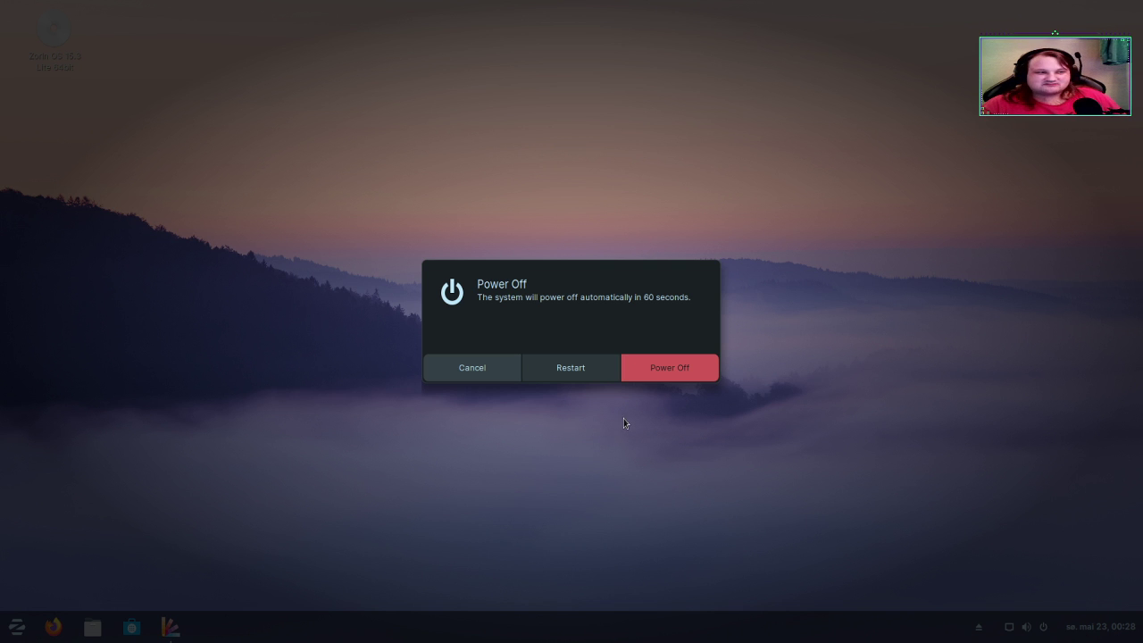
{"action": "left_click", "coordinate": [590, 370]}
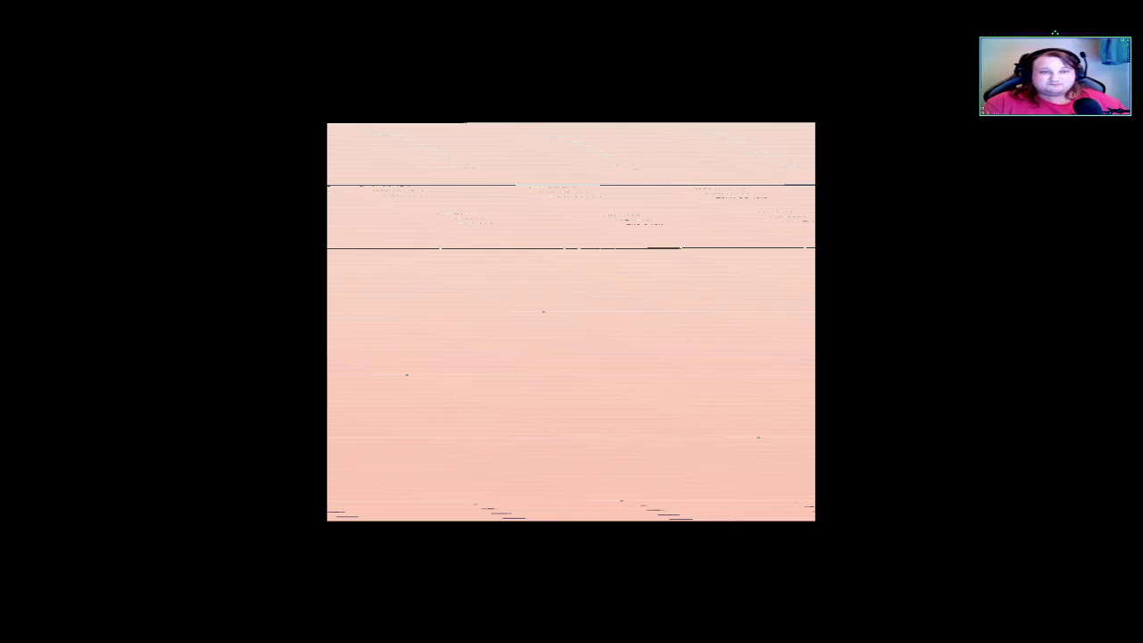
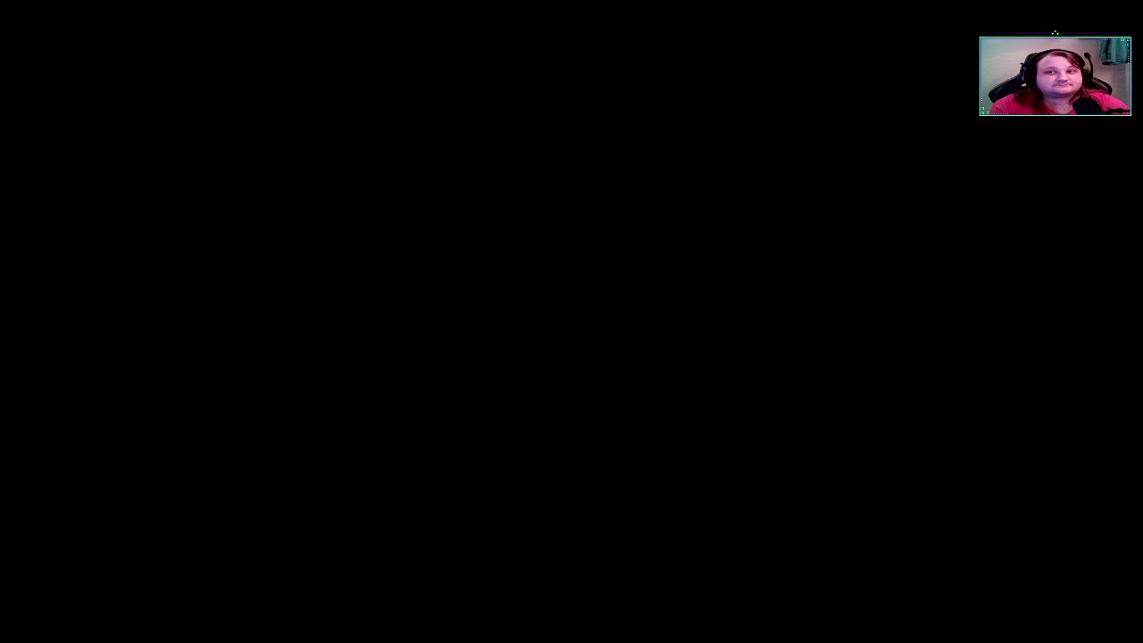
Boot the VM from the UEFI QEMU DVD-ROM through the firmware Boot Manager.
{"action": "key", "text": "Down"}
{"action": "key", "text": "Down"}
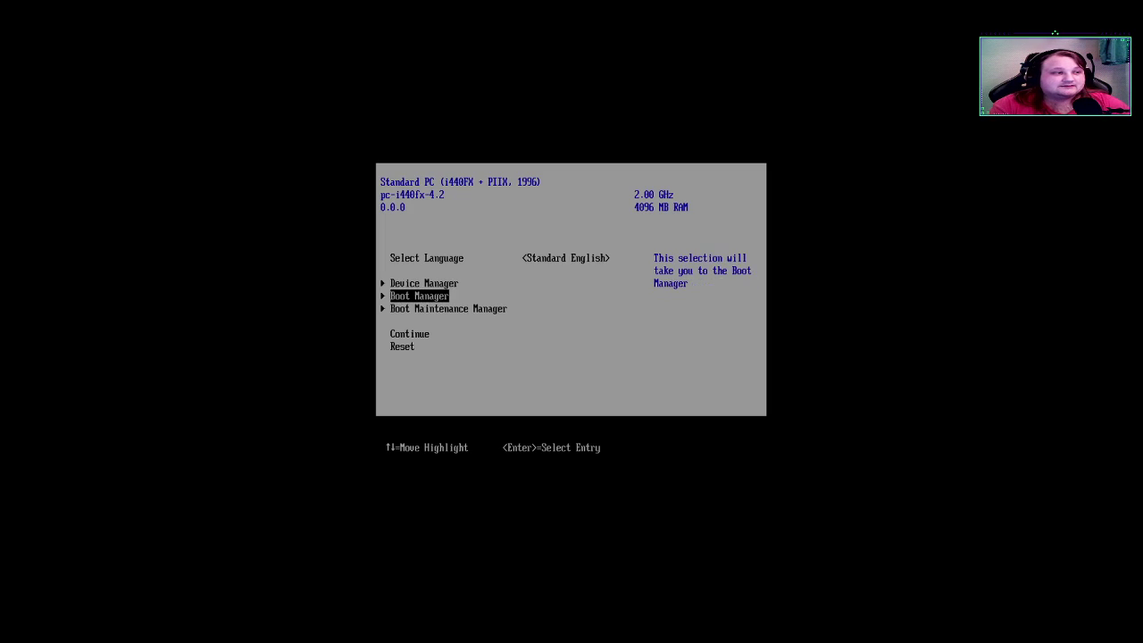
{"action": "key", "text": "Return"}
{"action": "key", "text": "Down"}
{"action": "key", "text": "Down"}
{"action": "key", "text": "Down"}
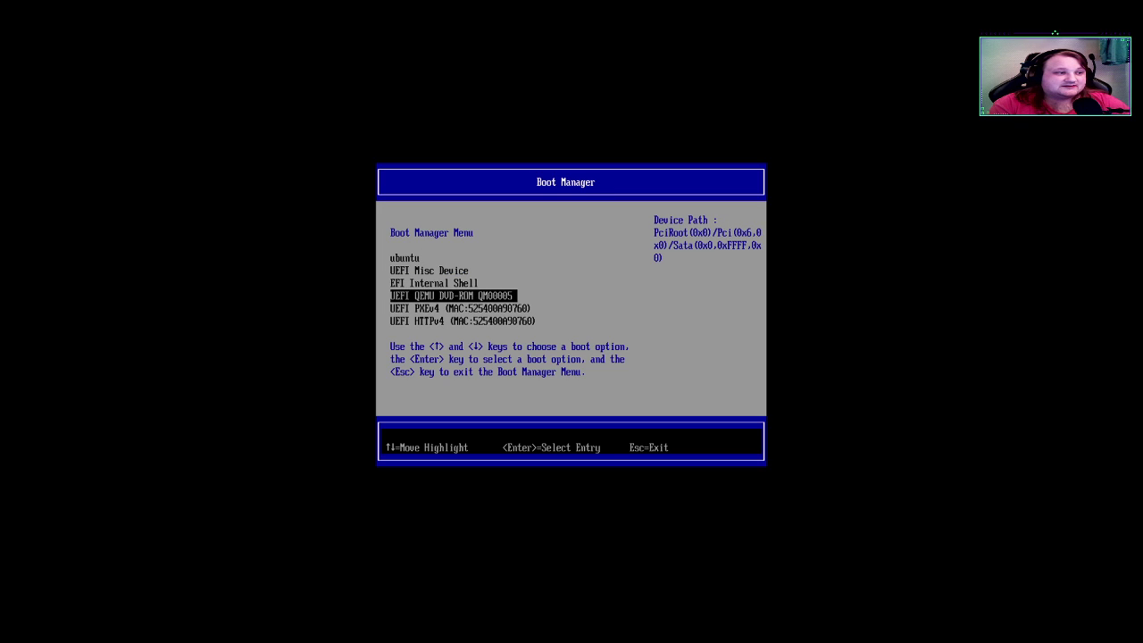
{"action": "key", "text": "Return"}
Start the 'Try or Install Zorin OS' entry in GRUB to reach the live desktop.
{"action": "key", "text": "Down"}
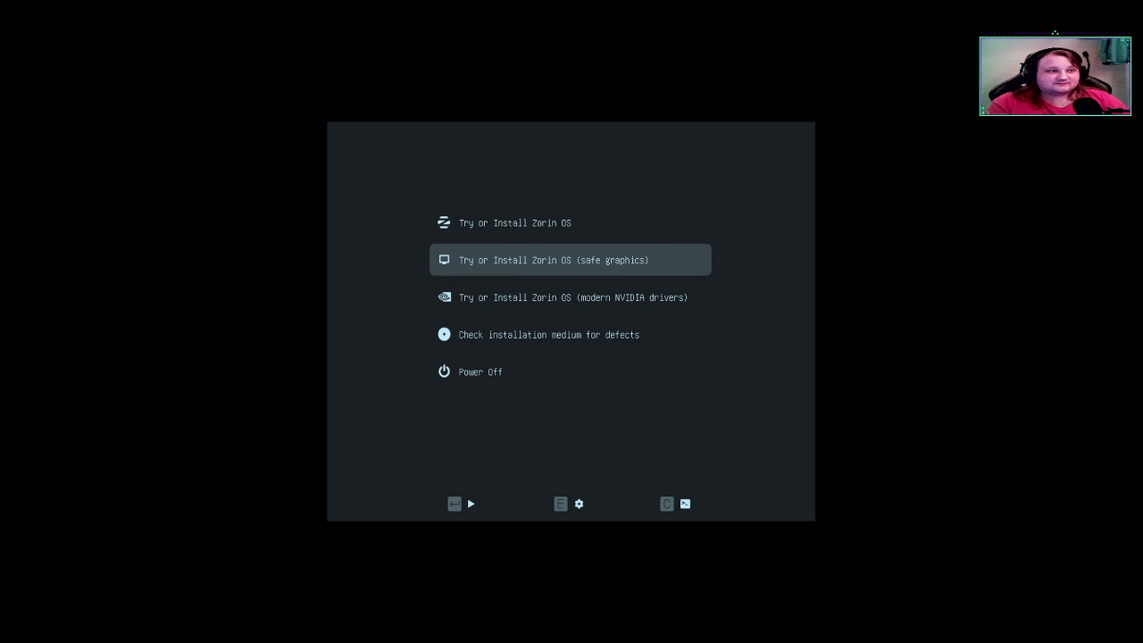
{"action": "key", "text": "Up"}
{"action": "key", "text": "Return"}
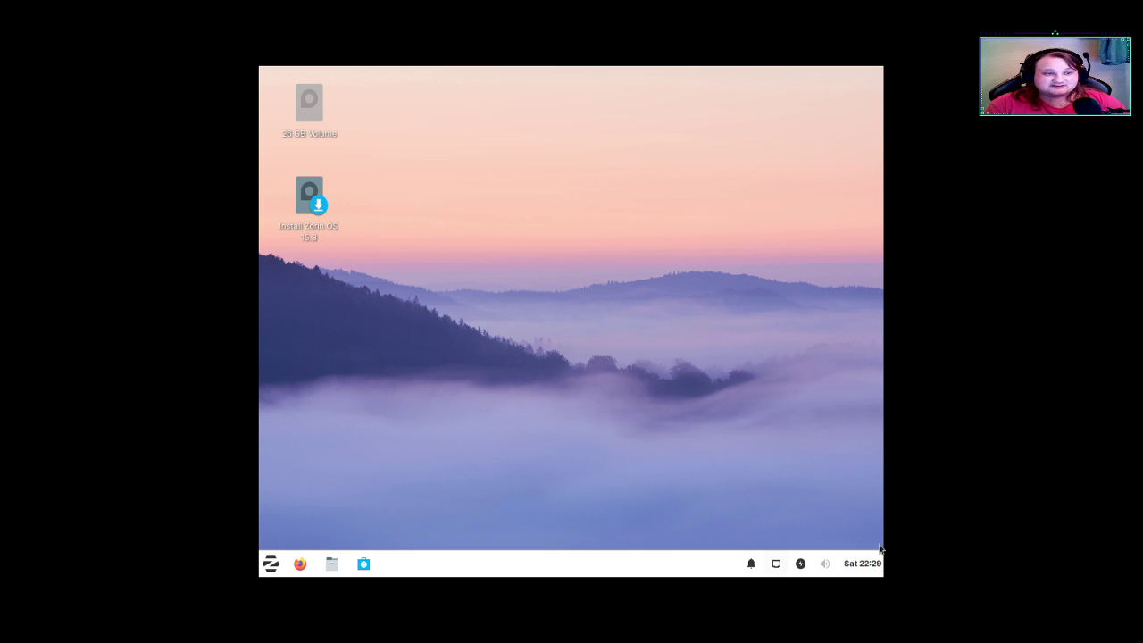
View the taskbar notifications panel, then dismiss it.
{"action": "left_click", "coordinate": [750, 566]}
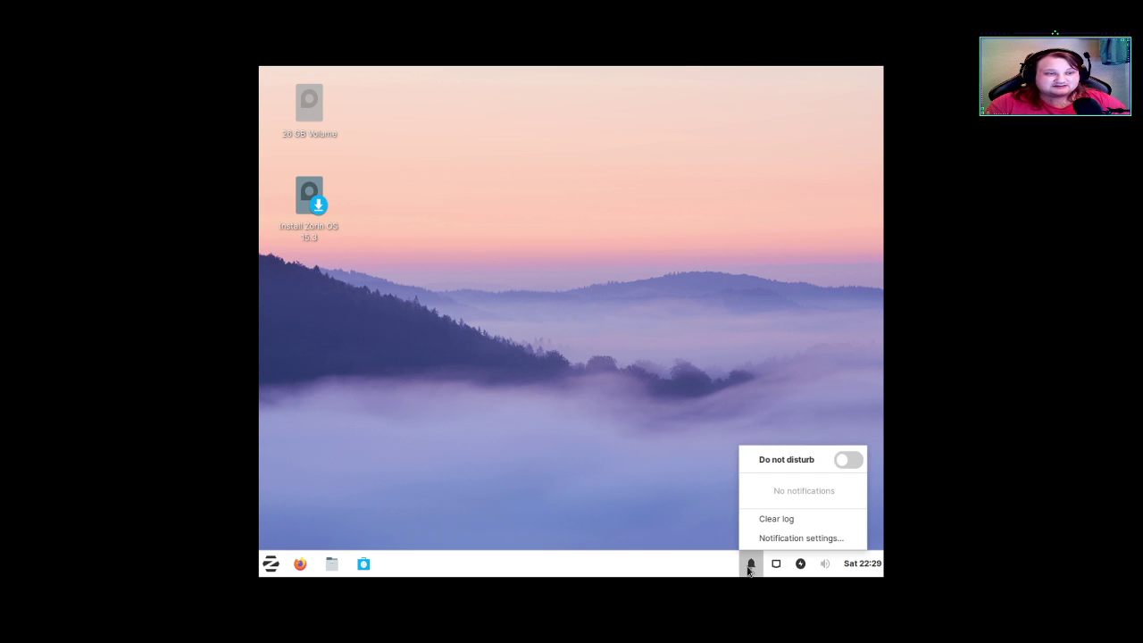
{"action": "left_click", "coordinate": [750, 566]}
{"action": "left_click", "coordinate": [750, 566]}
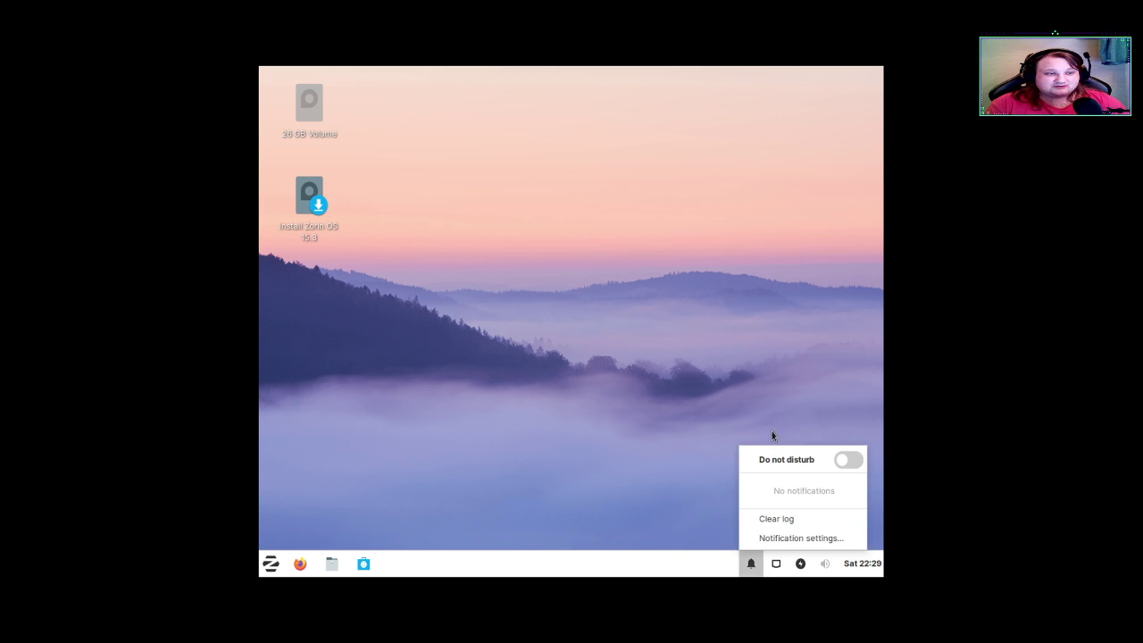
{"action": "left_click", "coordinate": [700, 458]}
Check the power and network popups, then bring up the Zorin application menu.
{"action": "left_click", "coordinate": [800, 563]}
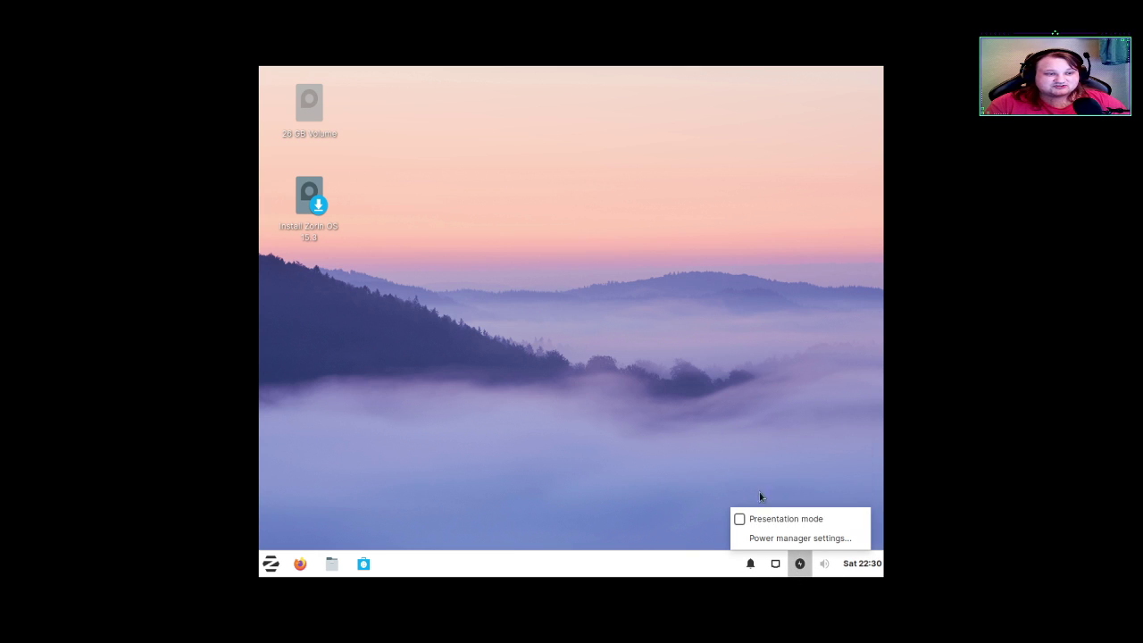
{"action": "left_click", "coordinate": [824, 502]}
{"action": "left_click", "coordinate": [775, 564]}
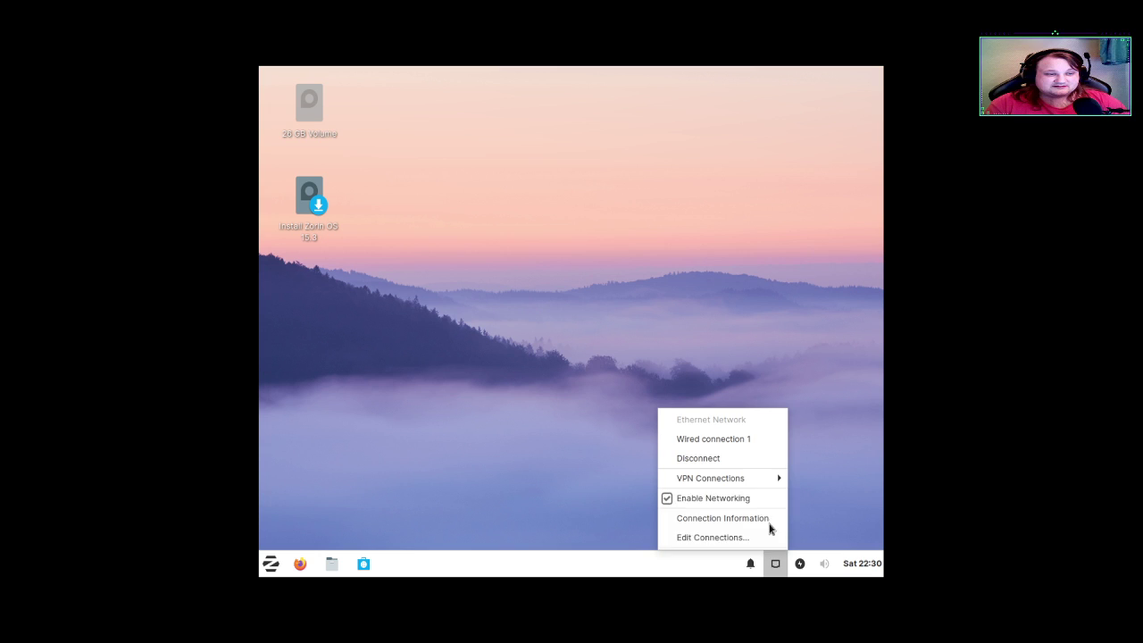
{"action": "left_click", "coordinate": [719, 276]}
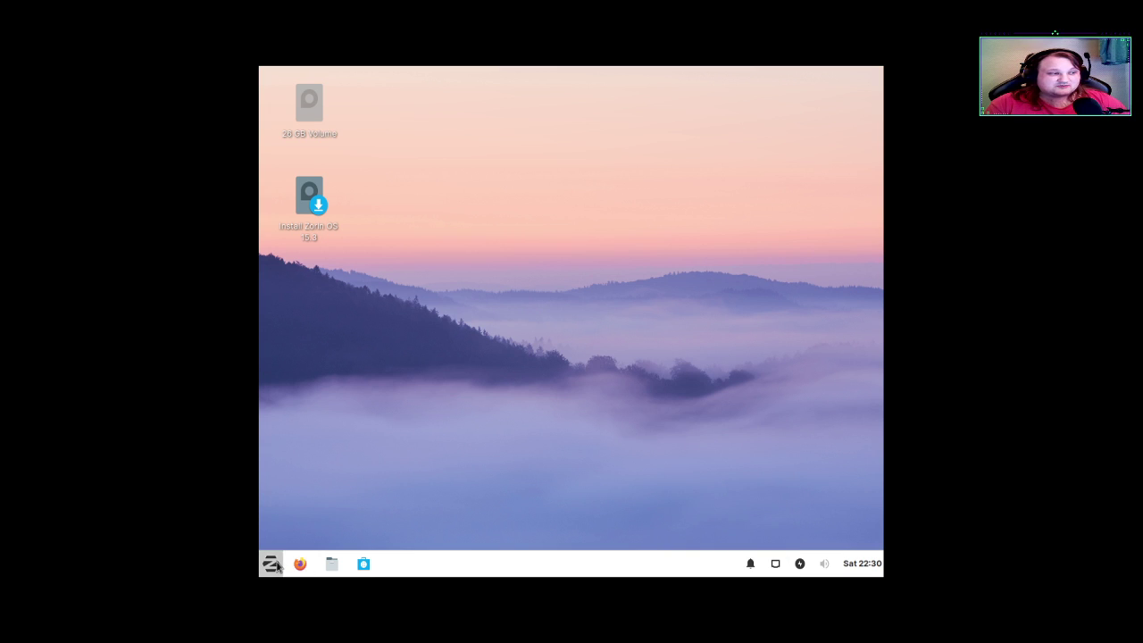
{"action": "left_click", "coordinate": [275, 564]}
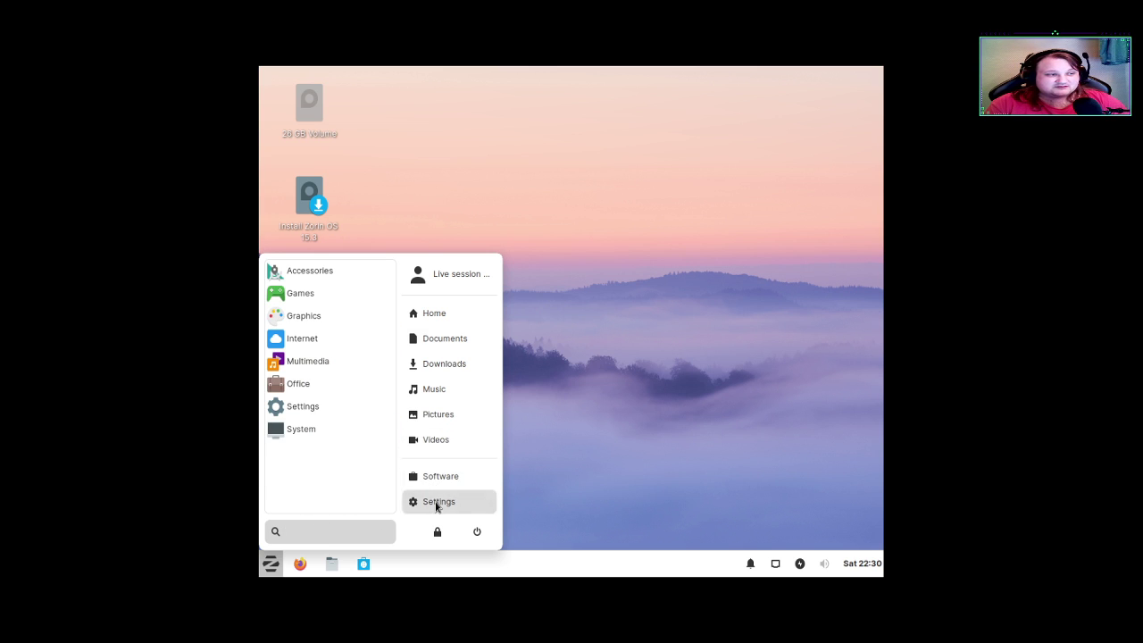
Launch Settings from the menu, reposition its window, and scroll through Personal, Hardware and System categories.
{"action": "left_click", "coordinate": [437, 503]}
{"action": "left_click_drag", "start_coordinate": [530, 140], "coordinate": [645, 102]}
{"action": "left_click_drag", "start_coordinate": [847, 250], "coordinate": [830, 400]}
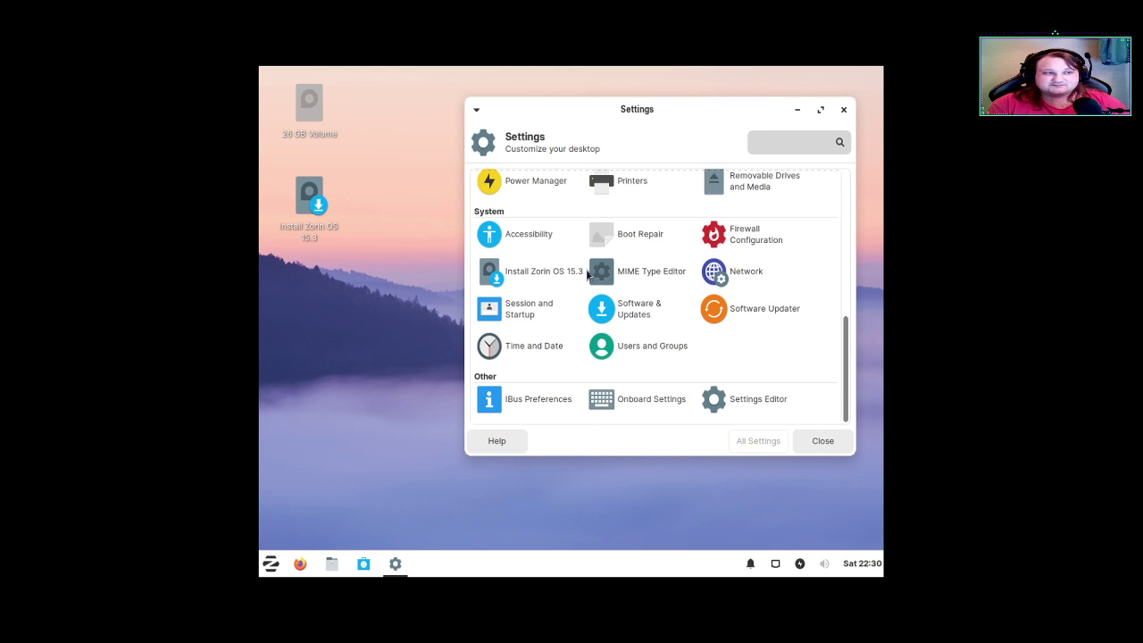
{"action": "left_click_drag", "start_coordinate": [846, 370], "coordinate": [812, 351]}
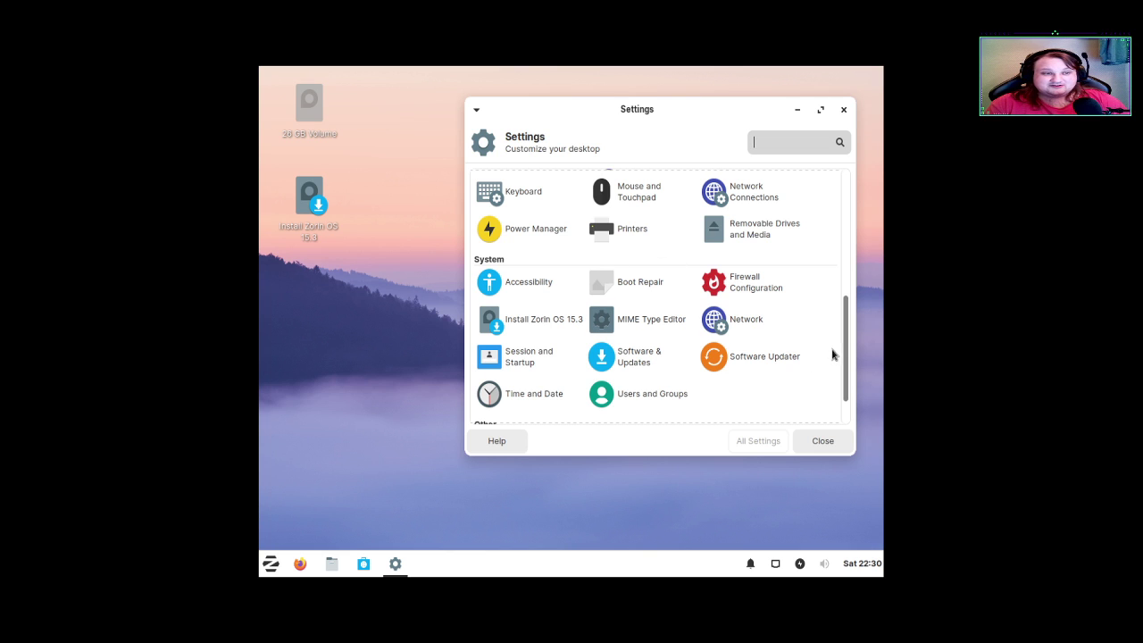
{"action": "scroll", "coordinate": [852, 304], "scroll_direction": "up", "scroll_amount": 1}
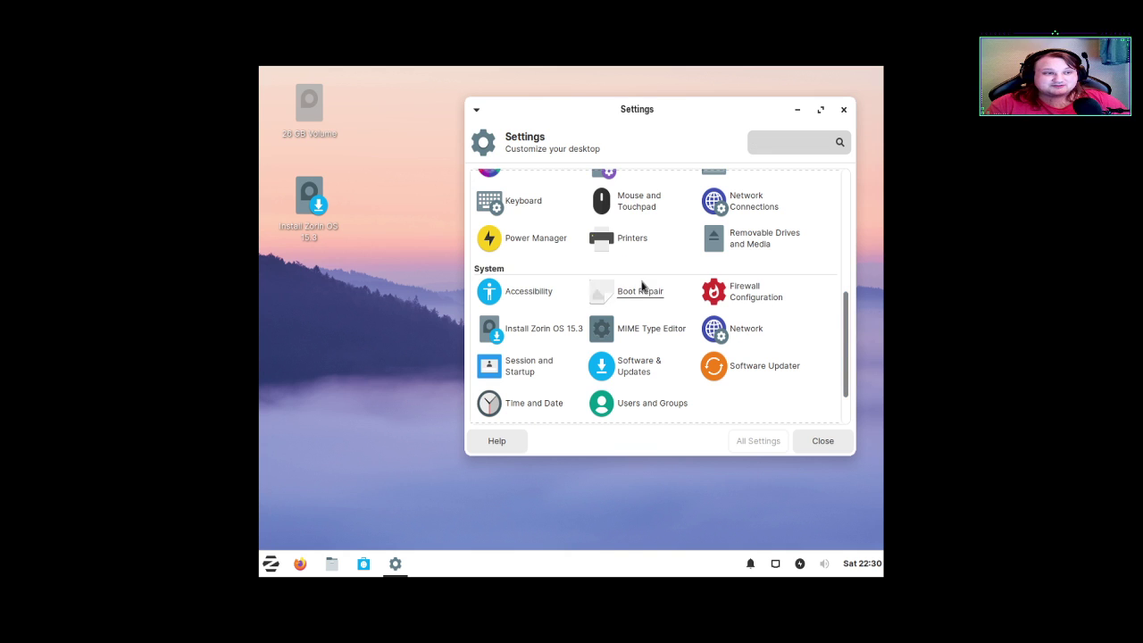
{"action": "scroll", "coordinate": [819, 301], "scroll_direction": "up", "scroll_amount": 10}
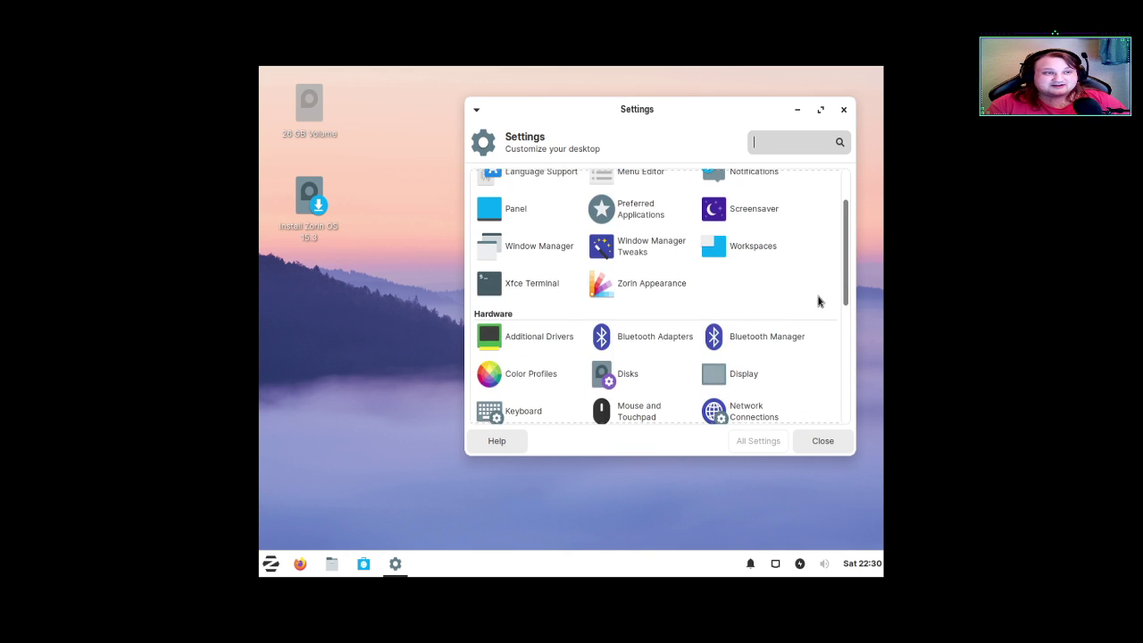
{"action": "scroll", "coordinate": [640, 312], "scroll_direction": "down", "scroll_amount": 5}
{"action": "scroll", "coordinate": [637, 317], "scroll_direction": "up", "scroll_amount": 5}
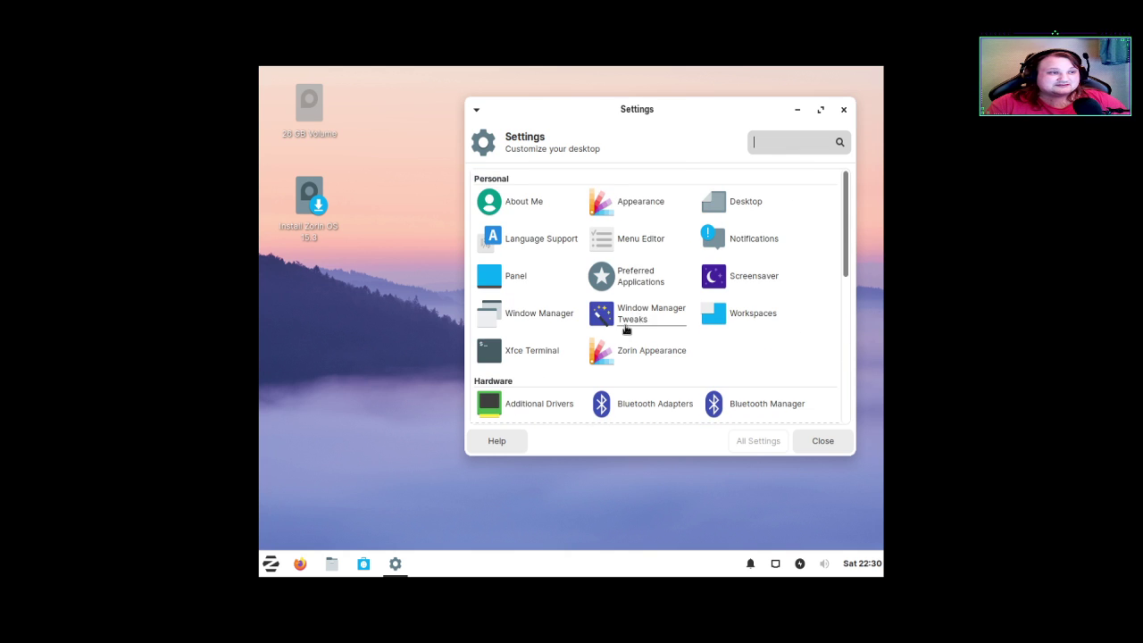
{"action": "scroll", "coordinate": [638, 322], "scroll_direction": "down", "scroll_amount": 6}
{"action": "left_click", "coordinate": [636, 330]}
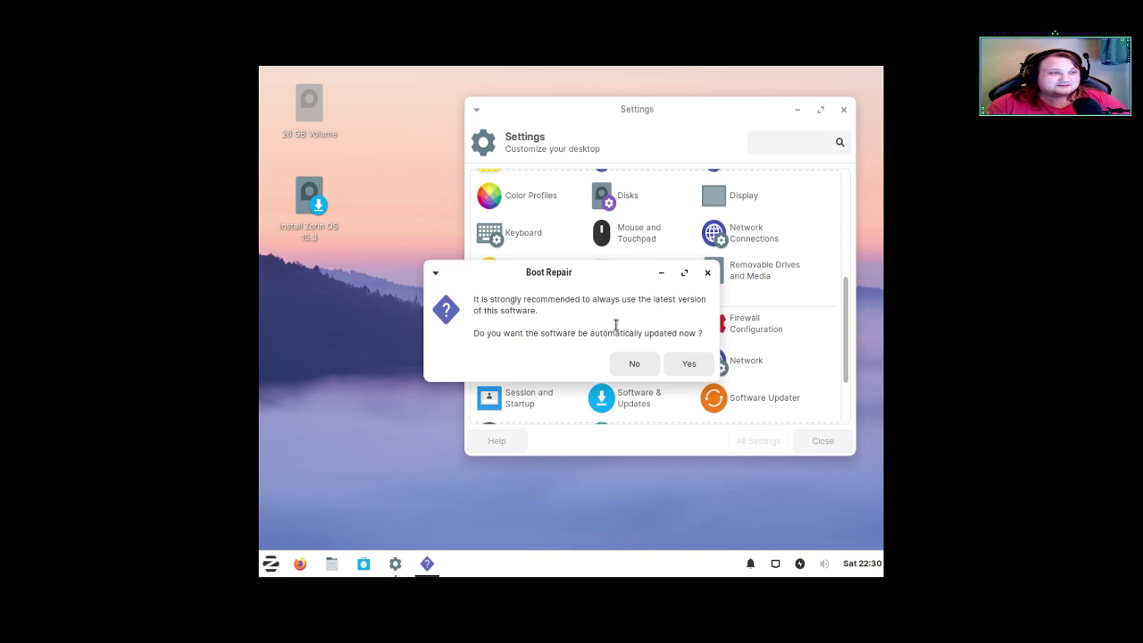
{"action": "left_click", "coordinate": [636, 365]}
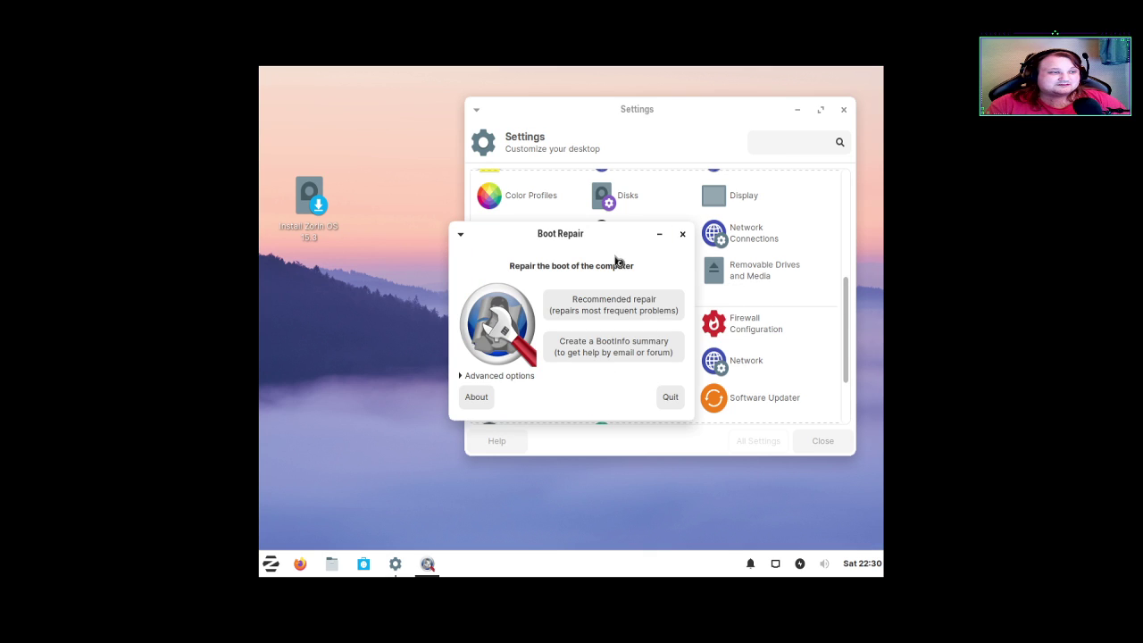
{"action": "left_click", "coordinate": [625, 350]}
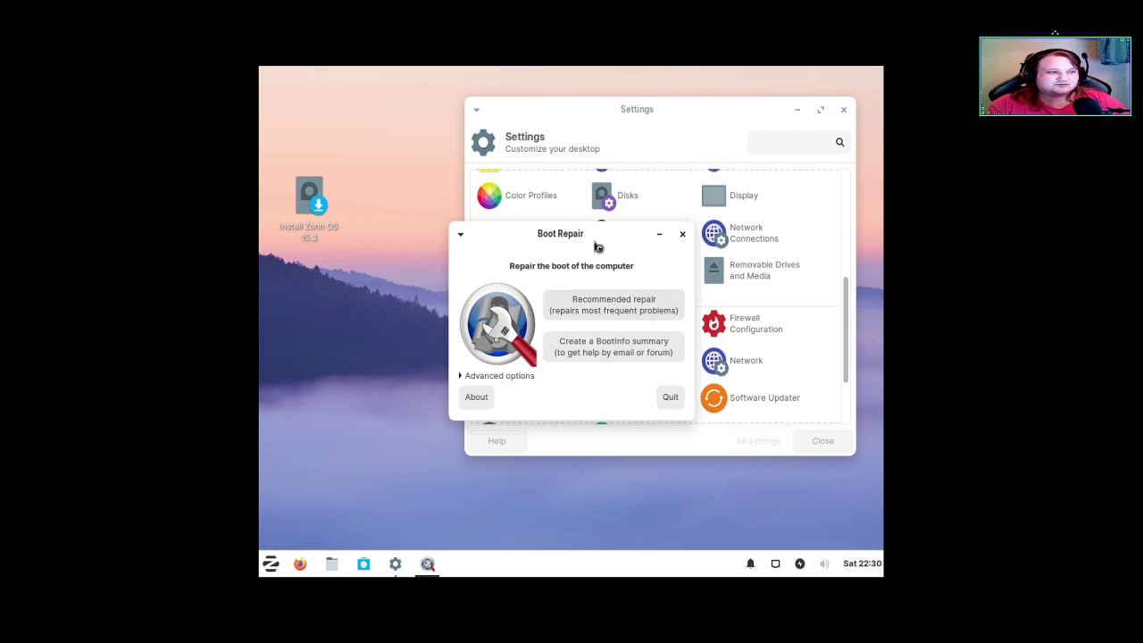
{"action": "left_click_drag", "start_coordinate": [594, 235], "coordinate": [522, 166]}
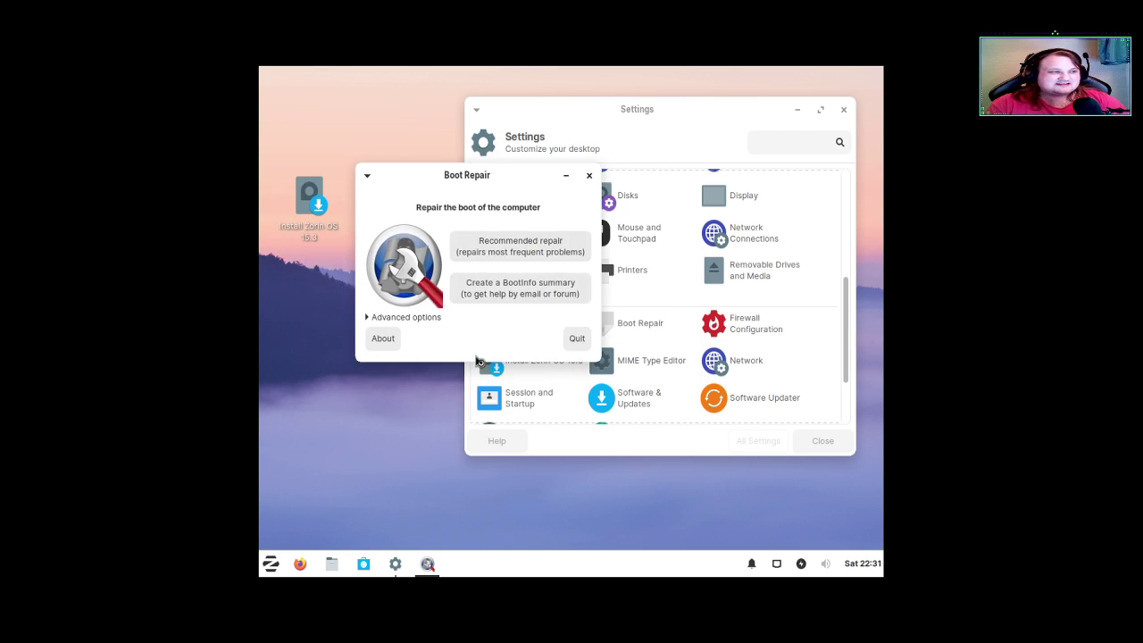
{"action": "left_click", "coordinate": [373, 321]}
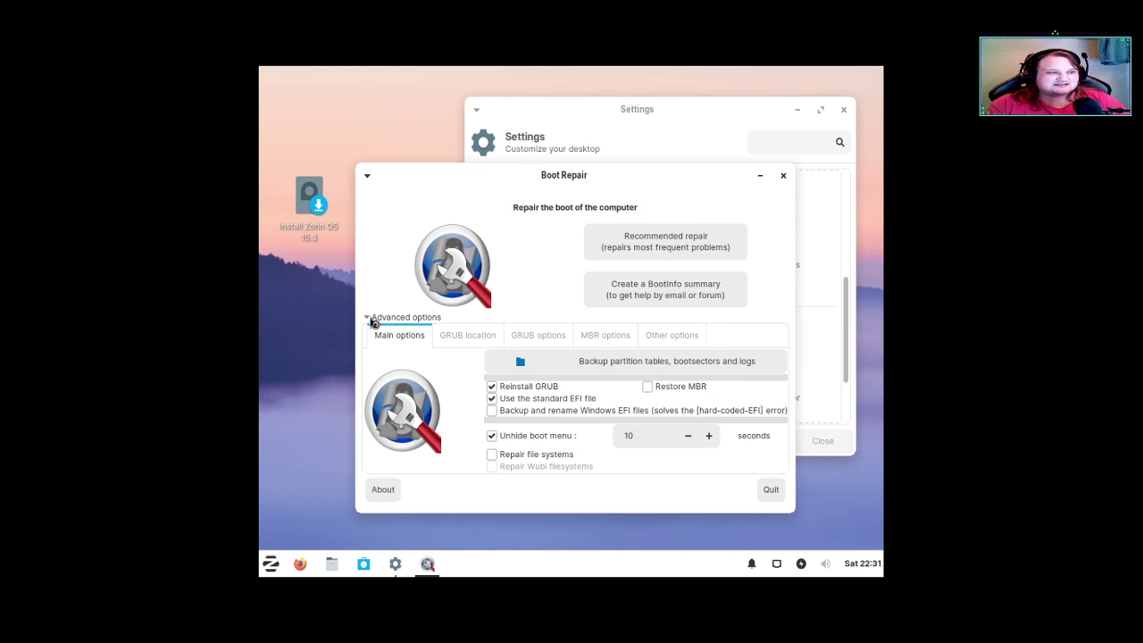
{"action": "left_click", "coordinate": [373, 322]}
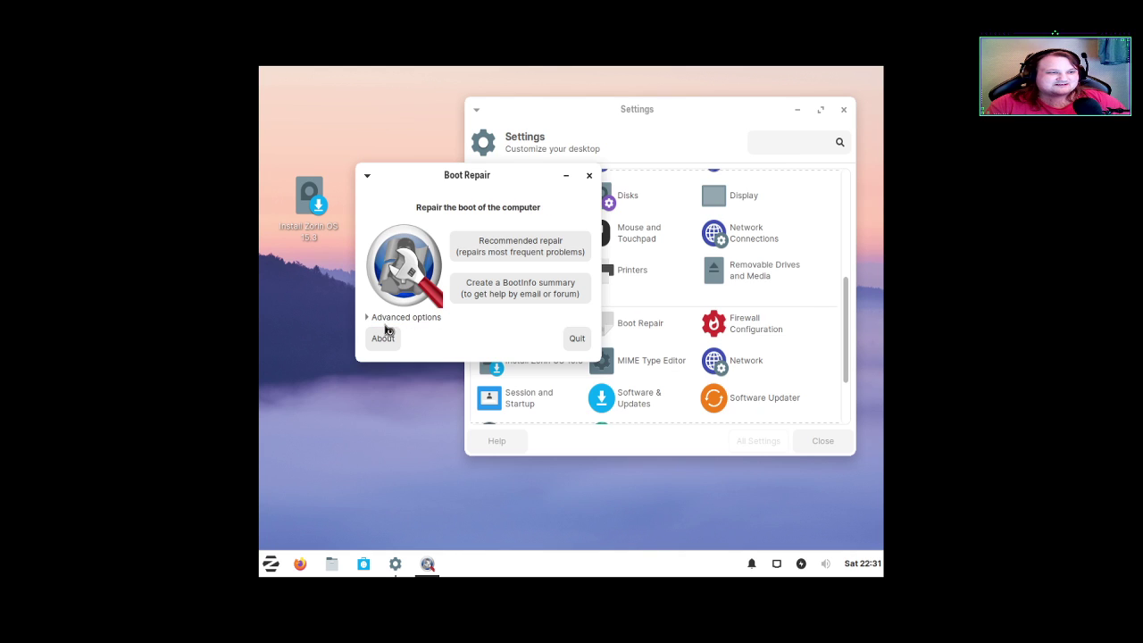
{"action": "left_click", "coordinate": [585, 341]}
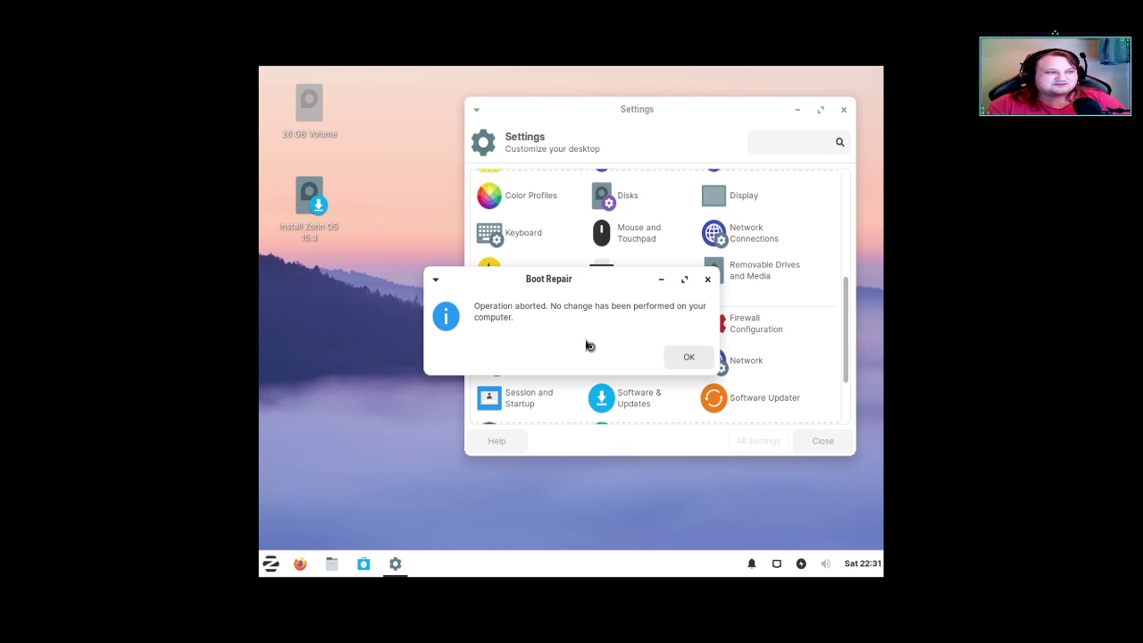
{"action": "left_click", "coordinate": [671, 357]}
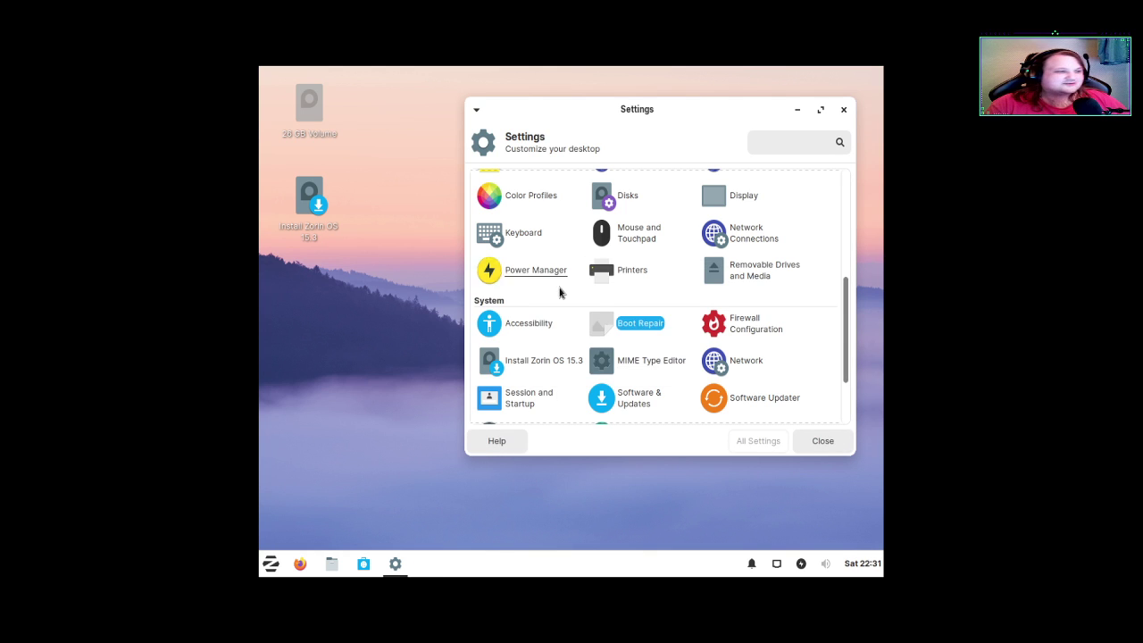
Open Appearance settings and switch the desktop theme to ZorinBlue-Dark.
{"action": "scroll", "coordinate": [560, 292], "scroll_direction": "up", "scroll_amount": 5}
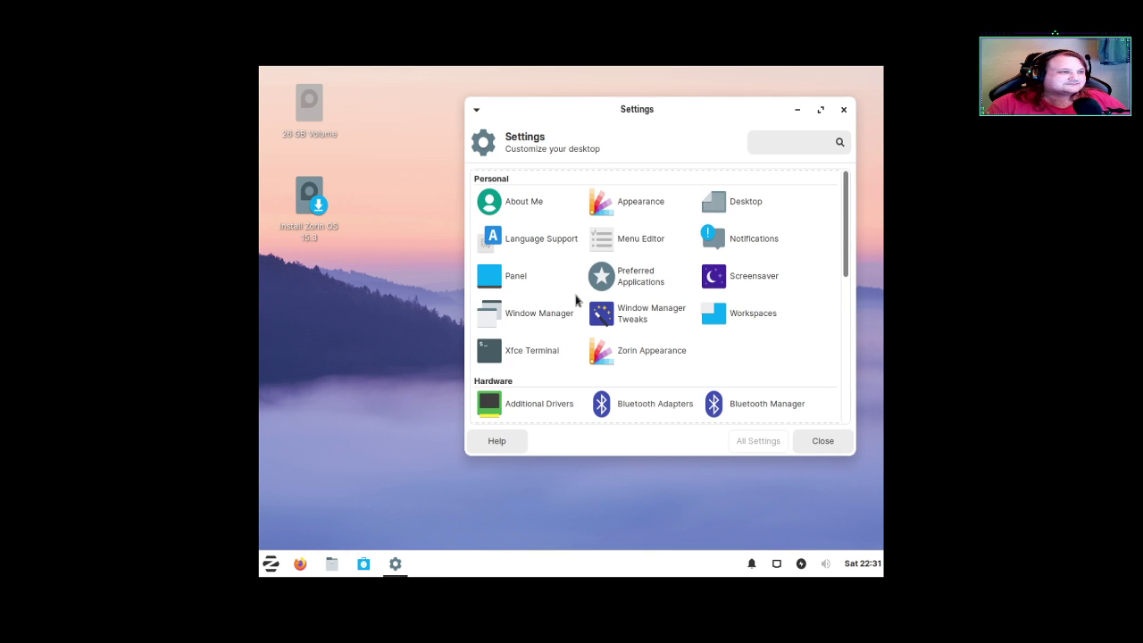
{"action": "left_click", "coordinate": [640, 204]}
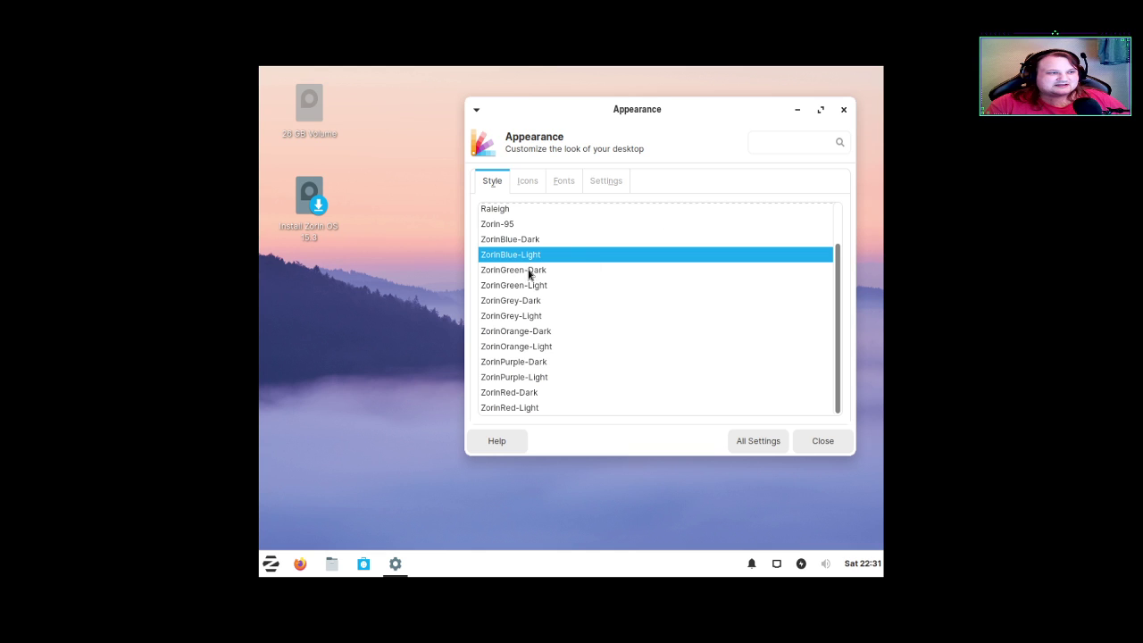
{"action": "left_click", "coordinate": [526, 239]}
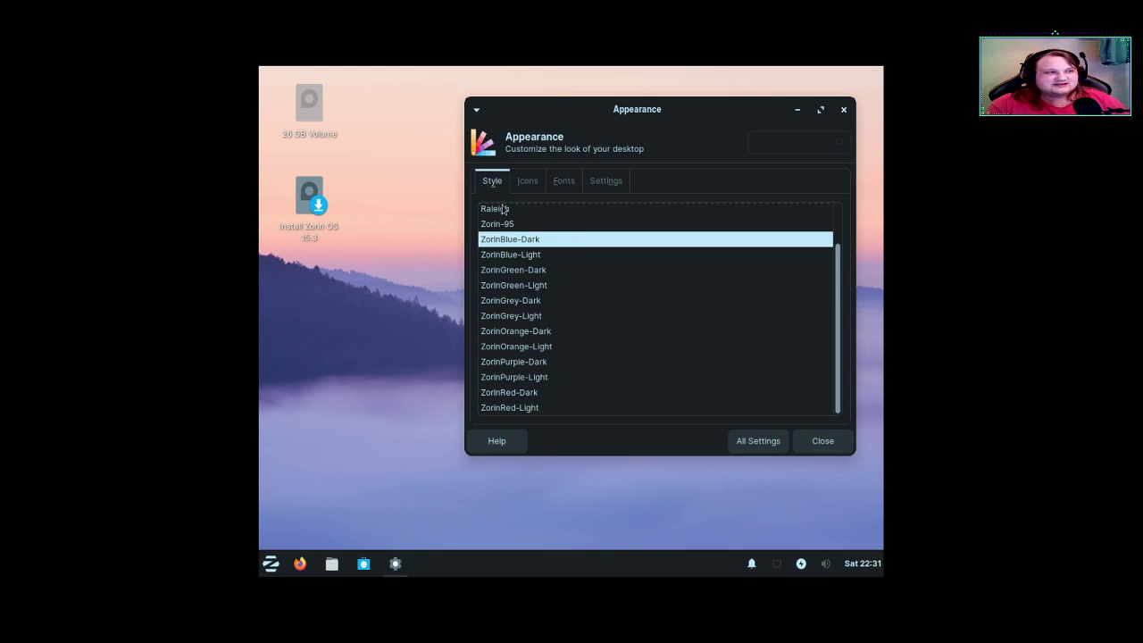
Return to All Settings, move the window, and scroll through the Hardware and System categories.
{"action": "left_click", "coordinate": [753, 446]}
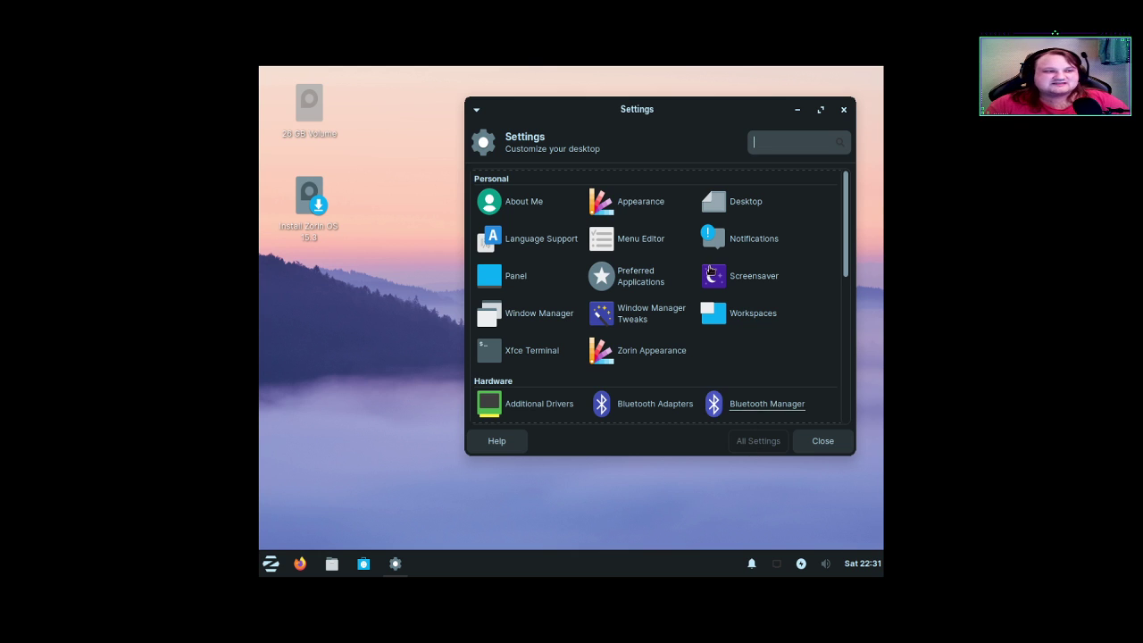
{"action": "left_click_drag", "start_coordinate": [648, 116], "coordinate": [607, 161]}
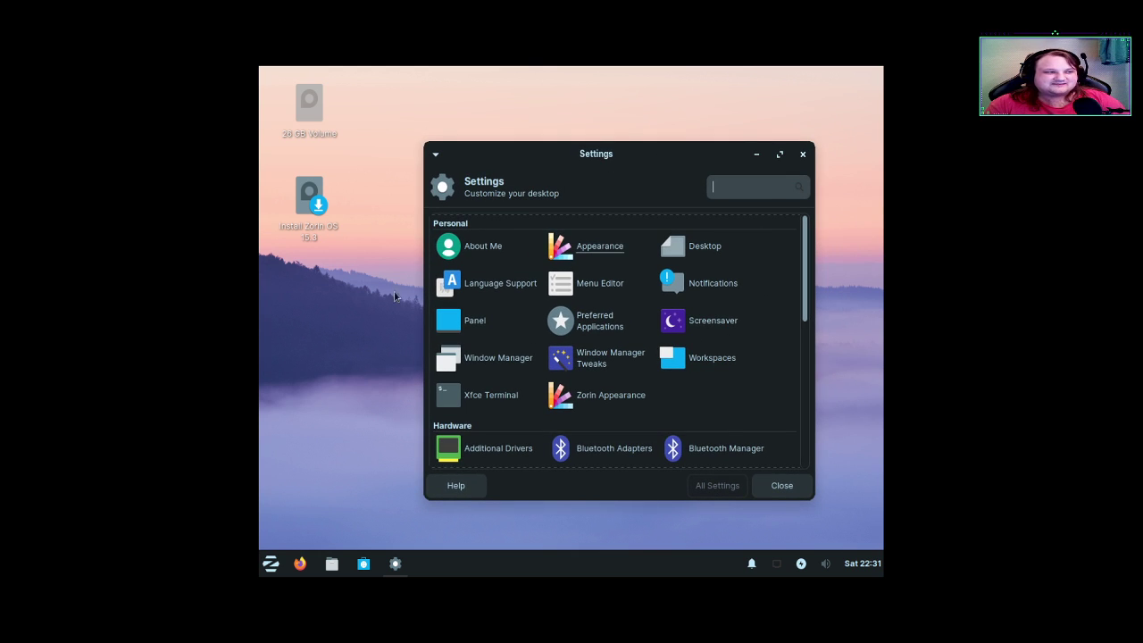
{"action": "scroll", "coordinate": [789, 367], "scroll_direction": "down", "scroll_amount": 3}
{"action": "scroll", "coordinate": [789, 367], "scroll_direction": "down", "scroll_amount": 3}
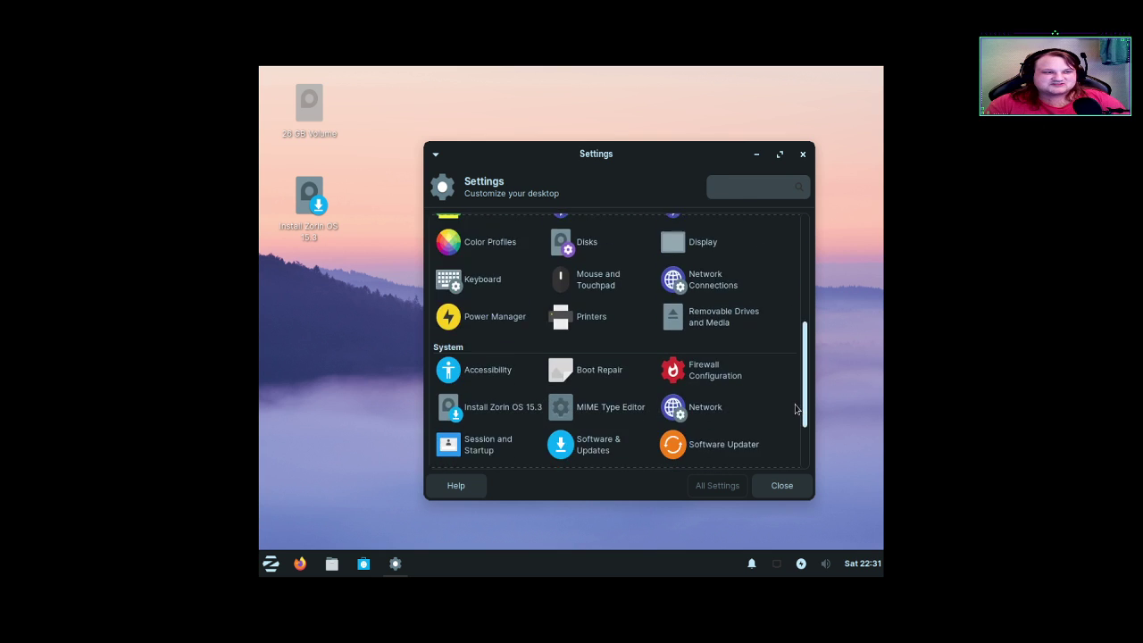
{"action": "scroll", "coordinate": [789, 367], "scroll_direction": "up", "scroll_amount": 2}
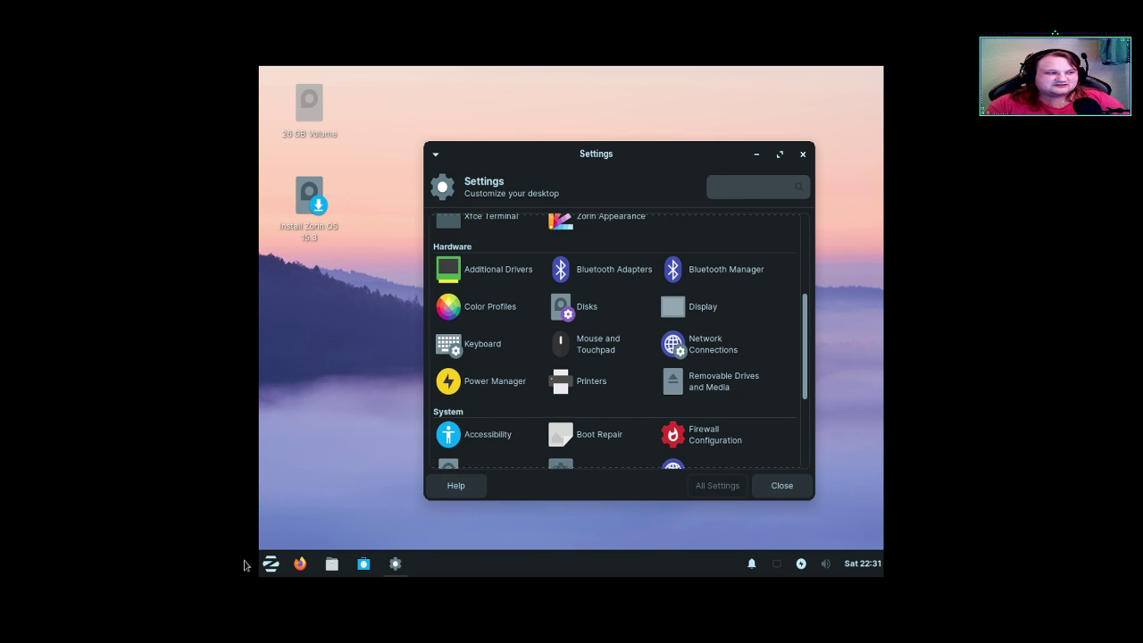
Launch Task Manager by searching 'task' in the Zorin menu.
{"action": "left_click", "coordinate": [271, 563]}
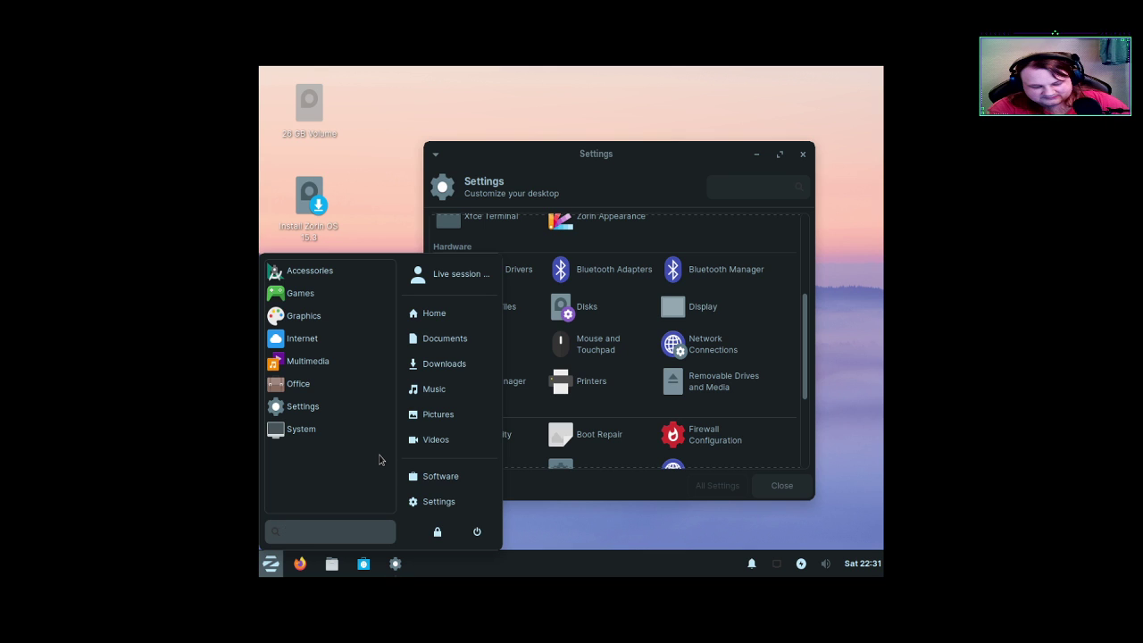
{"action": "type", "text": "moni"}
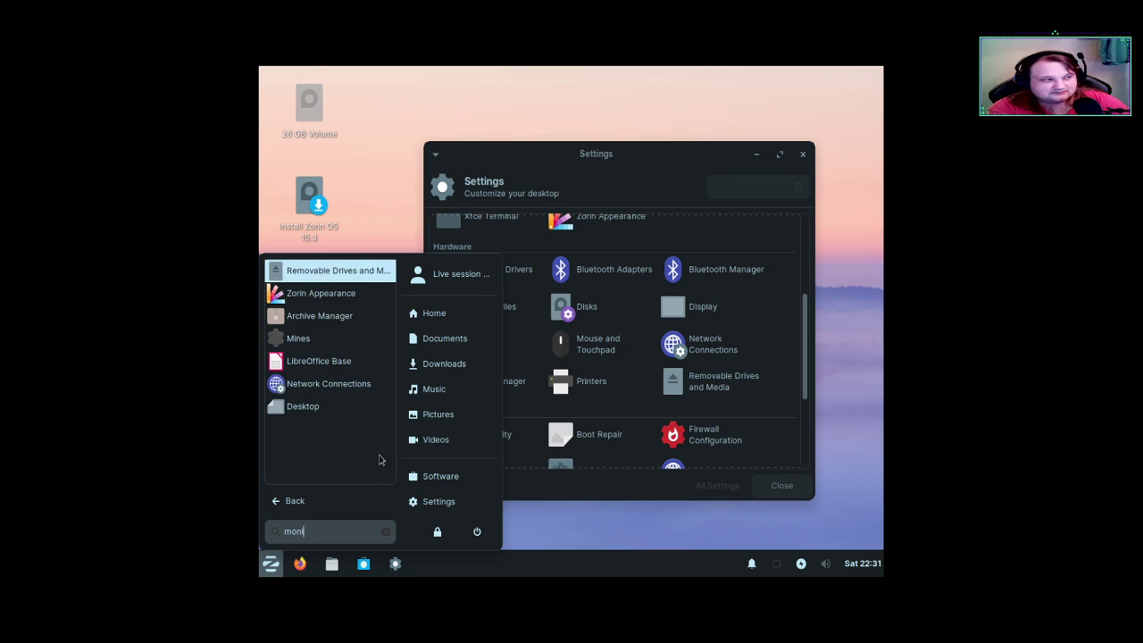
{"action": "key", "text": "BackSpace"}
{"action": "key", "text": "BackSpace"}
{"action": "key", "text": "BackSpace"}
{"action": "key", "text": "BackSpace"}
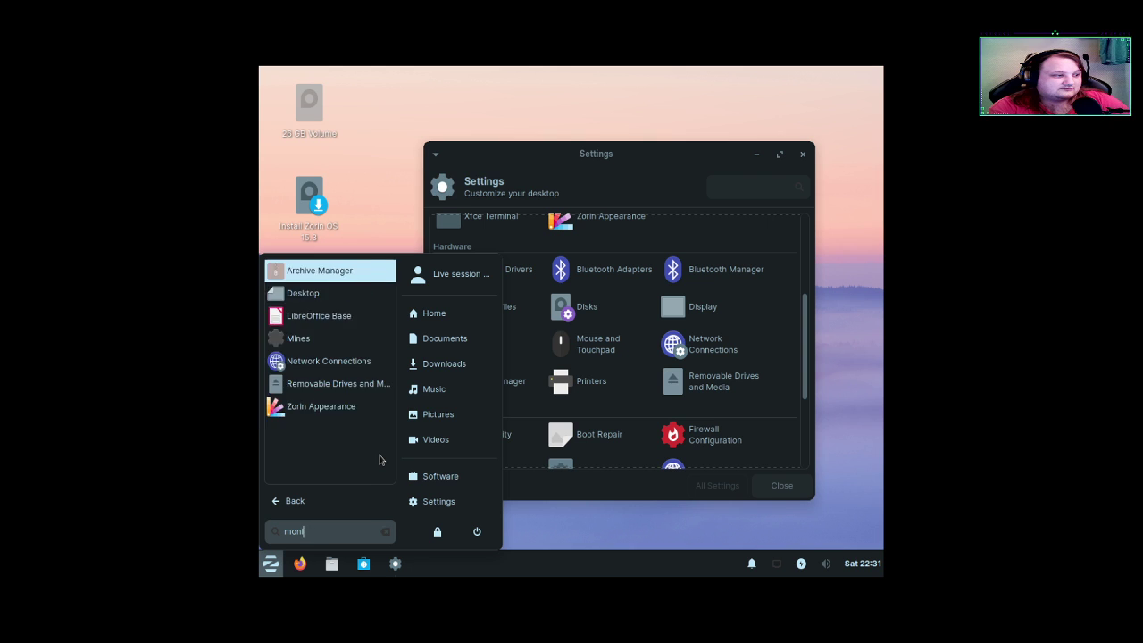
{"action": "type", "text": "task"}
{"action": "key", "text": "Escape"}
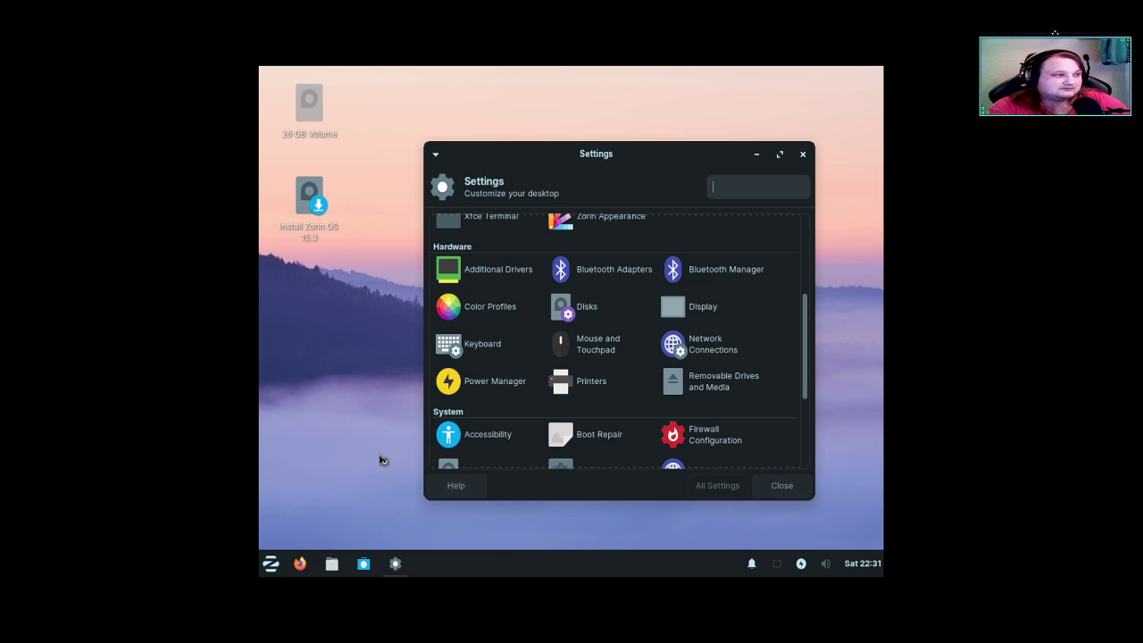
Close the Settings window and Task Manager, leaving the Zorin menu open.
{"action": "left_click", "coordinate": [803, 154]}
{"action": "left_click_drag", "start_coordinate": [389, 79], "coordinate": [546, 108]}
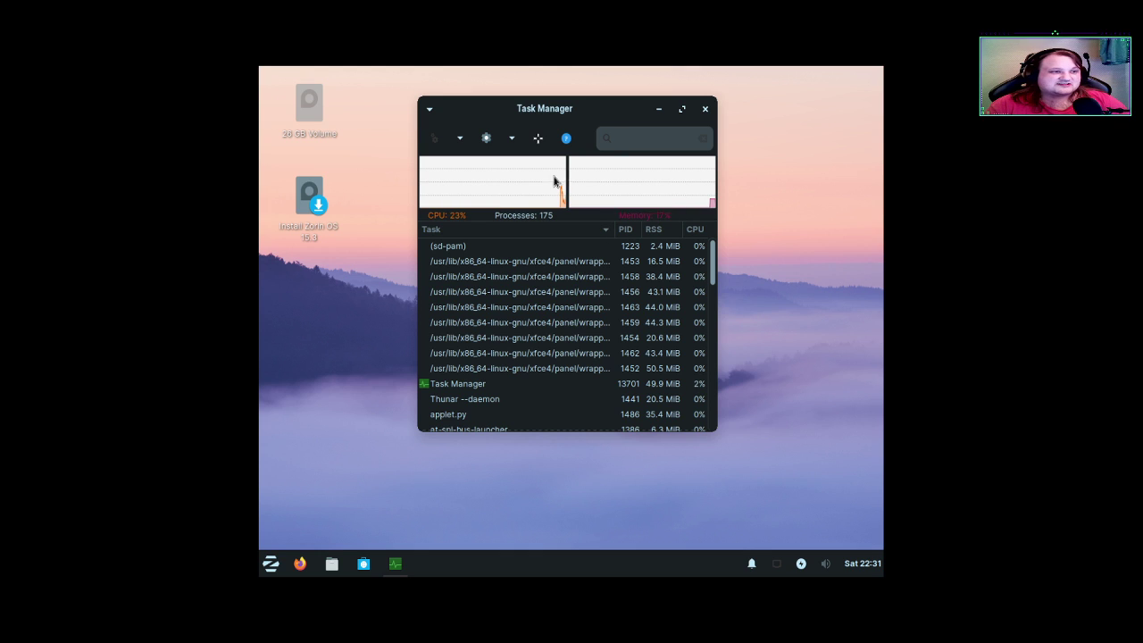
{"action": "left_click", "coordinate": [706, 110]}
{"action": "left_click", "coordinate": [270, 565]}
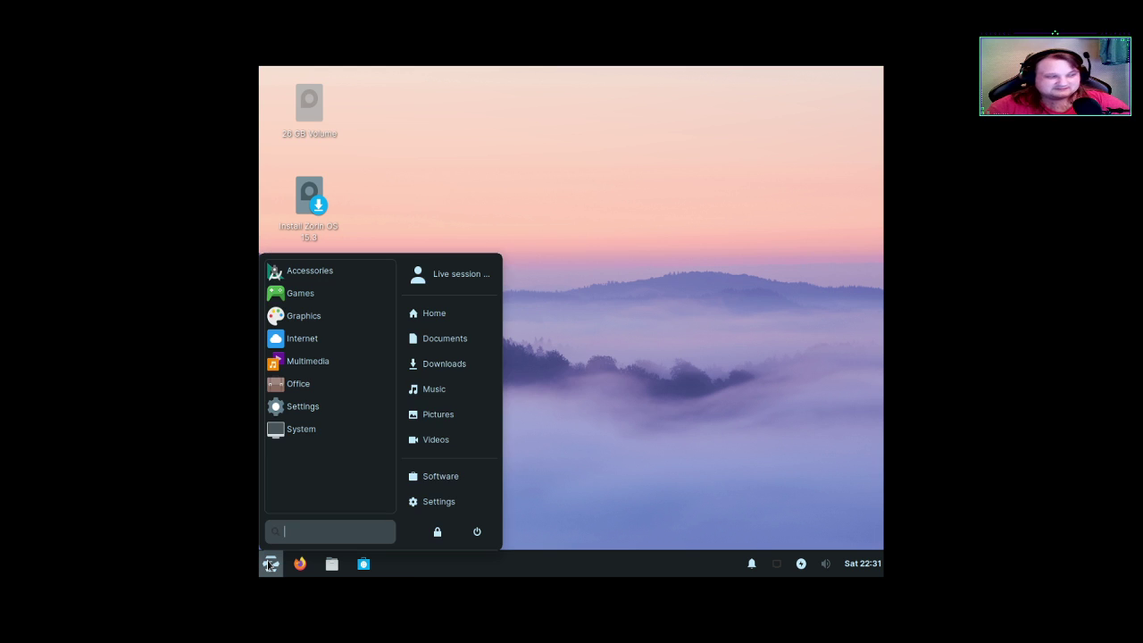
Open Terminal Emulator by searching 'em' in the Zorin menu and center its window.
{"action": "type", "text": "twem"}
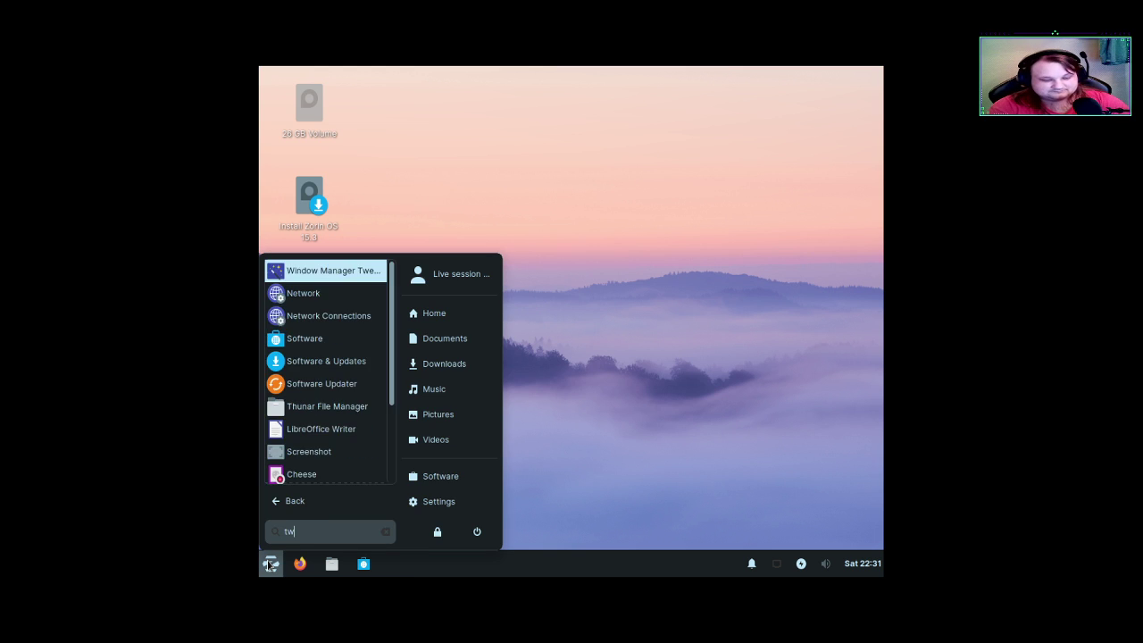
{"action": "key", "text": "BackSpace"}
{"action": "key", "text": "BackSpace"}
{"action": "key", "text": "BackSpace"}
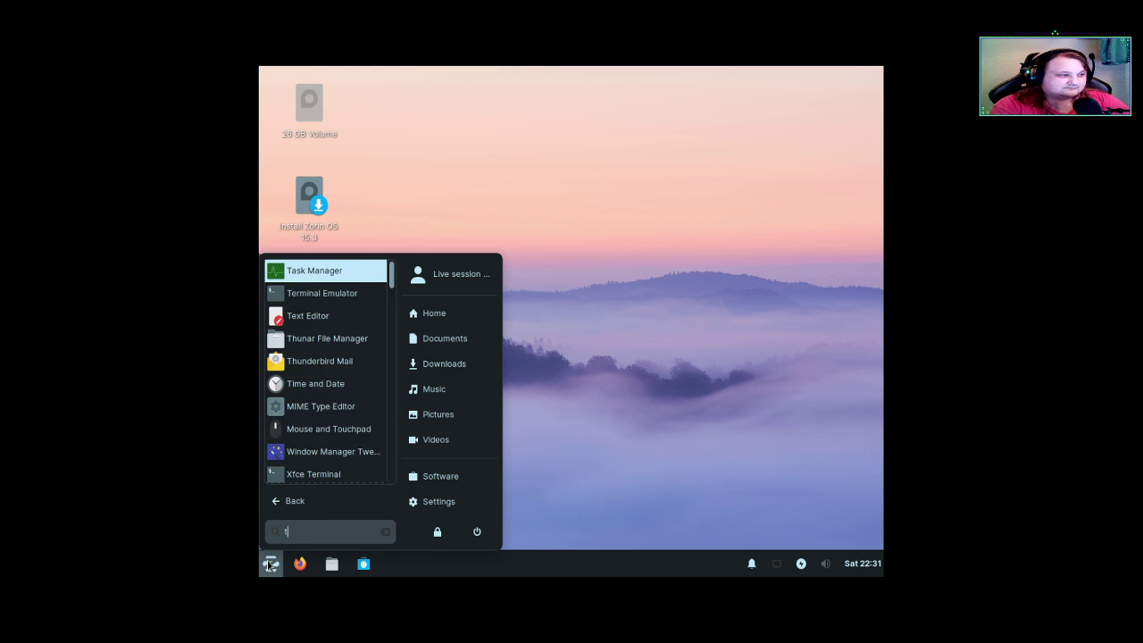
{"action": "type", "text": "em"}
{"action": "key", "text": "Return"}
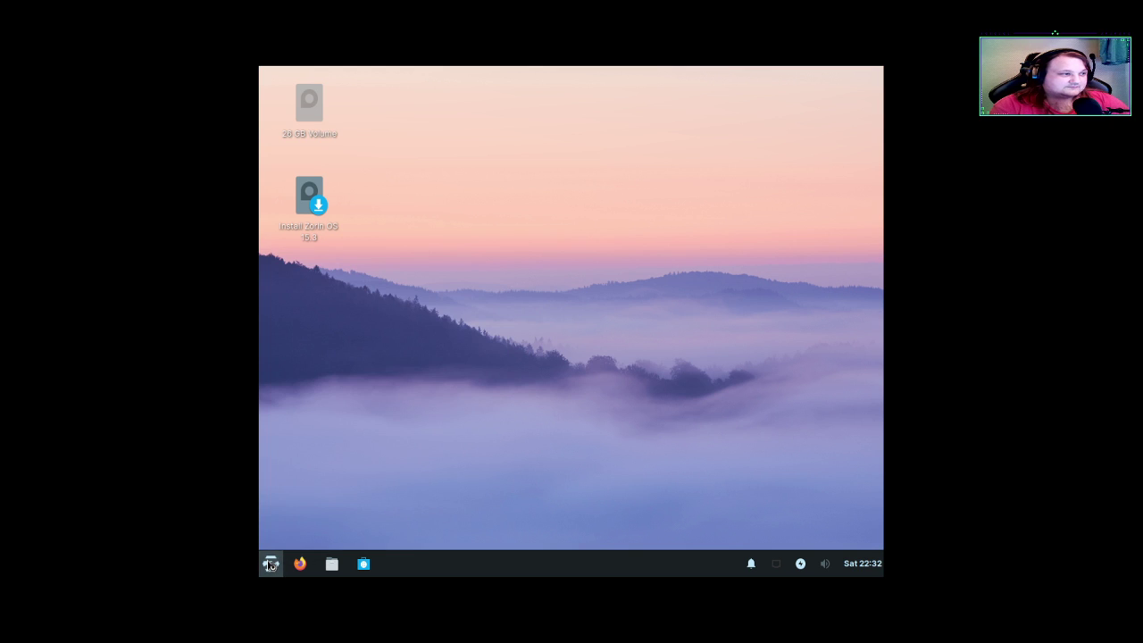
{"action": "left_click_drag", "start_coordinate": [424, 82], "coordinate": [604, 137]}
Install htop with 'sudo apt install htop' and launch it.
{"action": "type", "text": "sudo ap"}
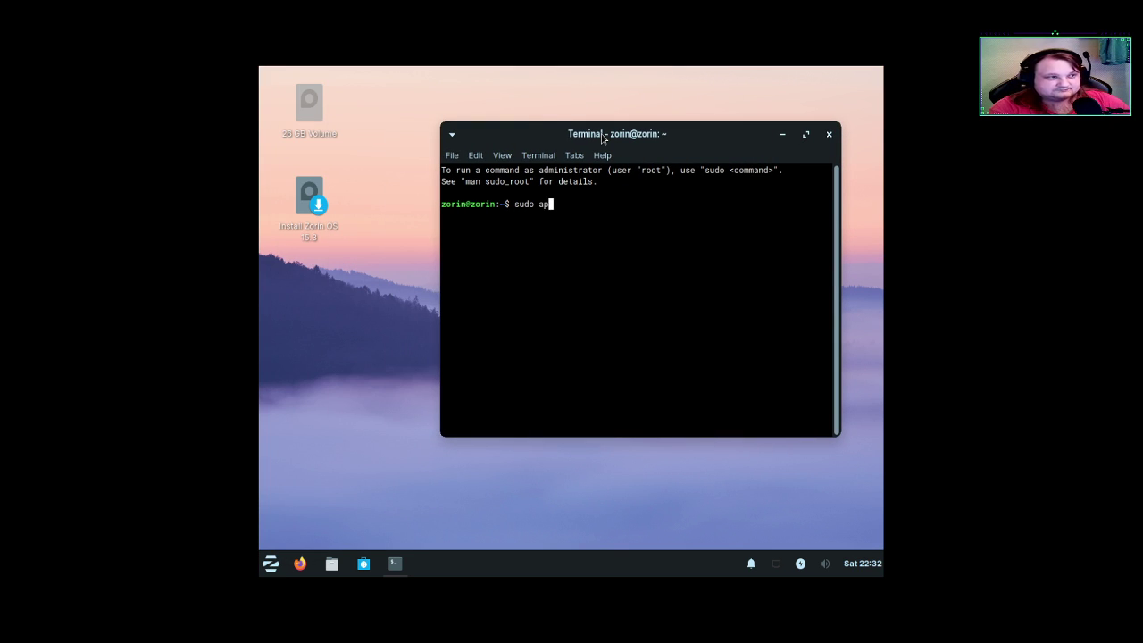
{"action": "type", "text": "t install htop"}
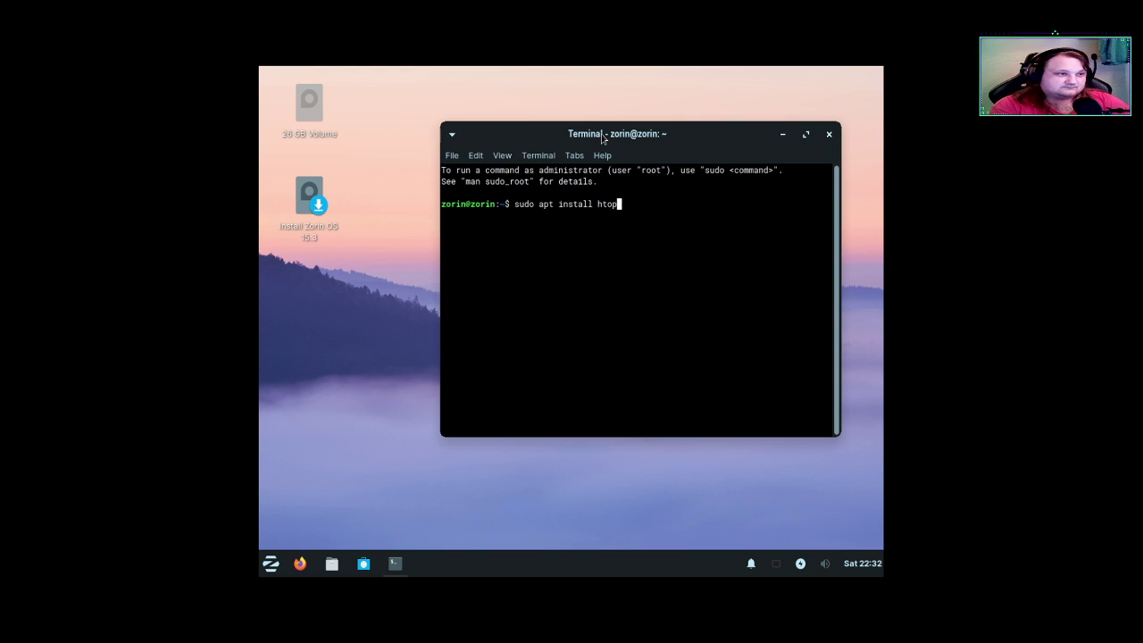
{"action": "key", "text": "Return"}
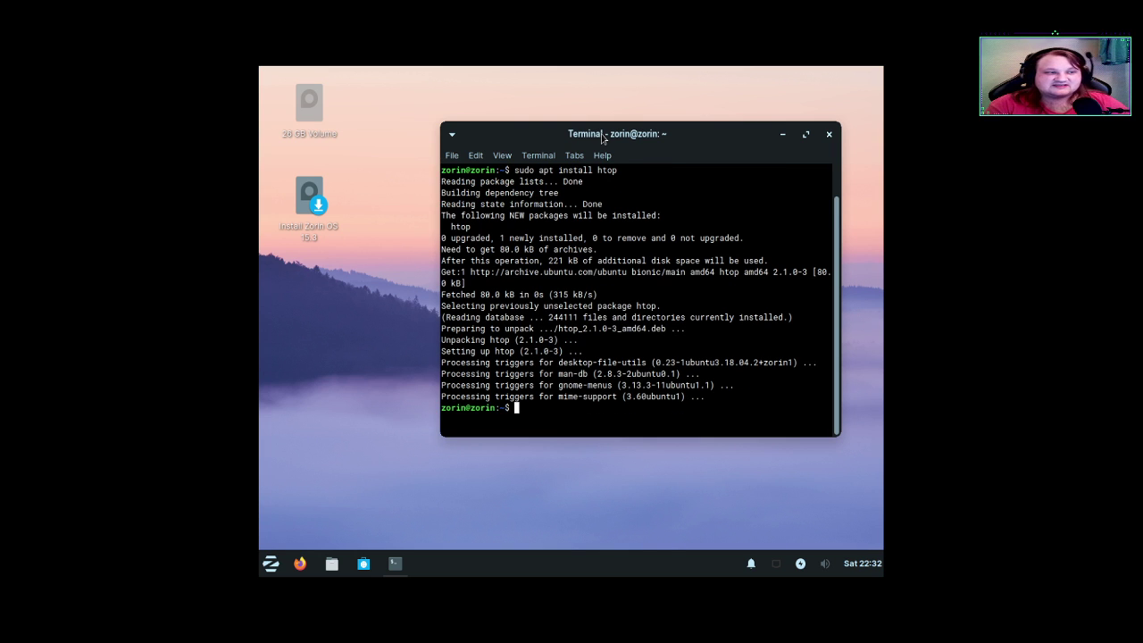
{"action": "type", "text": "op"}
{"action": "key", "text": "Return"}
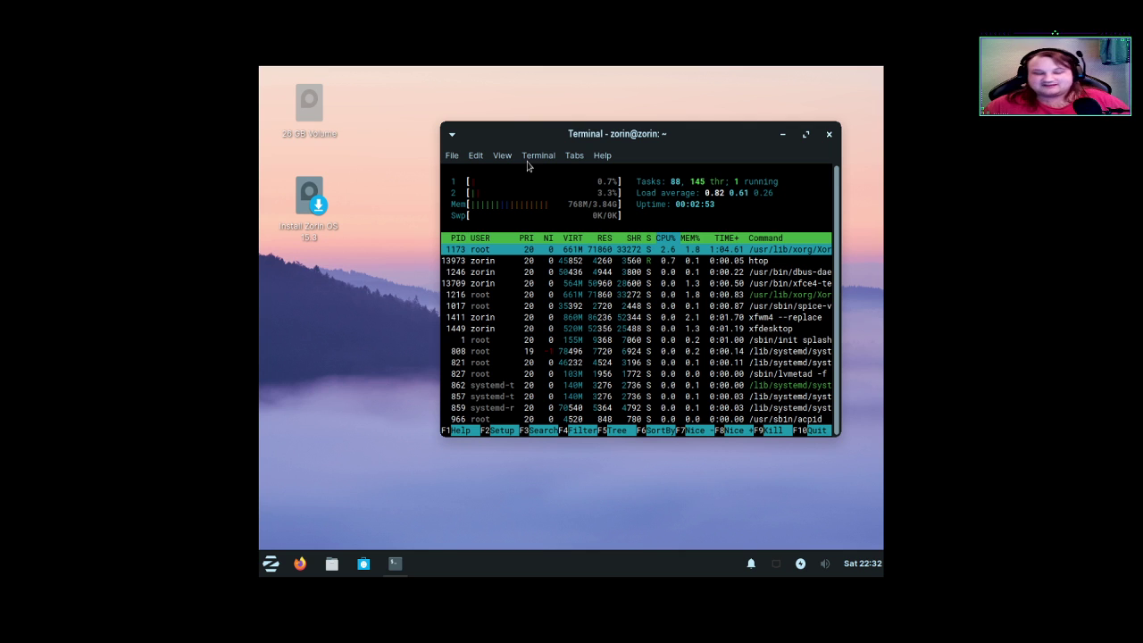
Close the terminal running htop, confirming the kill-process warning.
{"action": "left_click_drag", "start_coordinate": [661, 134], "coordinate": [586, 127]}
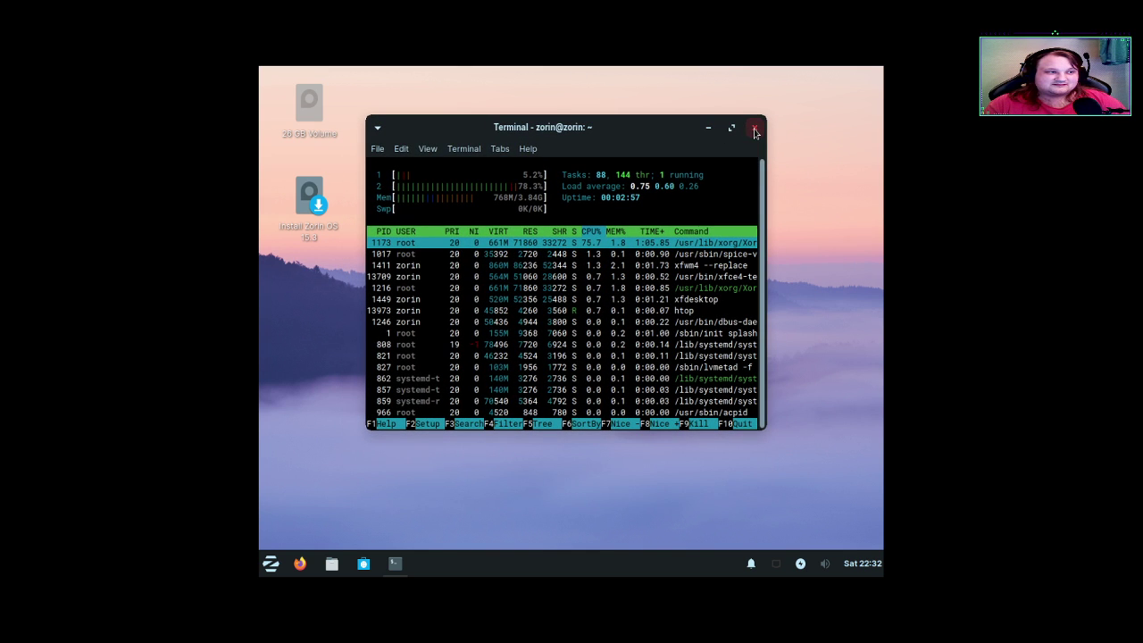
{"action": "left_click", "coordinate": [754, 130]}
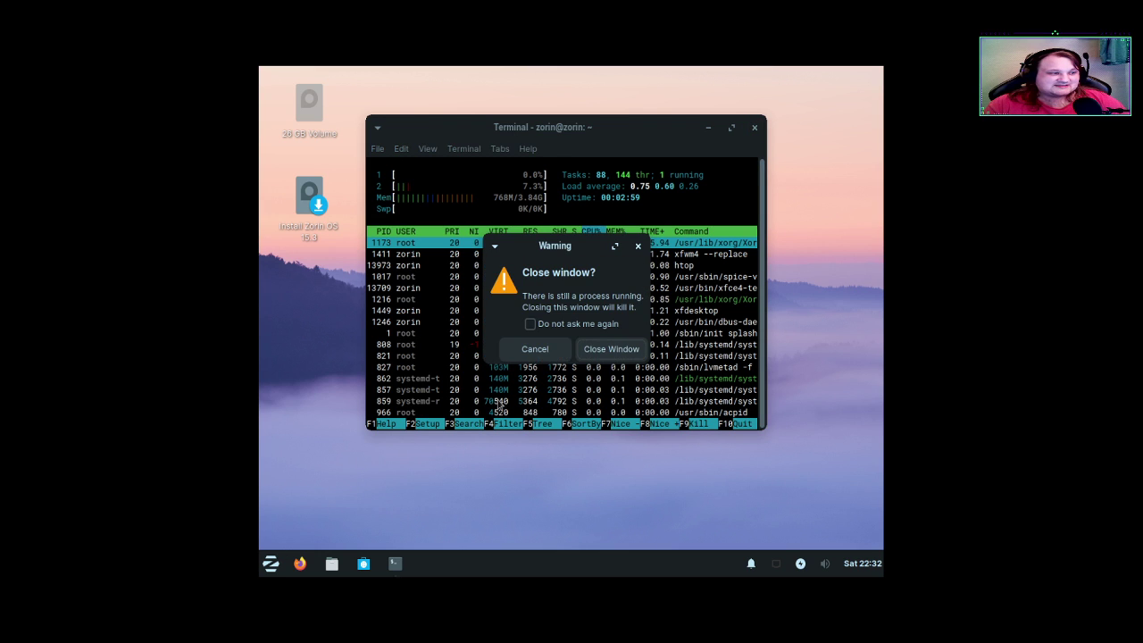
{"action": "left_click", "coordinate": [611, 349]}
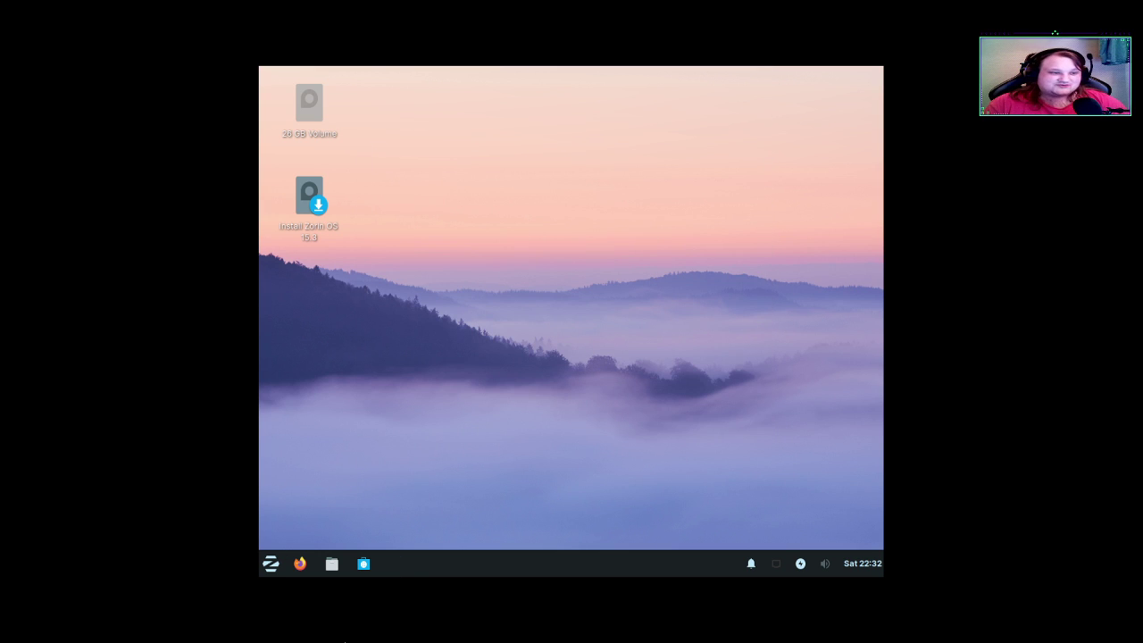
Restart the live session from the Zorin menu's power options, continuing past the remove-medium prompt.
{"action": "left_click", "coordinate": [273, 568]}
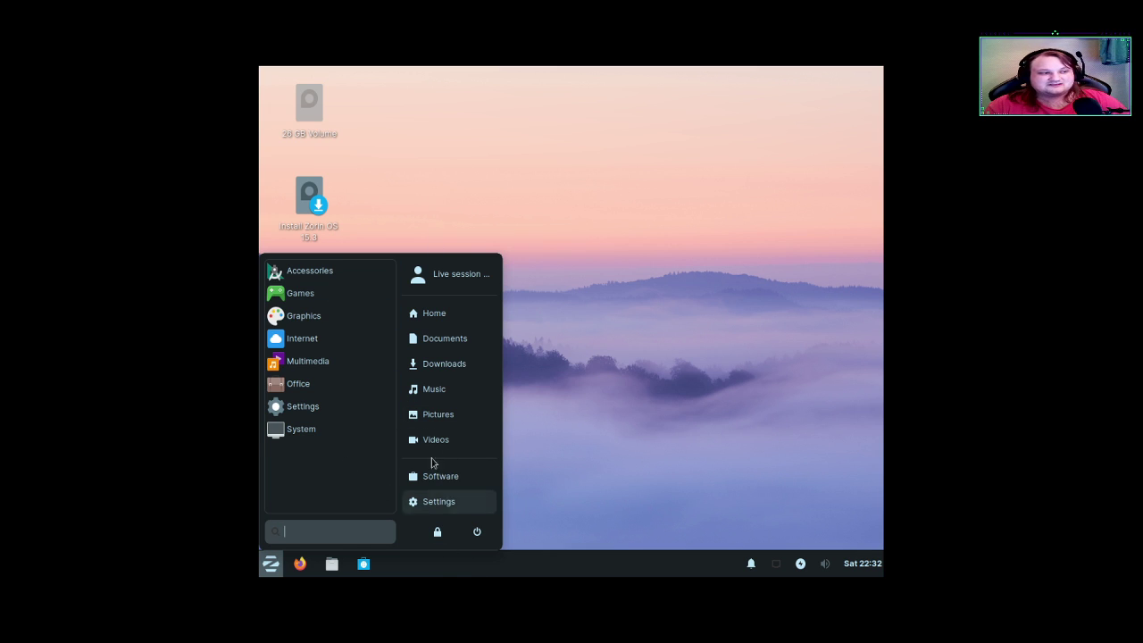
{"action": "left_click", "coordinate": [477, 532]}
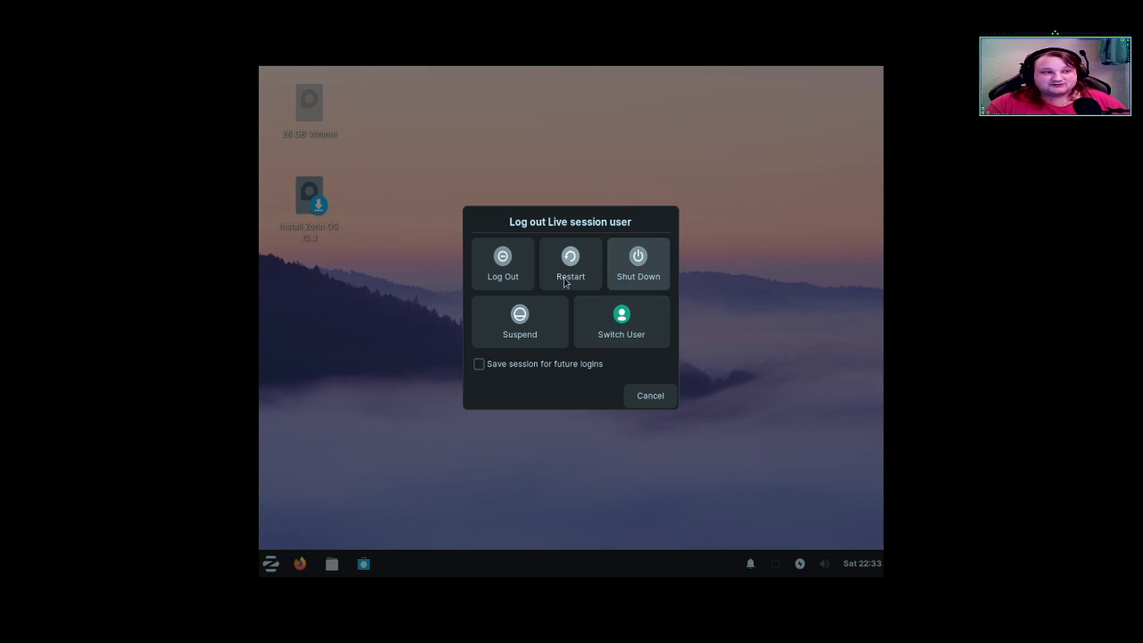
{"action": "left_click", "coordinate": [564, 269]}
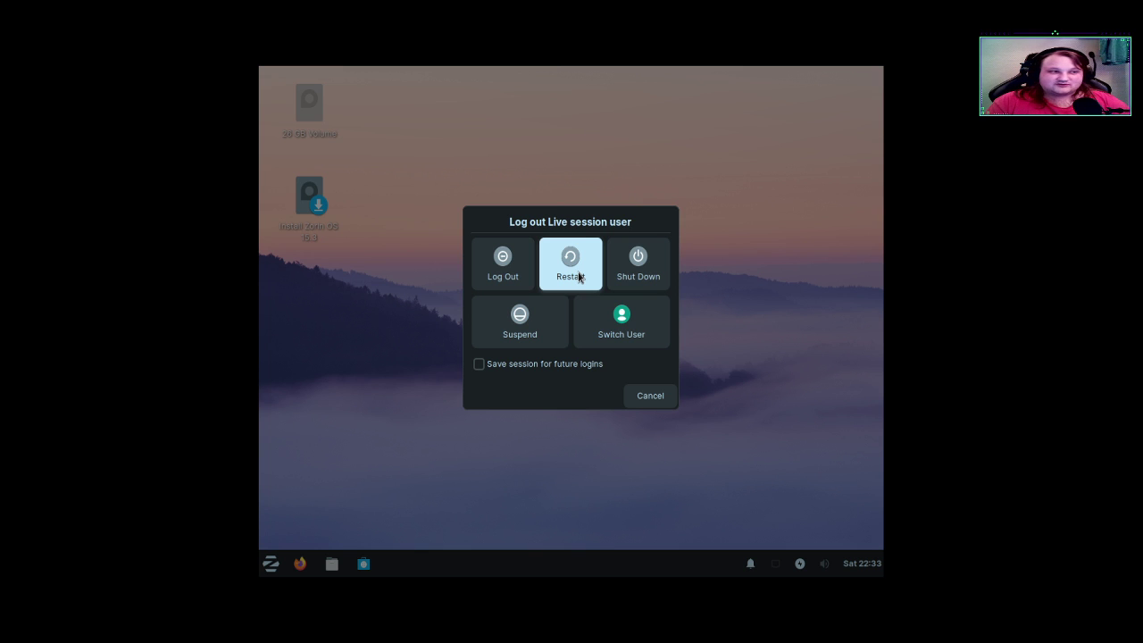
{"action": "left_click", "coordinate": [578, 277]}
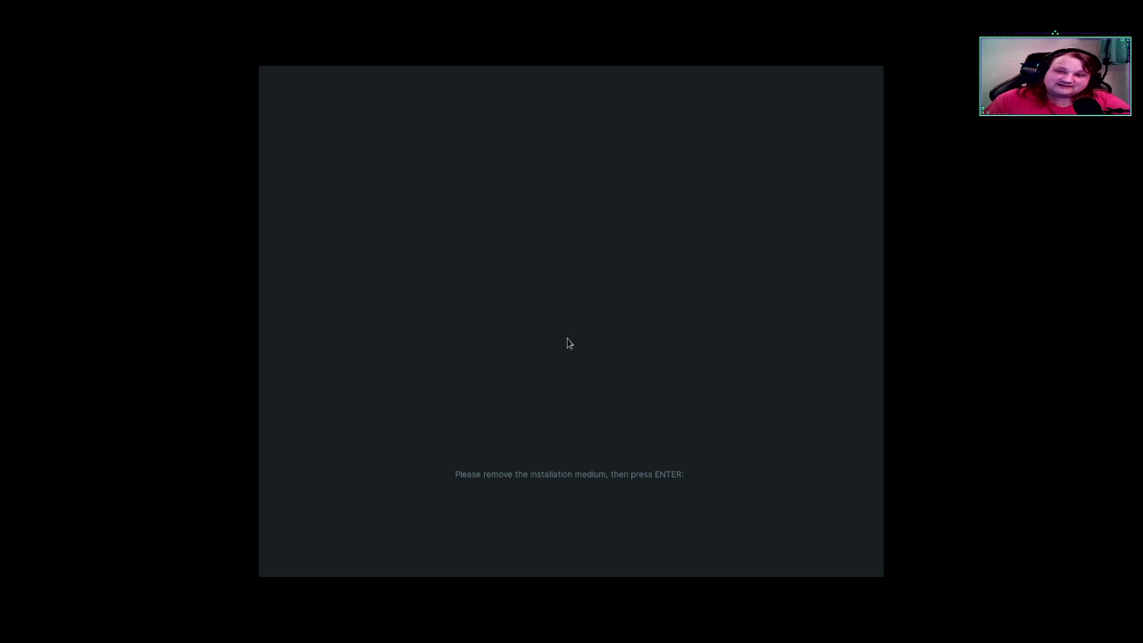
{"action": "key", "text": "Return"}
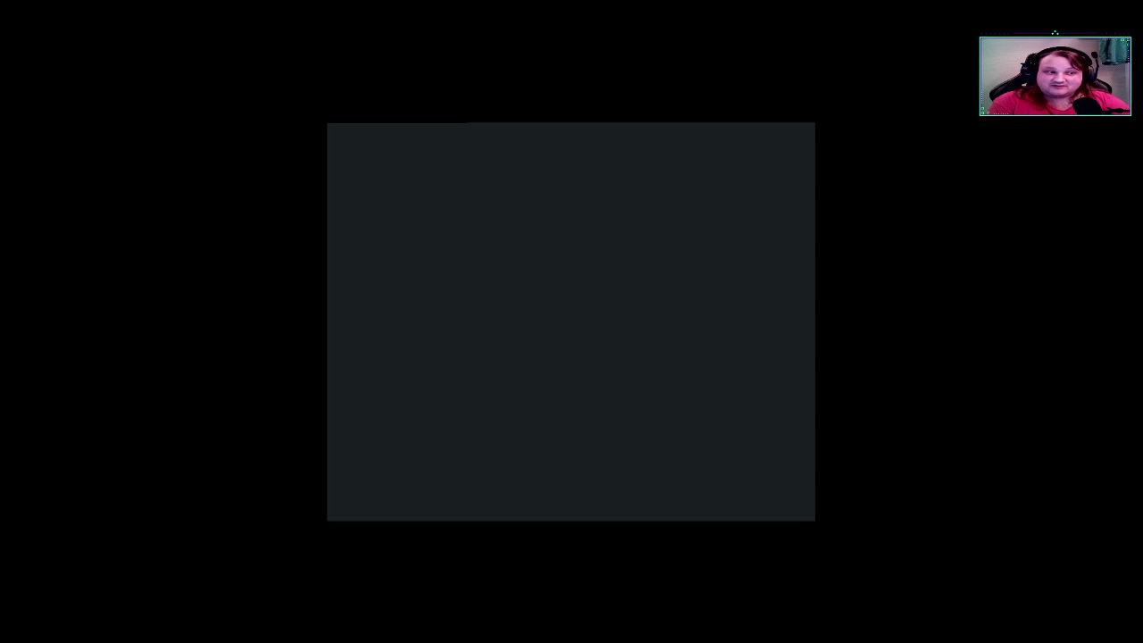
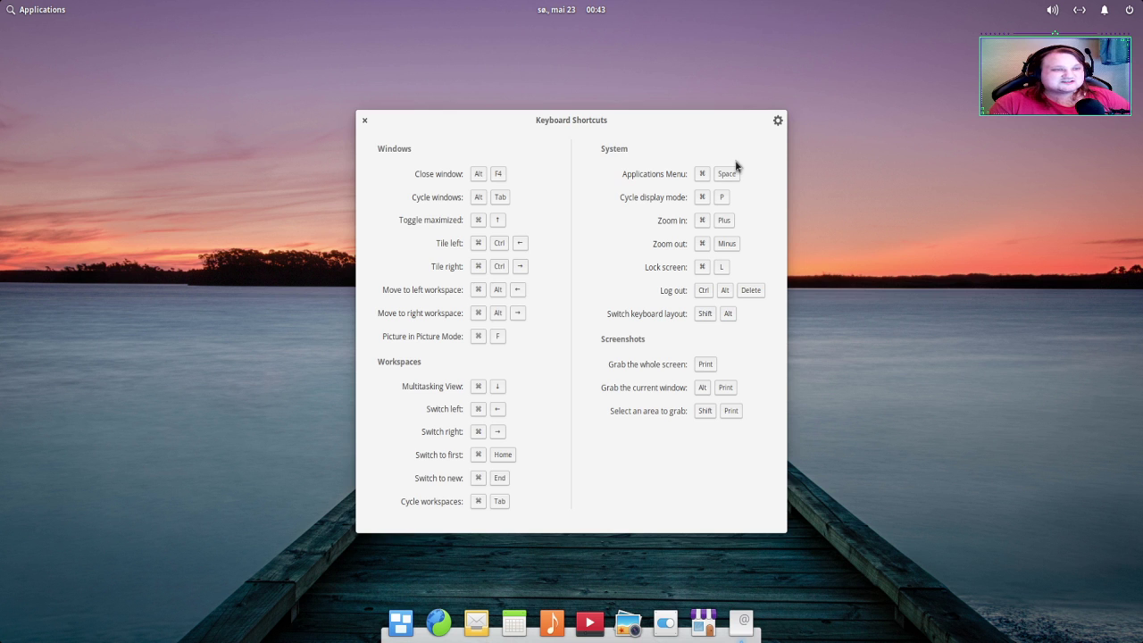
Toggle the keyboard shortcuts overview and check today's date in the panel's month calendar.
{"action": "key", "text": "super"}
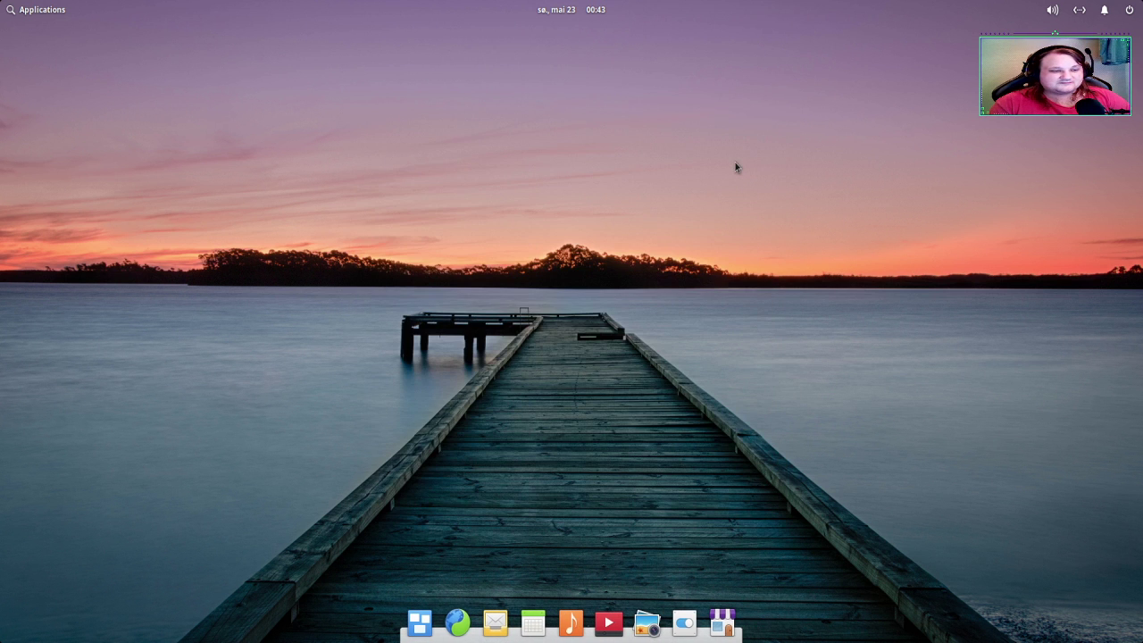
{"action": "key", "text": "super"}
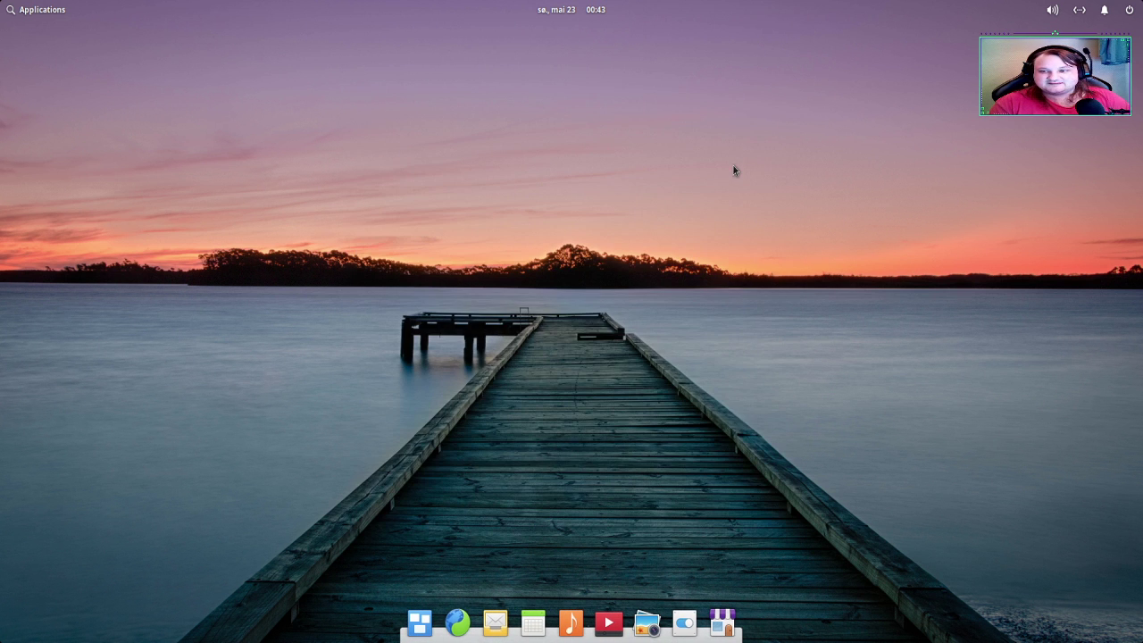
{"action": "left_click", "coordinate": [581, 12]}
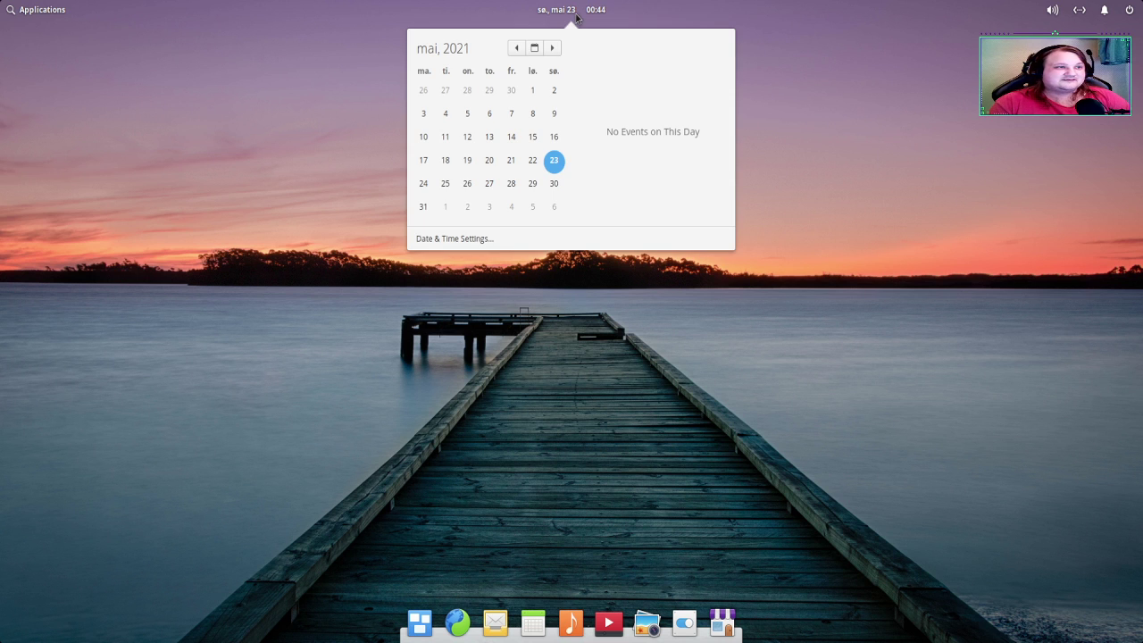
{"action": "left_click", "coordinate": [968, 179]}
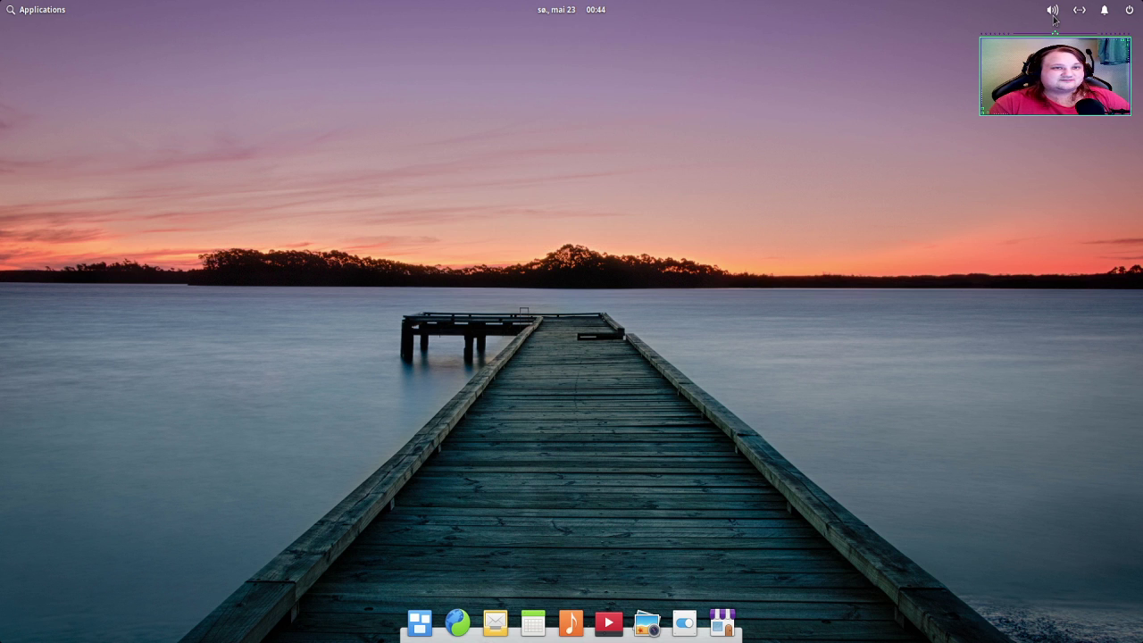
Look over the notifications panel and the log out/shut down options, then reshow the shortcuts overview.
{"action": "left_click", "coordinate": [1098, 12]}
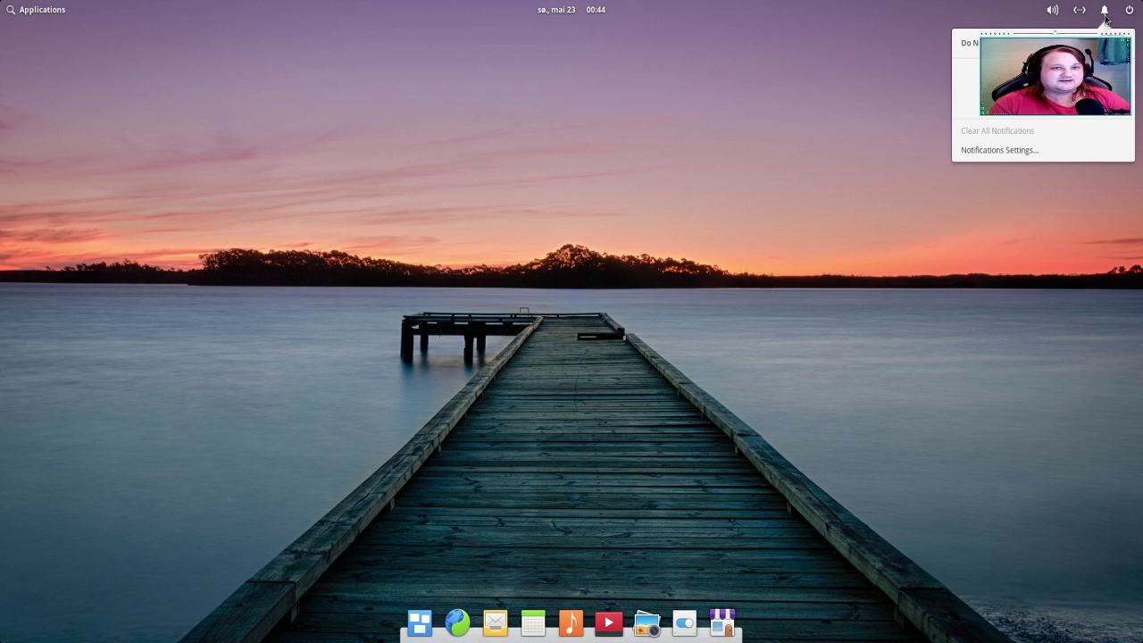
{"action": "left_click", "coordinate": [1131, 16]}
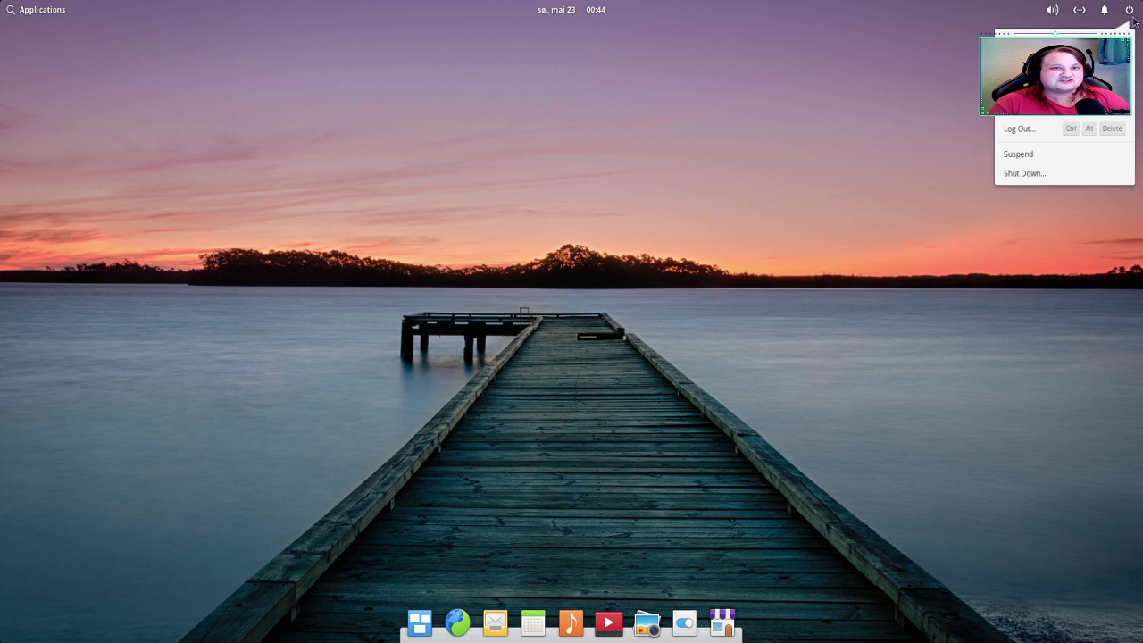
{"action": "left_click", "coordinate": [609, 255]}
{"action": "key", "text": "super"}
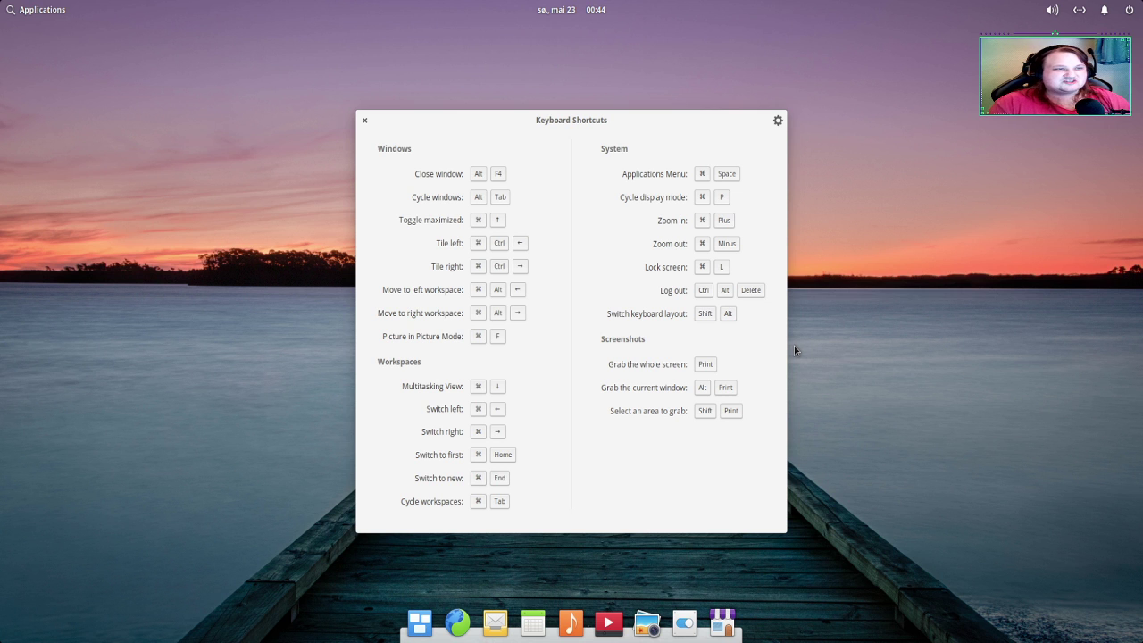
Launch Terminal from Applications, nudge its window, then maximize and restore it.
{"action": "left_click", "coordinate": [365, 120]}
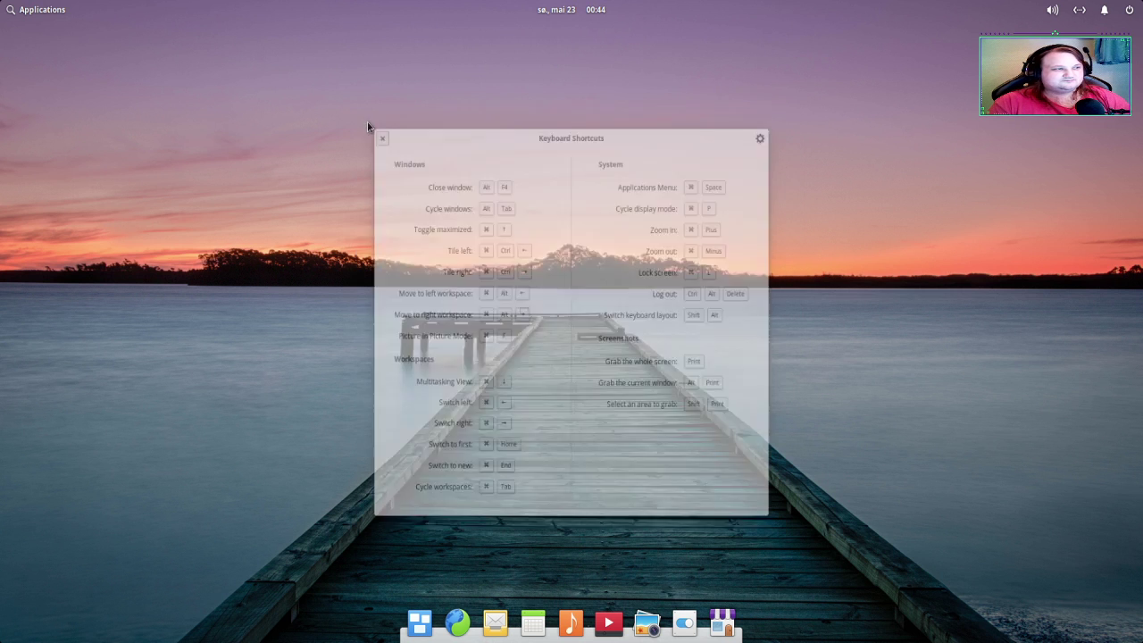
{"action": "key", "text": "super"}
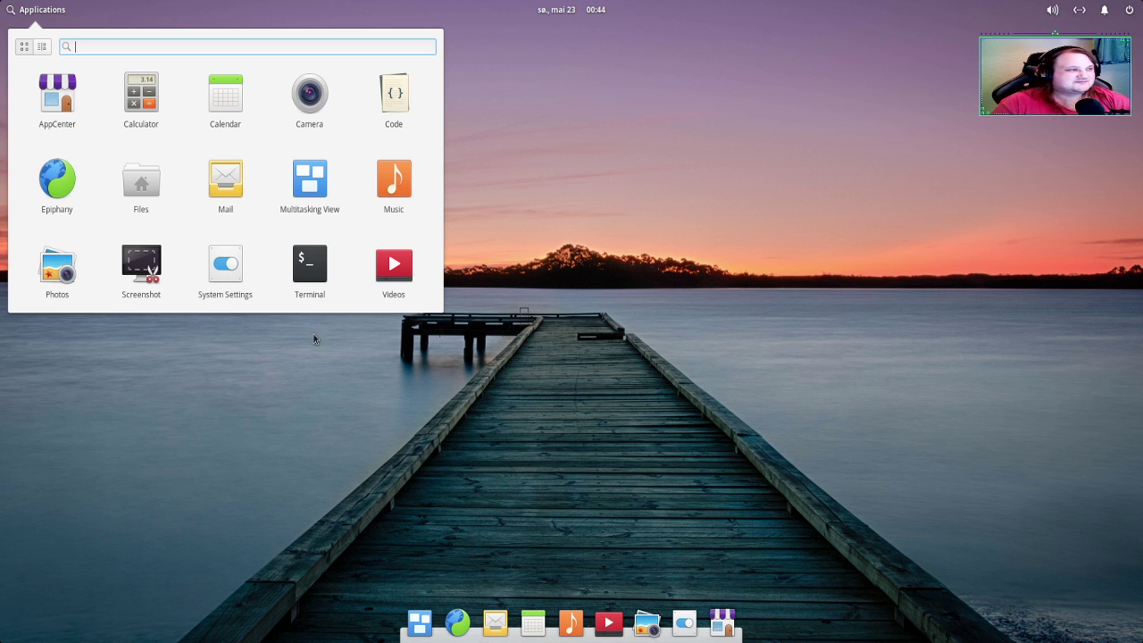
{"action": "left_click", "coordinate": [321, 289]}
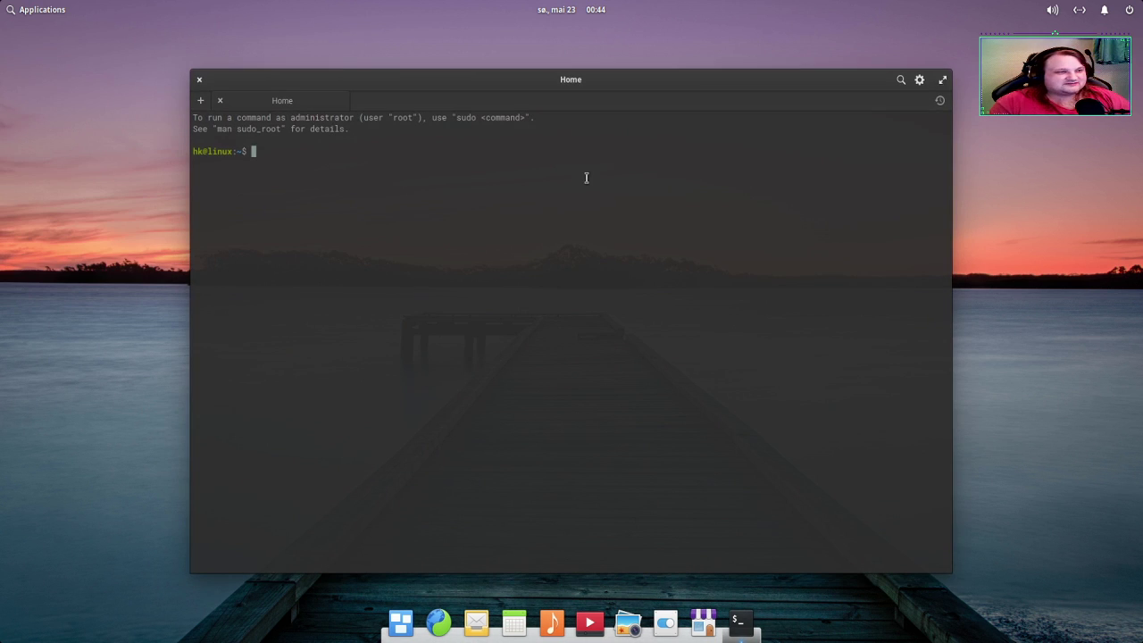
{"action": "left_click_drag", "start_coordinate": [431, 95], "coordinate": [475, 69]}
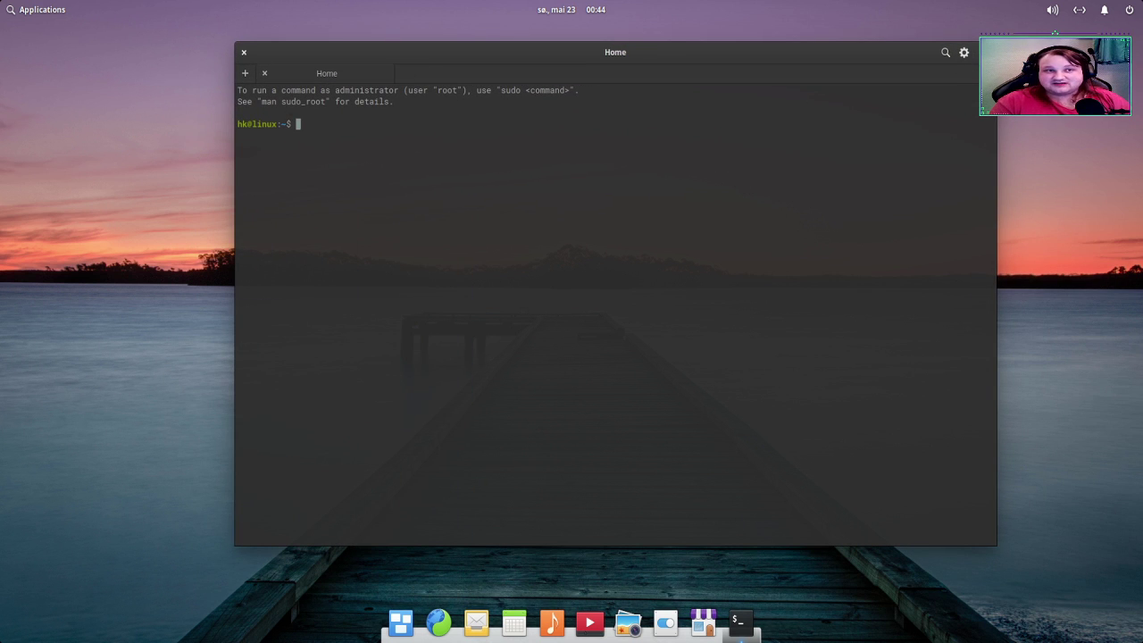
{"action": "key", "text": "super+Up"}
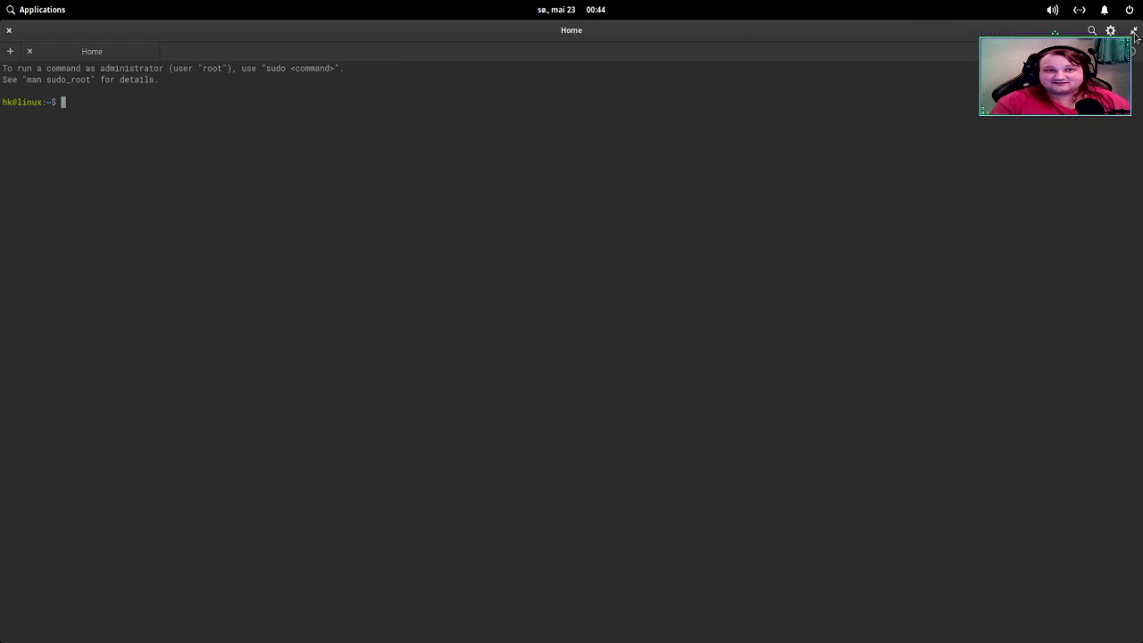
{"action": "left_click", "coordinate": [1132, 32]}
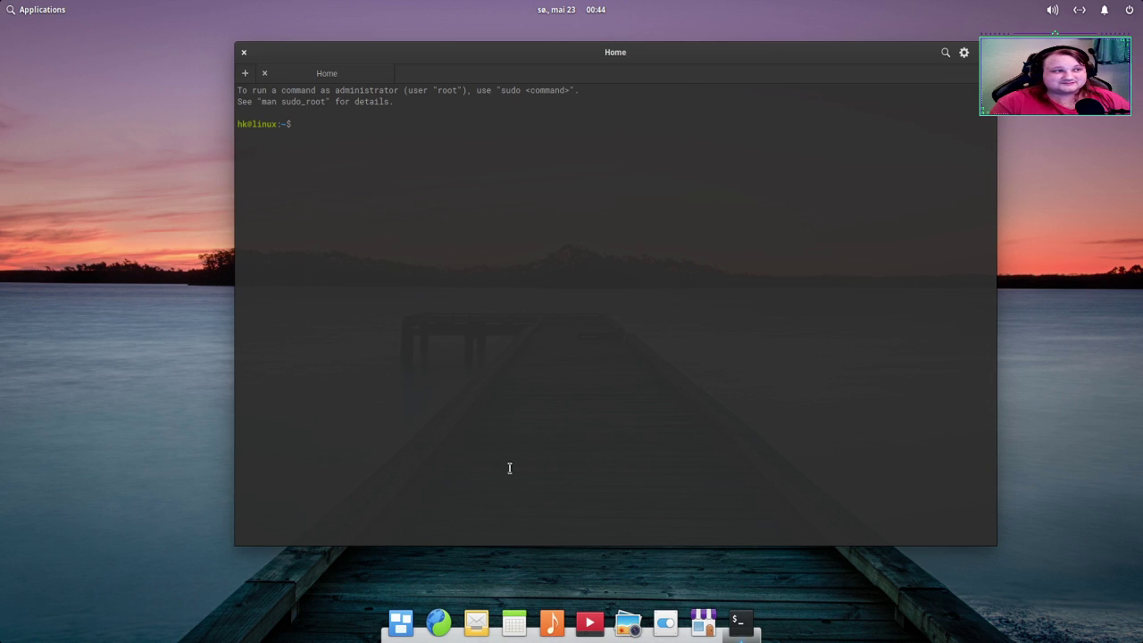
Use Multitasking View to switch between workspaces and land on the empty second one.
{"action": "left_click", "coordinate": [400, 622]}
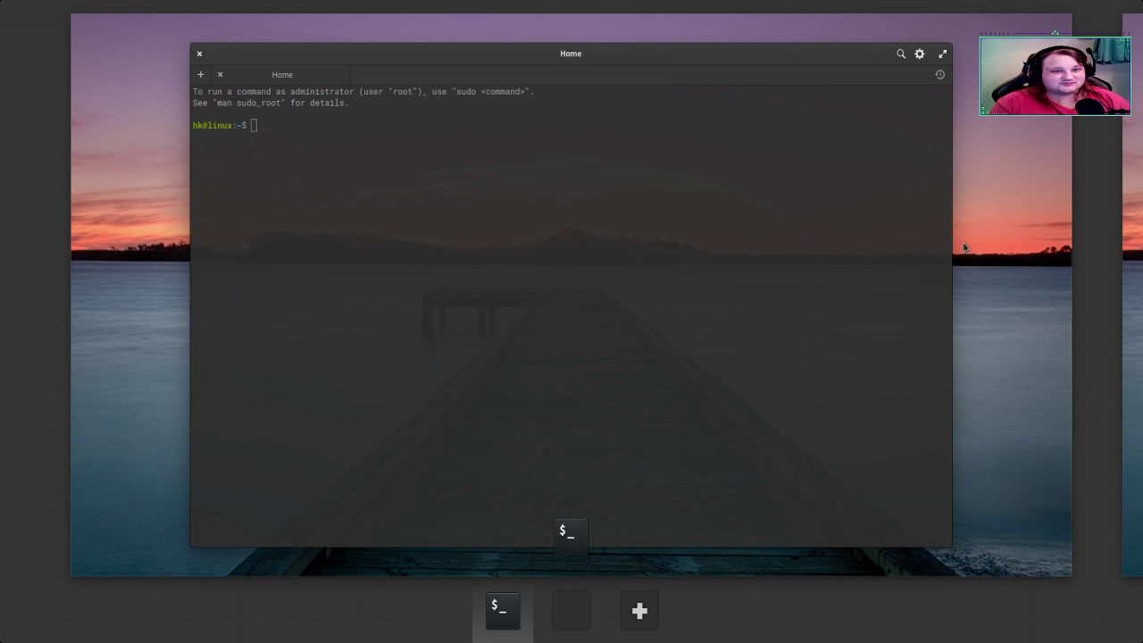
{"action": "left_click", "coordinate": [567, 617]}
{"action": "left_click", "coordinate": [516, 618]}
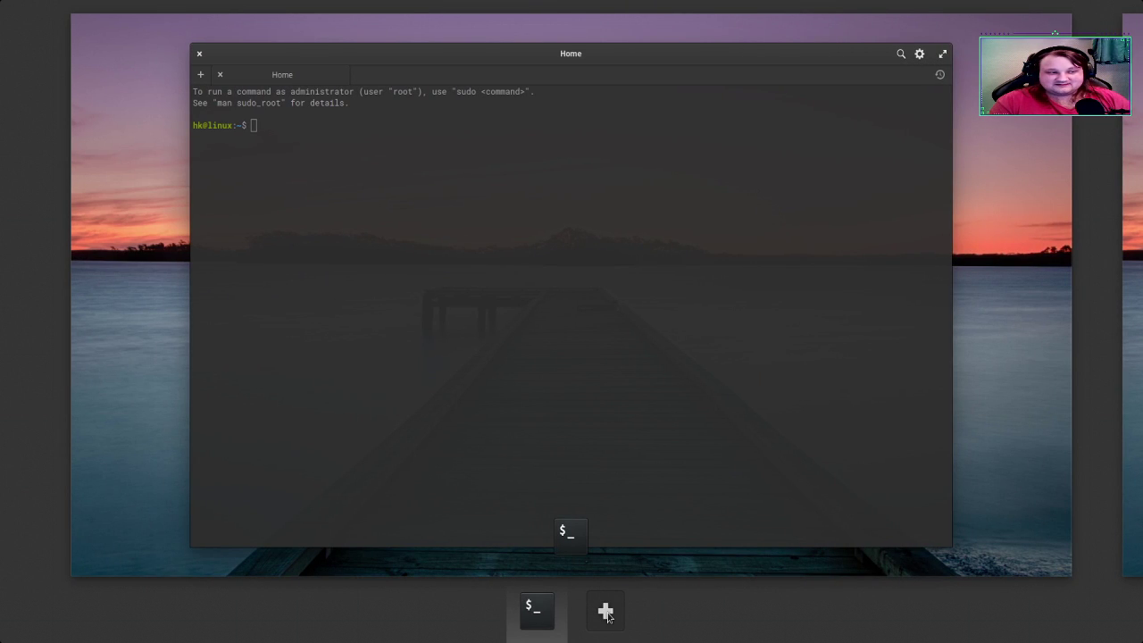
{"action": "left_click", "coordinate": [607, 616]}
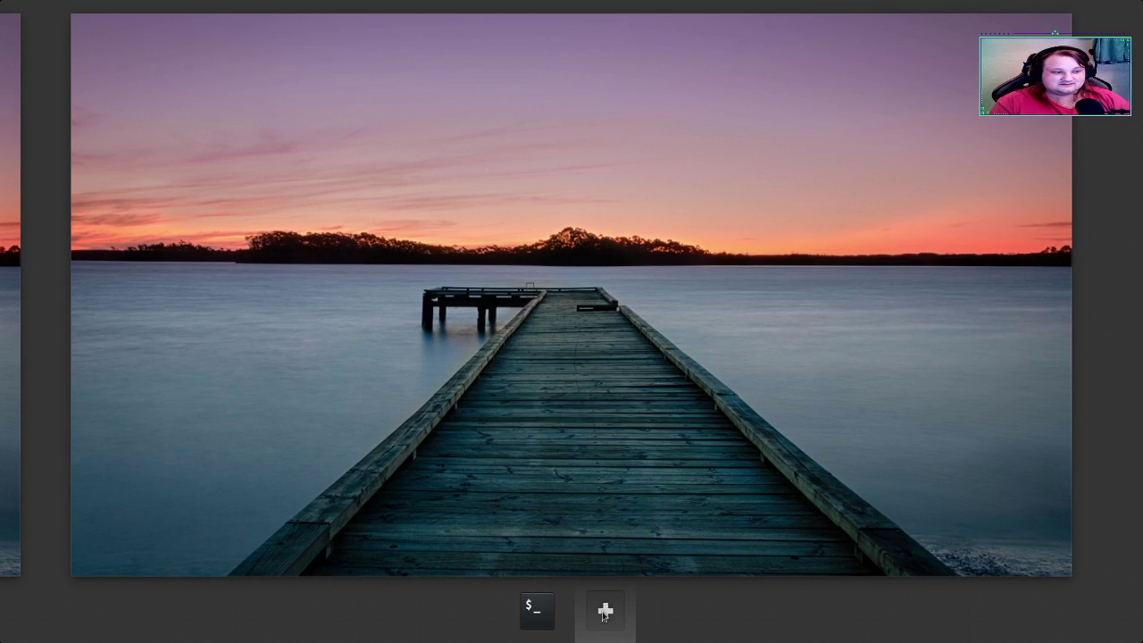
{"action": "left_click", "coordinate": [536, 488]}
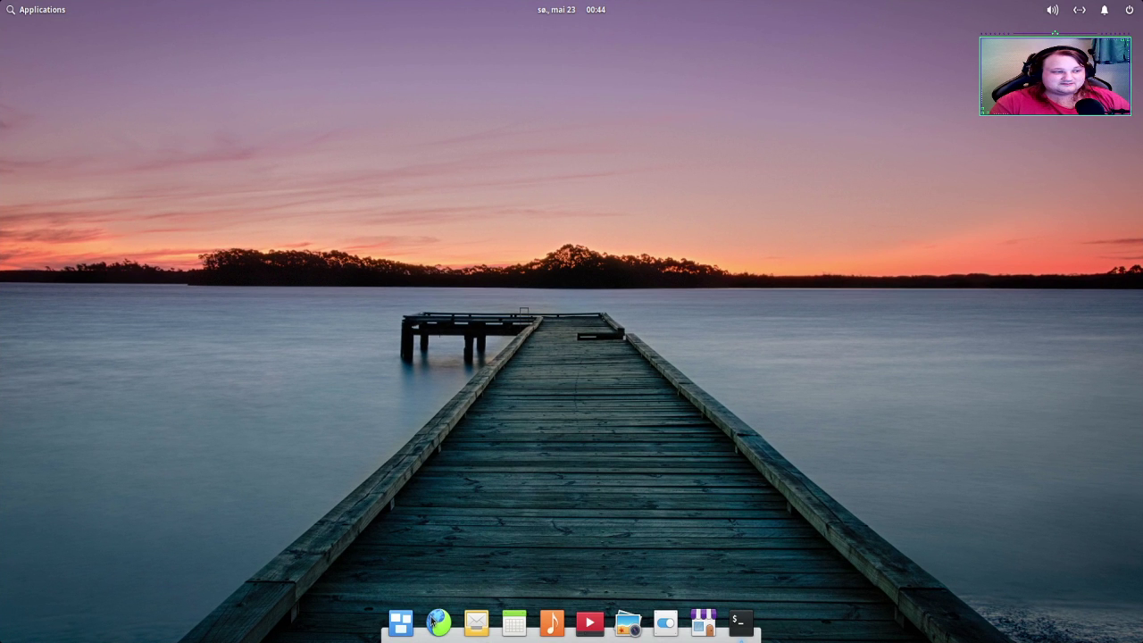
Launch Calendar from the dock and enter a new empty workspace via Multitasking View.
{"action": "left_click", "coordinate": [516, 627]}
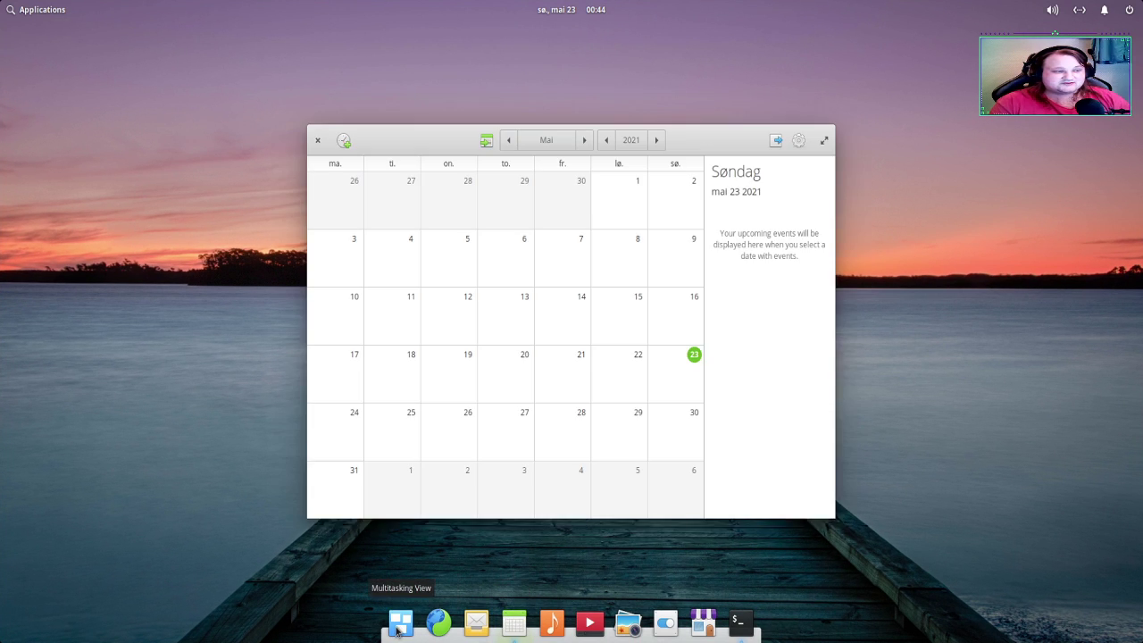
{"action": "left_click", "coordinate": [399, 629]}
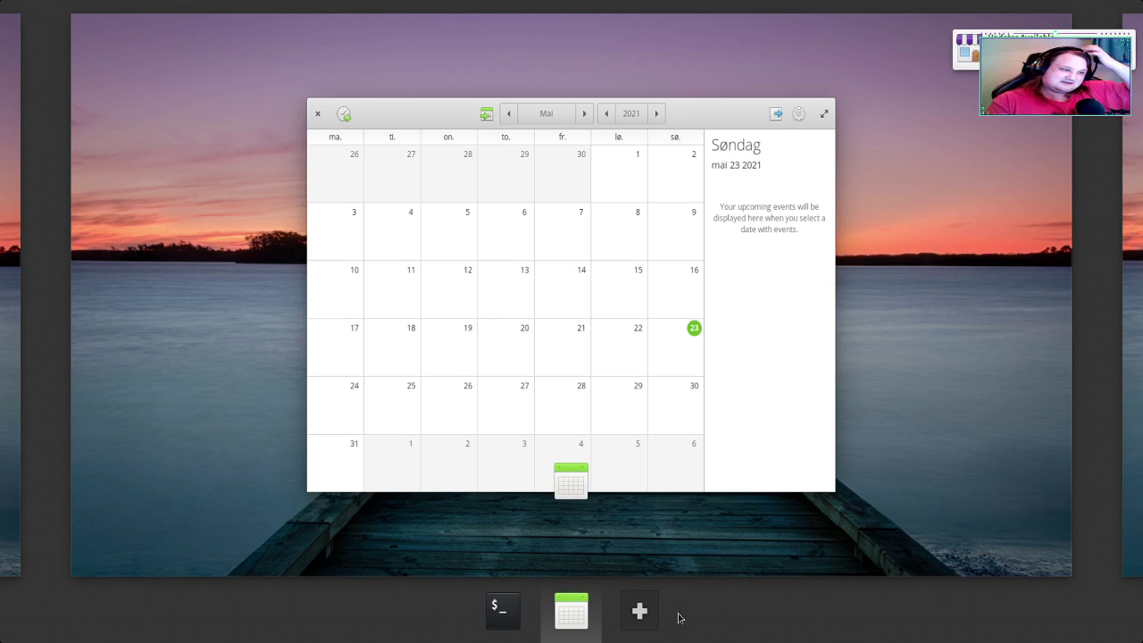
{"action": "left_click", "coordinate": [639, 614]}
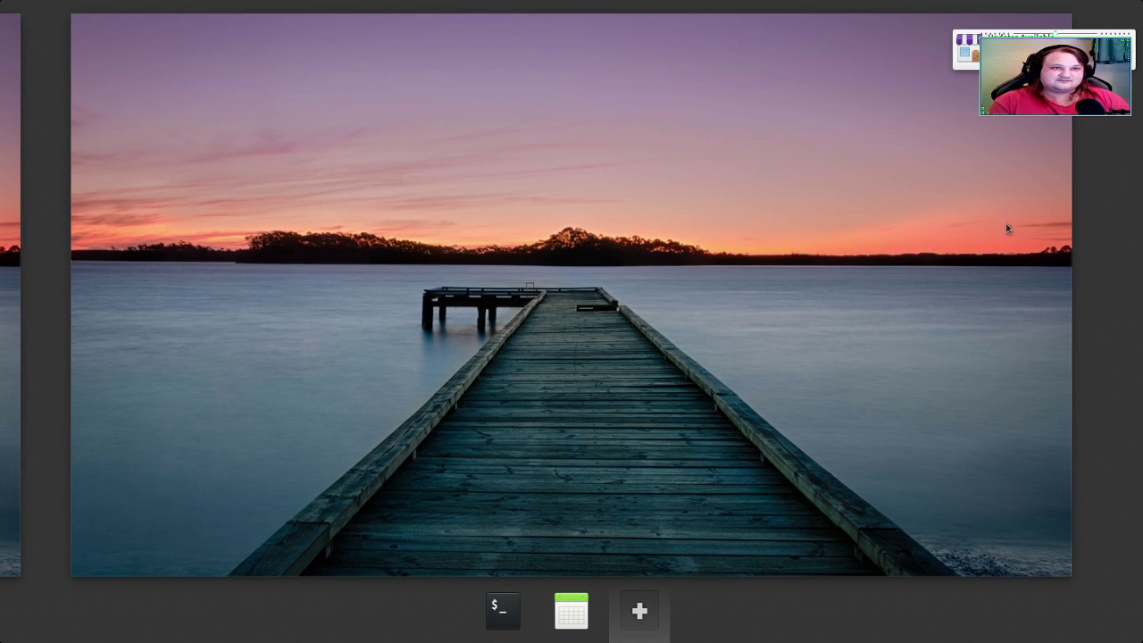
{"action": "left_click", "coordinate": [600, 271]}
{"action": "key", "text": "super"}
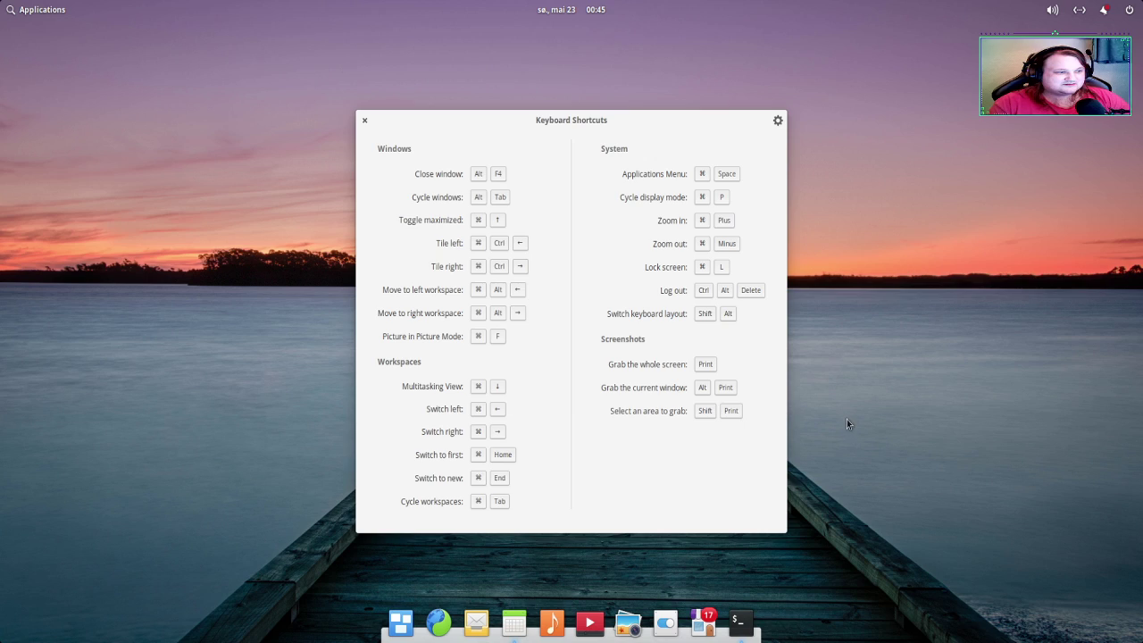
{"action": "key", "text": "Escape"}
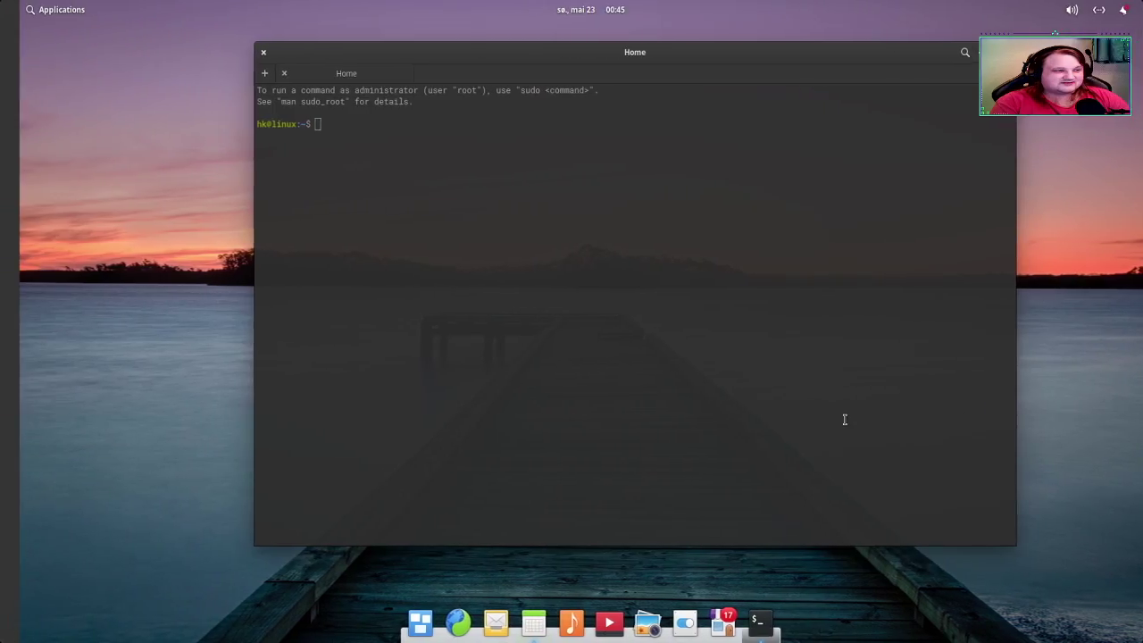
{"action": "key", "text": "super+Right"}
{"action": "key", "text": "super+Right"}
{"action": "key", "text": "super+Left"}
{"action": "key", "text": "super+Left"}
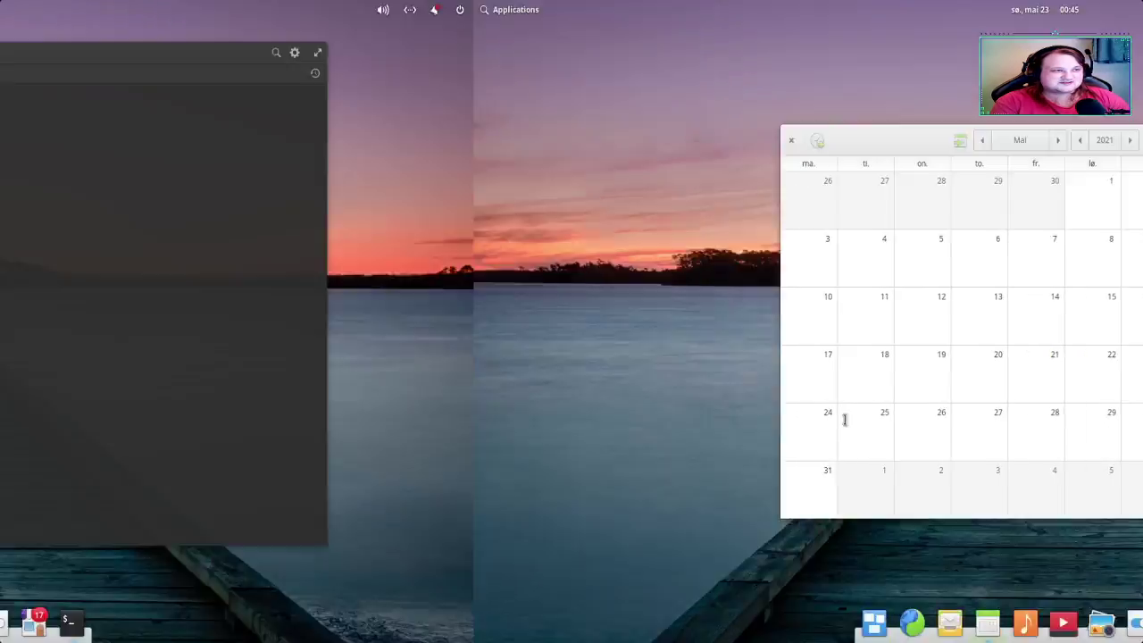
{"action": "key", "text": "super+Right"}
{"action": "key", "text": "super+Left"}
{"action": "key", "text": "super+Up"}
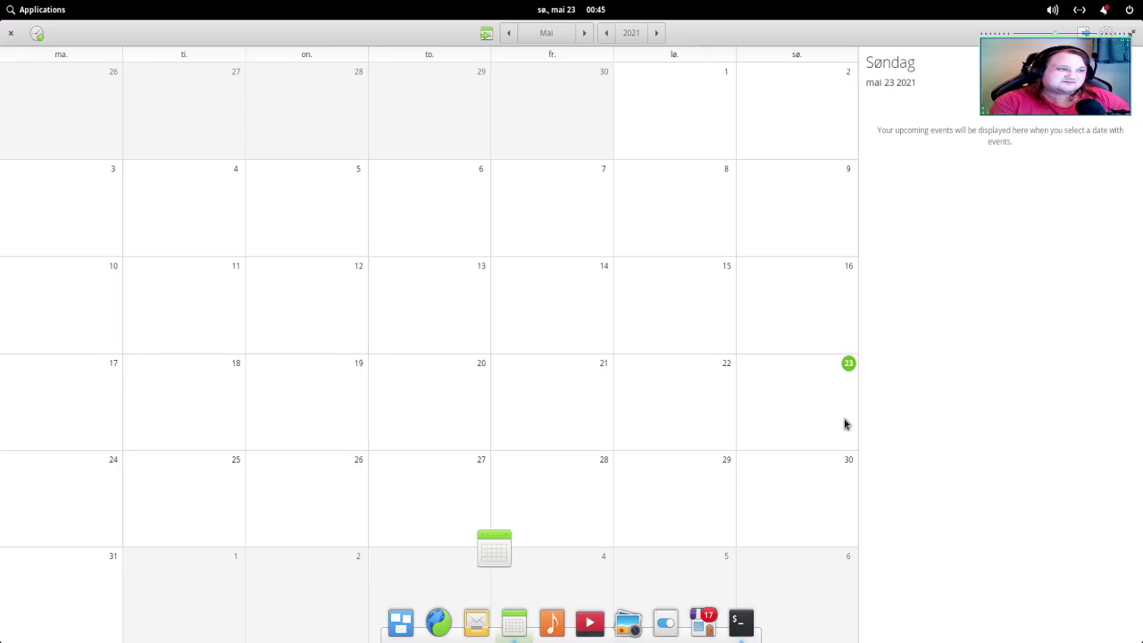
{"action": "key", "text": "super+Down"}
{"action": "key", "text": "super+Down"}
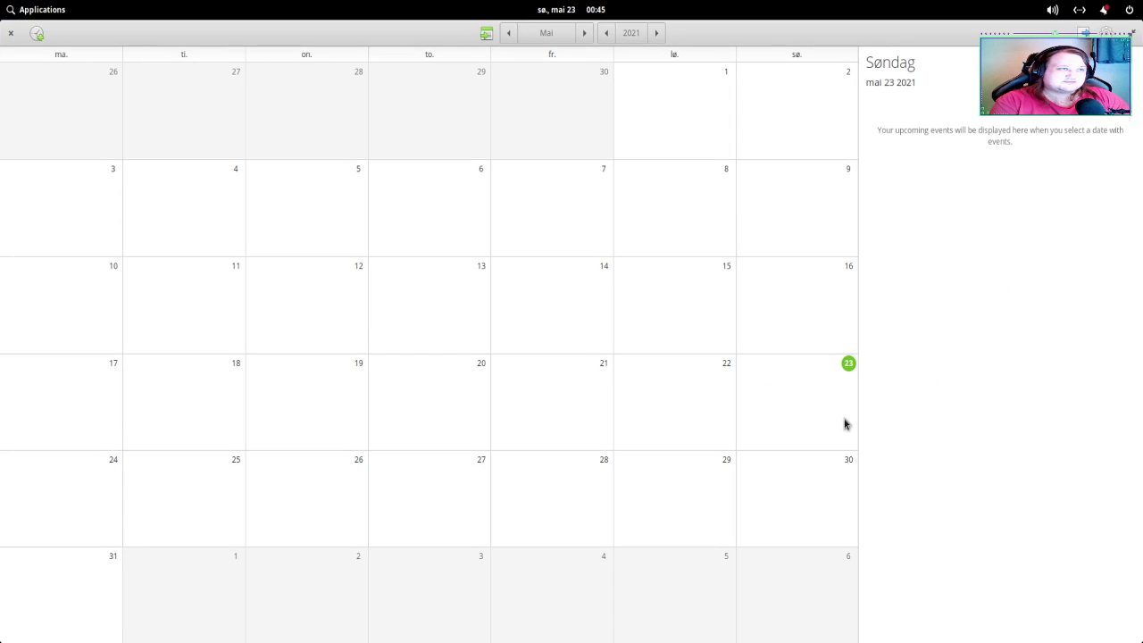
{"action": "key", "text": "super+Up"}
{"action": "key", "text": "super+Left"}
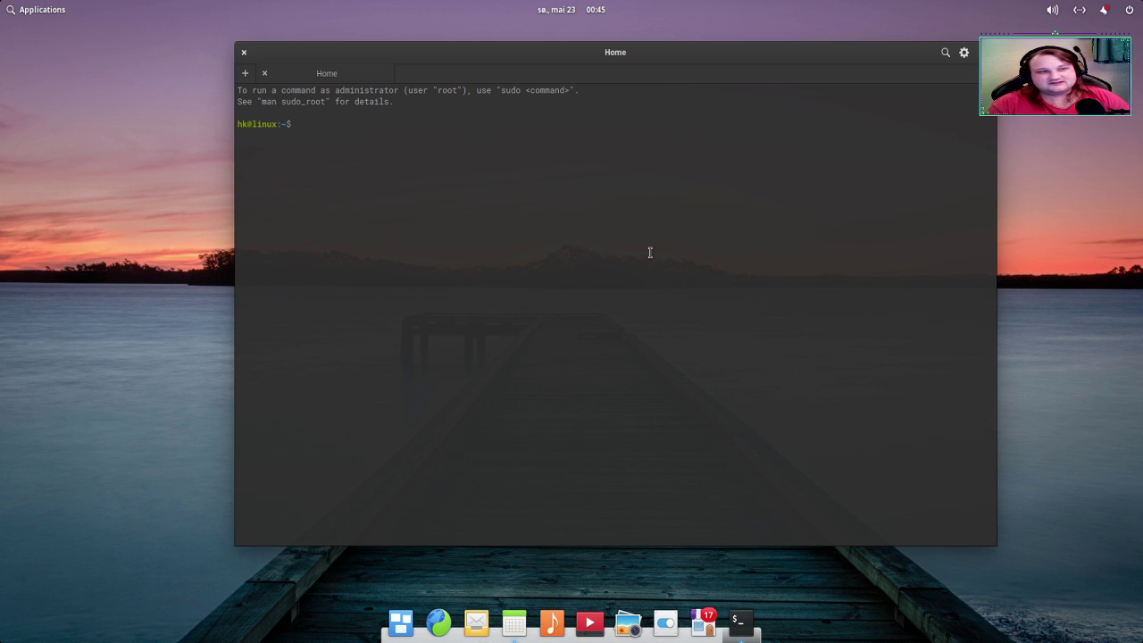
{"action": "left_click", "coordinate": [665, 621]}
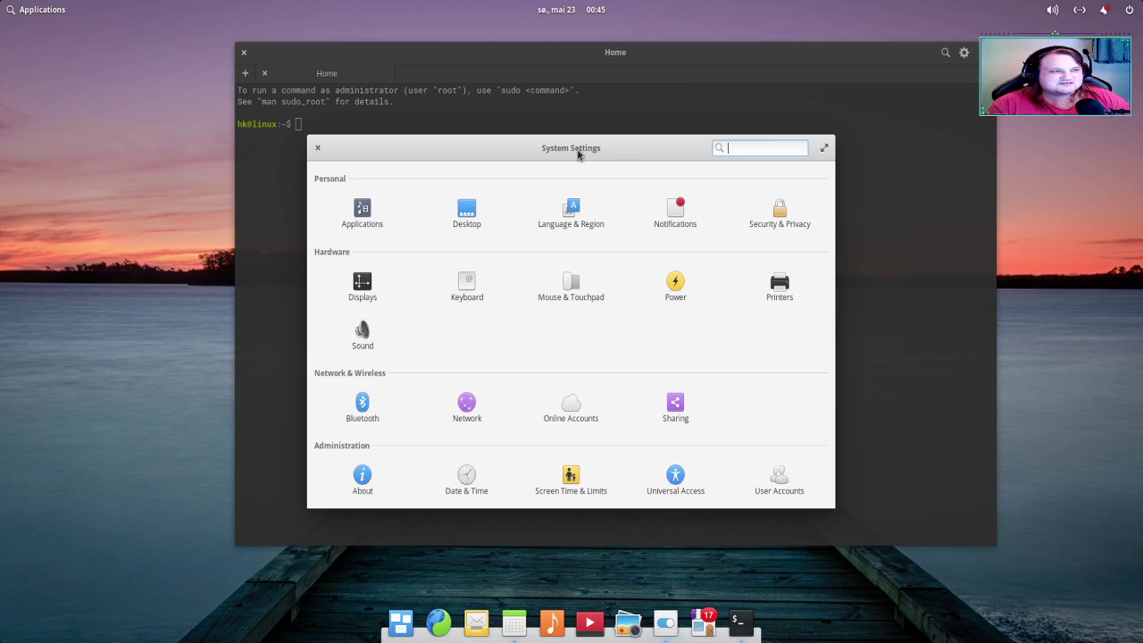
{"action": "mouse_move", "coordinate": [577, 153]}
{"action": "left_mouse_down"}
{"action": "mouse_move", "coordinate": [679, 31]}
{"action": "mouse_move", "coordinate": [579, 131]}
{"action": "left_mouse_up"}
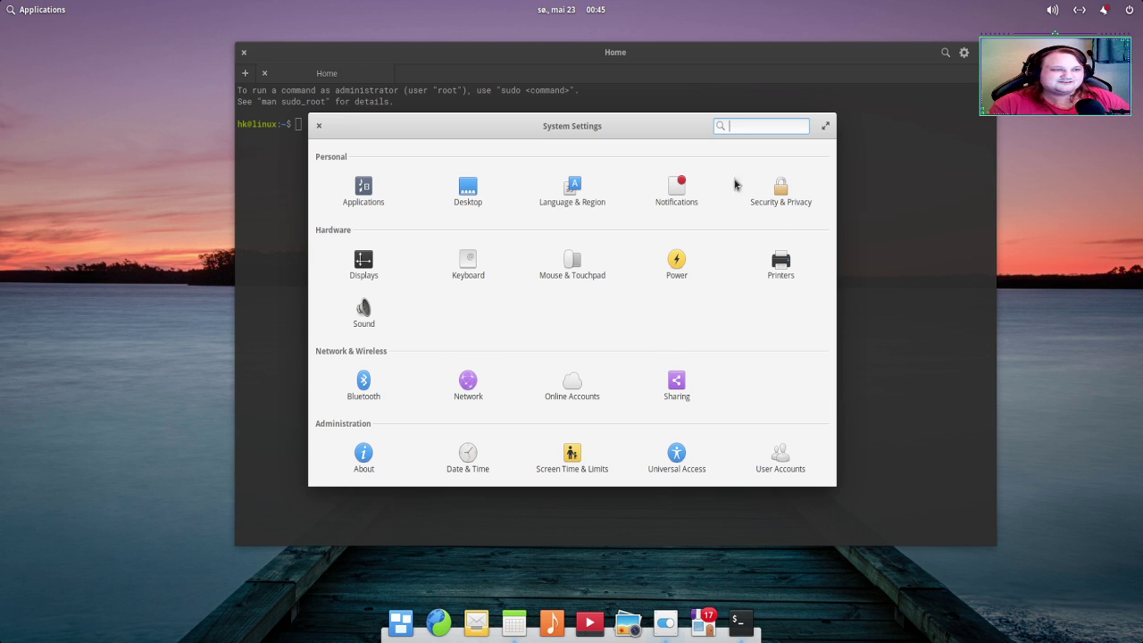
{"action": "left_click_drag", "start_coordinate": [614, 125], "coordinate": [592, 82]}
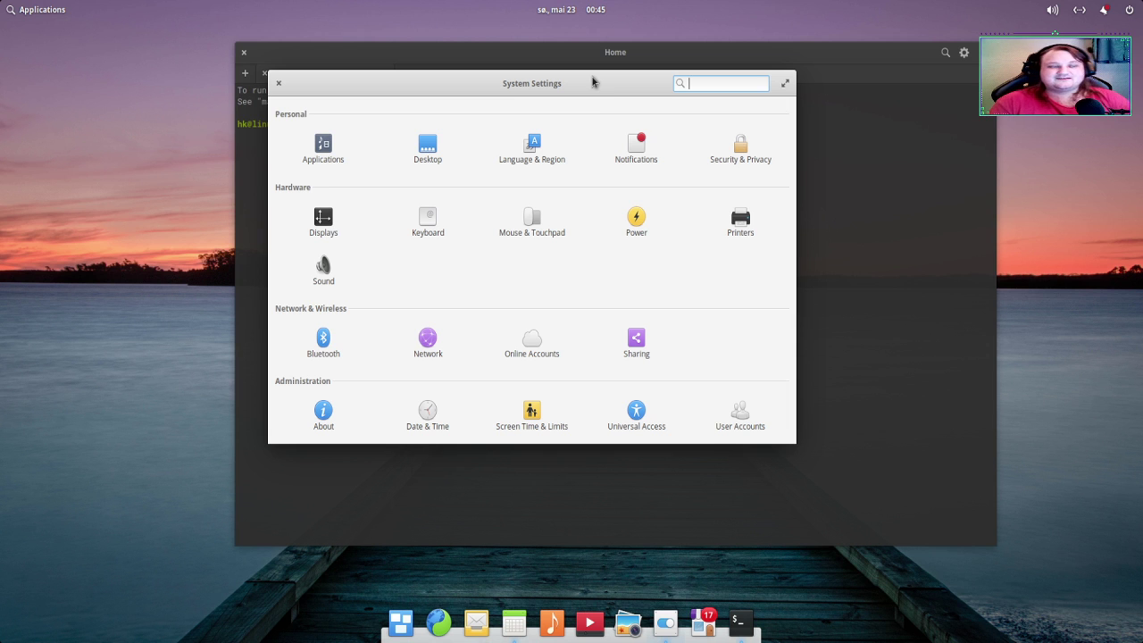
{"action": "left_click_drag", "start_coordinate": [414, 97], "coordinate": [484, 144]}
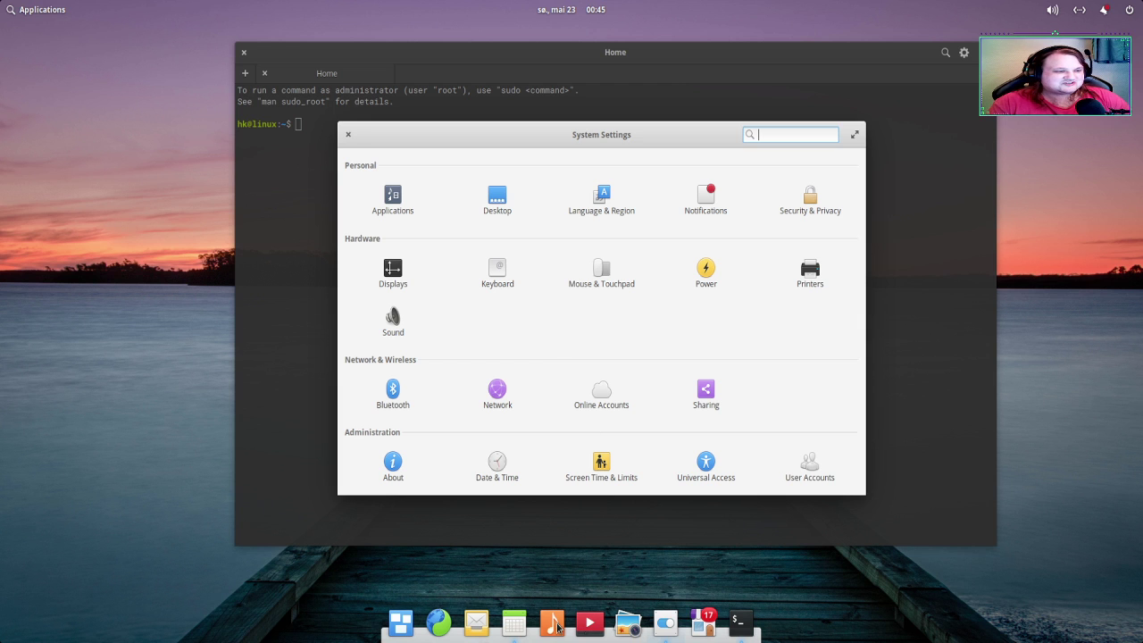
{"action": "left_click", "coordinate": [348, 135]}
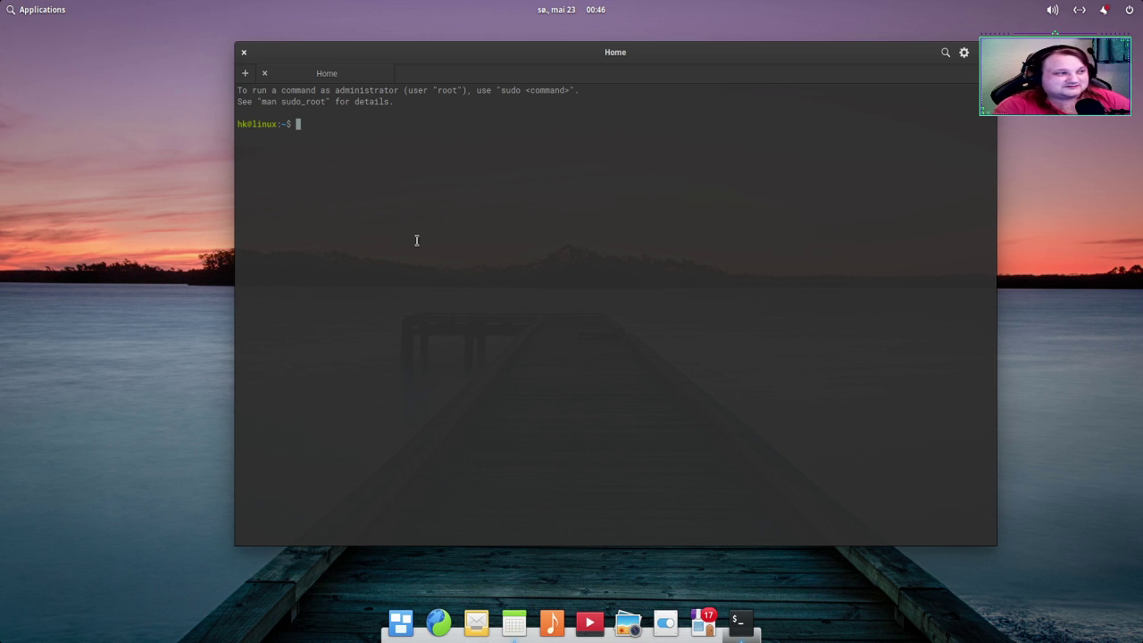
Run sudo apt update with the admin password (259 upgradable packages), then launch AppCenter.
{"action": "type", "text": "sudo apt u"}
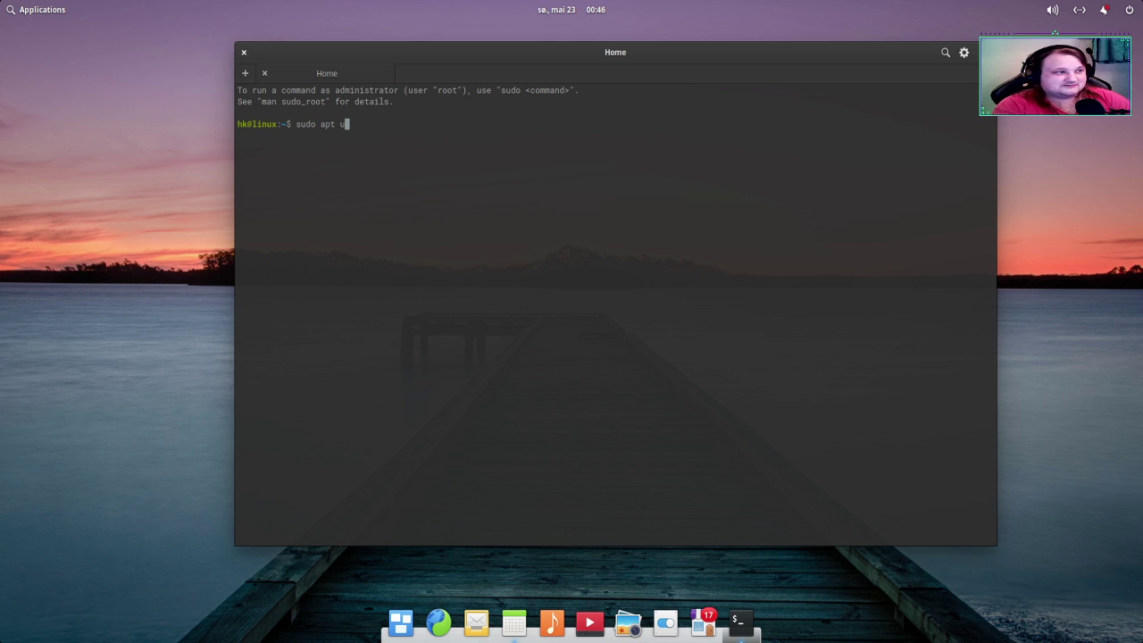
{"action": "type", "text": "pdate"}
{"action": "key", "text": "Return"}
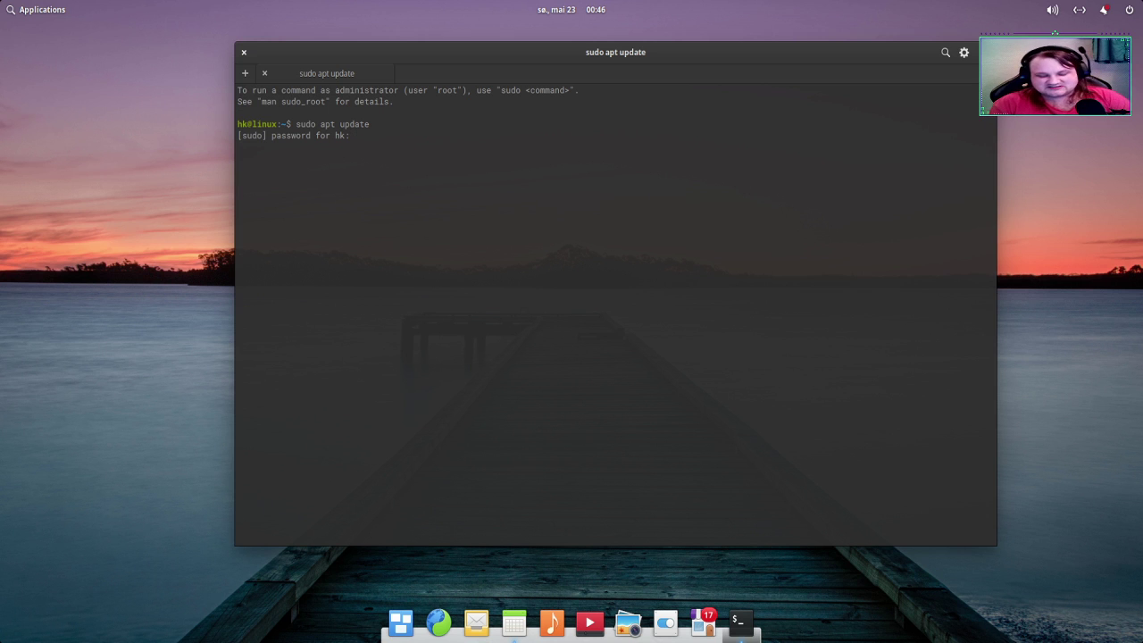
{"action": "type", "text": "****************"}
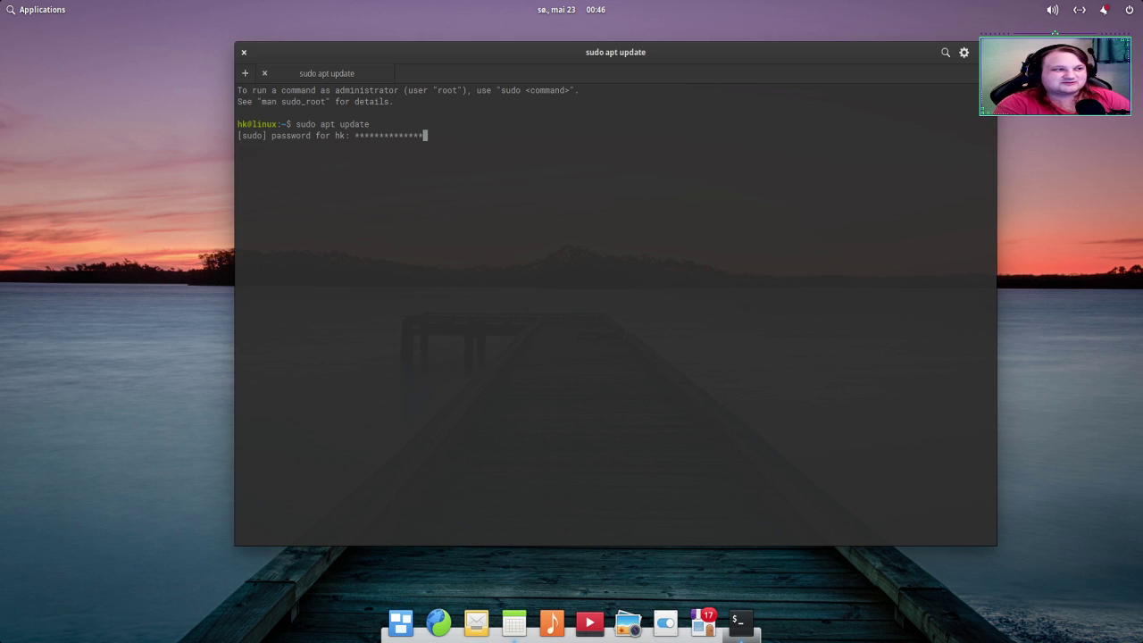
{"action": "key", "text": "BackSpace"}
{"action": "key", "text": "BackSpace"}
{"action": "key", "text": "BackSpace"}
{"action": "key", "text": "BackSpace"}
{"action": "key", "text": "BackSpace"}
{"action": "key", "text": "BackSpace"}
{"action": "key", "text": "BackSpace"}
{"action": "key", "text": "BackSpace"}
{"action": "key", "text": "BackSpace"}
{"action": "key", "text": "BackSpace"}
{"action": "key", "text": "BackSpace"}
{"action": "key", "text": "BackSpace"}
{"action": "key", "text": "BackSpace"}
{"action": "key", "text": "BackSpace"}
{"action": "key", "text": "BackSpace"}
{"action": "key", "text": "BackSpace"}
{"action": "key", "text": "BackSpace"}
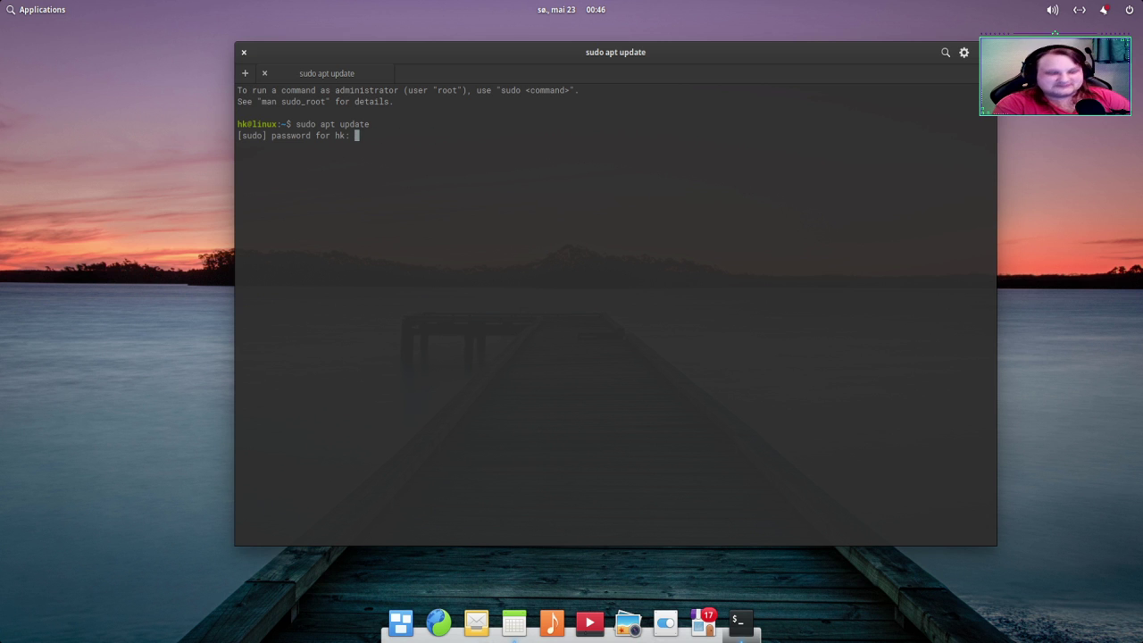
{"action": "type", "text": "********"}
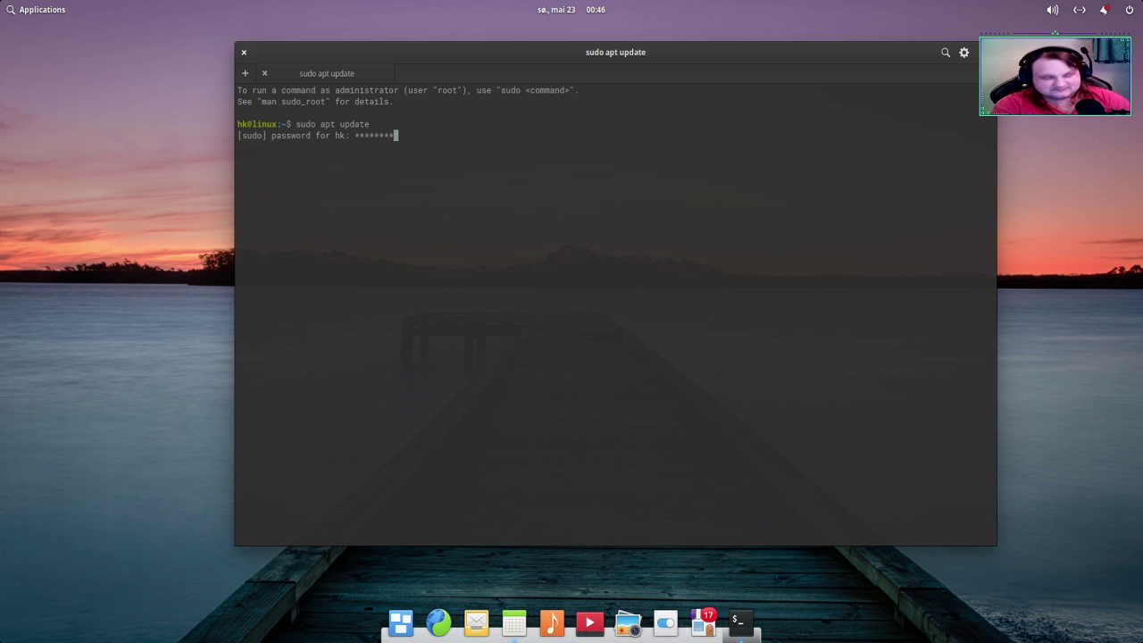
{"action": "key", "text": "Return"}
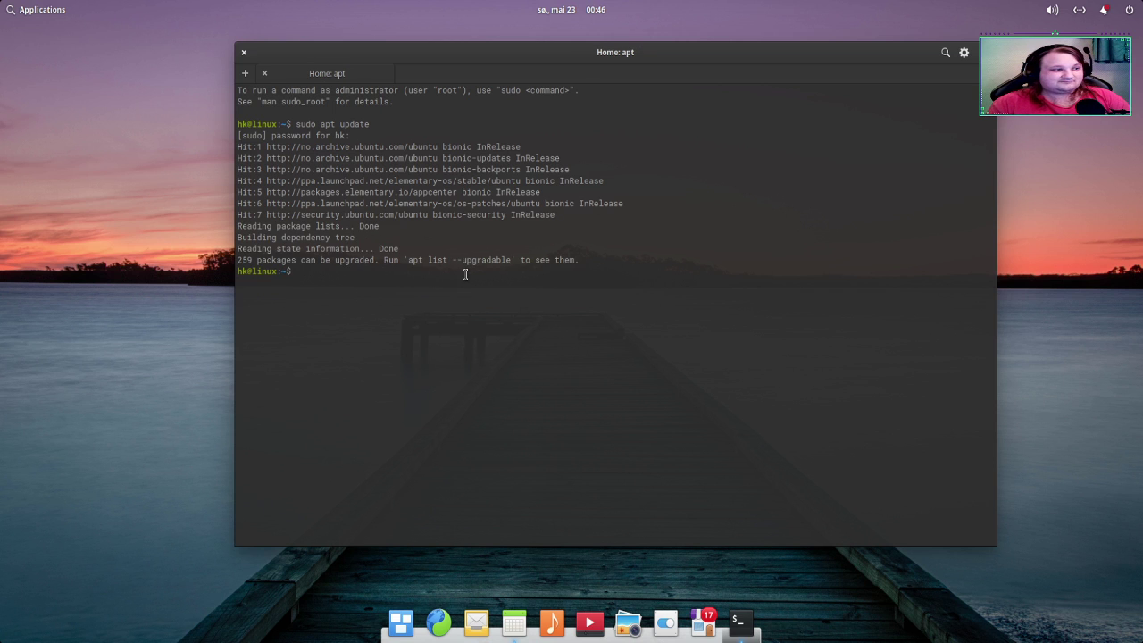
{"action": "left_click", "coordinate": [710, 622]}
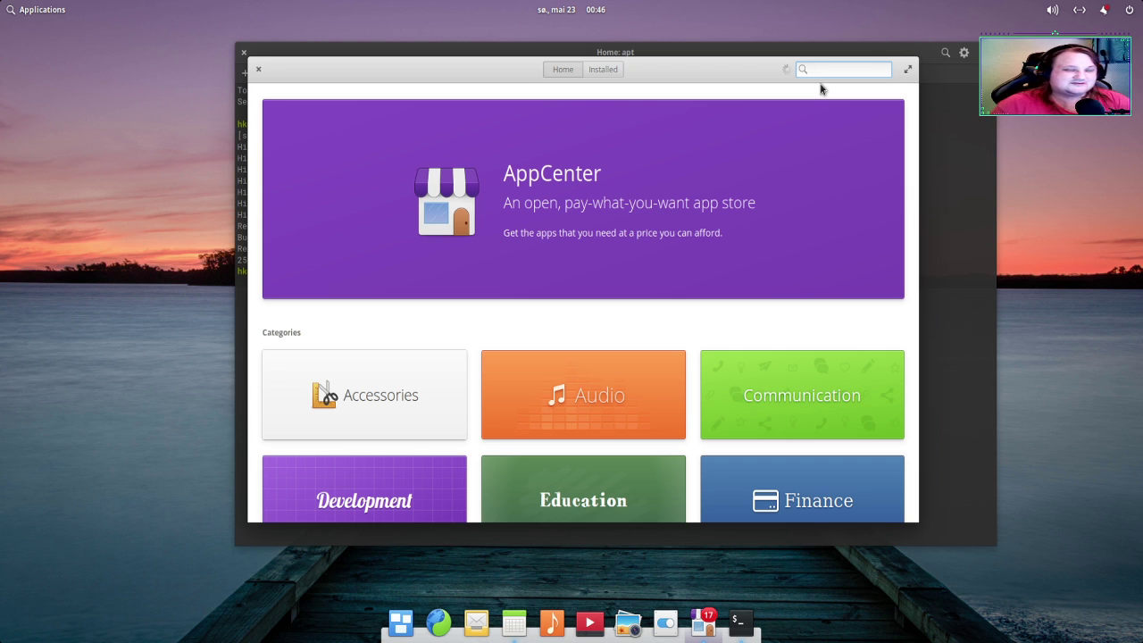
Check the updates list, return Home, search 'eddy' and inspect Eddy's $5.00 amount options.
{"action": "left_click", "coordinate": [601, 71]}
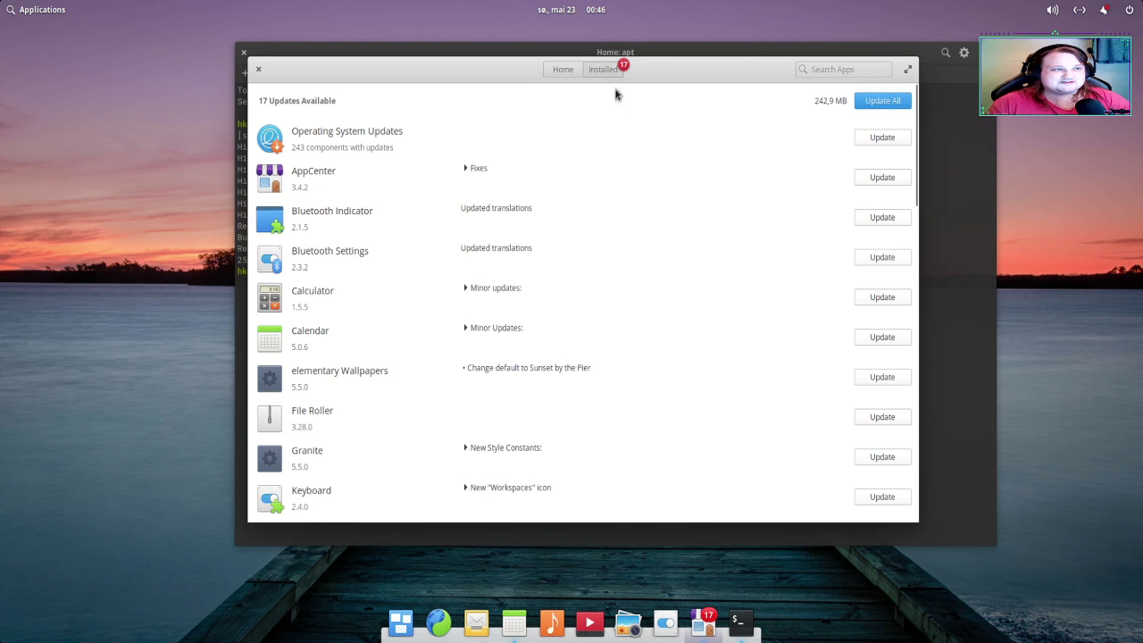
{"action": "left_click", "coordinate": [561, 70]}
{"action": "type", "text": "eddy"}
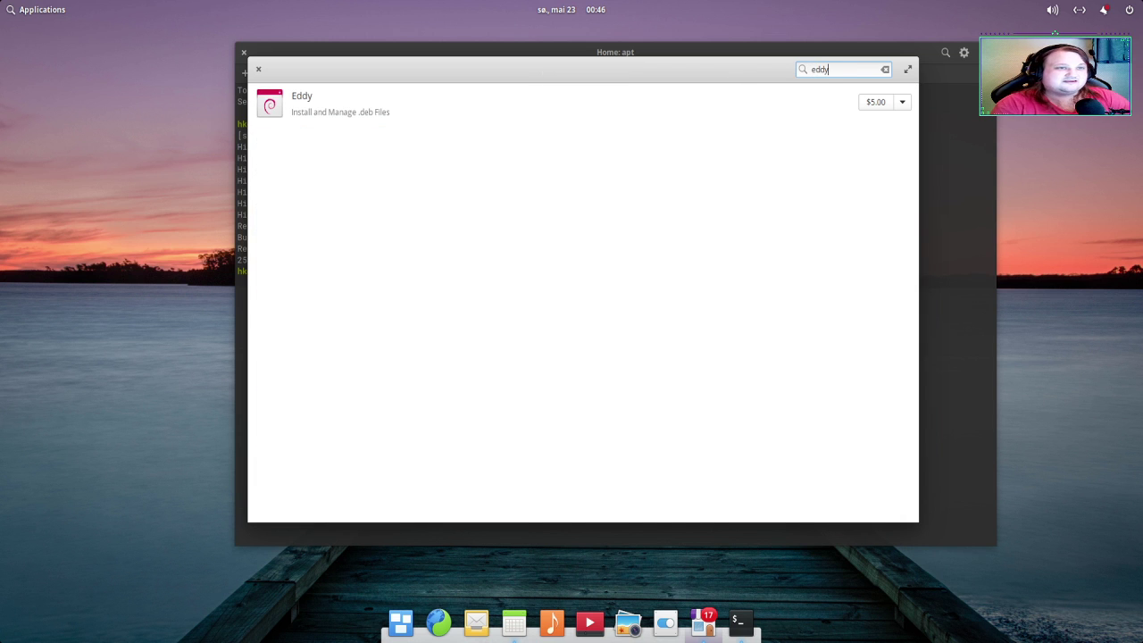
{"action": "left_click", "coordinate": [901, 103]}
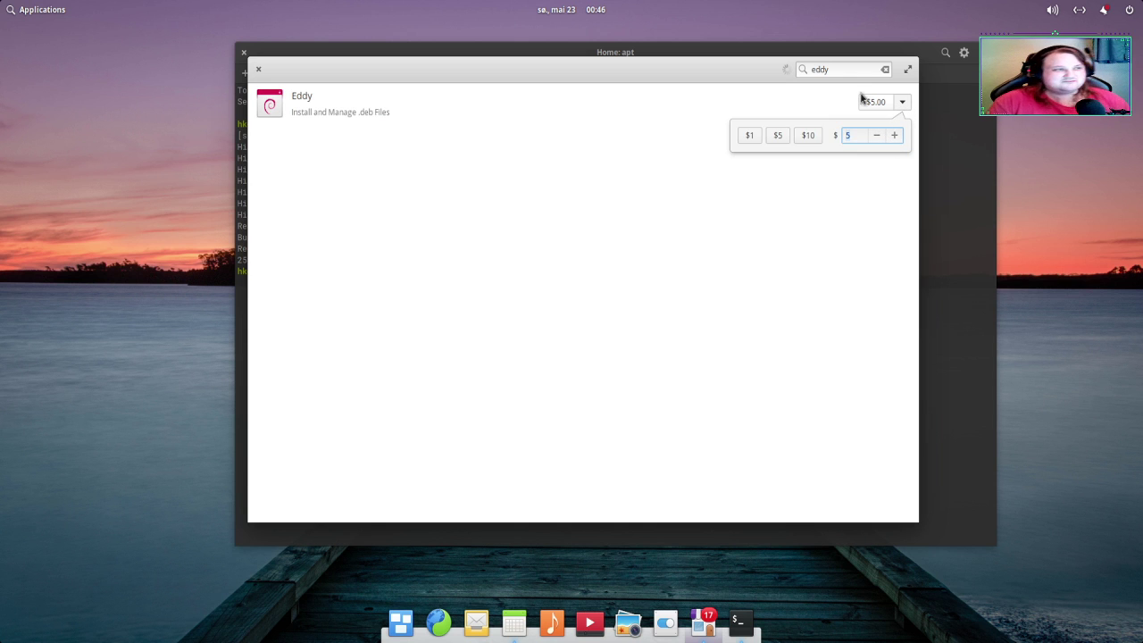
{"action": "left_click", "coordinate": [749, 180]}
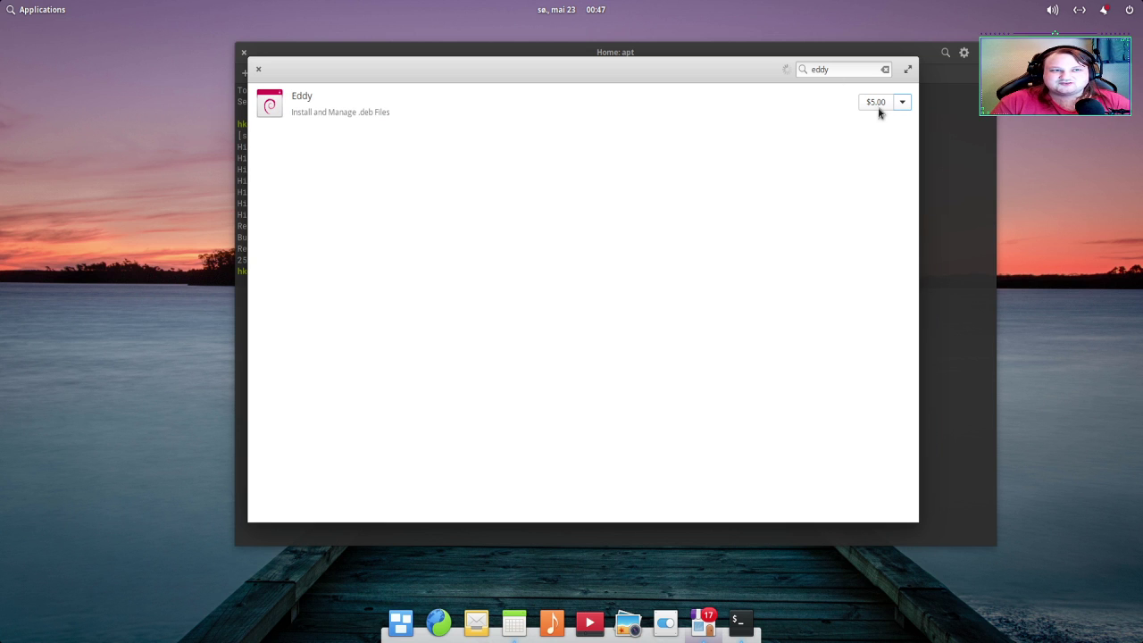
Install Eddy from its detail page with a custom amount, authorizing with the admin password.
{"action": "left_click", "coordinate": [408, 102]}
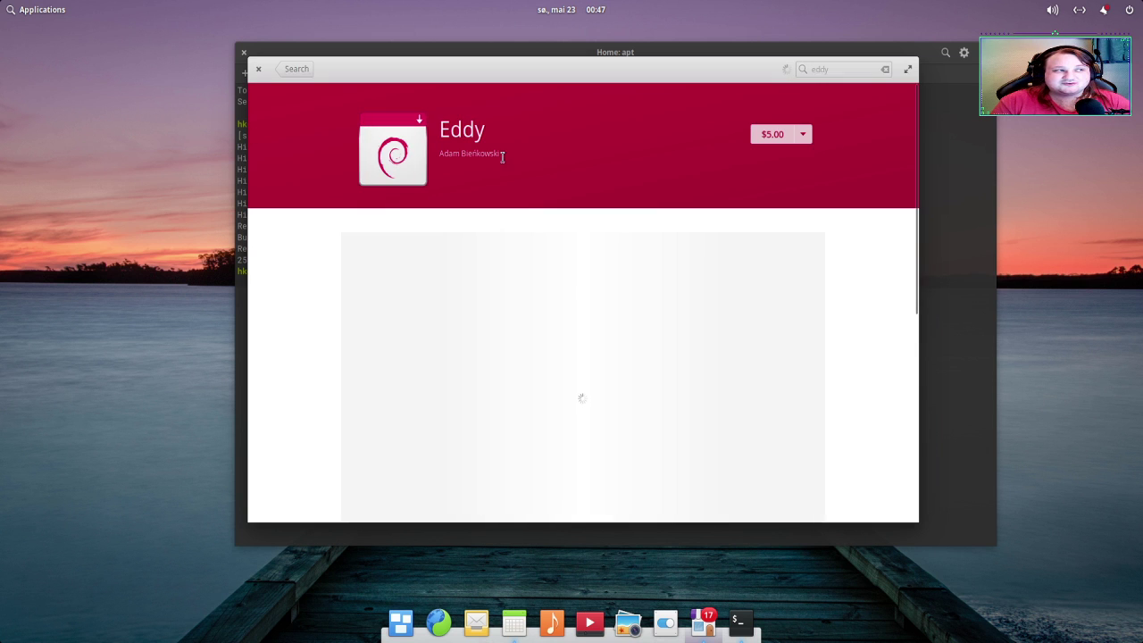
{"action": "left_click", "coordinate": [804, 136]}
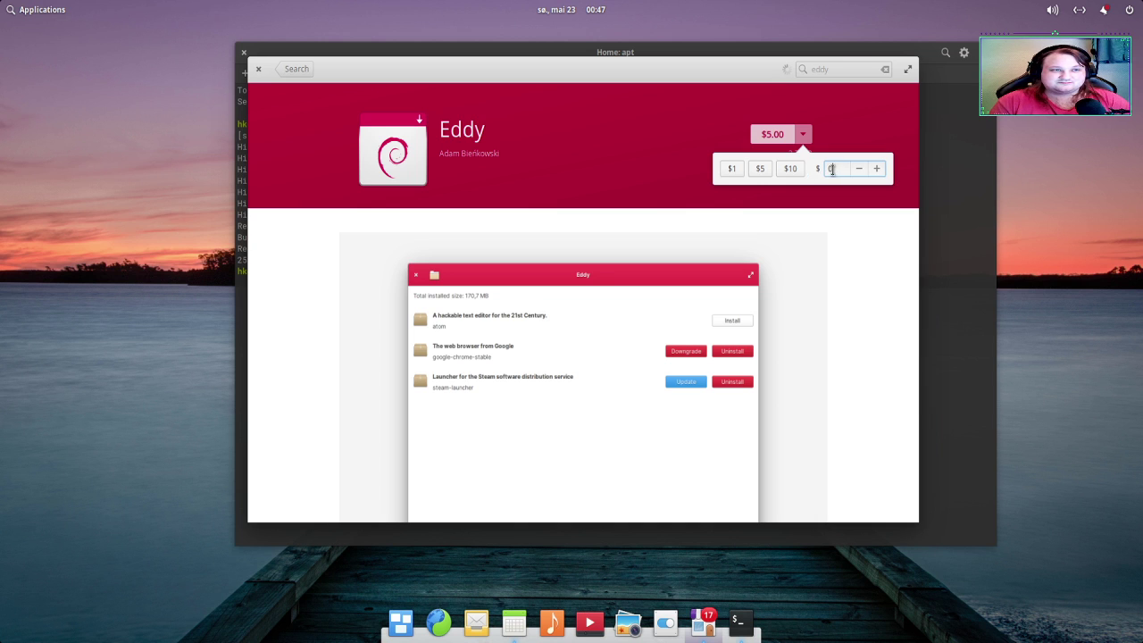
{"action": "key", "text": "Return"}
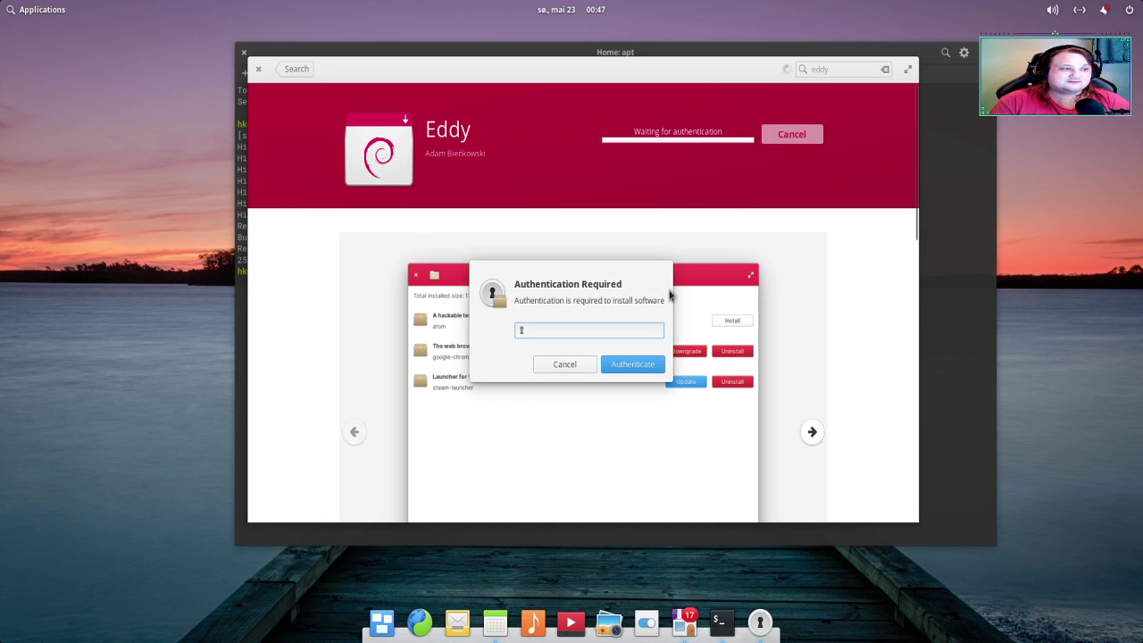
{"action": "type", "text": "•••"}
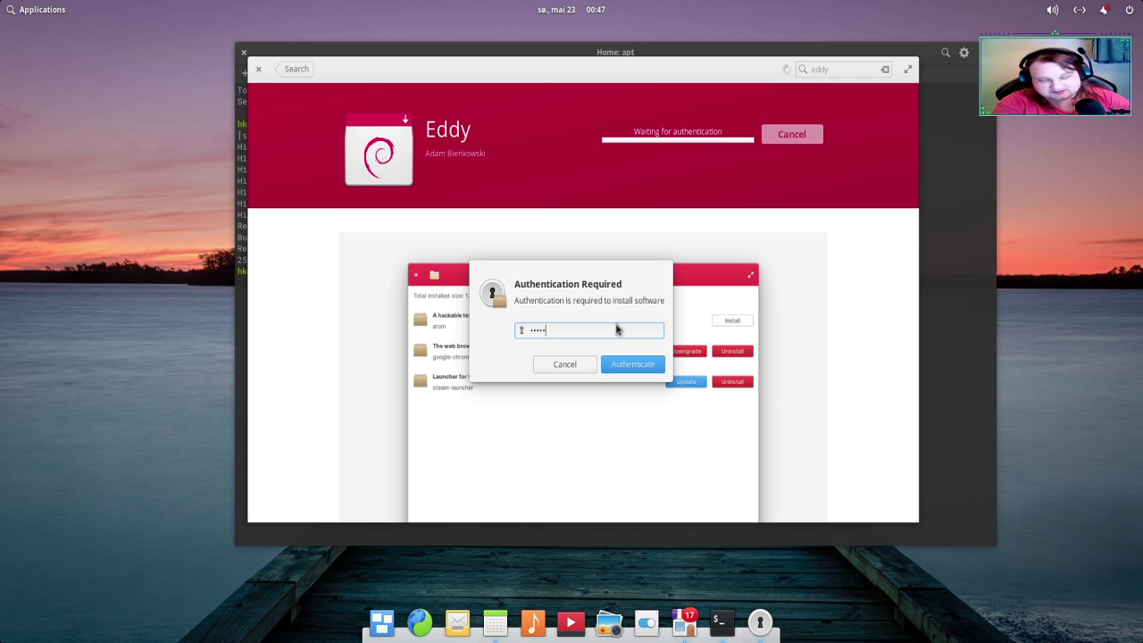
{"action": "key", "text": "Return"}
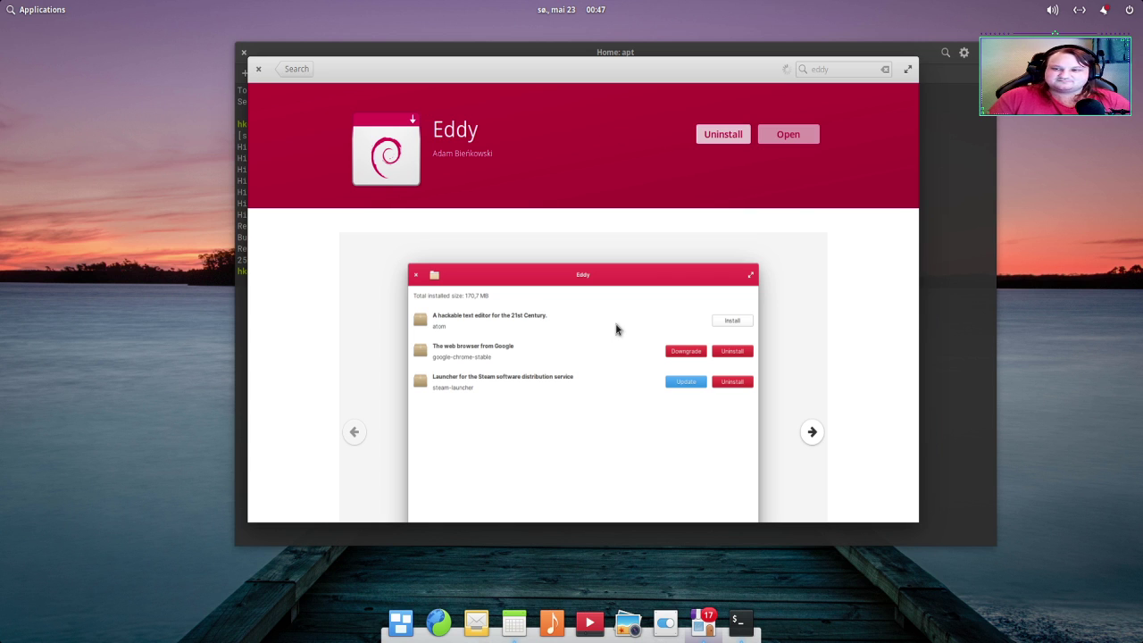
Search 'edd' again, reopen Eddy's page and uninstall it with password authorization.
{"action": "left_click", "coordinate": [297, 72]}
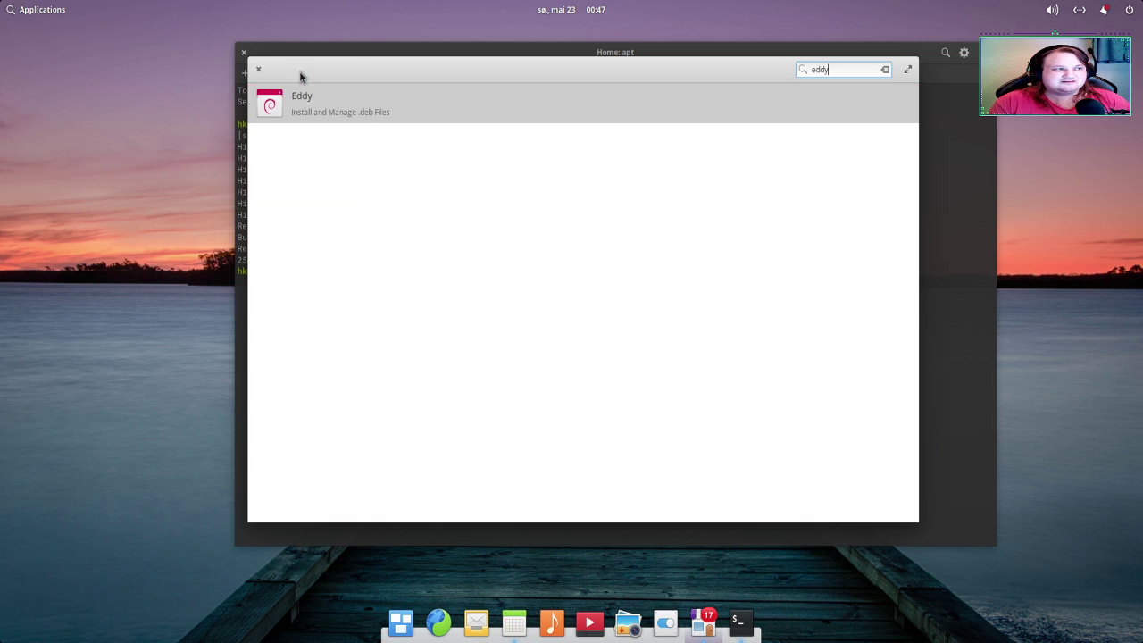
{"action": "double_click", "coordinate": [832, 71]}
{"action": "key", "text": "BackSpace"}
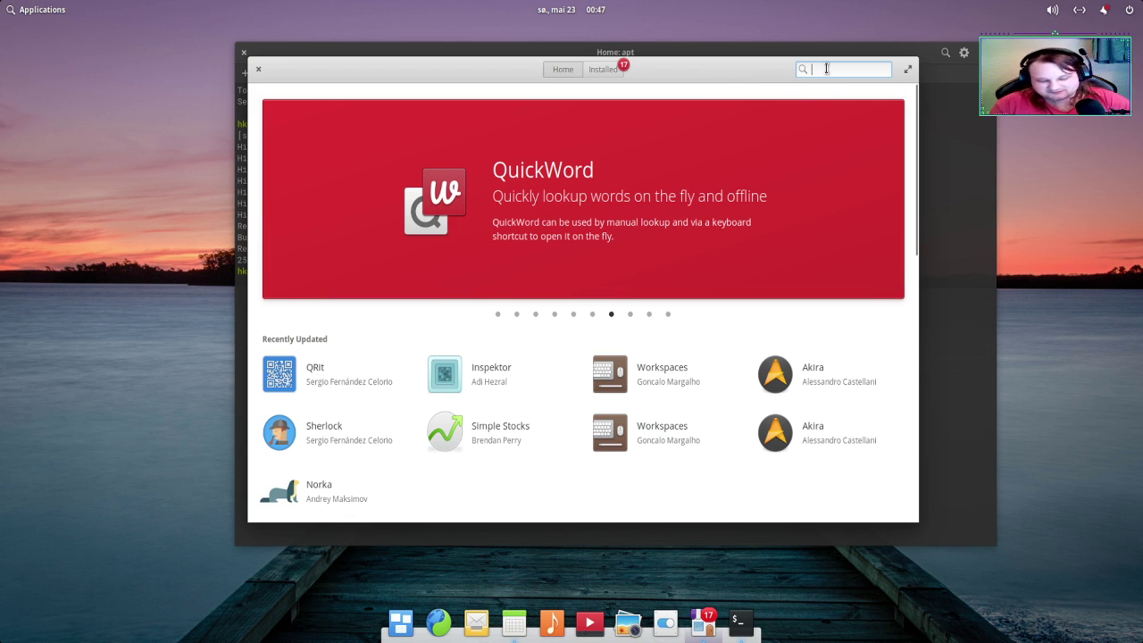
{"action": "type", "text": "edd"}
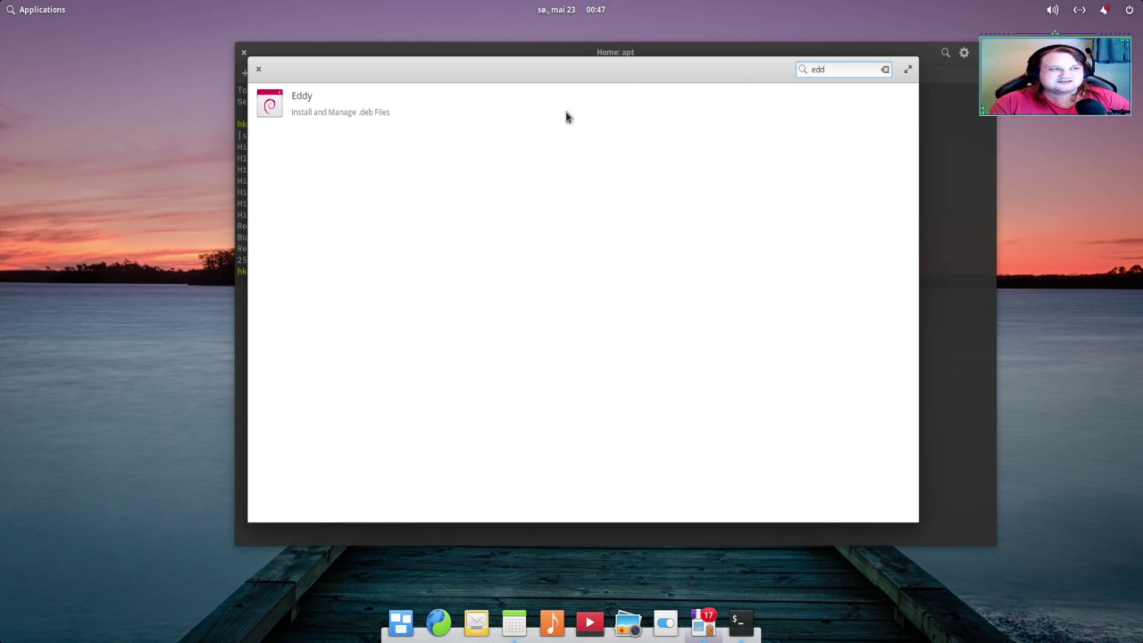
{"action": "left_click", "coordinate": [566, 114]}
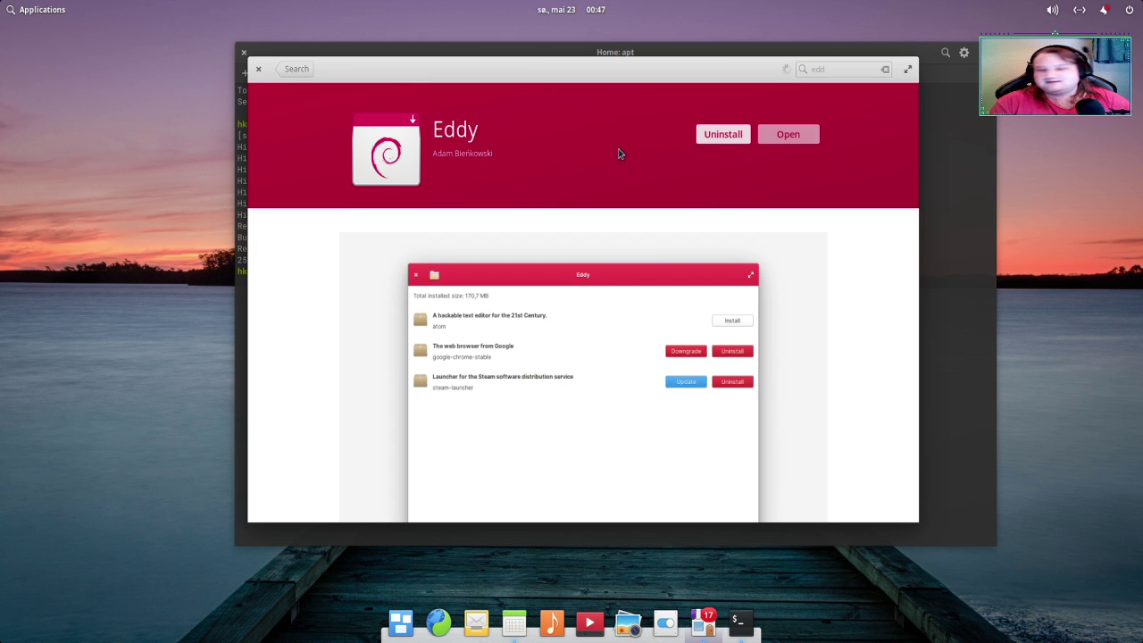
{"action": "left_click", "coordinate": [719, 134]}
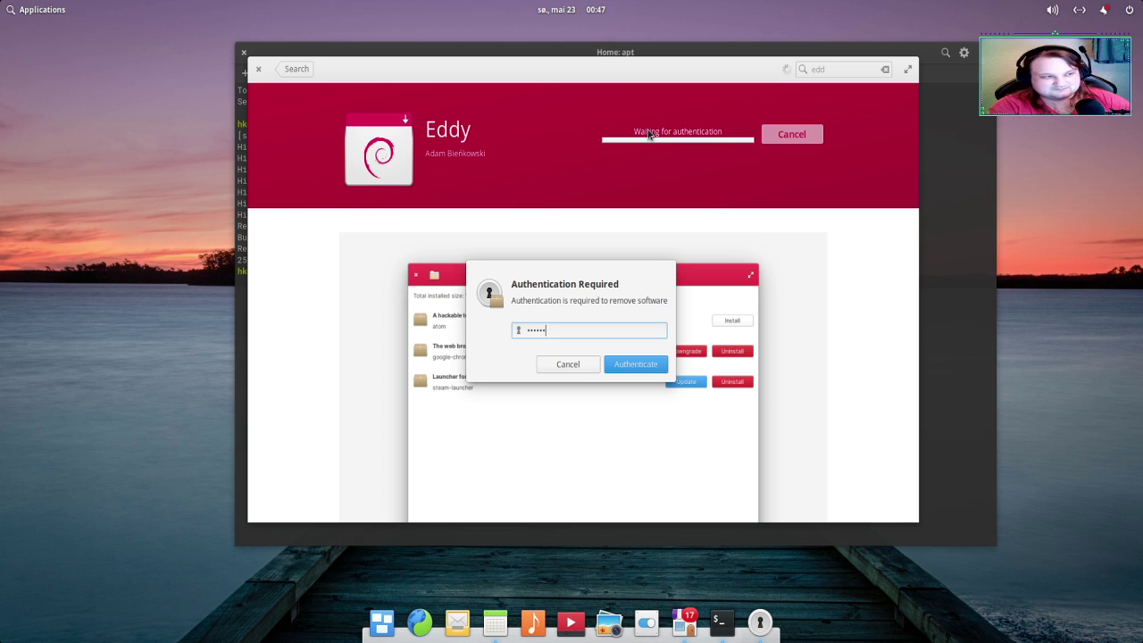
{"action": "key", "text": "Return"}
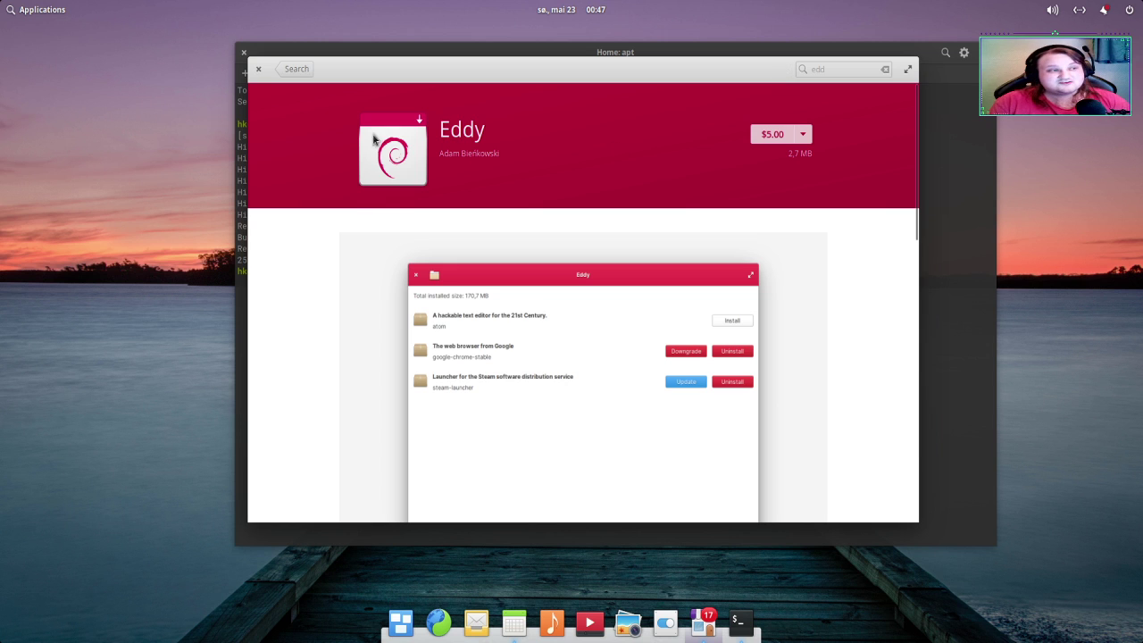
Start buying Eddy for $5.00, then cancel the payment dialog without paying.
{"action": "left_click", "coordinate": [297, 70]}
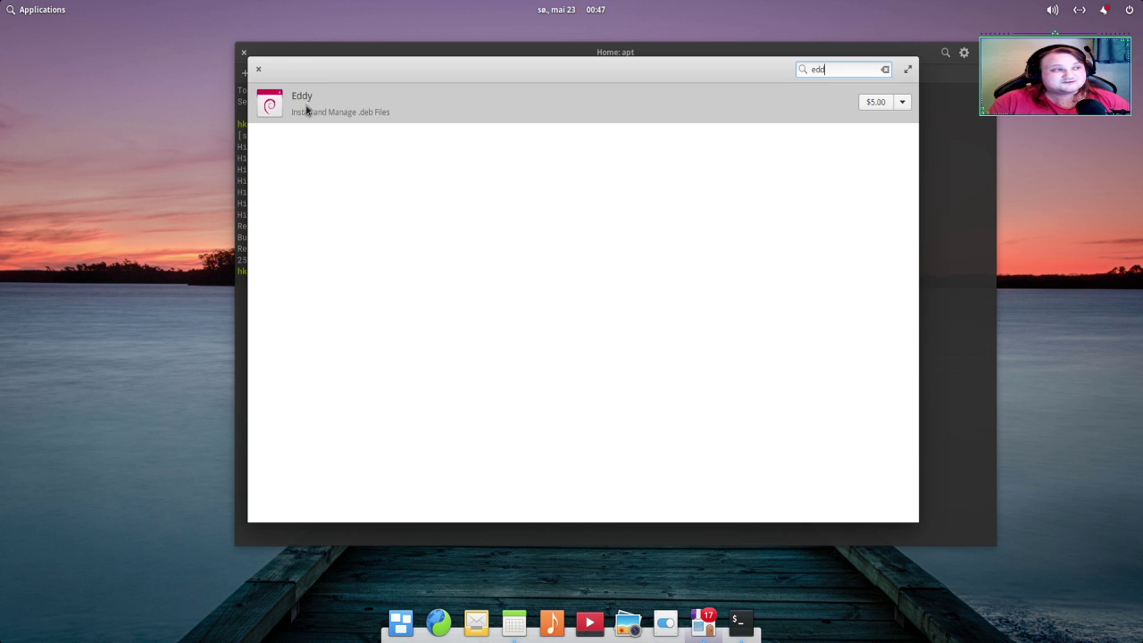
{"action": "left_click", "coordinate": [877, 103]}
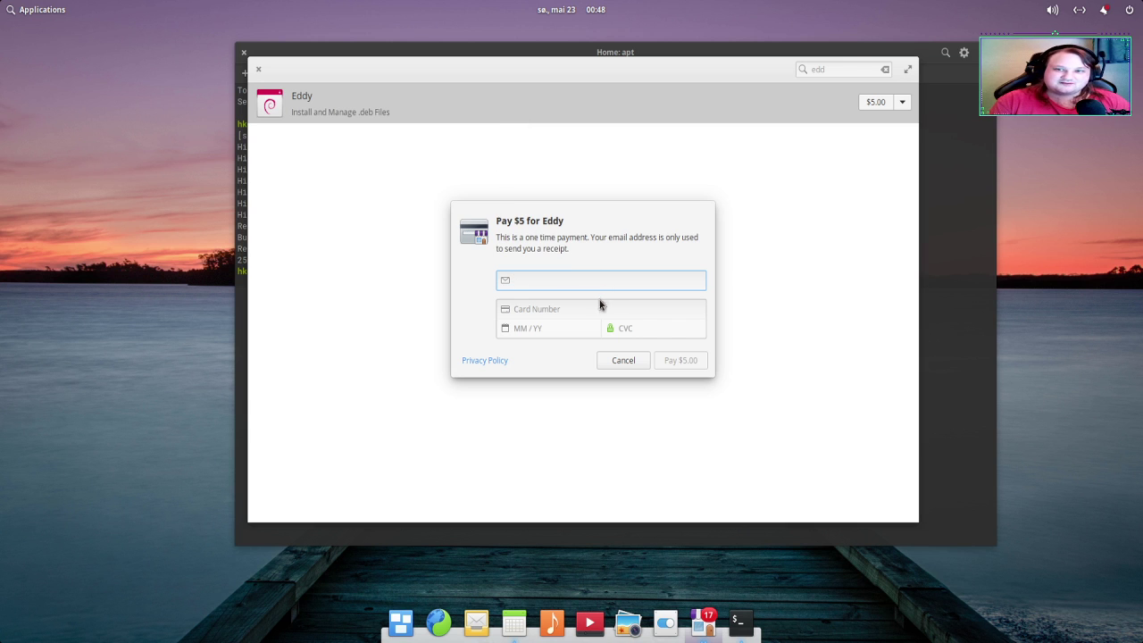
{"action": "left_click", "coordinate": [618, 361]}
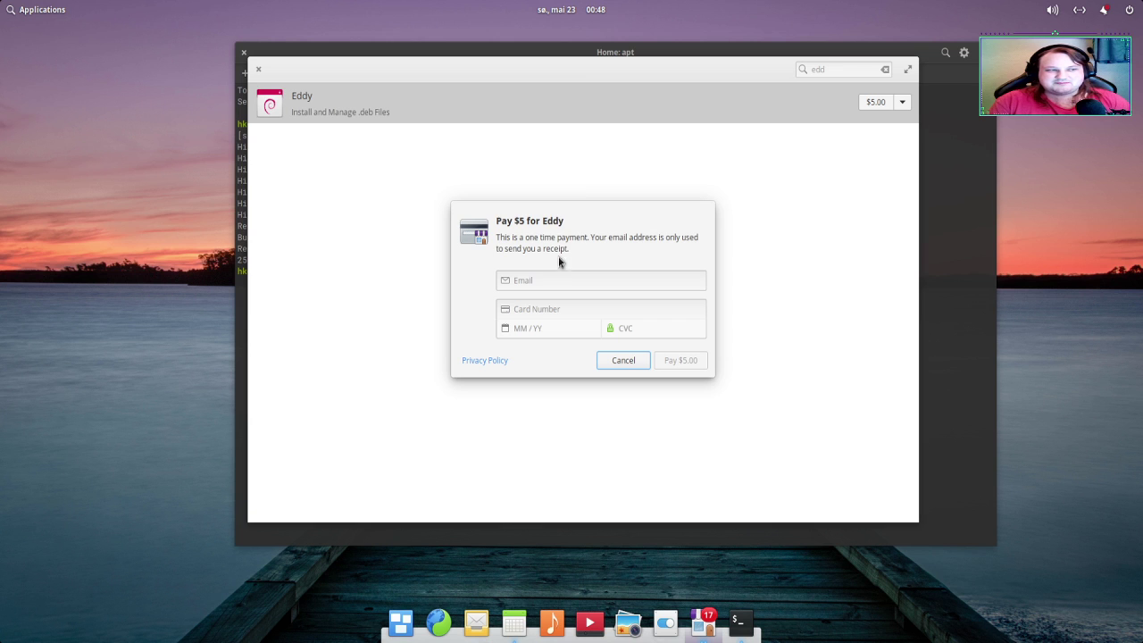
{"action": "left_click", "coordinate": [613, 361]}
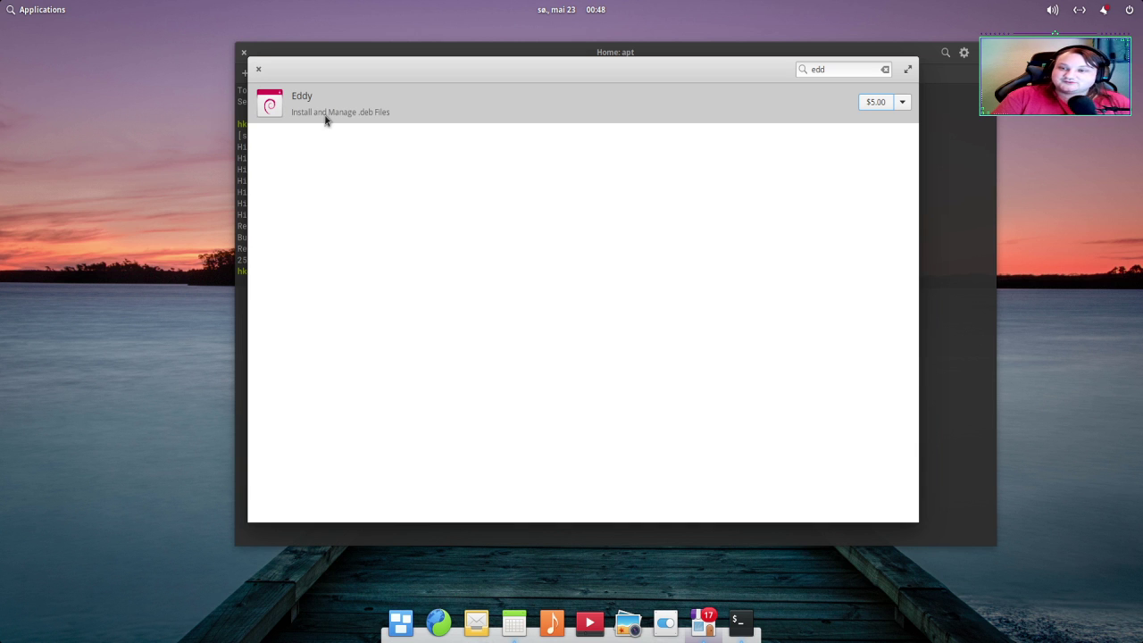
Toggle between AppCenter's Home and updates lists, close AppCenter and open System Settings.
{"action": "left_click", "coordinate": [258, 69]}
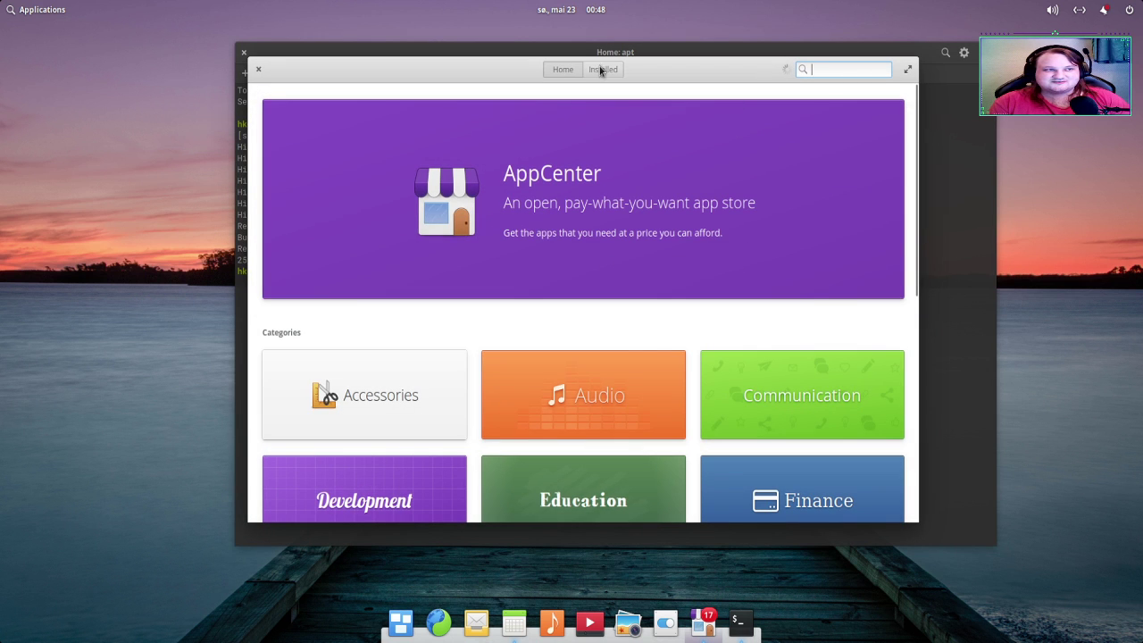
{"action": "left_click", "coordinate": [600, 71]}
{"action": "left_click", "coordinate": [568, 74]}
{"action": "left_click", "coordinate": [597, 74]}
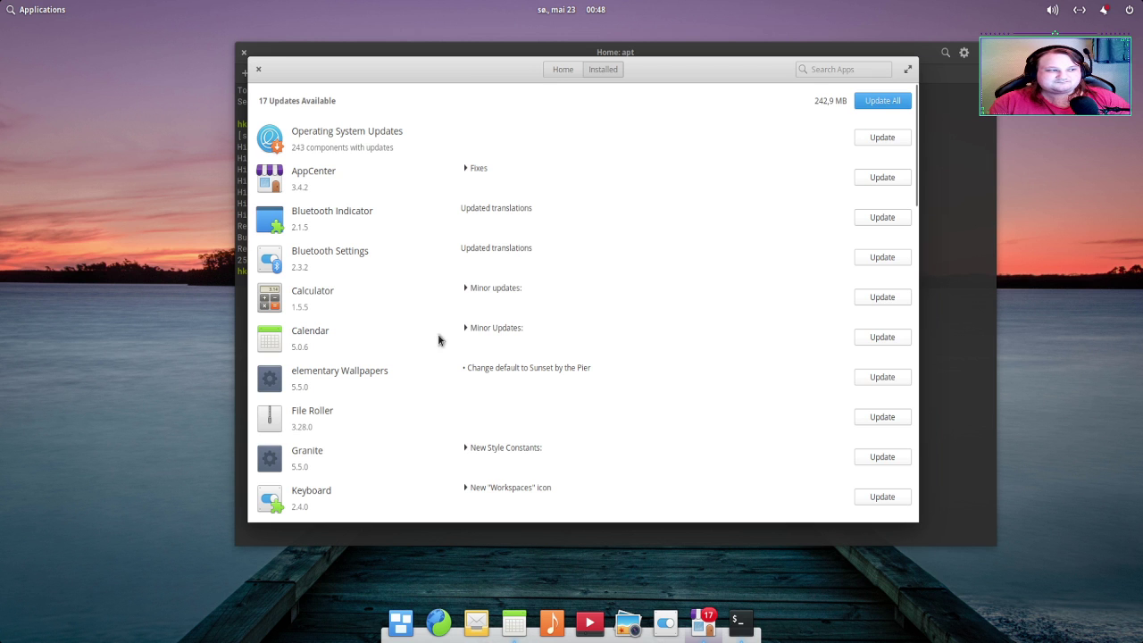
{"action": "left_click", "coordinate": [258, 69]}
{"action": "left_click", "coordinate": [665, 623]}
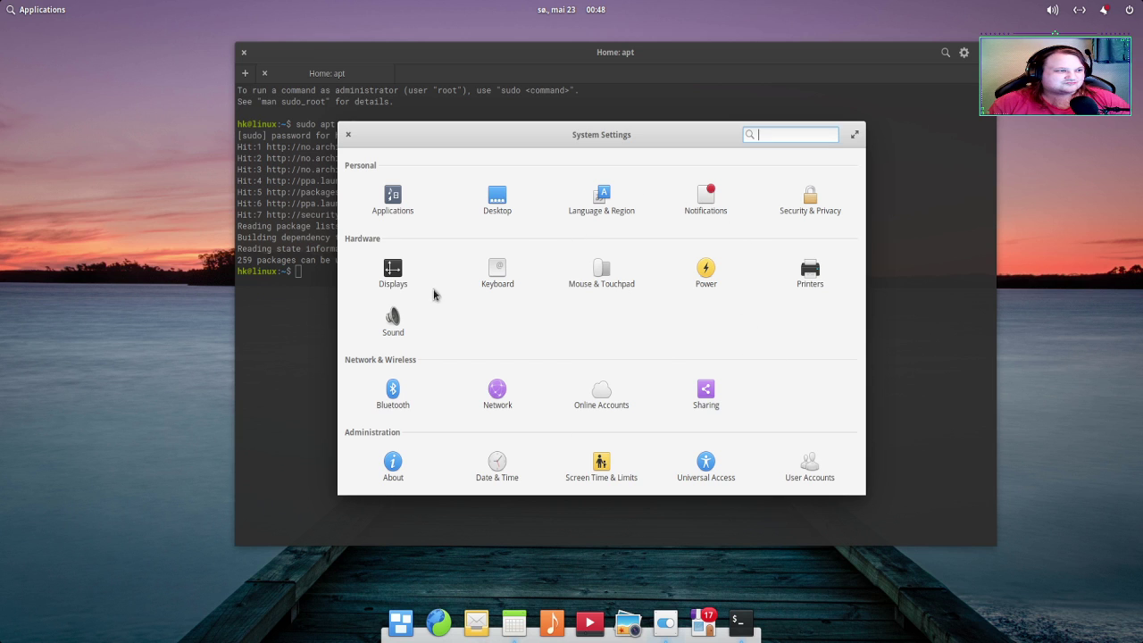
{"action": "left_click", "coordinate": [396, 275]}
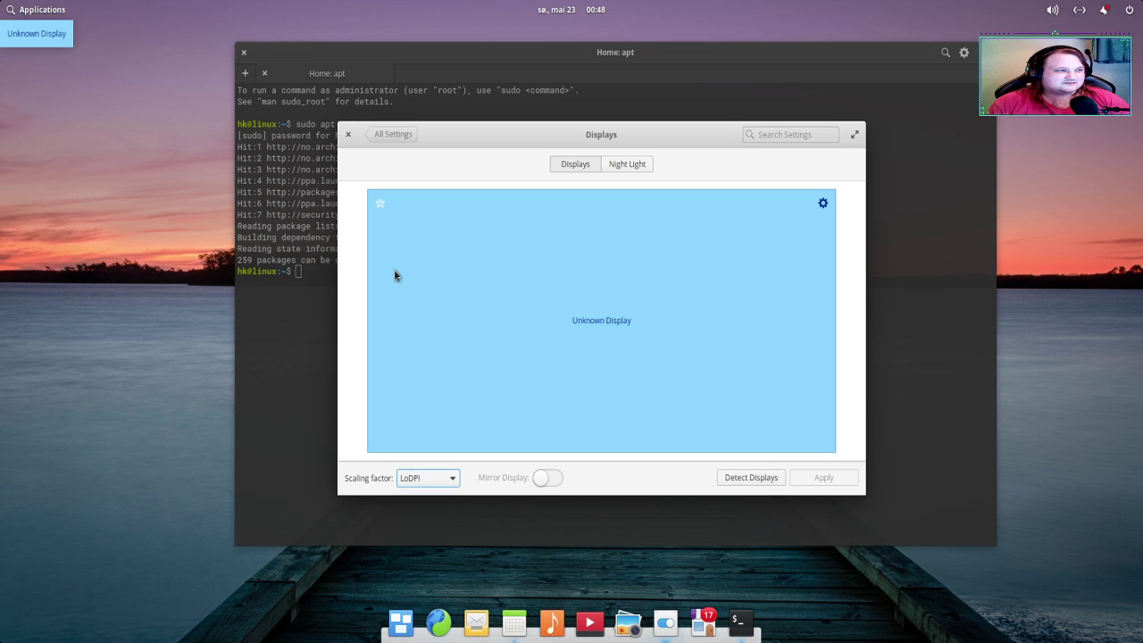
{"action": "left_click", "coordinate": [382, 135]}
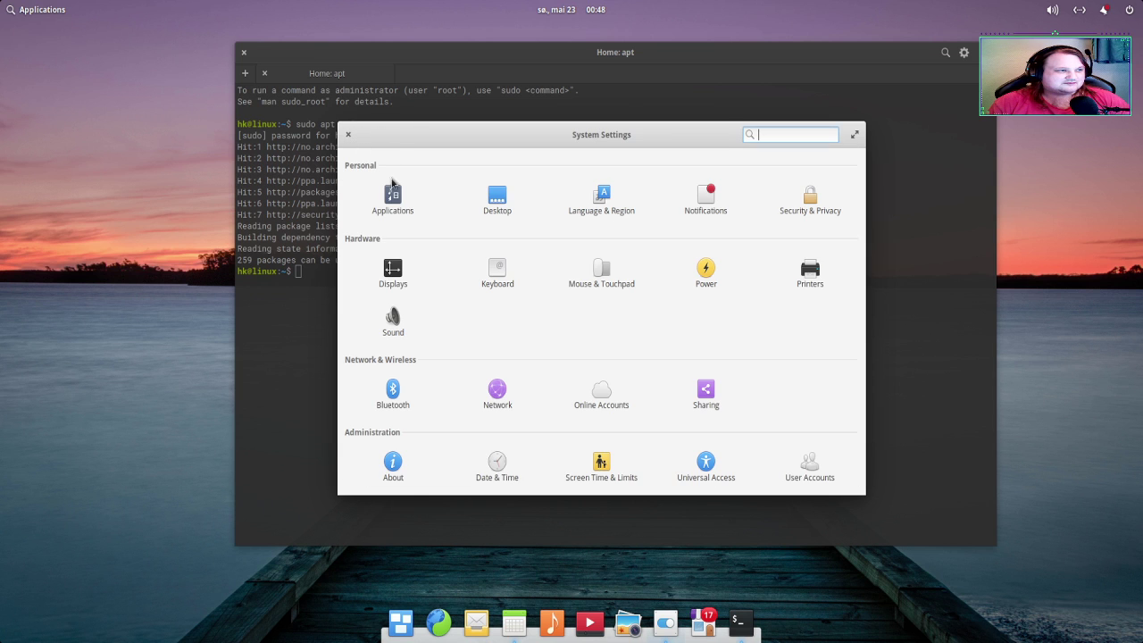
{"action": "left_click", "coordinate": [393, 203]}
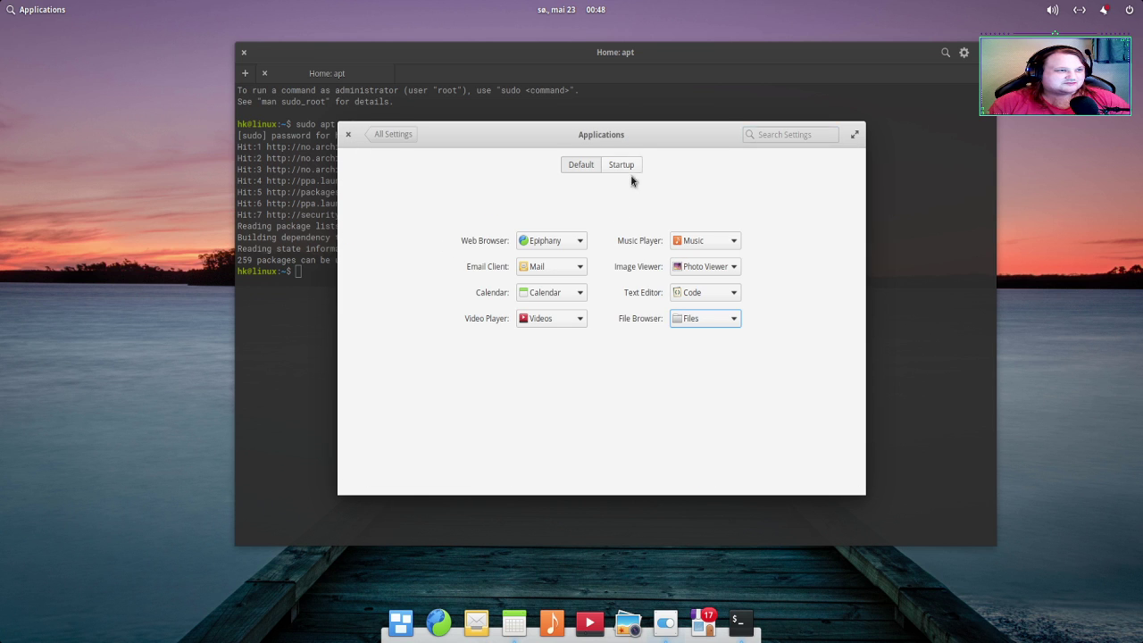
{"action": "left_click", "coordinate": [393, 137]}
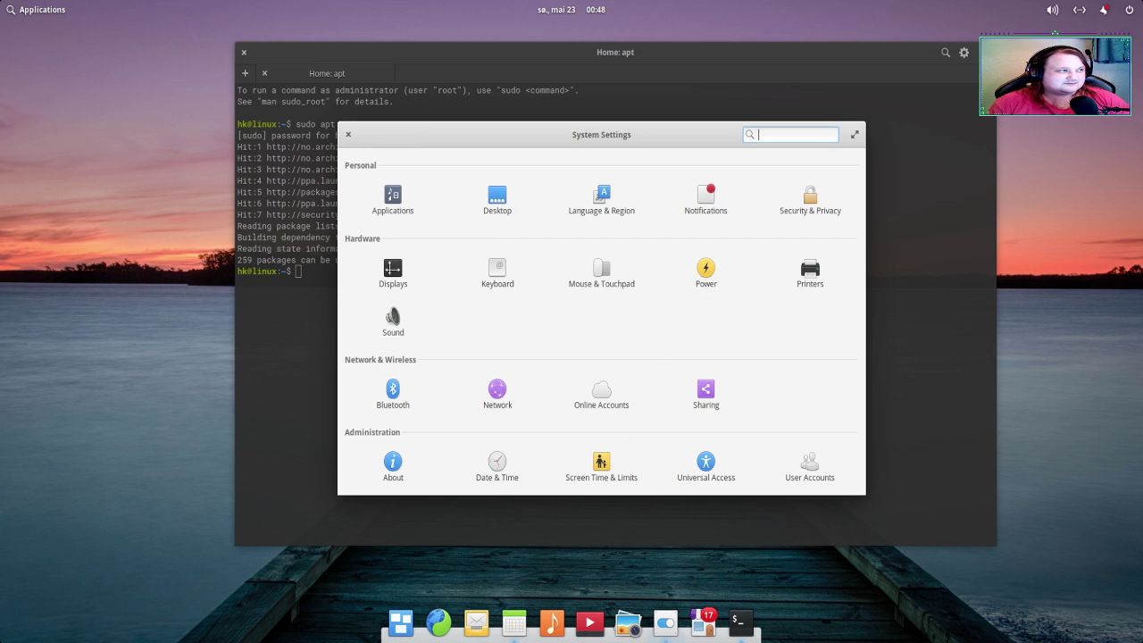
{"action": "left_click", "coordinate": [42, 11]}
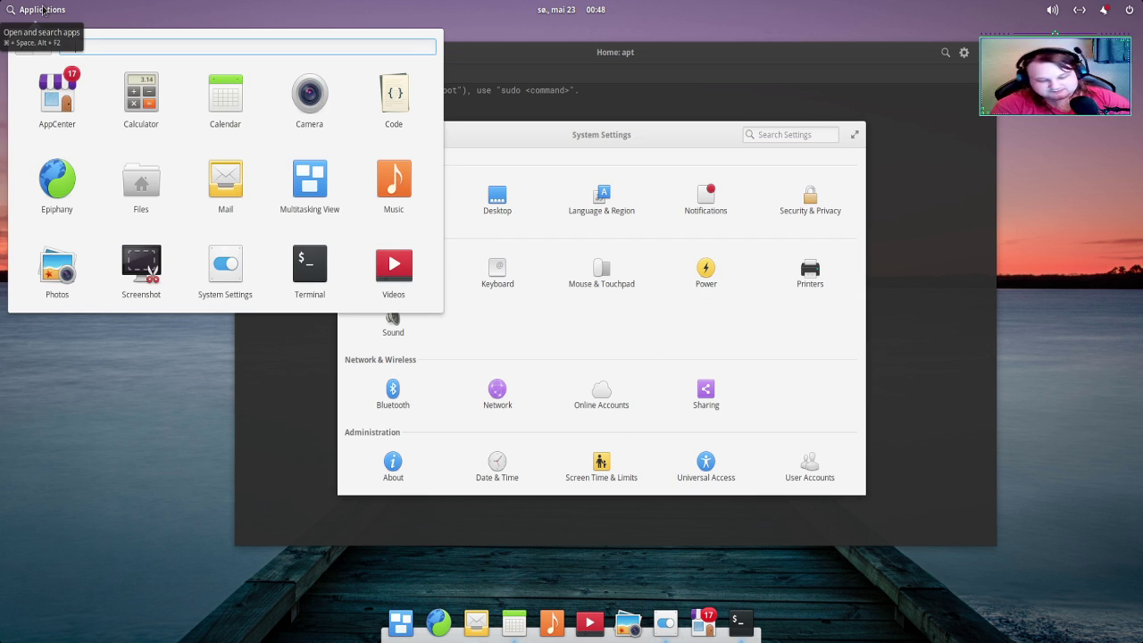
{"action": "type", "text": "theme"}
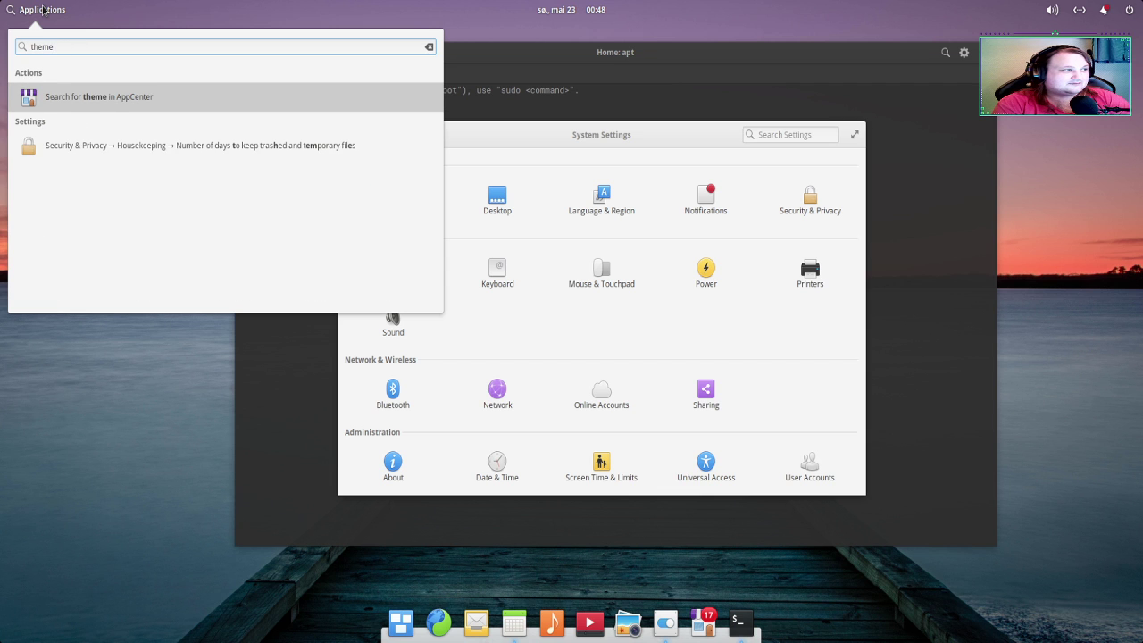
{"action": "key", "text": "BackSpace"}
{"action": "key", "text": "BackSpace"}
{"action": "key", "text": "BackSpace"}
{"action": "key", "text": "BackSpace"}
{"action": "key", "text": "BackSpace"}
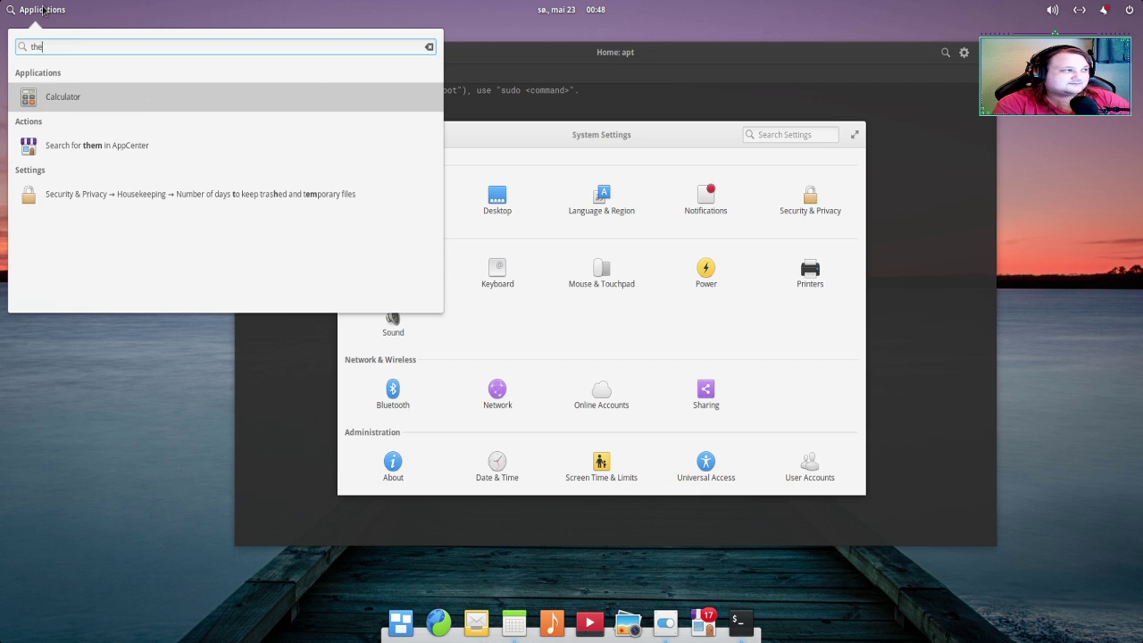
{"action": "type", "text": "a"}
{"action": "key", "text": "BackSpace"}
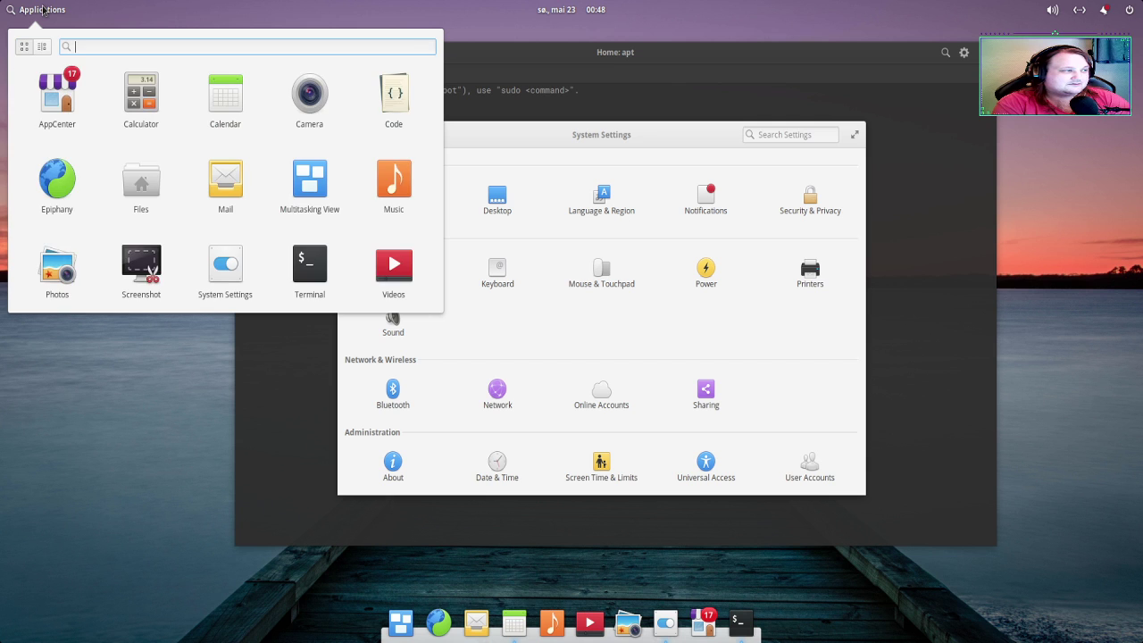
{"action": "type", "text": "look"}
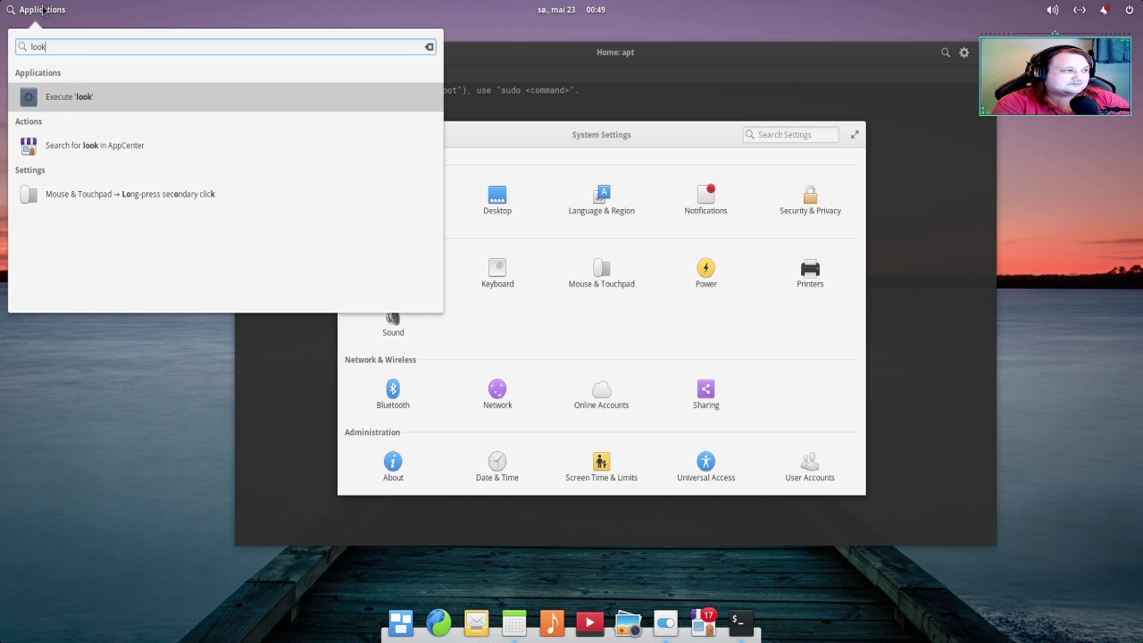
{"action": "key", "text": "BackSpace"}
{"action": "key", "text": "BackSpace"}
{"action": "key", "text": "BackSpace"}
{"action": "key", "text": "BackSpace"}
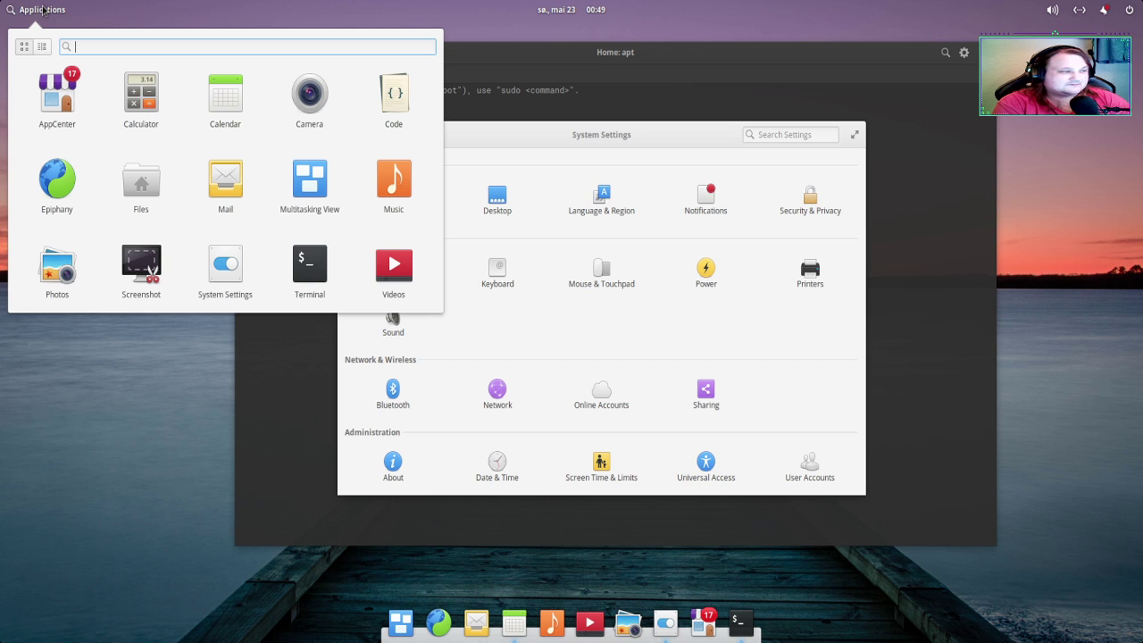
{"action": "type", "text": "appe"}
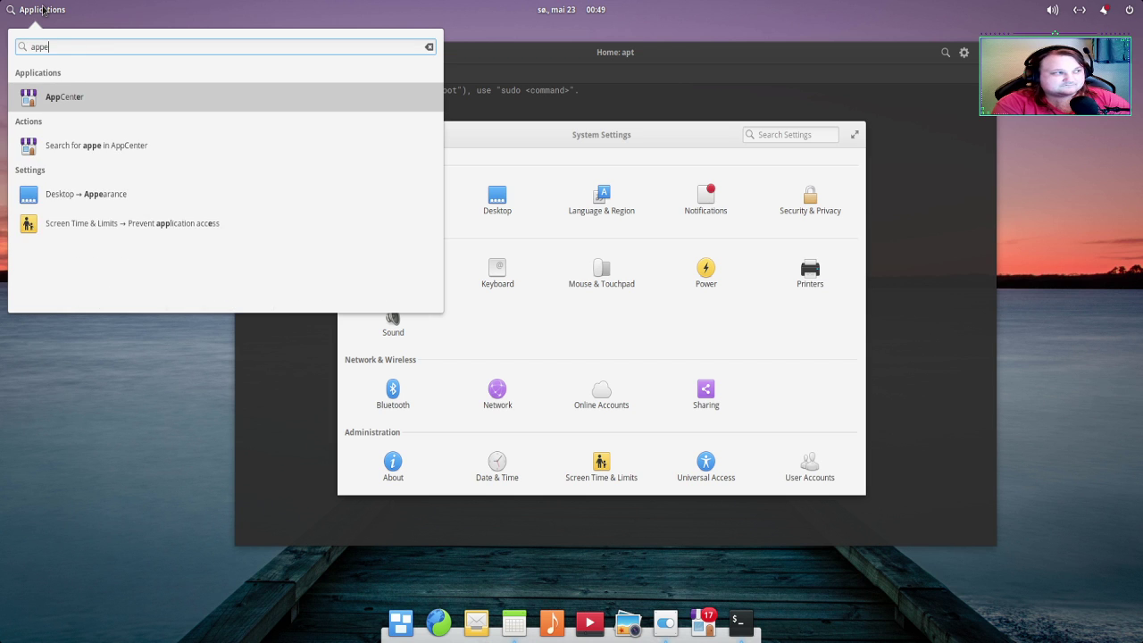
{"action": "type", "text": "aranc"}
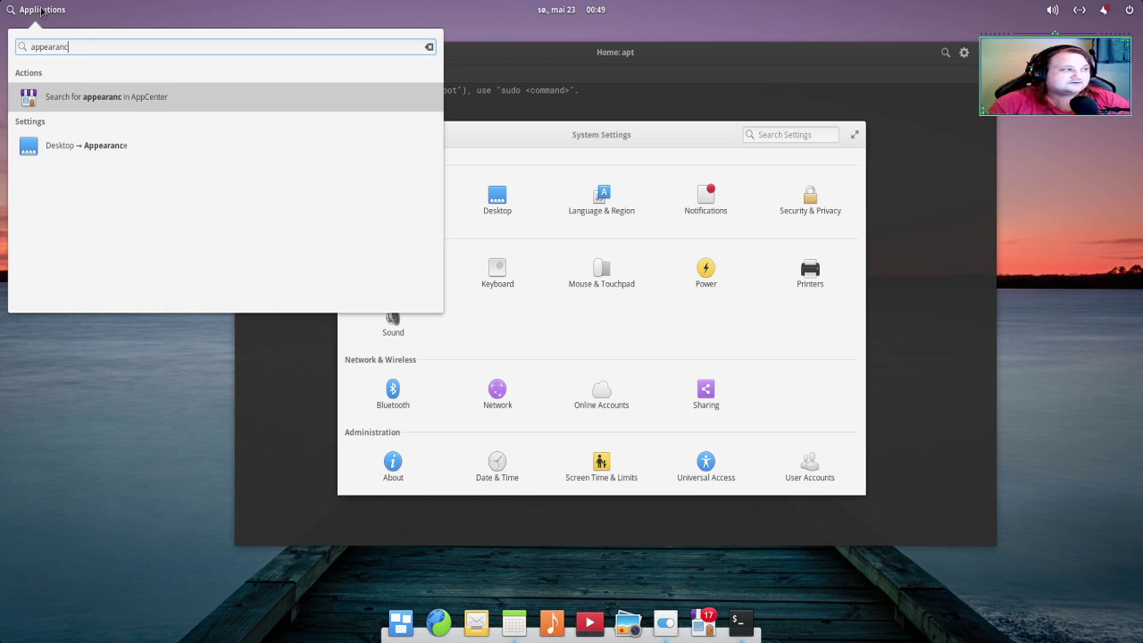
{"action": "left_click", "coordinate": [485, 194]}
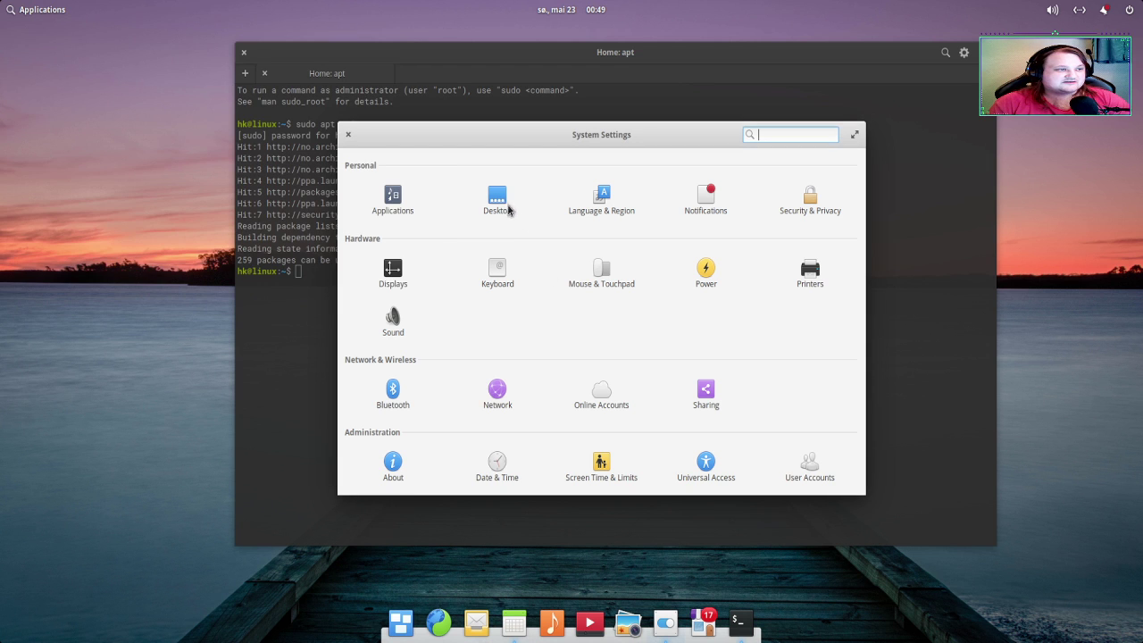
{"action": "left_click", "coordinate": [506, 207]}
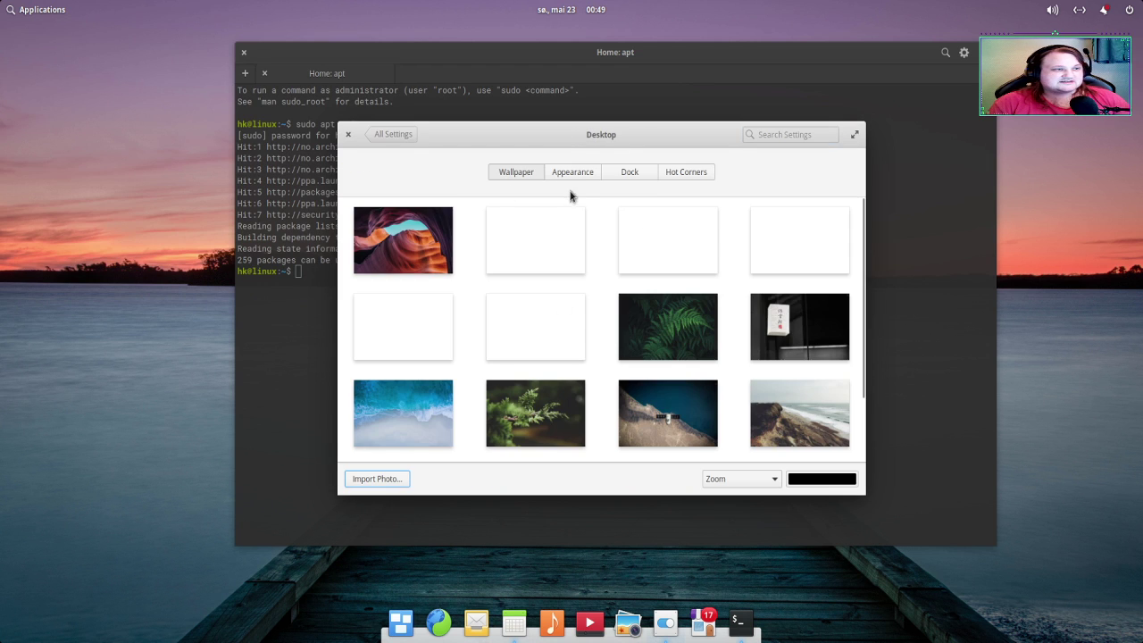
{"action": "left_click", "coordinate": [581, 176]}
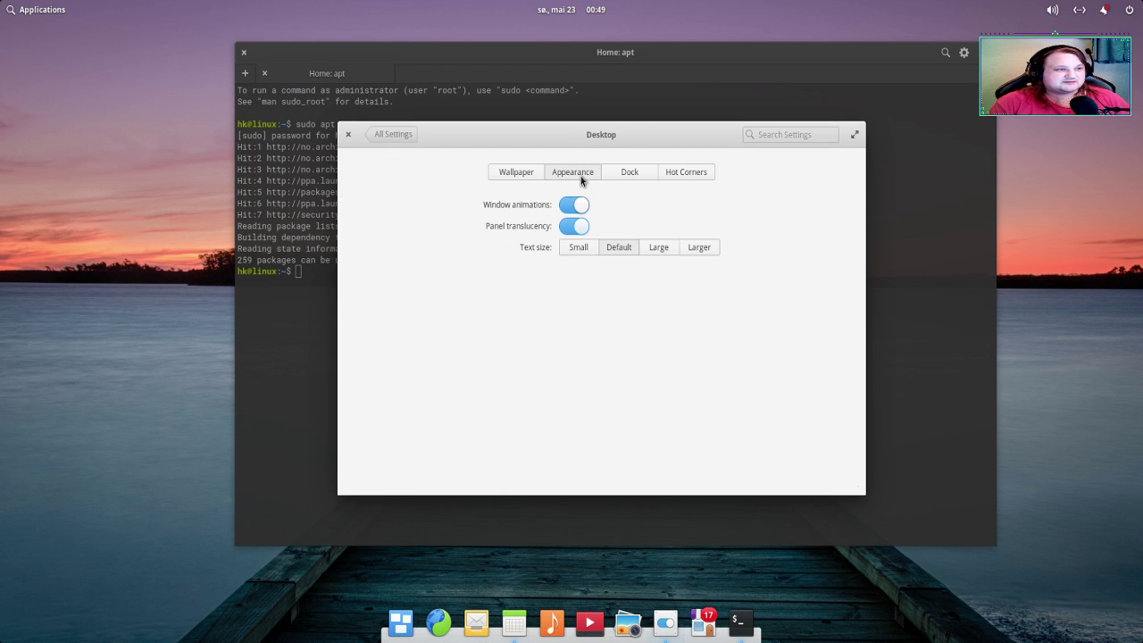
{"action": "left_click", "coordinate": [576, 229]}
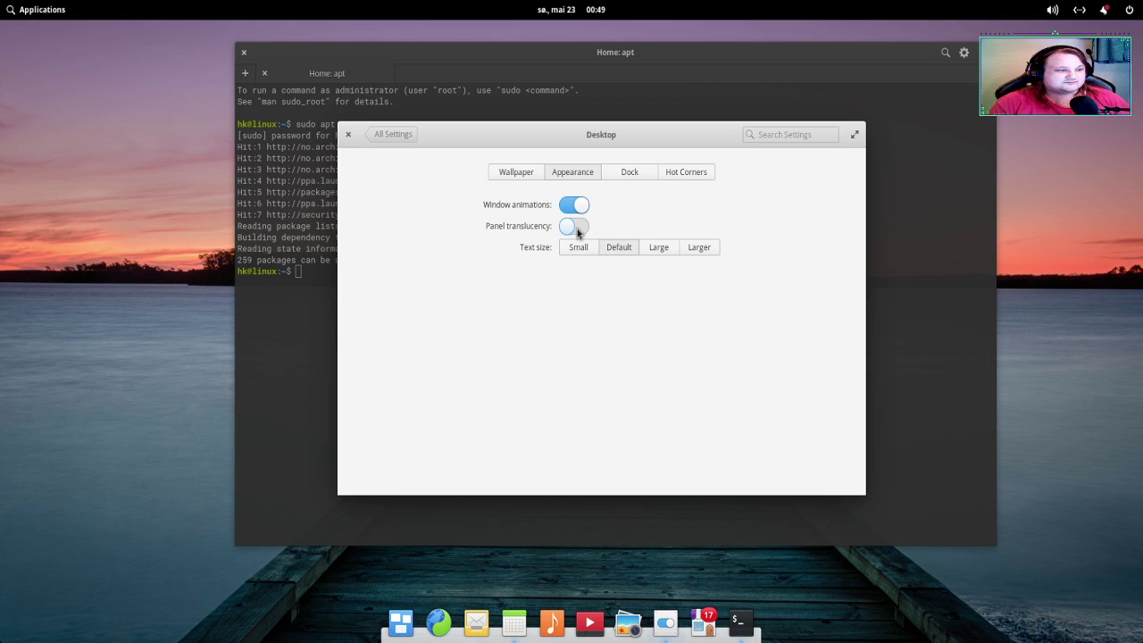
{"action": "left_click", "coordinate": [577, 230]}
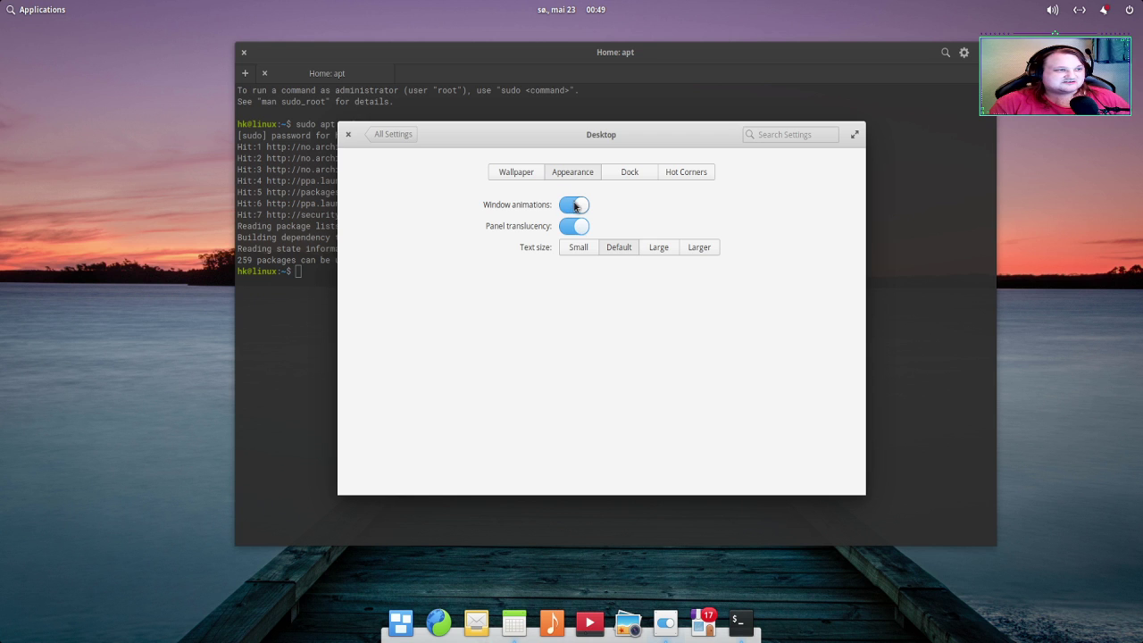
{"action": "left_click", "coordinate": [634, 173]}
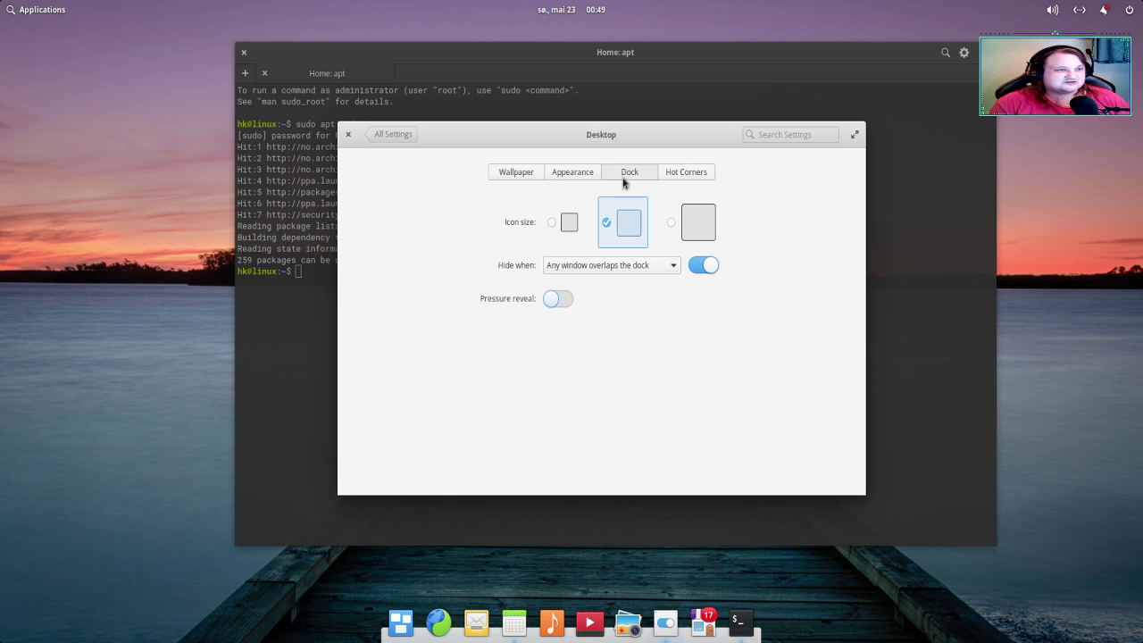
{"action": "left_click", "coordinate": [511, 173]}
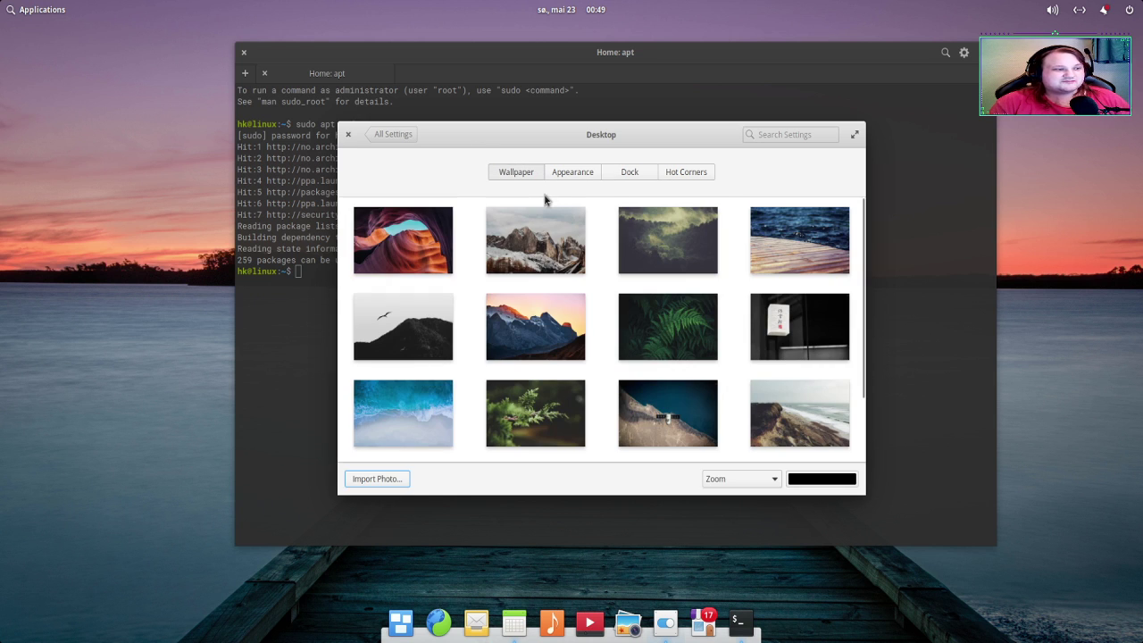
{"action": "left_click", "coordinate": [571, 175]}
{"action": "left_click", "coordinate": [627, 179]}
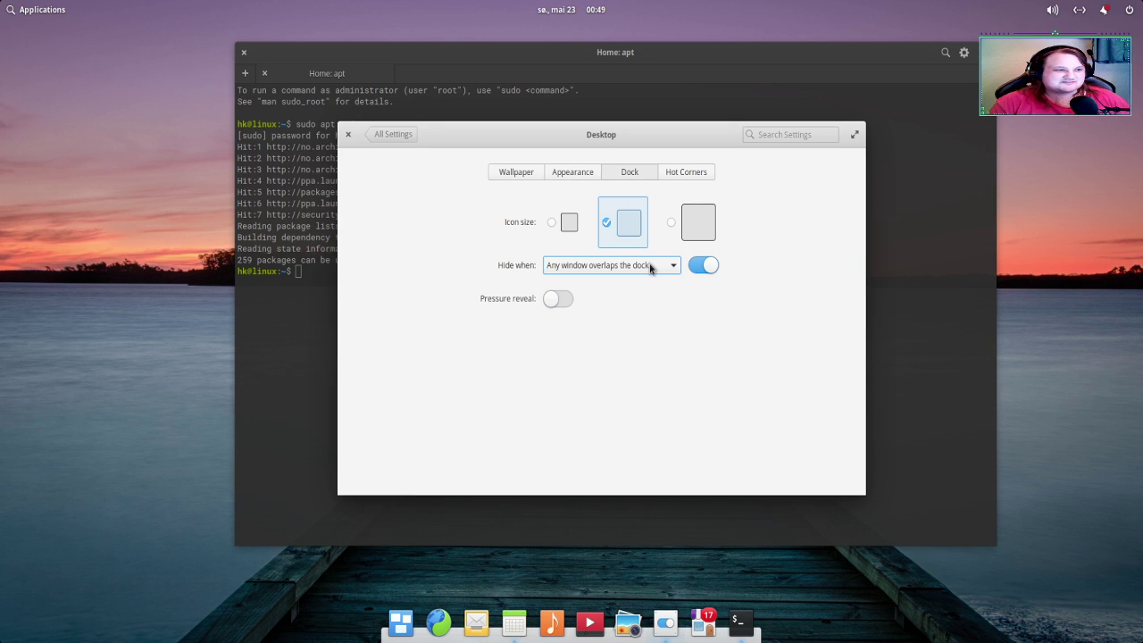
{"action": "left_click", "coordinate": [681, 173]}
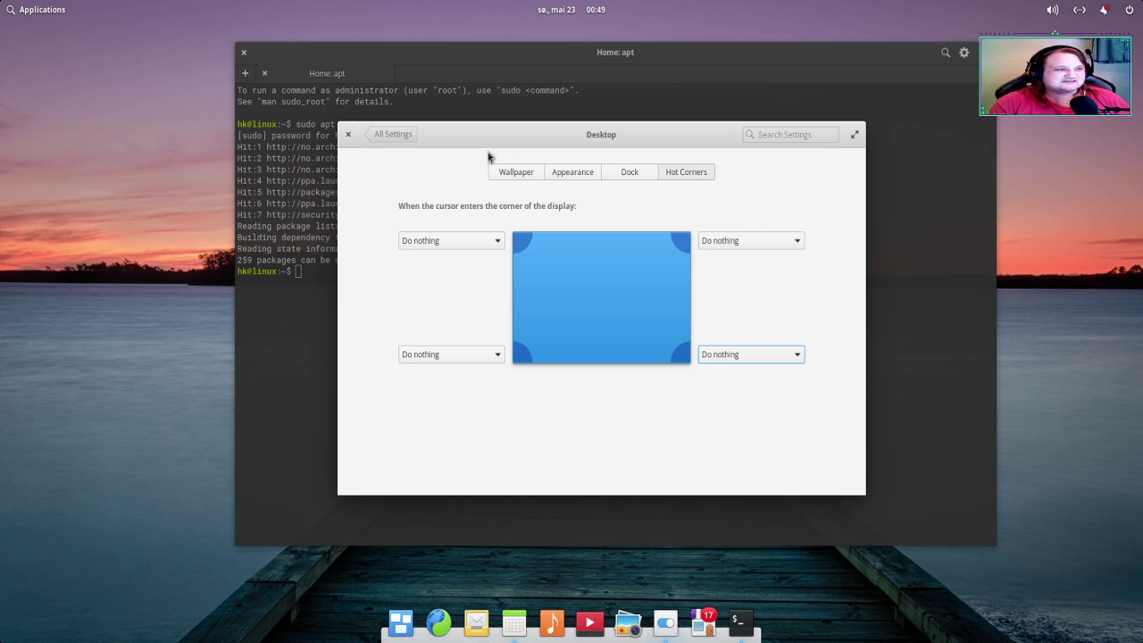
{"action": "left_click", "coordinate": [381, 136]}
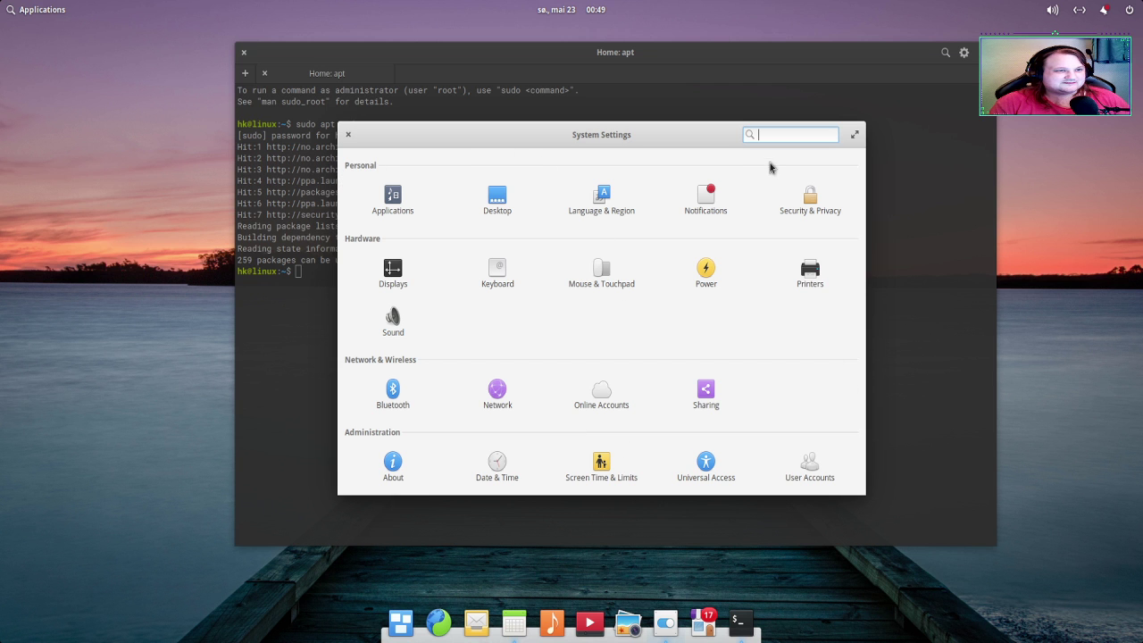
{"action": "mouse_move", "coordinate": [615, 145]}
{"action": "left_mouse_down"}
{"action": "mouse_move", "coordinate": [473, 335]}
{"action": "mouse_move", "coordinate": [845, 94]}
{"action": "mouse_move", "coordinate": [538, 191]}
{"action": "mouse_move", "coordinate": [619, 130]}
{"action": "left_mouse_up"}
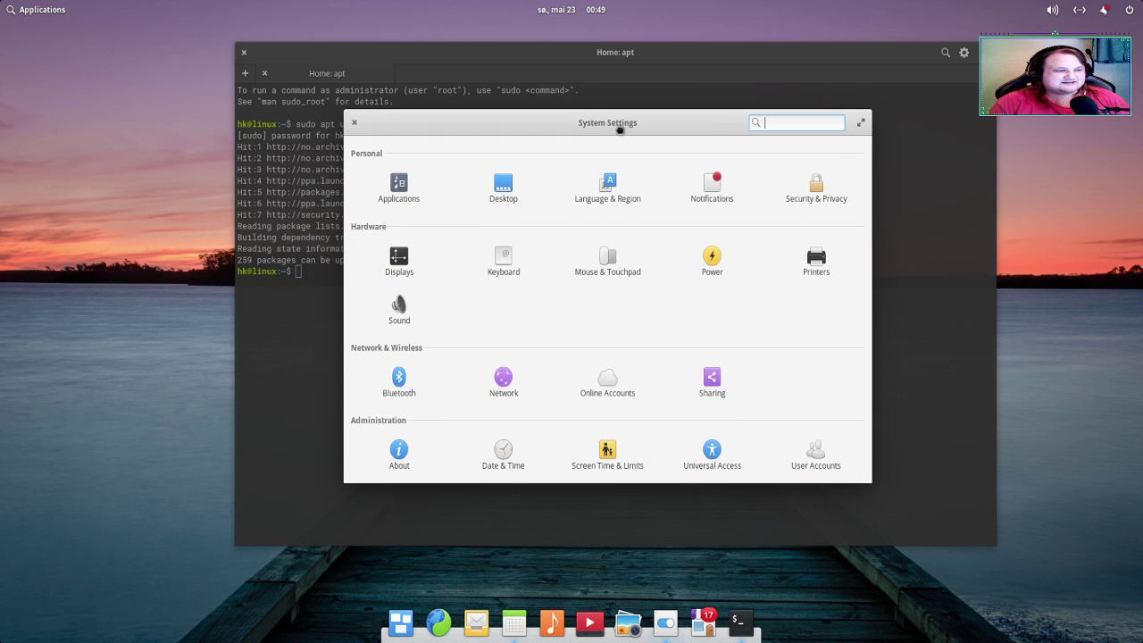
{"action": "left_click", "coordinate": [43, 13]}
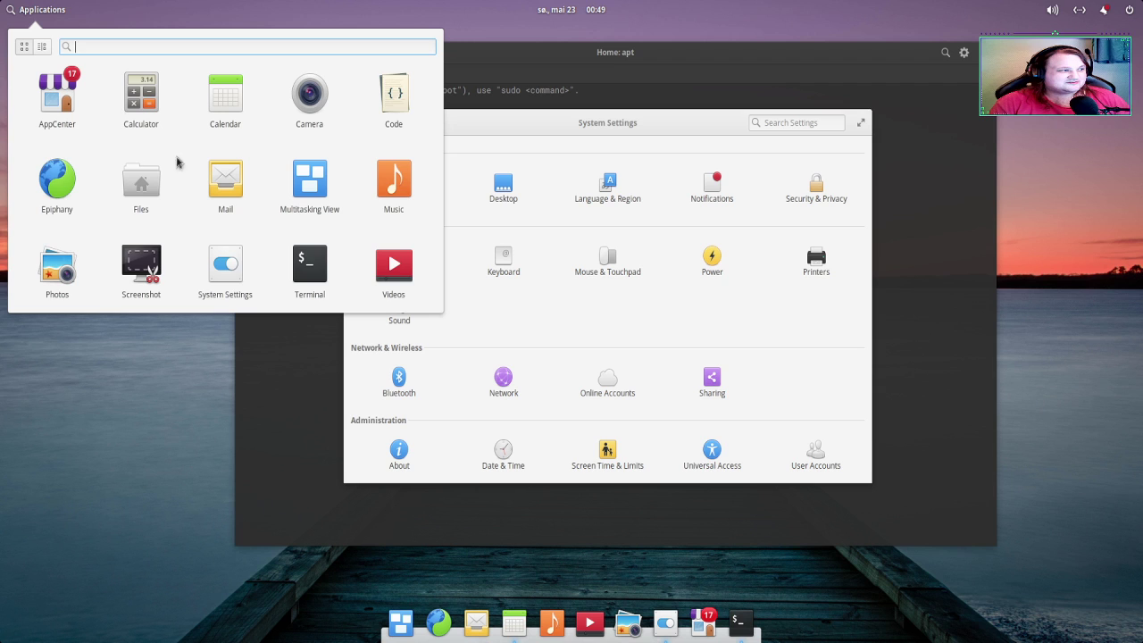
{"action": "left_click", "coordinate": [45, 48]}
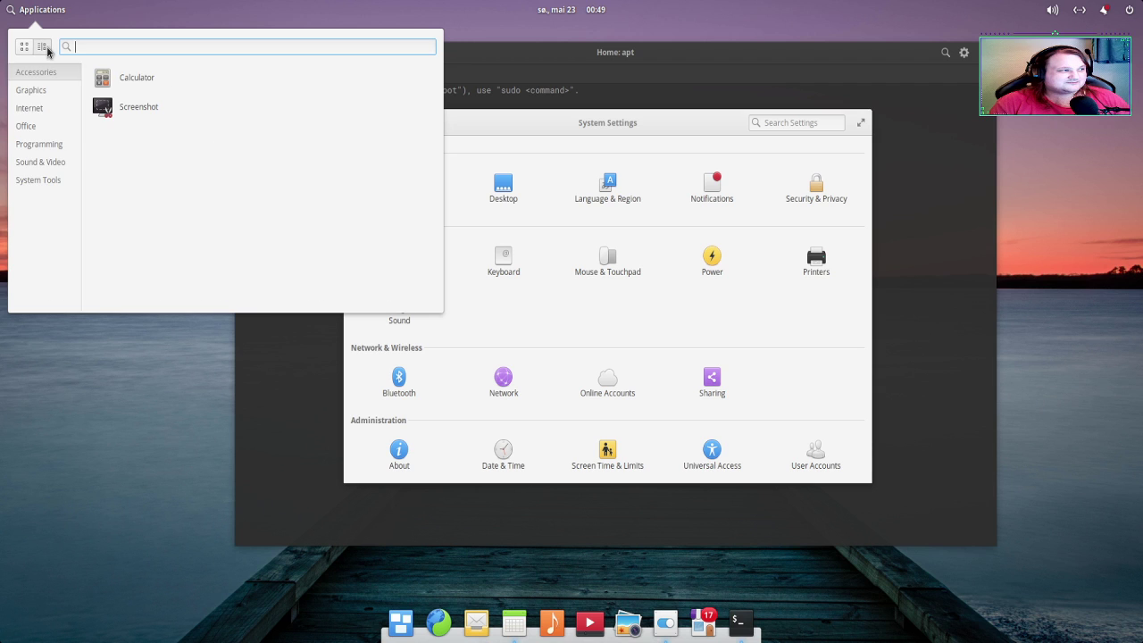
{"action": "left_click", "coordinate": [32, 91]}
{"action": "left_click", "coordinate": [36, 108]}
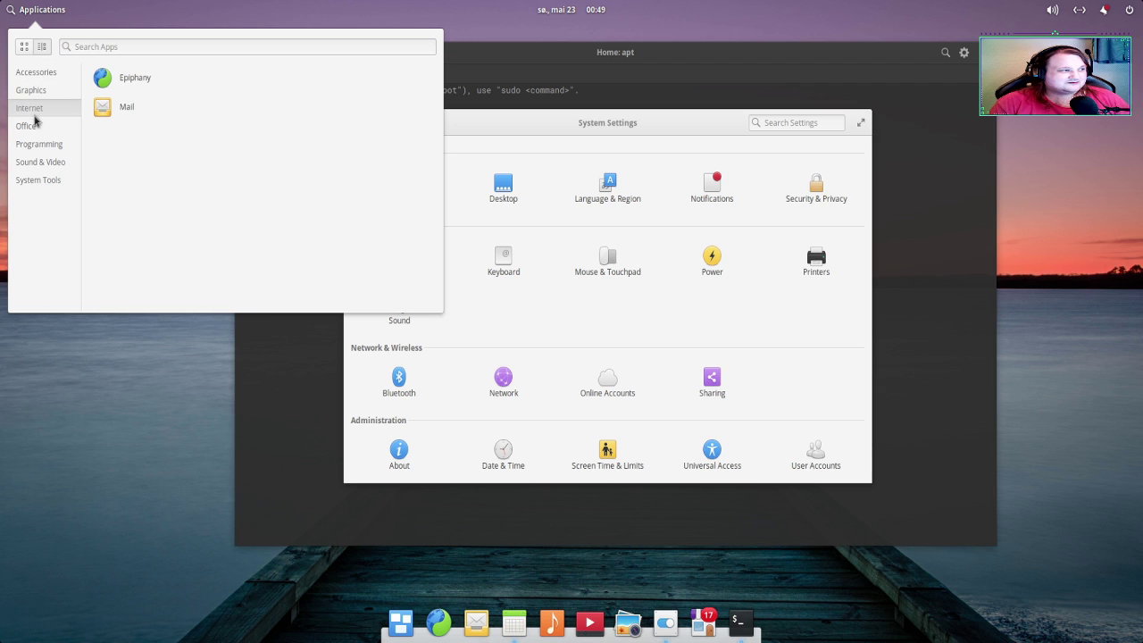
{"action": "left_click", "coordinate": [32, 132]}
{"action": "left_click", "coordinate": [47, 146]}
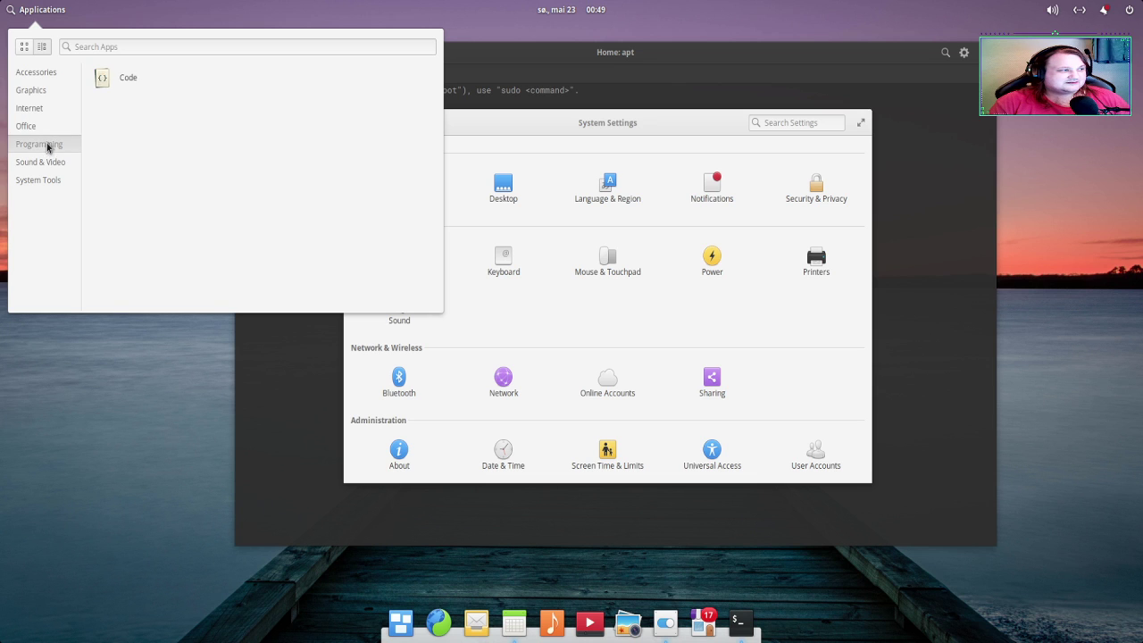
{"action": "left_click", "coordinate": [47, 180]}
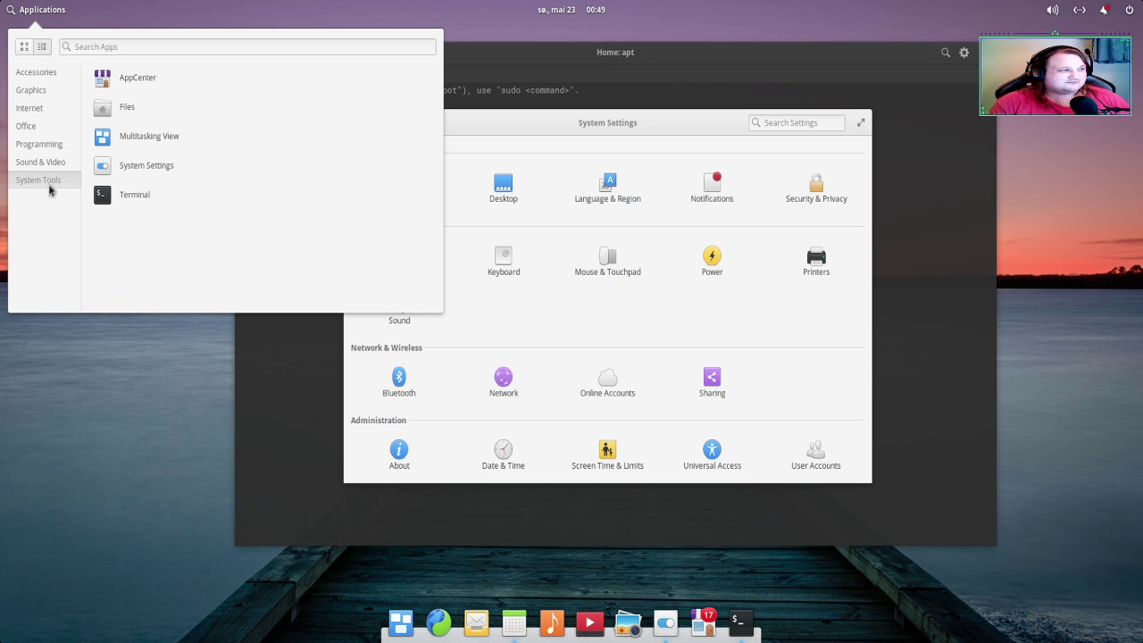
{"action": "left_click", "coordinate": [62, 166]}
{"action": "left_click", "coordinate": [46, 141]}
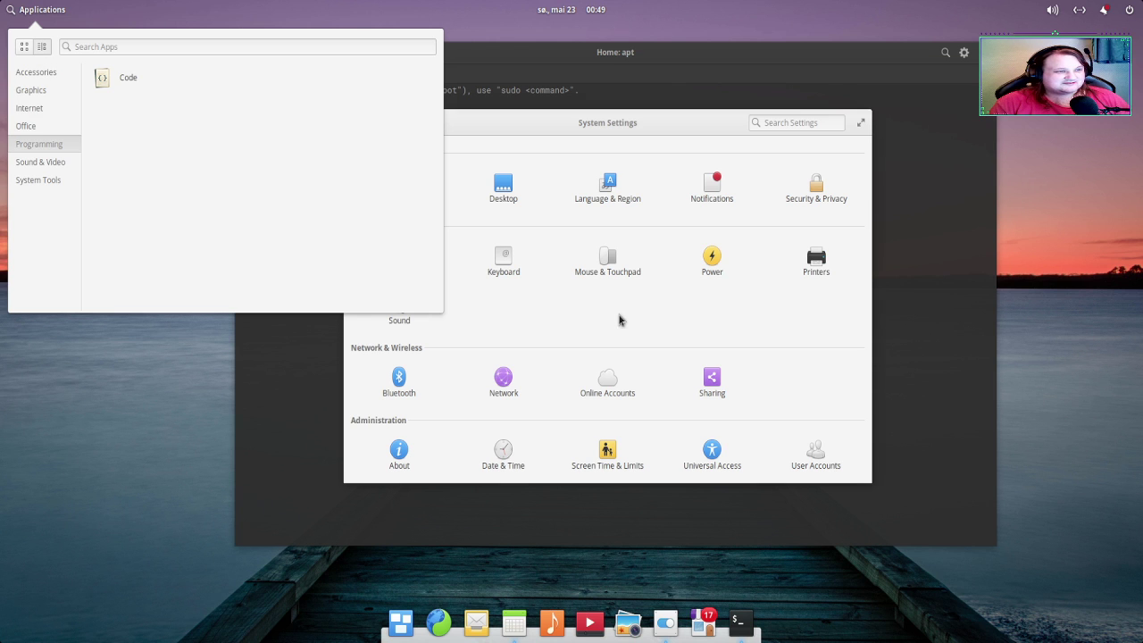
{"action": "left_click", "coordinate": [516, 308]}
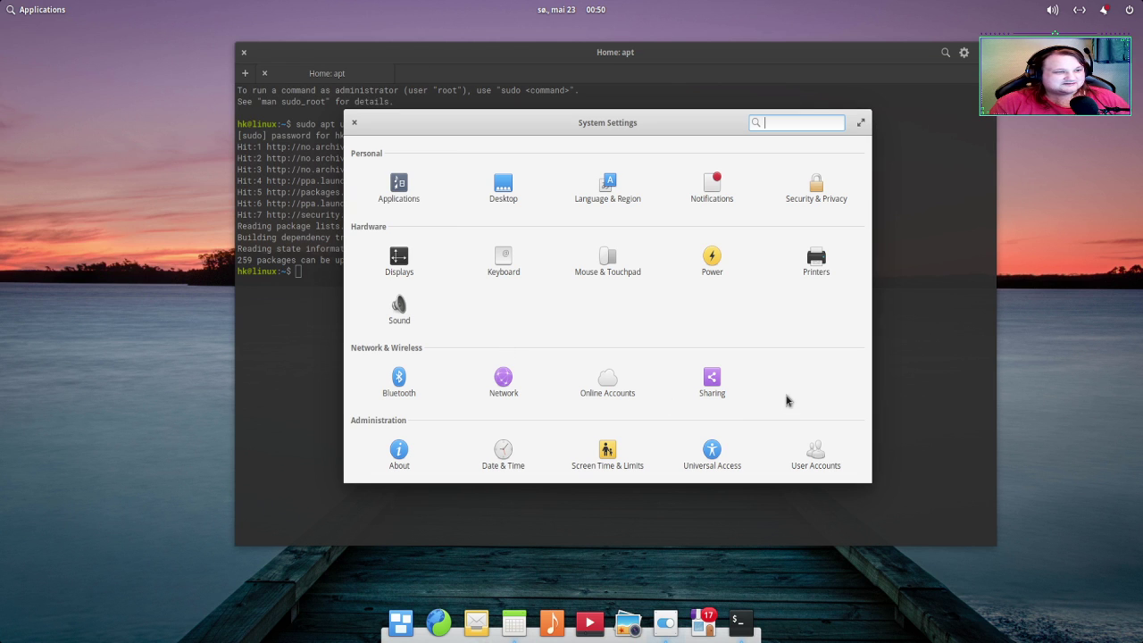
In Desktop > Wallpaper, try the ocean picture, settle on the snowy mountain photo, and close Settings.
{"action": "left_click_drag", "start_coordinate": [655, 124], "coordinate": [653, 87]}
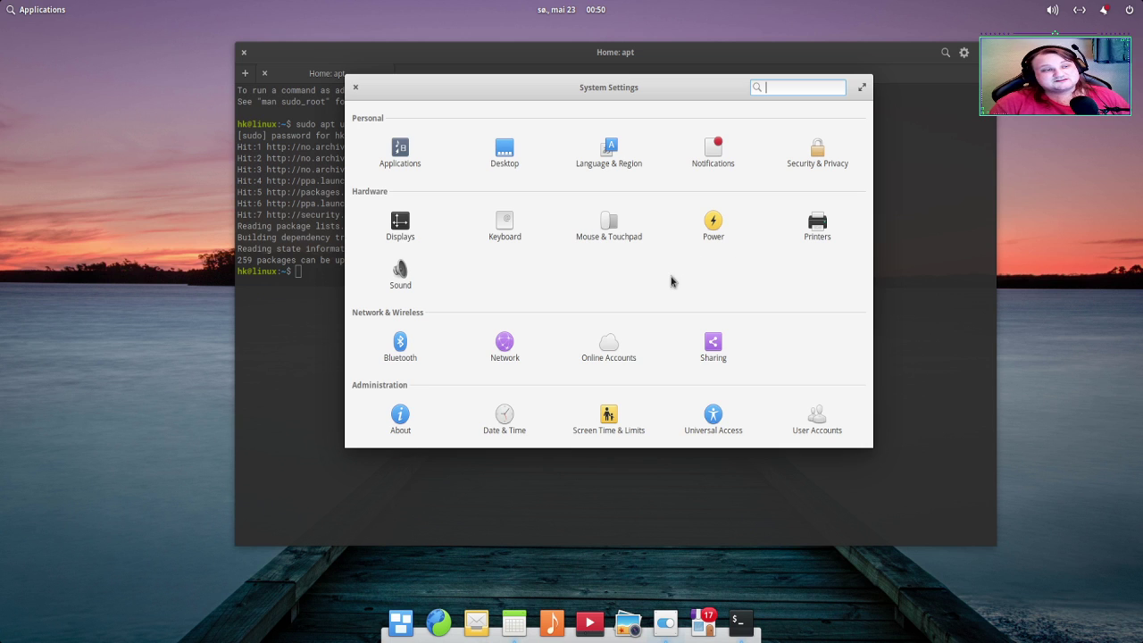
{"action": "left_click", "coordinate": [505, 161]}
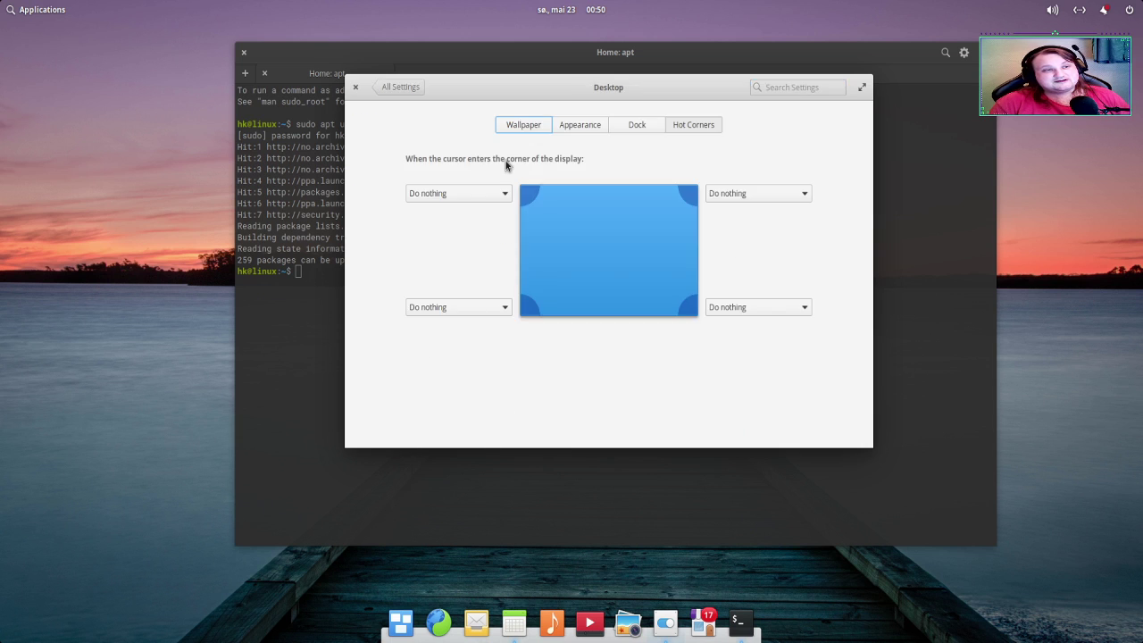
{"action": "left_click", "coordinate": [576, 126]}
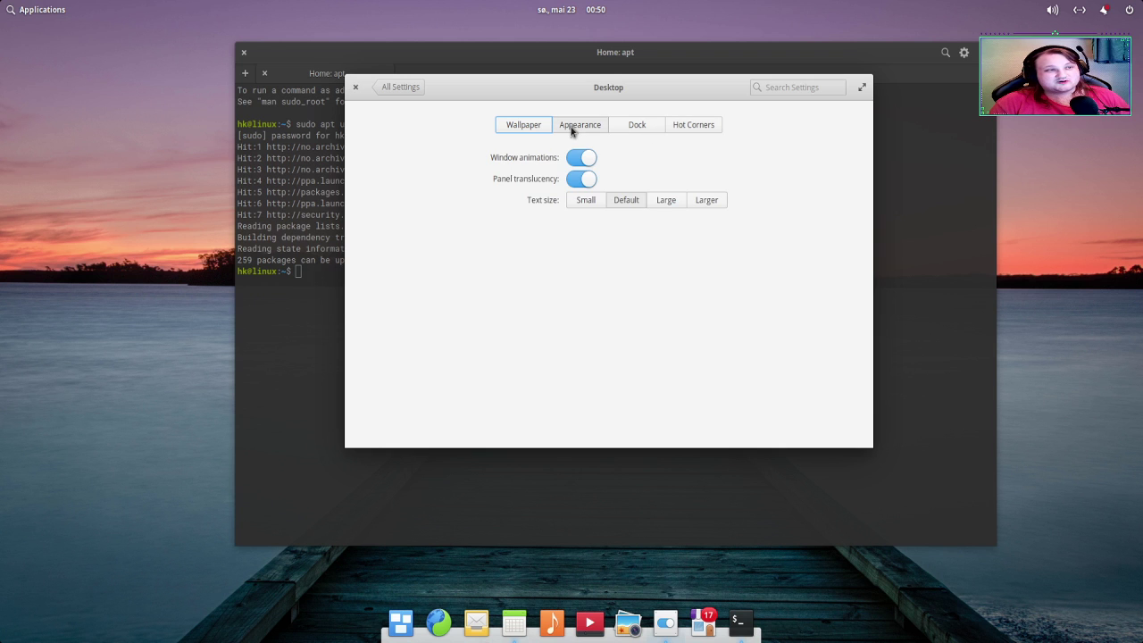
{"action": "left_click", "coordinate": [525, 127]}
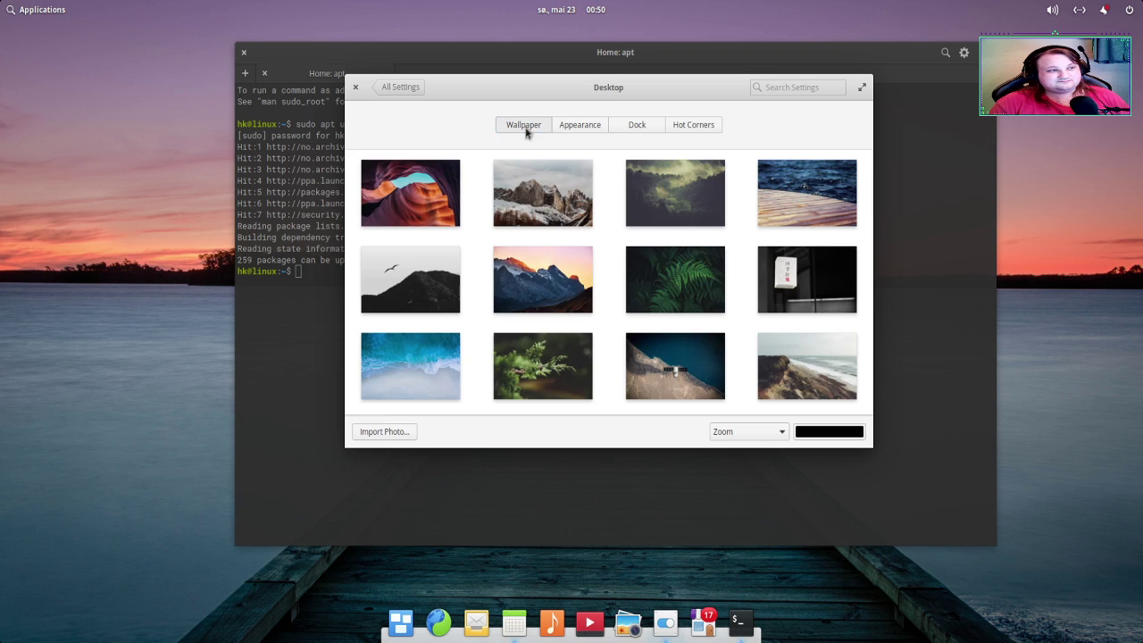
{"action": "scroll", "coordinate": [639, 240], "scroll_direction": "down", "scroll_amount": 3}
{"action": "scroll", "coordinate": [657, 257], "scroll_direction": "up", "scroll_amount": 3}
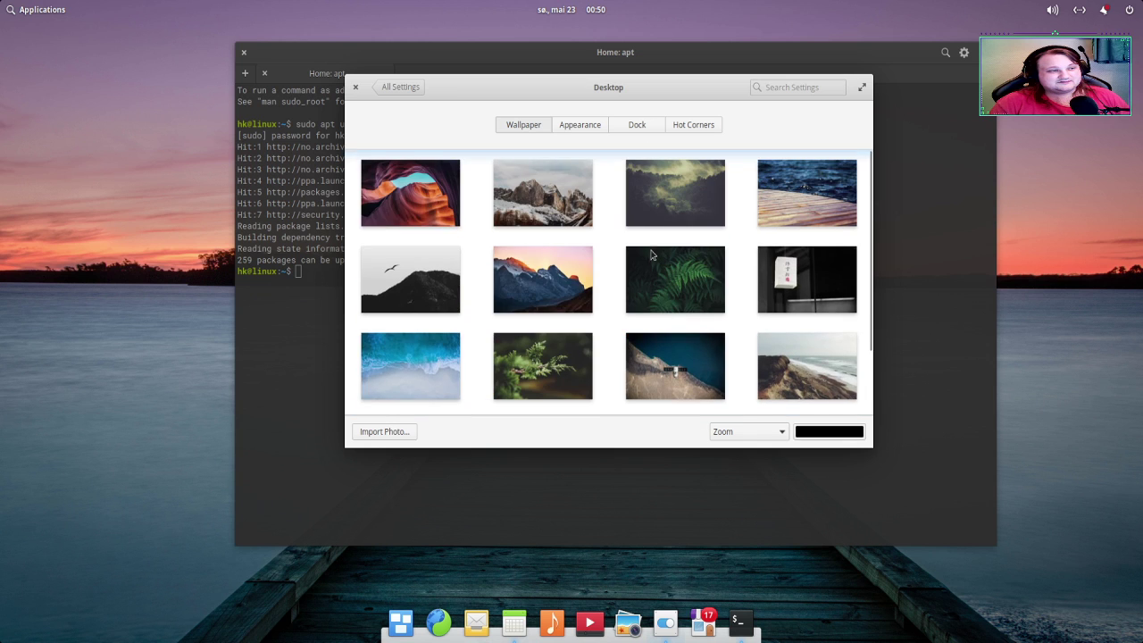
{"action": "left_click", "coordinate": [438, 358]}
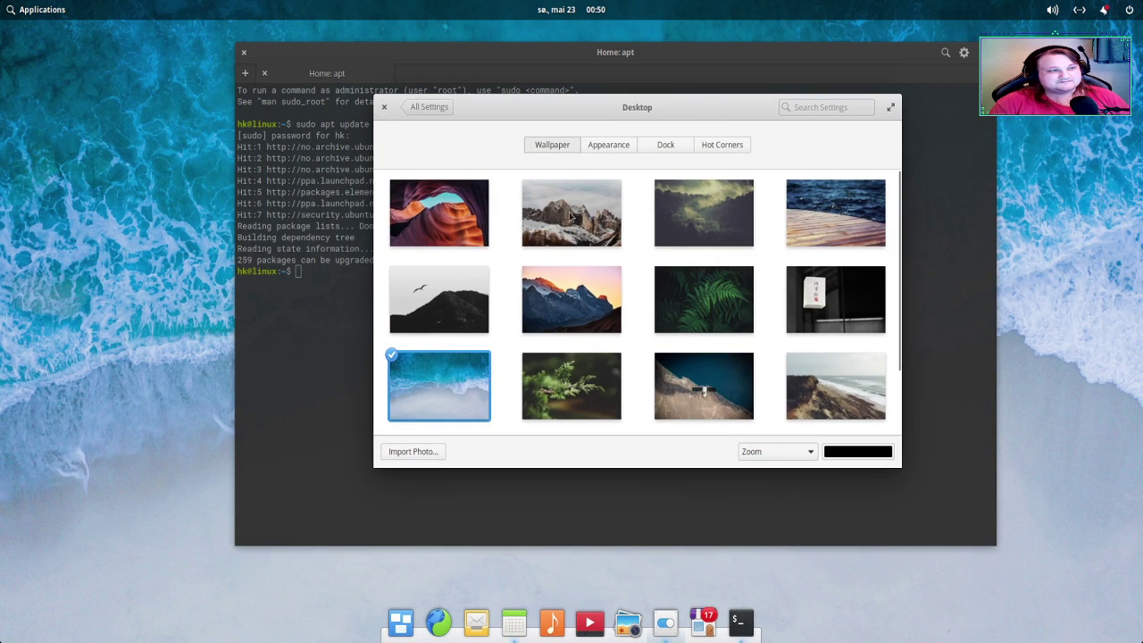
{"action": "left_click", "coordinate": [573, 218]}
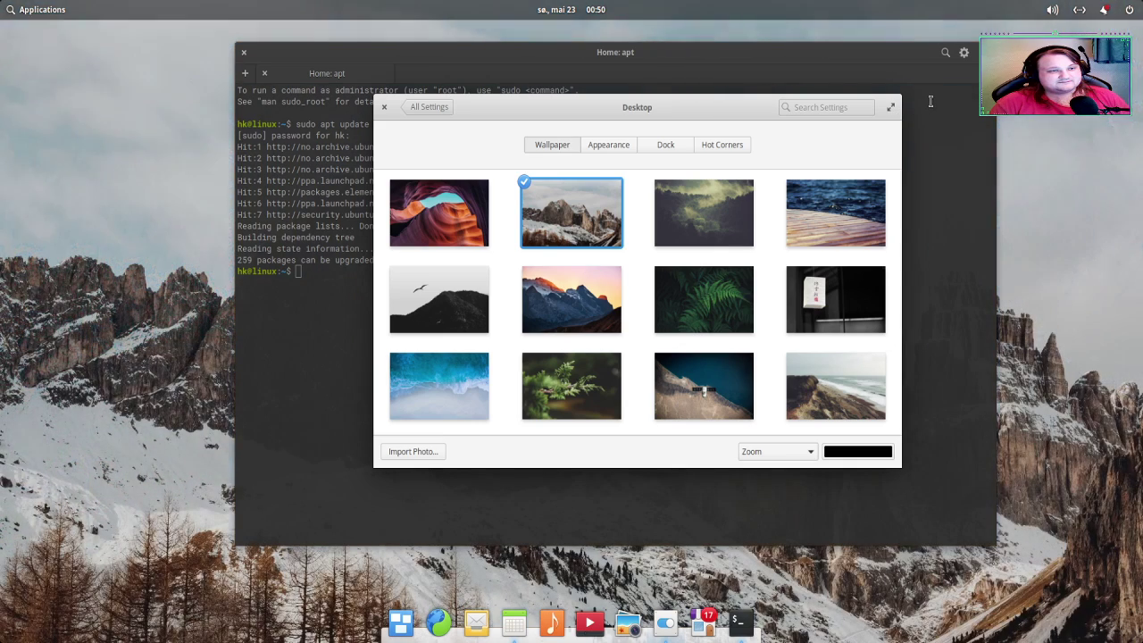
{"action": "left_click", "coordinate": [384, 108]}
Dismiss the terminal's display settings and launch Files from the Applications menu.
{"action": "left_click", "coordinate": [964, 54]}
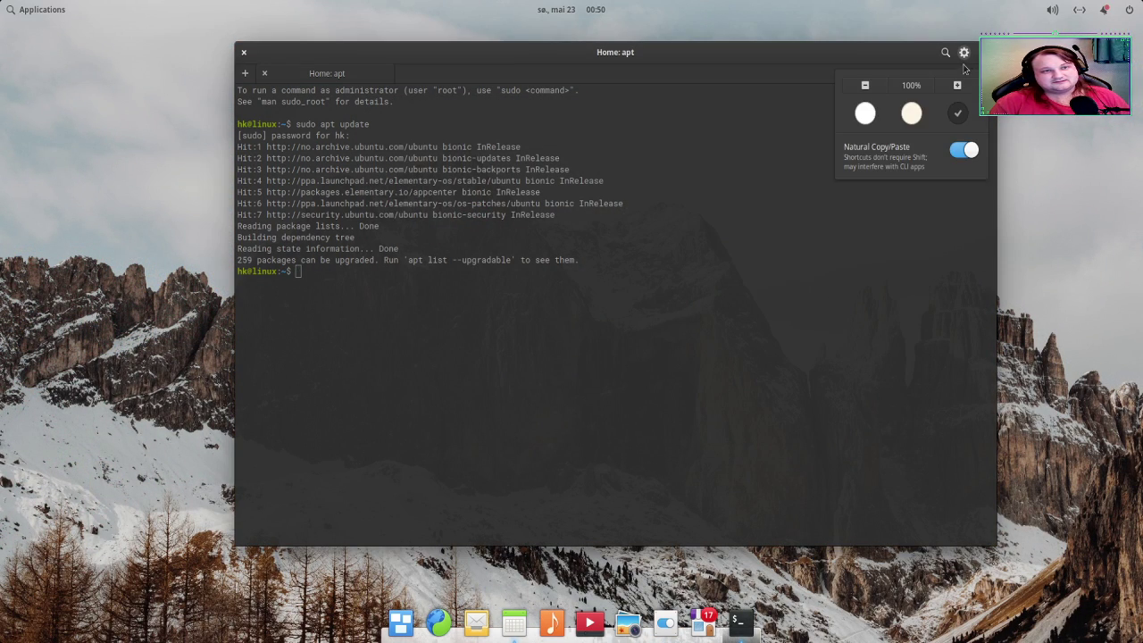
{"action": "left_click", "coordinate": [683, 211]}
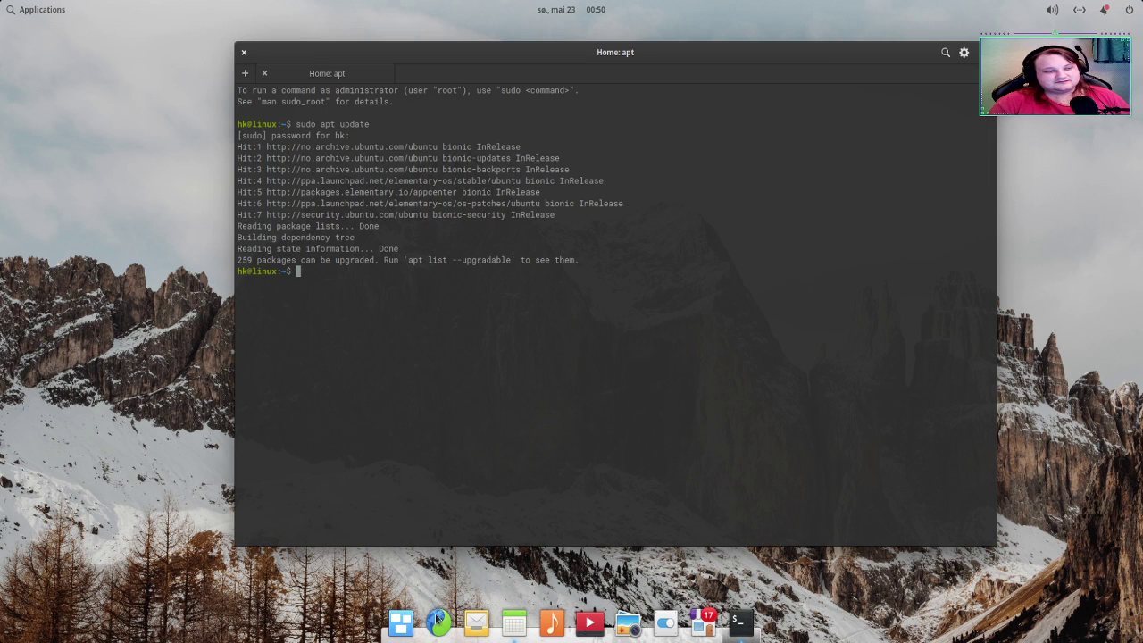
{"action": "left_click", "coordinate": [35, 10]}
{"action": "left_click", "coordinate": [41, 119]}
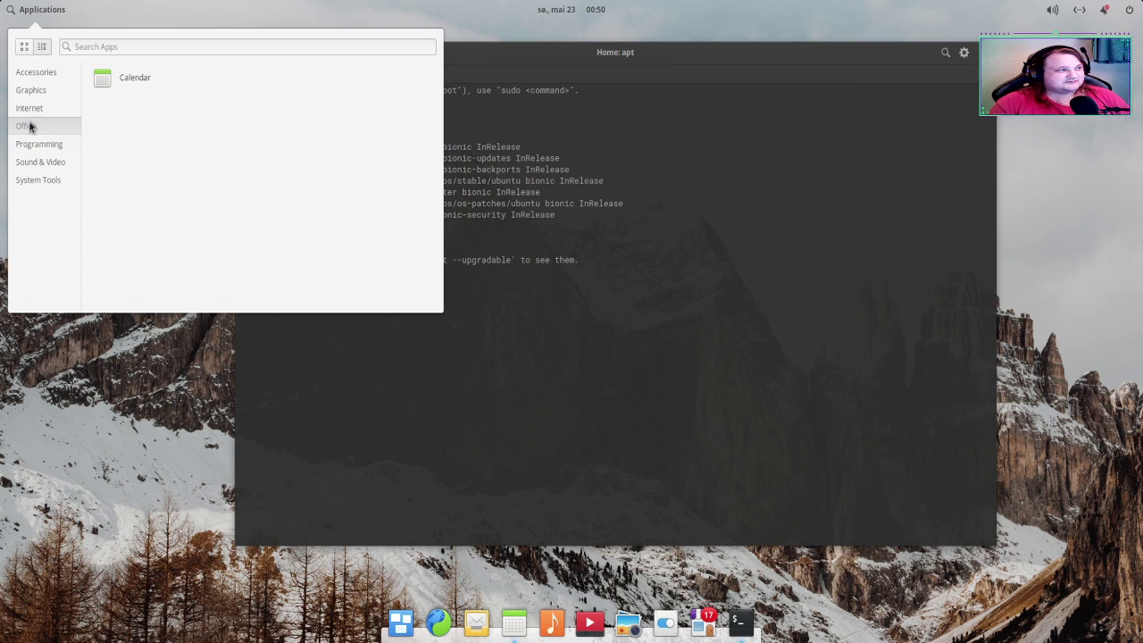
{"action": "left_click", "coordinate": [35, 79]}
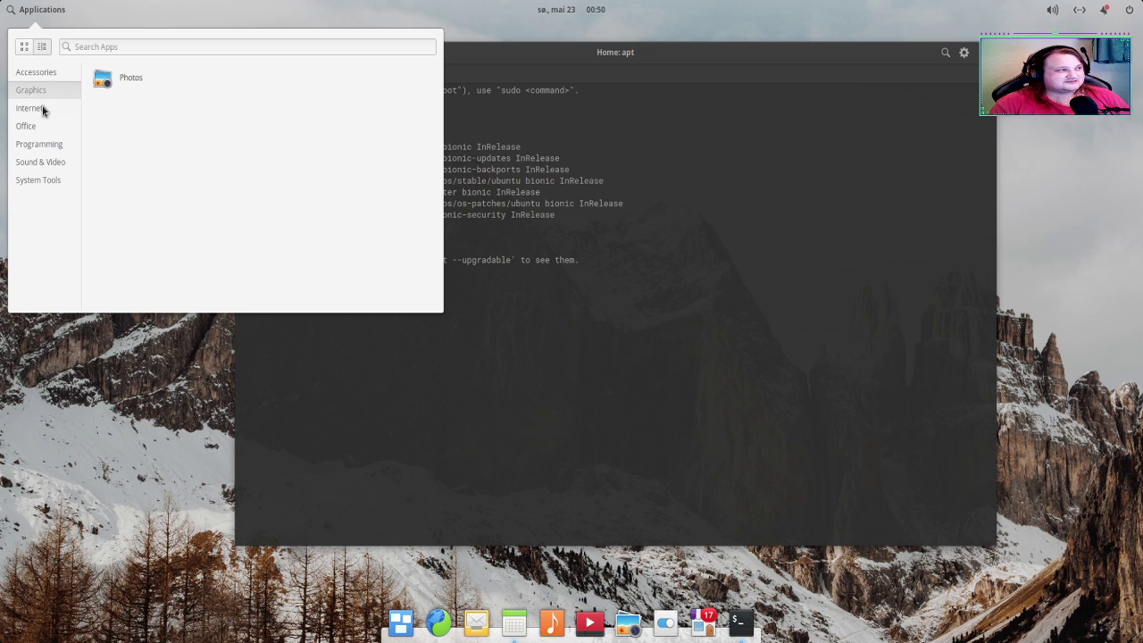
{"action": "mouse_move", "coordinate": [41, 114]}
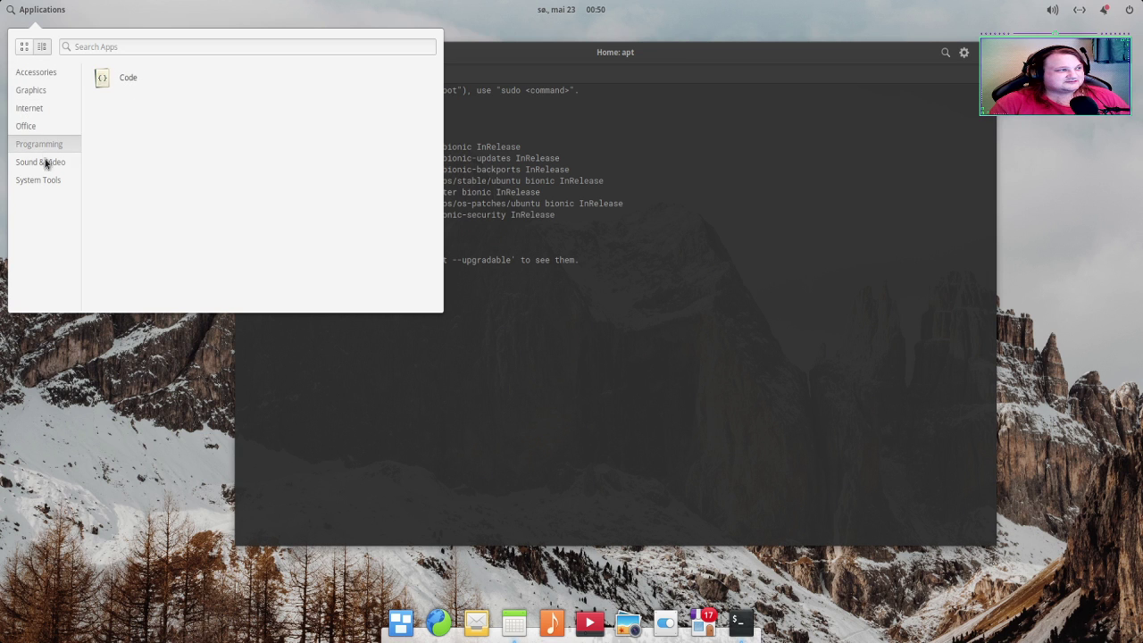
{"action": "mouse_move", "coordinate": [49, 185]}
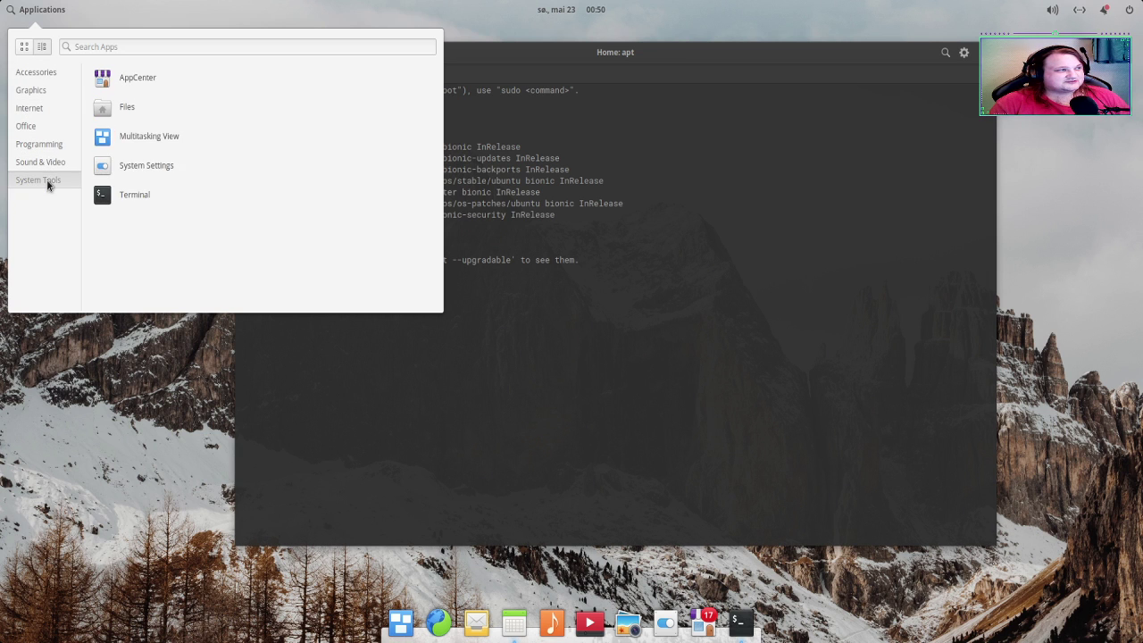
{"action": "left_click", "coordinate": [125, 107]}
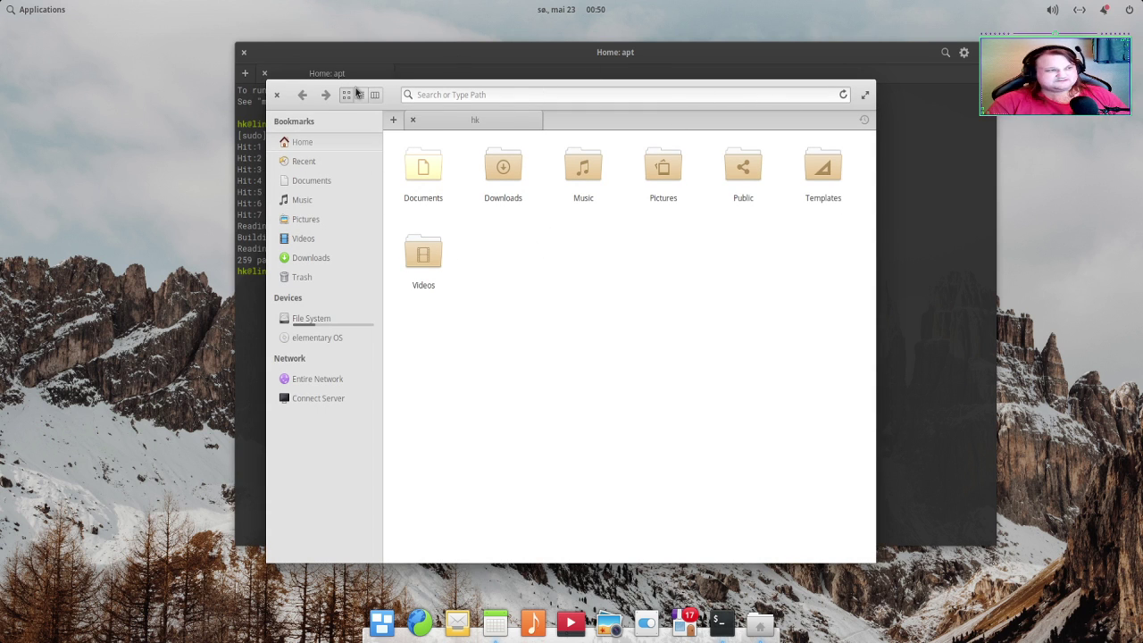
Browse File System and Home in Files, cancel Connect to Server, then bring Terminal forward.
{"action": "left_click", "coordinate": [312, 319]}
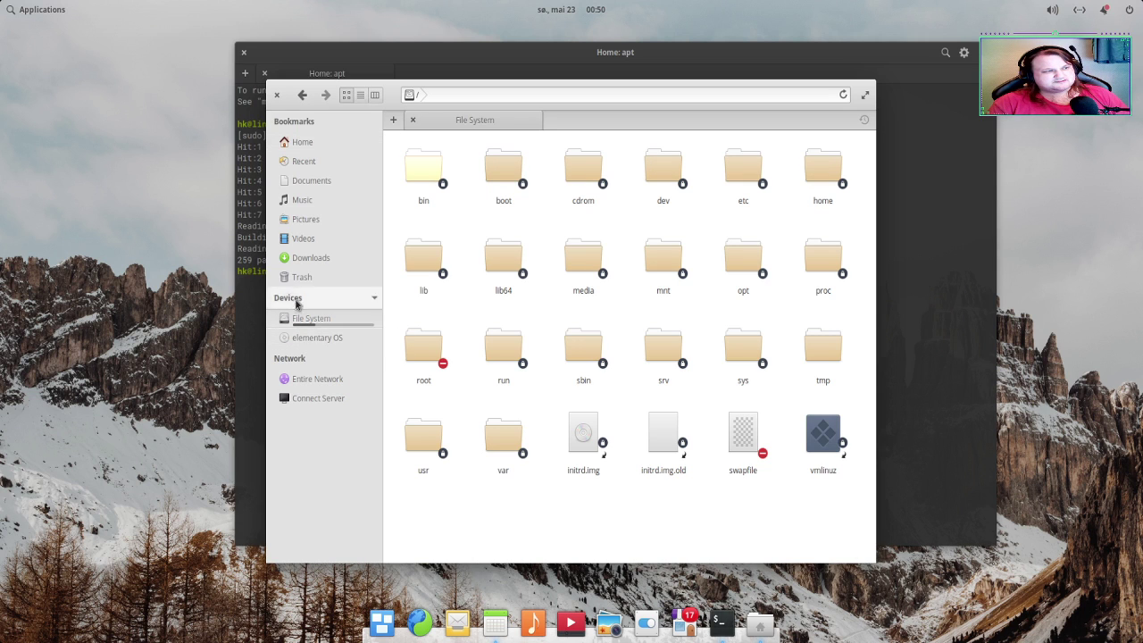
{"action": "left_click", "coordinate": [286, 148]}
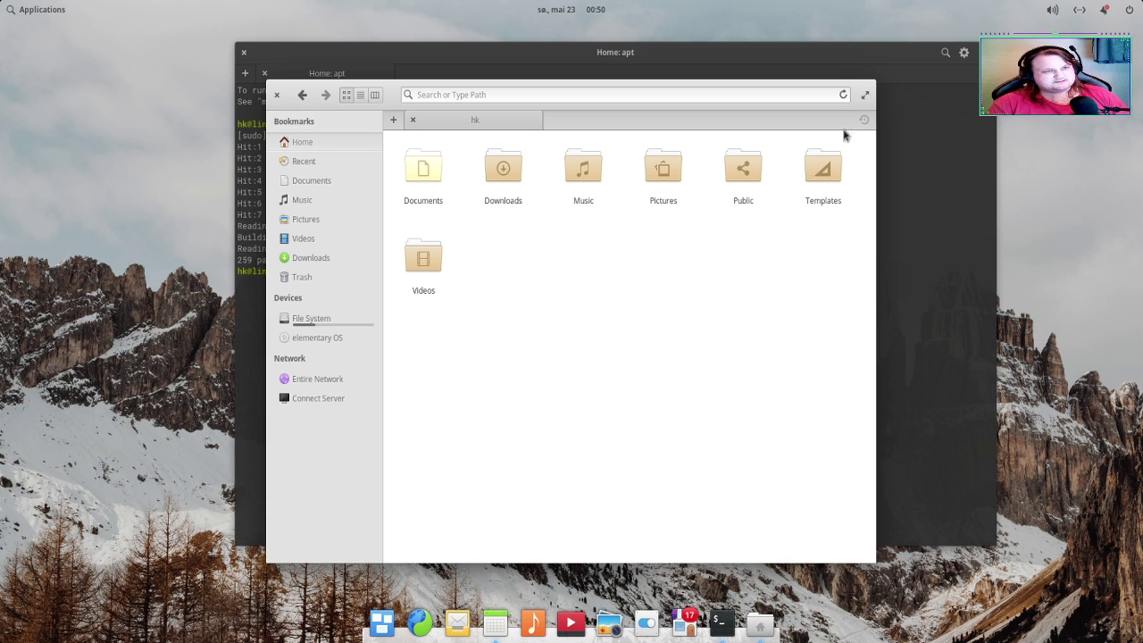
{"action": "right_click", "coordinate": [396, 105]}
{"action": "left_click", "coordinate": [584, 417]}
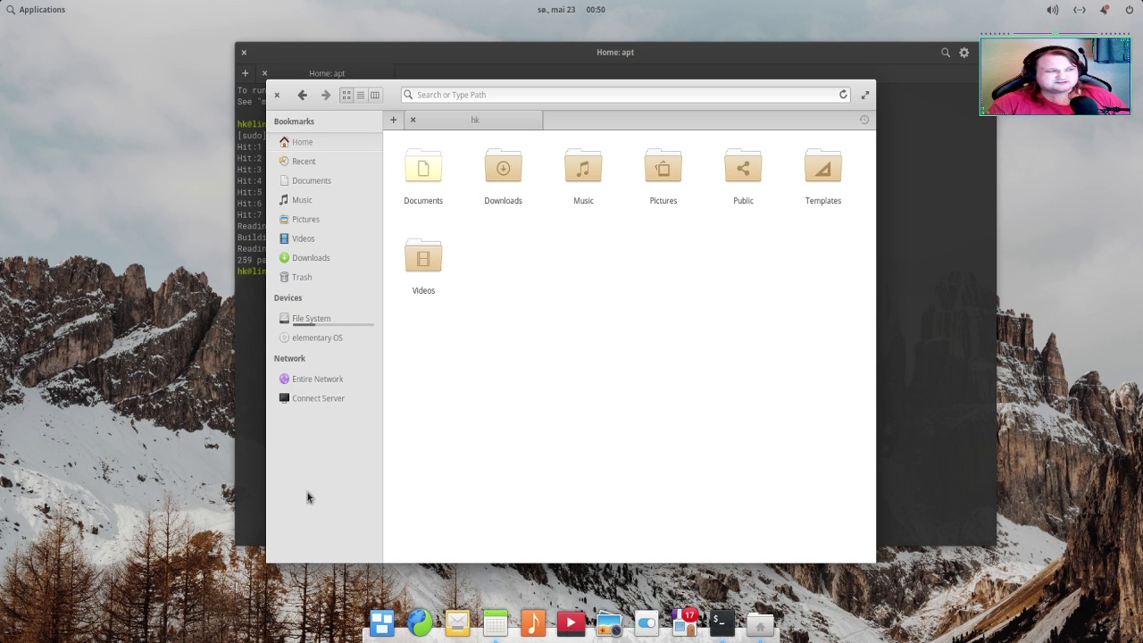
{"action": "left_click", "coordinate": [303, 400]}
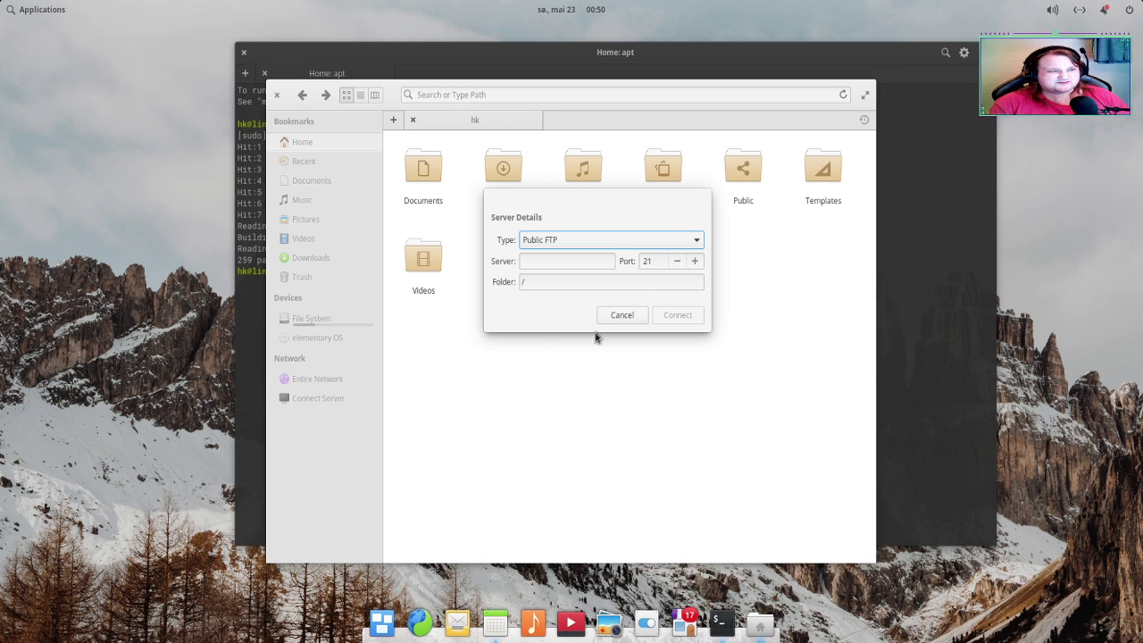
{"action": "left_click", "coordinate": [625, 316]}
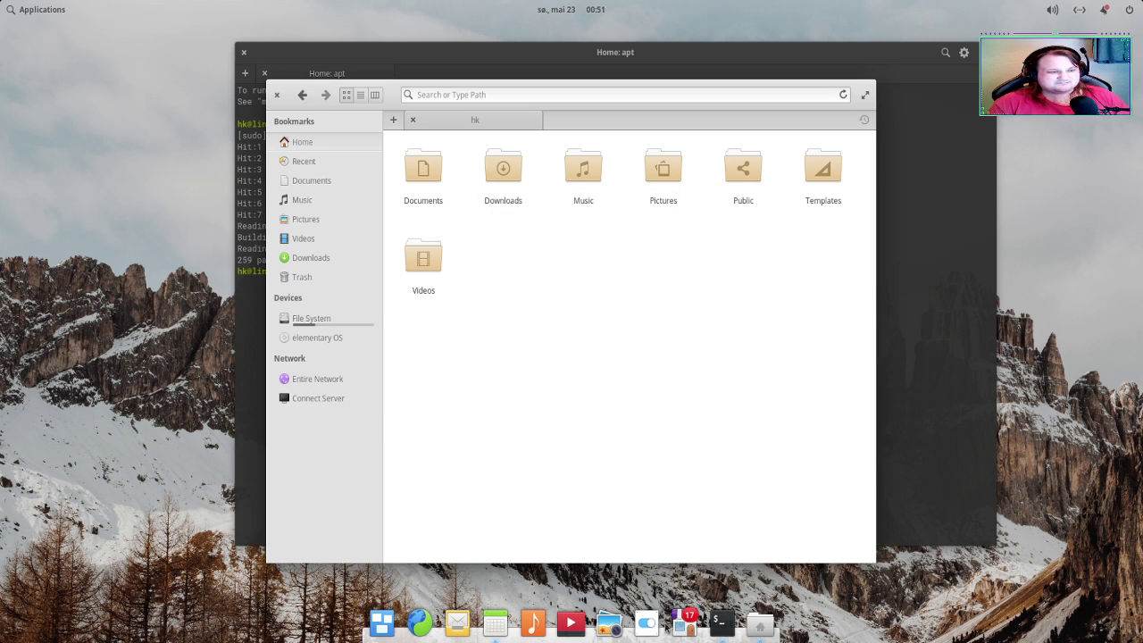
{"action": "left_click", "coordinate": [722, 623]}
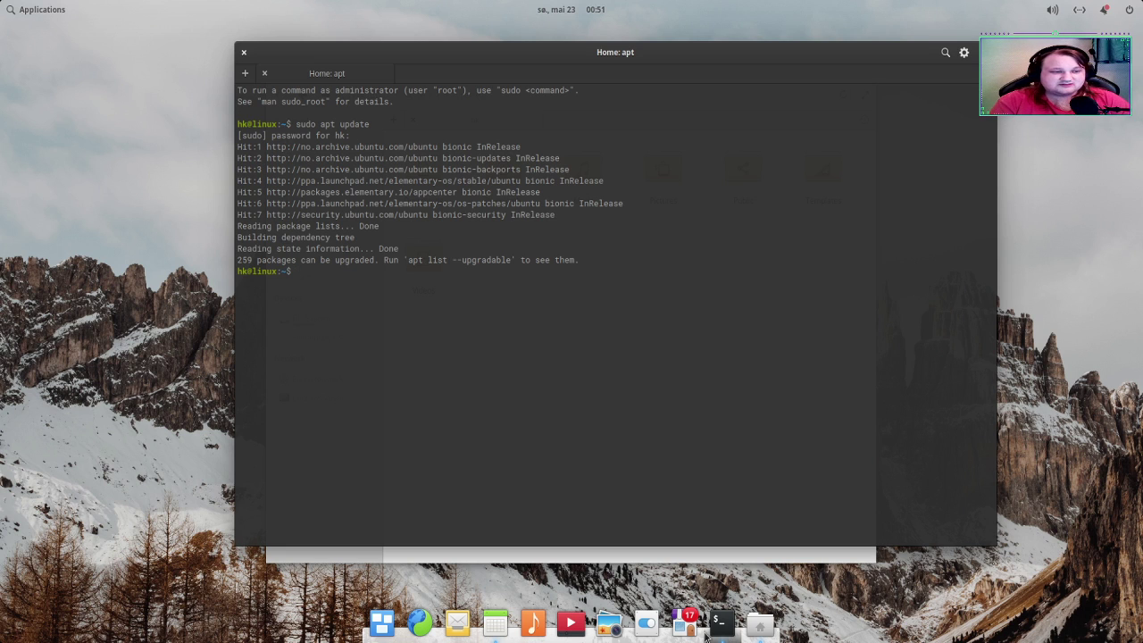
List Terminal completions for 'fil' (file, file2brl, filefrag, file-roller, filterdiff) with Tab.
{"action": "right_click", "coordinate": [764, 626]}
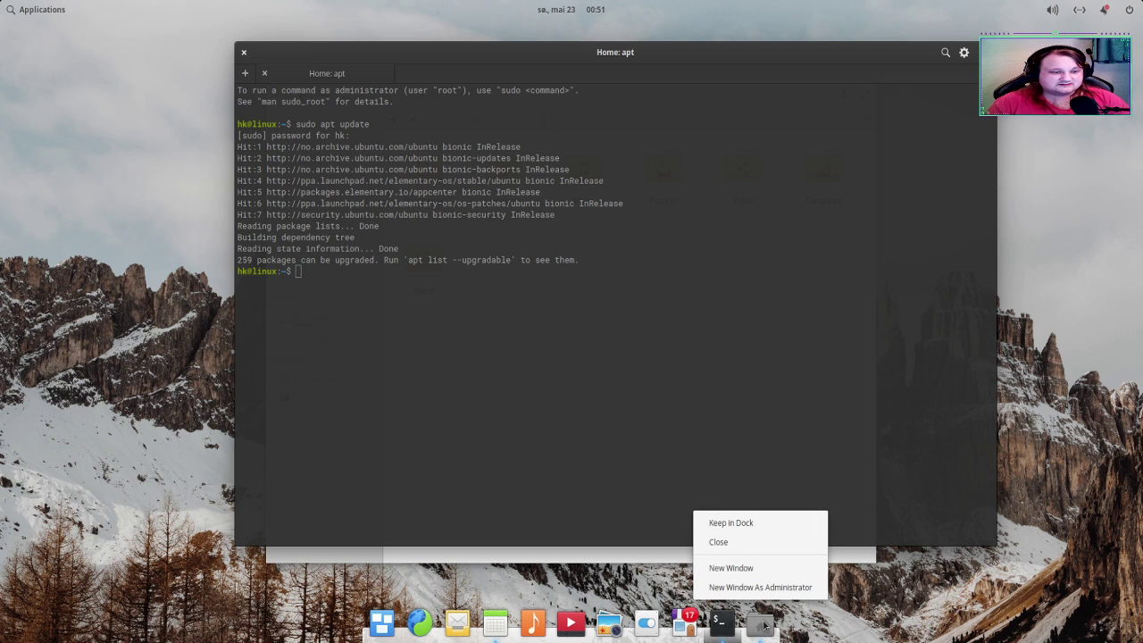
{"action": "left_click", "coordinate": [948, 627]}
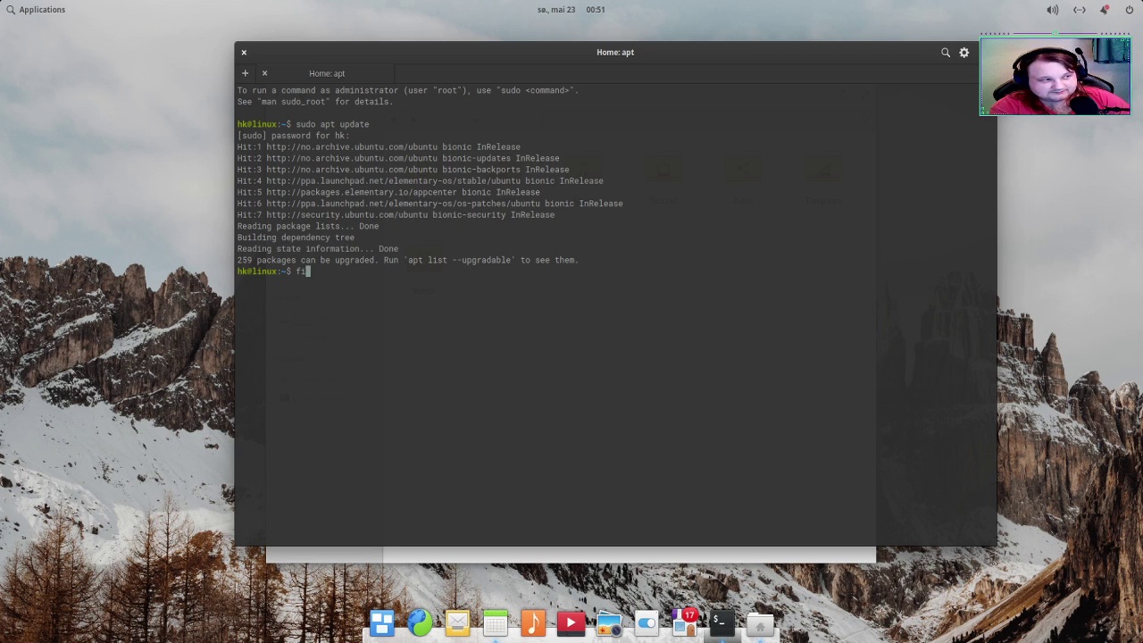
{"action": "type", "text": "l"}
{"action": "key", "text": "Tab"}
{"action": "key", "text": "Tab"}
{"action": "key", "text": "Tab"}
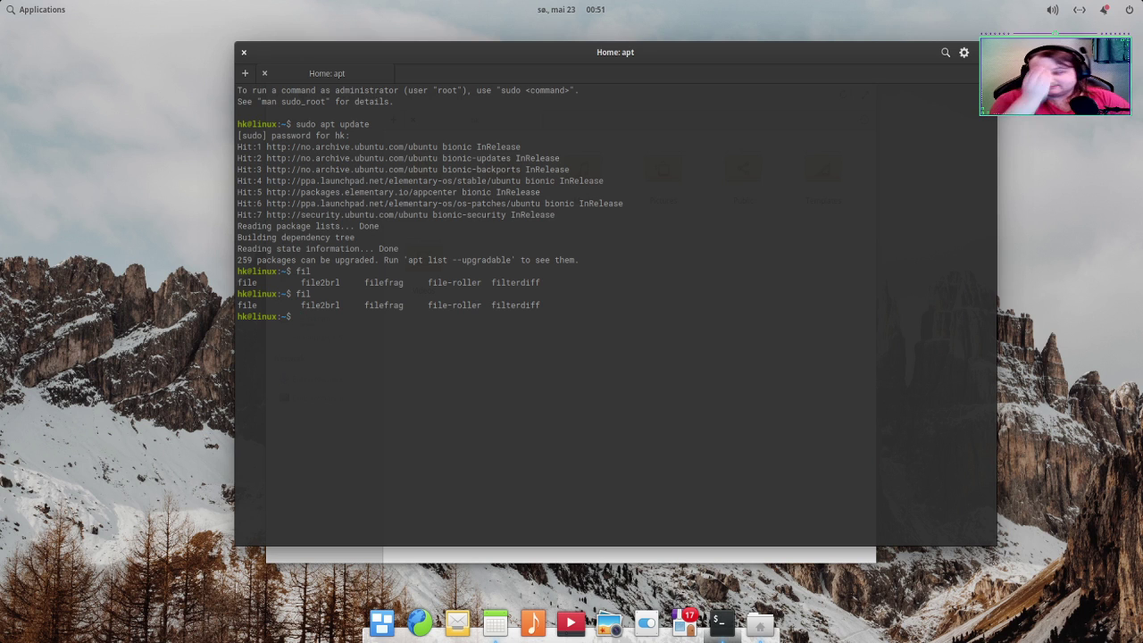
View the Files folder path as editable text, dismiss the launcher, and return Terminal to front.
{"action": "left_click", "coordinate": [760, 622]}
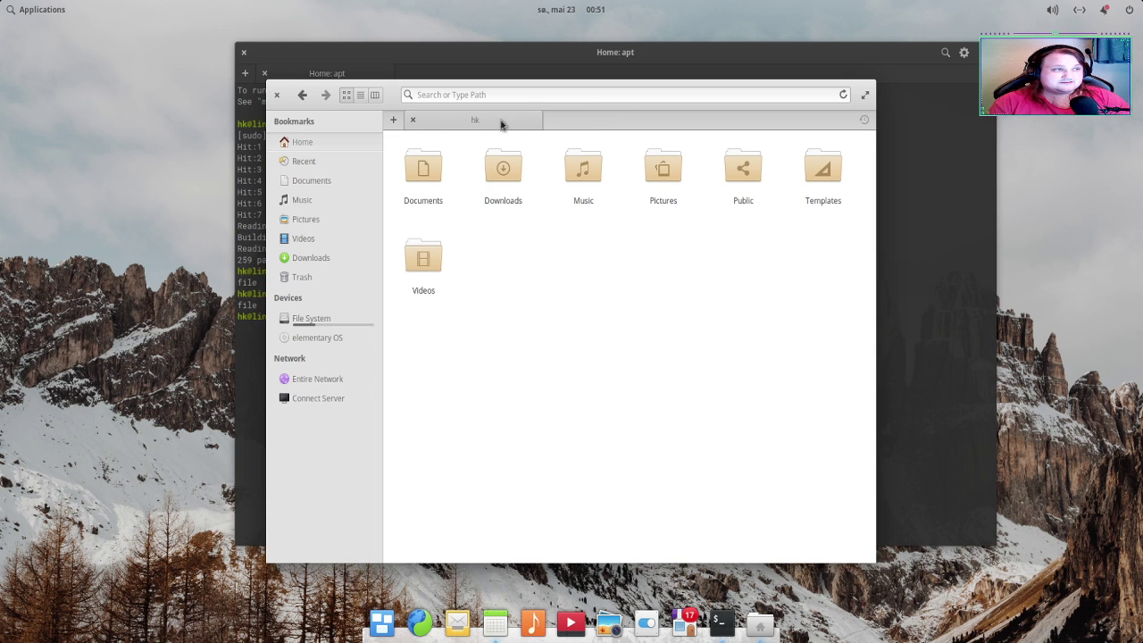
{"action": "left_click", "coordinate": [462, 93]}
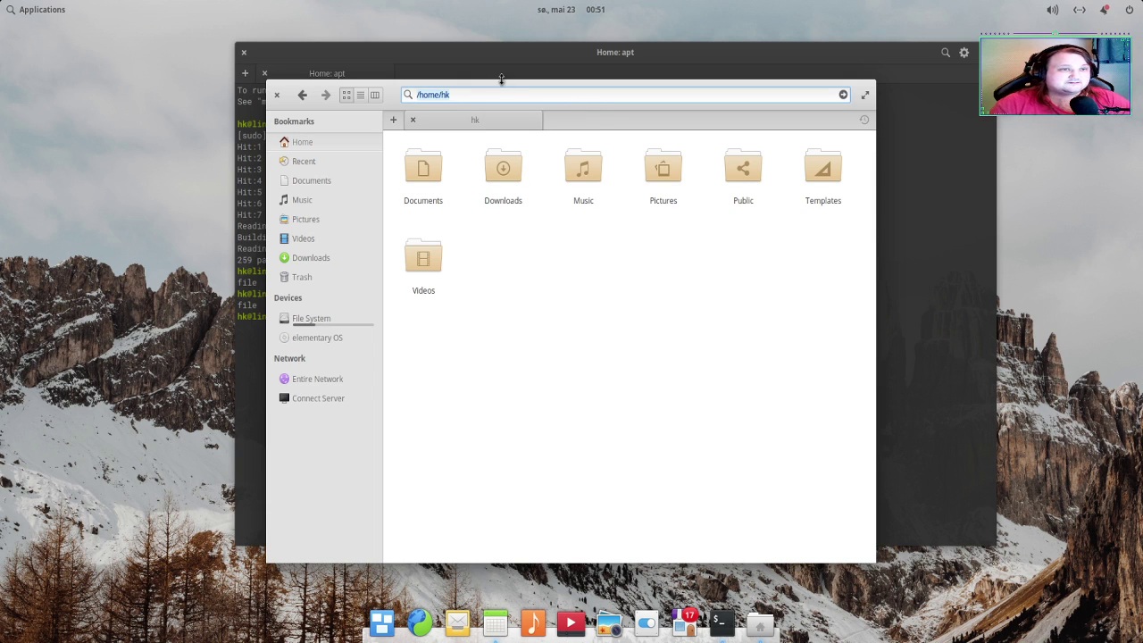
{"action": "left_click", "coordinate": [663, 270]}
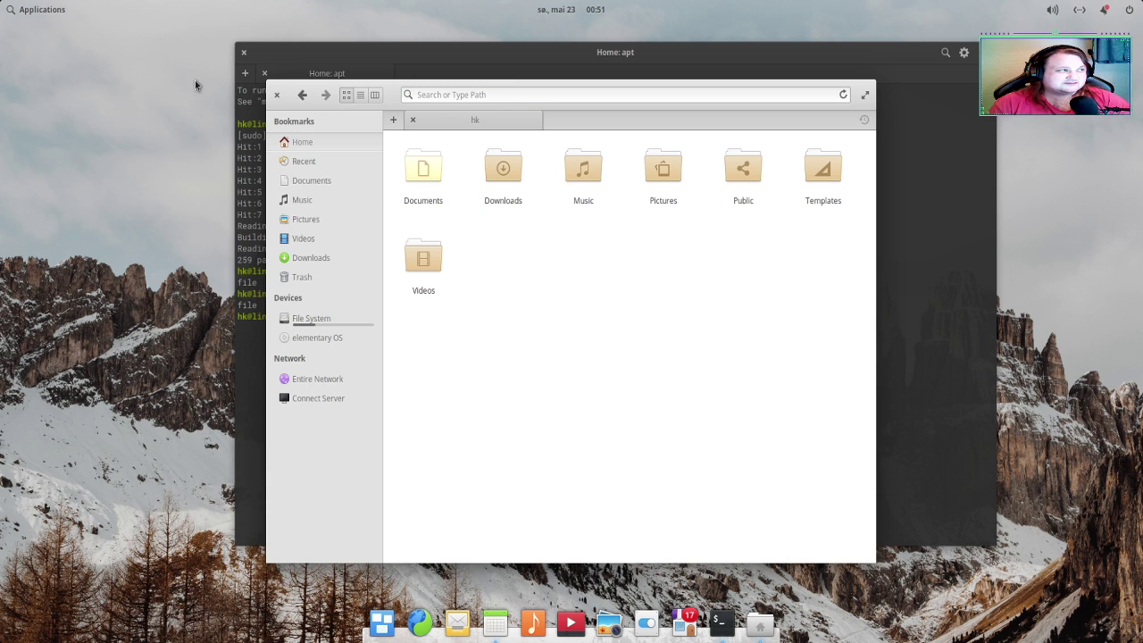
{"action": "left_click", "coordinate": [27, 17]}
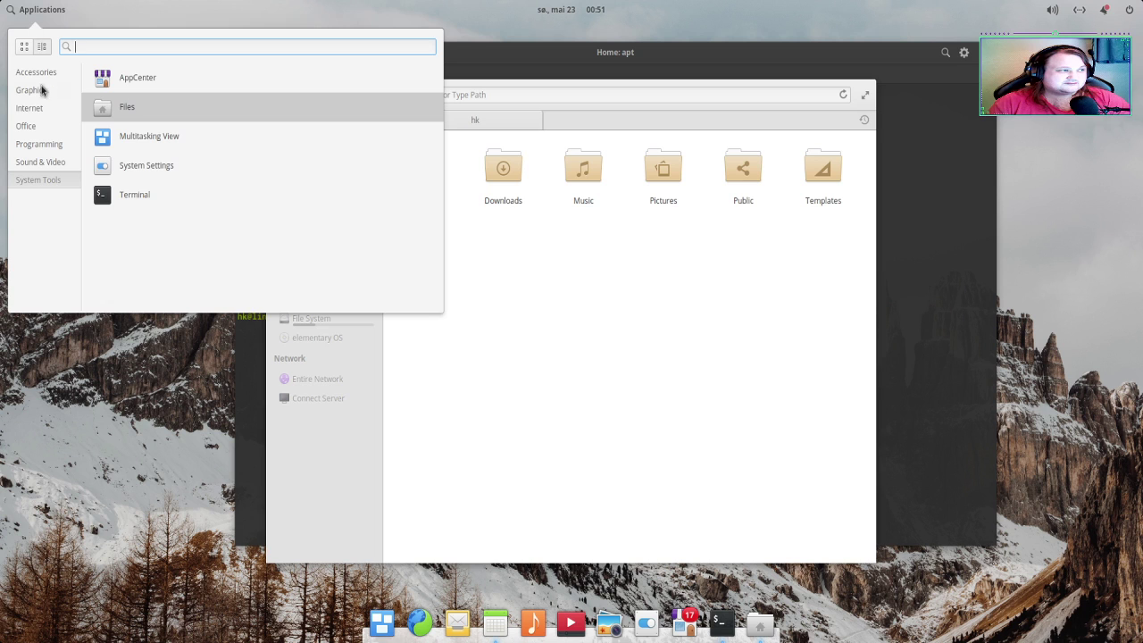
{"action": "left_click", "coordinate": [924, 325]}
{"action": "left_click", "coordinate": [926, 326]}
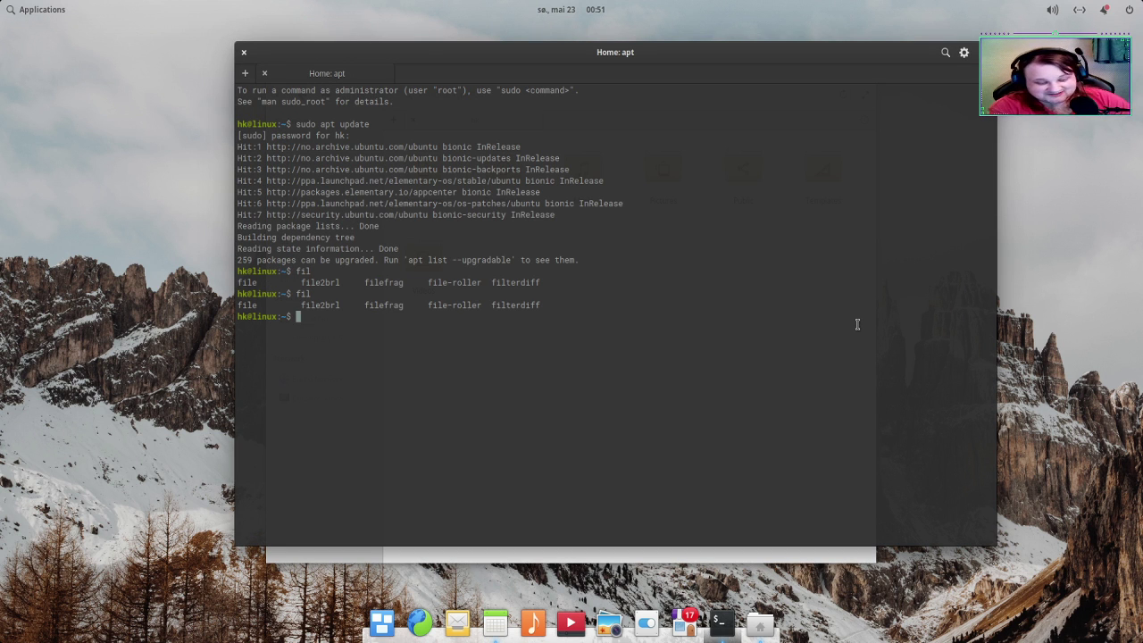
Install menulibre with sudo apt install, answering y to confirm the packages.
{"action": "type", "text": "sudo apt install menulibre"}
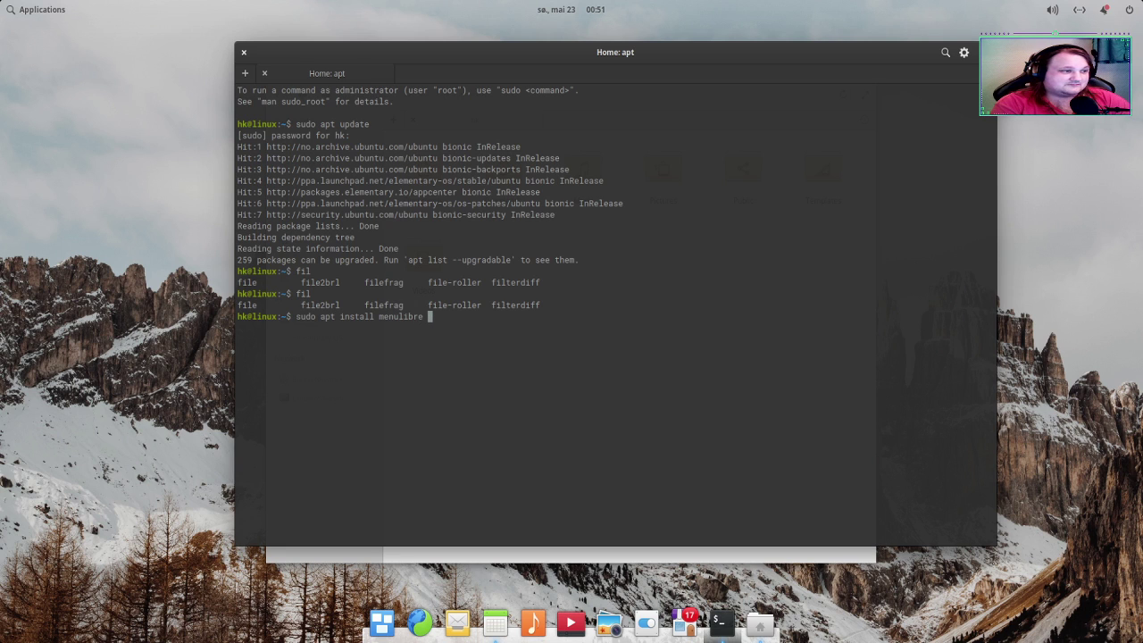
{"action": "key", "text": "Return"}
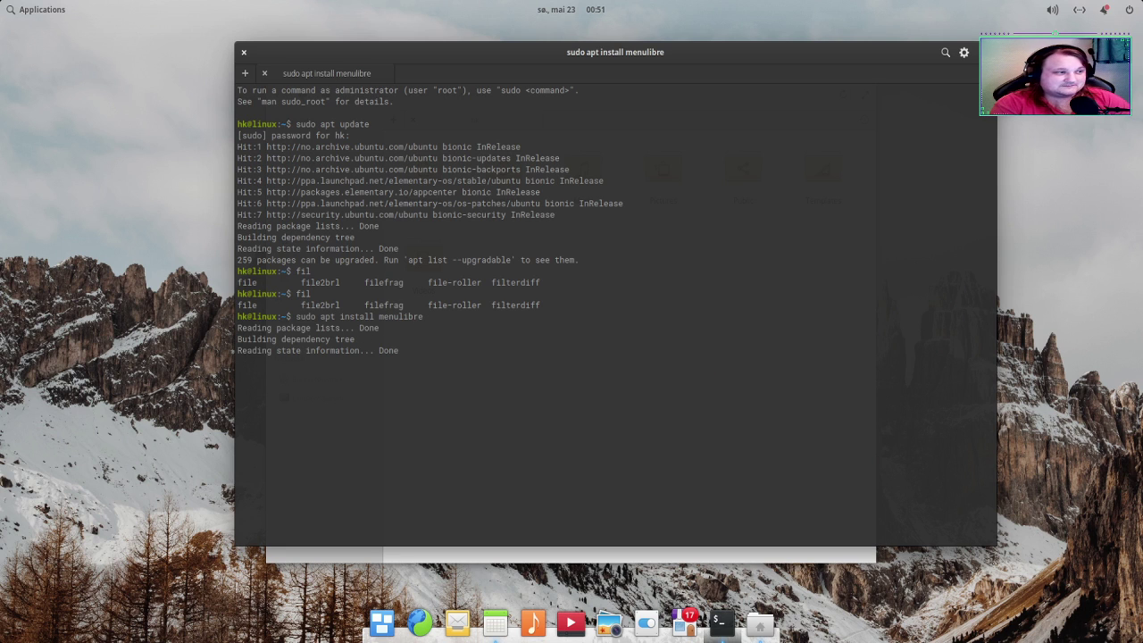
{"action": "type", "text": "y"}
{"action": "key", "text": "Return"}
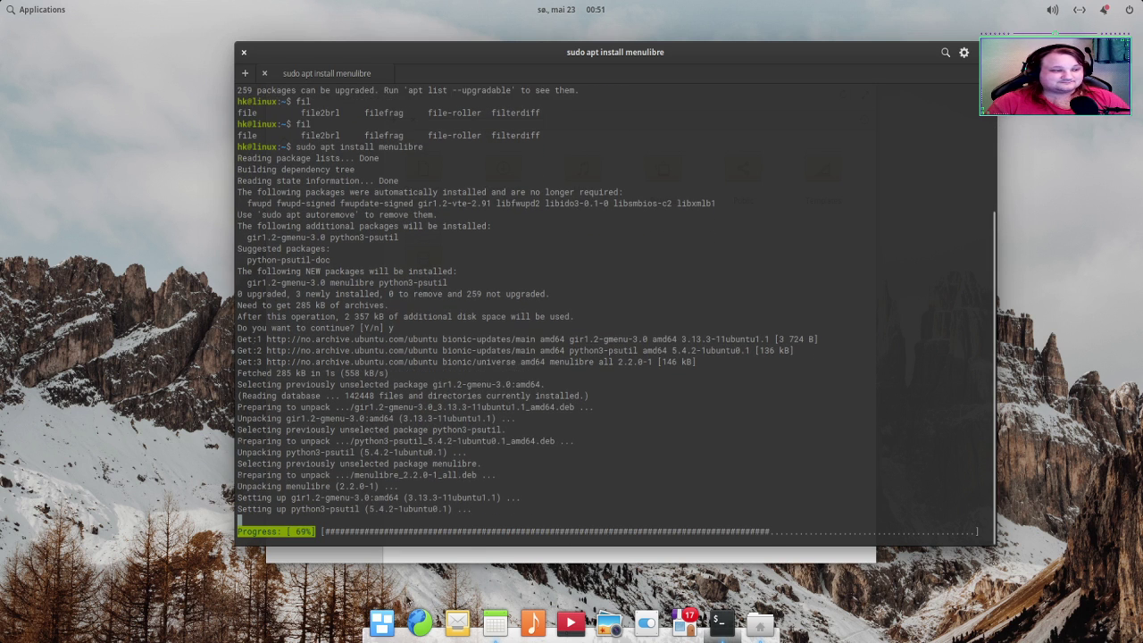
Search the application launcher for 'menu' to find Menu Editor.
{"action": "key", "text": "super"}
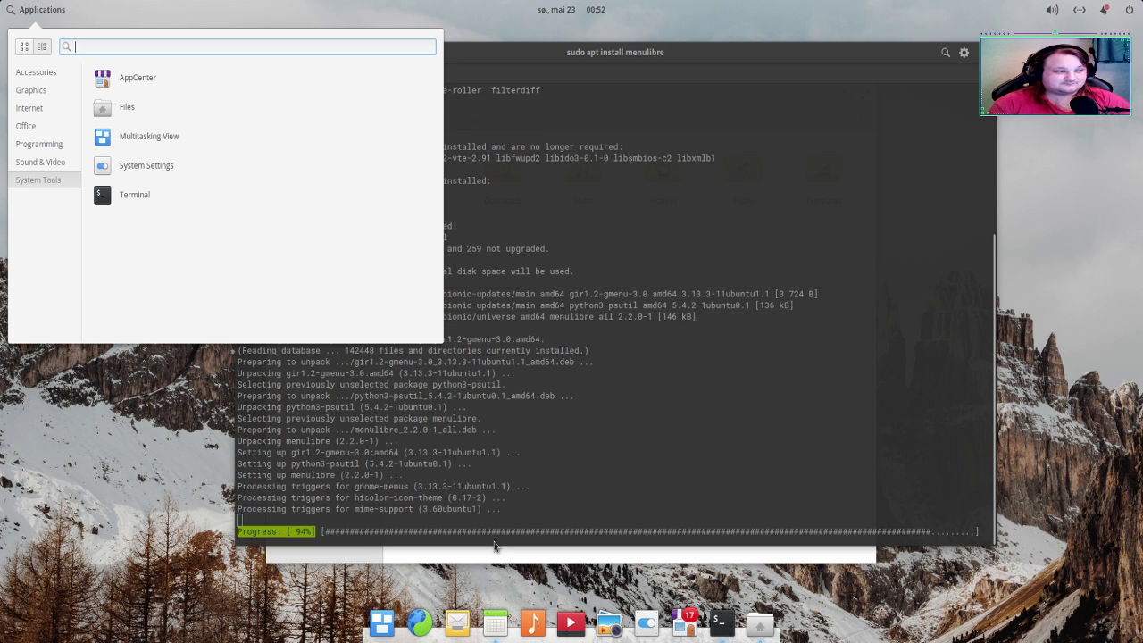
{"action": "type", "text": "m"}
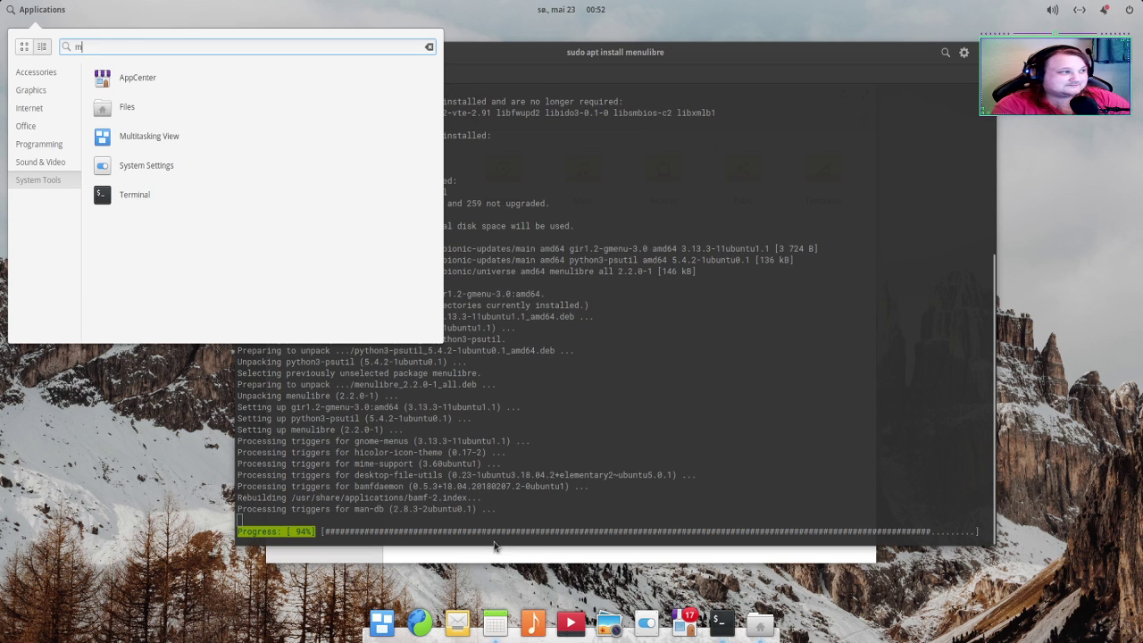
{"action": "type", "text": "enu"}
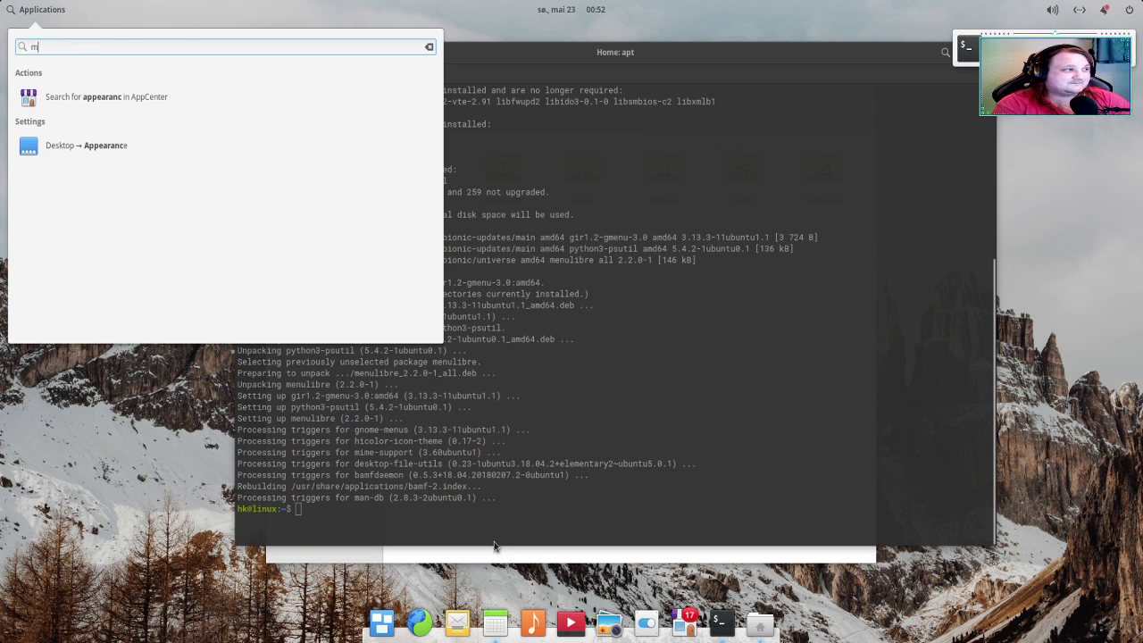
{"action": "key", "text": "BackSpace"}
{"action": "type", "text": "menu"}
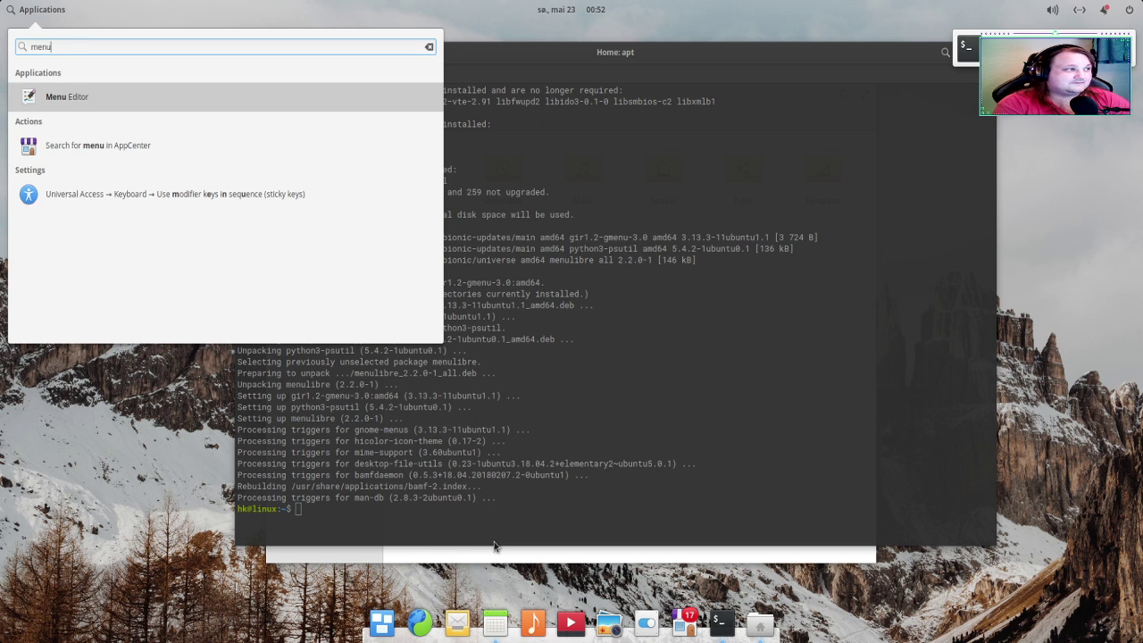
In Menu Editor, inspect the Files entry's command under System Tools, then open Files from the dock.
{"action": "key", "text": "Return"}
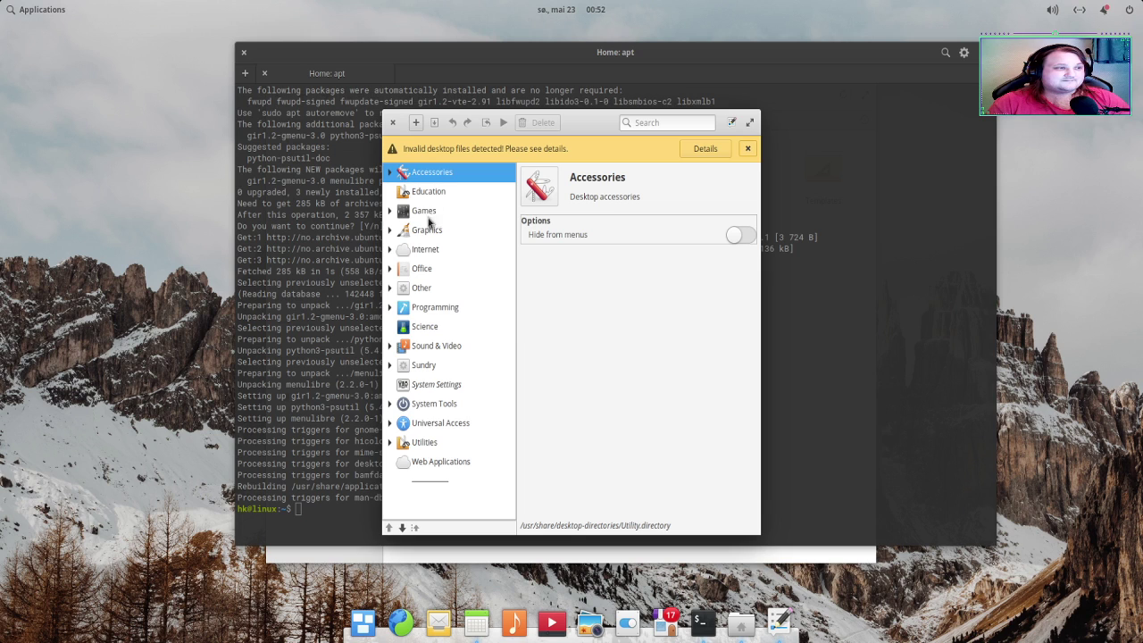
{"action": "left_click", "coordinate": [389, 405]}
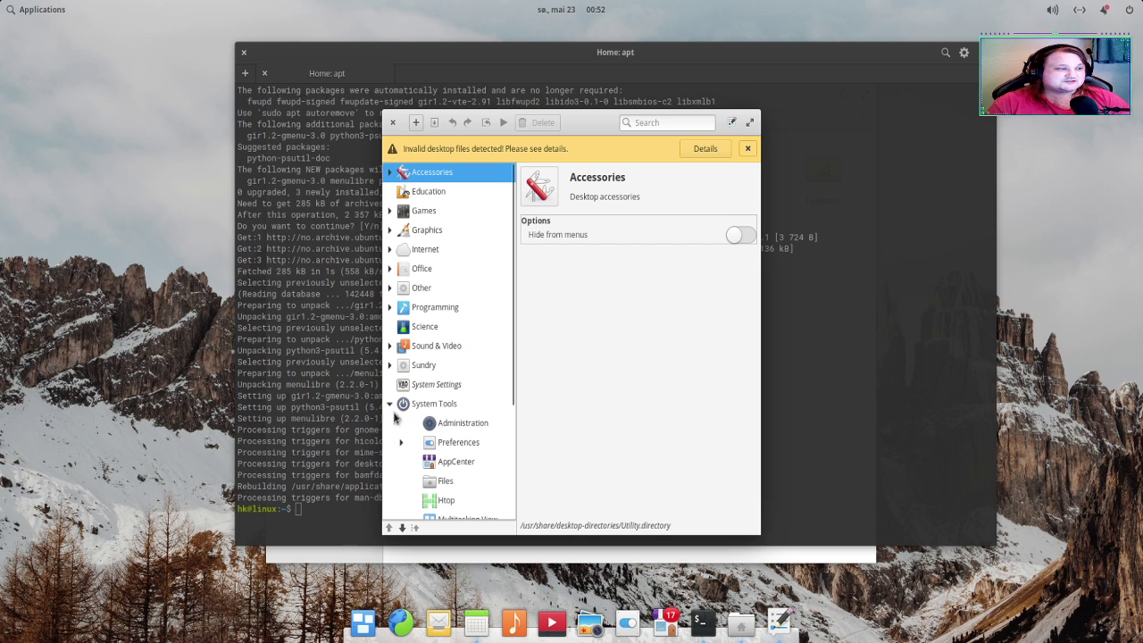
{"action": "scroll", "coordinate": [465, 447], "scroll_direction": "down", "scroll_amount": 1}
{"action": "left_click", "coordinate": [450, 440]}
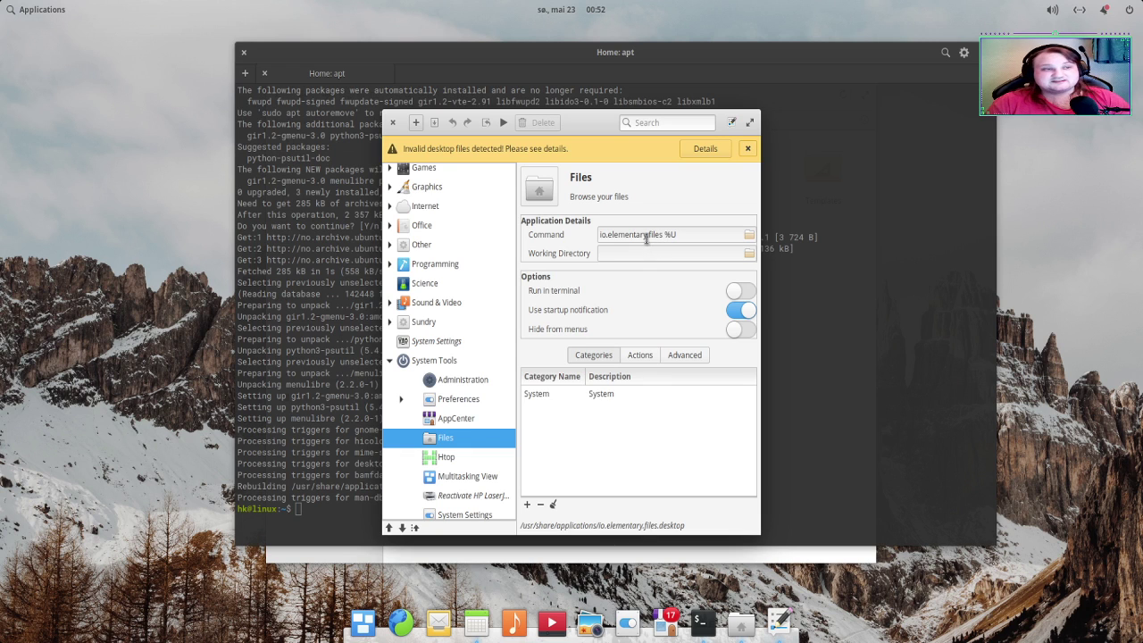
{"action": "left_click_drag", "start_coordinate": [660, 235], "coordinate": [502, 240]}
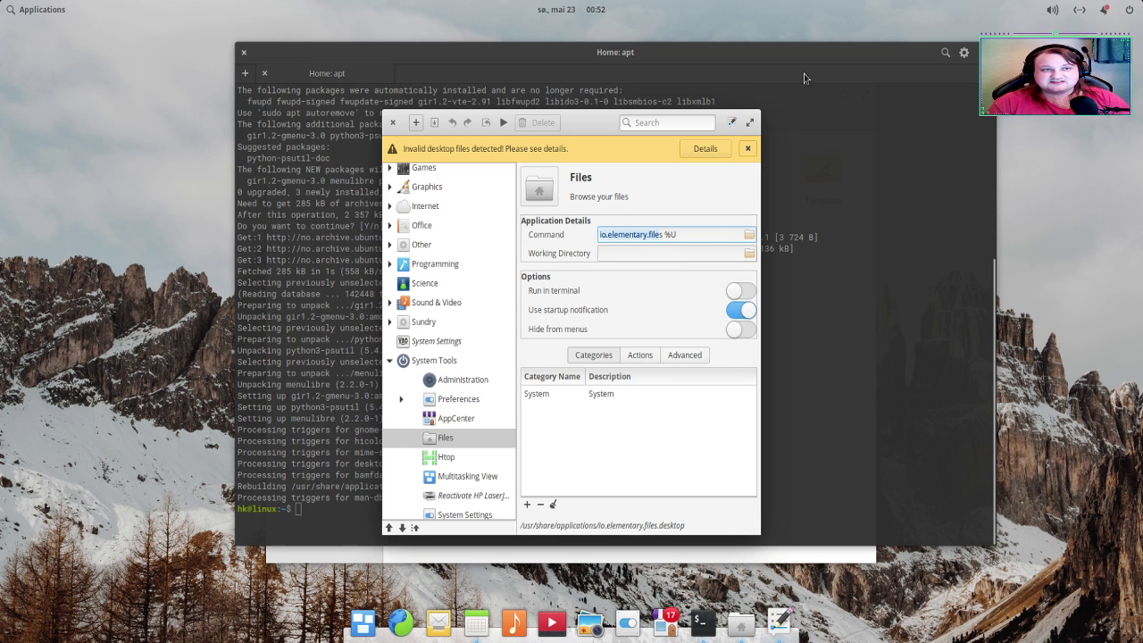
{"action": "left_click", "coordinate": [761, 79]}
{"action": "left_click", "coordinate": [802, 121]}
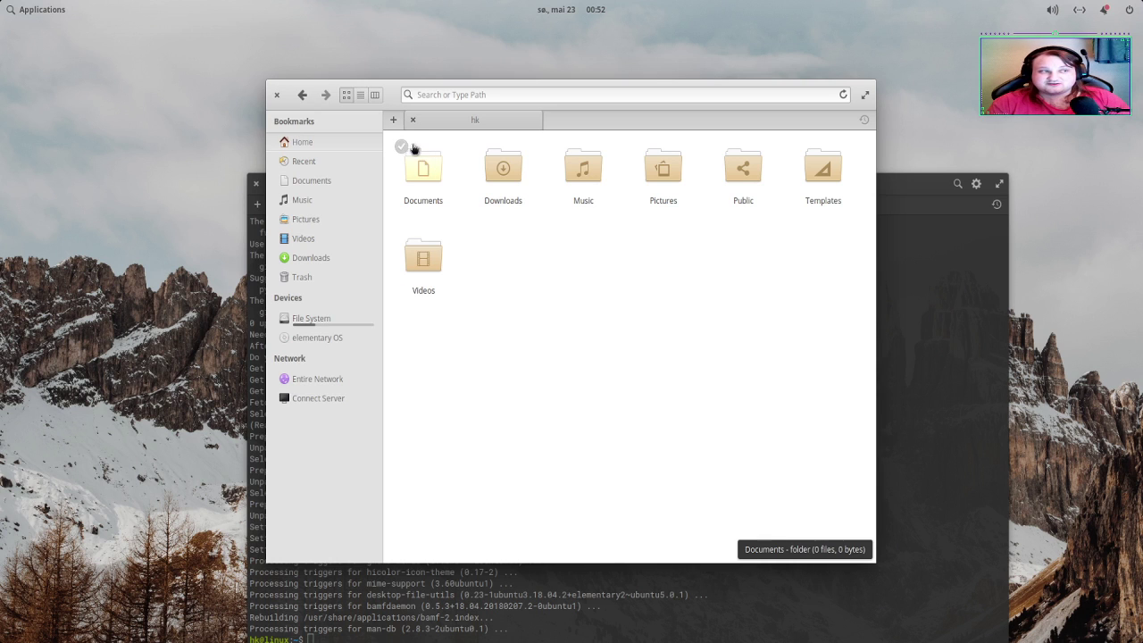
Browse the Music folder and a new home tab in Files, then close the file manager.
{"action": "left_click", "coordinate": [583, 169]}
{"action": "left_click", "coordinate": [413, 121]}
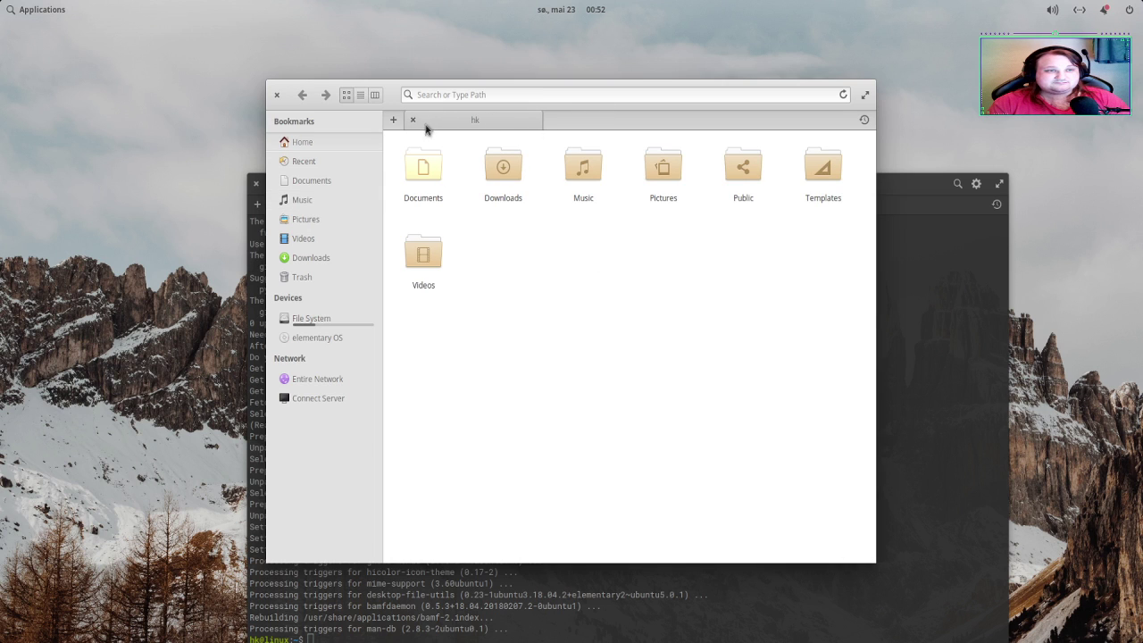
{"action": "left_click", "coordinate": [393, 121]}
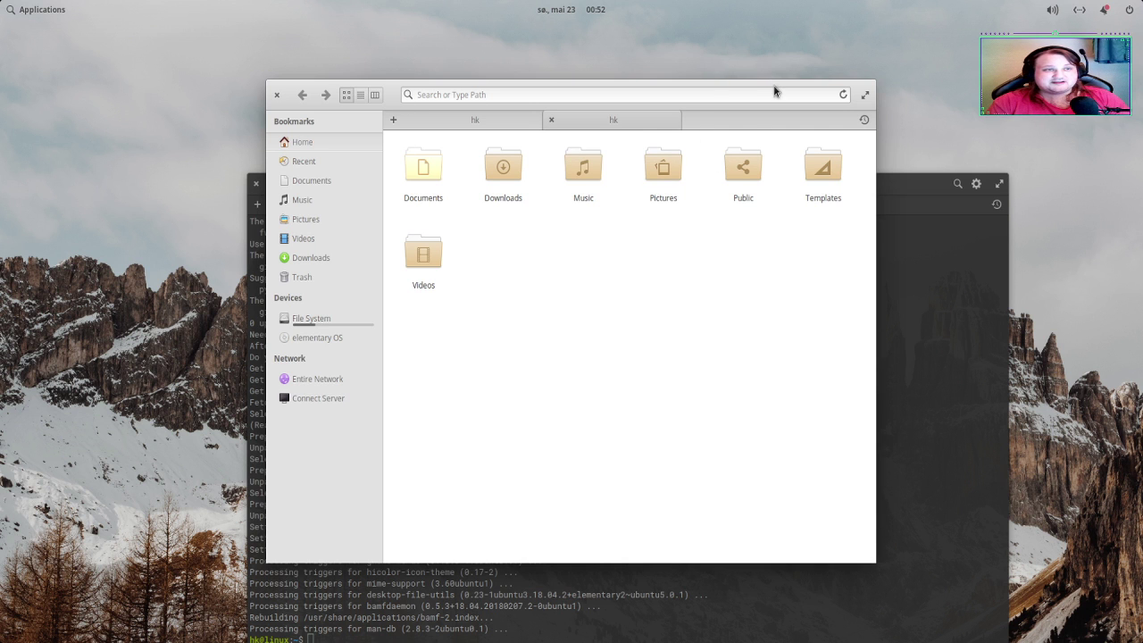
{"action": "left_click_drag", "start_coordinate": [713, 118], "coordinate": [729, 61]}
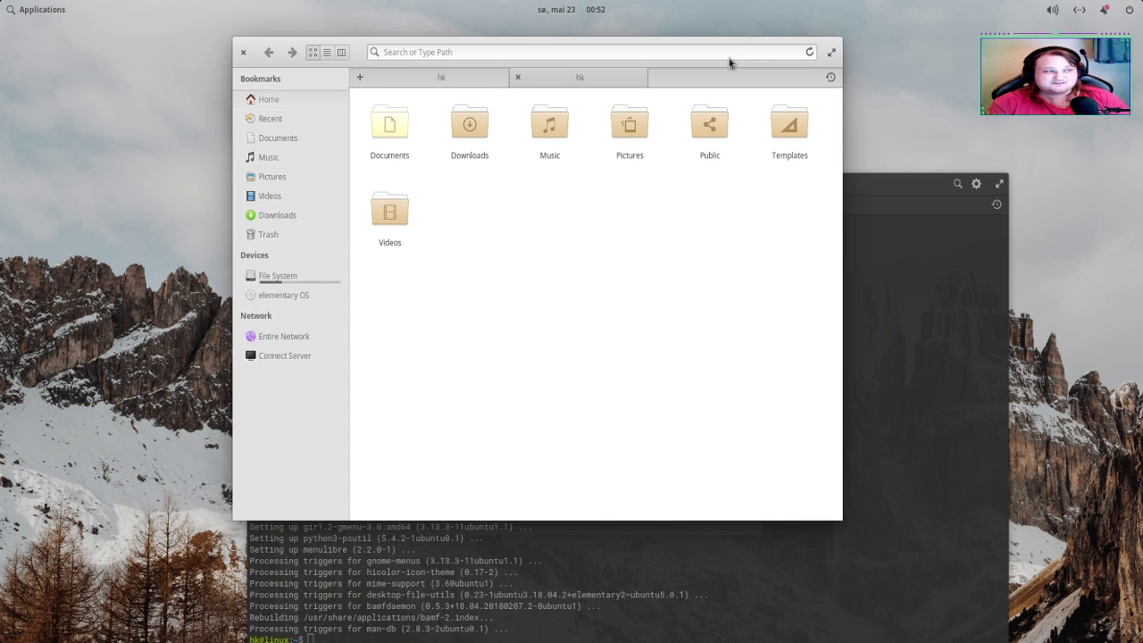
{"action": "left_click", "coordinate": [247, 56]}
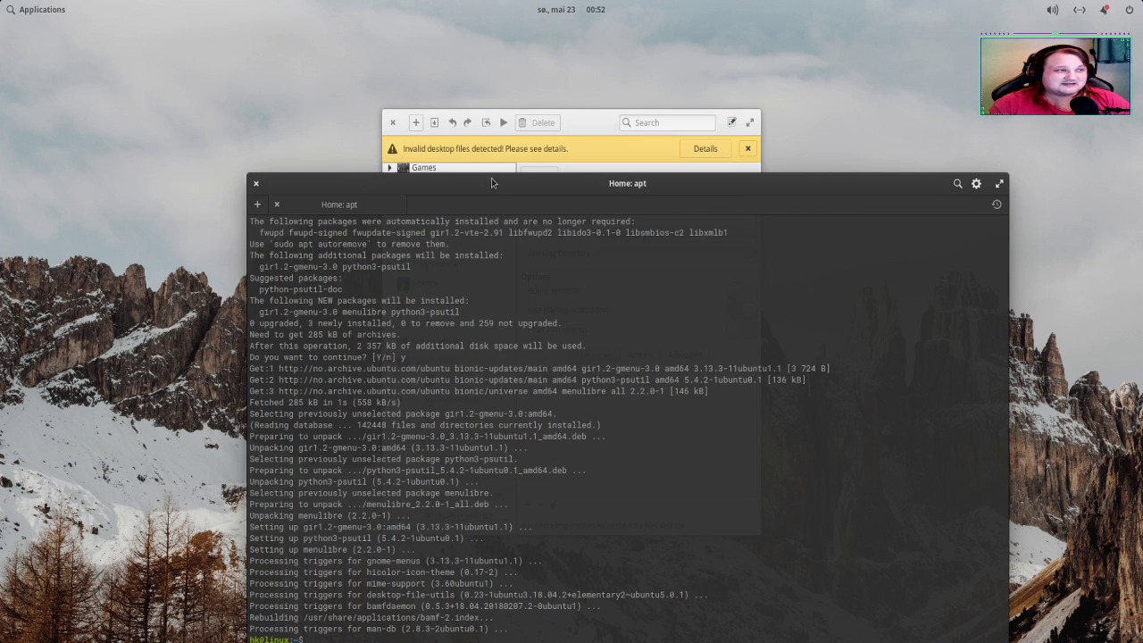
Move the terminal aside, close it with Alt+F4, and close Menu Editor.
{"action": "left_click_drag", "start_coordinate": [491, 178], "coordinate": [401, 25]}
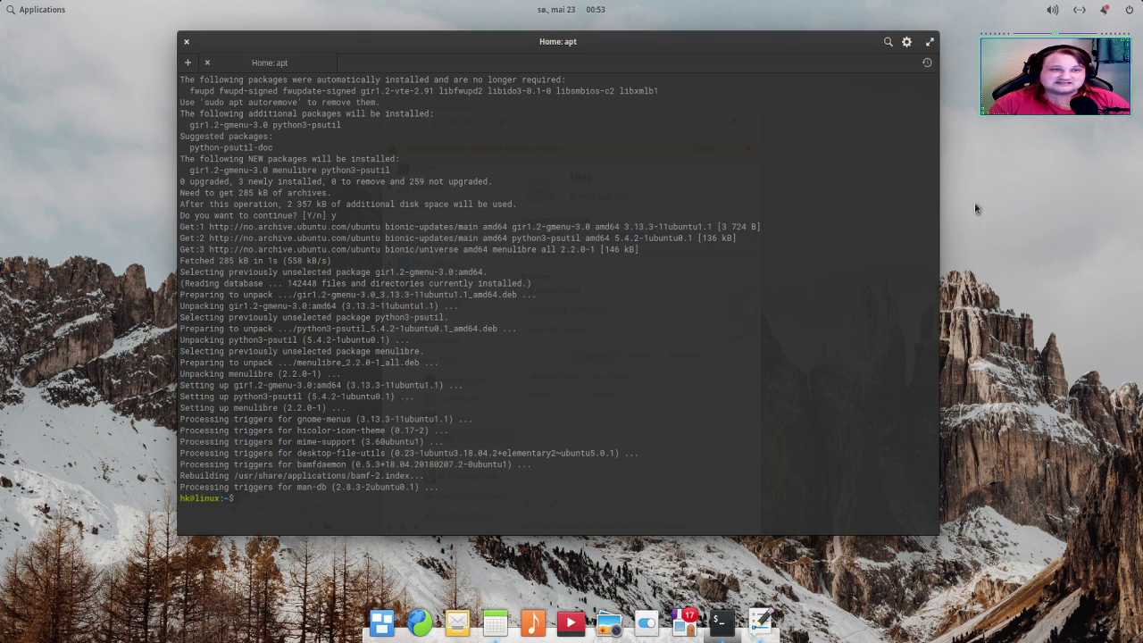
{"action": "key", "text": "alt+F4"}
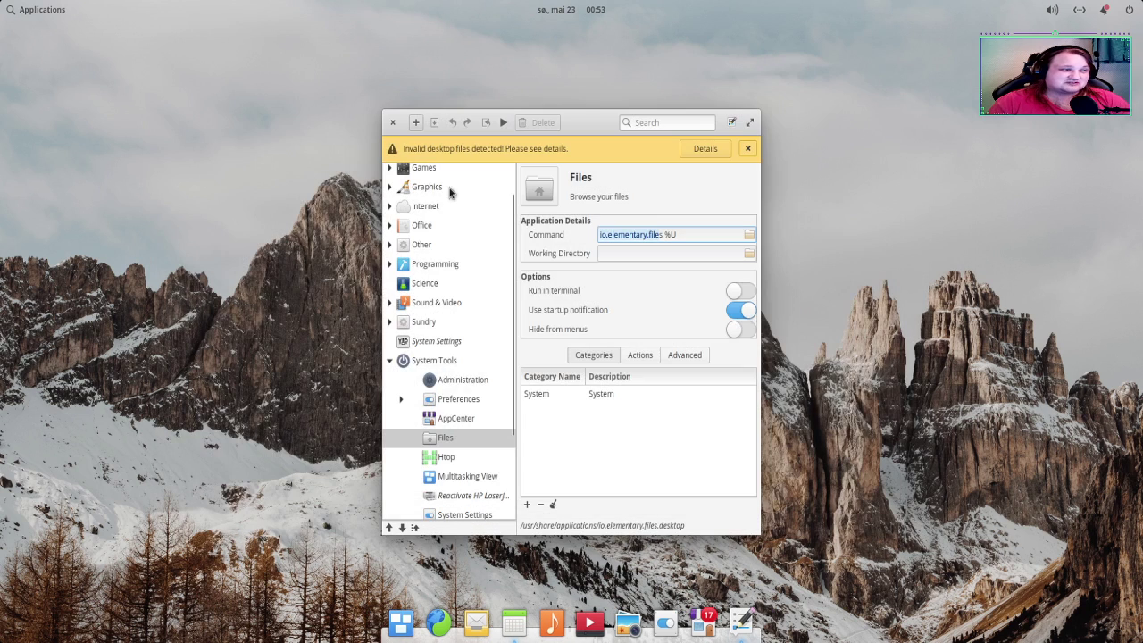
{"action": "left_click", "coordinate": [393, 124]}
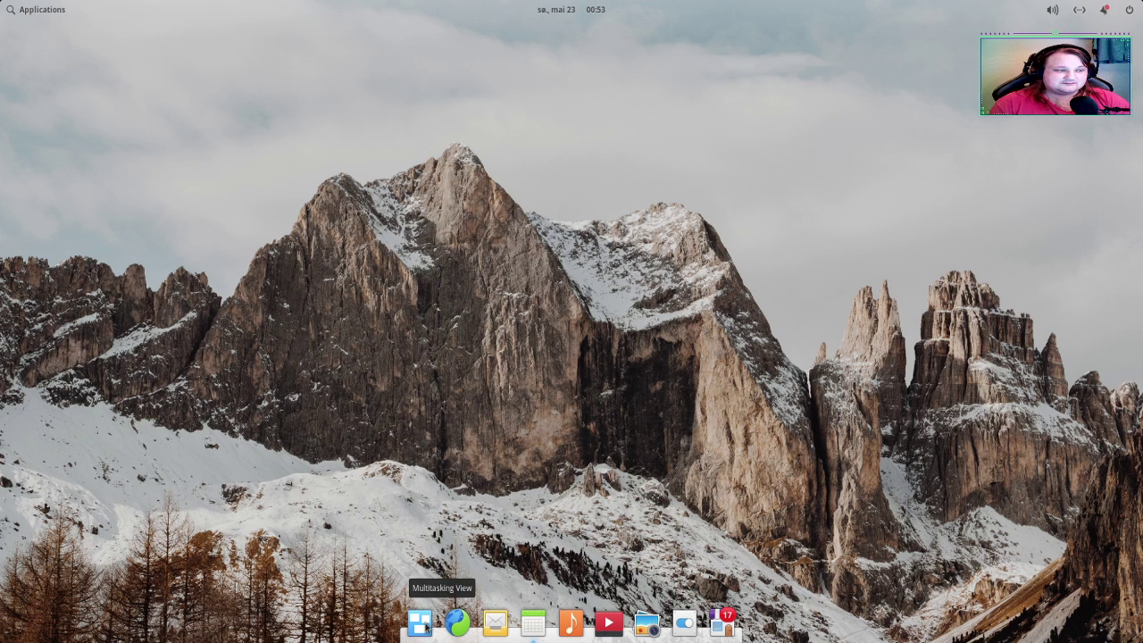
Launch System Settings, search it for 'tweaks', then clear the fruitless search.
{"action": "left_click", "coordinate": [36, 10]}
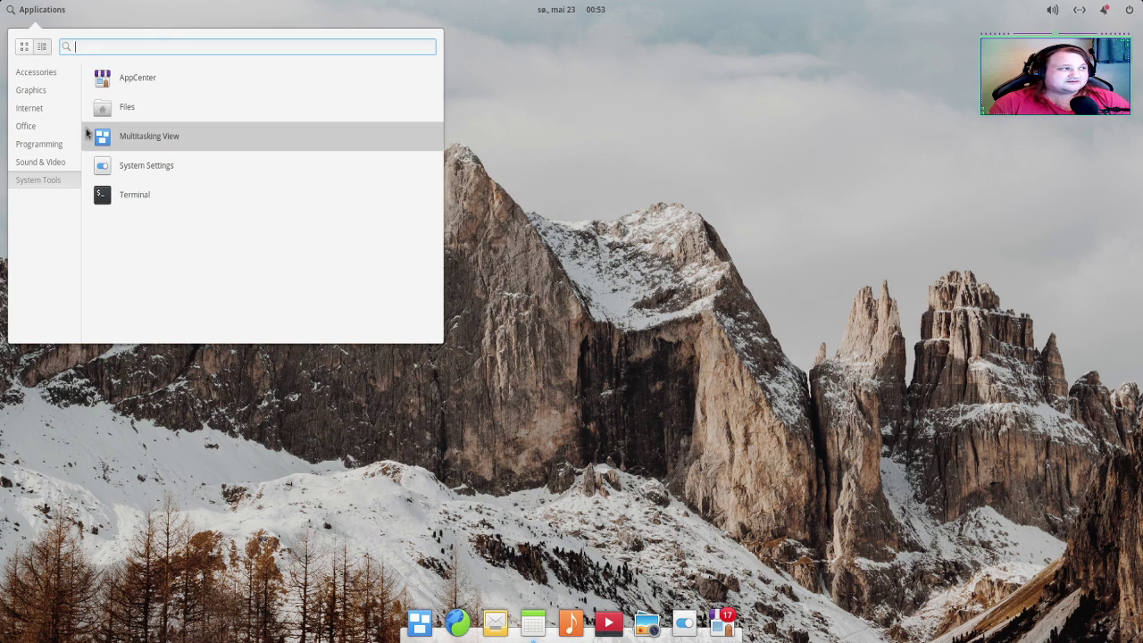
{"action": "left_click", "coordinate": [166, 167]}
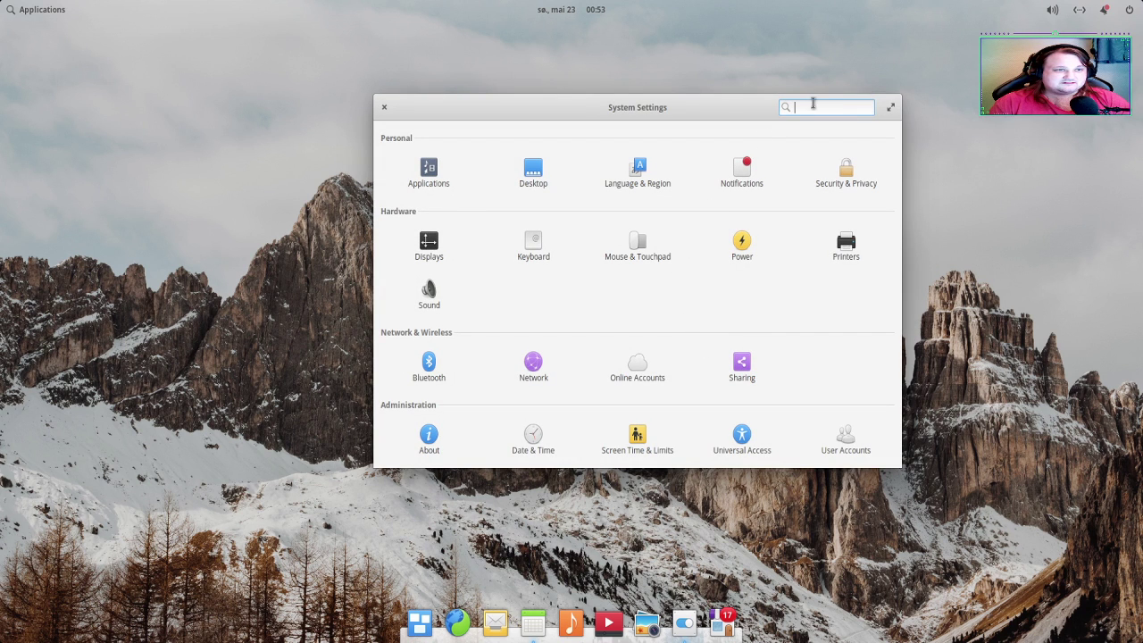
{"action": "type", "text": "te"}
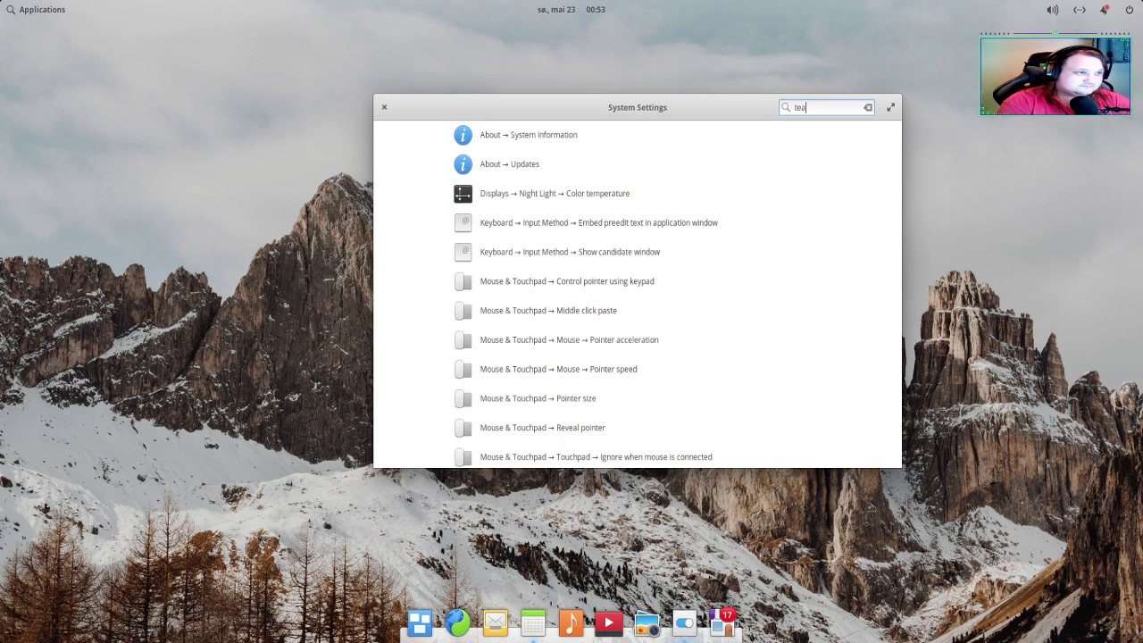
{"action": "type", "text": "w"}
{"action": "key", "text": "BackSpace"}
{"action": "key", "text": "BackSpace"}
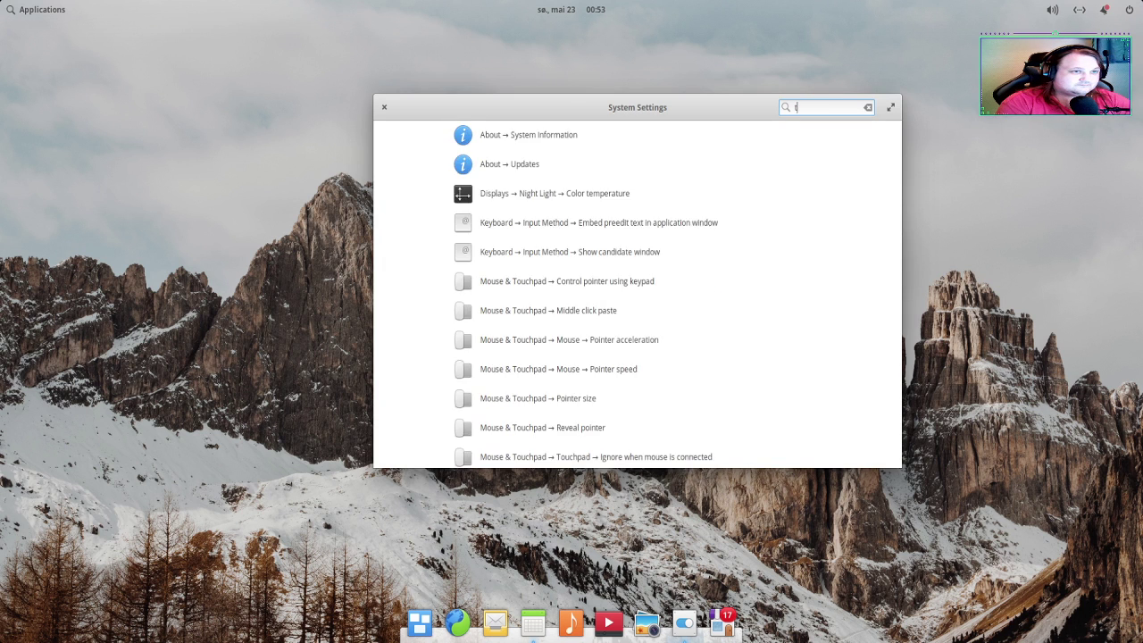
{"action": "type", "text": "weaks"}
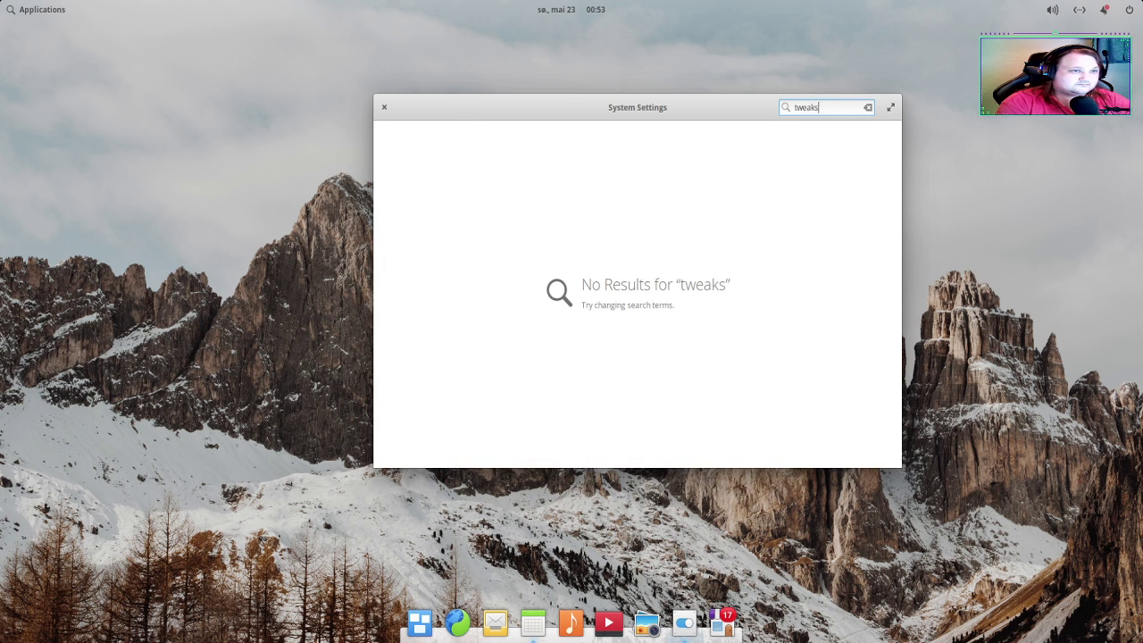
{"action": "key", "text": "BackSpace"}
{"action": "key", "text": "BackSpace"}
{"action": "key", "text": "BackSpace"}
{"action": "key", "text": "BackSpace"}
{"action": "key", "text": "BackSpace"}
{"action": "key", "text": "BackSpace"}
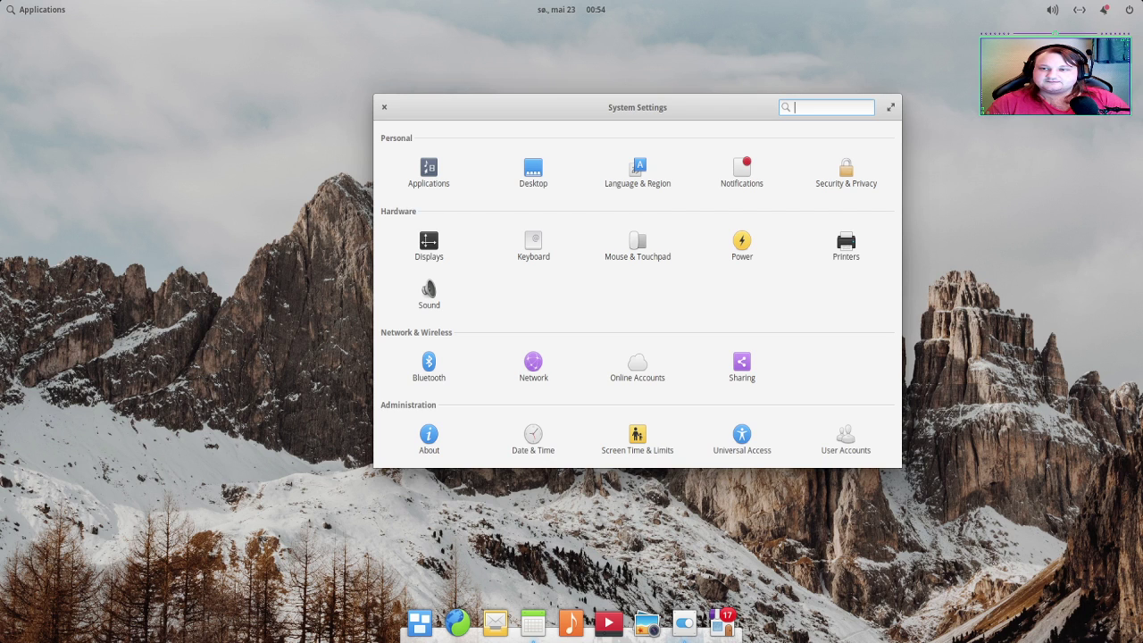
{"action": "left_click", "coordinate": [719, 620]}
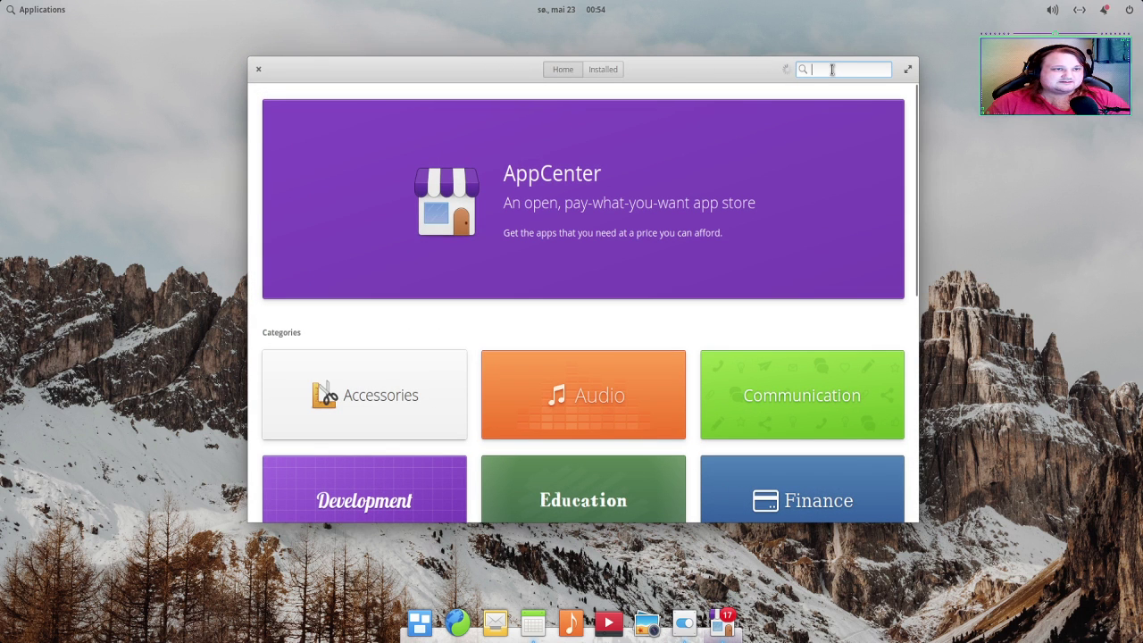
{"action": "type", "text": "tweaks"}
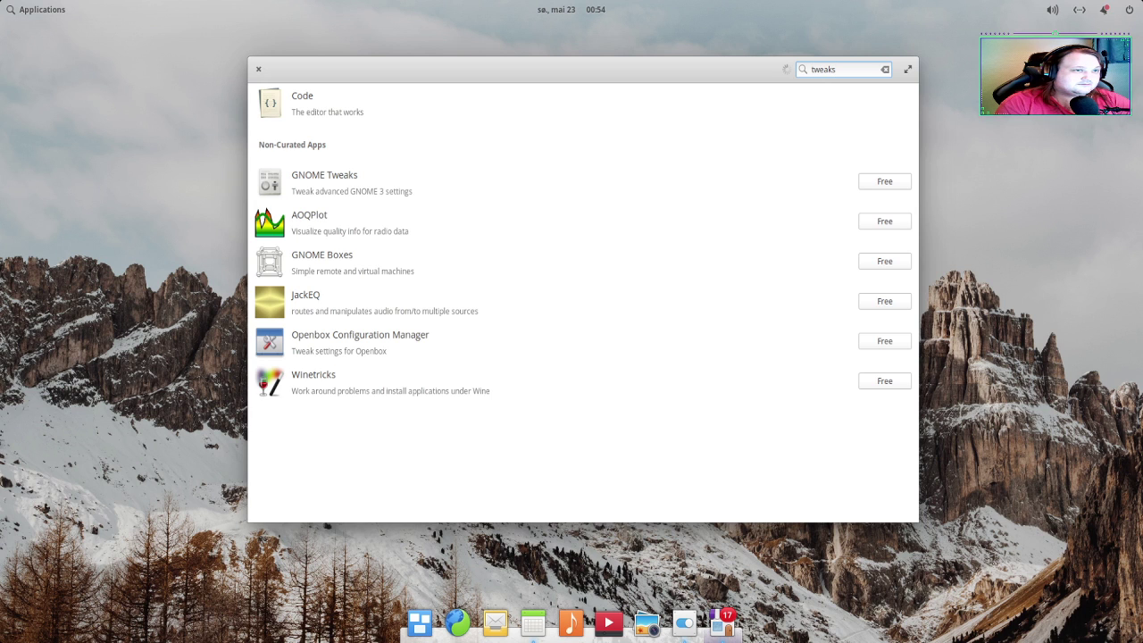
{"action": "key", "text": "BackSpace"}
{"action": "key", "text": "BackSpace"}
{"action": "key", "text": "BackSpace"}
{"action": "key", "text": "BackSpace"}
{"action": "key", "text": "BackSpace"}
{"action": "key", "text": "BackSpace"}
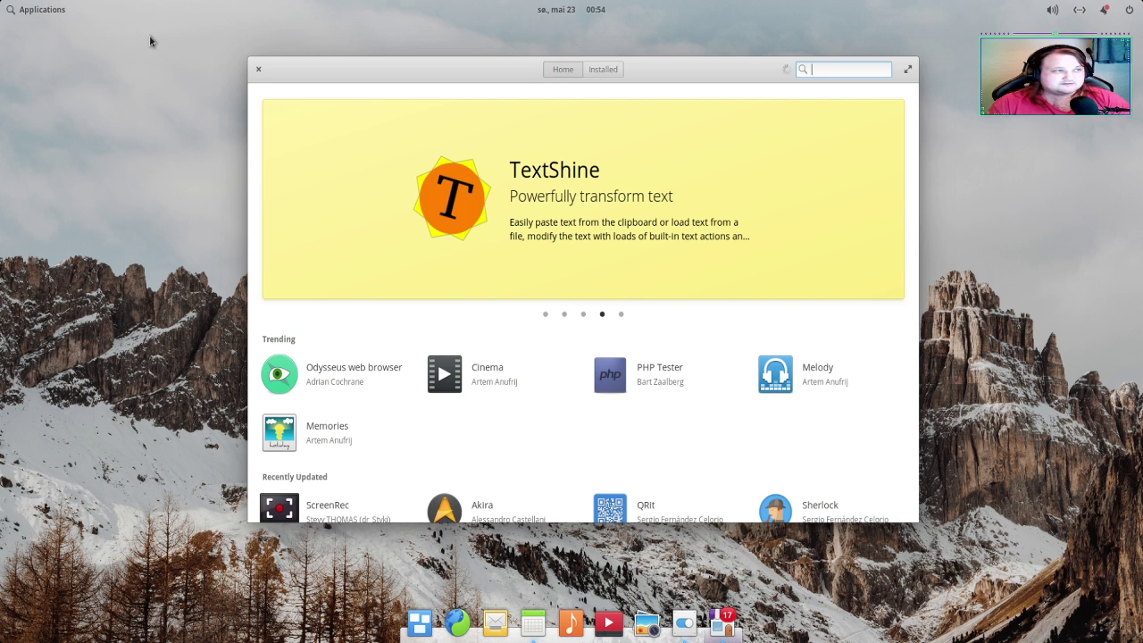
{"action": "left_click", "coordinate": [258, 70]}
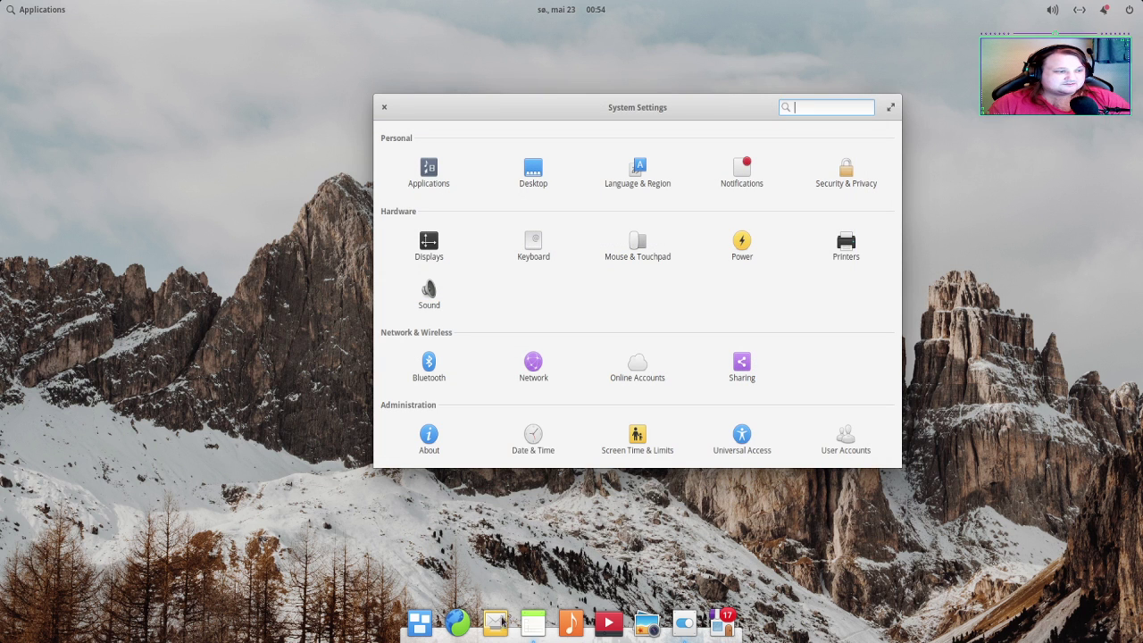
Launch a new Terminal from System Tools, reposition it, and paste the add-repository command.
{"action": "left_click", "coordinate": [31, 10]}
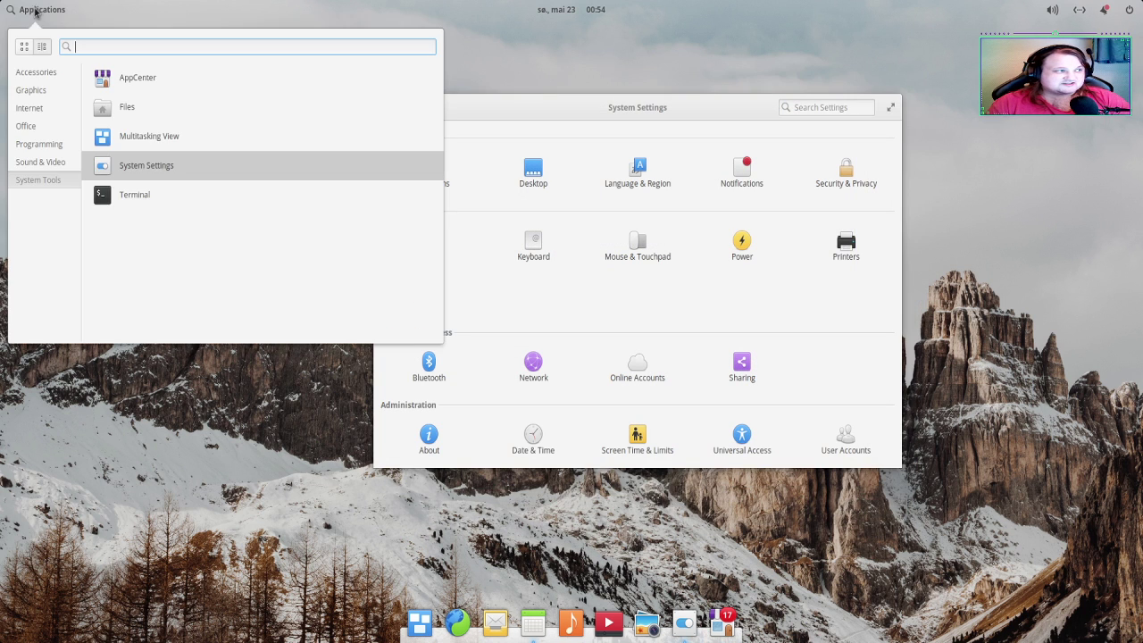
{"action": "left_click", "coordinate": [132, 190]}
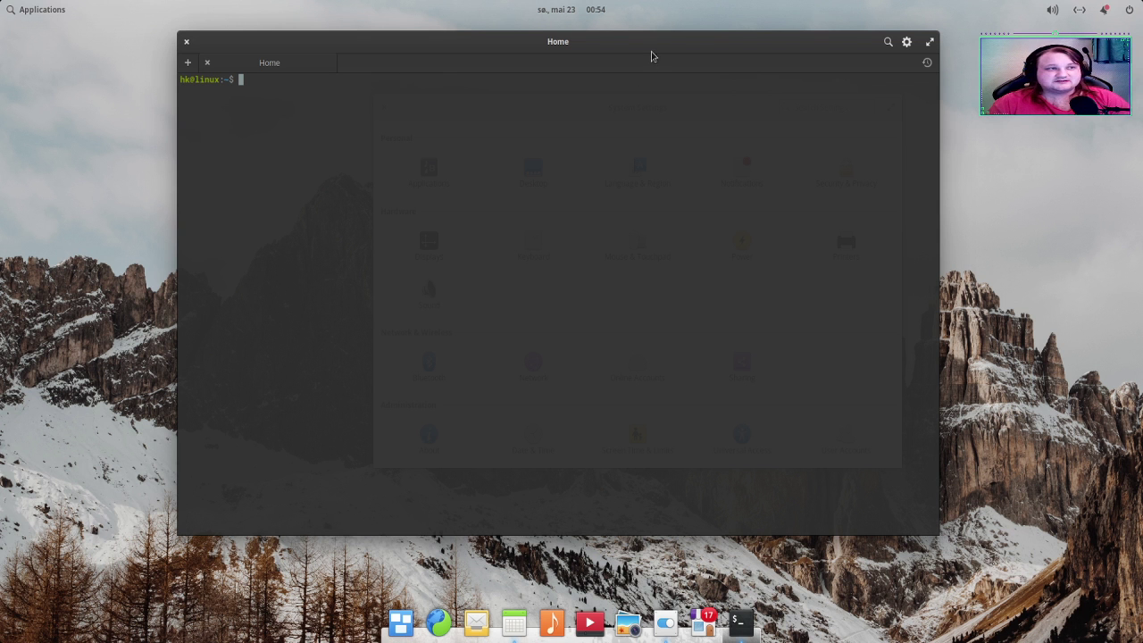
{"action": "left_click_drag", "start_coordinate": [624, 113], "coordinate": [658, 91]}
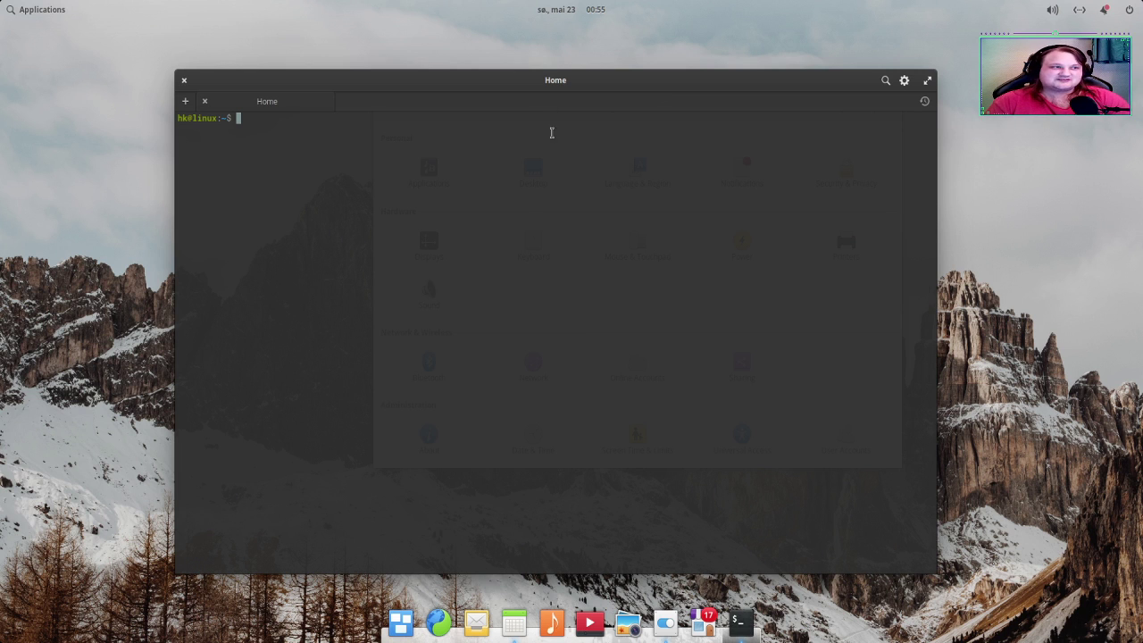
{"action": "key", "text": "ctrl+shift+v"}
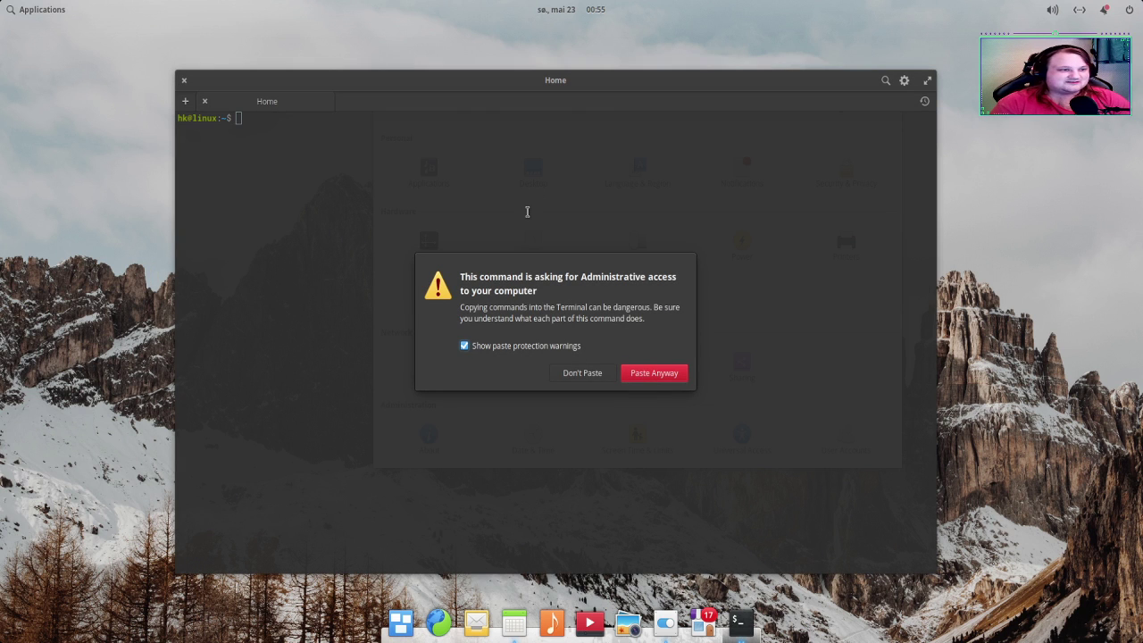
Paste anyway and run the add-apt-repository command with the password, which reports command not found.
{"action": "left_click", "coordinate": [654, 373]}
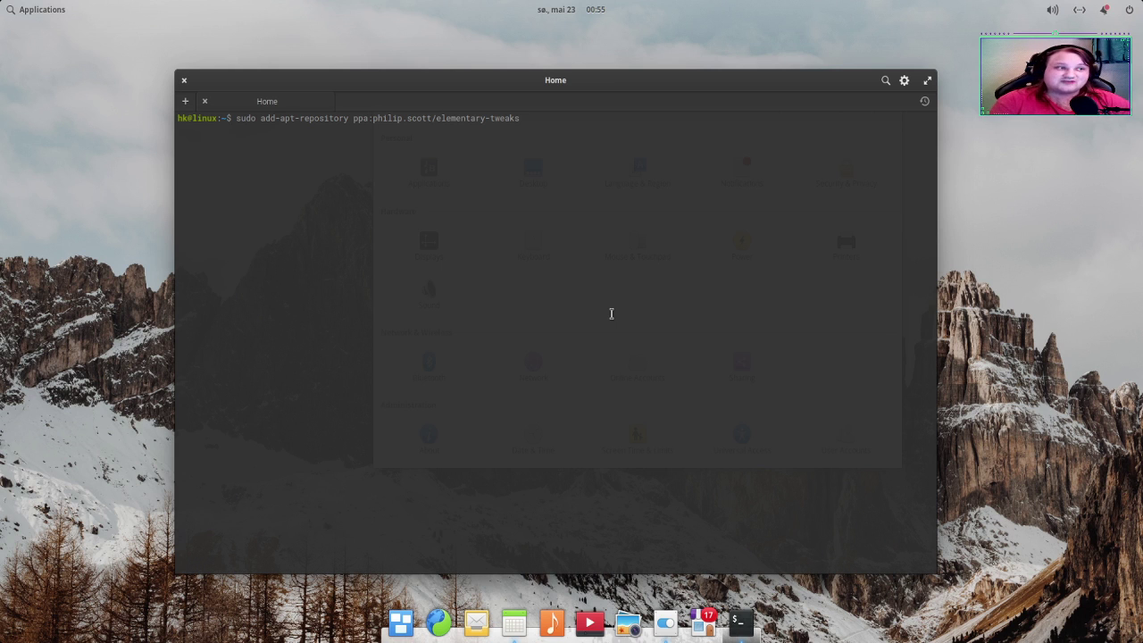
{"action": "key", "text": "Return"}
{"action": "type", "text": "******"}
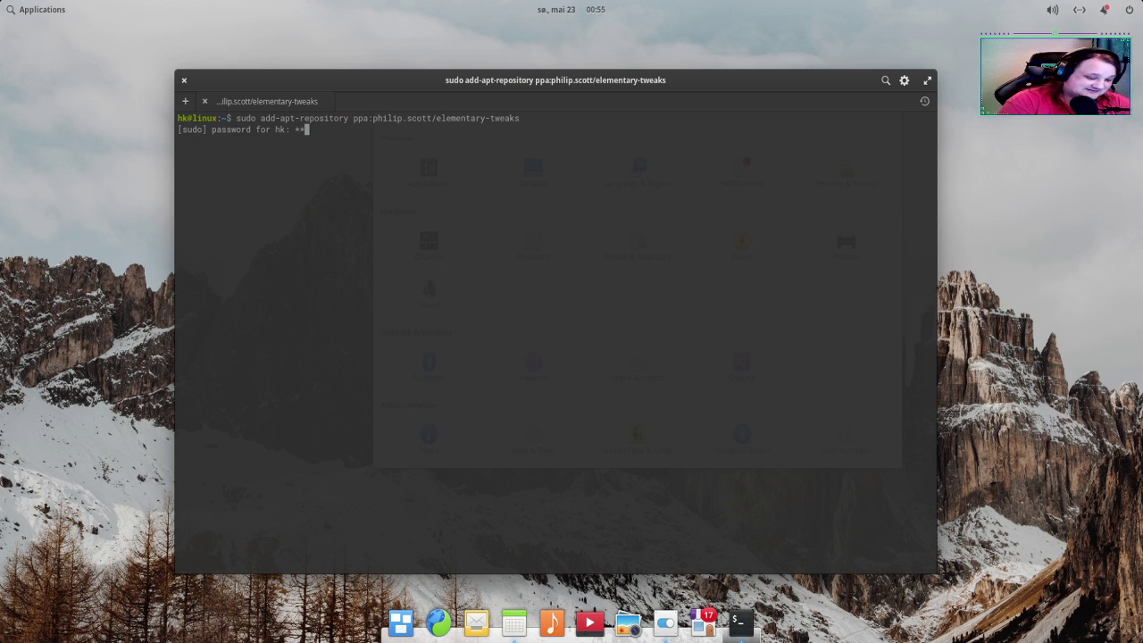
{"action": "type", "text": "**"}
{"action": "key", "text": "Return"}
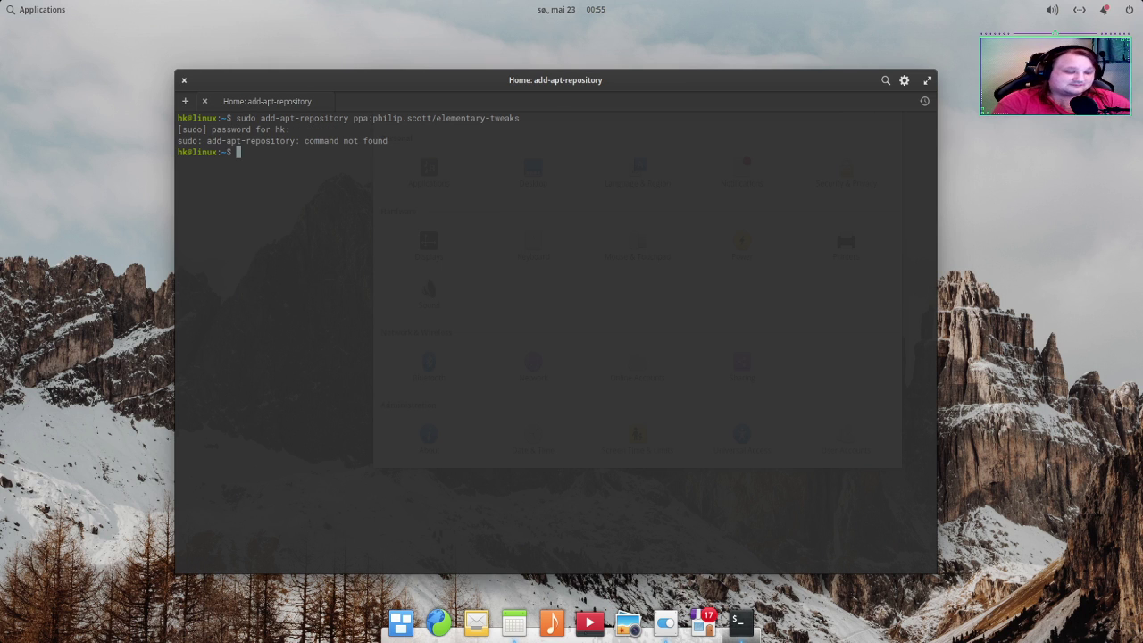
Install software-properties-common with sudo apt install, confirming with y.
{"action": "type", "text": "sudo apt "}
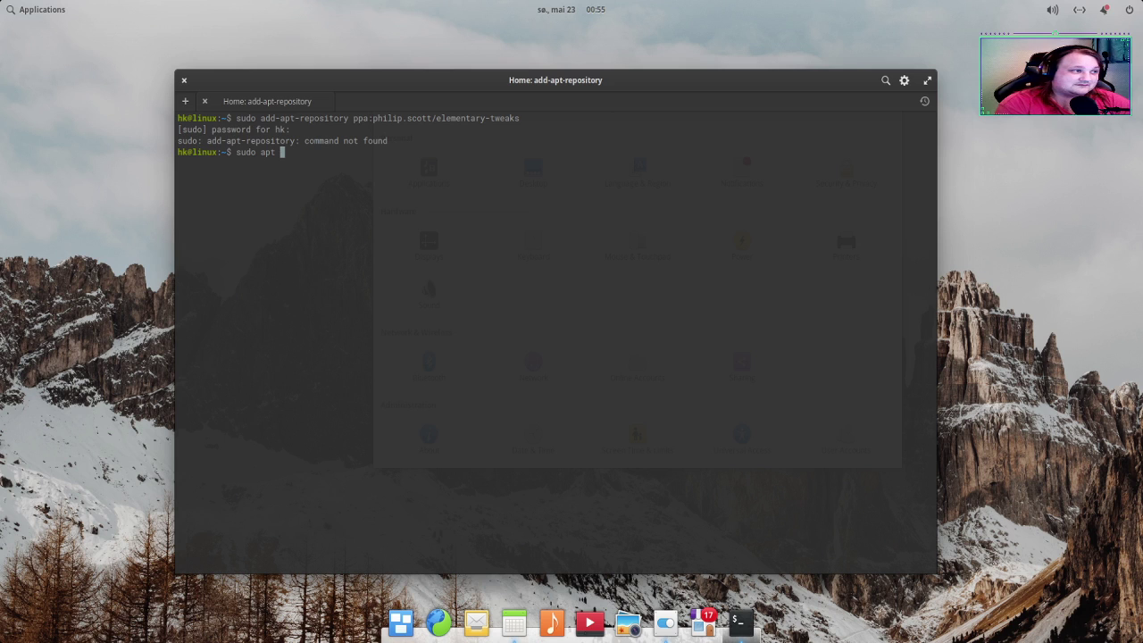
{"action": "type", "text": "install so"}
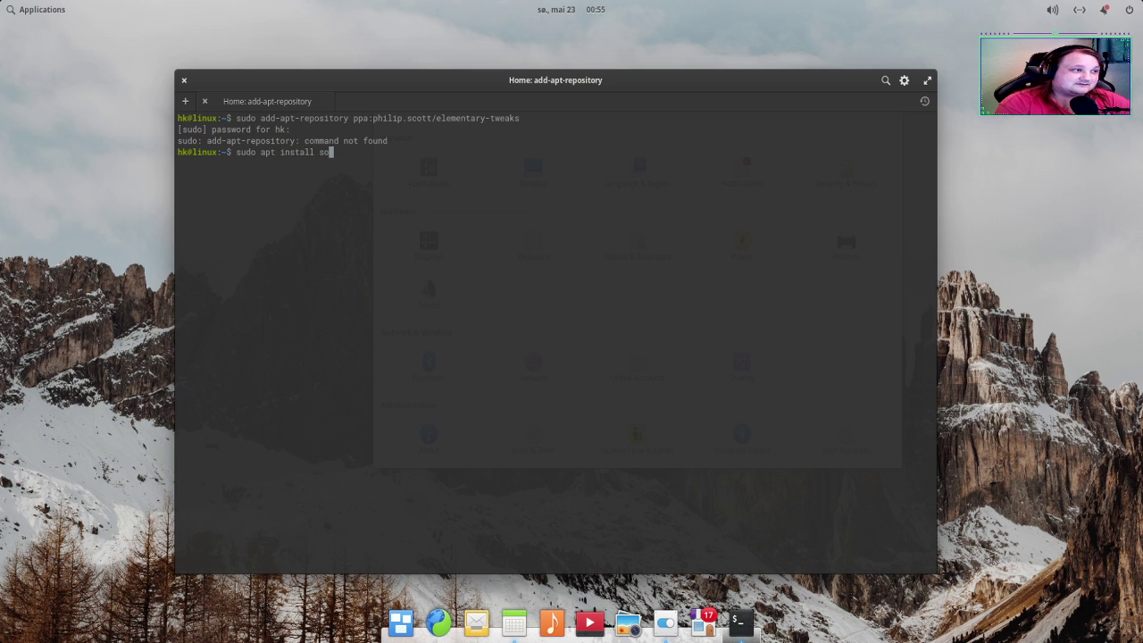
{"action": "type", "text": "ftware-pr"}
{"action": "key", "text": "Tab"}
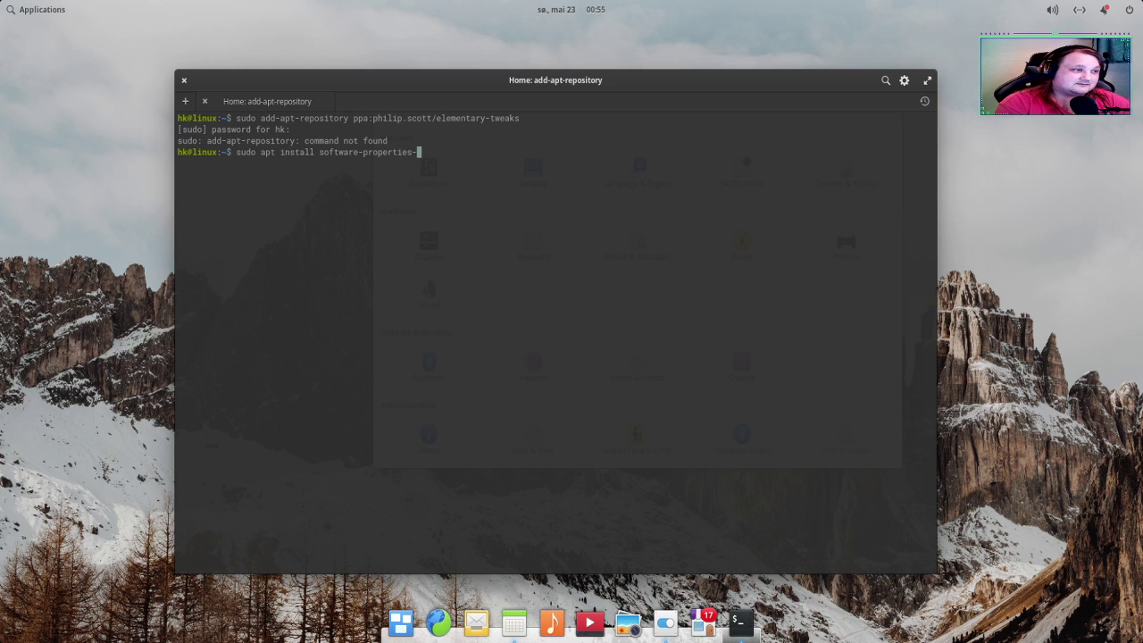
{"action": "key", "text": "Tab"}
{"action": "type", "text": "common"}
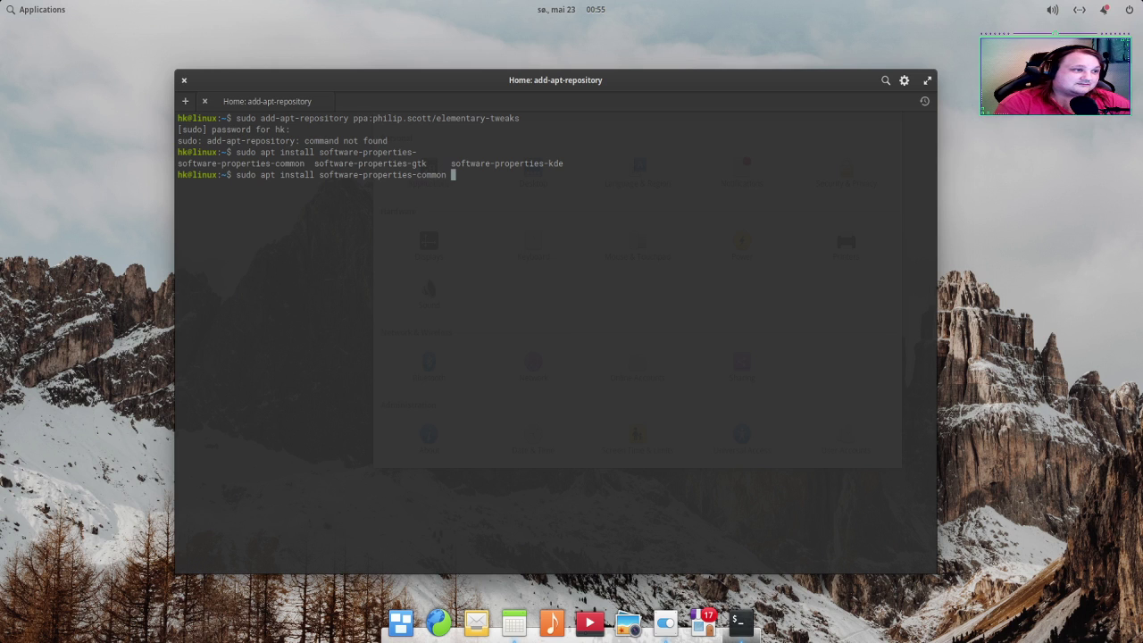
{"action": "key", "text": "Return"}
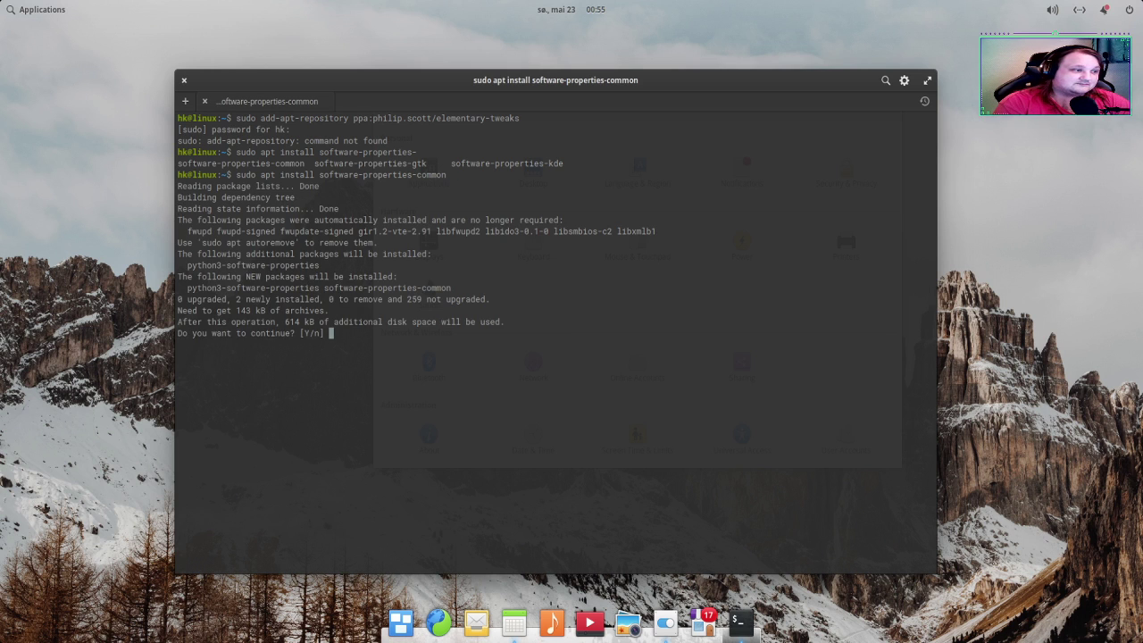
{"action": "type", "text": "y"}
{"action": "key", "text": "Return"}
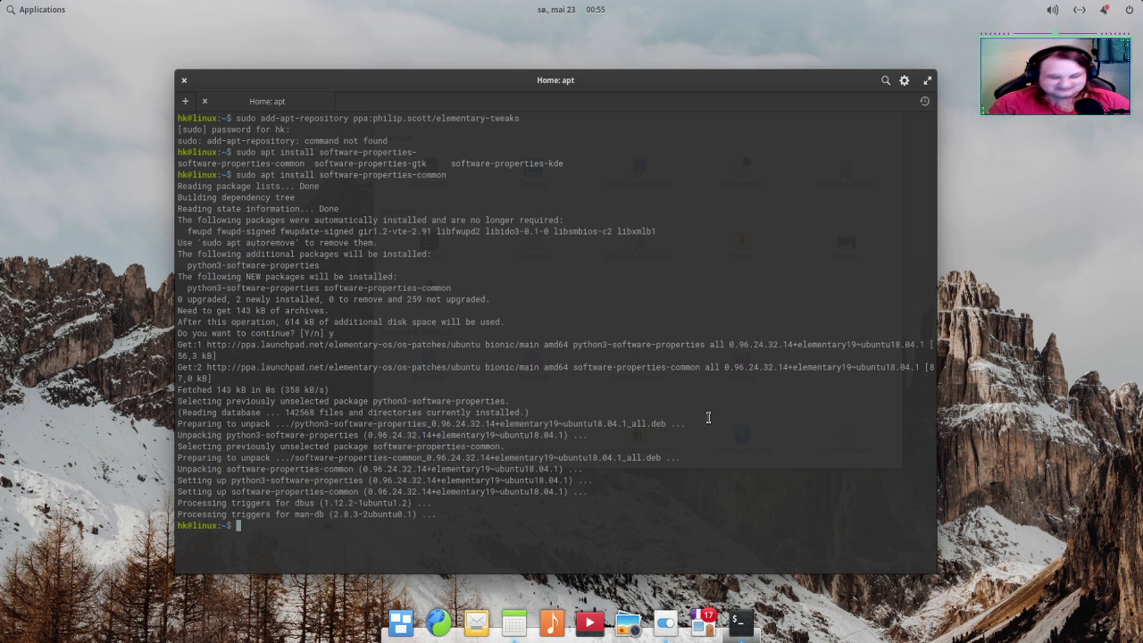
Re-run sudo add-apt-repository ppa:philip.scott/elementary-tweaks and confirm adding the repository.
{"action": "key", "text": "Up"}
{"action": "key", "text": "Up"}
{"action": "key", "text": "Return"}
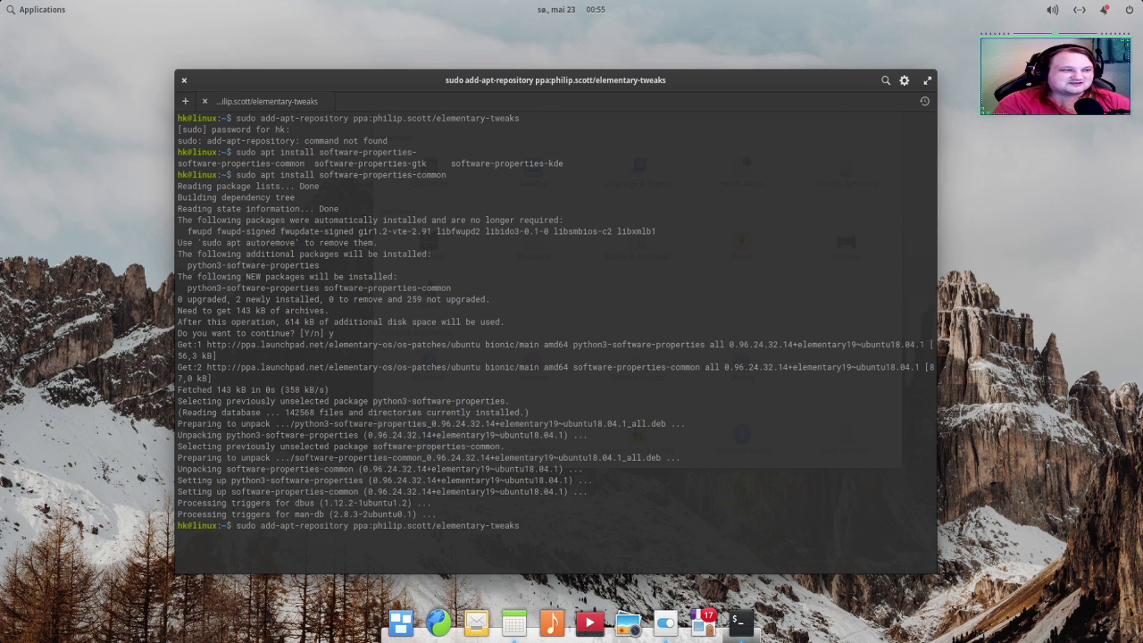
{"action": "key", "text": "Return"}
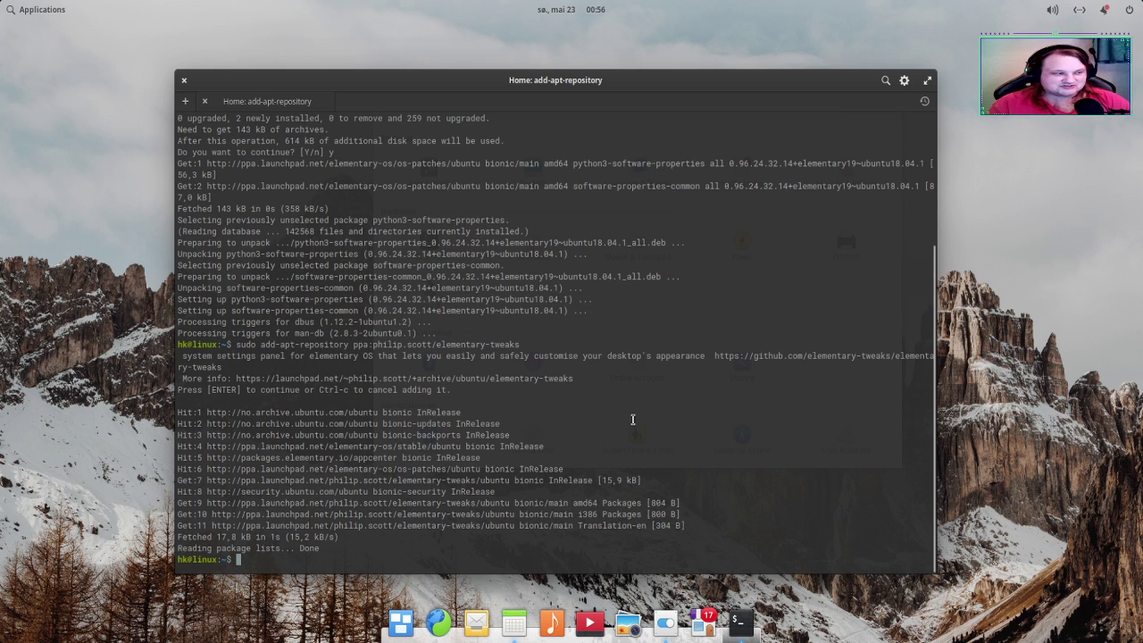
Install the elementary-tweaks package, then search the launcher for 'tweaks'.
{"action": "type", "text": "sudo apt install elementary-tweaks"}
{"action": "key", "text": "Return"}
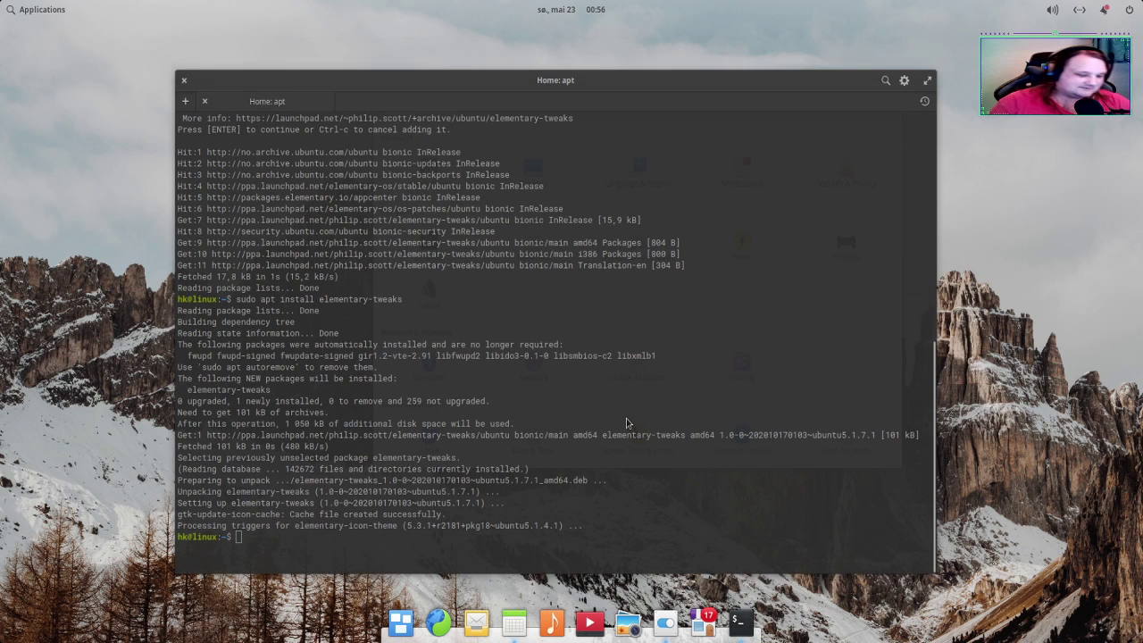
{"action": "key", "text": "super"}
{"action": "type", "text": "tweaks"}
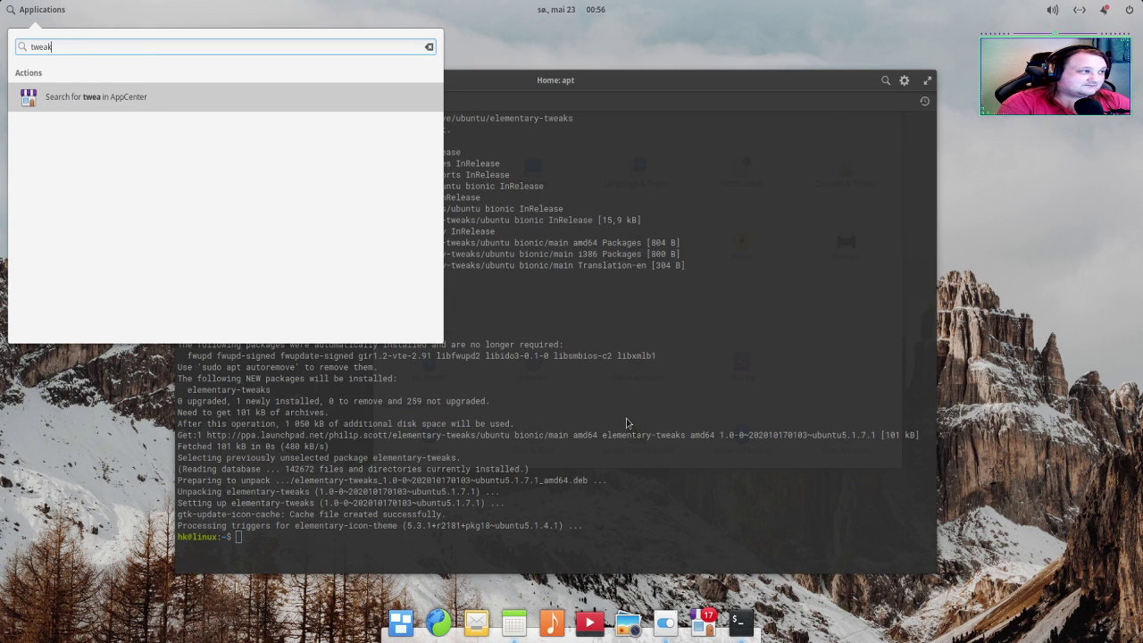
Search System Settings for 'tweak', find nothing, and close the settings window.
{"action": "key", "text": "BackSpace"}
{"action": "key", "text": "BackSpace"}
{"action": "key", "text": "BackSpace"}
{"action": "key", "text": "BackSpace"}
{"action": "key", "text": "BackSpace"}
{"action": "key", "text": "BackSpace"}
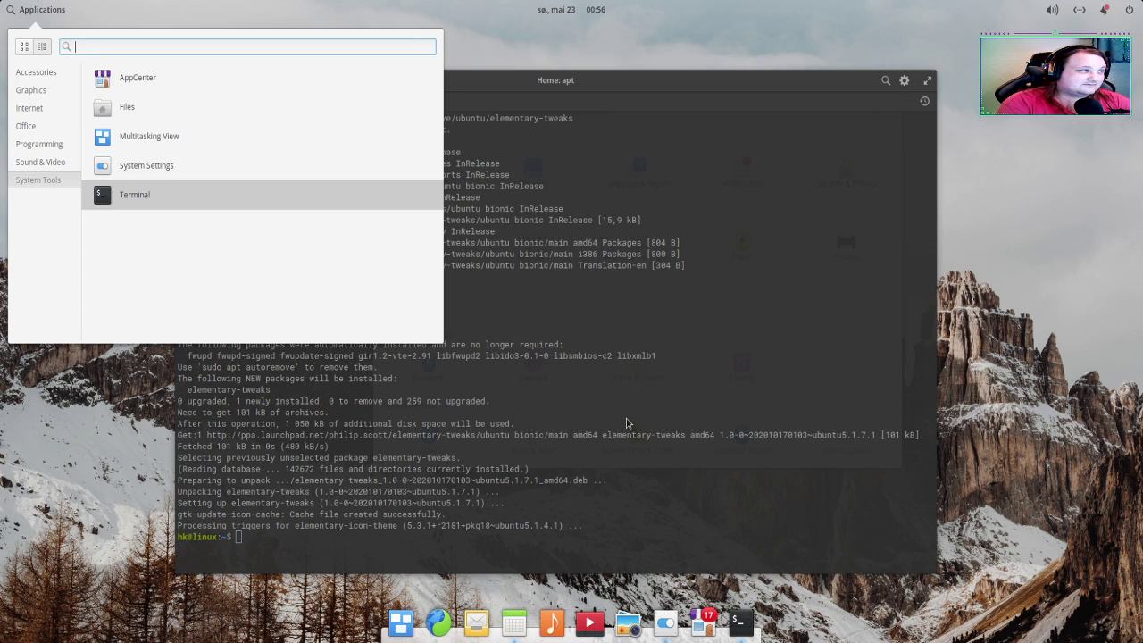
{"action": "left_click", "coordinate": [176, 164]}
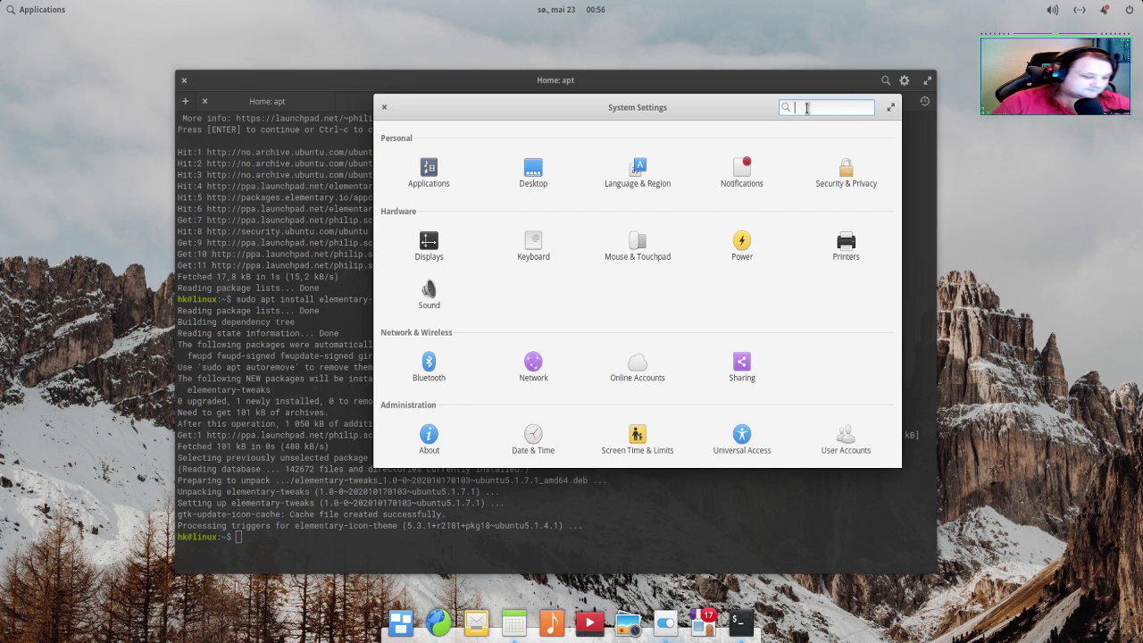
{"action": "type", "text": "twea"}
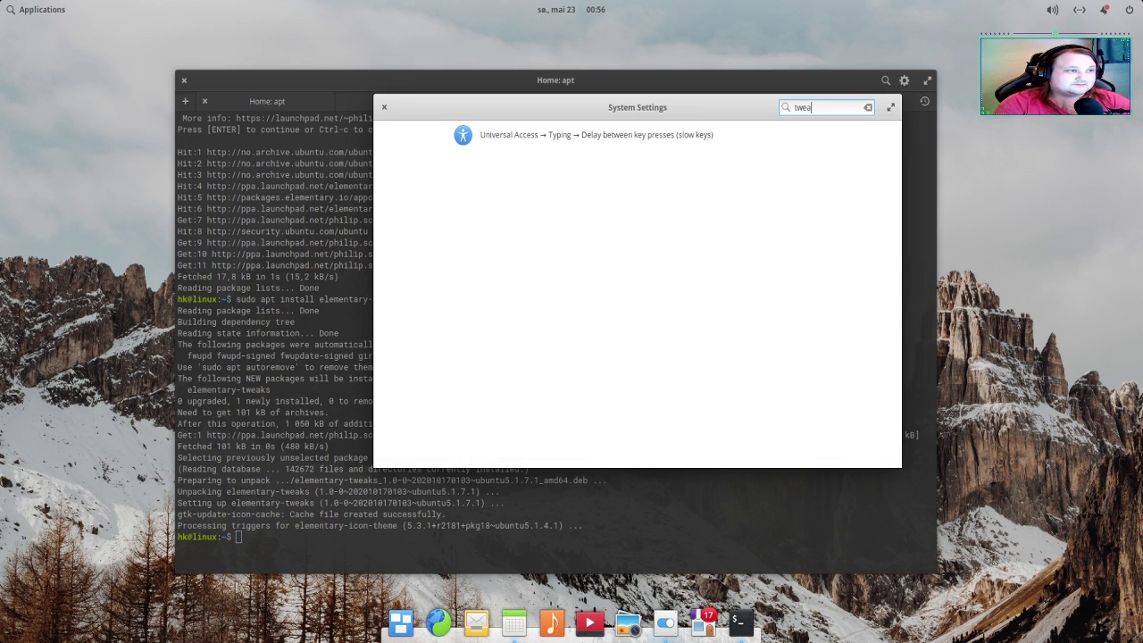
{"action": "type", "text": "k"}
{"action": "key", "text": "BackSpace"}
{"action": "key", "text": "BackSpace"}
{"action": "key", "text": "BackSpace"}
{"action": "key", "text": "BackSpace"}
{"action": "key", "text": "BackSpace"}
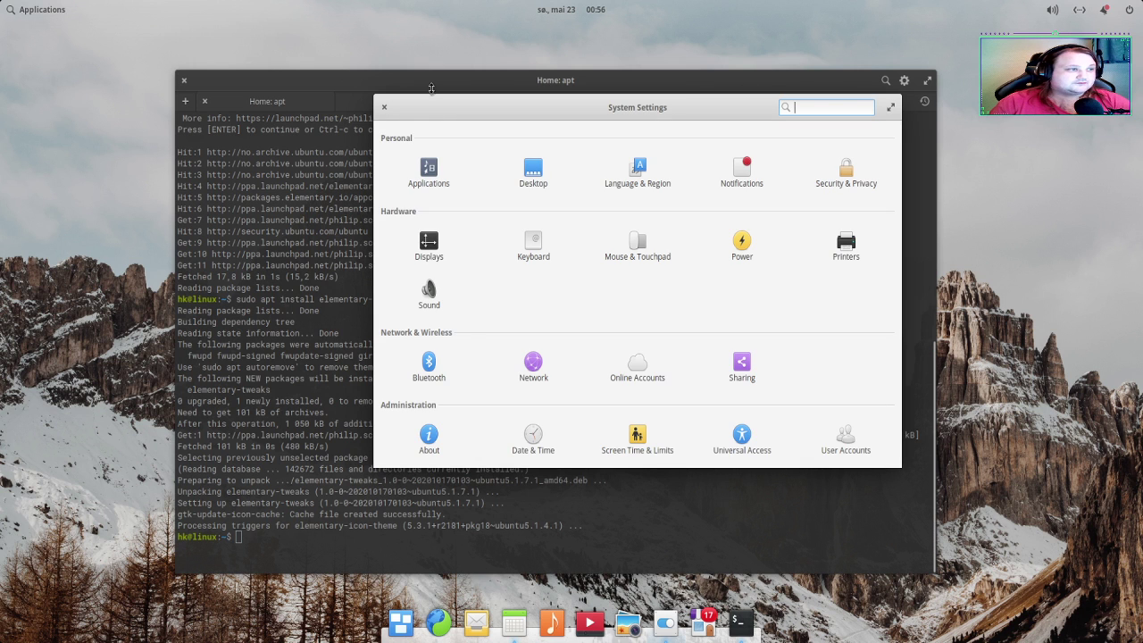
{"action": "left_click", "coordinate": [384, 107]}
Search the application launcher for 'elemen', then clear it and dismiss the launcher.
{"action": "left_click", "coordinate": [43, 11]}
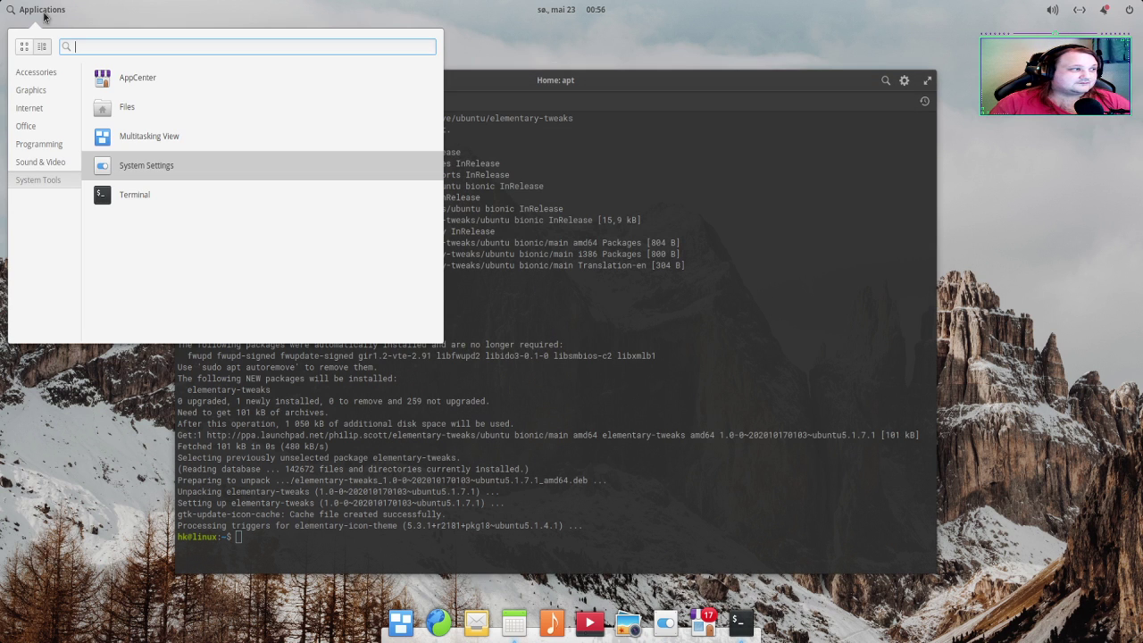
{"action": "type", "text": "elemen"}
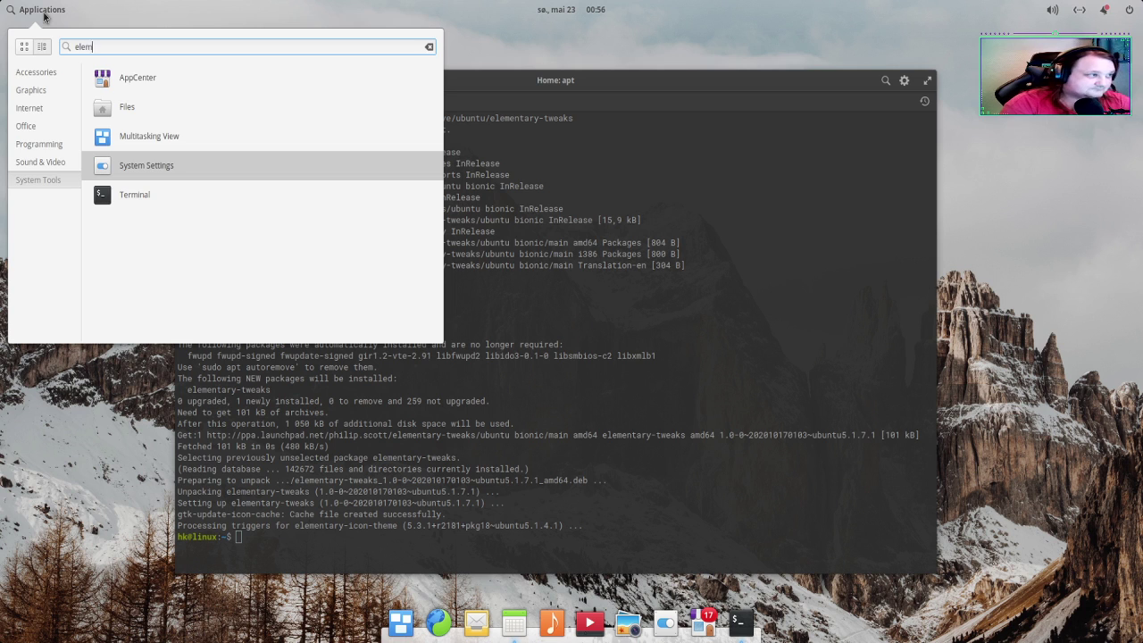
{"action": "key", "text": "BackSpace"}
{"action": "key", "text": "BackSpace"}
{"action": "key", "text": "BackSpace"}
{"action": "key", "text": "BackSpace"}
{"action": "key", "text": "BackSpace"}
{"action": "key", "text": "BackSpace"}
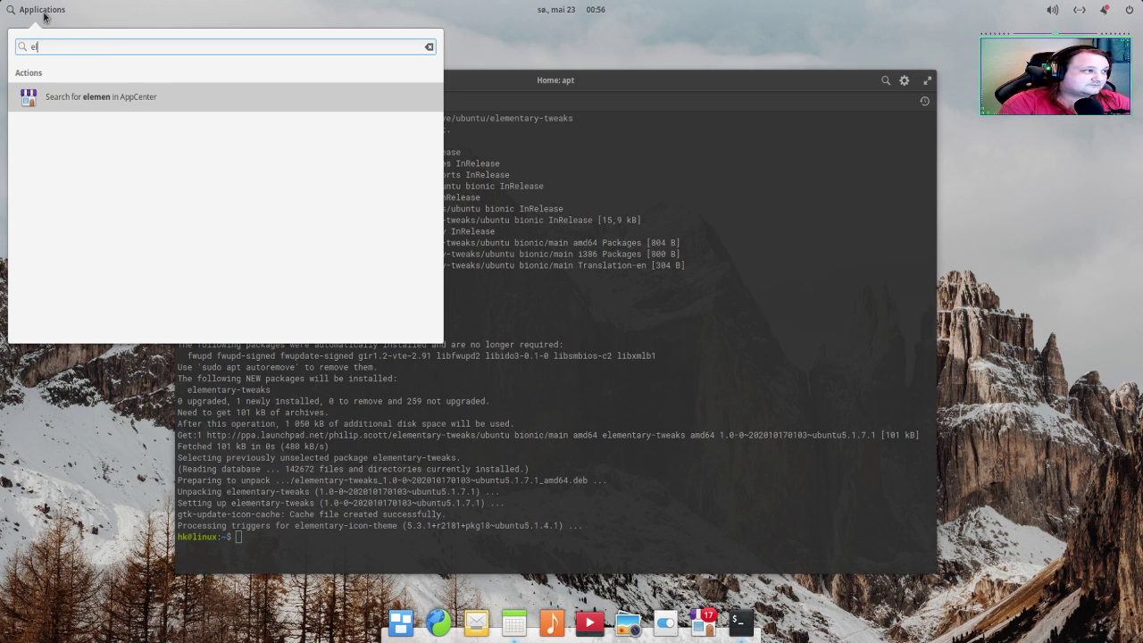
{"action": "key", "text": "Escape"}
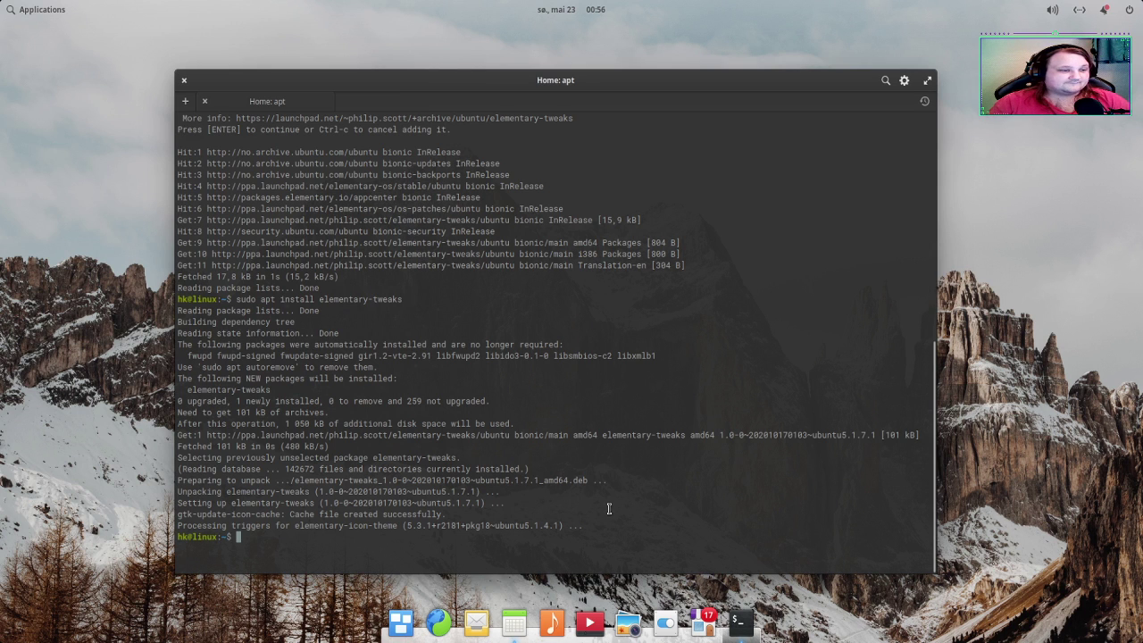
Run elementary-tweaks (command not found), then start an apt-key import from keyserver.ubuntu.com.
{"action": "type", "text": "elemen"}
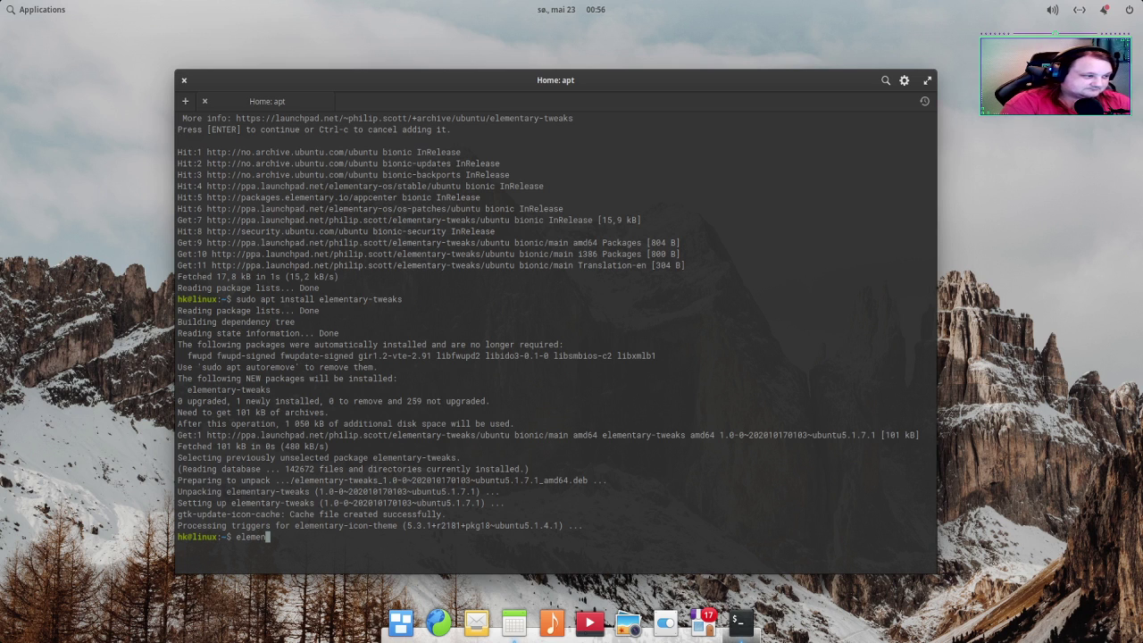
{"action": "type", "text": "t"}
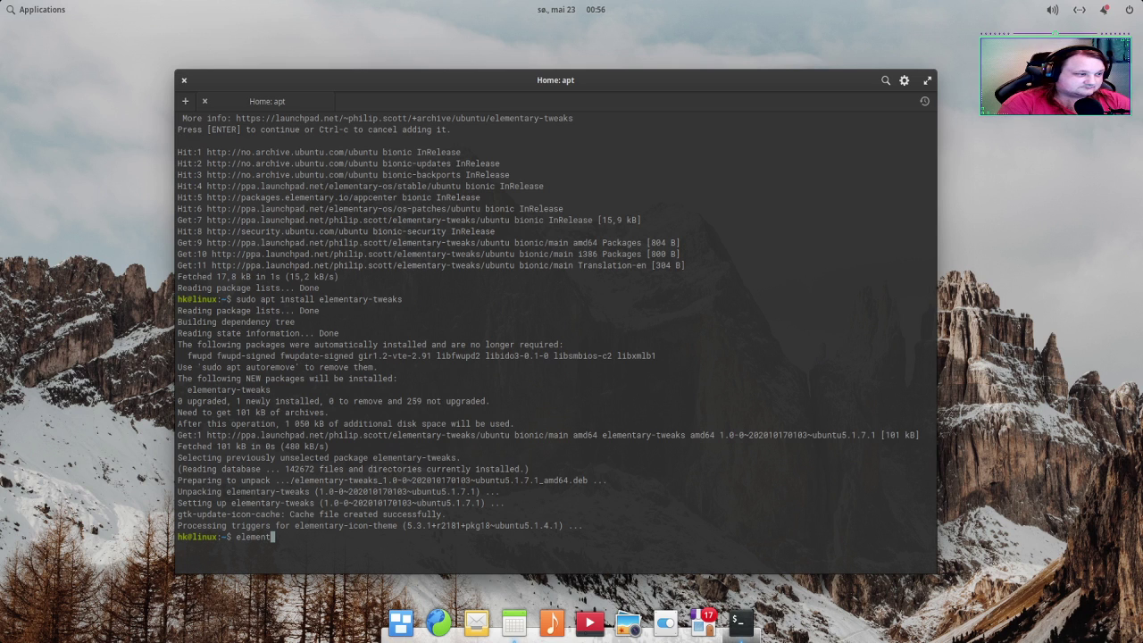
{"action": "key", "text": "BackSpace"}
{"action": "key", "text": "BackSpace"}
{"action": "key", "text": "BackSpace"}
{"action": "key", "text": "BackSpace"}
{"action": "key", "text": "BackSpace"}
{"action": "key", "text": "BackSpace"}
{"action": "key", "text": "BackSpace"}
{"action": "type", "text": "elem"}
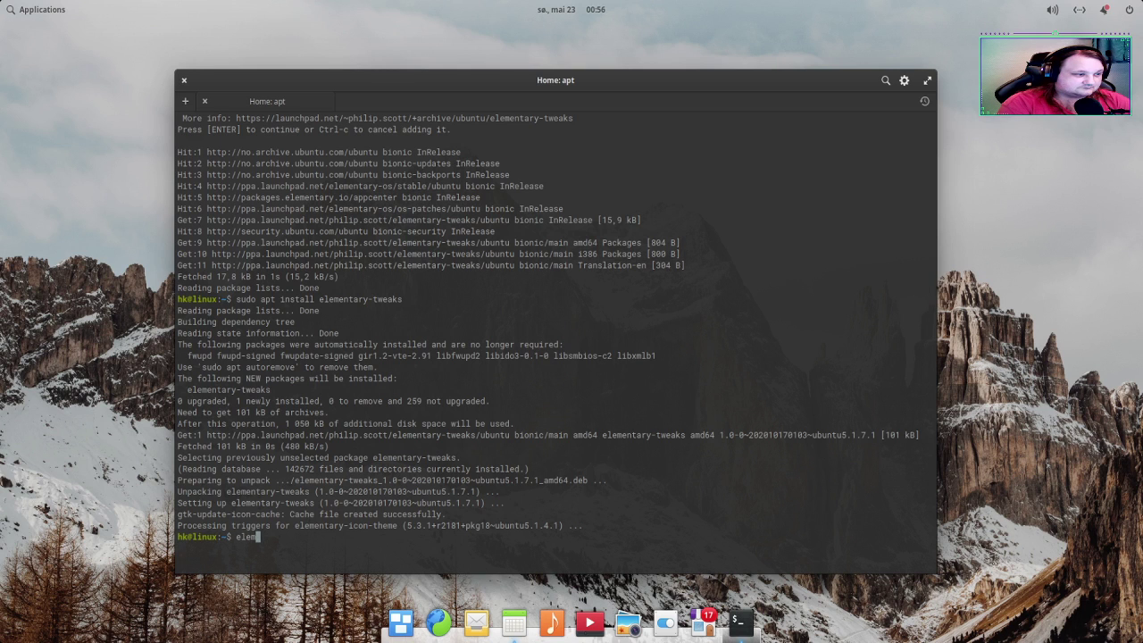
{"action": "type", "text": "entary-tweaks"}
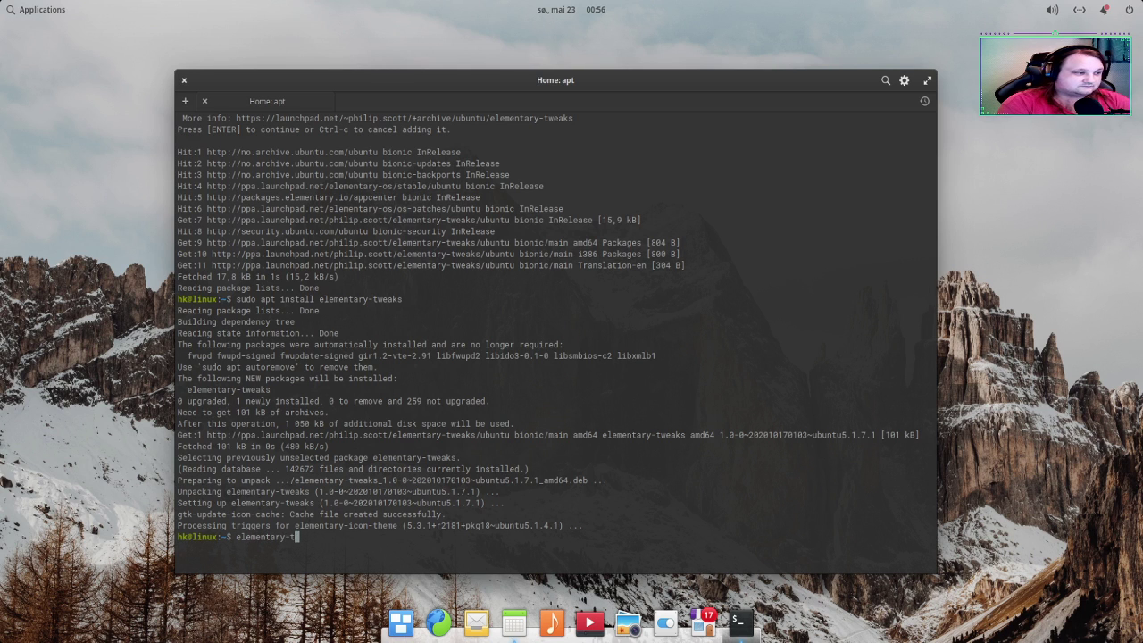
{"action": "key", "text": "Return"}
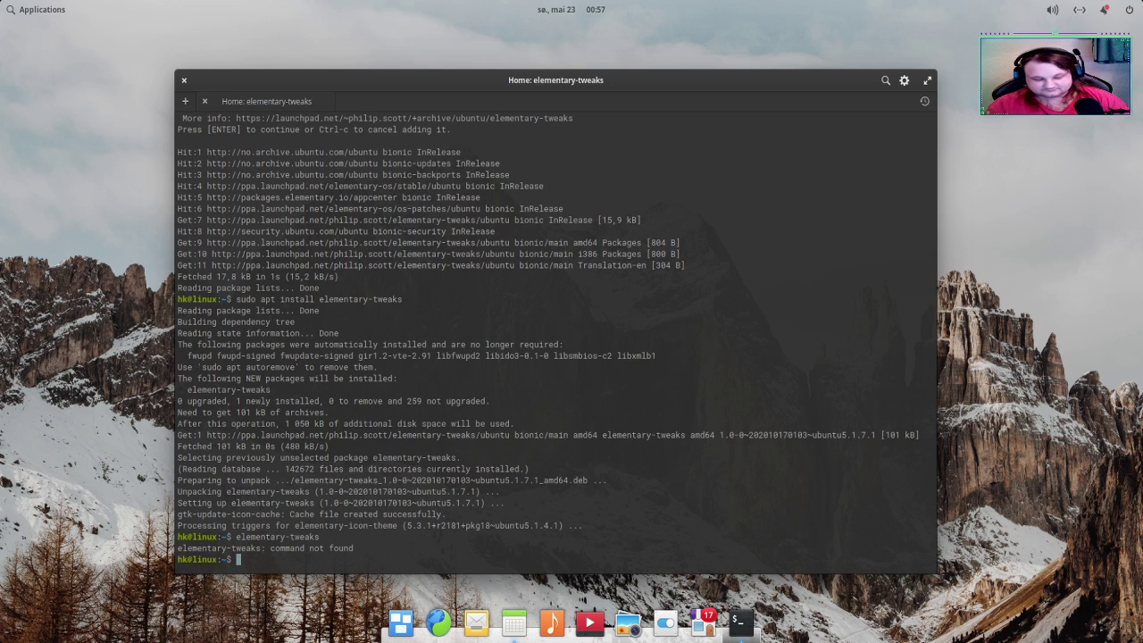
{"action": "type", "text": "sudo apt-key adv --keyserver keyserver.ubuntu.com --recv c42d52715a84c7d0d02fc740c1d89326b1c71ab9"}
{"action": "key", "text": "Return"}
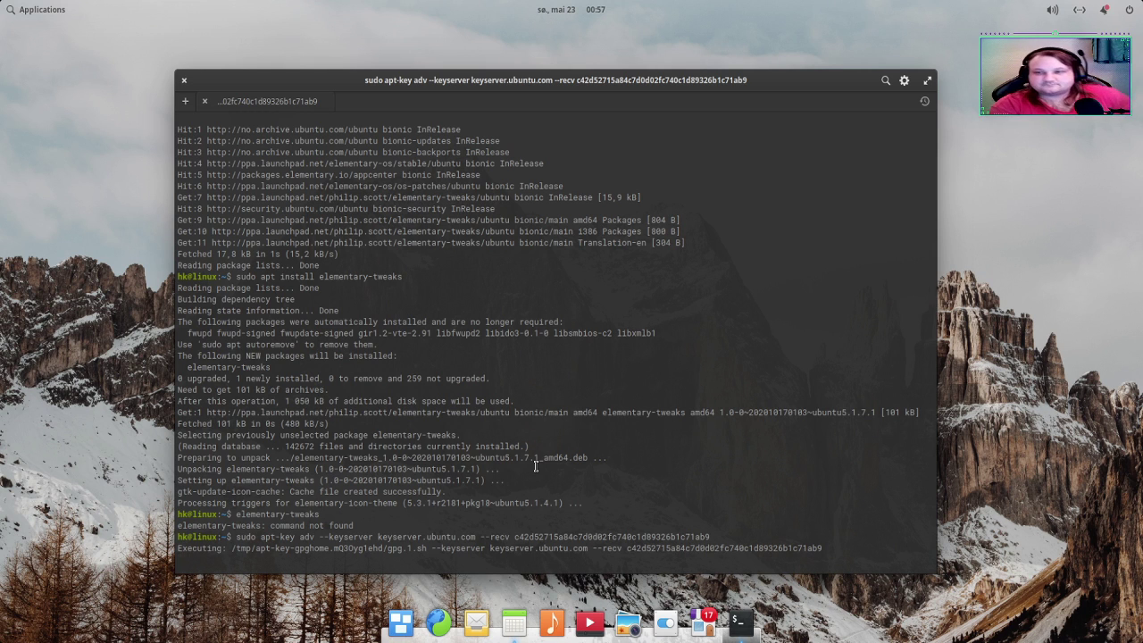
Run the pantheon-tweaks install from the new focal repository and confirm with y.
{"action": "key", "text": "Return"}
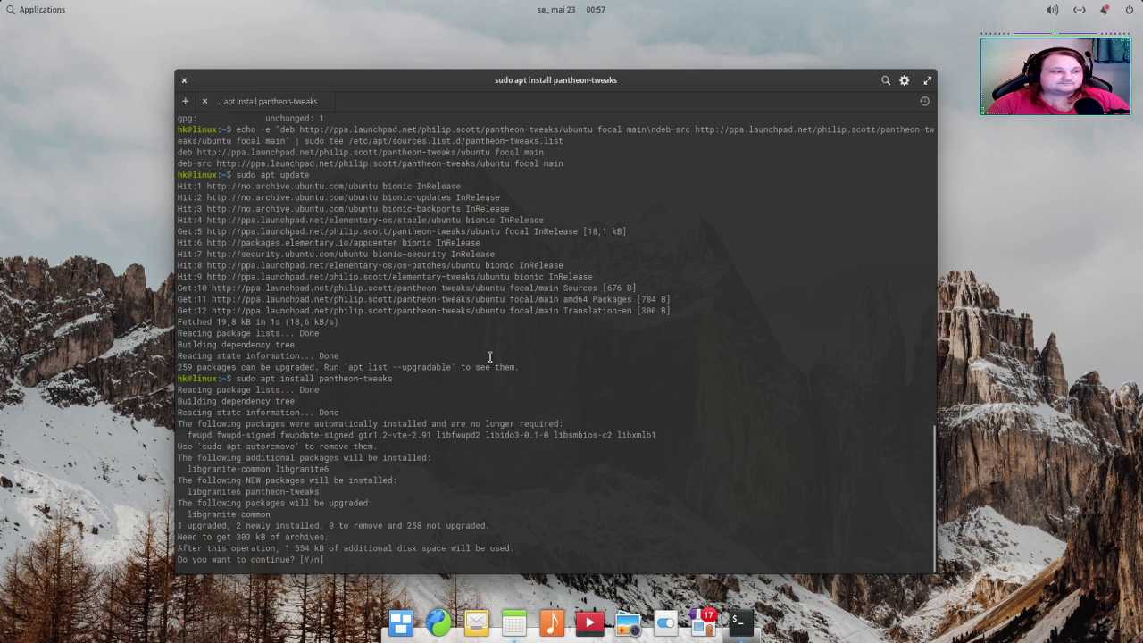
{"action": "type", "text": "y"}
{"action": "key", "text": "Return"}
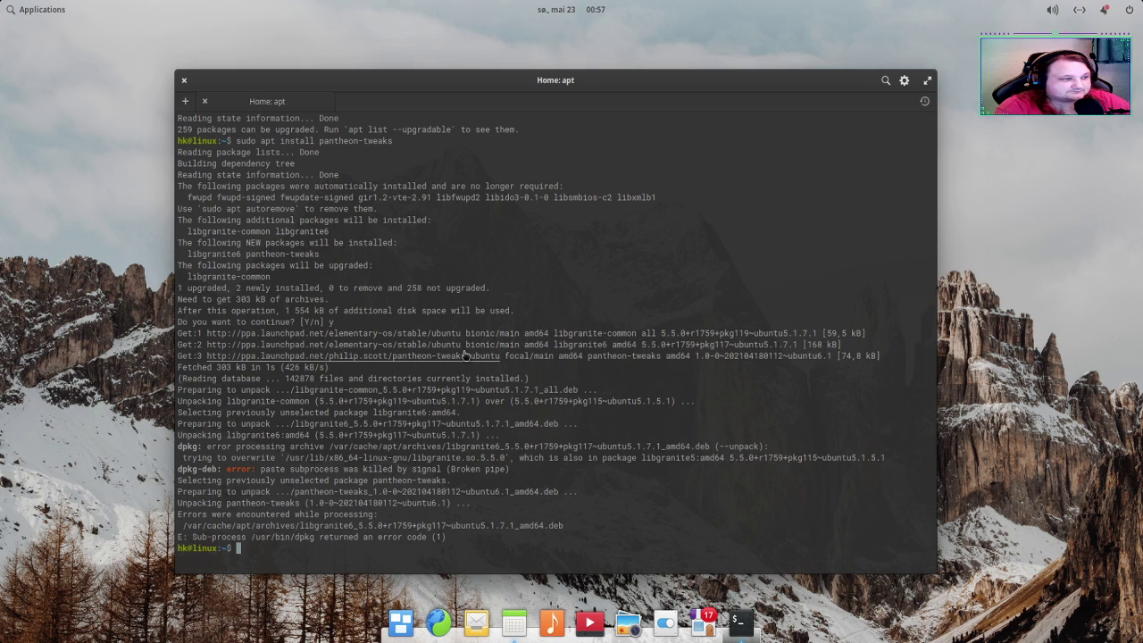
Retry the pantheon-tweaks install, then run and confirm sudo apt --fix-broken install.
{"action": "key", "text": "Up"}
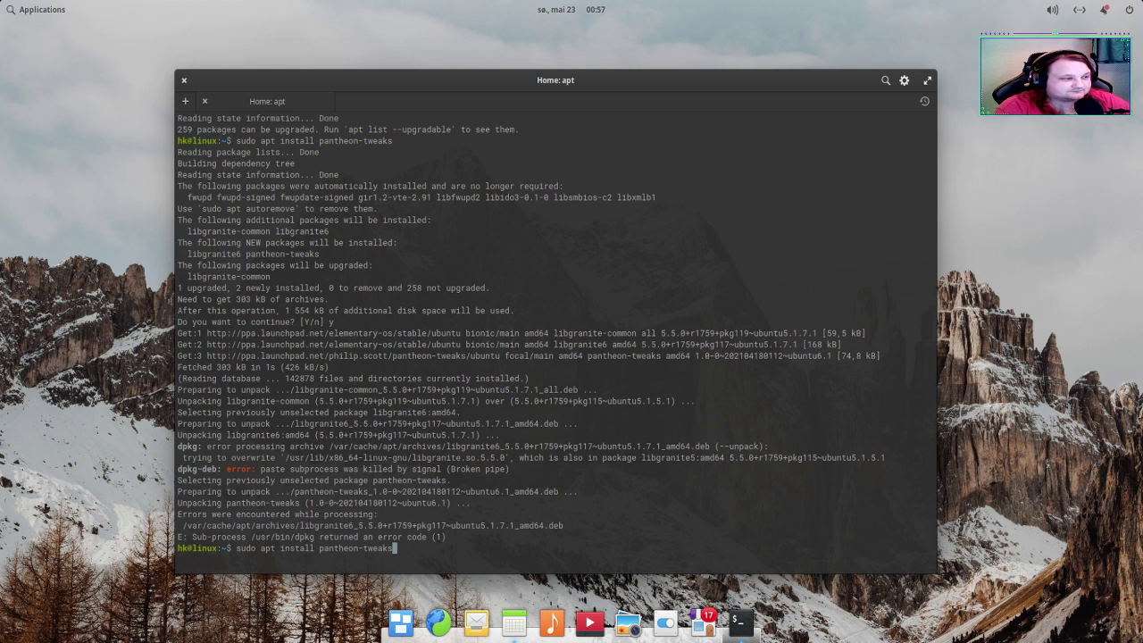
{"action": "key", "text": "Return"}
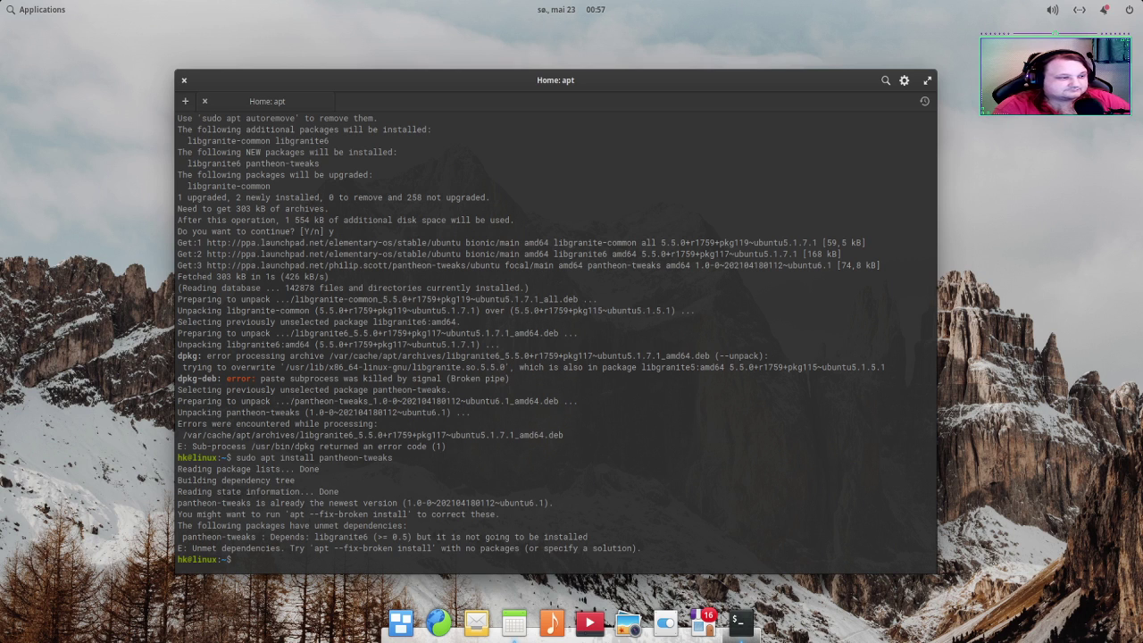
{"action": "type", "text": "sudo apt --fix"}
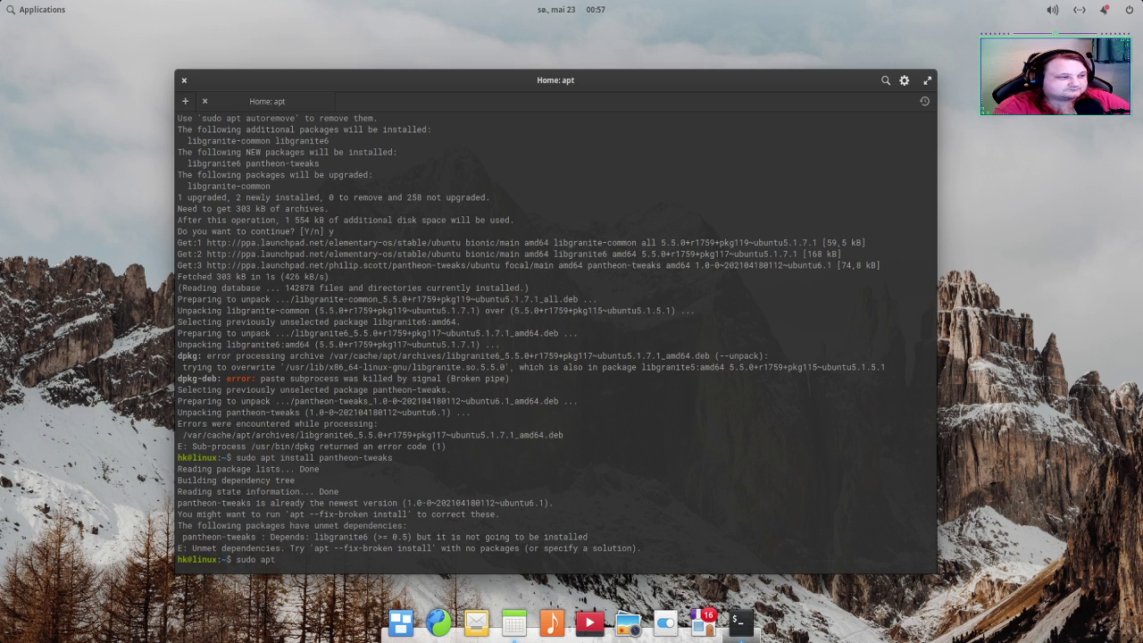
{"action": "type", "text": "-broken"}
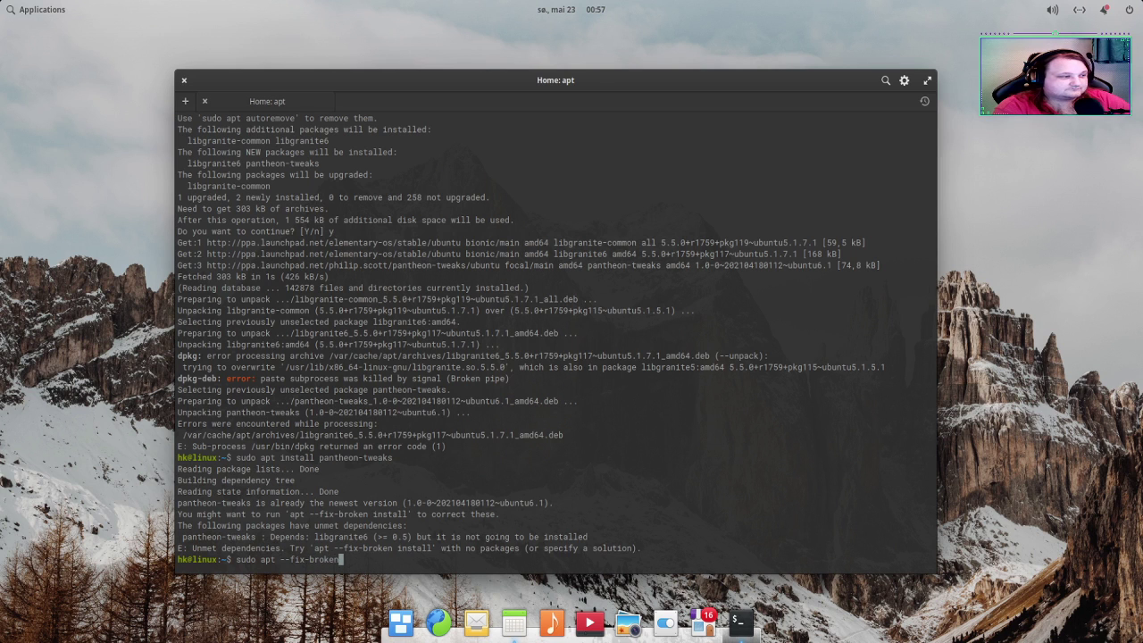
{"action": "key", "text": "Return"}
{"action": "key", "text": "Up"}
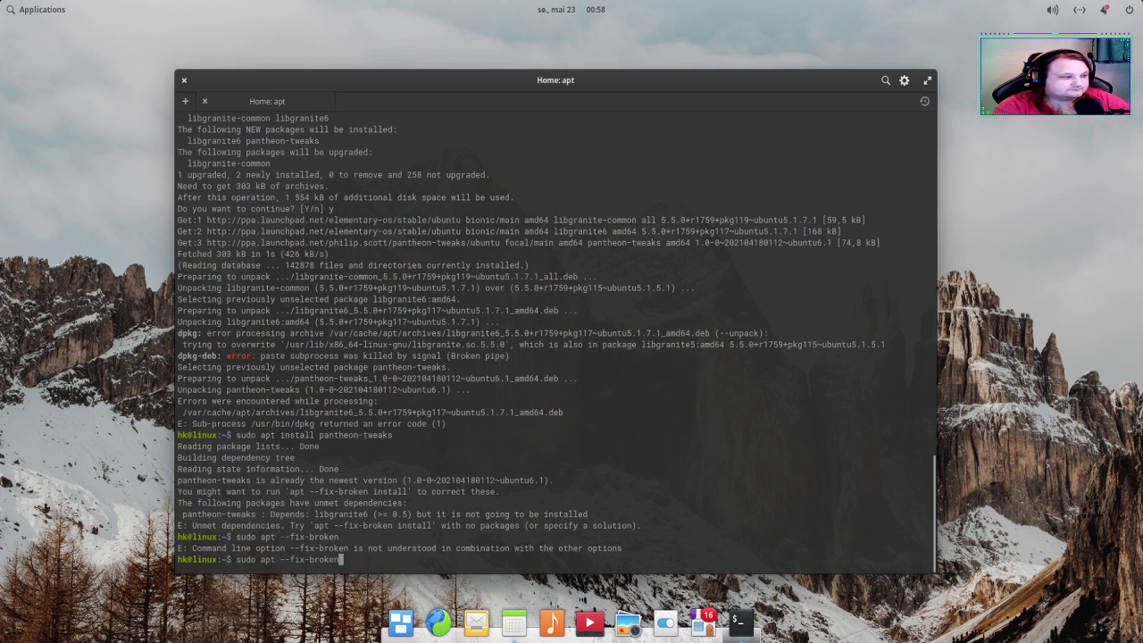
{"action": "key", "text": "Left"}
{"action": "key", "text": "Left"}
{"action": "key", "text": "Left"}
{"action": "key", "text": "Left"}
{"action": "key", "text": "Left"}
{"action": "key", "text": "Left"}
{"action": "key", "text": "Left"}
{"action": "key", "text": "Left"}
{"action": "key", "text": "Right"}
{"action": "key", "text": "Right"}
{"action": "key", "text": "Right"}
{"action": "key", "text": "Right"}
{"action": "key", "text": "Right"}
{"action": "key", "text": "Right"}
{"action": "key", "text": "Right"}
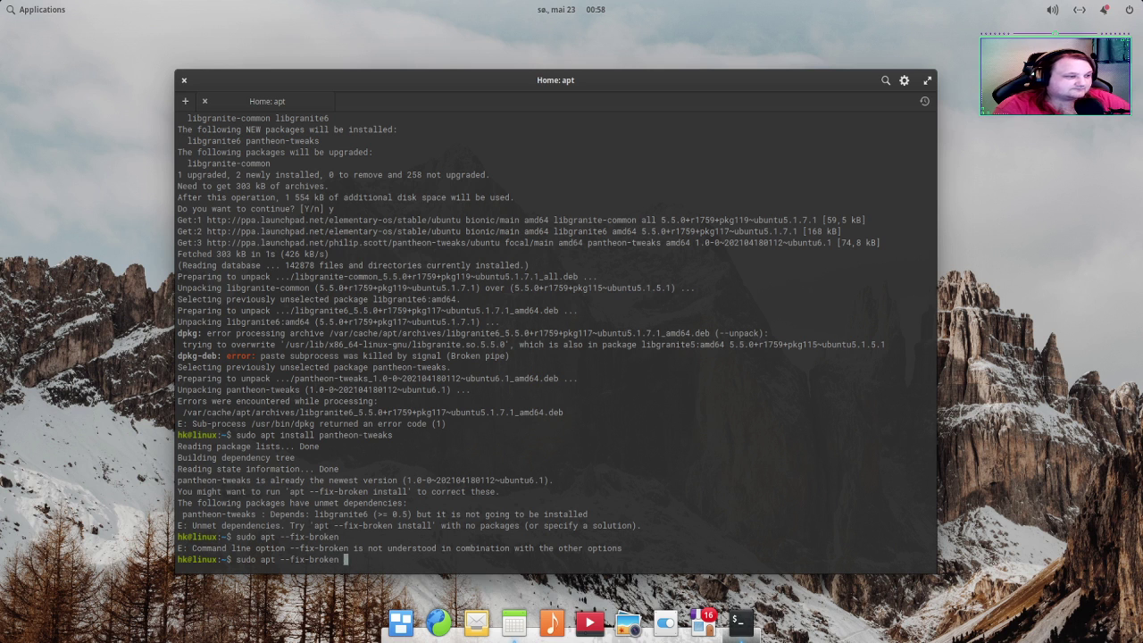
{"action": "type", "text": "install"}
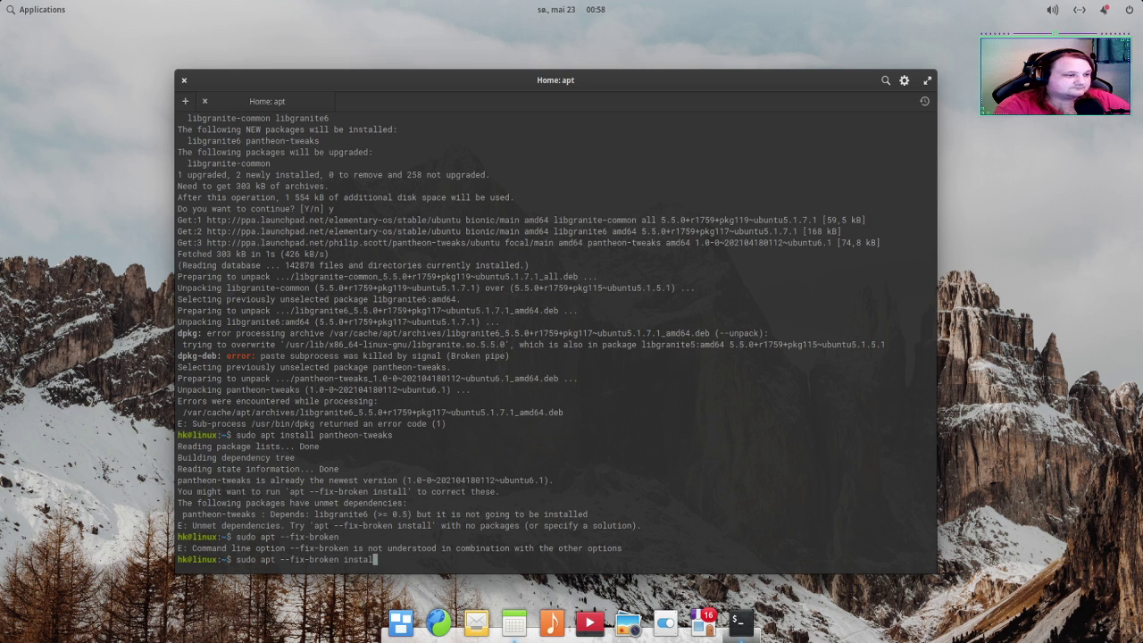
{"action": "key", "text": "Return"}
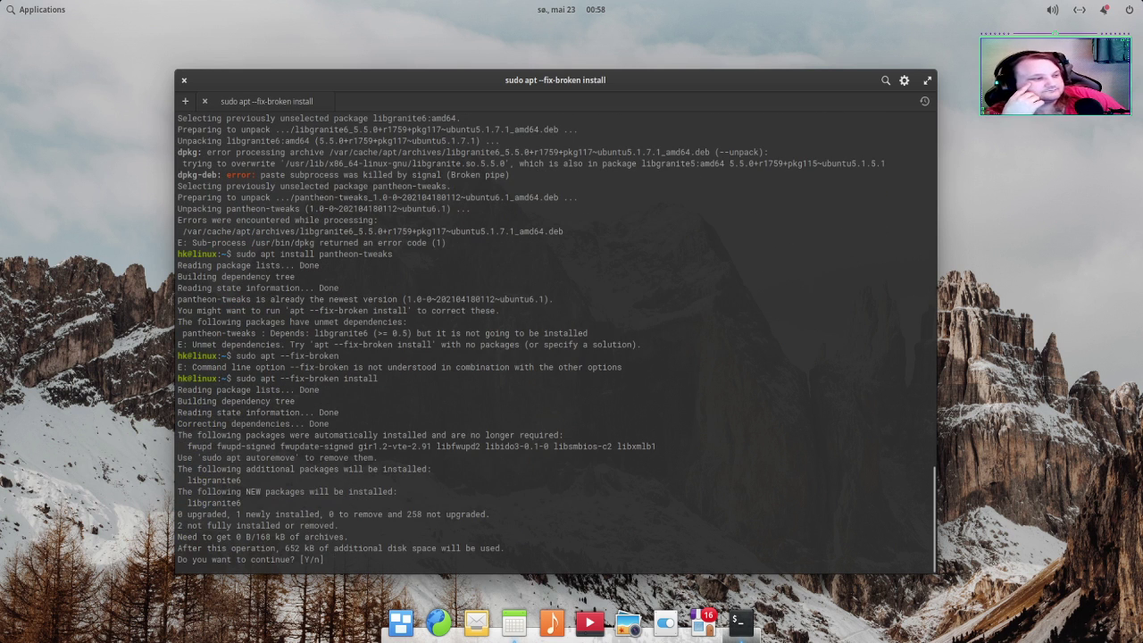
{"action": "type", "text": "y"}
{"action": "key", "text": "Return"}
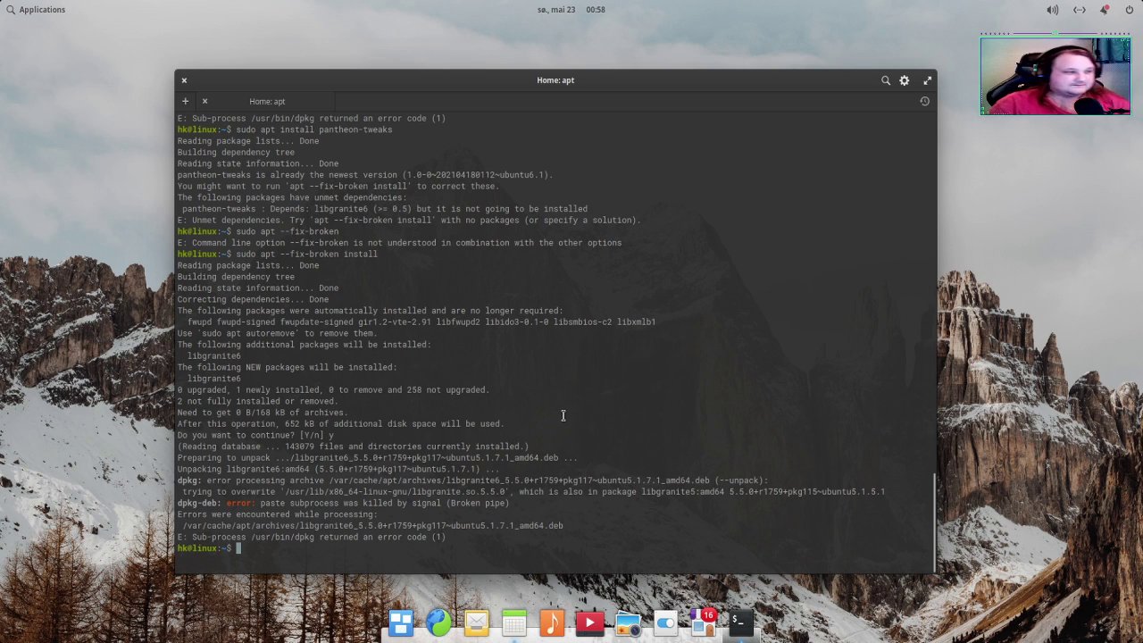
Attempt sudo apt install libgranite6, then type a purge command for elementary-tweaks.
{"action": "type", "text": "sudo apt i"}
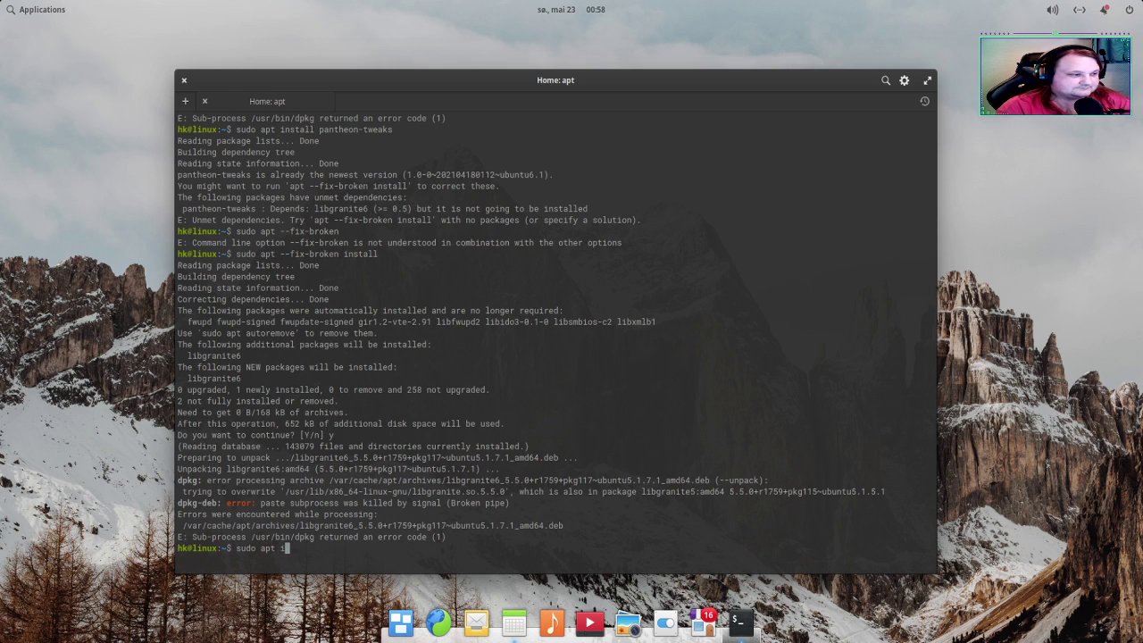
{"action": "type", "text": "nstall libgr"}
{"action": "key", "text": "Tab"}
{"action": "key", "text": "Tab"}
{"action": "type", "text": "n"}
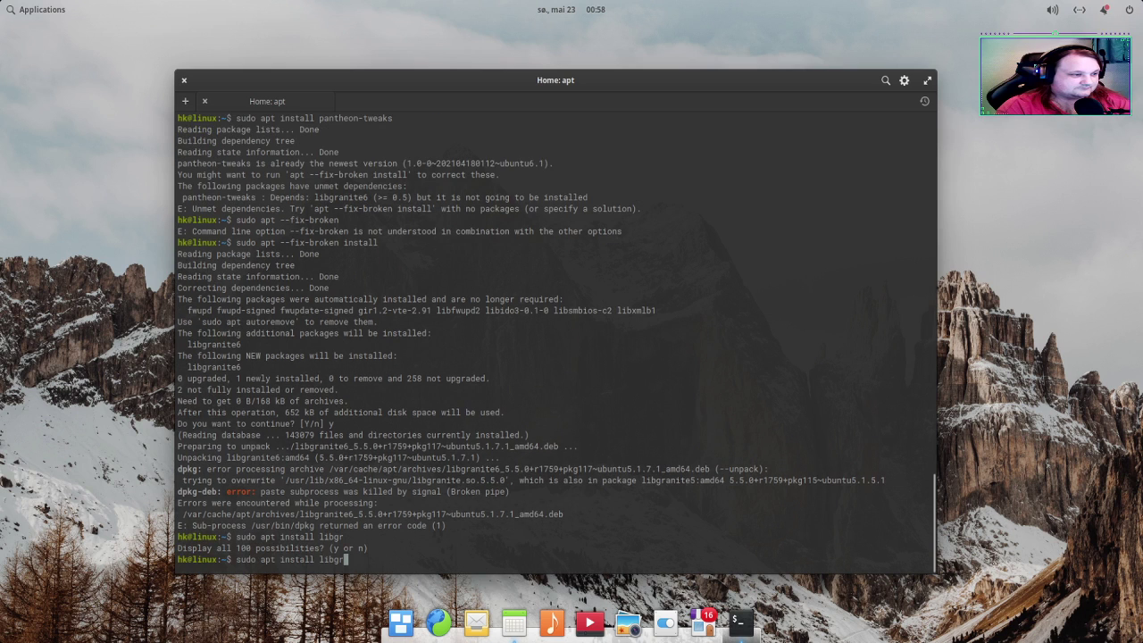
{"action": "type", "text": "an"}
{"action": "key", "text": "Tab"}
{"action": "key", "text": "Tab"}
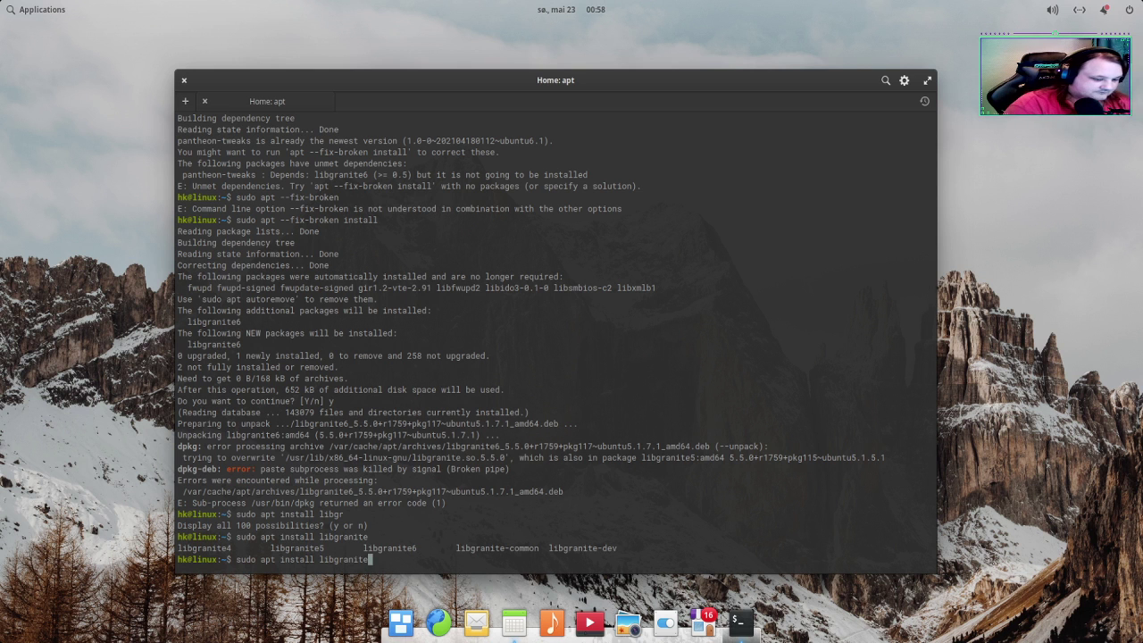
{"action": "type", "text": "6"}
{"action": "key", "text": "Return"}
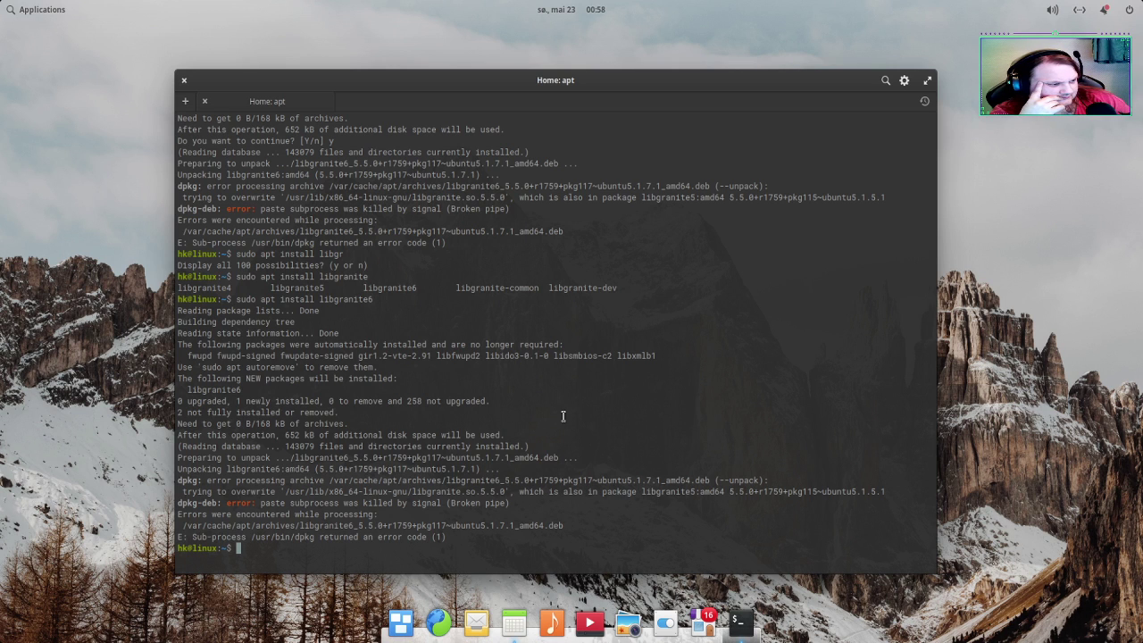
{"action": "type", "text": "sudo ap"}
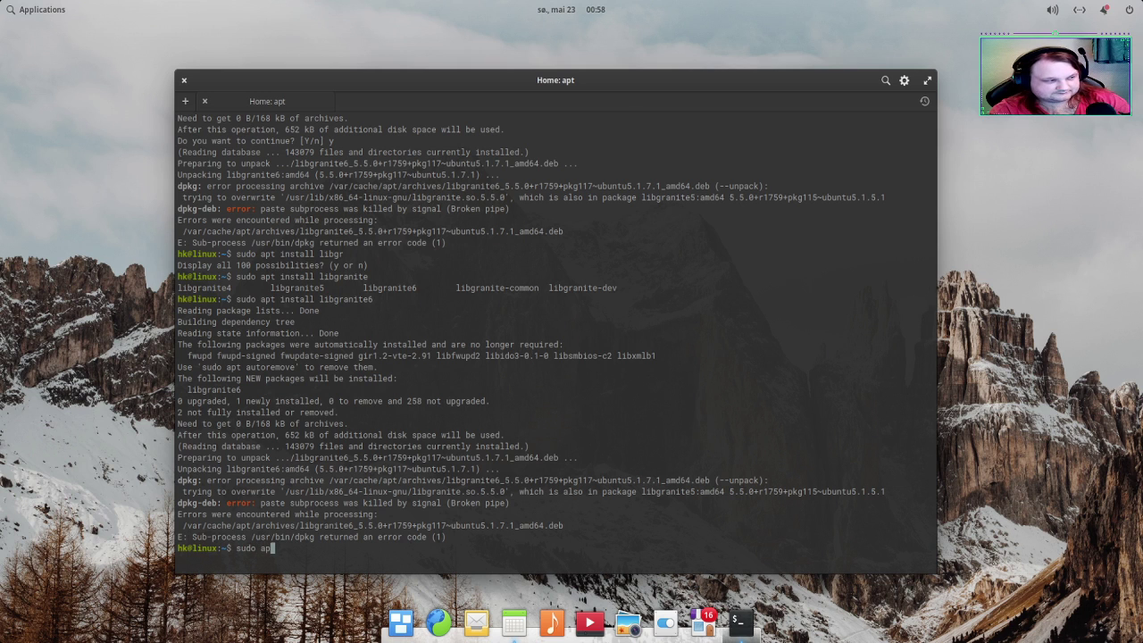
{"action": "type", "text": "t purge elementary-"}
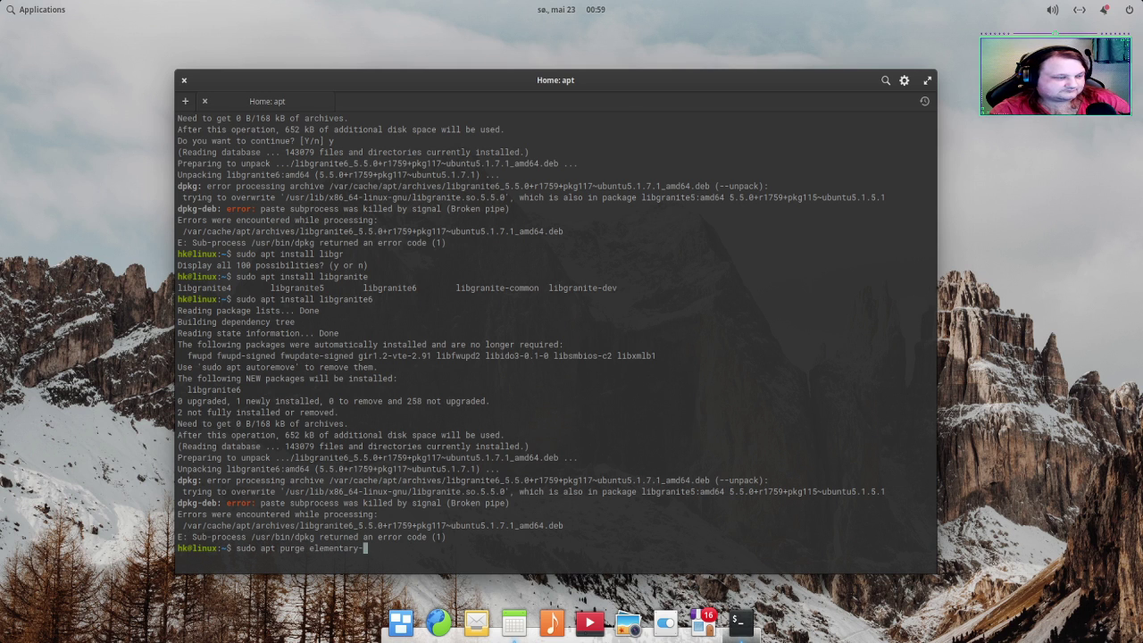
{"action": "type", "text": "tweaks"}
Purge elementary-tweaks, libgranite6 and pantheon-tweaks, confirming the pantheon-tweaks removal.
{"action": "key", "text": "Return"}
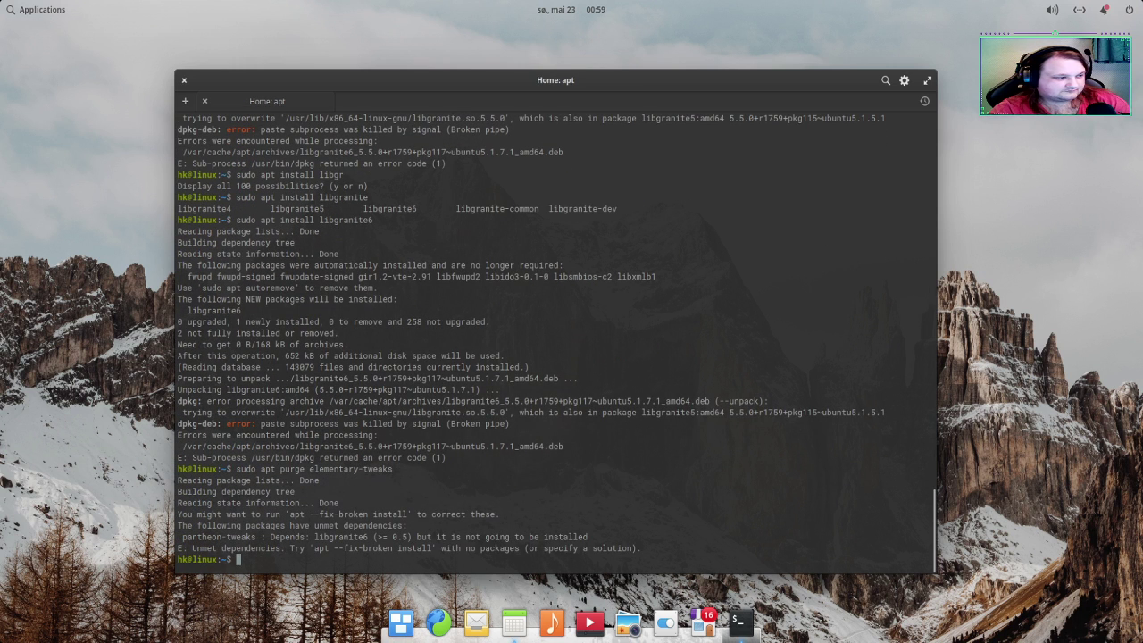
{"action": "type", "text": "sudo apt p"}
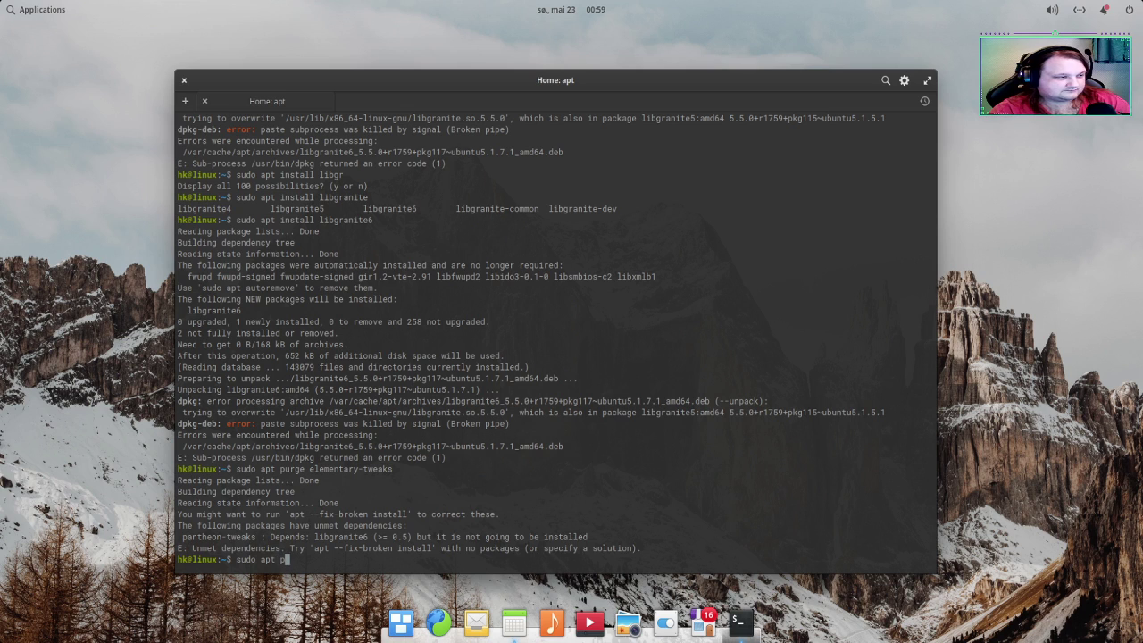
{"action": "type", "text": "urge libgr"}
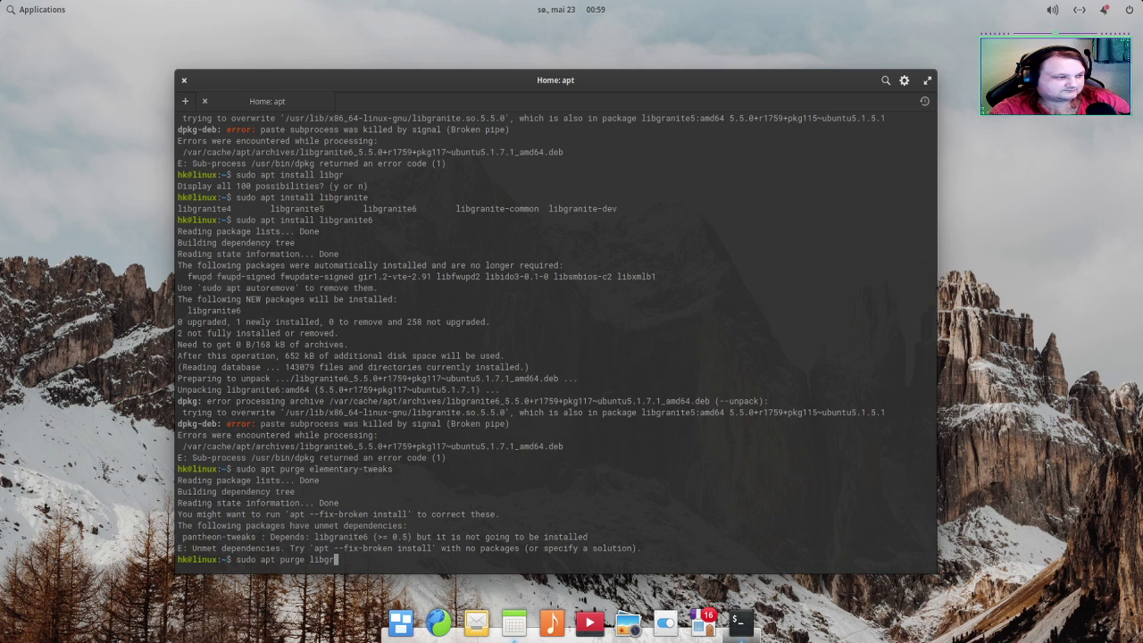
{"action": "type", "text": "anite6"}
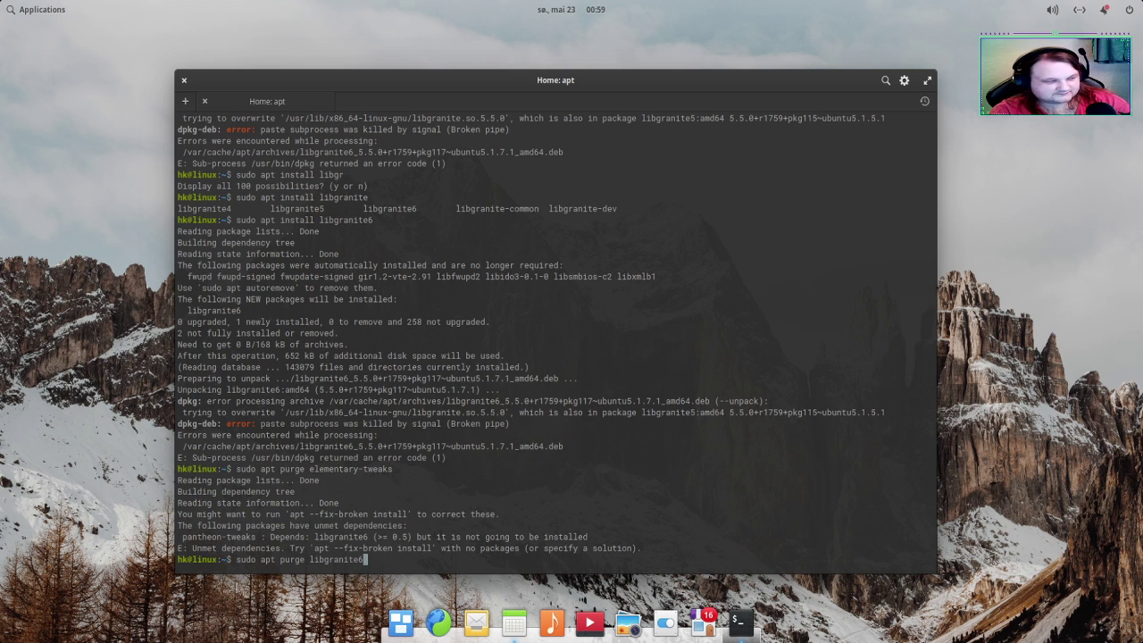
{"action": "key", "text": "Return"}
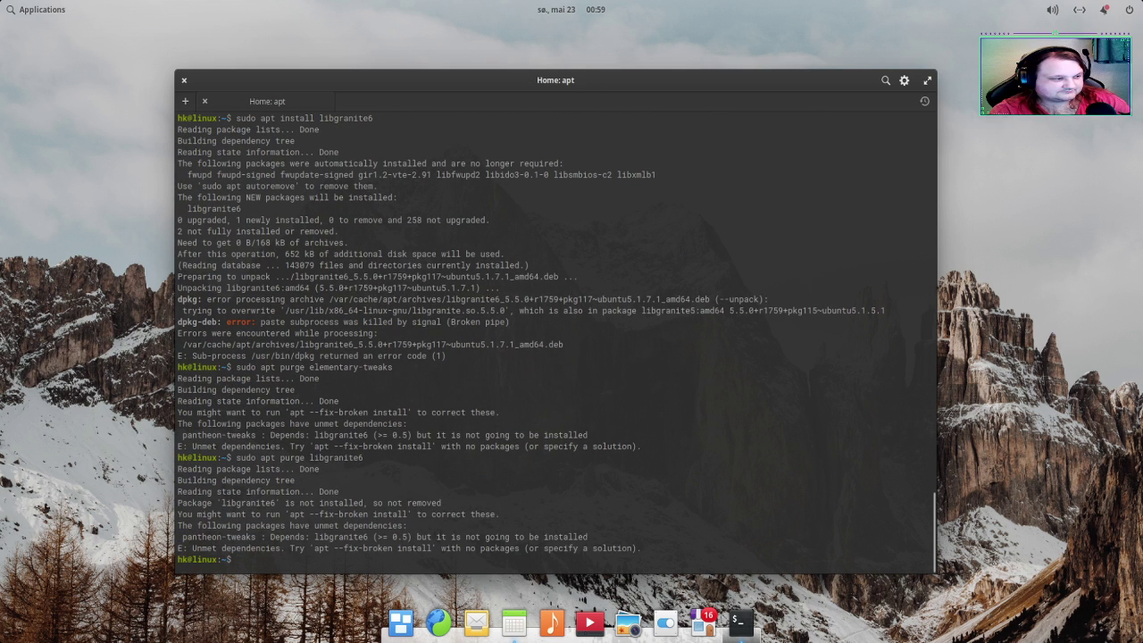
{"action": "type", "text": "sudo ap"}
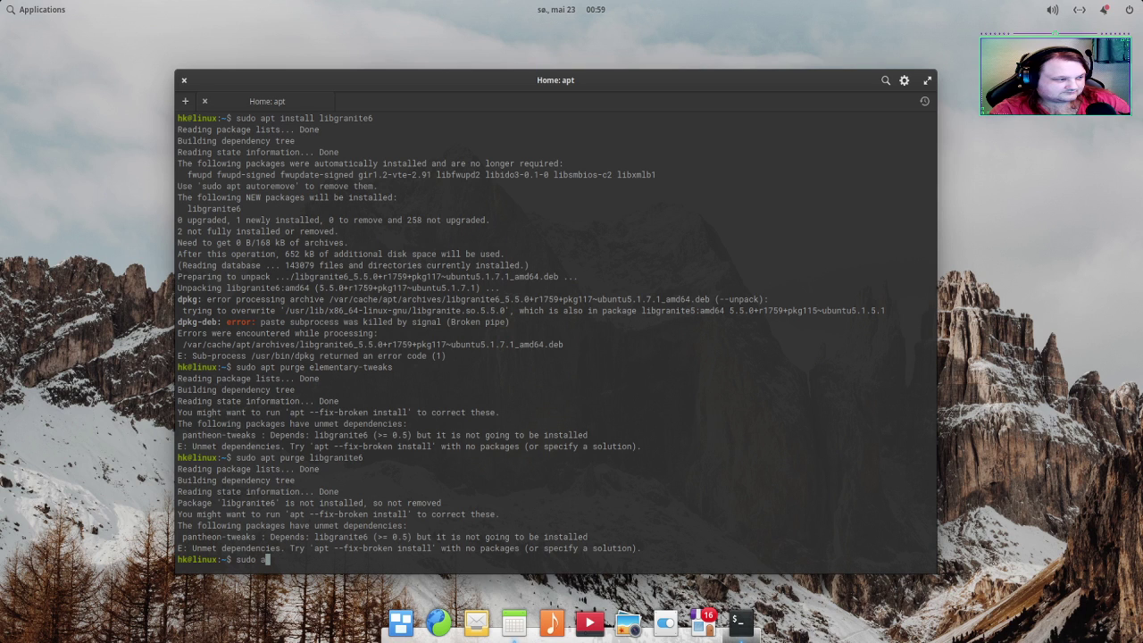
{"action": "type", "text": "t pur"}
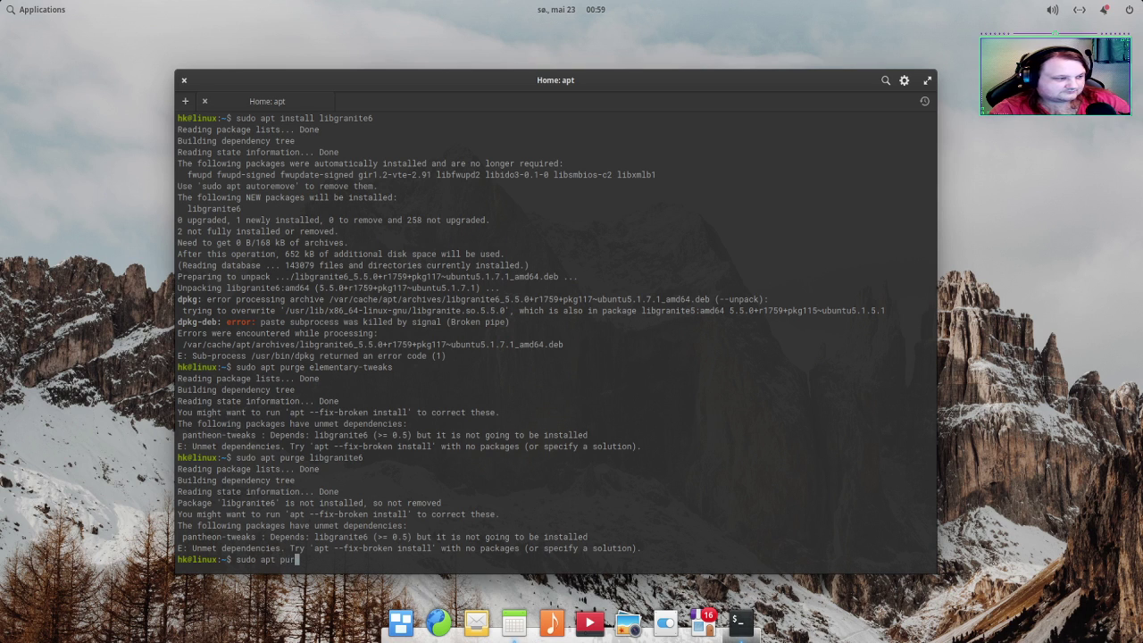
{"action": "type", "text": "ge pantheon"}
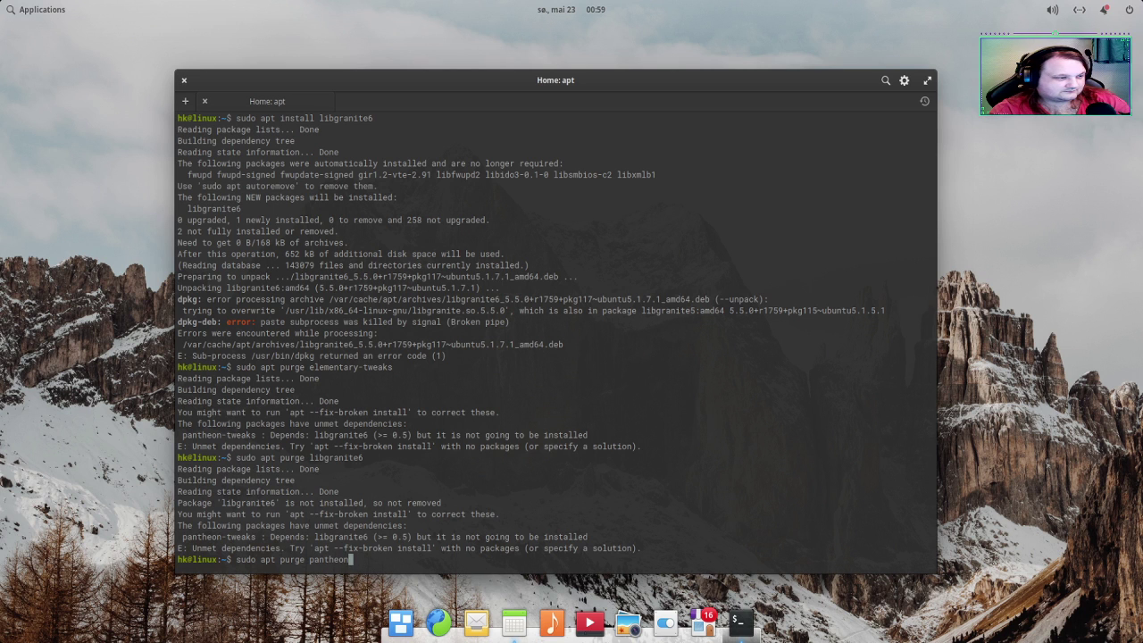
{"action": "type", "text": "-tweaks"}
{"action": "key", "text": "Return"}
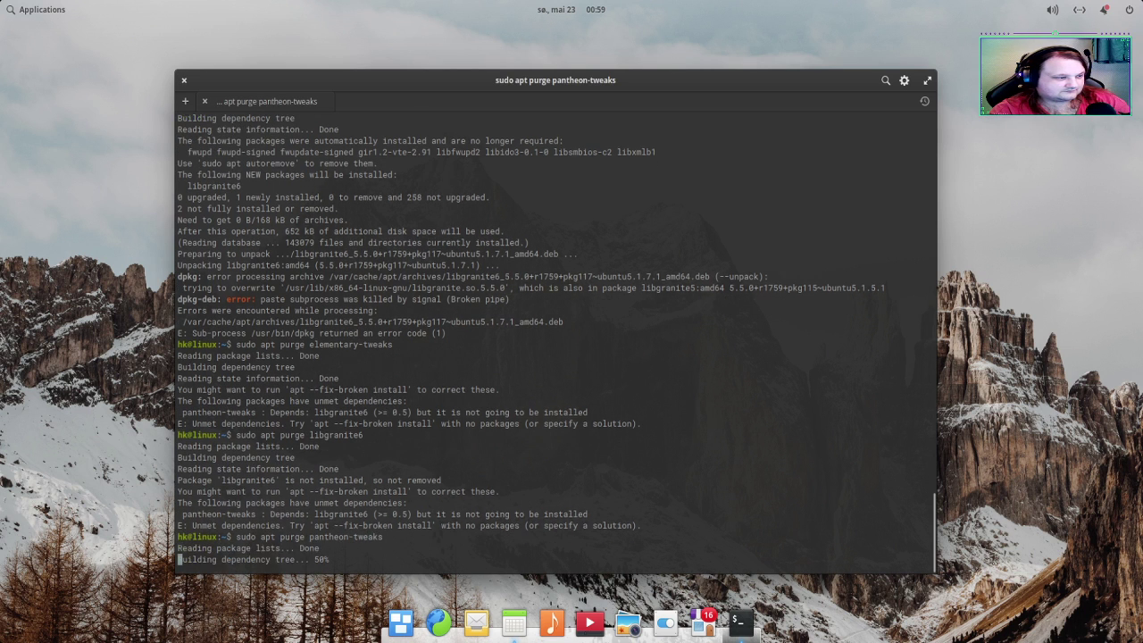
{"action": "type", "text": "y"}
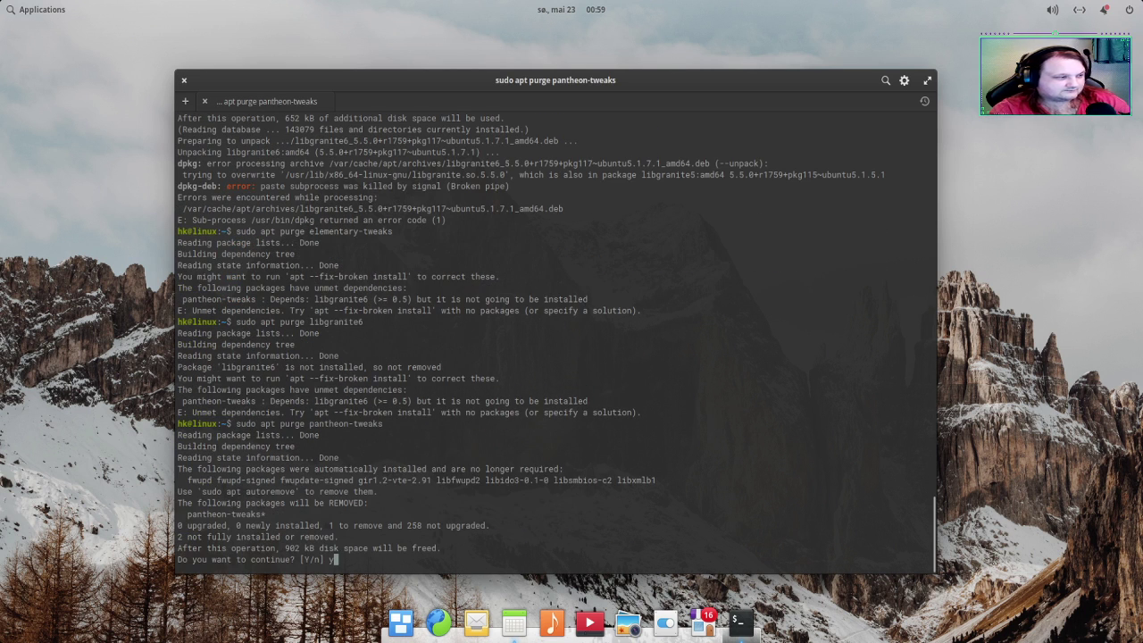
{"action": "key", "text": "Return"}
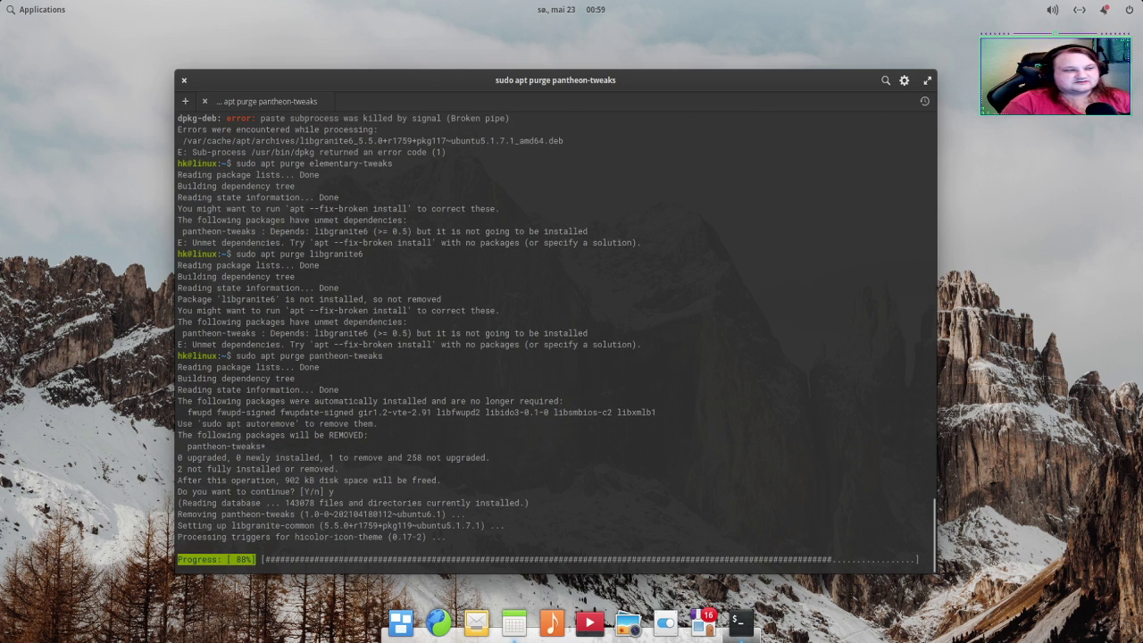
Rerun the elementary-tweaks purge from history and confirm it, then type sudo apt autoremove.
{"action": "key", "text": "Up"}
{"action": "key", "text": "Up"}
{"action": "key", "text": "Up"}
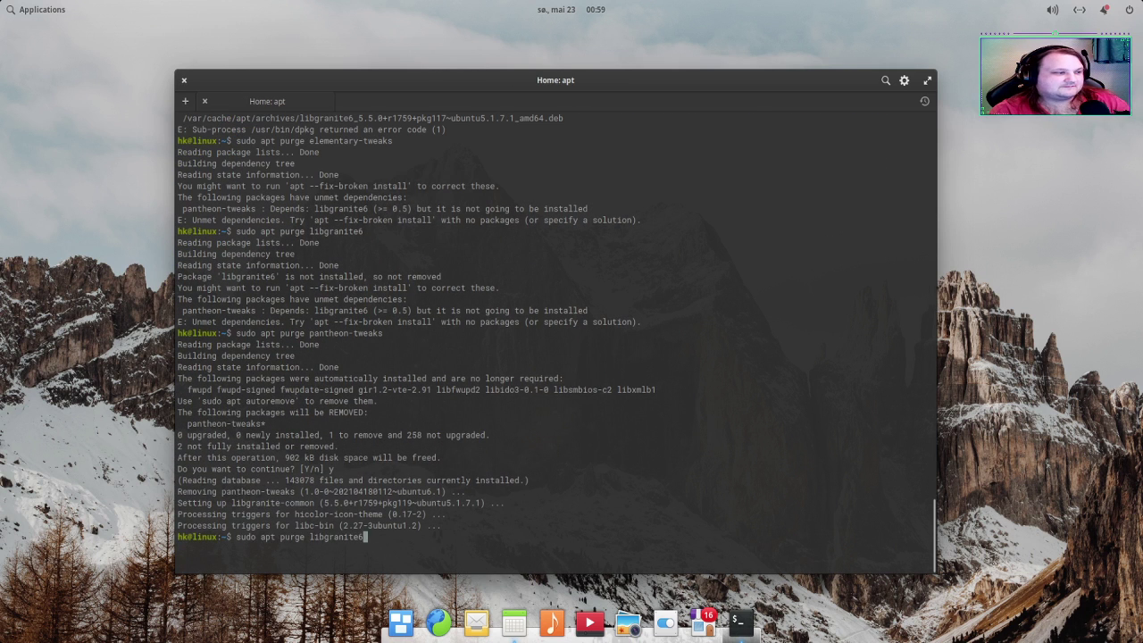
{"action": "key", "text": "Up"}
{"action": "key", "text": "Down"}
{"action": "key", "text": "Return"}
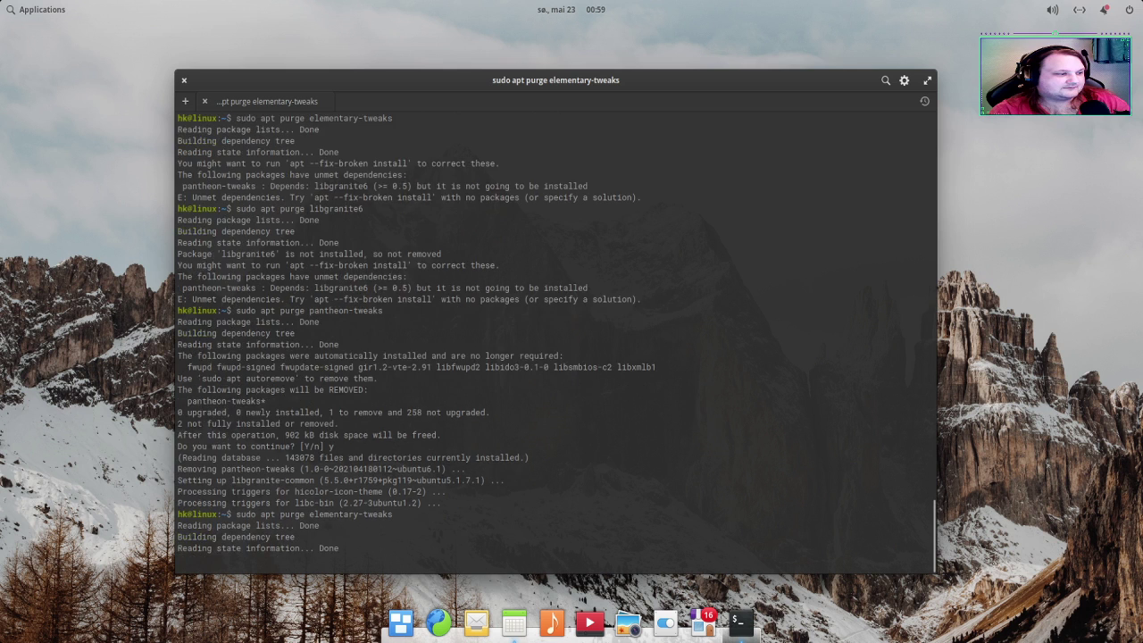
{"action": "type", "text": "y"}
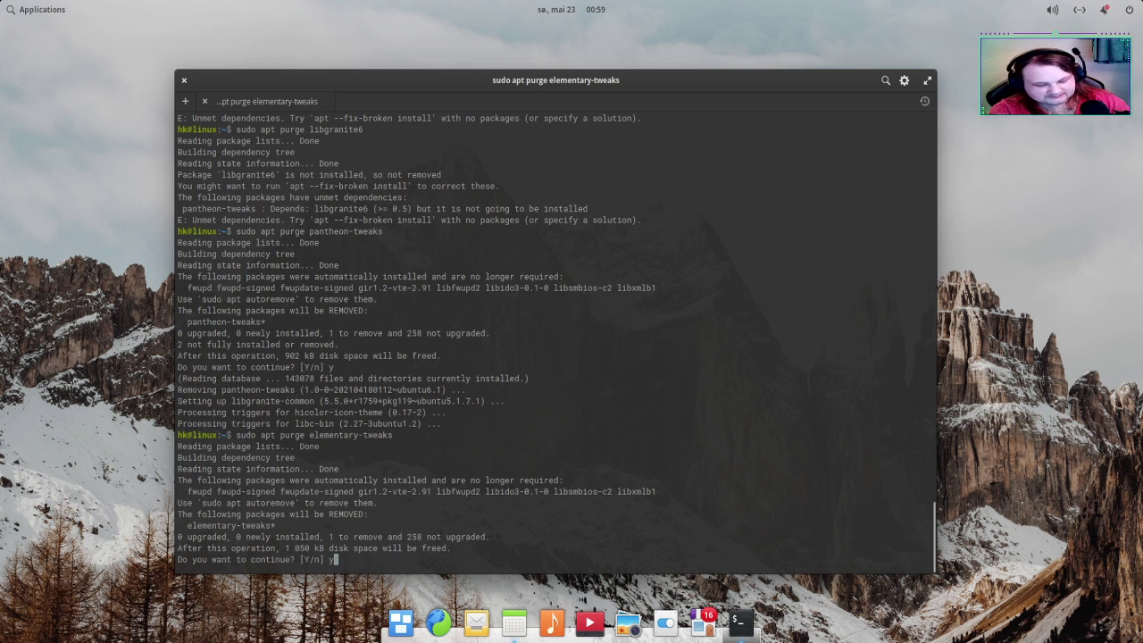
{"action": "key", "text": "Return"}
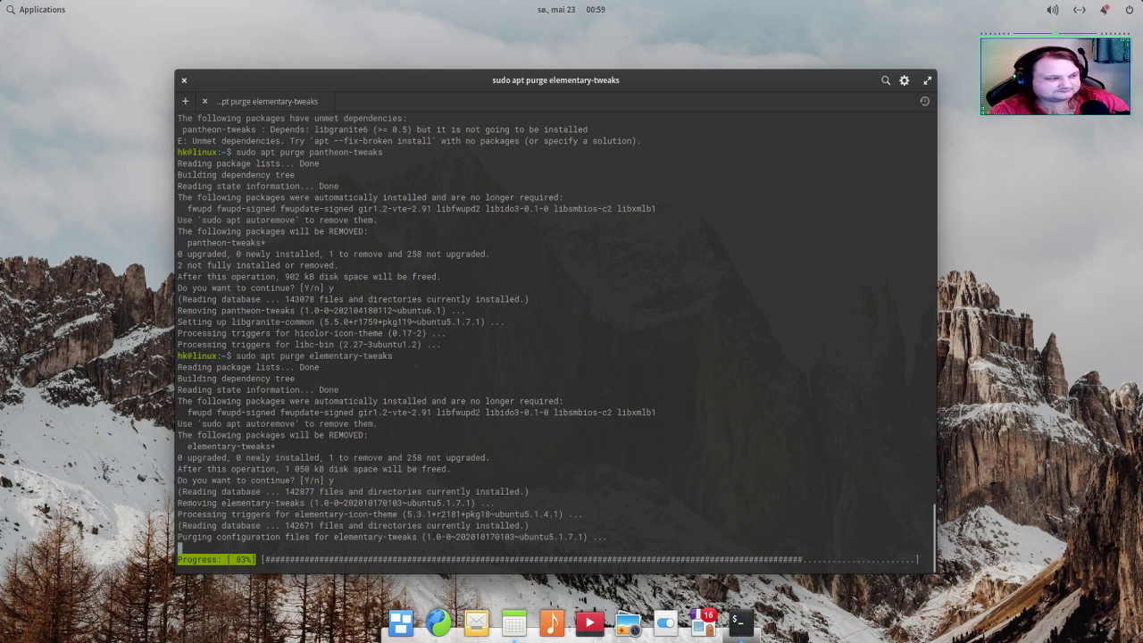
{"action": "type", "text": "sudo"}
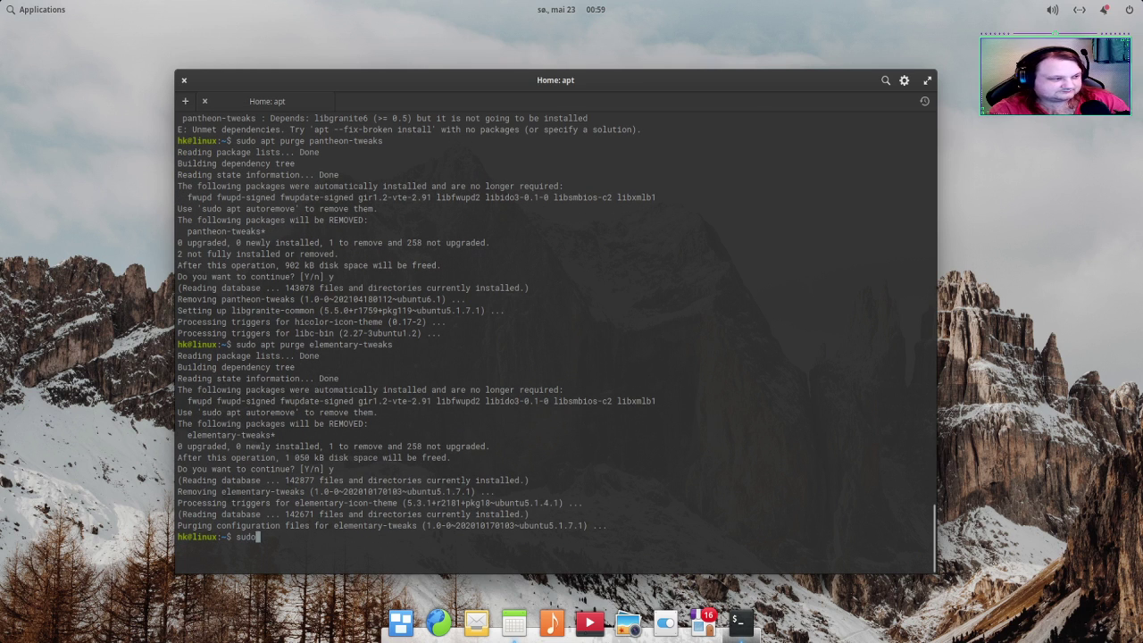
{"action": "type", "text": " apt autoremove"}
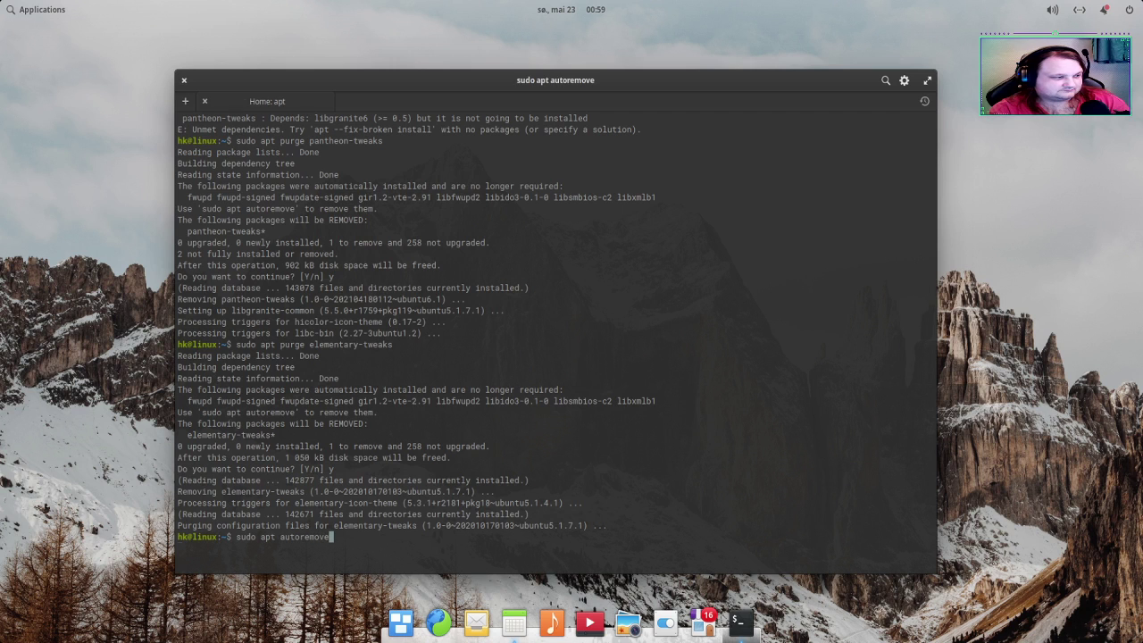
Autoremove the 8 leftover packages including fwupd, freeing 10.4 MB.
{"action": "key", "text": "Return"}
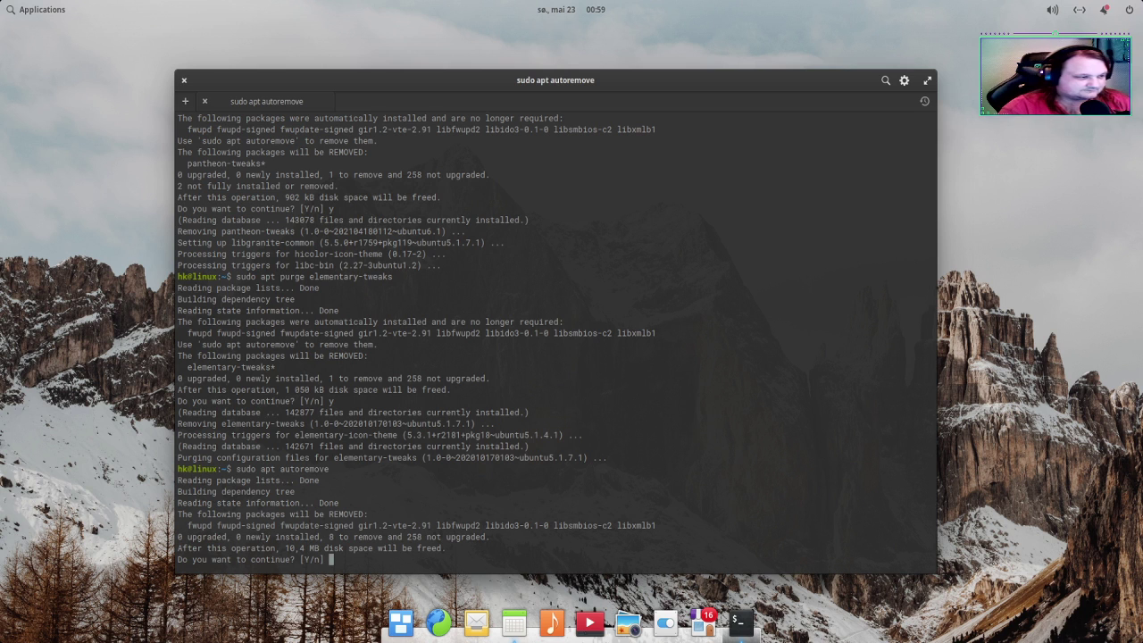
{"action": "type", "text": "y"}
{"action": "key", "text": "Return"}
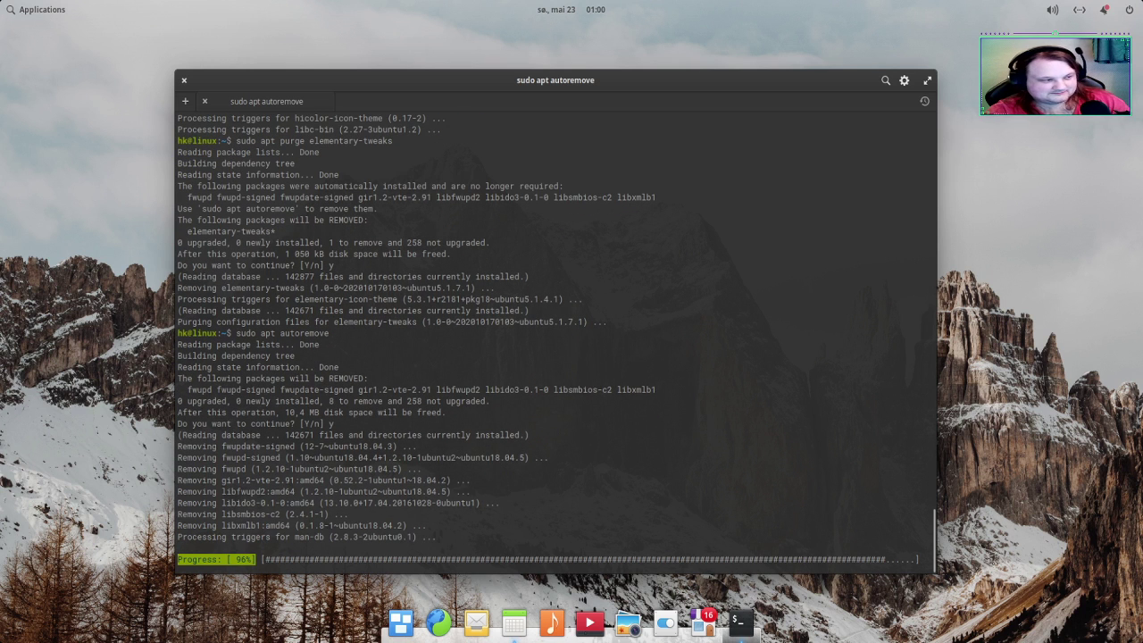
{"action": "type", "text": "sud"}
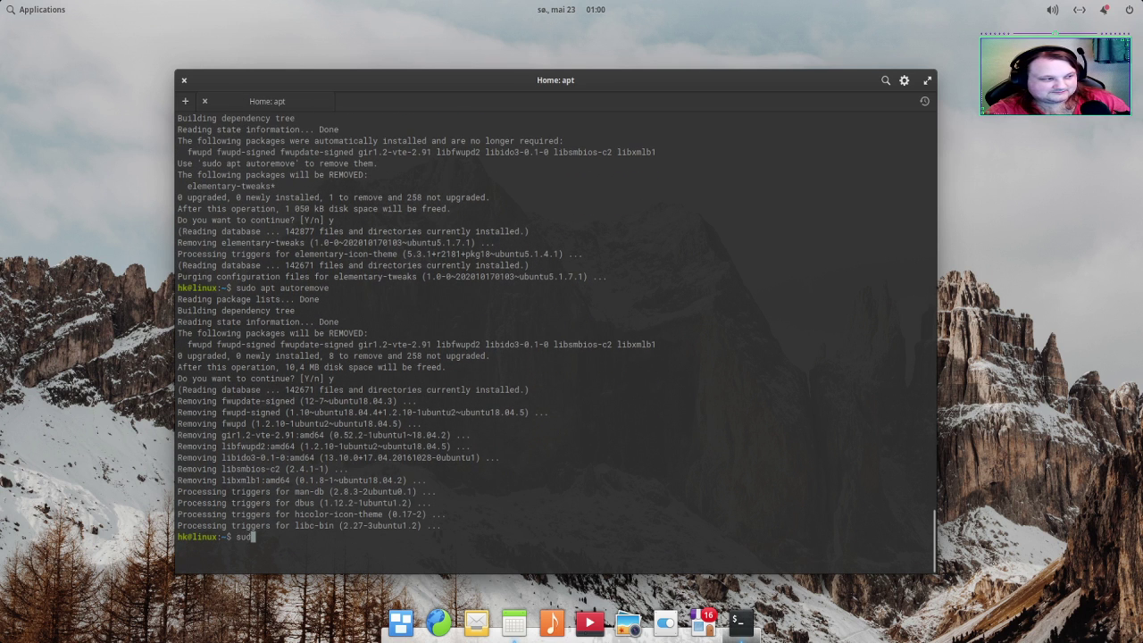
{"action": "type", "text": "o apt purge "}
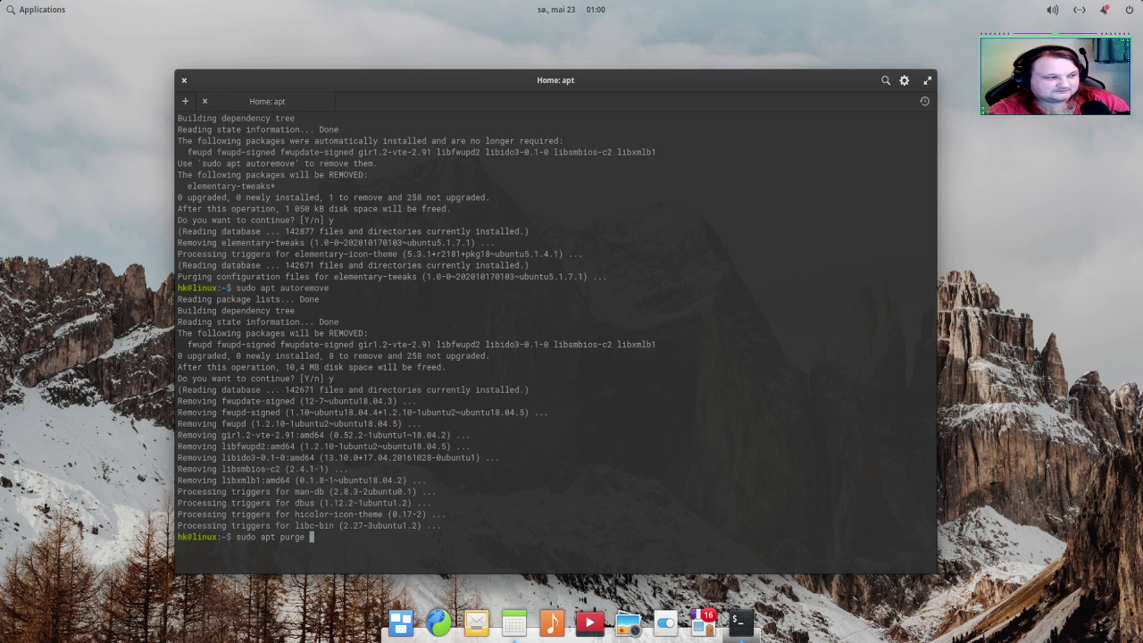
{"action": "type", "text": "libgranite"}
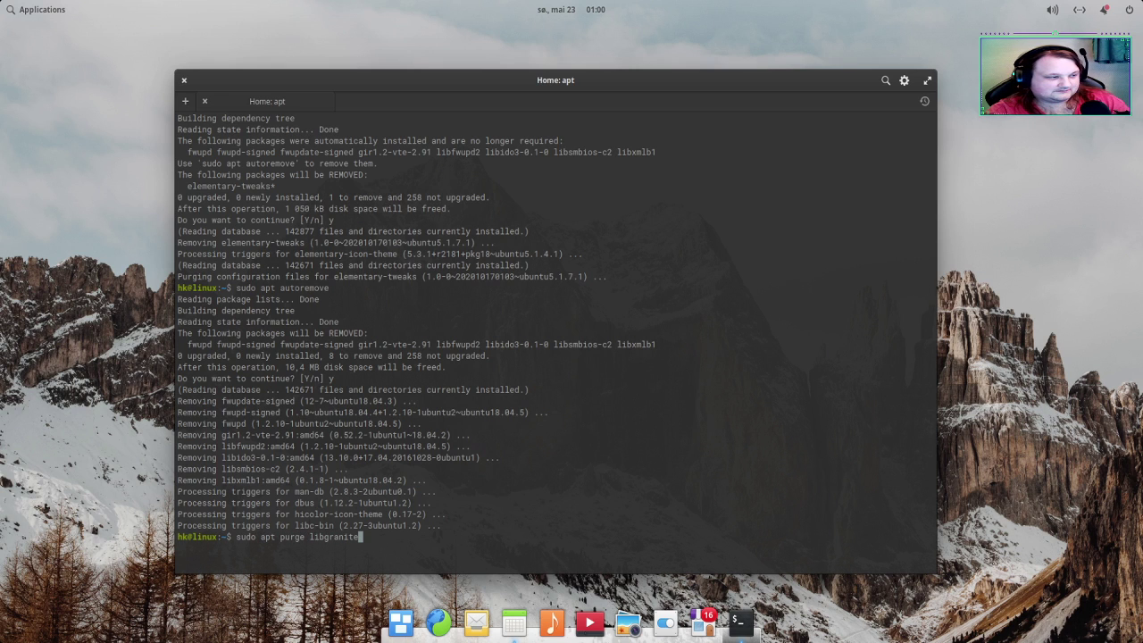
List libgran package completions and rewrite the prompt to 'sudo apt purge libgranite5'.
{"action": "key", "text": "Tab"}
{"action": "key", "text": "Tab"}
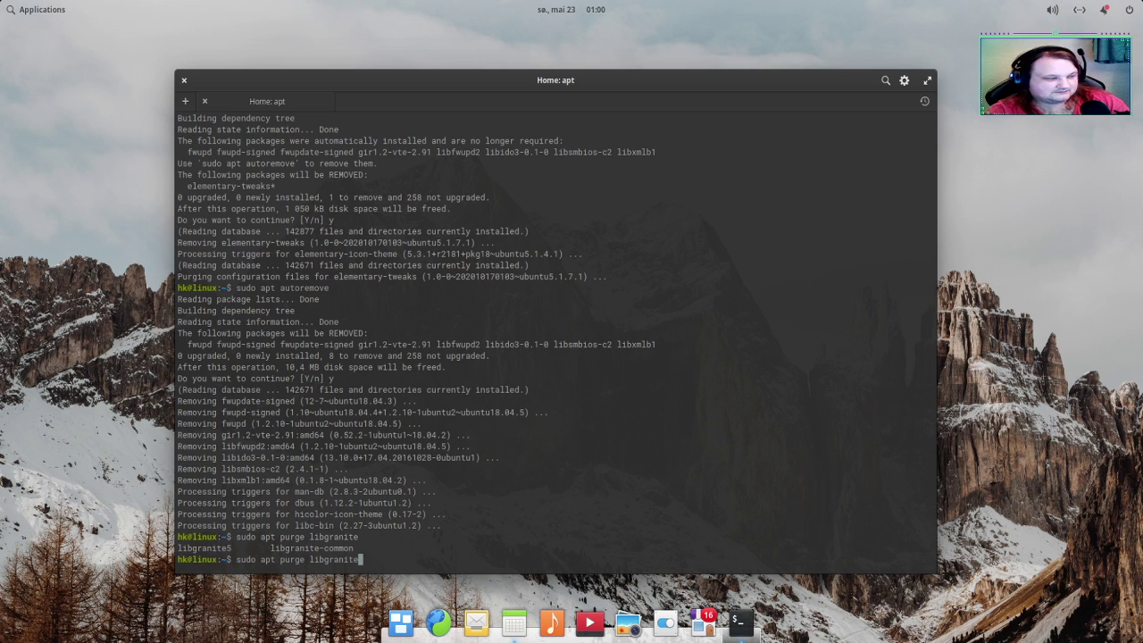
{"action": "key", "text": "BackSpace"}
{"action": "key", "text": "BackSpace"}
{"action": "key", "text": "BackSpace"}
{"action": "key", "text": "BackSpace"}
{"action": "key", "text": "BackSpace"}
{"action": "key", "text": "BackSpace"}
{"action": "key", "text": "BackSpace"}
{"action": "key", "text": "BackSpace"}
{"action": "key", "text": "BackSpace"}
{"action": "key", "text": "BackSpace"}
{"action": "key", "text": "BackSpace"}
{"action": "key", "text": "BackSpace"}
{"action": "key", "text": "BackSpace"}
{"action": "key", "text": "BackSpace"}
{"action": "key", "text": "BackSpace"}
{"action": "key", "text": "BackSpace"}
{"action": "key", "text": "BackSpace"}
{"action": "key", "text": "BackSpace"}
{"action": "key", "text": "BackSpace"}
{"action": "key", "text": "BackSpace"}
{"action": "key", "text": "BackSpace"}
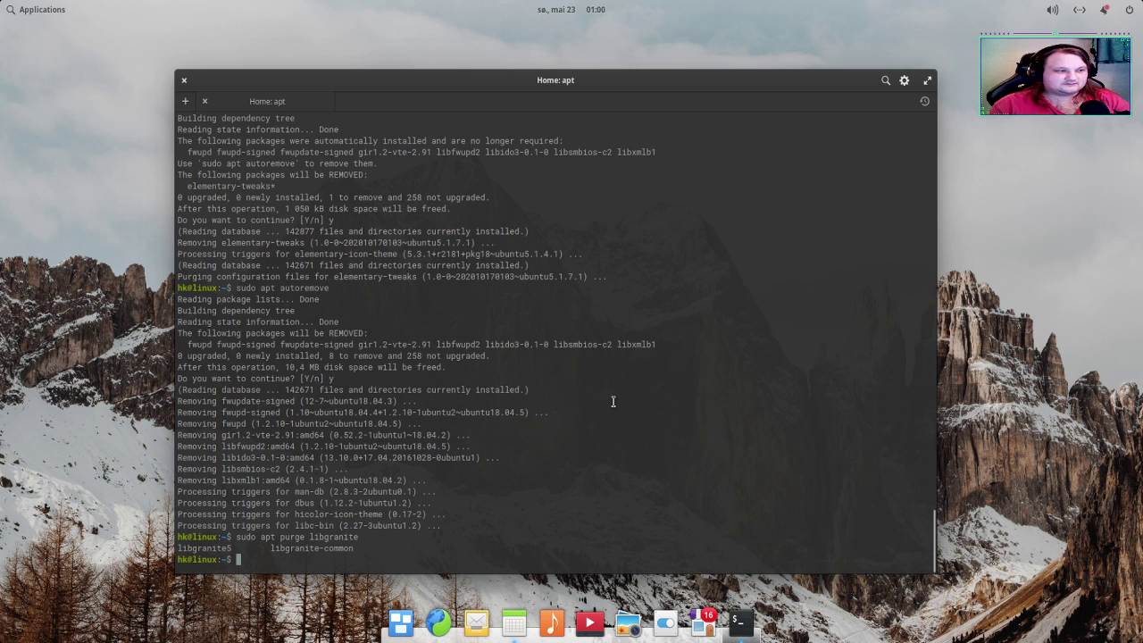
{"action": "type", "text": "sud"}
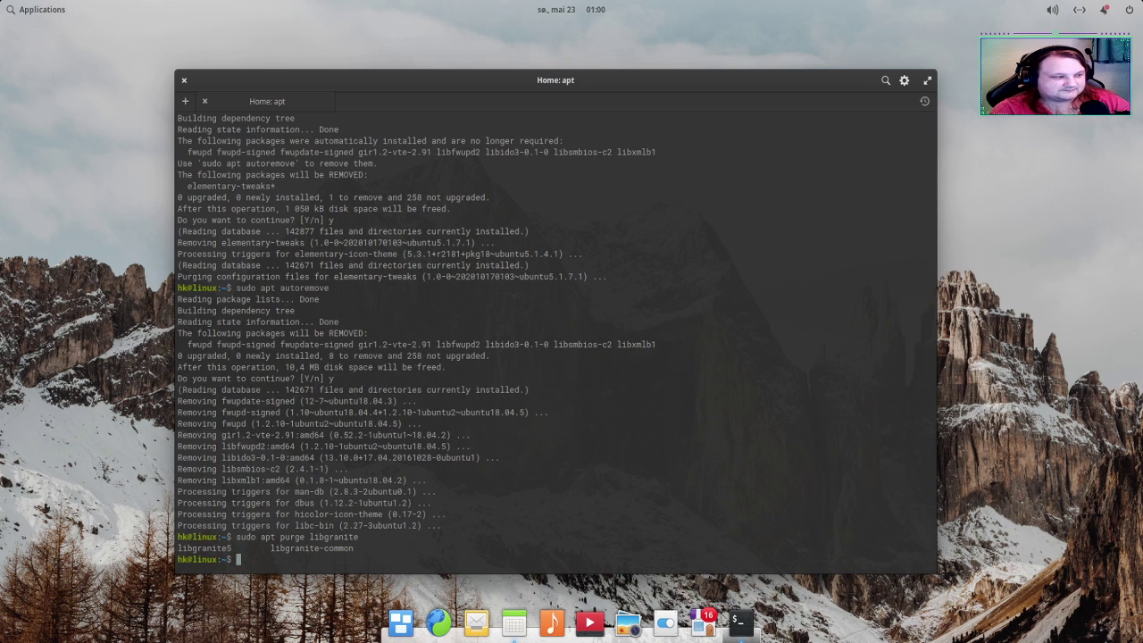
{"action": "type", "text": "o apt isnta"}
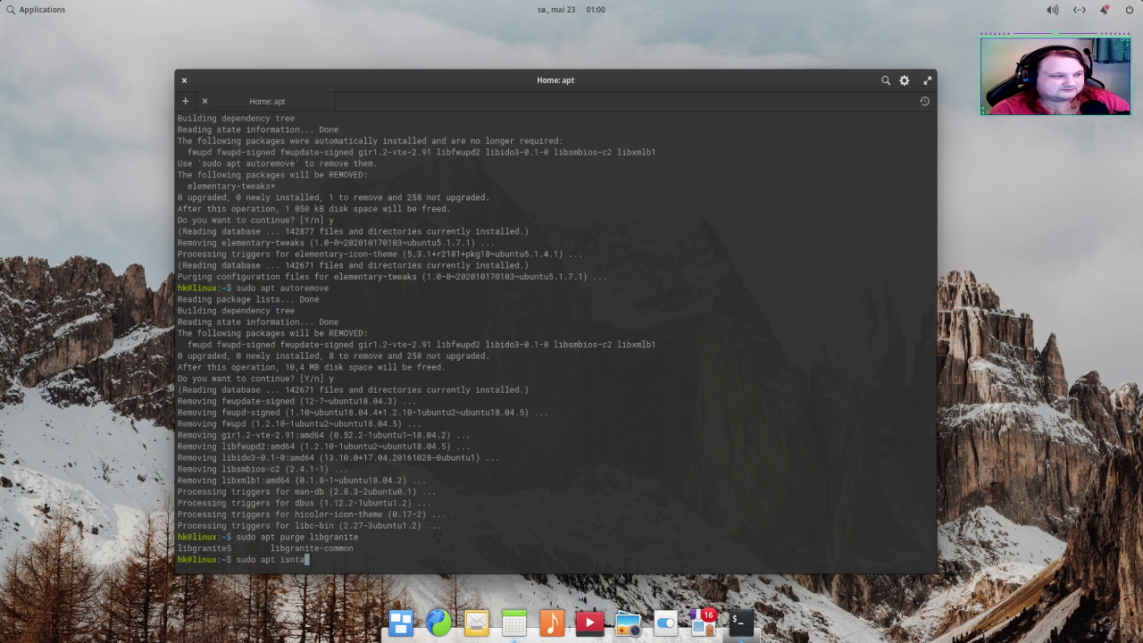
{"action": "key", "text": "BackSpace"}
{"action": "key", "text": "BackSpace"}
{"action": "key", "text": "BackSpace"}
{"action": "key", "text": "BackSpace"}
{"action": "type", "text": "ns"}
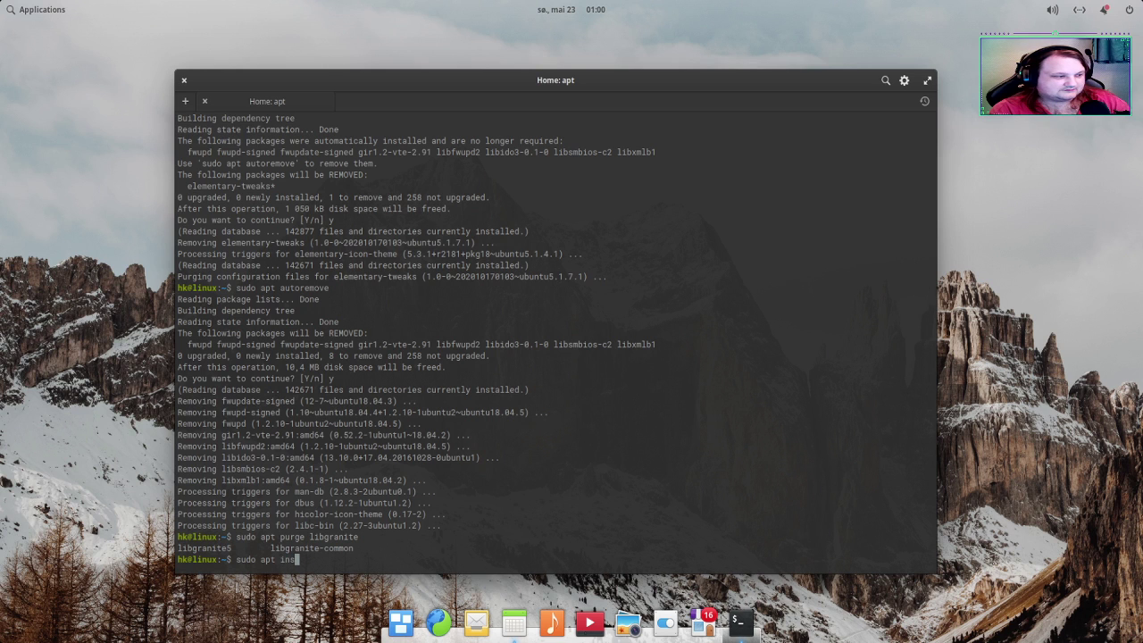
{"action": "type", "text": "tall l"}
{"action": "type", "text": "gran"}
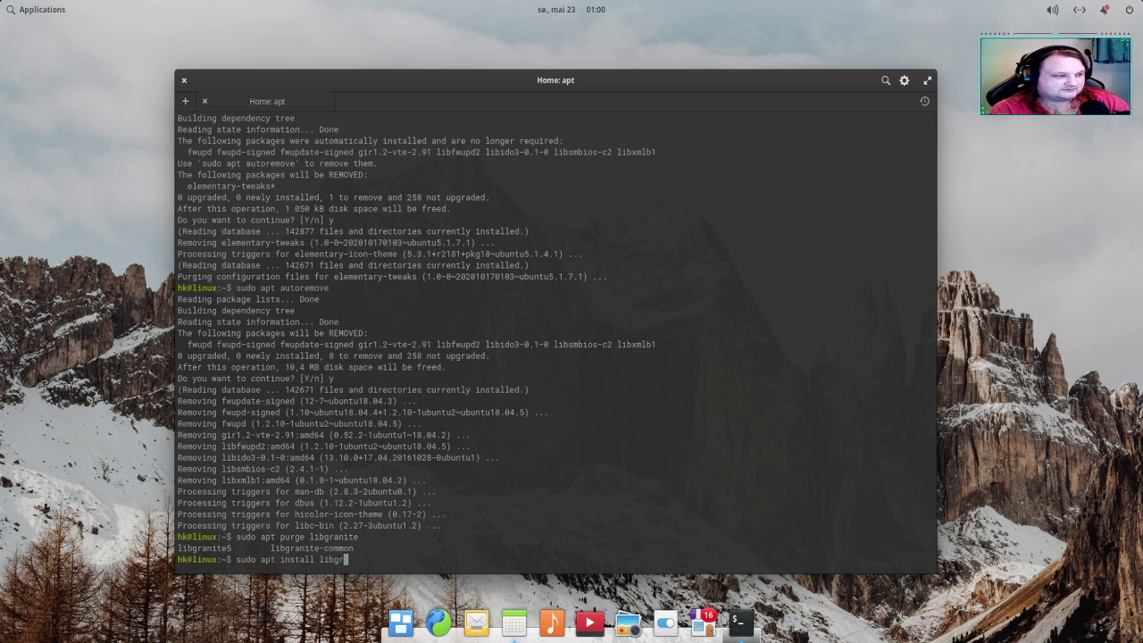
{"action": "key", "text": "Tab"}
{"action": "key", "text": "Tab"}
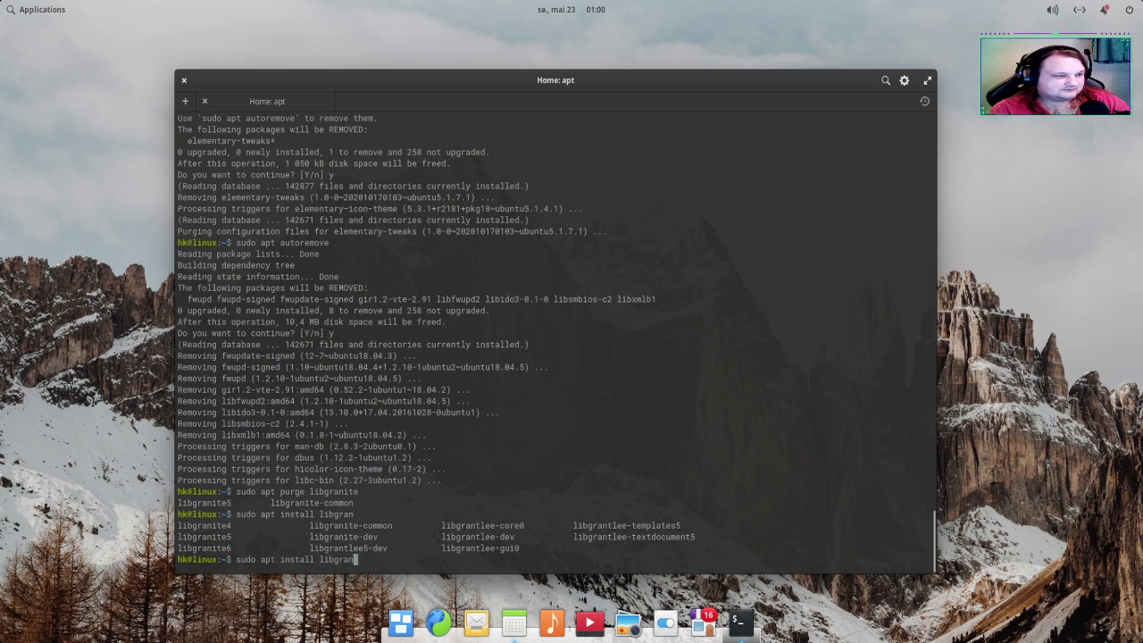
{"action": "key", "text": "BackSpace"}
{"action": "key", "text": "BackSpace"}
{"action": "key", "text": "BackSpace"}
{"action": "key", "text": "BackSpace"}
{"action": "key", "text": "BackSpace"}
{"action": "key", "text": "BackSpace"}
{"action": "key", "text": "BackSpace"}
{"action": "key", "text": "BackSpace"}
{"action": "key", "text": "BackSpace"}
{"action": "key", "text": "BackSpace"}
{"action": "key", "text": "BackSpace"}
{"action": "key", "text": "BackSpace"}
{"action": "key", "text": "BackSpace"}
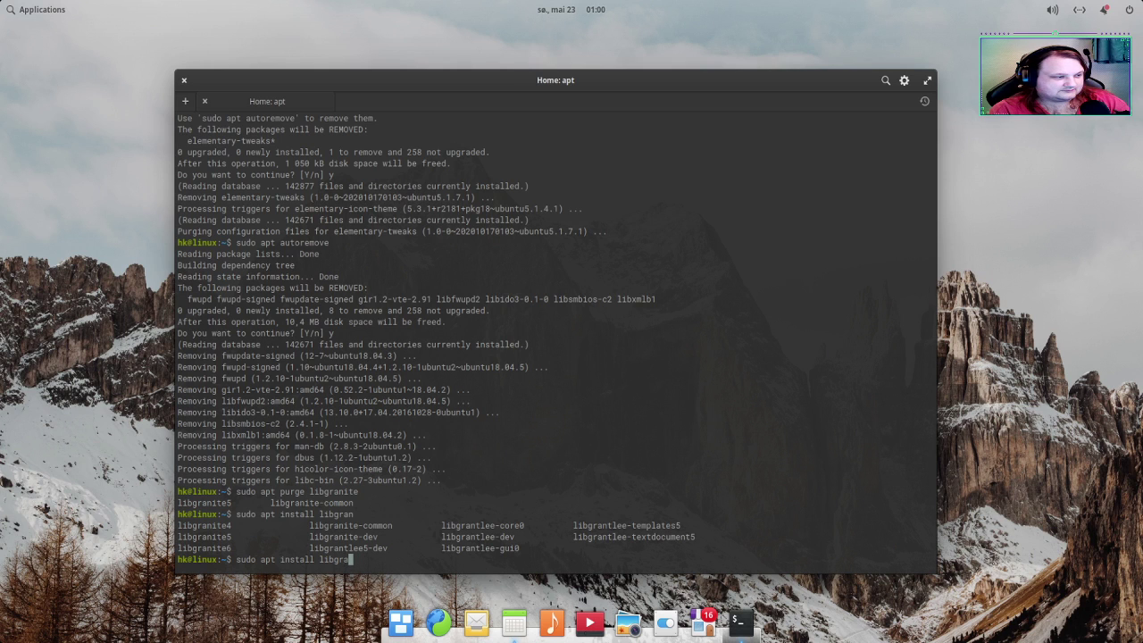
{"action": "key", "text": "BackSpace"}
{"action": "key", "text": "BackSpace"}
{"action": "type", "text": "purg"}
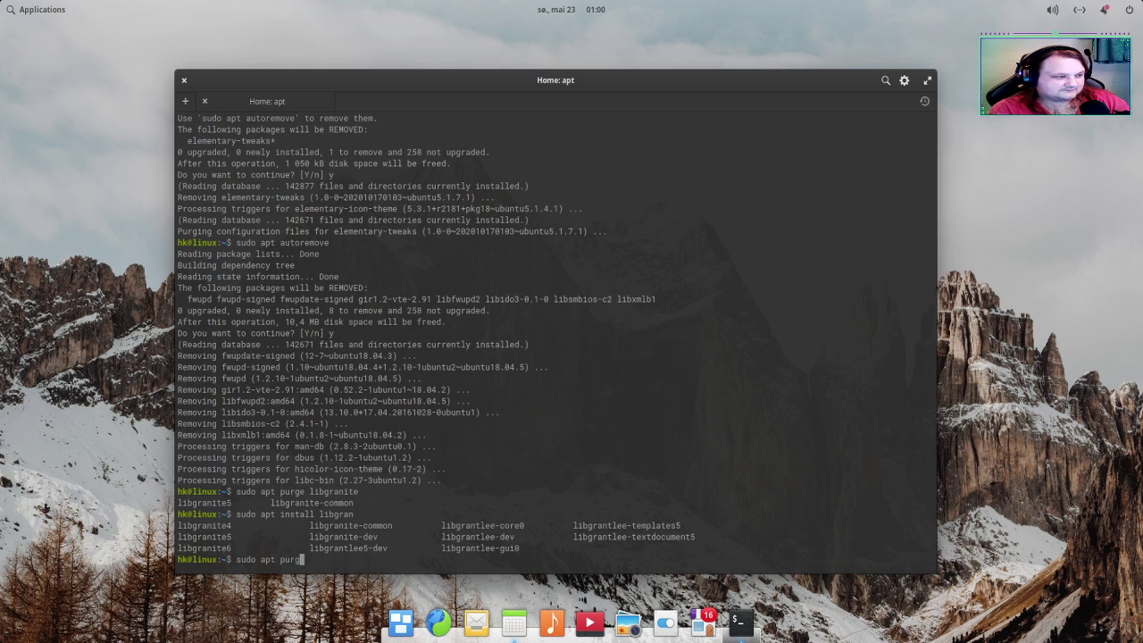
{"action": "type", "text": "e li"}
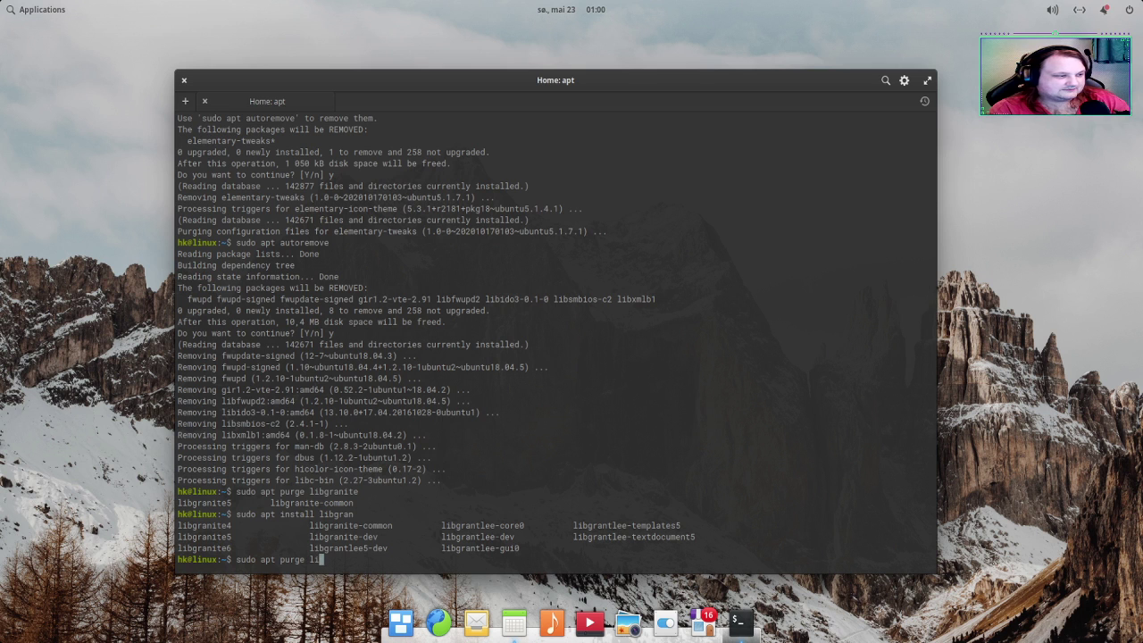
{"action": "type", "text": "bgranite5"}
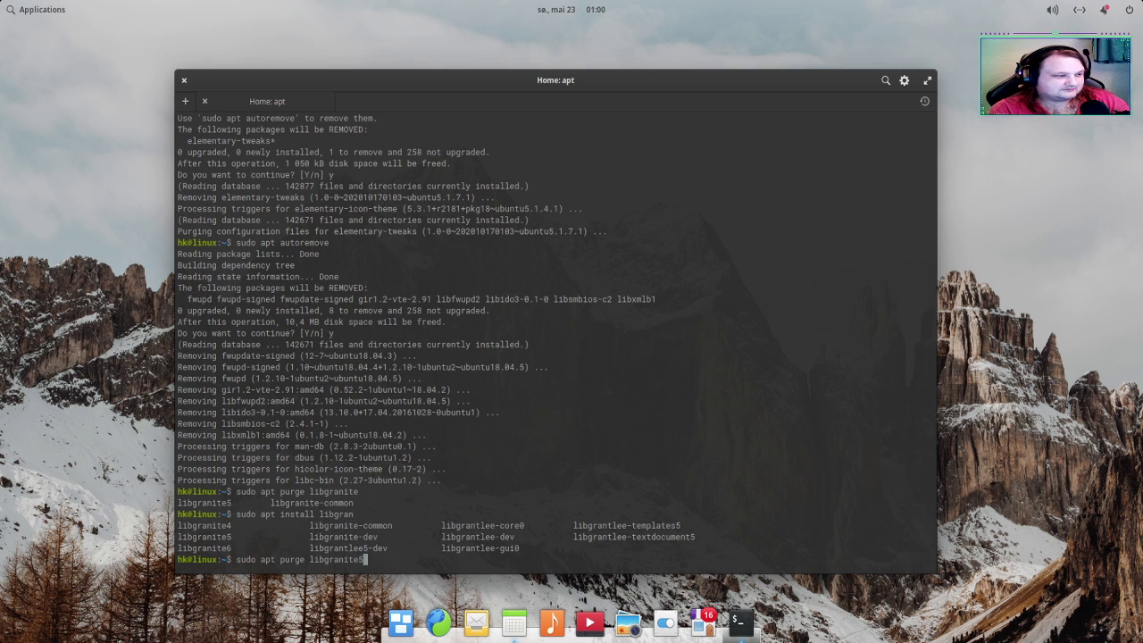
Run the libgranite5 purge and abort it with n at the removal prompt.
{"action": "key", "text": "Return"}
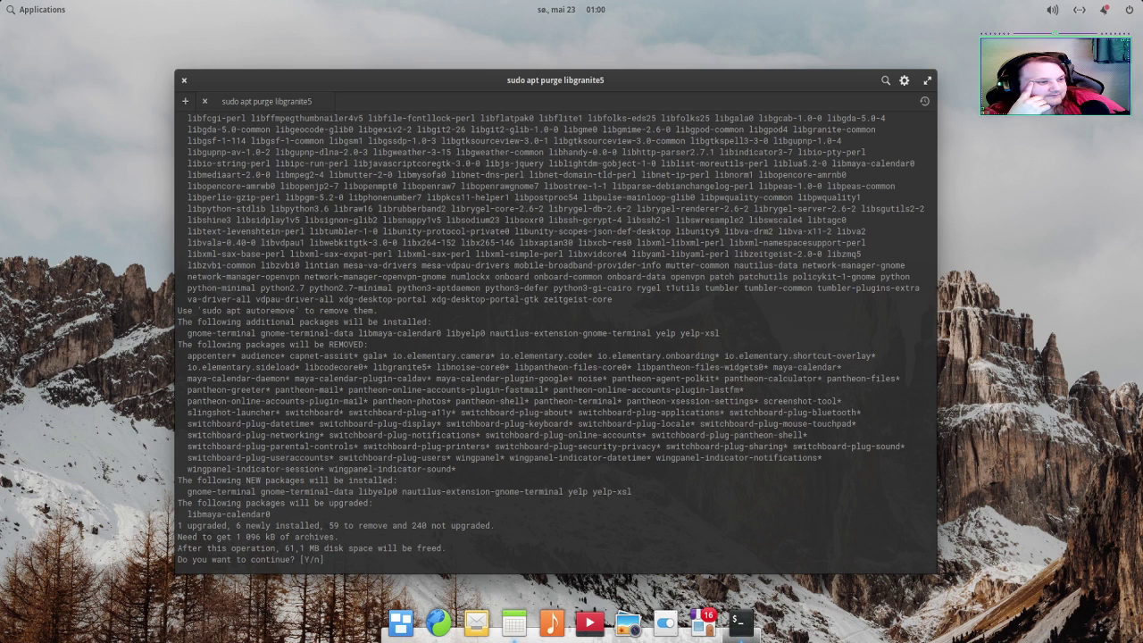
{"action": "type", "text": "n"}
{"action": "key", "text": "Return"}
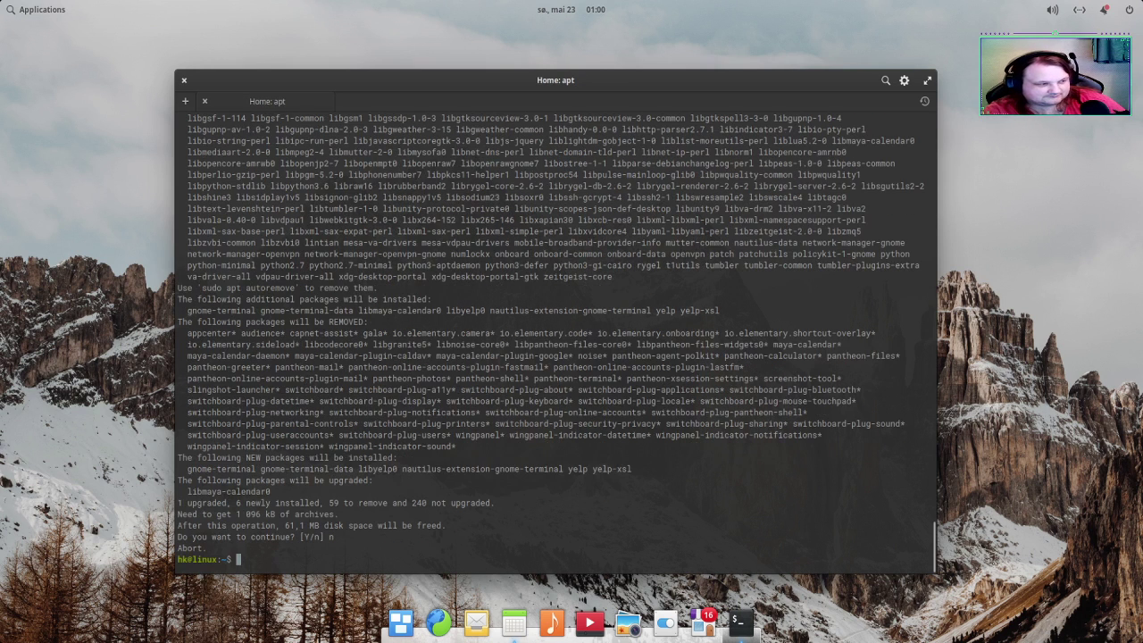
Edit the recalled command into 'sudo apt install libgranite6' and run it.
{"action": "key", "text": "Up"}
{"action": "key", "text": "BackSpace"}
{"action": "key", "text": "BackSpace"}
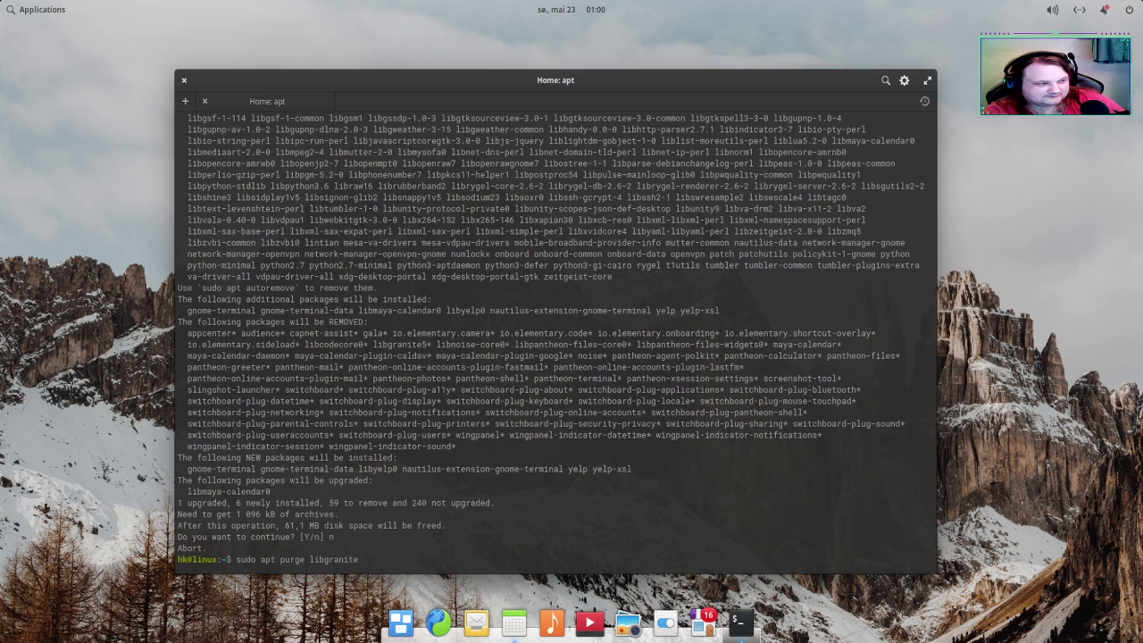
{"action": "type", "text": "6"}
{"action": "key", "text": "Left"}
{"action": "key", "text": "Left"}
{"action": "key", "text": "Left"}
{"action": "key", "text": "Left"}
{"action": "key", "text": "Left"}
{"action": "key", "text": "Left"}
{"action": "key", "text": "Left"}
{"action": "key", "text": "Left"}
{"action": "key", "text": "Left"}
{"action": "key", "text": "Left"}
{"action": "key", "text": "Left"}
{"action": "key", "text": "Left"}
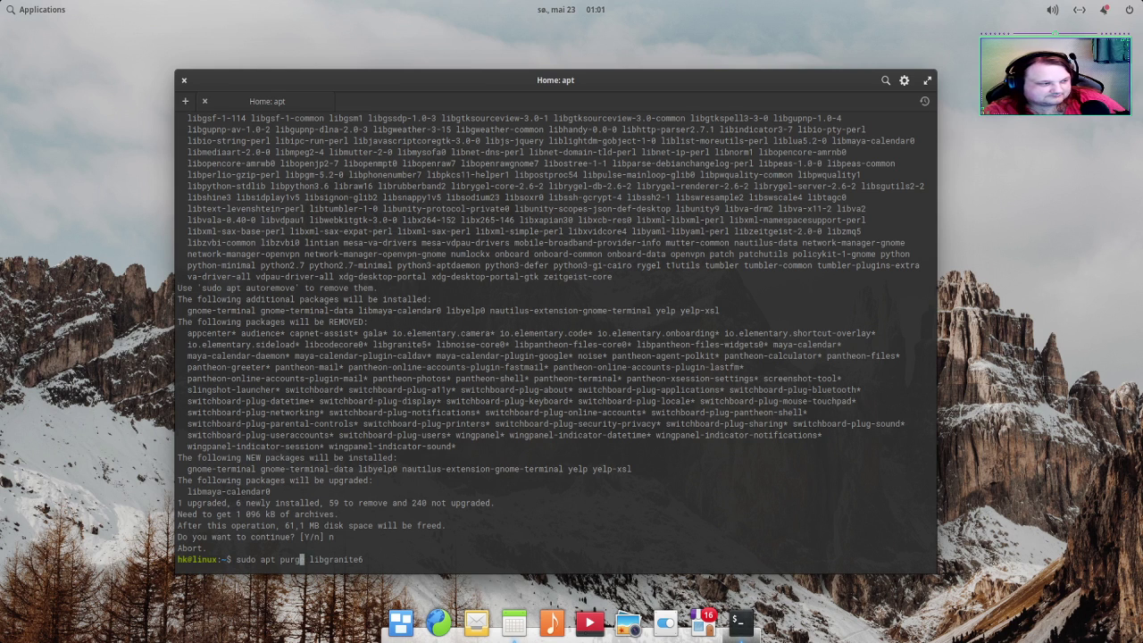
{"action": "key", "text": "BackSpace"}
{"action": "key", "text": "BackSpace"}
{"action": "key", "text": "BackSpace"}
{"action": "key", "text": "BackSpace"}
{"action": "key", "text": "BackSpace"}
{"action": "type", "text": "install"}
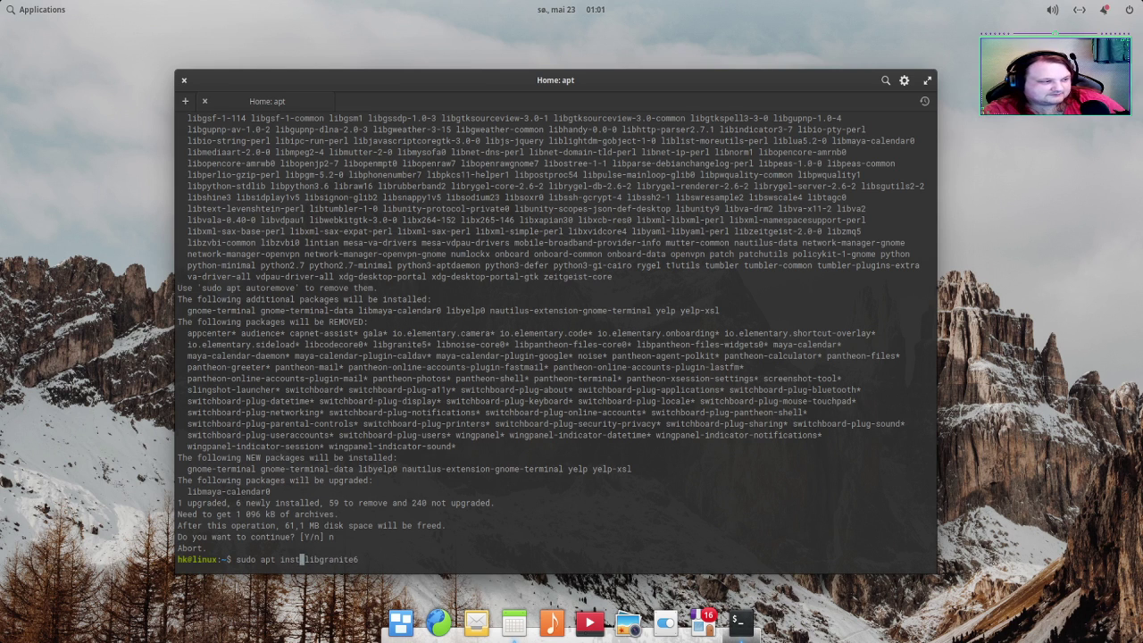
{"action": "key", "text": "Return"}
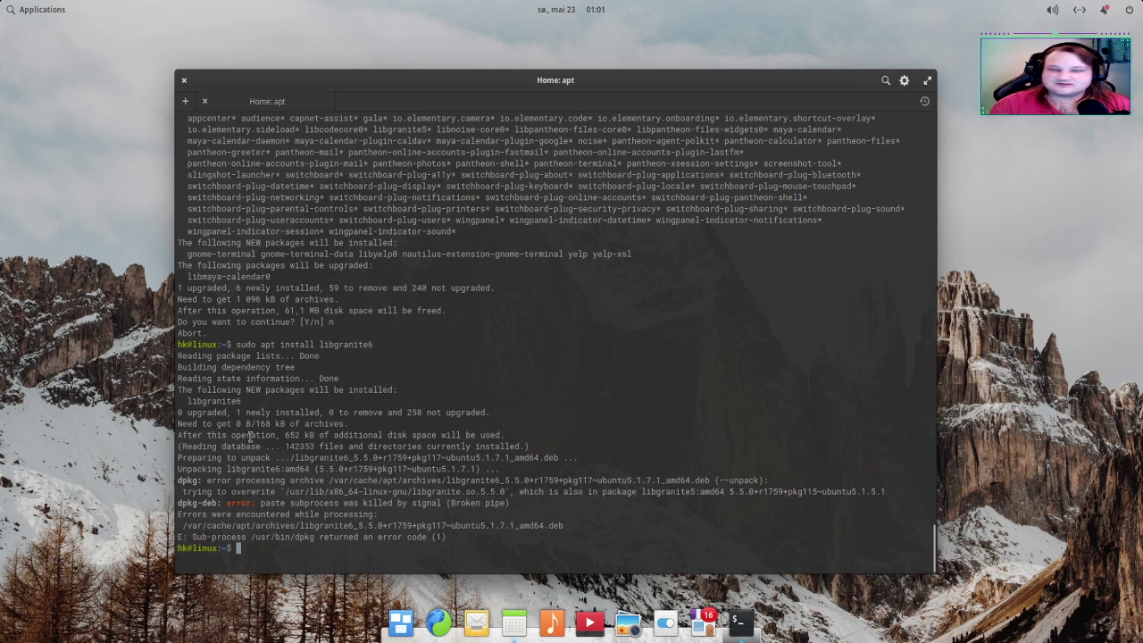
Browse pantheon and libgranite purge completions, then type 'sudo apt install lxappearance'.
{"action": "type", "text": "sudo "}
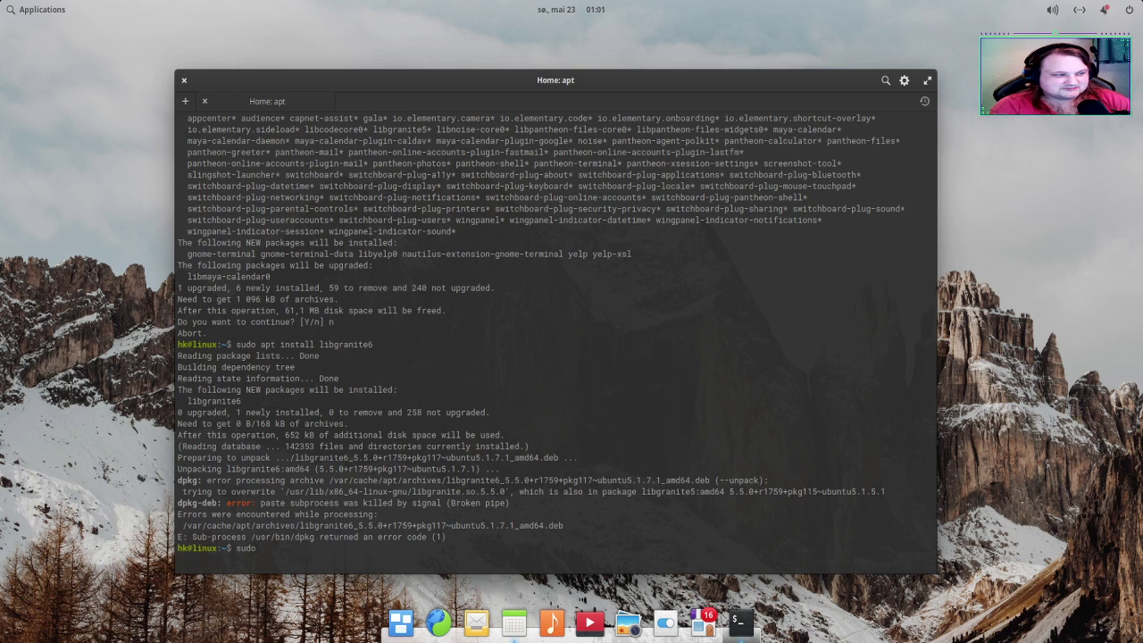
{"action": "type", "text": "apt purge pan"}
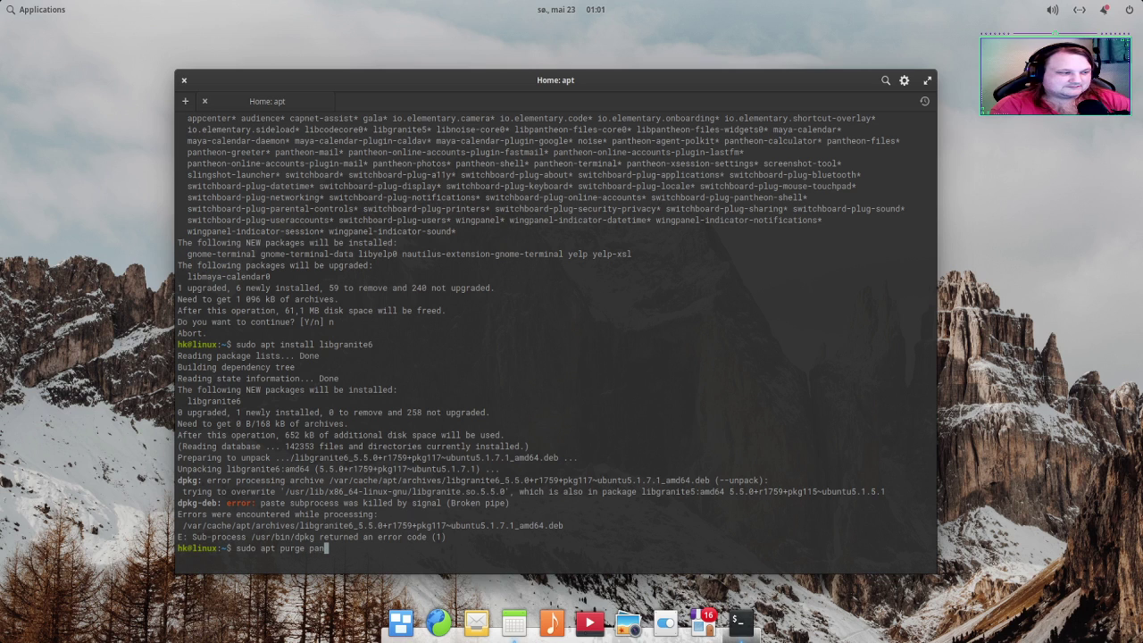
{"action": "type", "text": "theon-twe"}
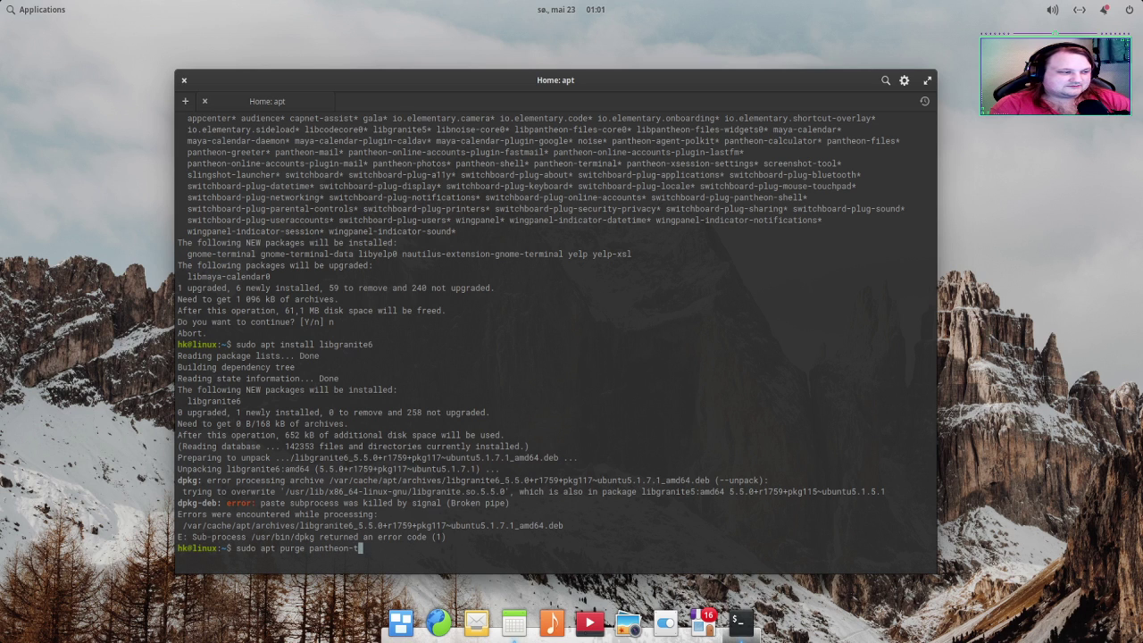
{"action": "key", "text": "BackSpace"}
{"action": "key", "text": "BackSpace"}
{"action": "key", "text": "BackSpace"}
{"action": "key", "text": "BackSpace"}
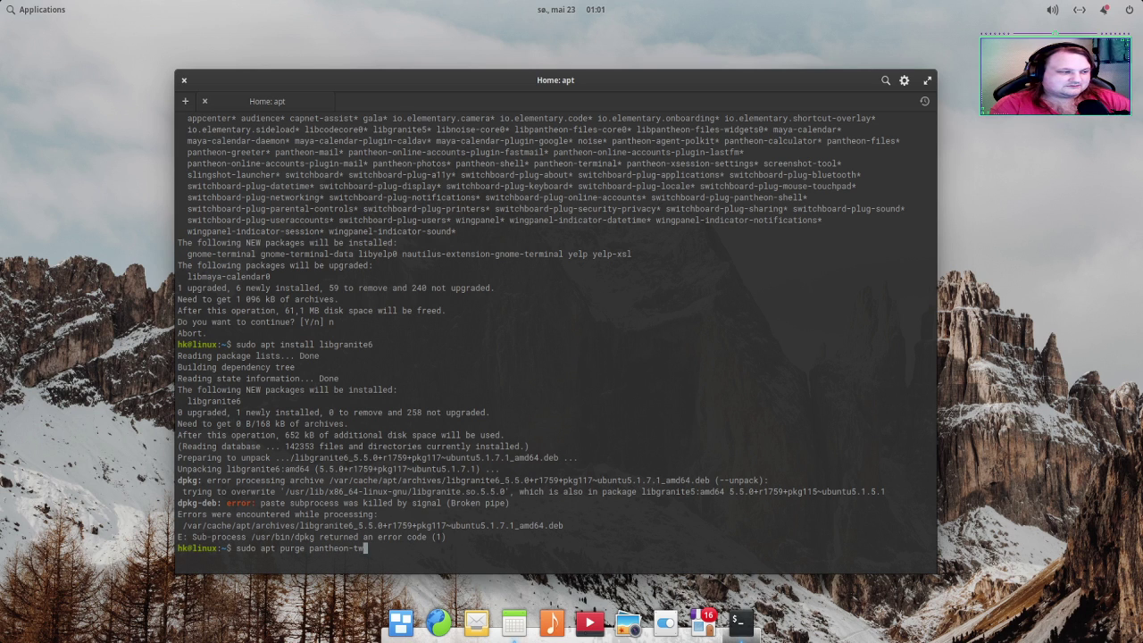
{"action": "key", "text": "Tab"}
{"action": "key", "text": "Tab"}
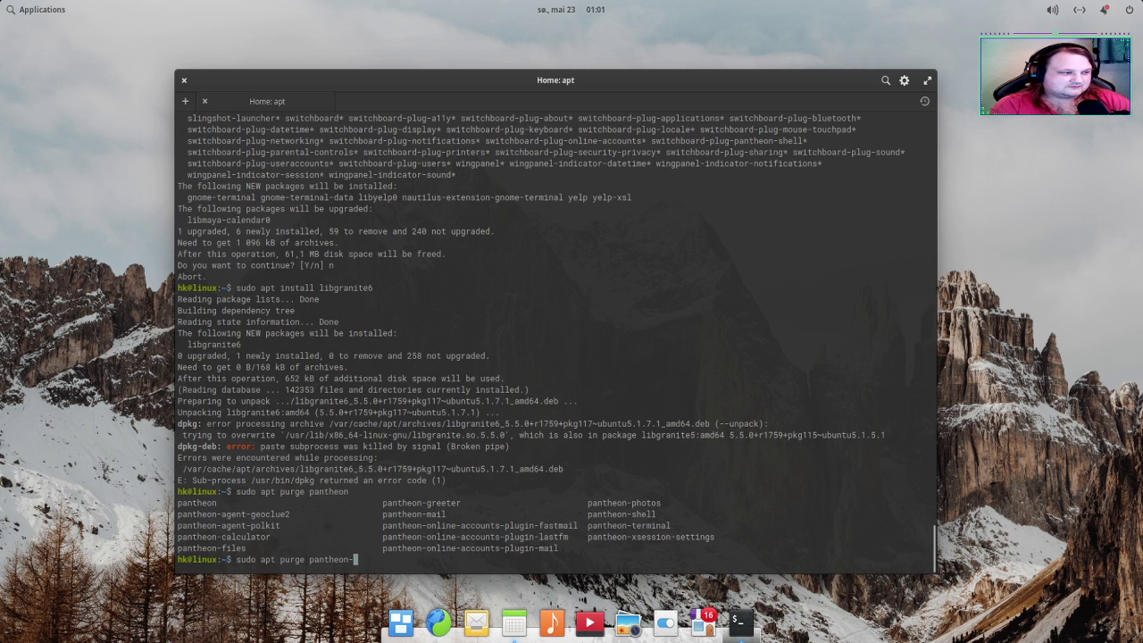
{"action": "key", "text": "BackSpace"}
{"action": "key", "text": "BackSpace"}
{"action": "key", "text": "BackSpace"}
{"action": "key", "text": "BackSpace"}
{"action": "key", "text": "BackSpace"}
{"action": "key", "text": "BackSpace"}
{"action": "key", "text": "BackSpace"}
{"action": "key", "text": "BackSpace"}
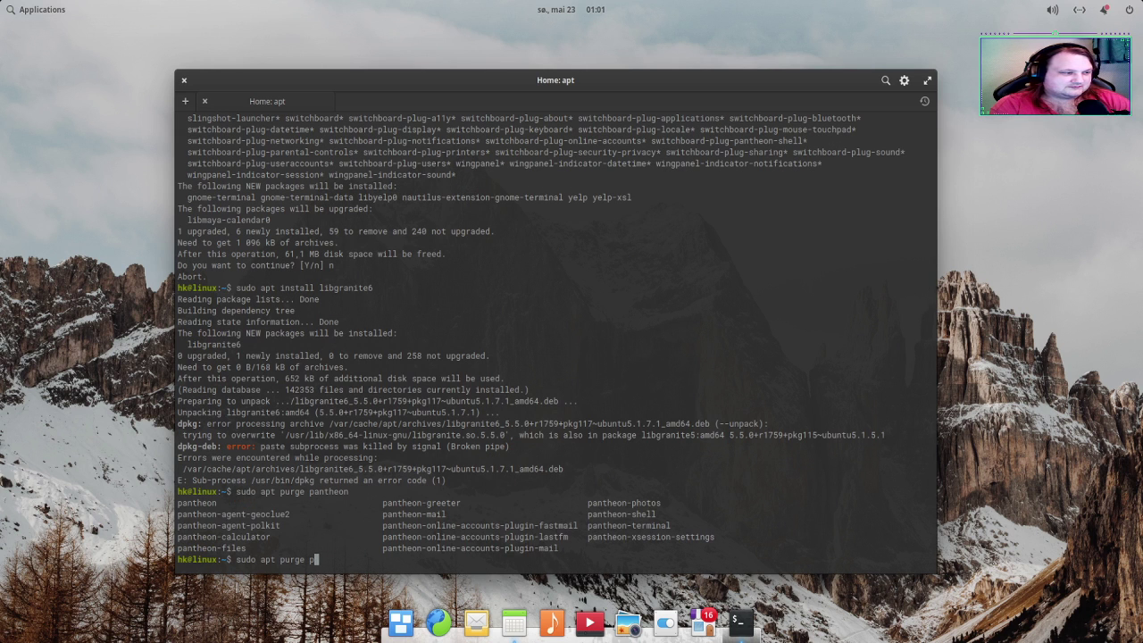
{"action": "type", "text": "libgranite"}
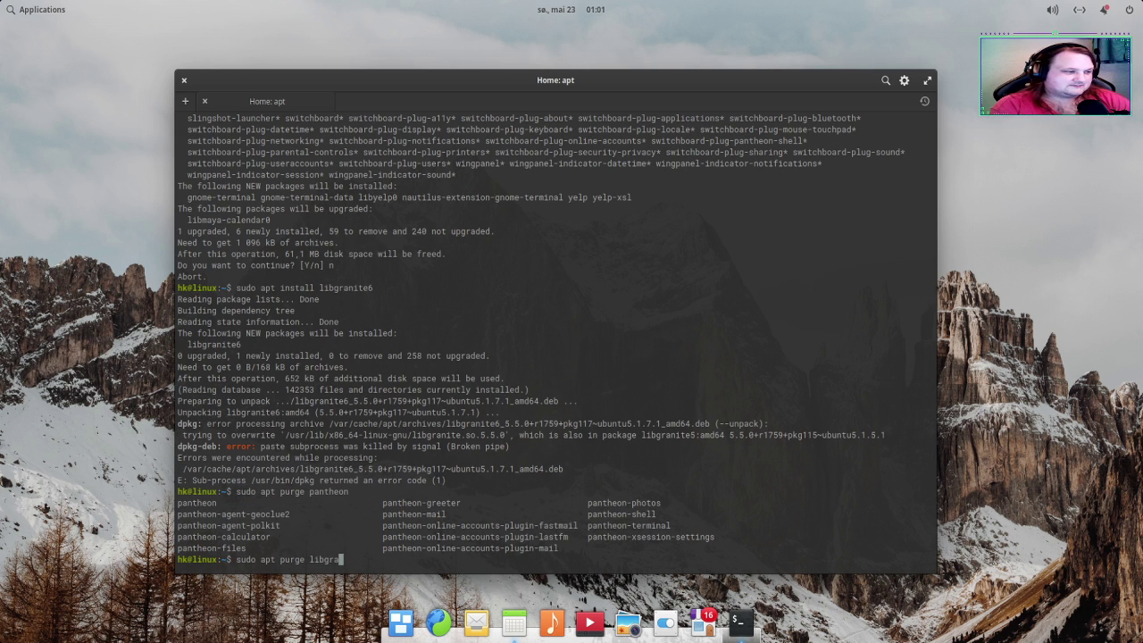
{"action": "key", "text": "Tab"}
{"action": "key", "text": "Tab"}
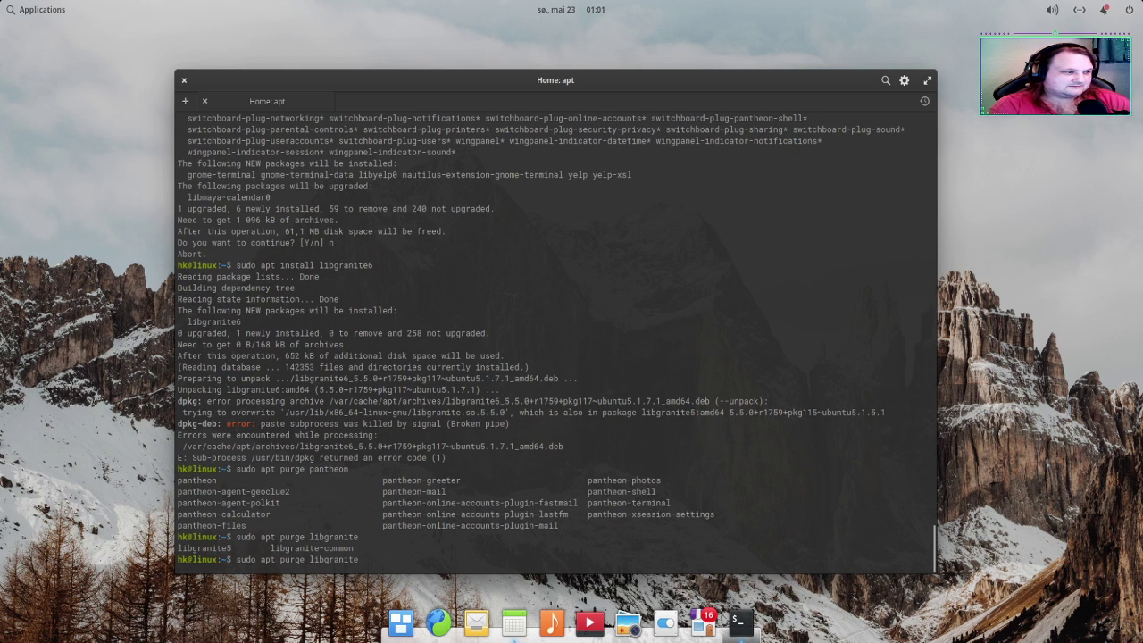
{"action": "type", "text": "6"}
{"action": "key", "text": "BackSpace"}
{"action": "key", "text": "BackSpace"}
{"action": "key", "text": "BackSpace"}
{"action": "key", "text": "BackSpace"}
{"action": "key", "text": "BackSpace"}
{"action": "key", "text": "BackSpace"}
{"action": "key", "text": "BackSpace"}
{"action": "key", "text": "BackSpace"}
{"action": "key", "text": "BackSpace"}
{"action": "key", "text": "BackSpace"}
{"action": "key", "text": "BackSpace"}
{"action": "key", "text": "BackSpace"}
{"action": "key", "text": "BackSpace"}
{"action": "key", "text": "BackSpace"}
{"action": "key", "text": "BackSpace"}
{"action": "key", "text": "BackSpace"}
{"action": "key", "text": "BackSpace"}
{"action": "key", "text": "BackSpace"}
{"action": "key", "text": "BackSpace"}
{"action": "key", "text": "BackSpace"}
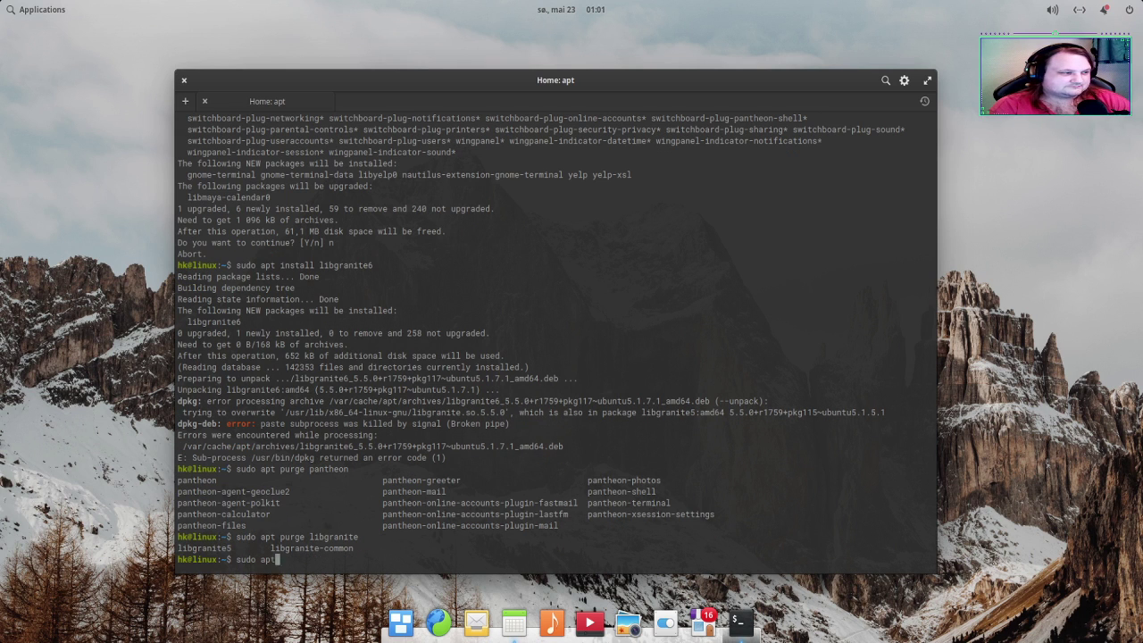
{"action": "type", "text": "sudo apt install"}
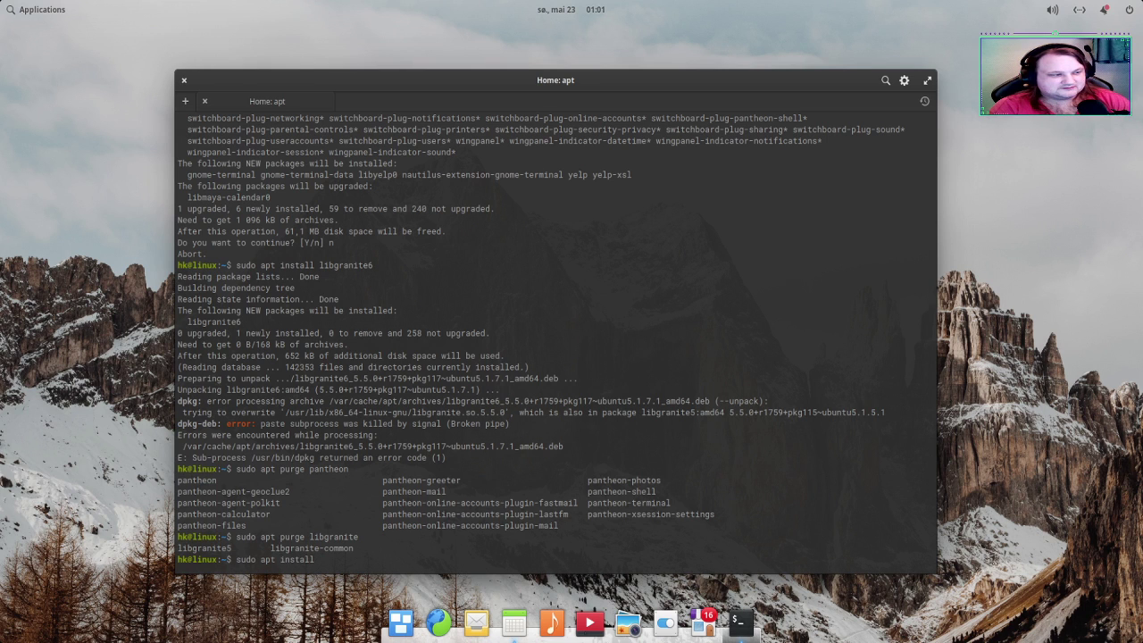
{"action": "type", "text": " lxappearance"}
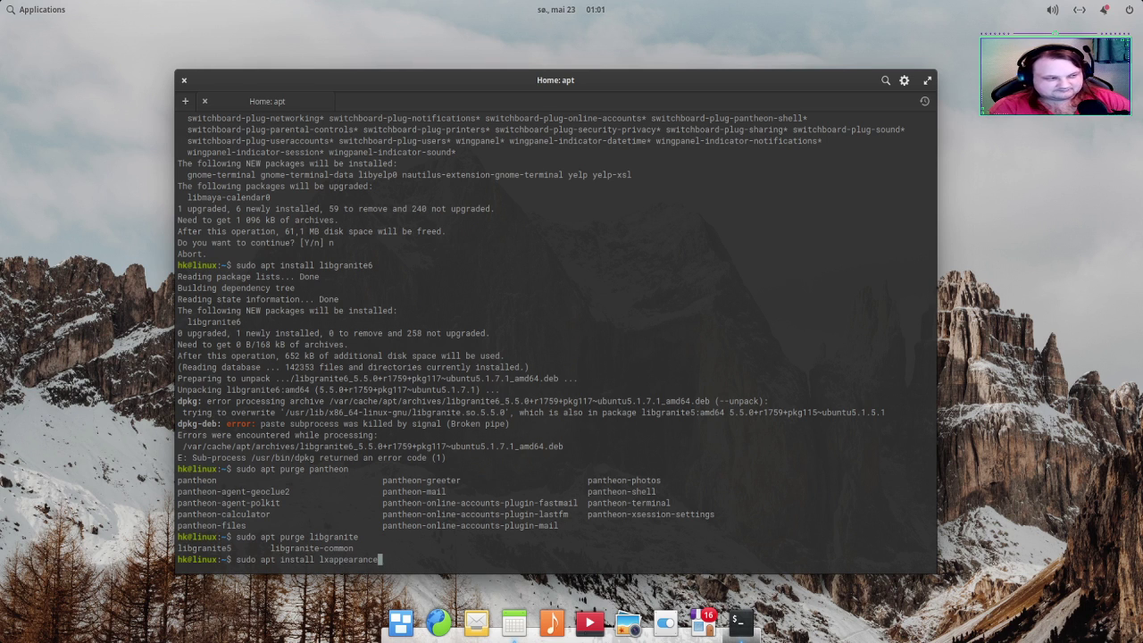
Install lxappearance with gtk2-engines and lxde-settings-daemon, confirming with y.
{"action": "key", "text": "Return"}
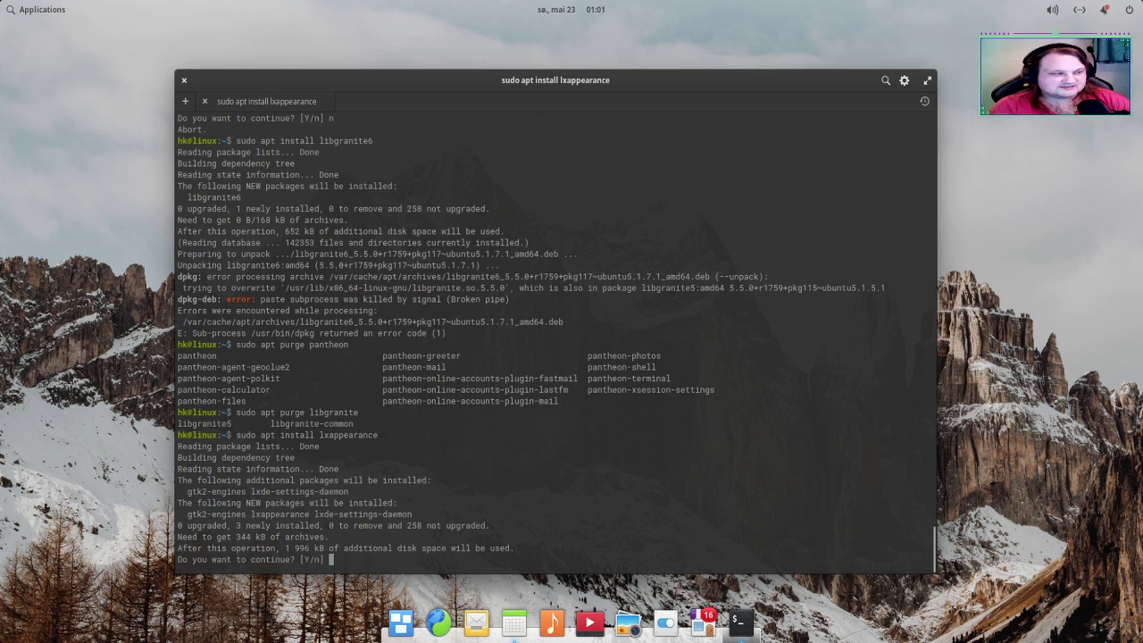
{"action": "type", "text": "y"}
{"action": "key", "text": "Return"}
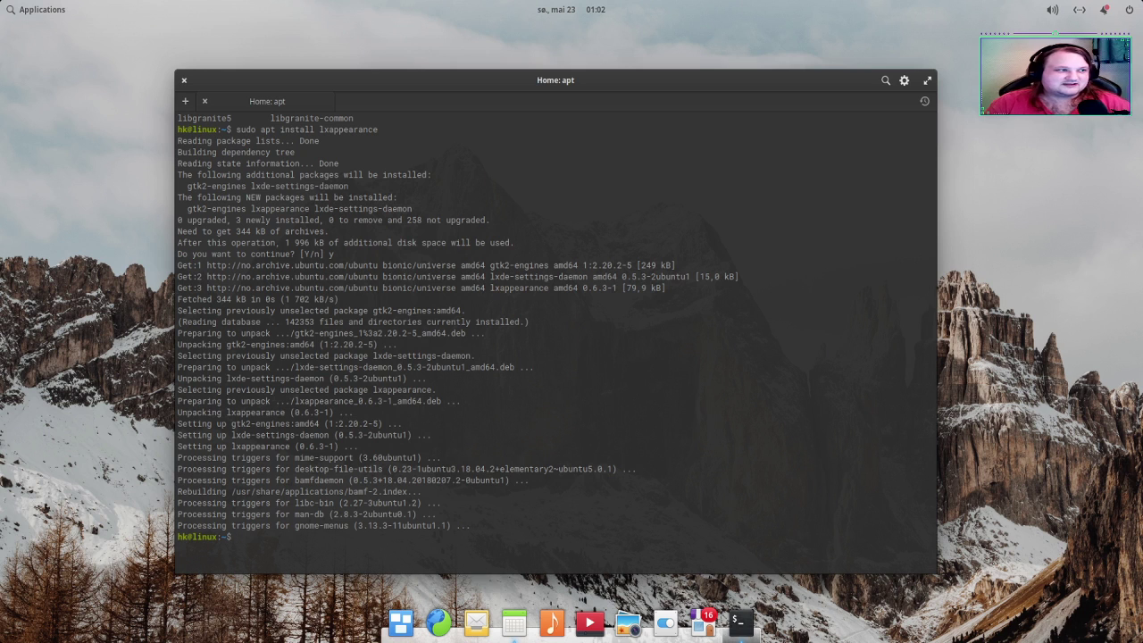
Launch Customize Look and Feel by searching 'appear' in the Applications menu.
{"action": "left_click", "coordinate": [25, 13]}
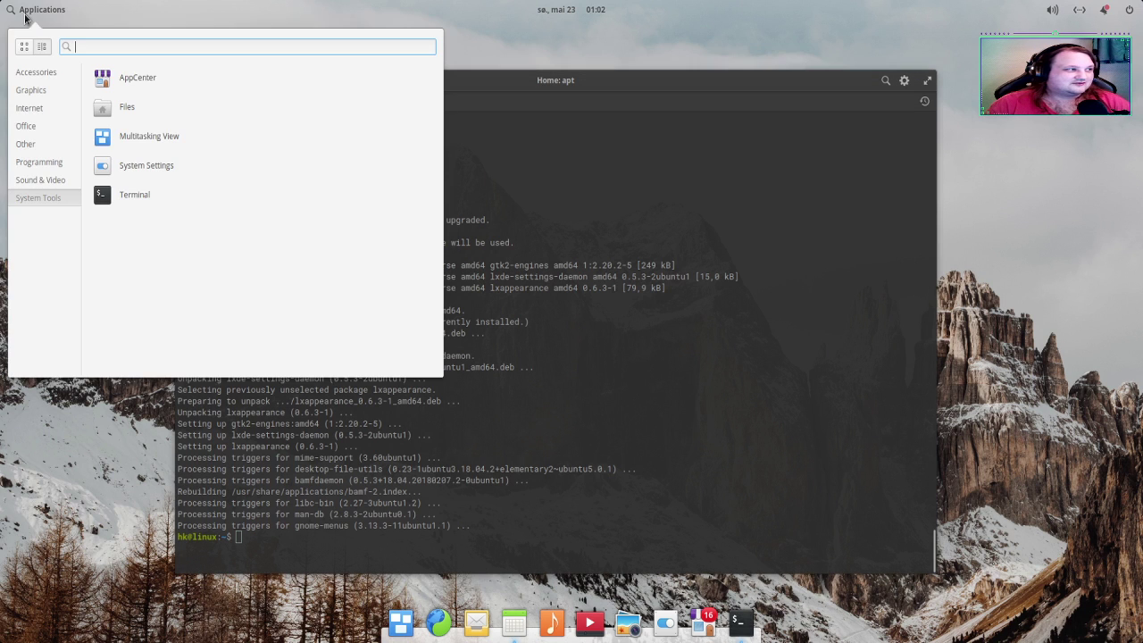
{"action": "type", "text": "appear"}
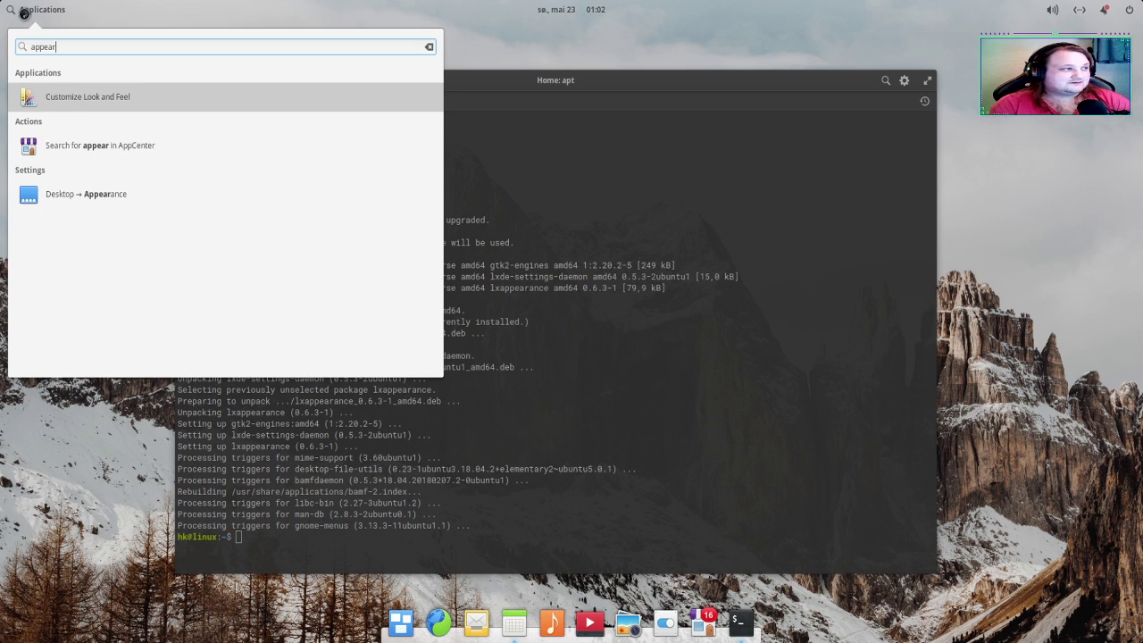
{"action": "key", "text": "Return"}
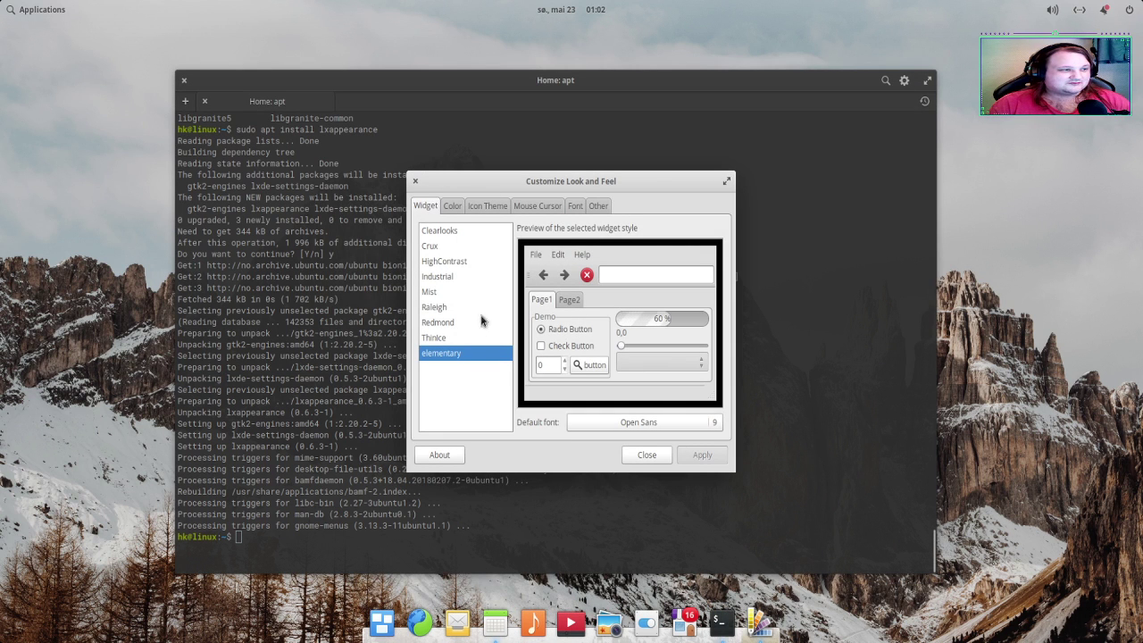
Look through the Color, Icon Theme and Widget tabs of Customize Look and Feel.
{"action": "left_click", "coordinate": [452, 206]}
{"action": "left_click", "coordinate": [485, 207]}
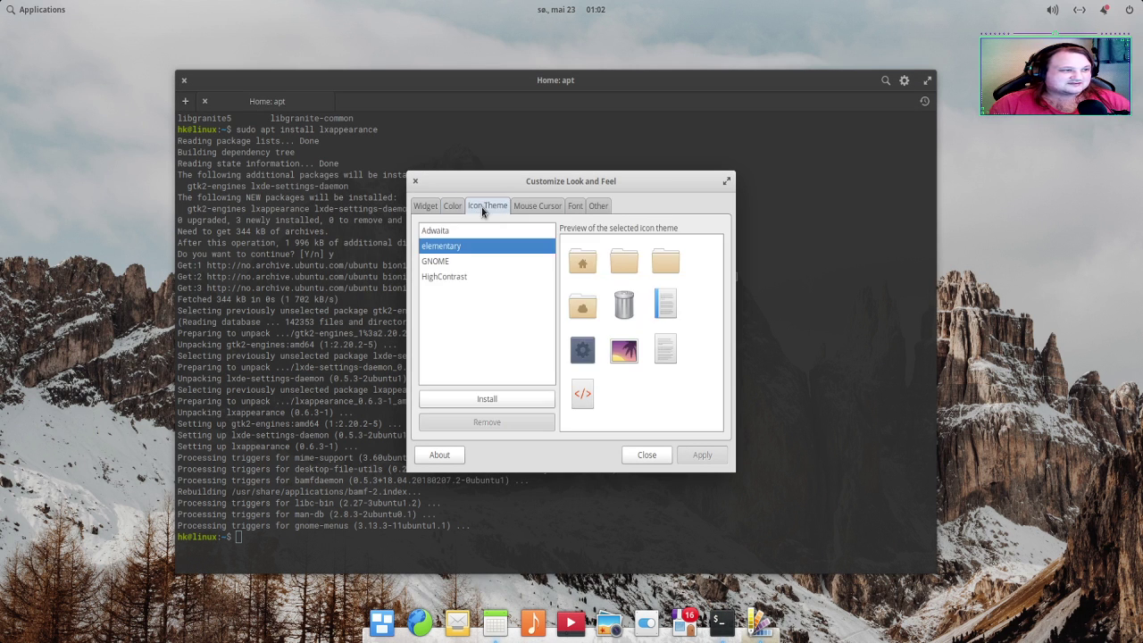
{"action": "left_click", "coordinate": [427, 206]}
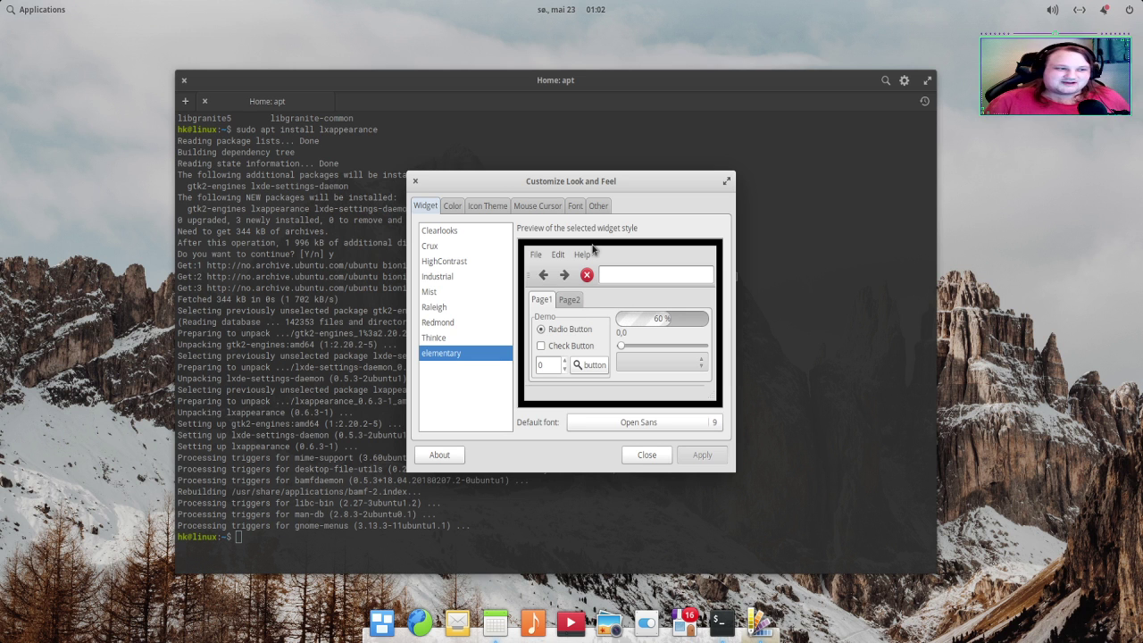
Close Customize Look and Feel and the terminal window.
{"action": "left_click", "coordinate": [416, 182]}
{"action": "left_click_drag", "start_coordinate": [489, 88], "coordinate": [541, 75]}
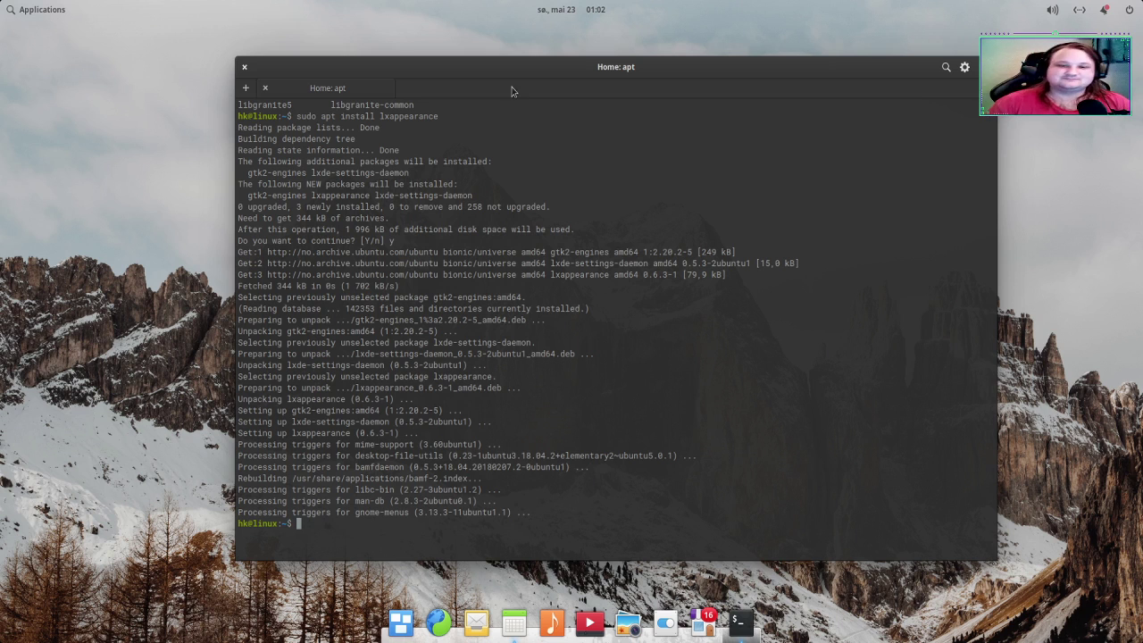
{"action": "left_click", "coordinate": [246, 68]}
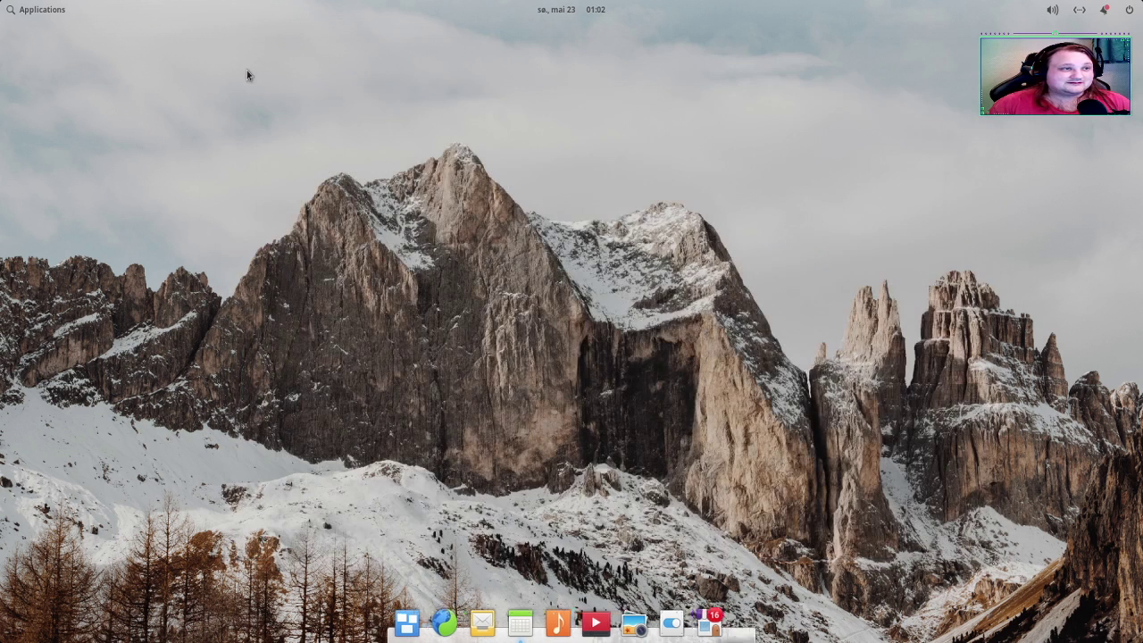